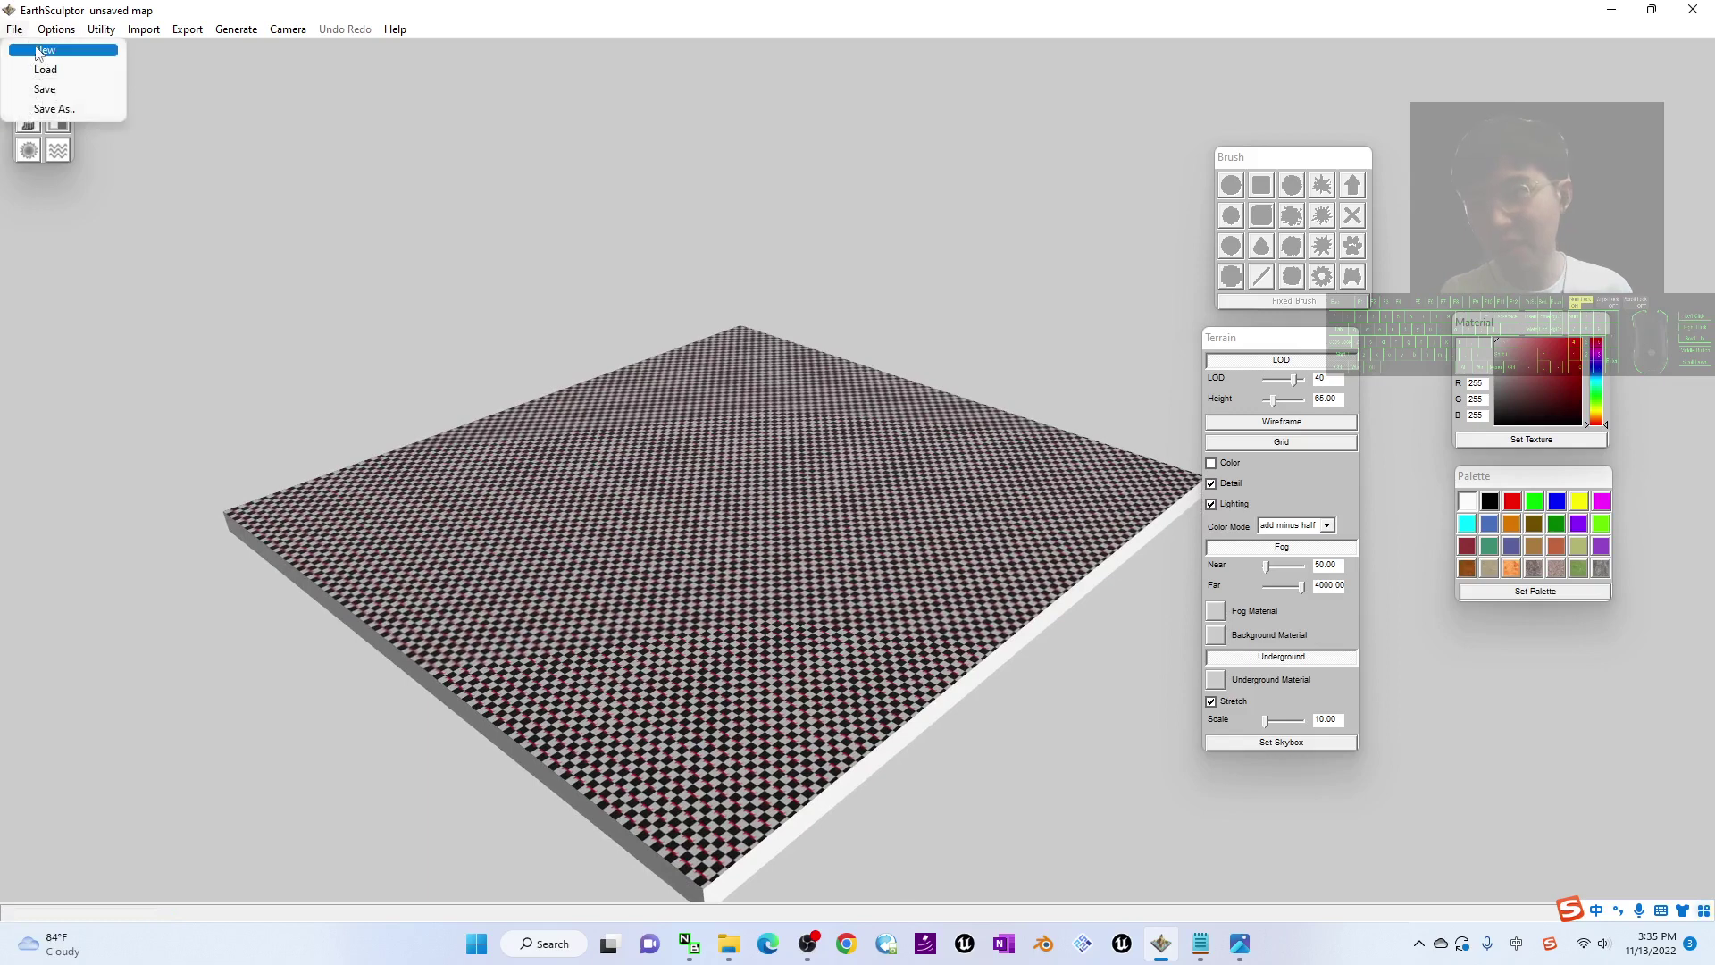
Step: Create a new terrain map of size 513x513 with 512x512 colormap, detailmap and lightmap
click(27, 52)
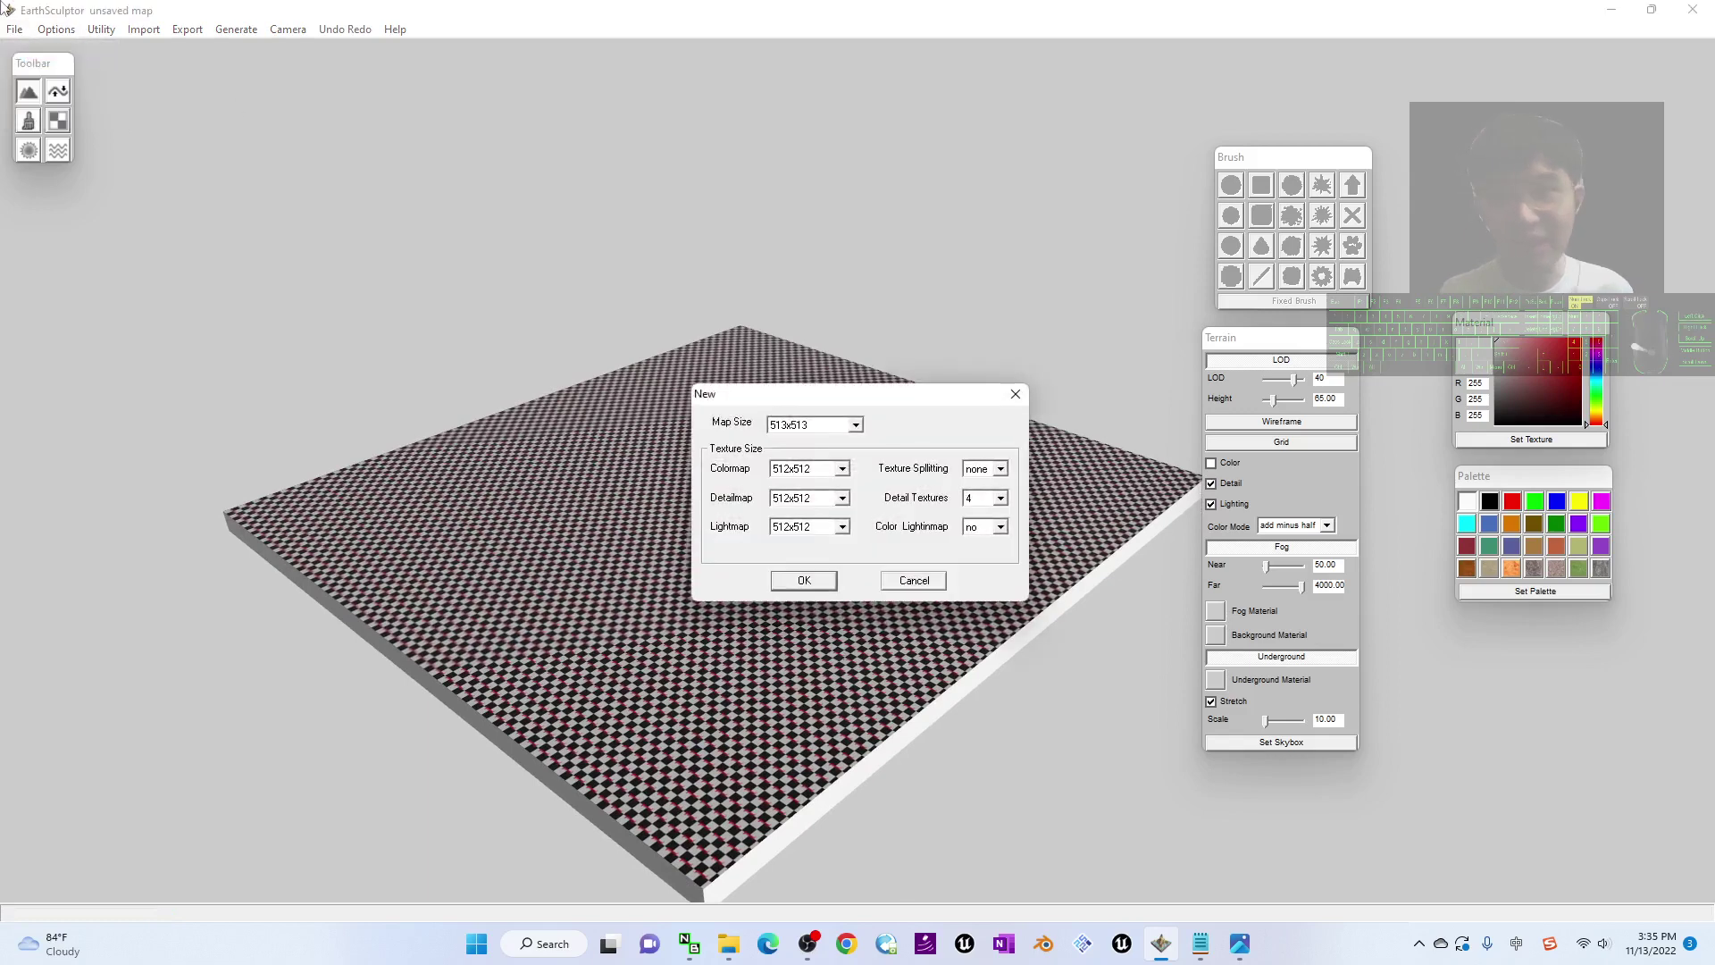
click(811, 575)
scroll(929, 553, down, 3)
scroll(931, 547, up, 2)
alt+drag(933, 562, 953, 679)
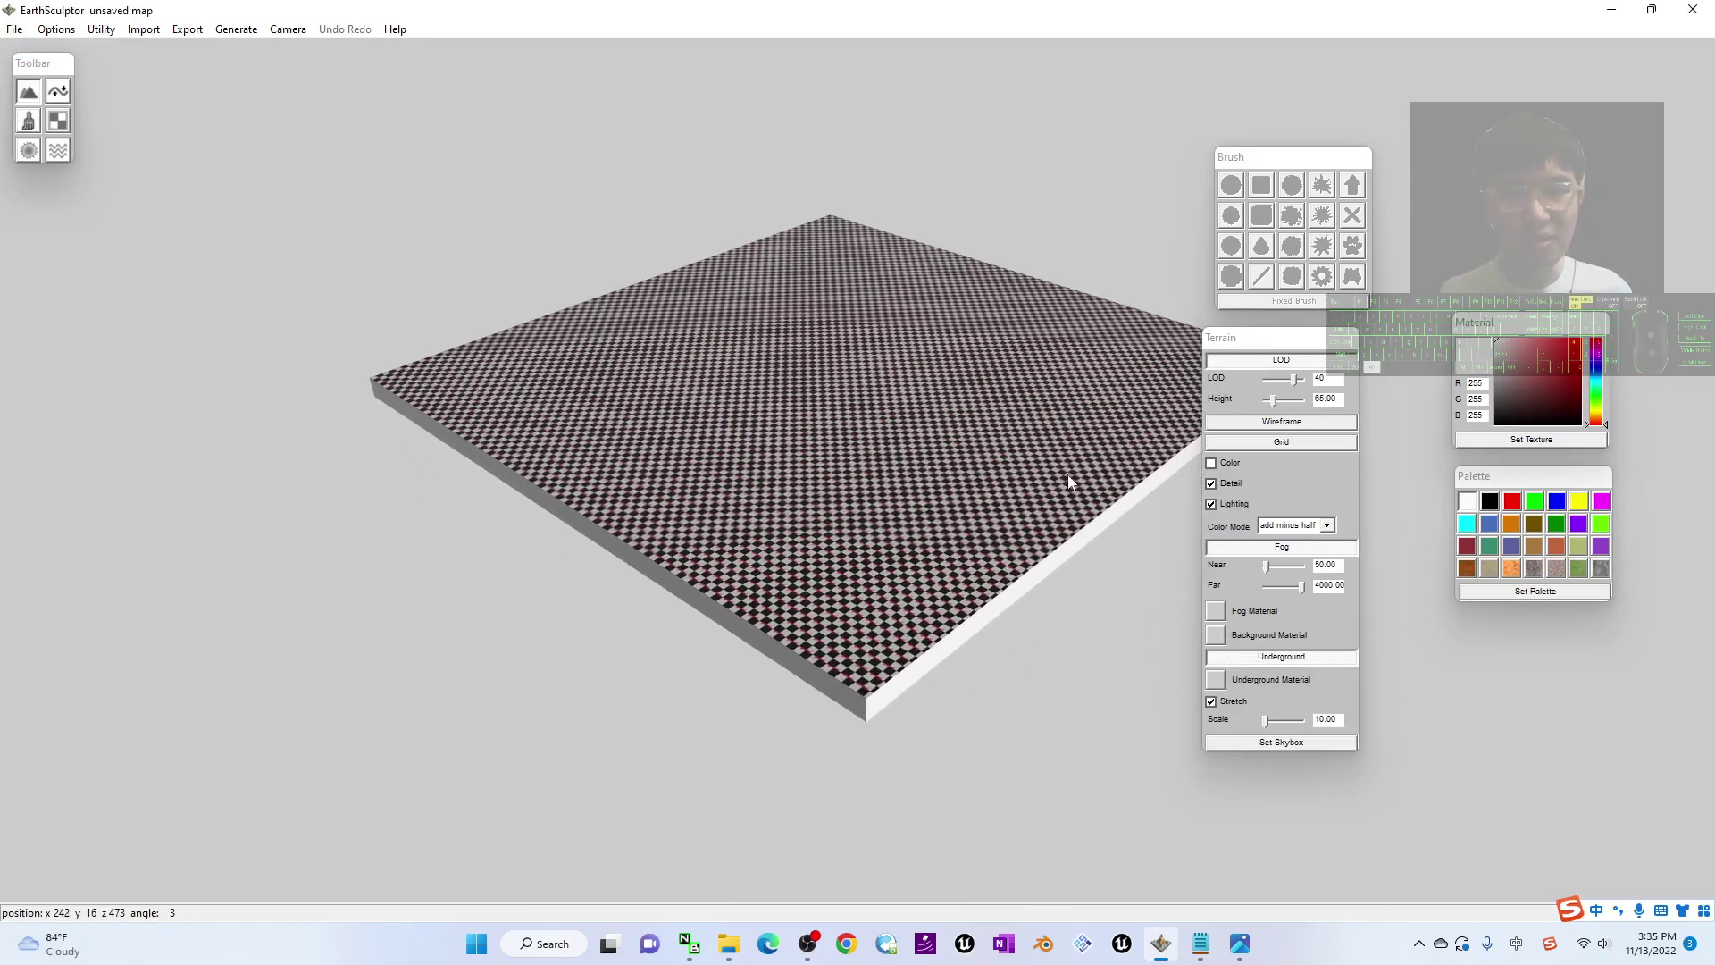
right_drag(1069, 482, 904, 523)
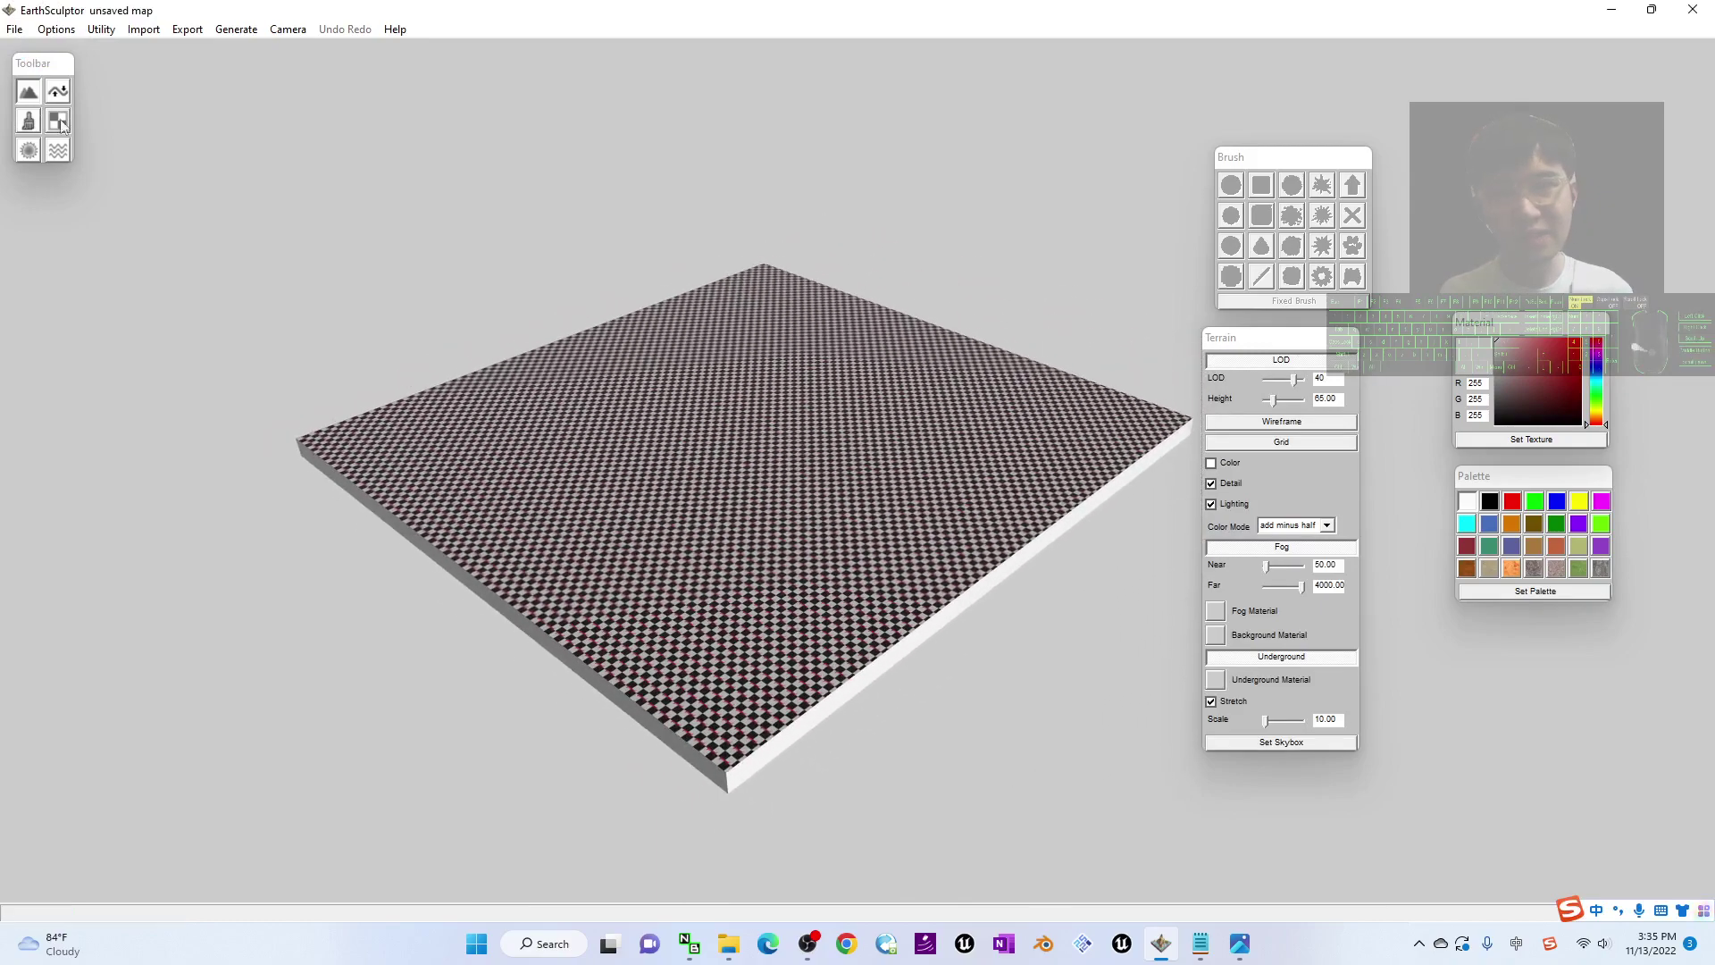
Step: Switch to detail texturing and load longGrass.png into the first detail texture slot
click(55, 118)
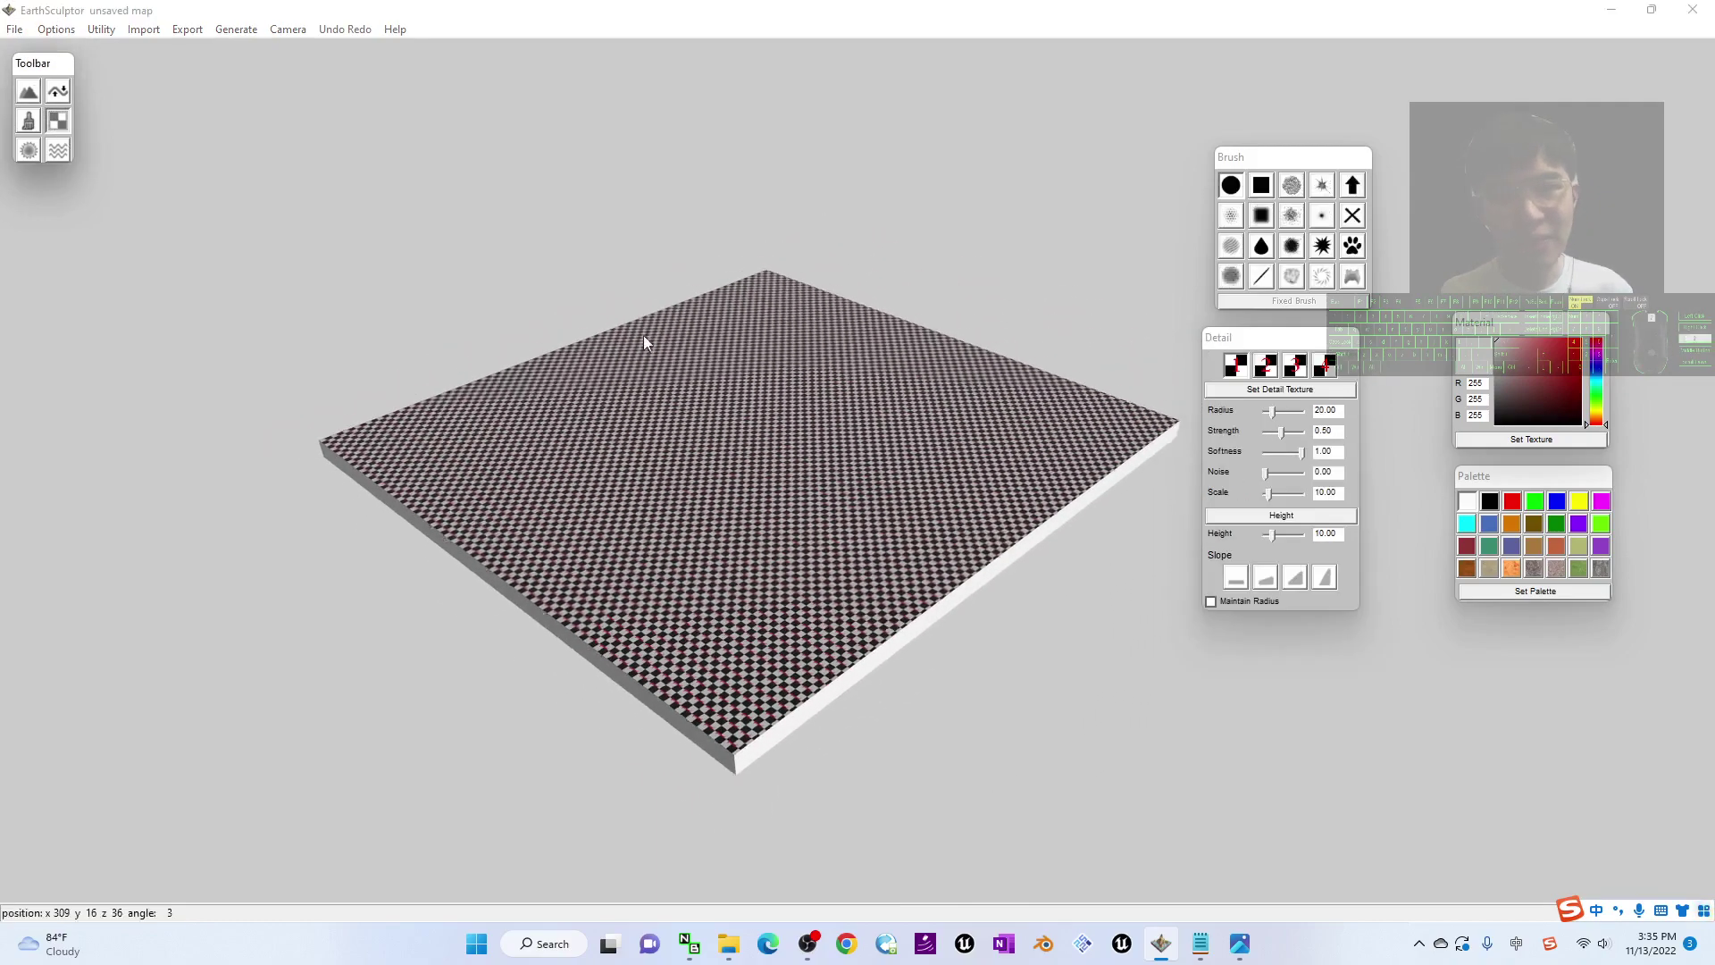
scroll(175, 200, up, 1)
scroll(176, 202, up, 1)
alt+drag(609, 395, 652, 351)
click(1267, 366)
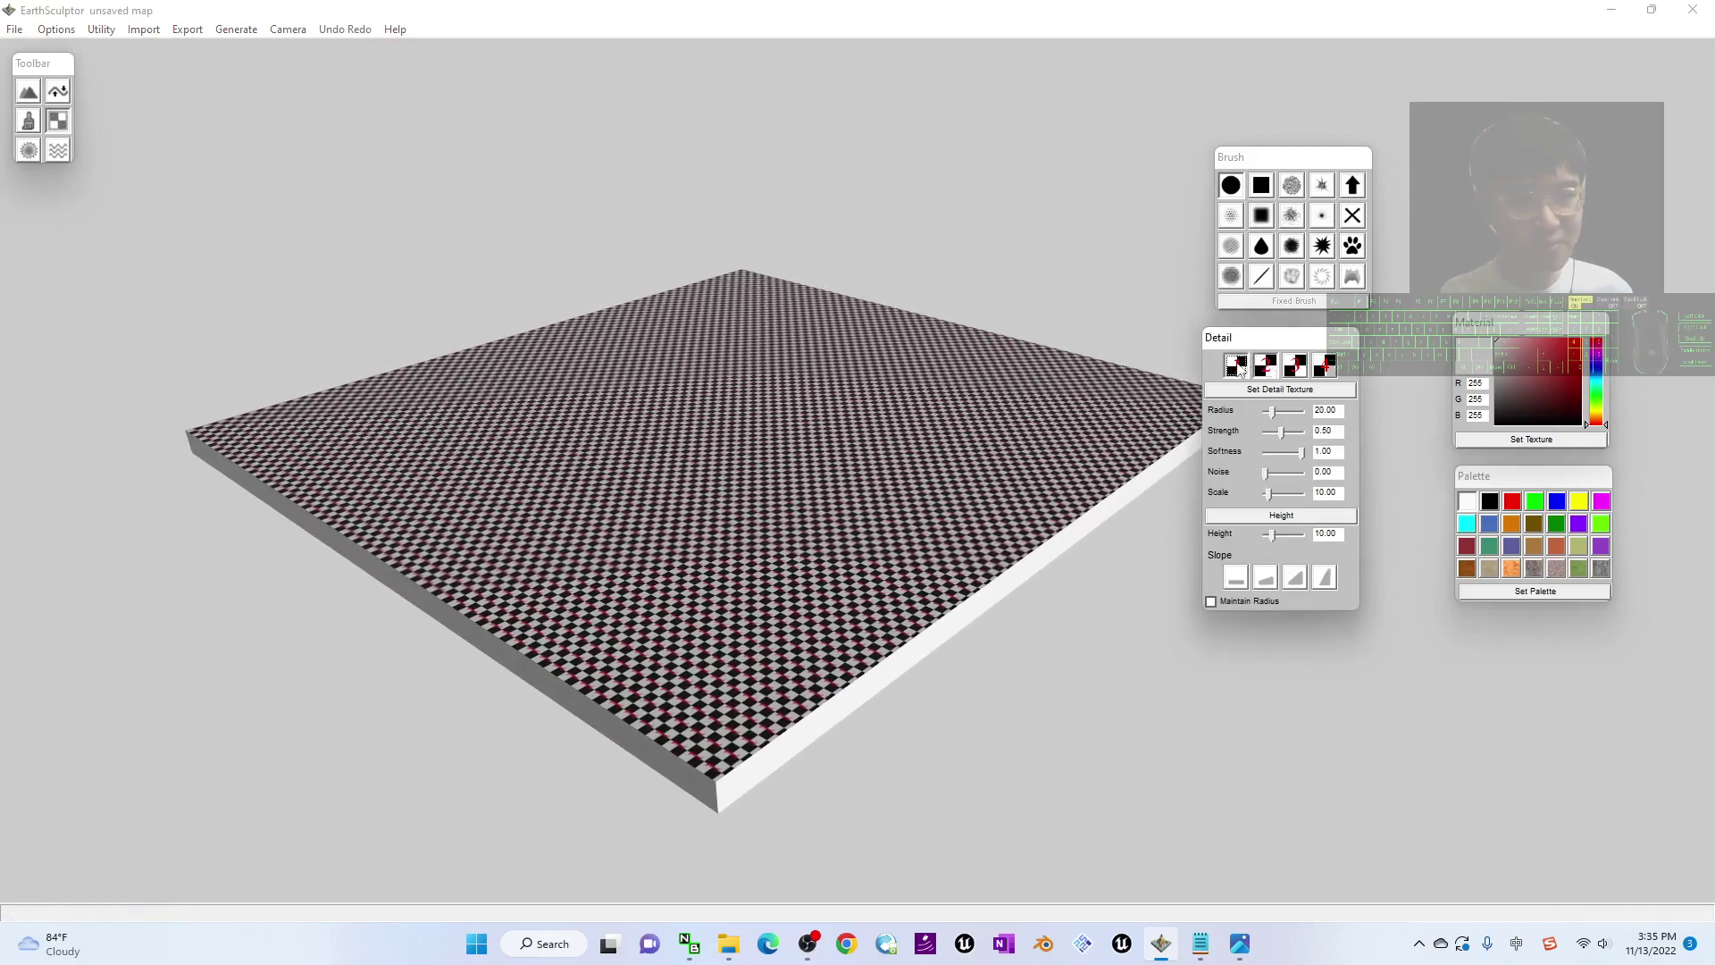
click(1264, 391)
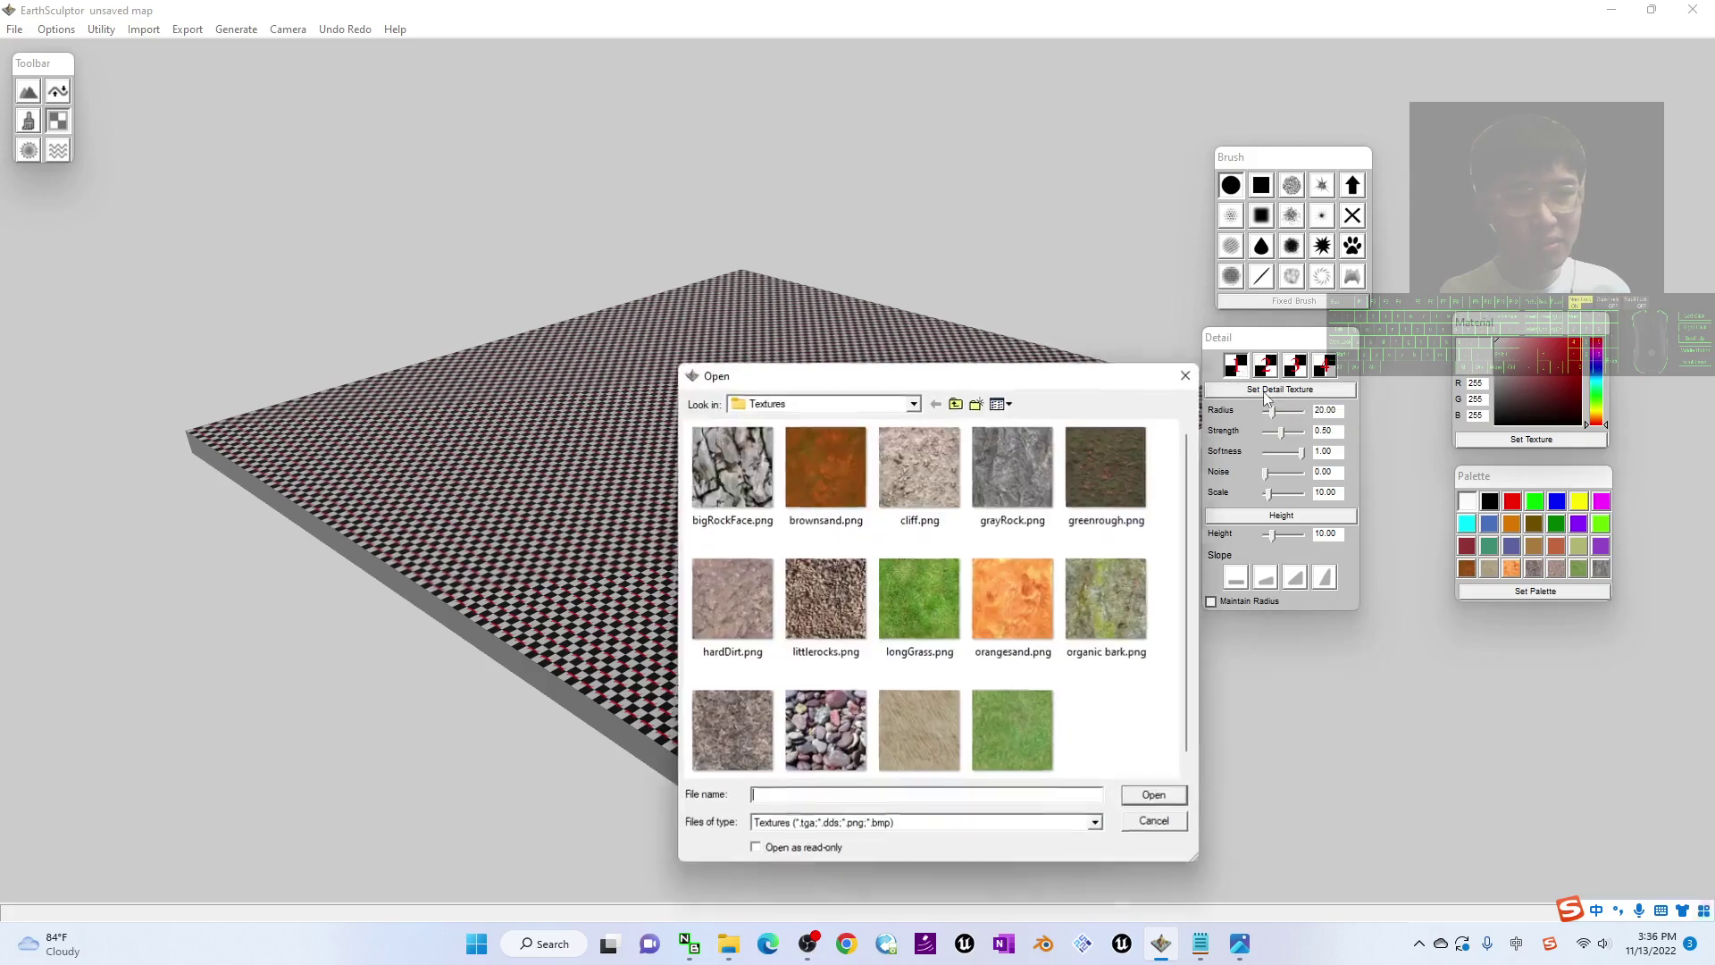
scroll(1142, 733, down, 1)
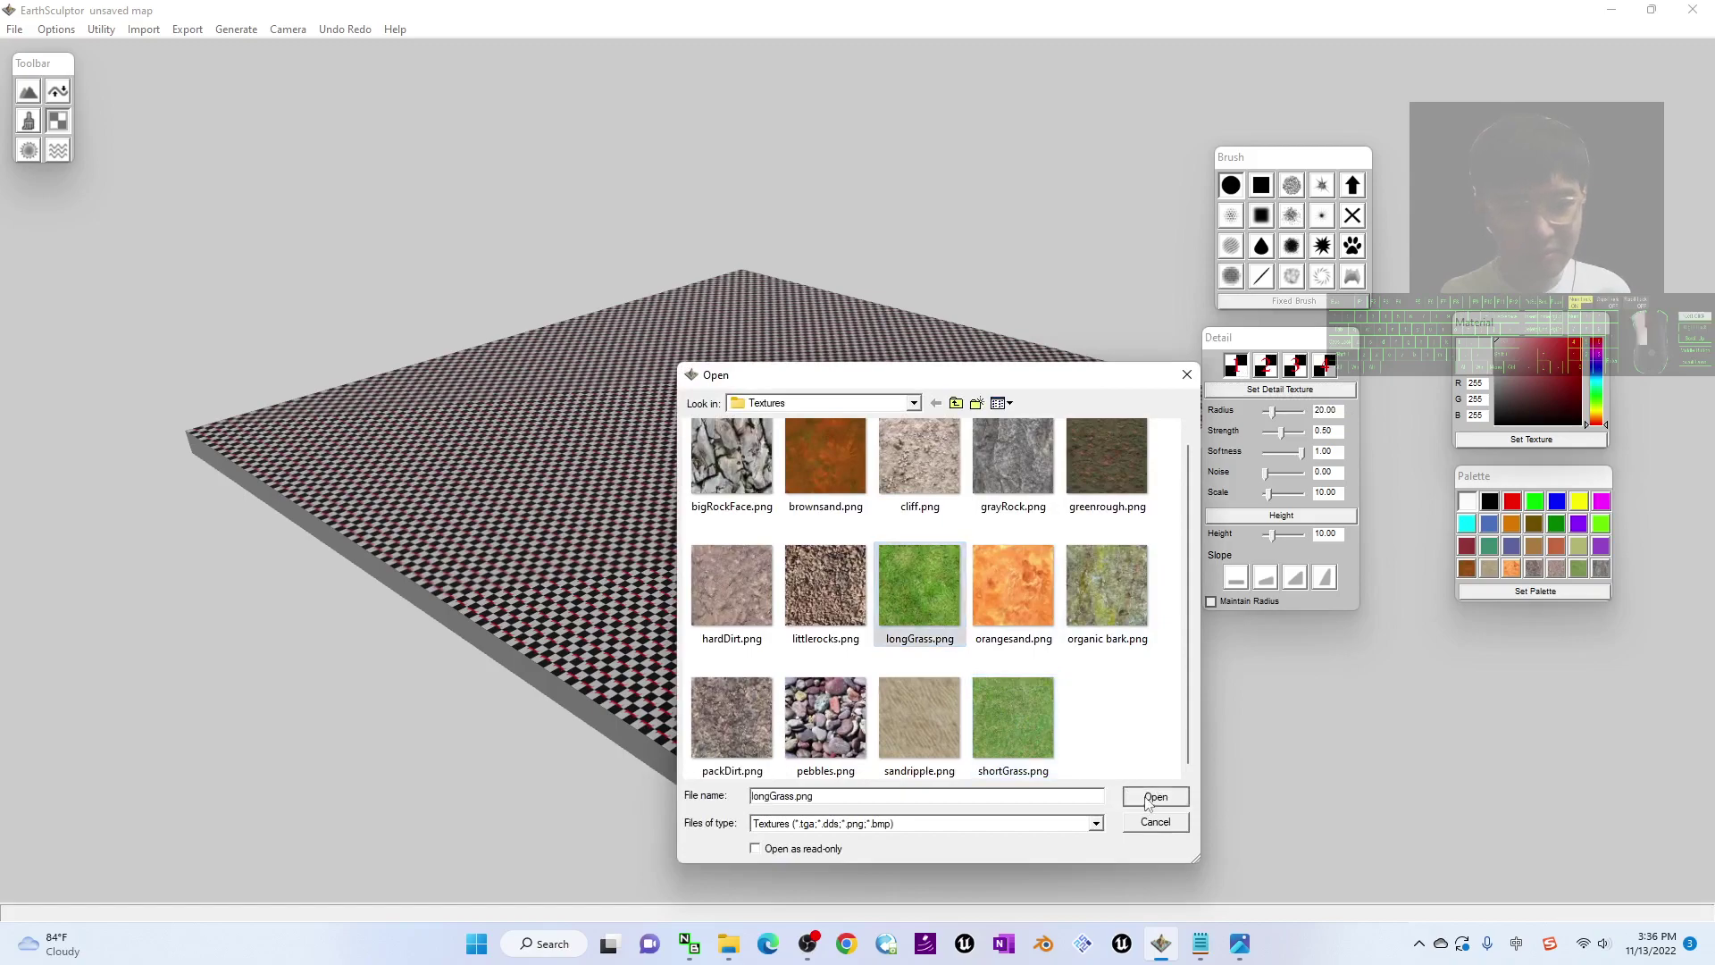
double_click(920, 585)
Step: Examine the grass texture's tiling on the terrain from close up and from far away
scroll(897, 582, down, 2)
scroll(838, 554, up, 5)
scroll(778, 549, down, 3)
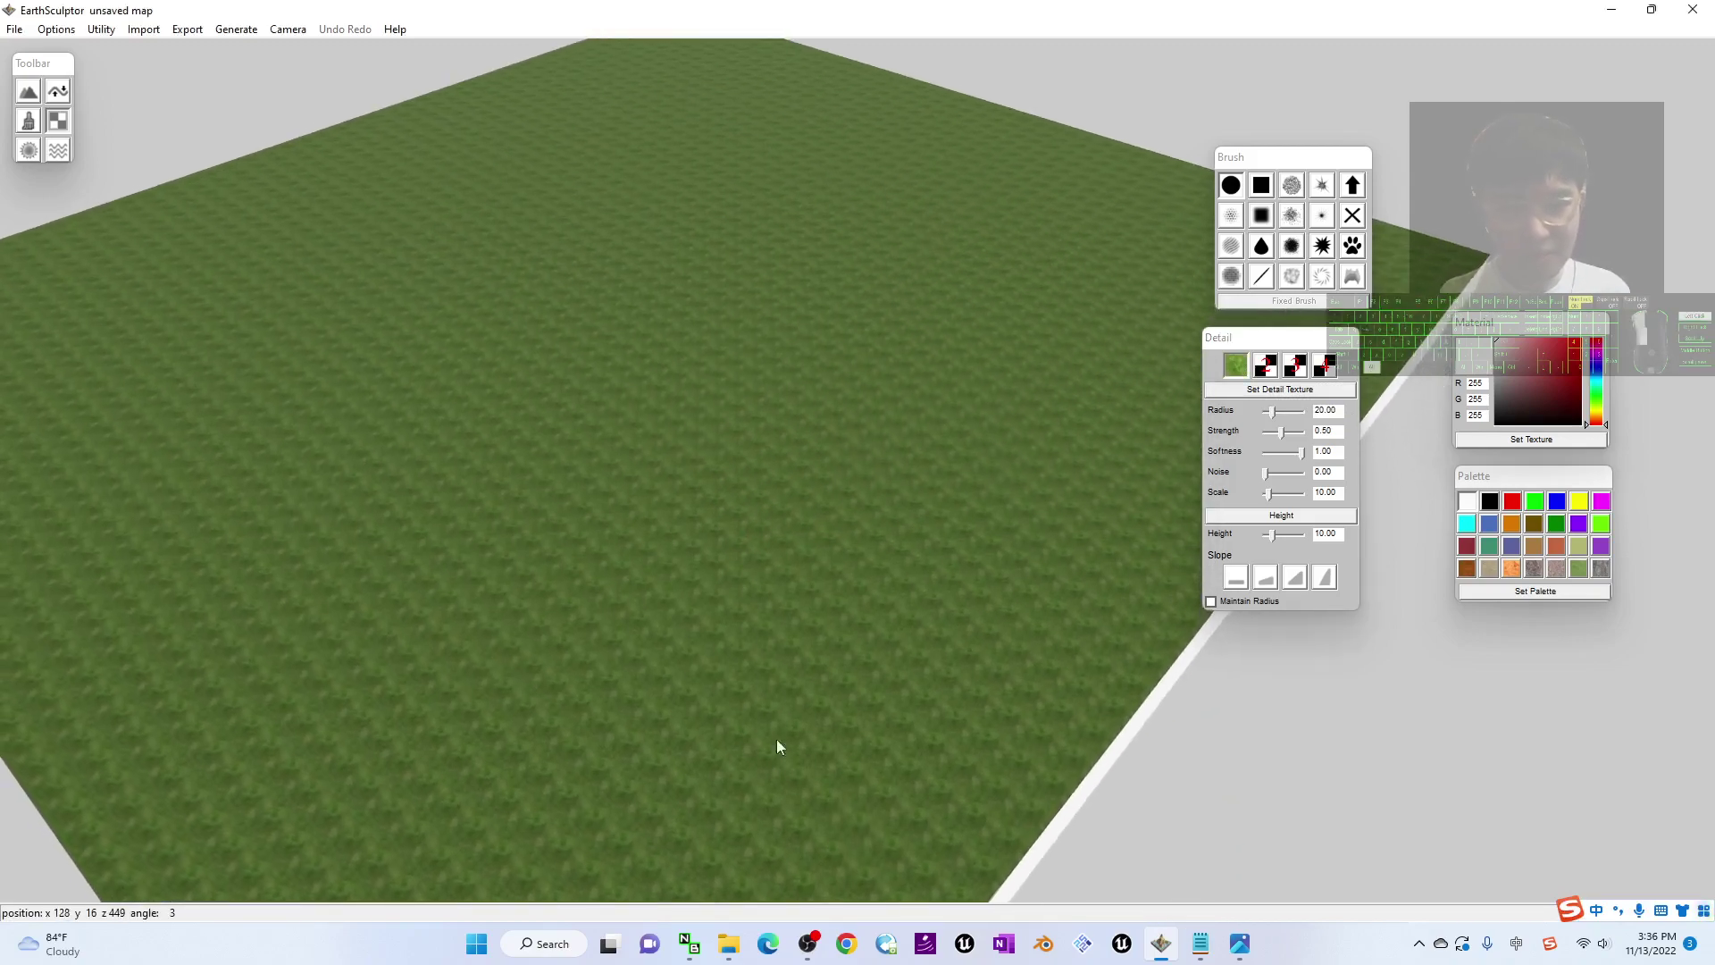
scroll(764, 552, up, 6)
scroll(761, 550, down, 5)
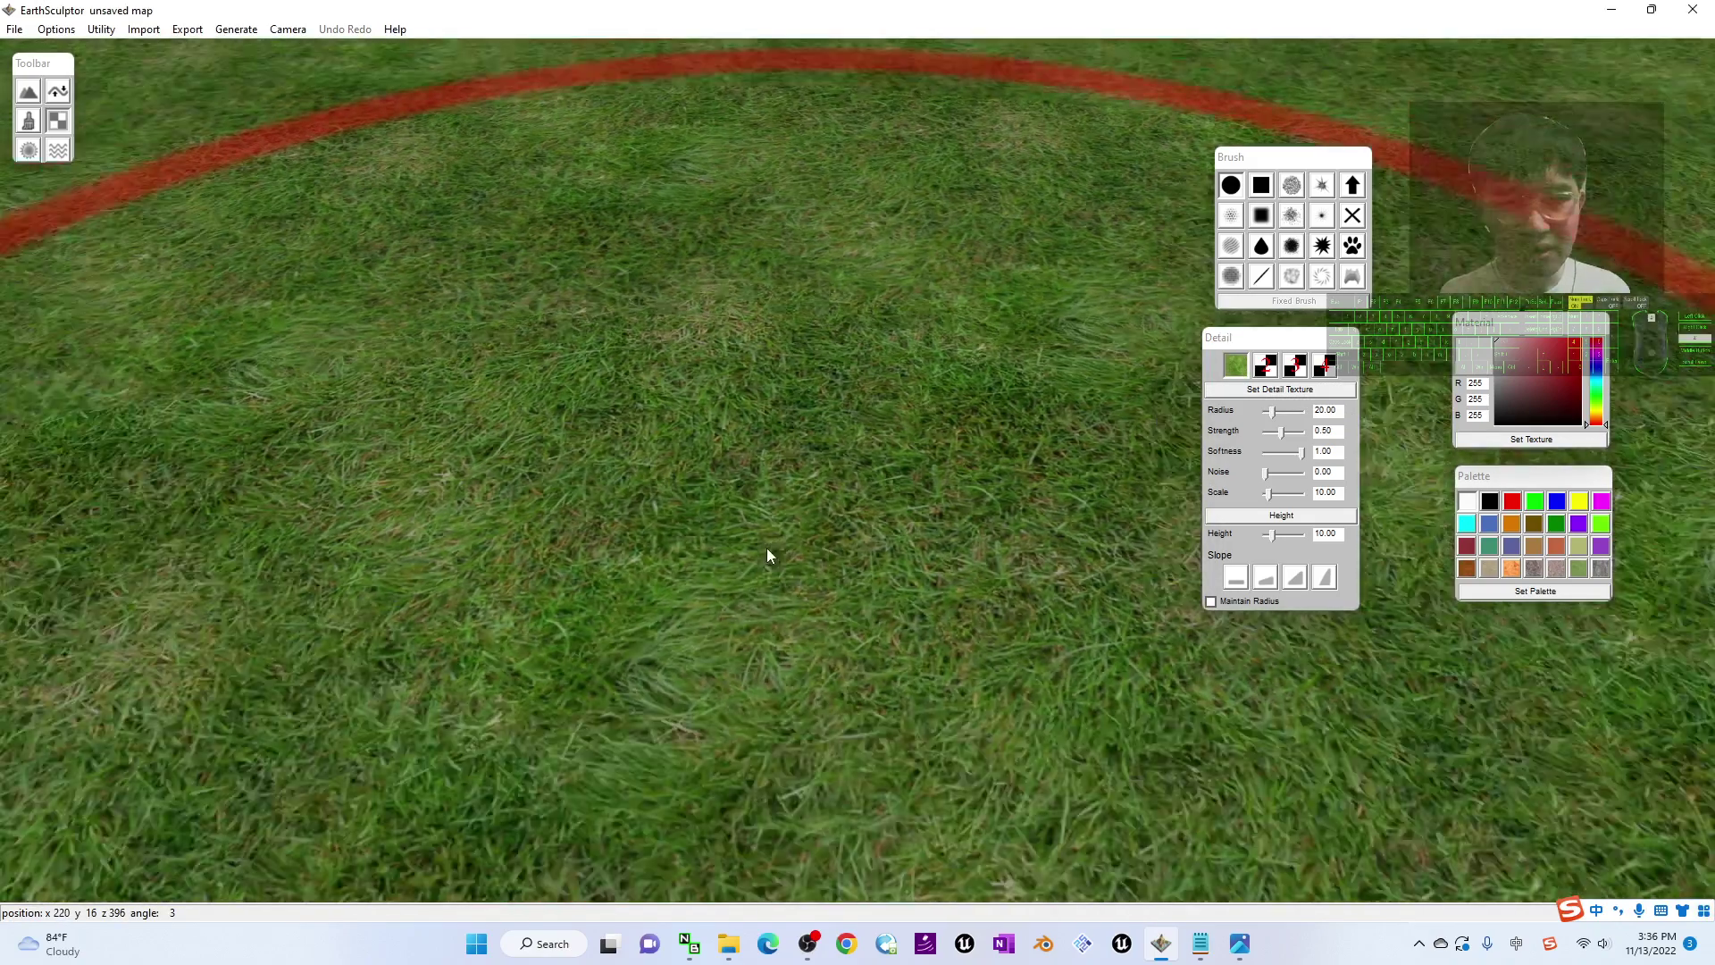
scroll(758, 479, down, 3)
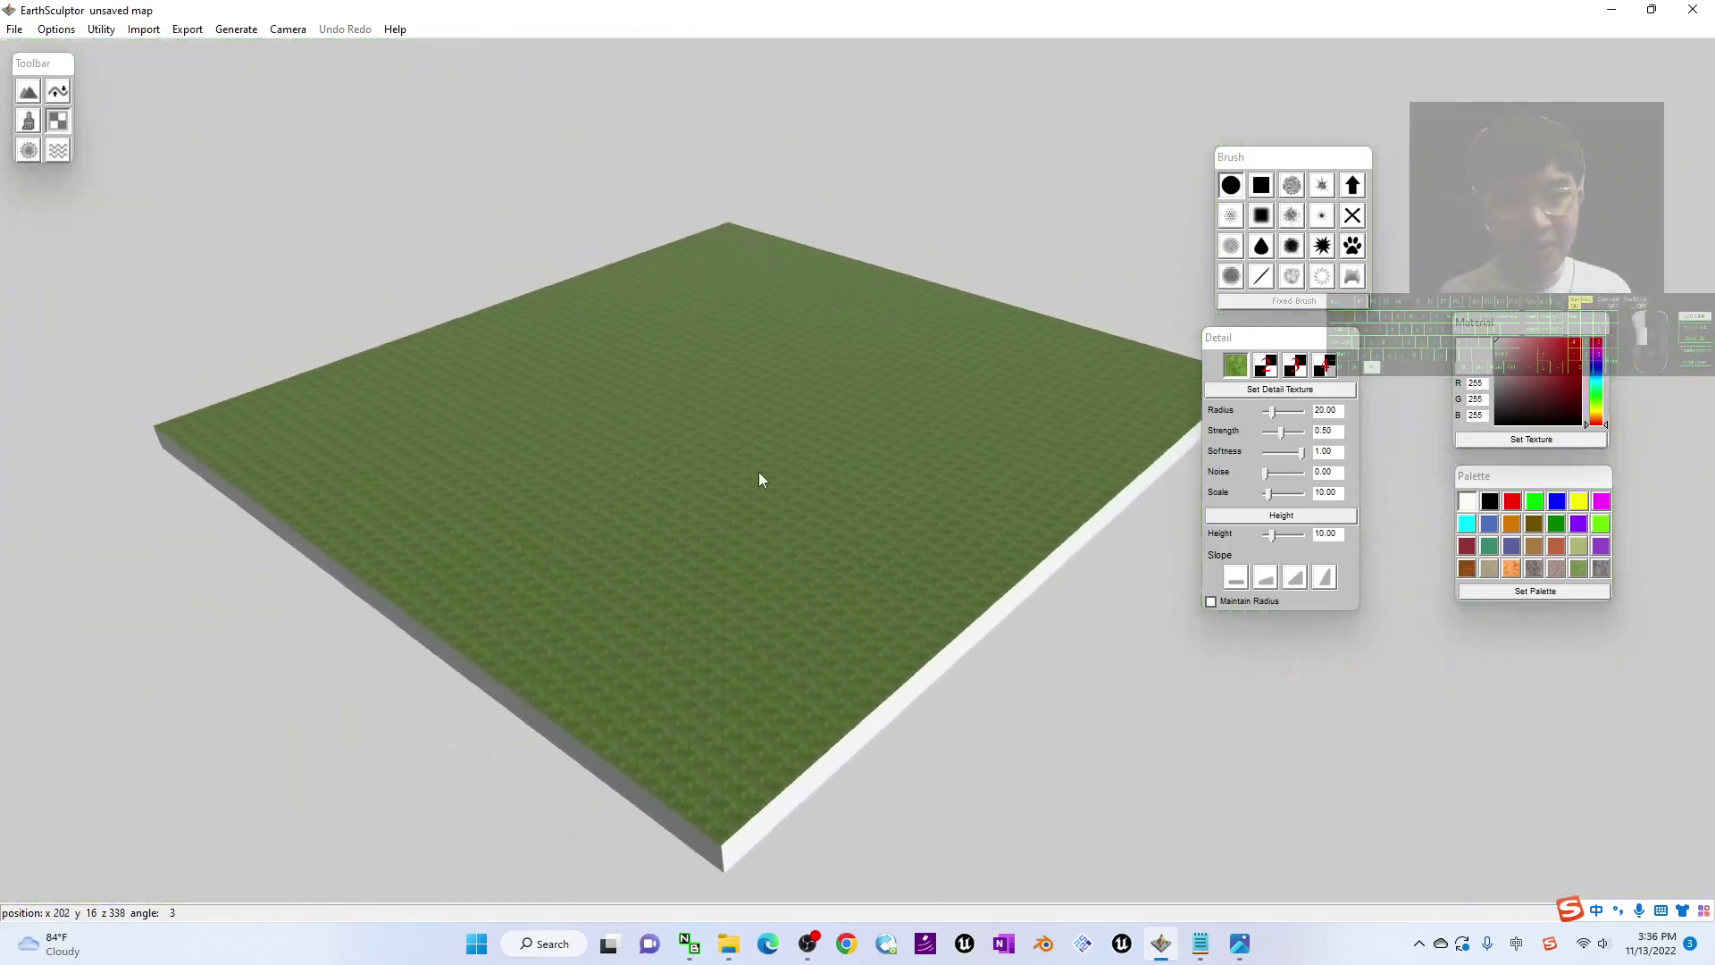
scroll(854, 532, up, 6)
scroll(822, 561, down, 5)
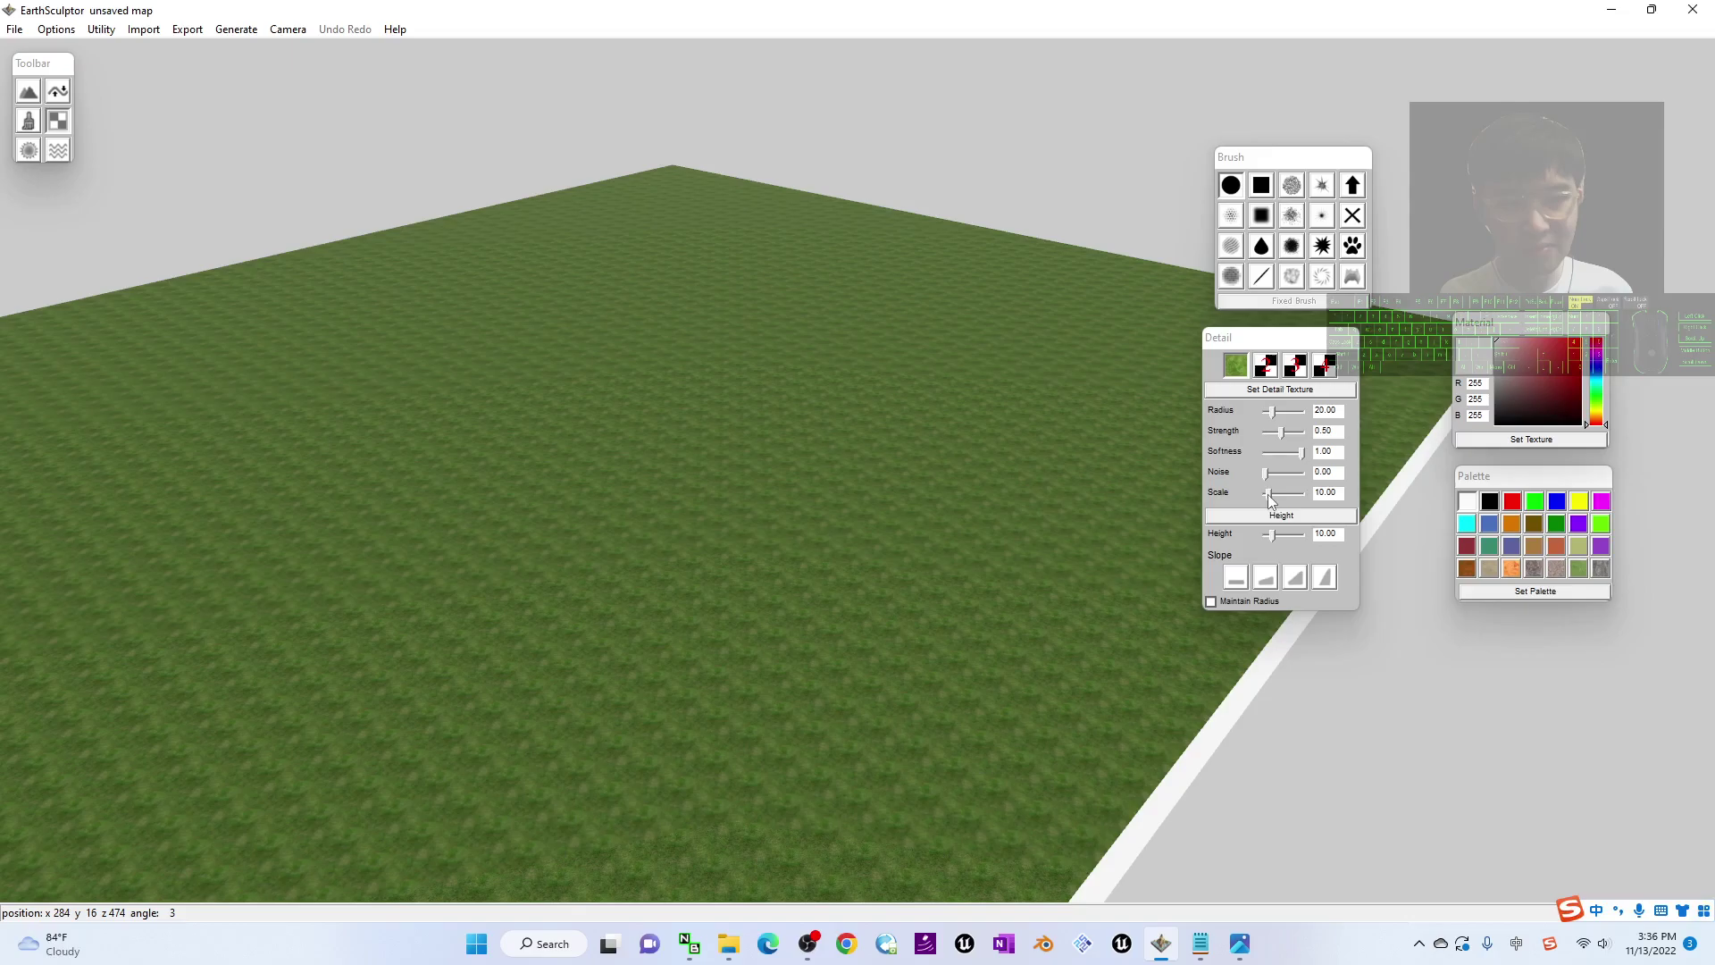
Step: Try the grass detail texture at a scale of 54.23 and return the scale to 10.00
drag(1268, 495, 1284, 494)
scroll(720, 597, up, 4)
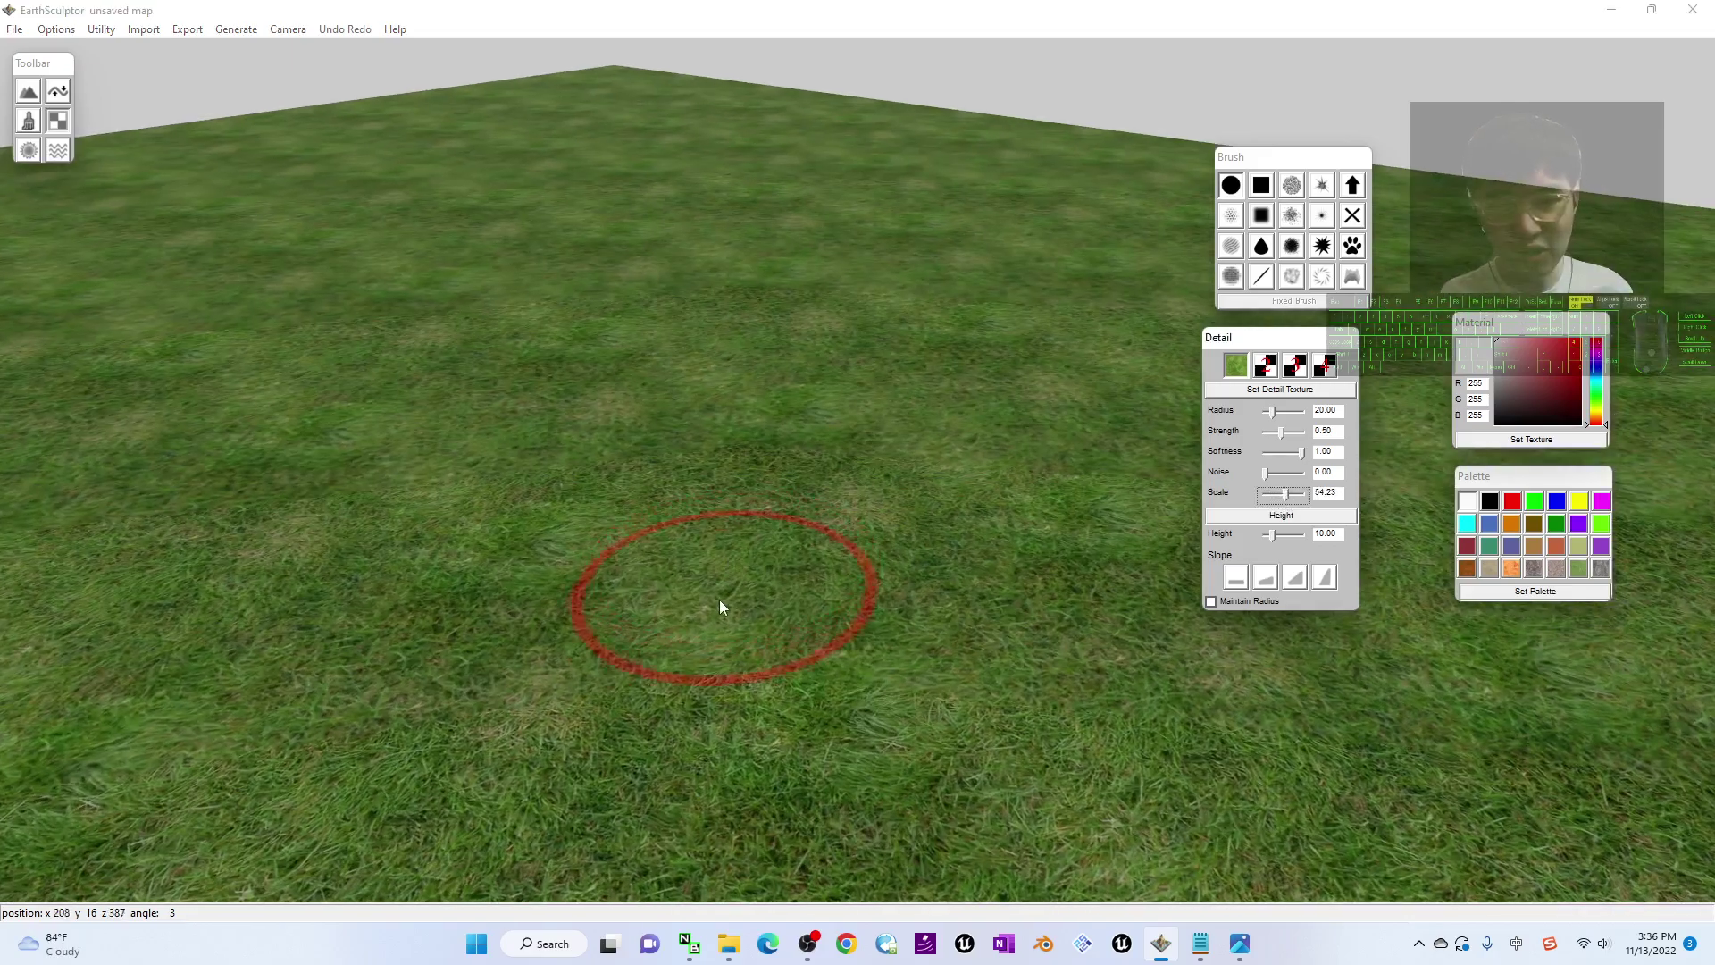
scroll(711, 604, down, 6)
scroll(706, 607, down, 3)
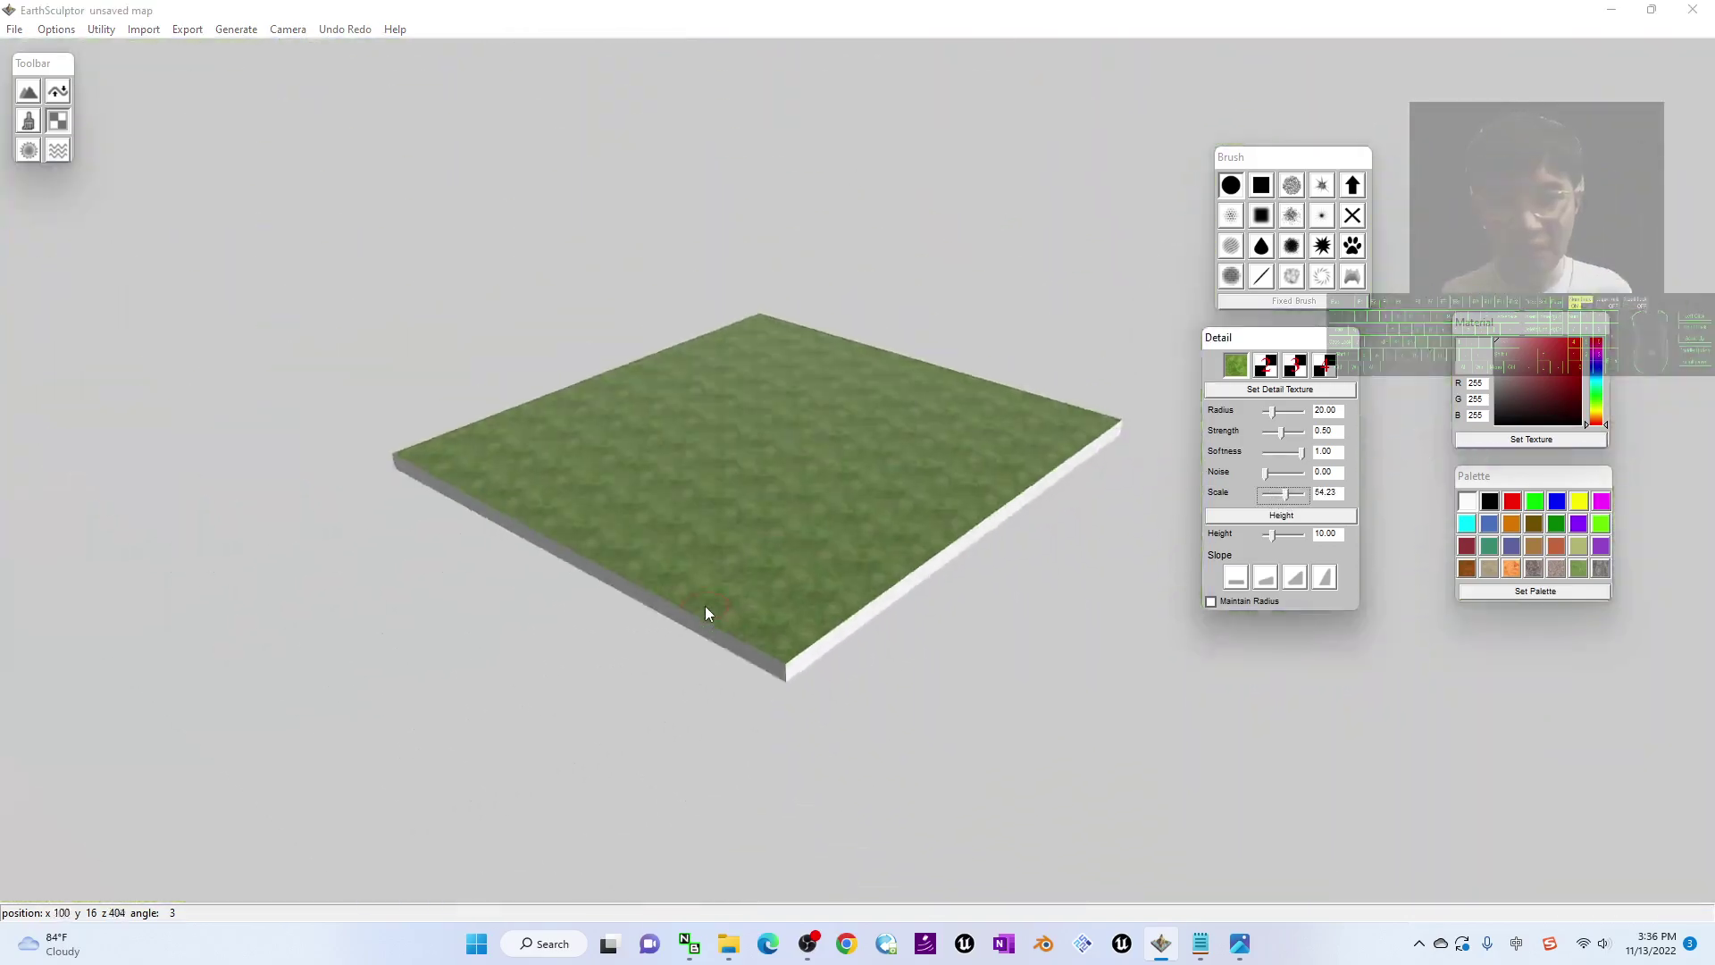
scroll(706, 609, up, 6)
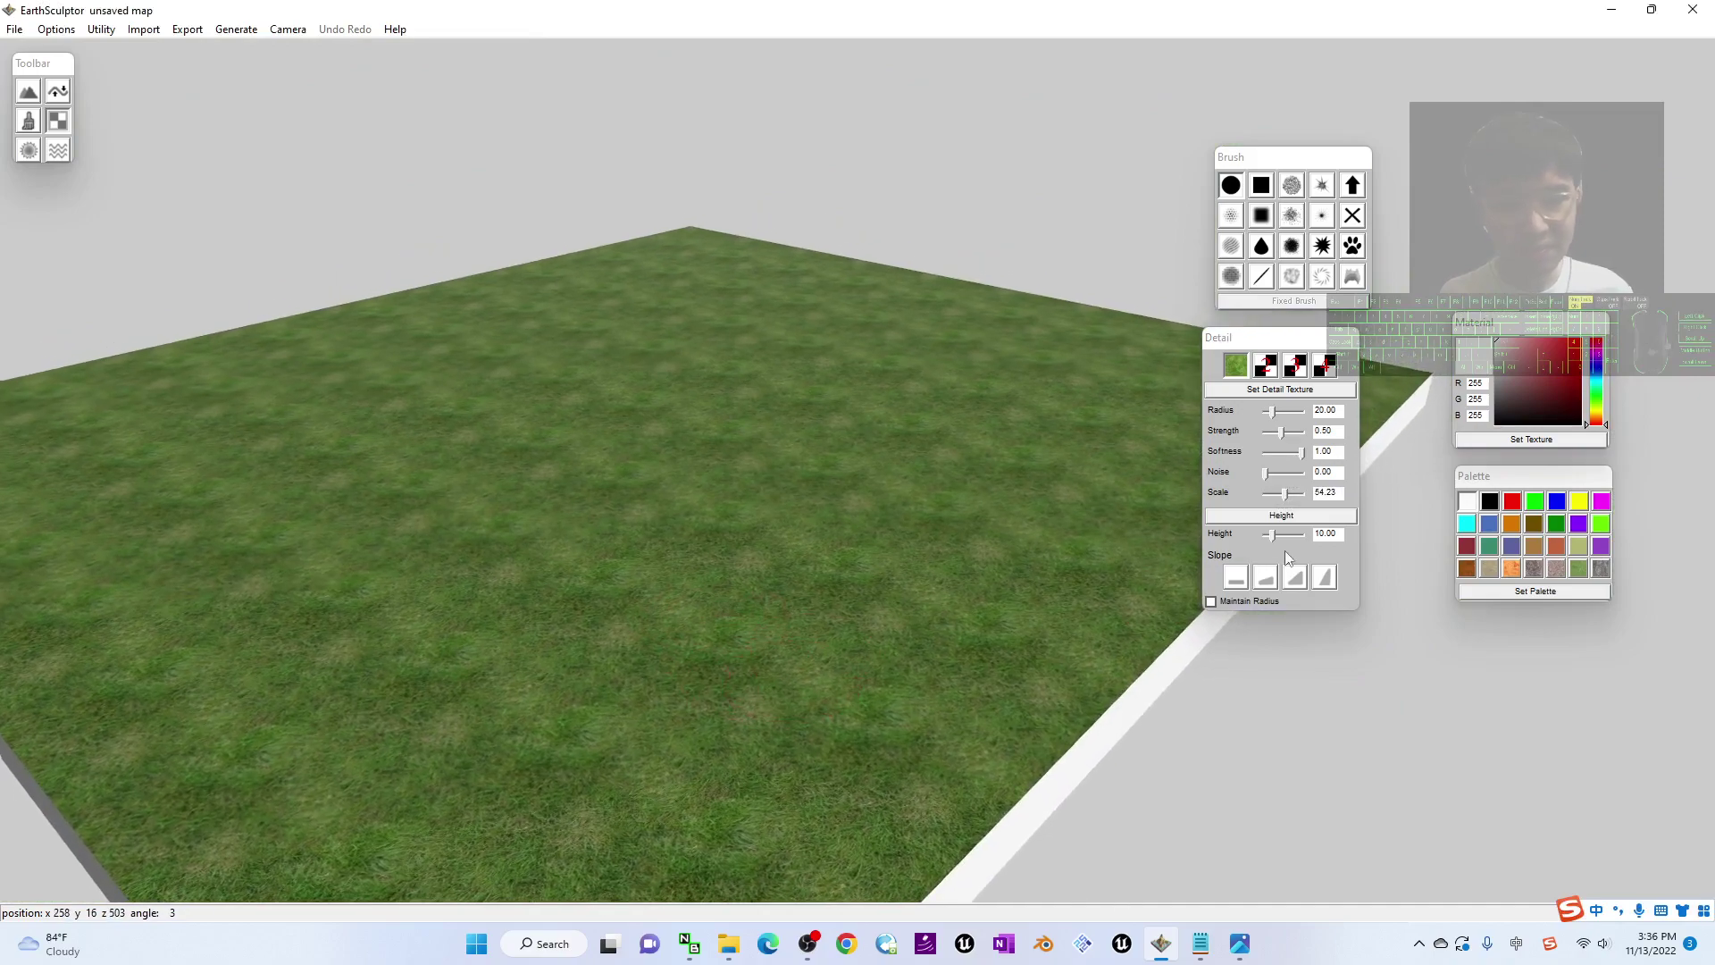
drag(1285, 494, 1269, 501)
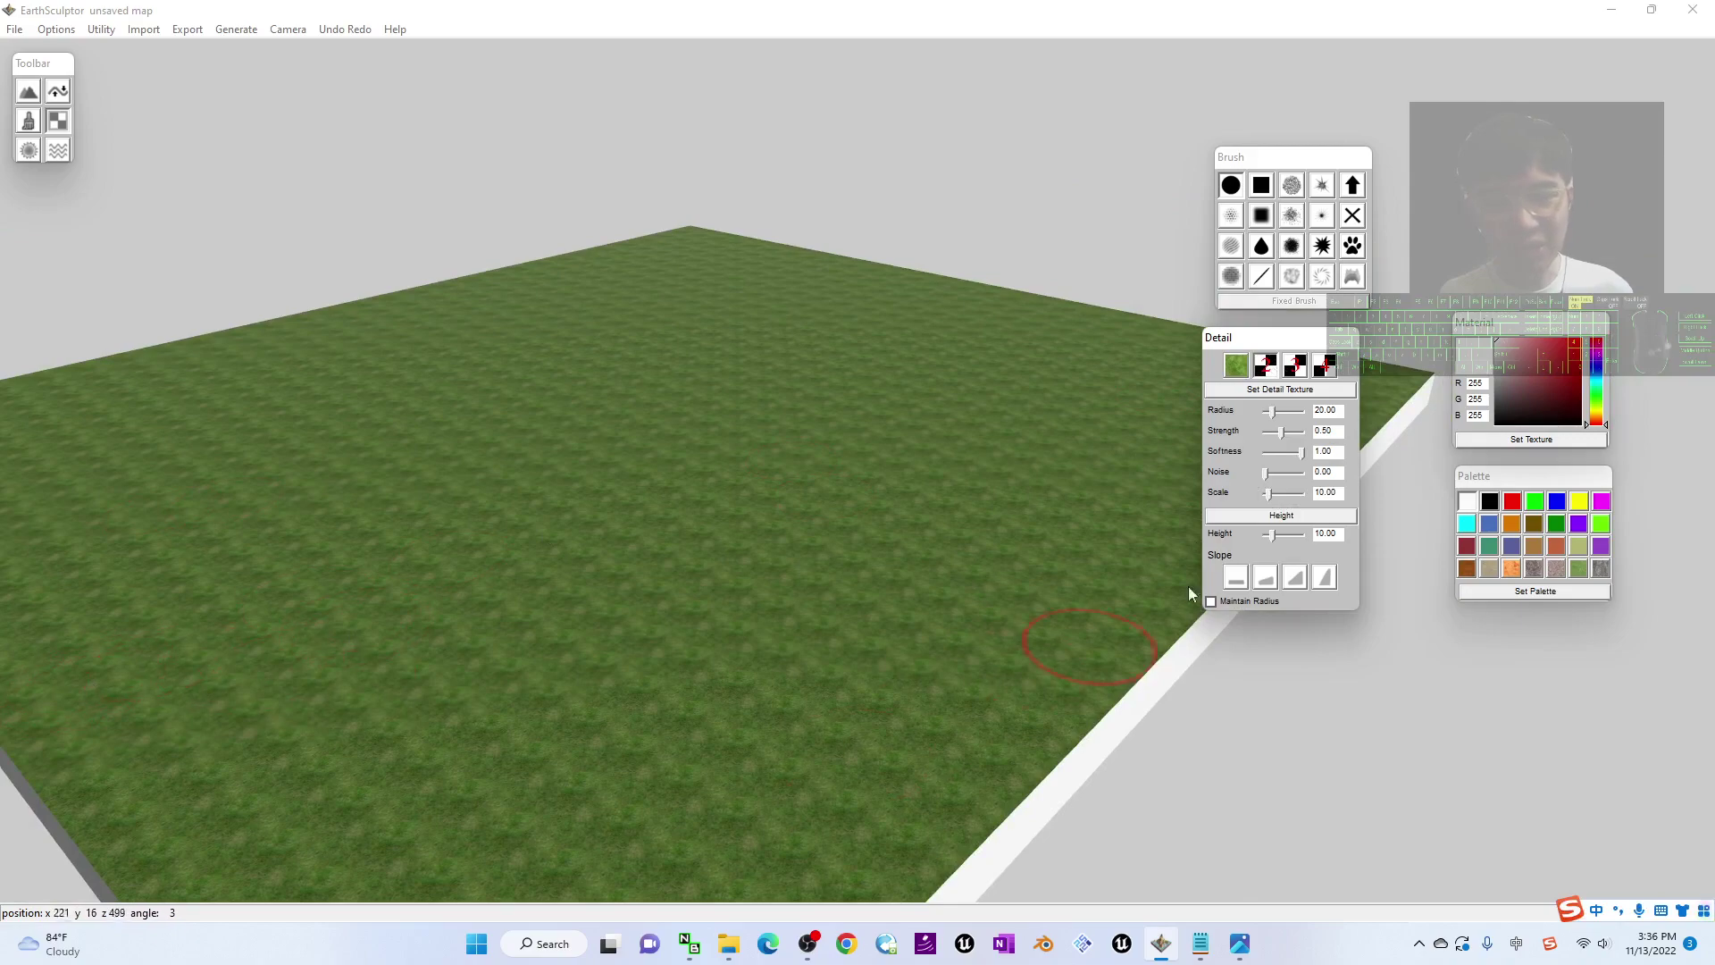
Step: Look through the available detail textures without choosing one and switch to Google Chrome with the first profile
click(1282, 391)
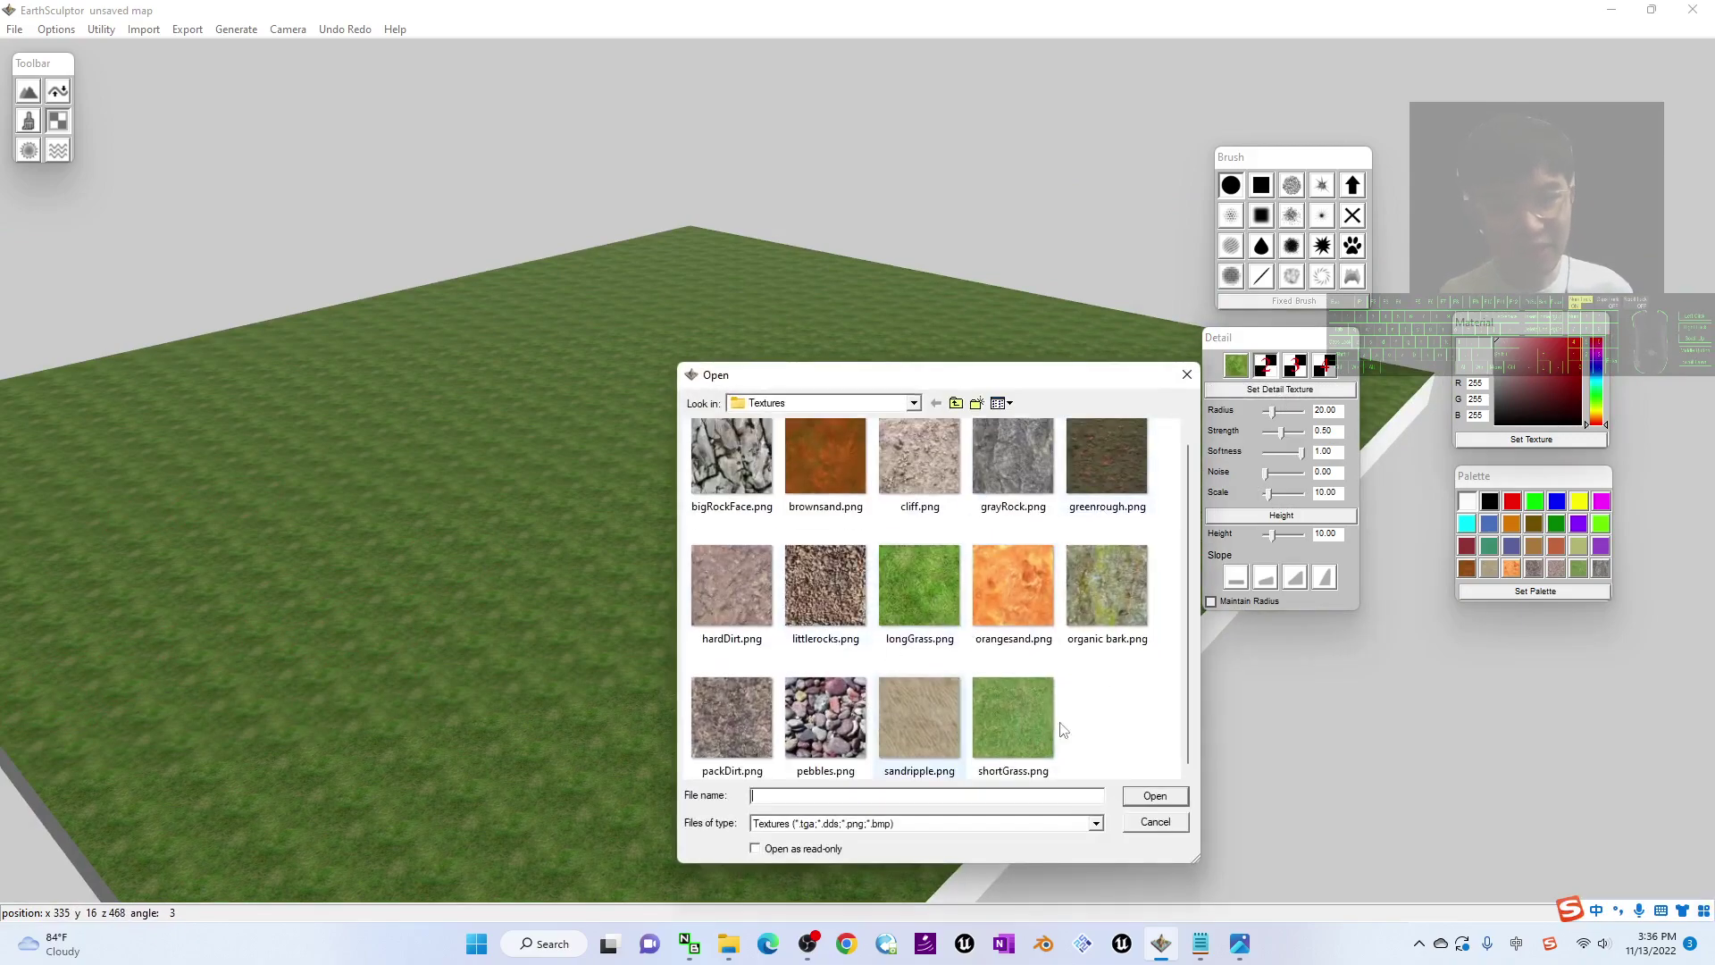
click(1154, 823)
click(846, 943)
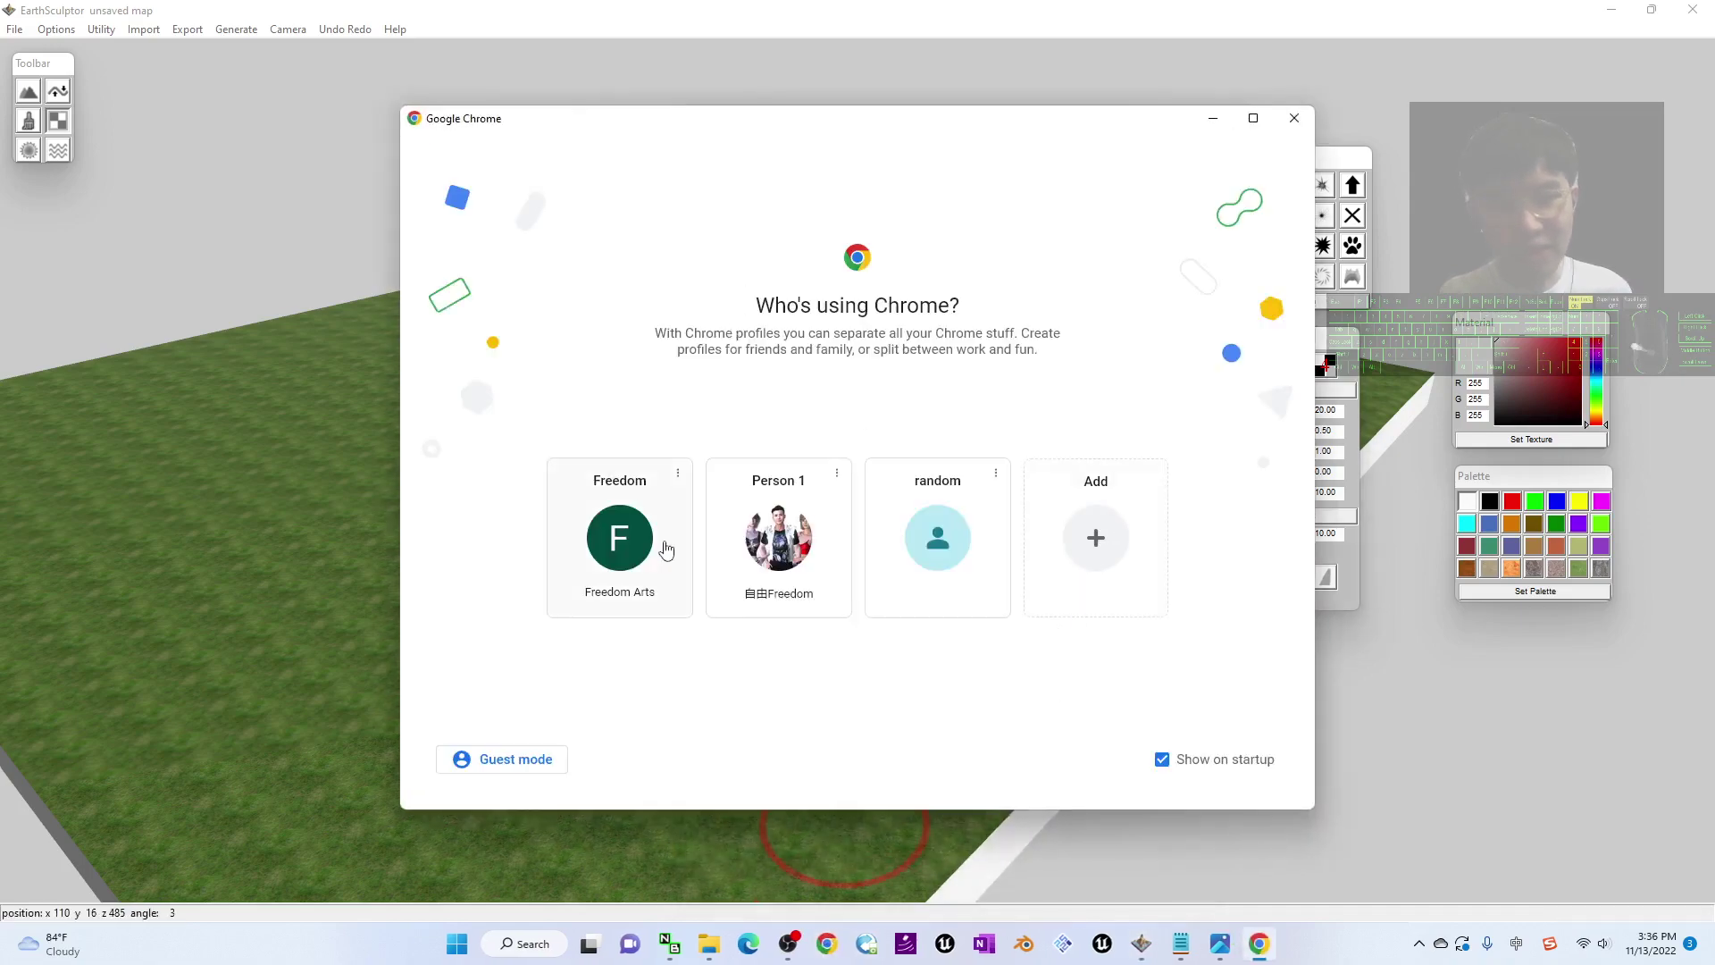
click(665, 549)
Step: Search Google Images for "road texture"
click(365, 50)
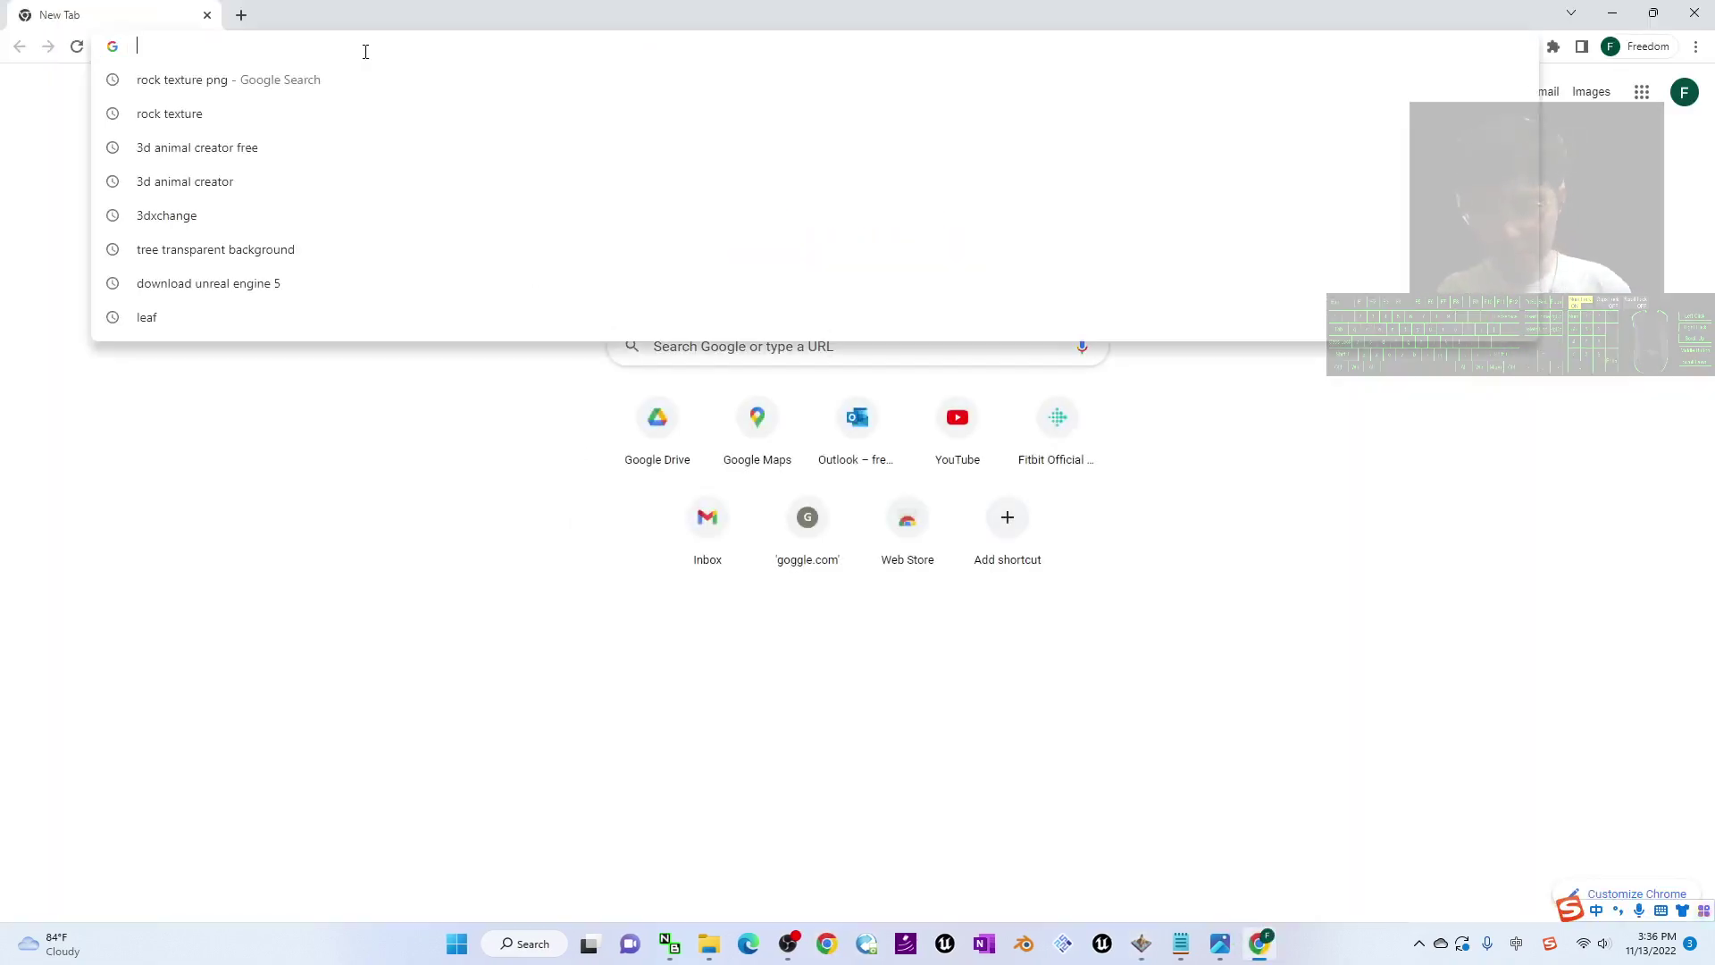
text(al)
key(shift)
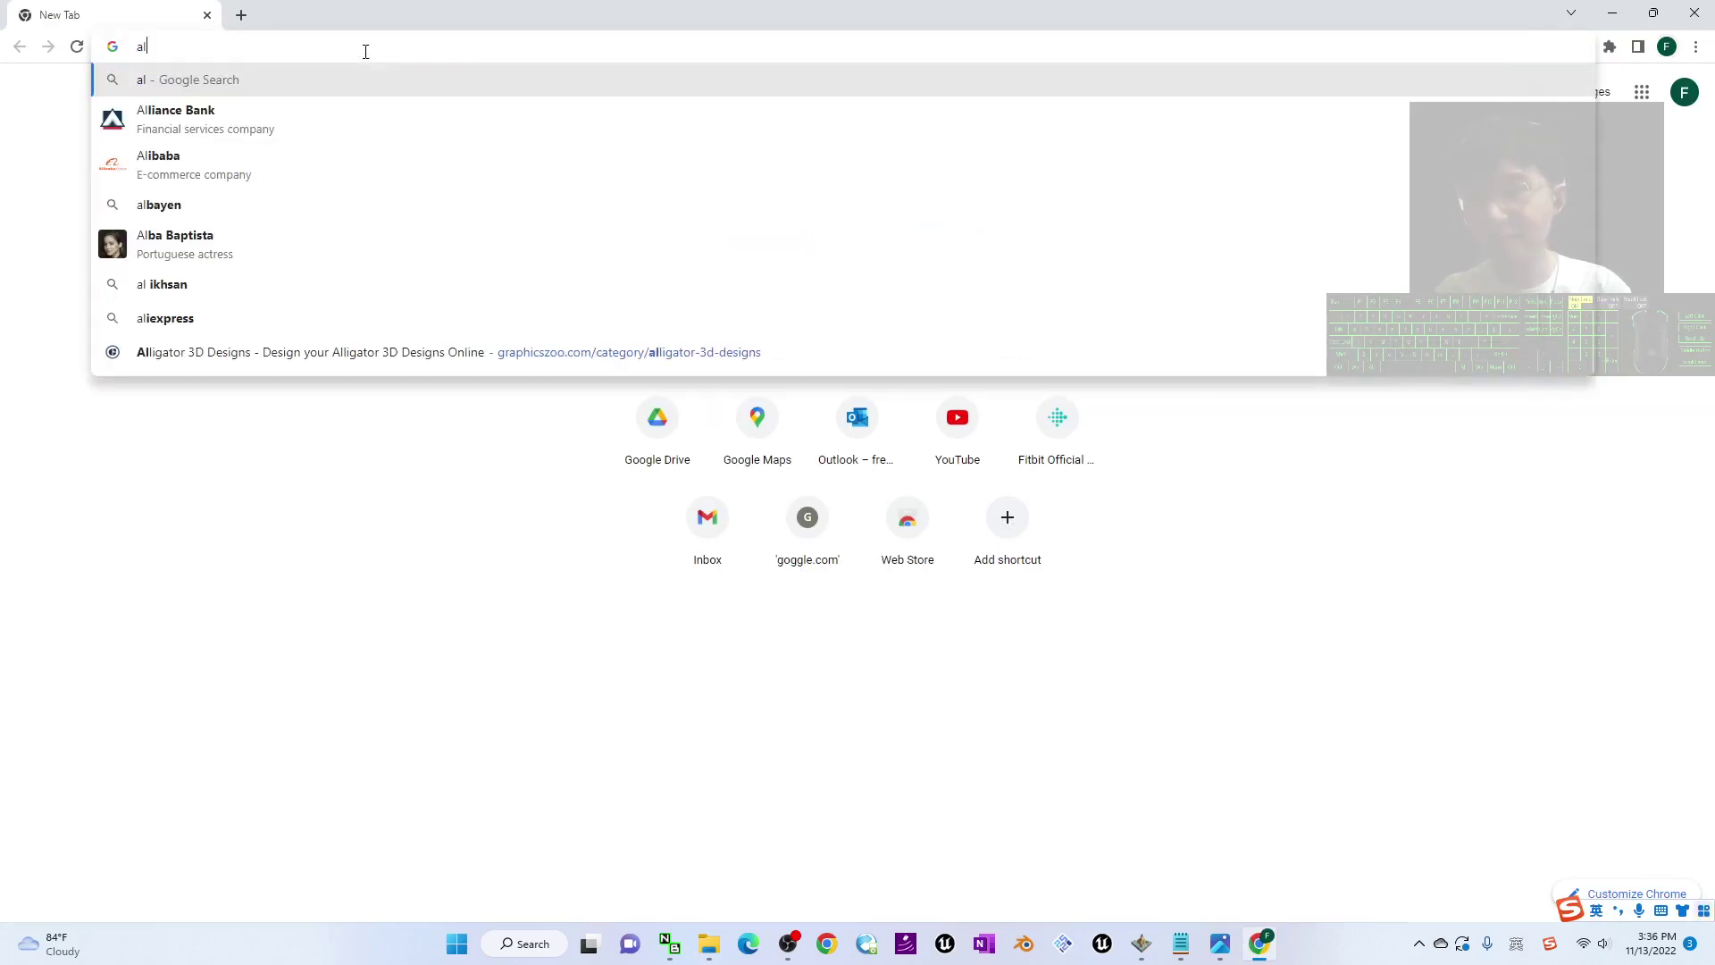
key(BackSpace)
key(BackSpace)
text(road te)
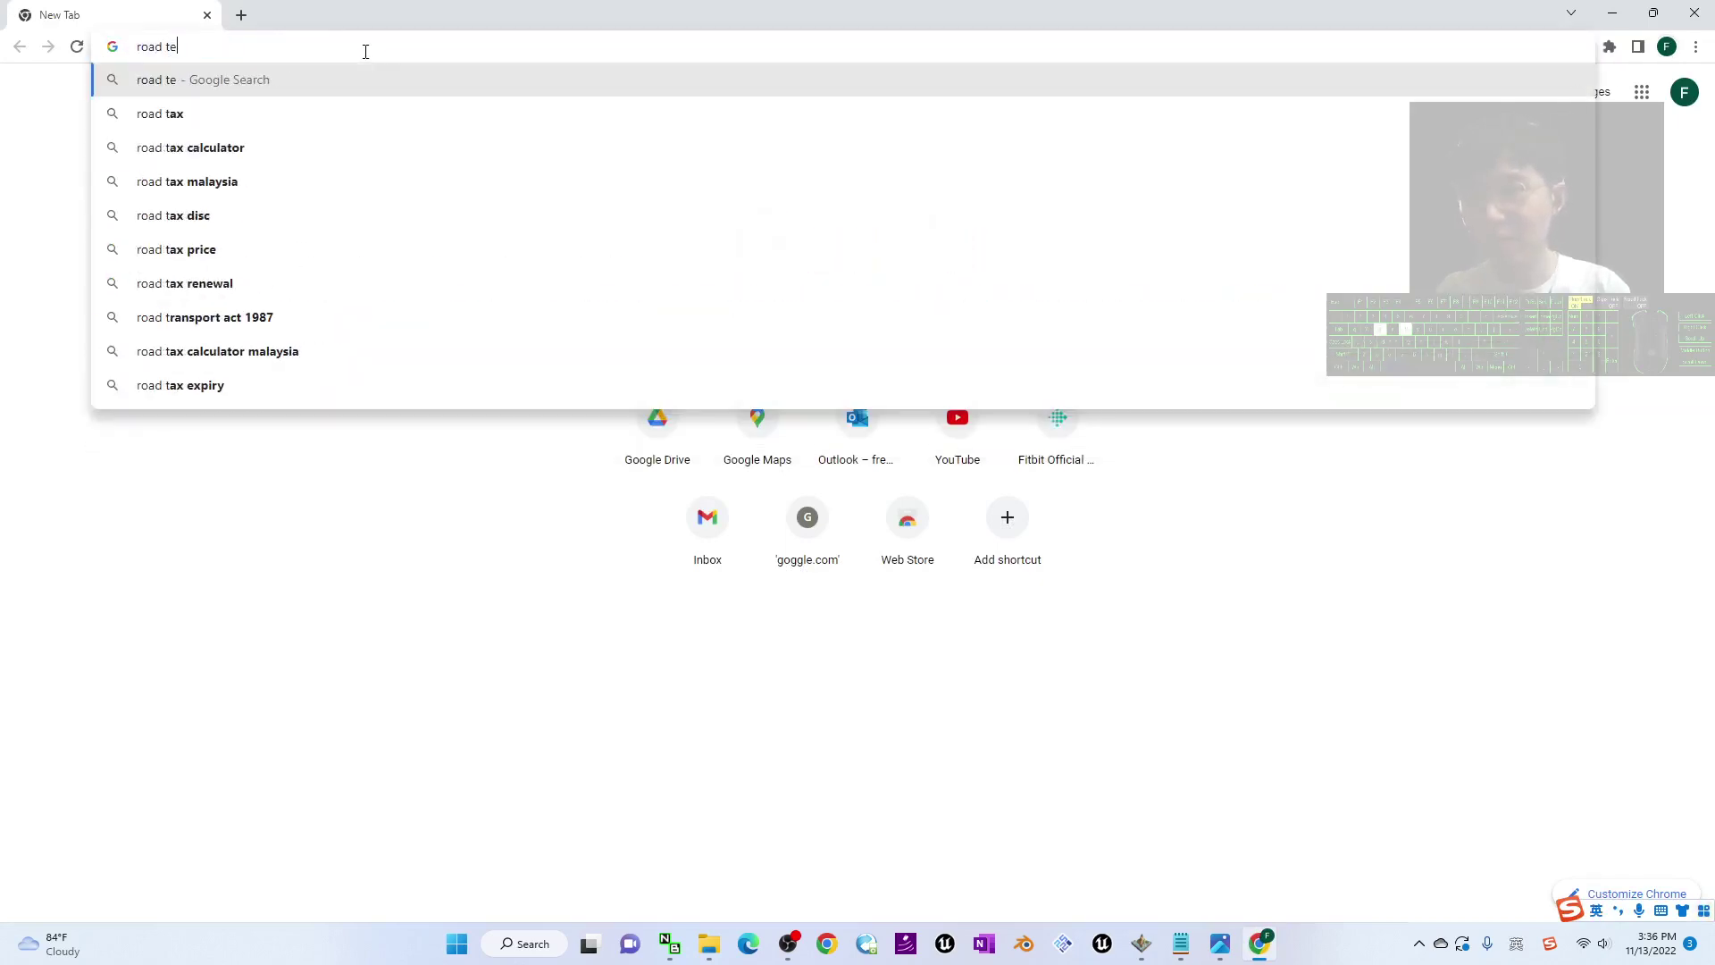
text(xture)
key(Return)
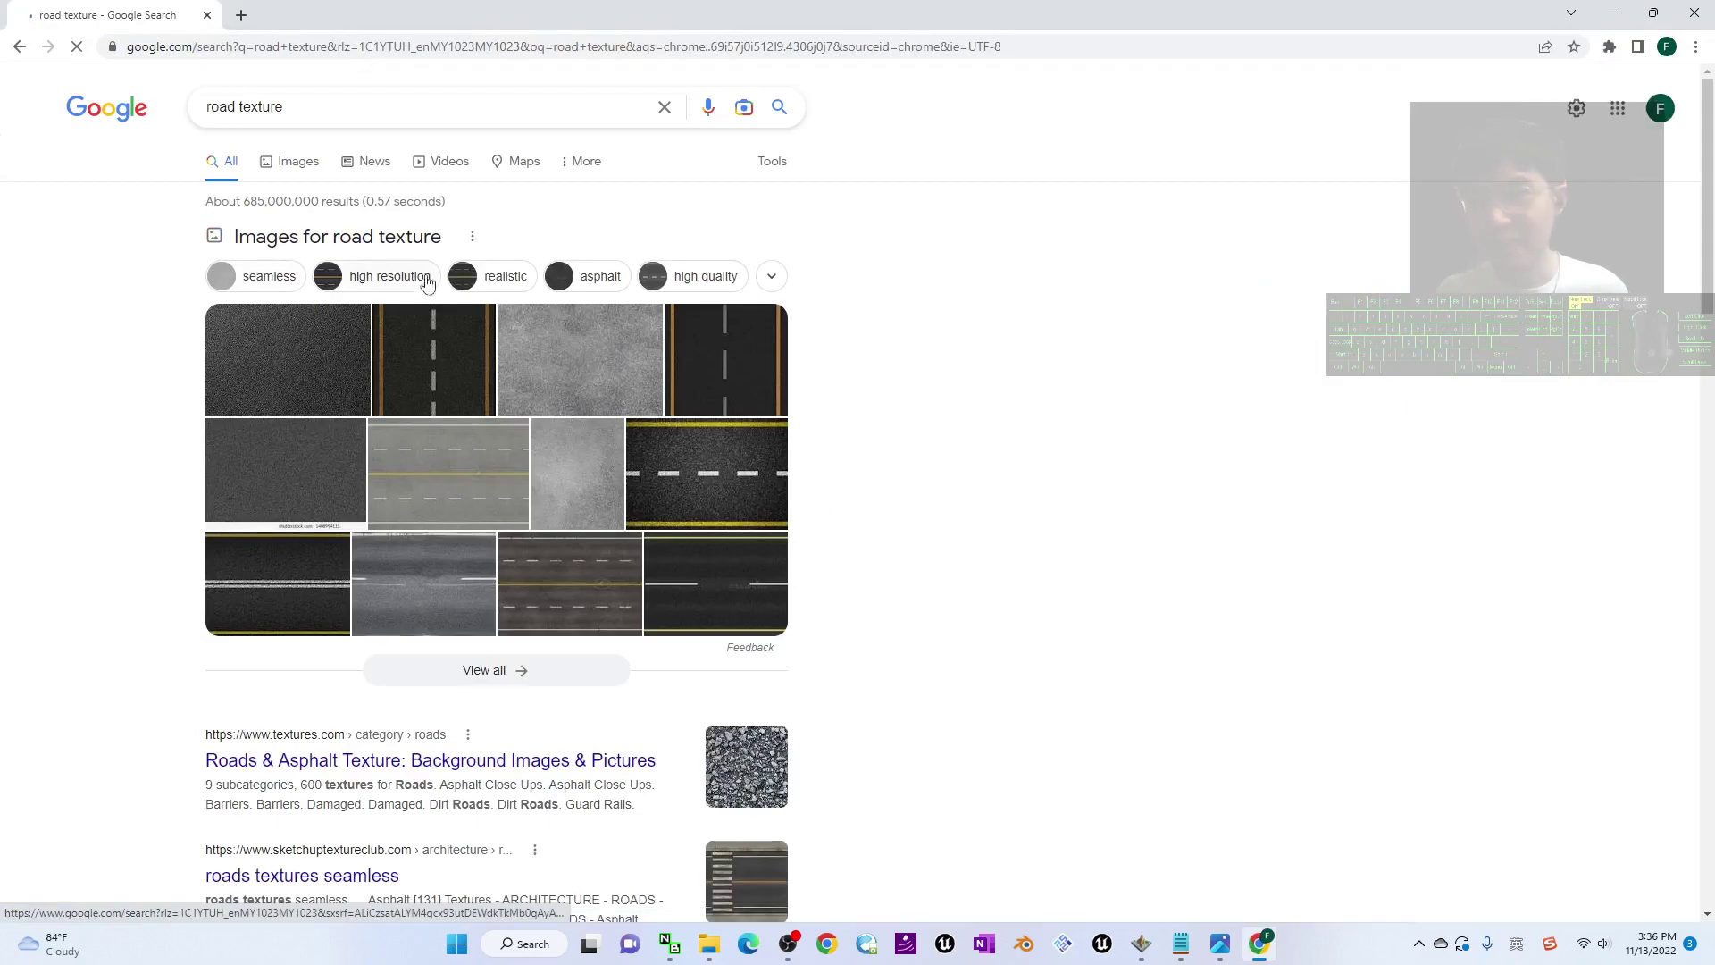
click(304, 172)
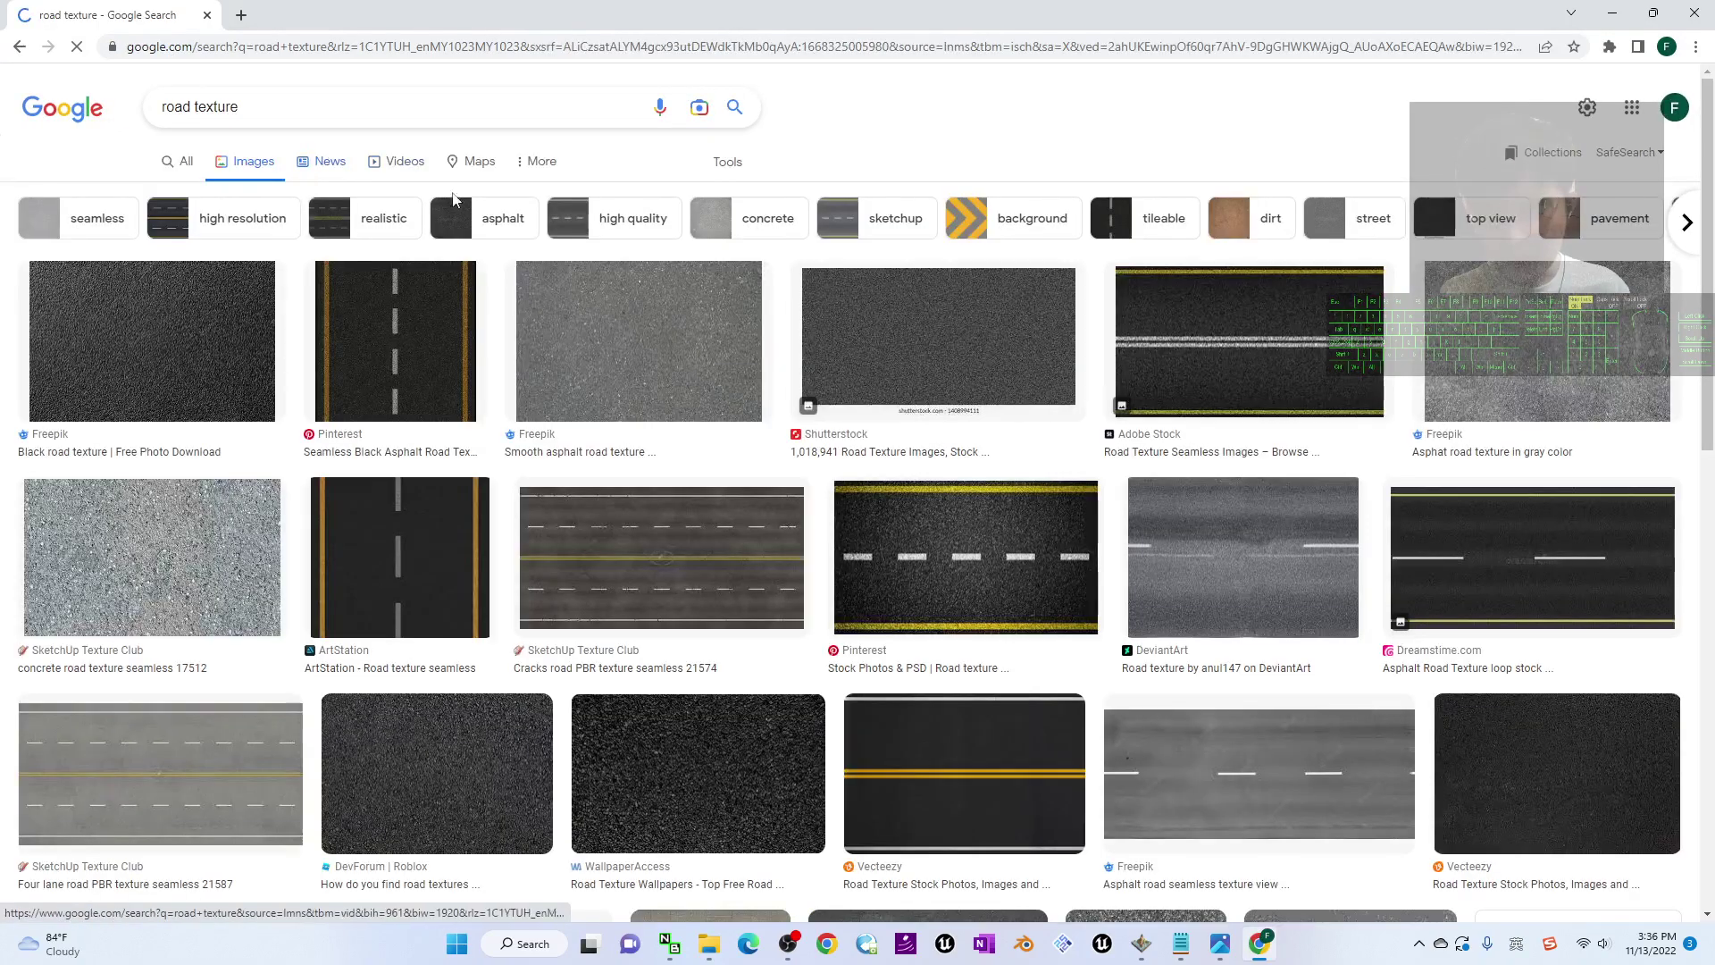
Step: Browse the road texture results and open the preview of the Pinterest image "HIGH RESOLUTION TEXTURES: Seamless asphalt road texture"
scroll(1380, 593, down, 5)
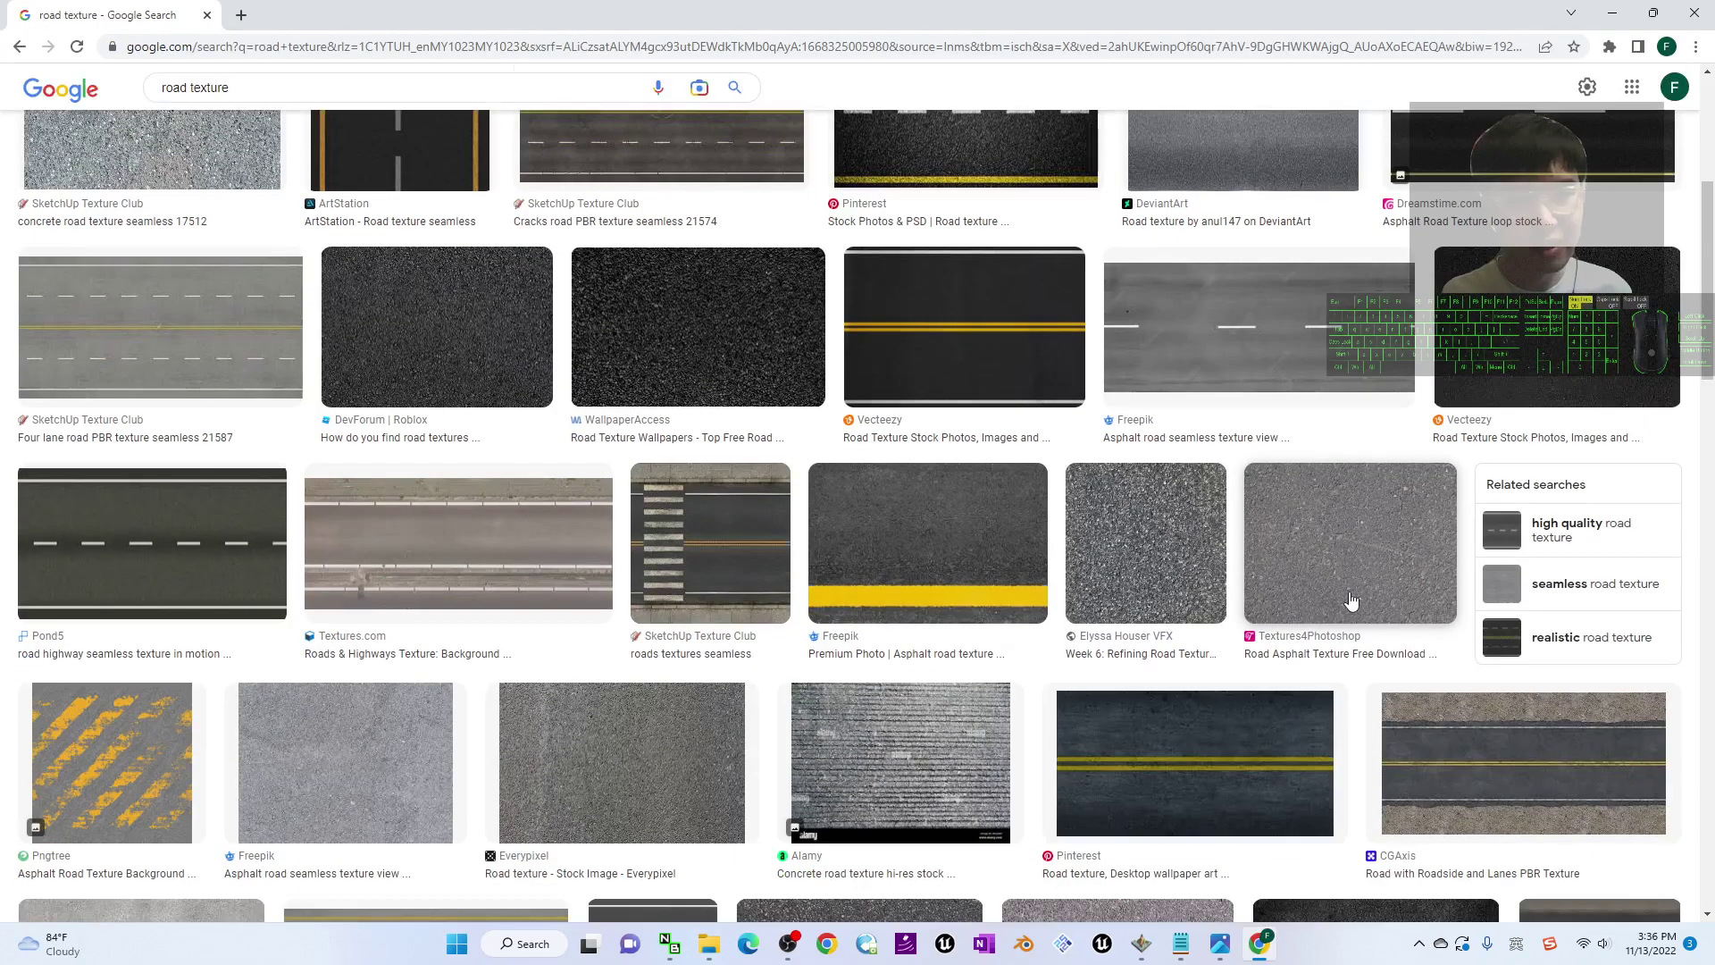
scroll(1097, 645, down, 4)
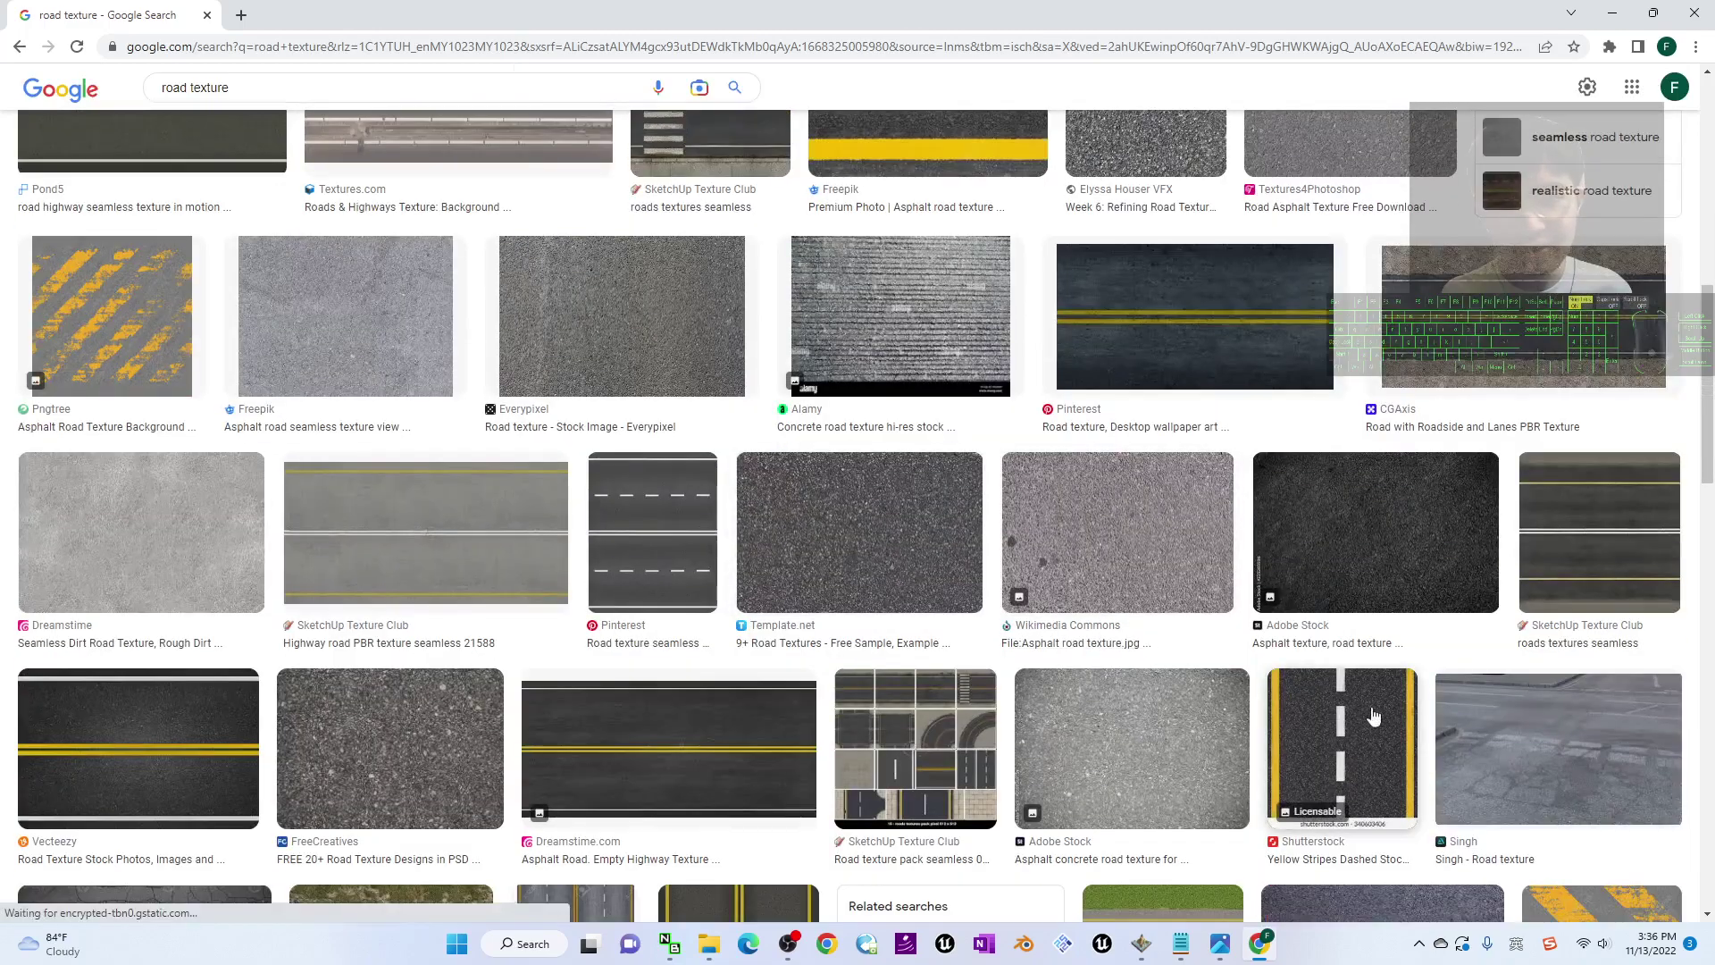
scroll(1206, 651, down, 4)
scroll(679, 500, down, 4)
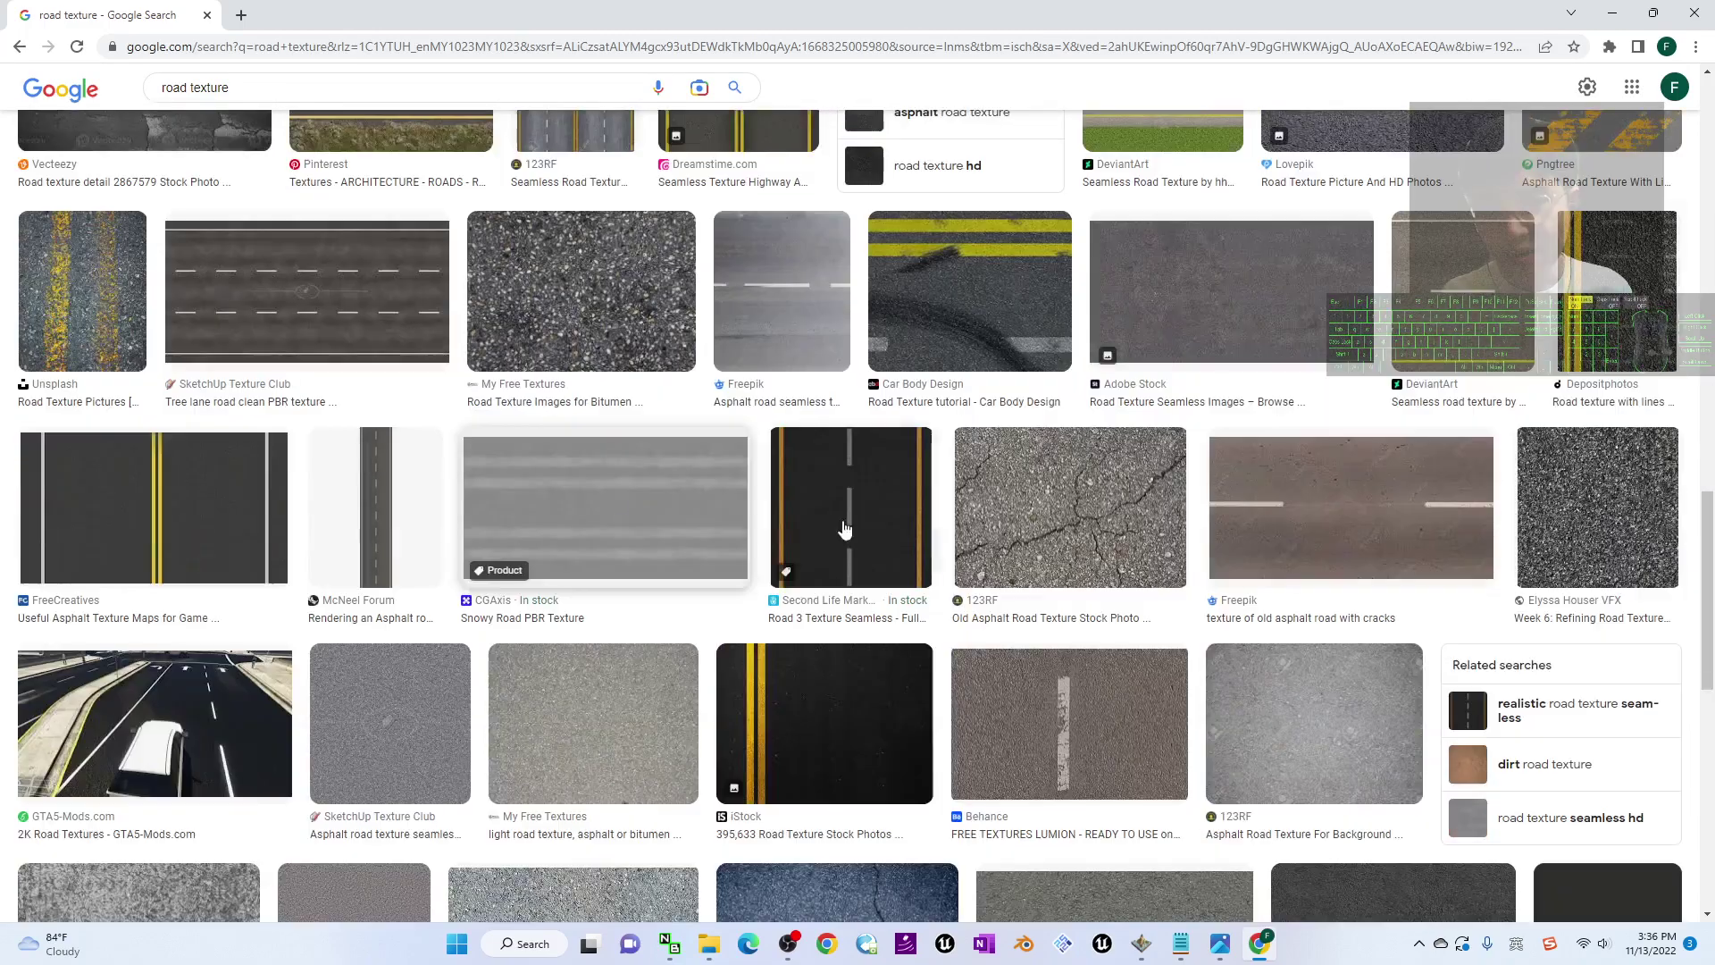
scroll(983, 536, down, 4)
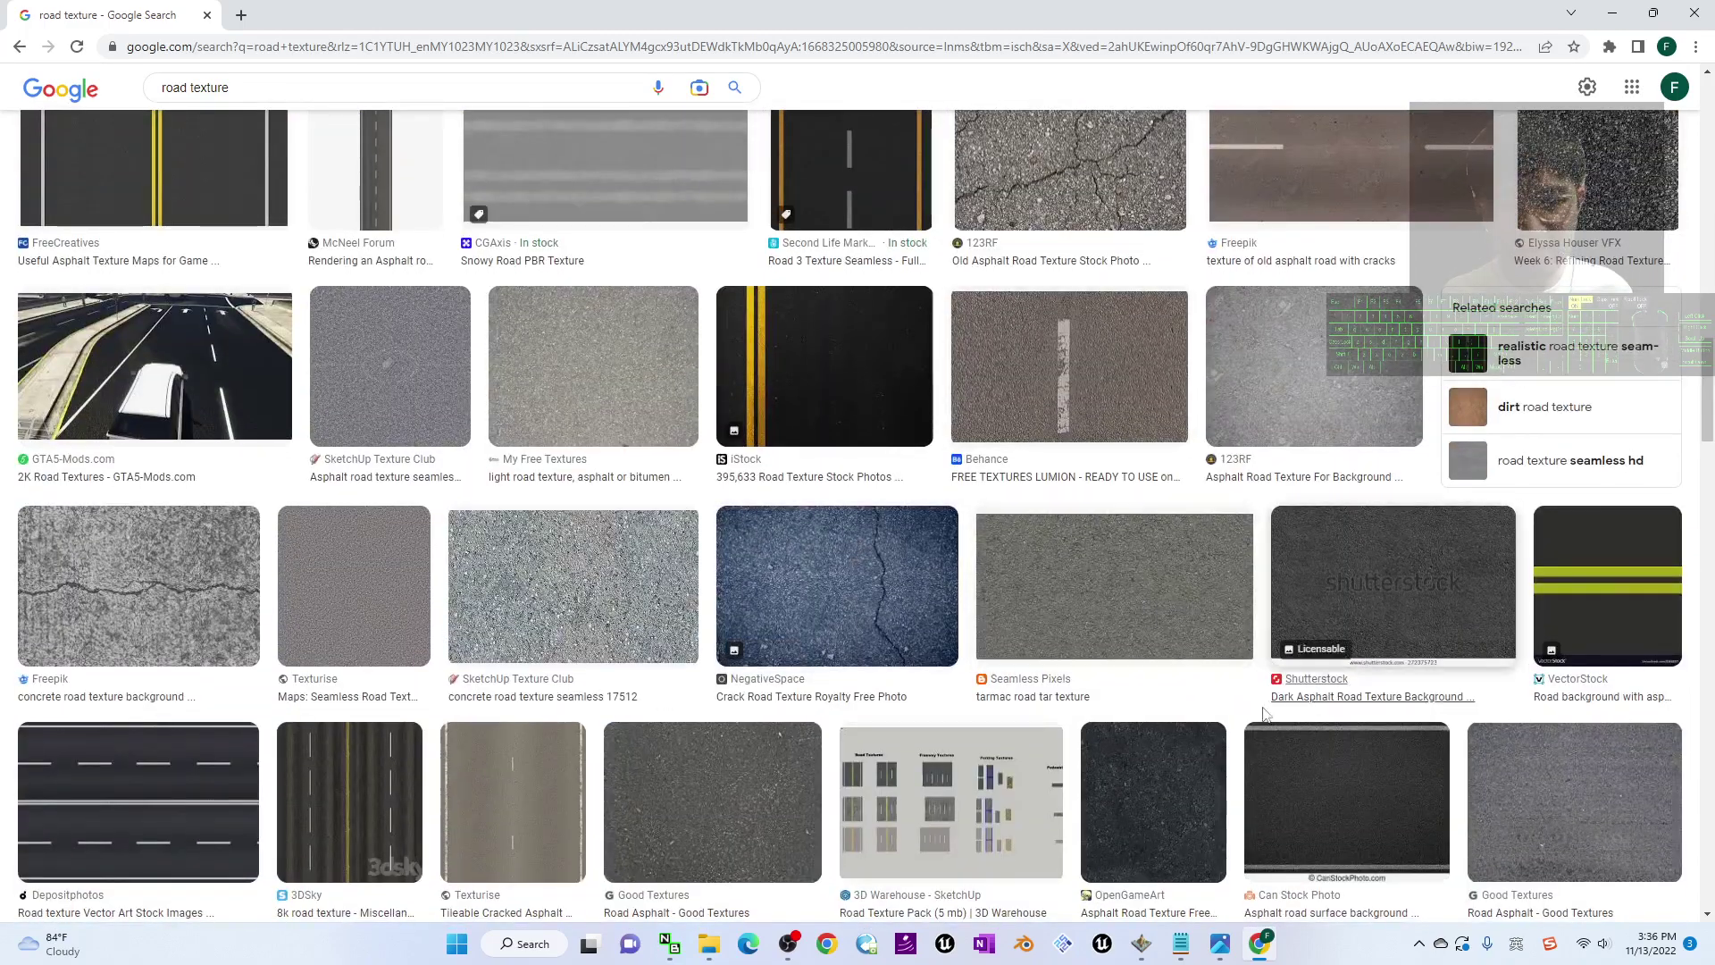
click(406, 352)
scroll(1298, 440, down, 6)
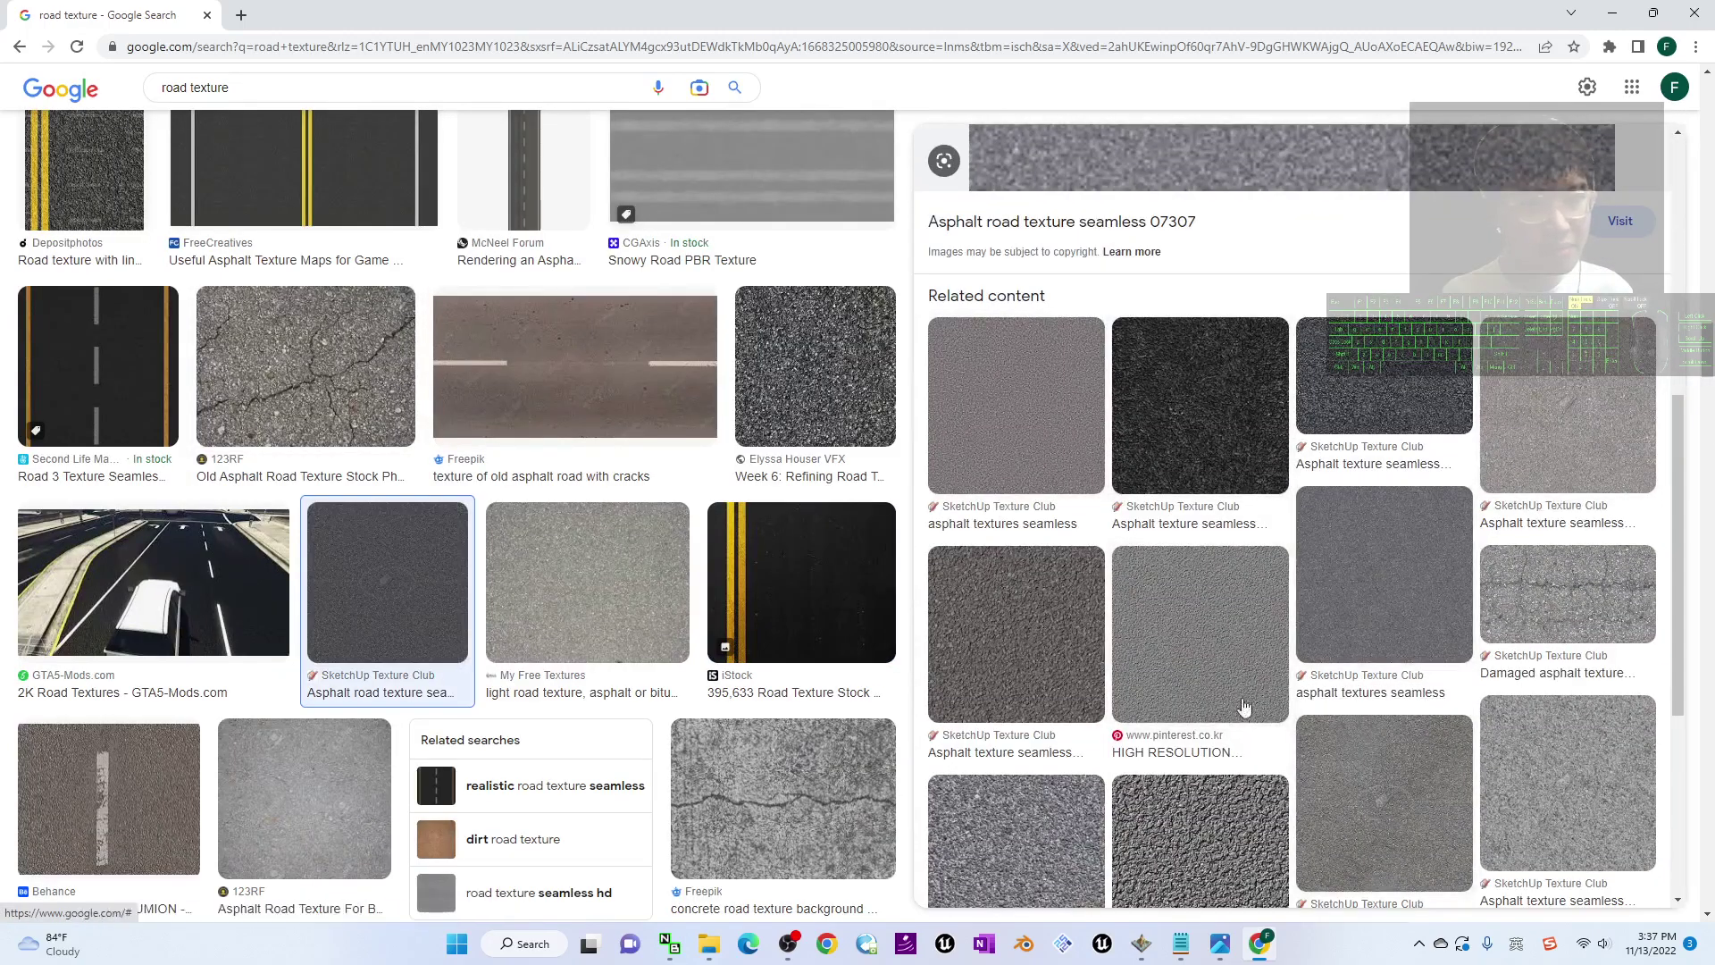
click(1205, 636)
scroll(1353, 347, down, 3)
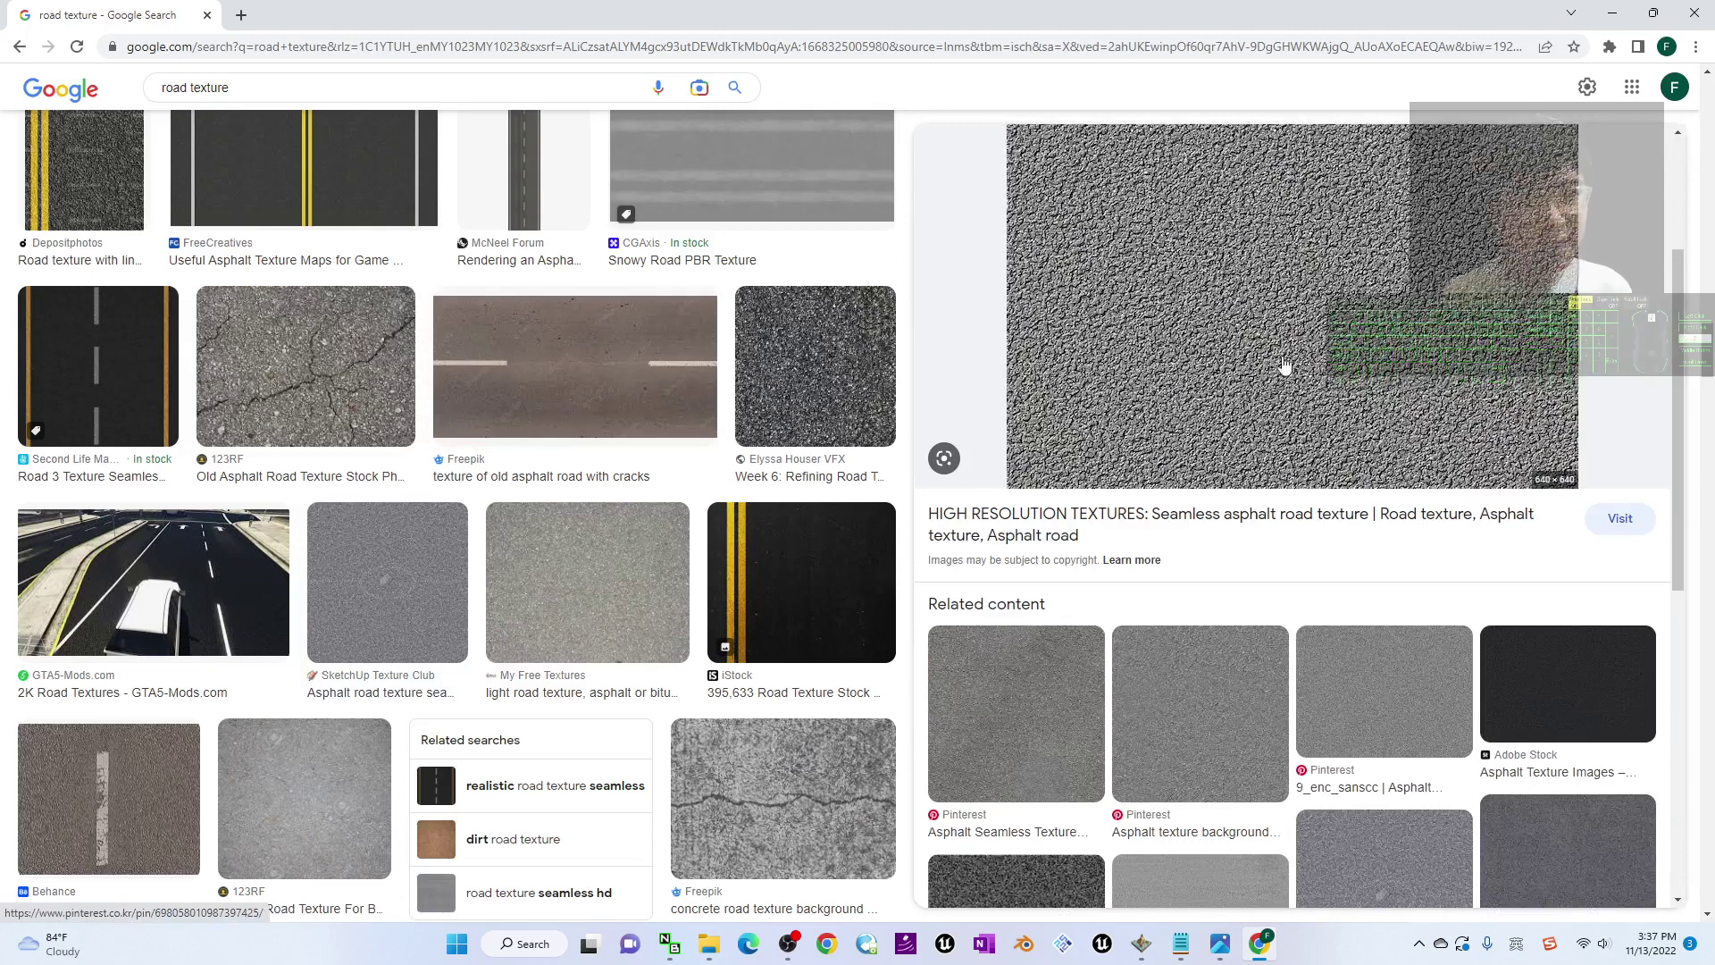
scroll(1277, 326, up, 3)
Step: Save the previewed seamless asphalt image to the Desktop as a JPEG named road
right_click(1208, 302)
click(1278, 492)
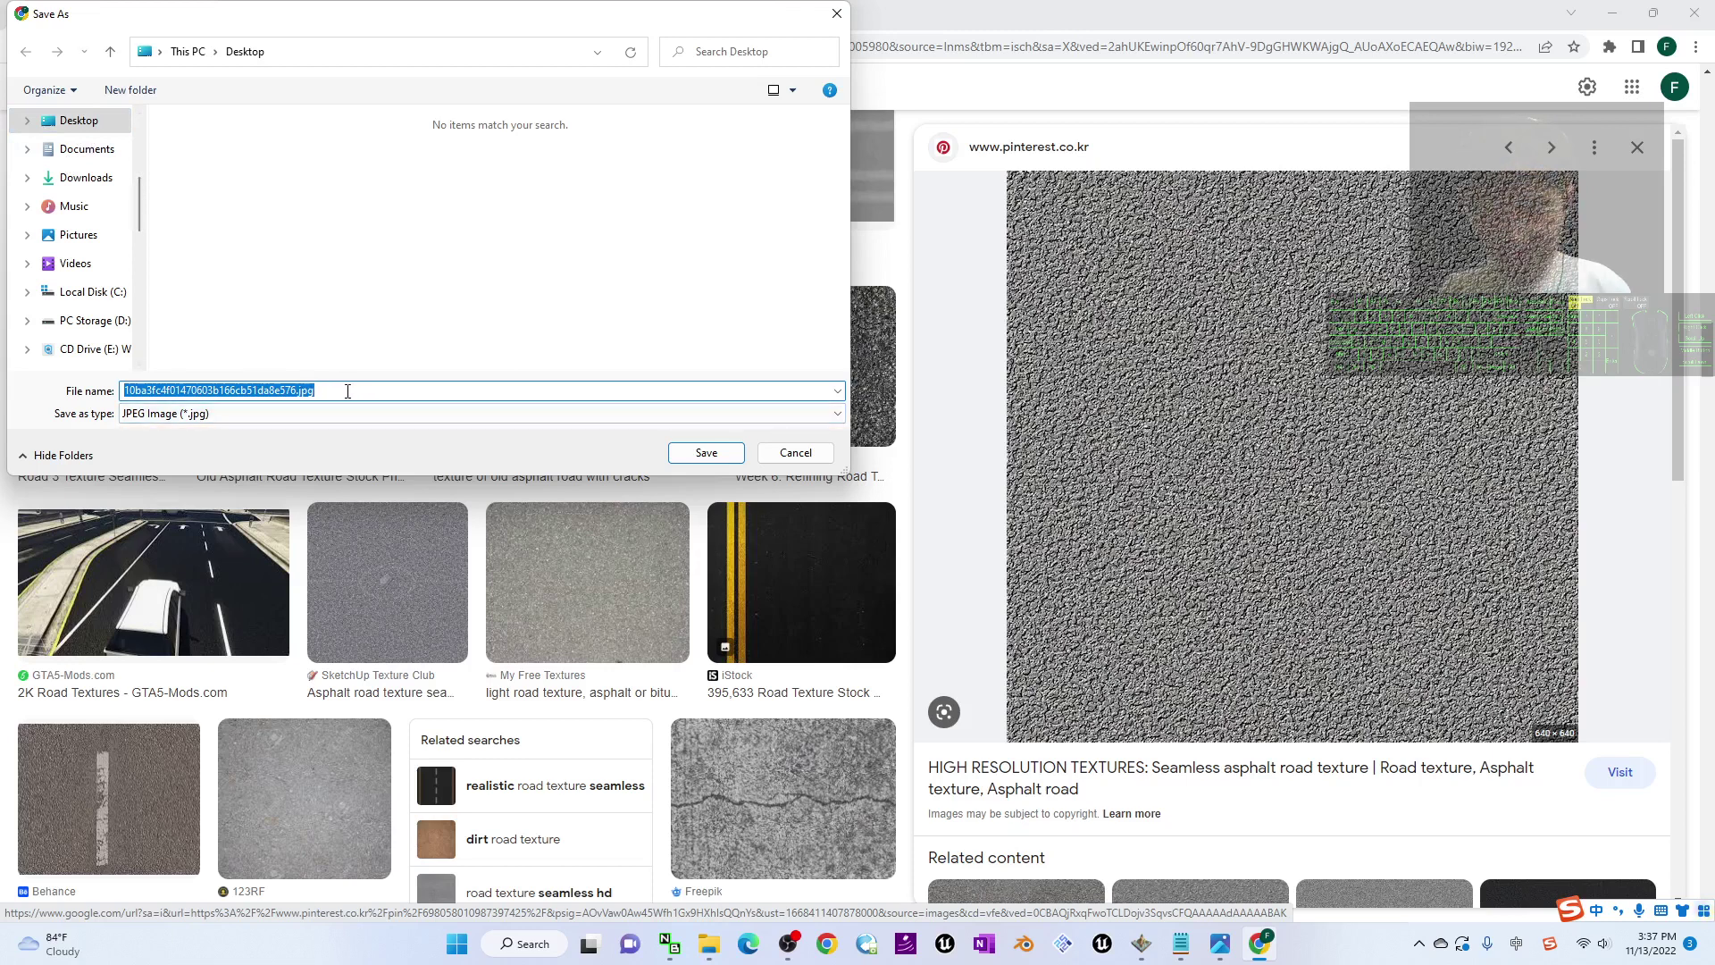
text(road)
key(shift)
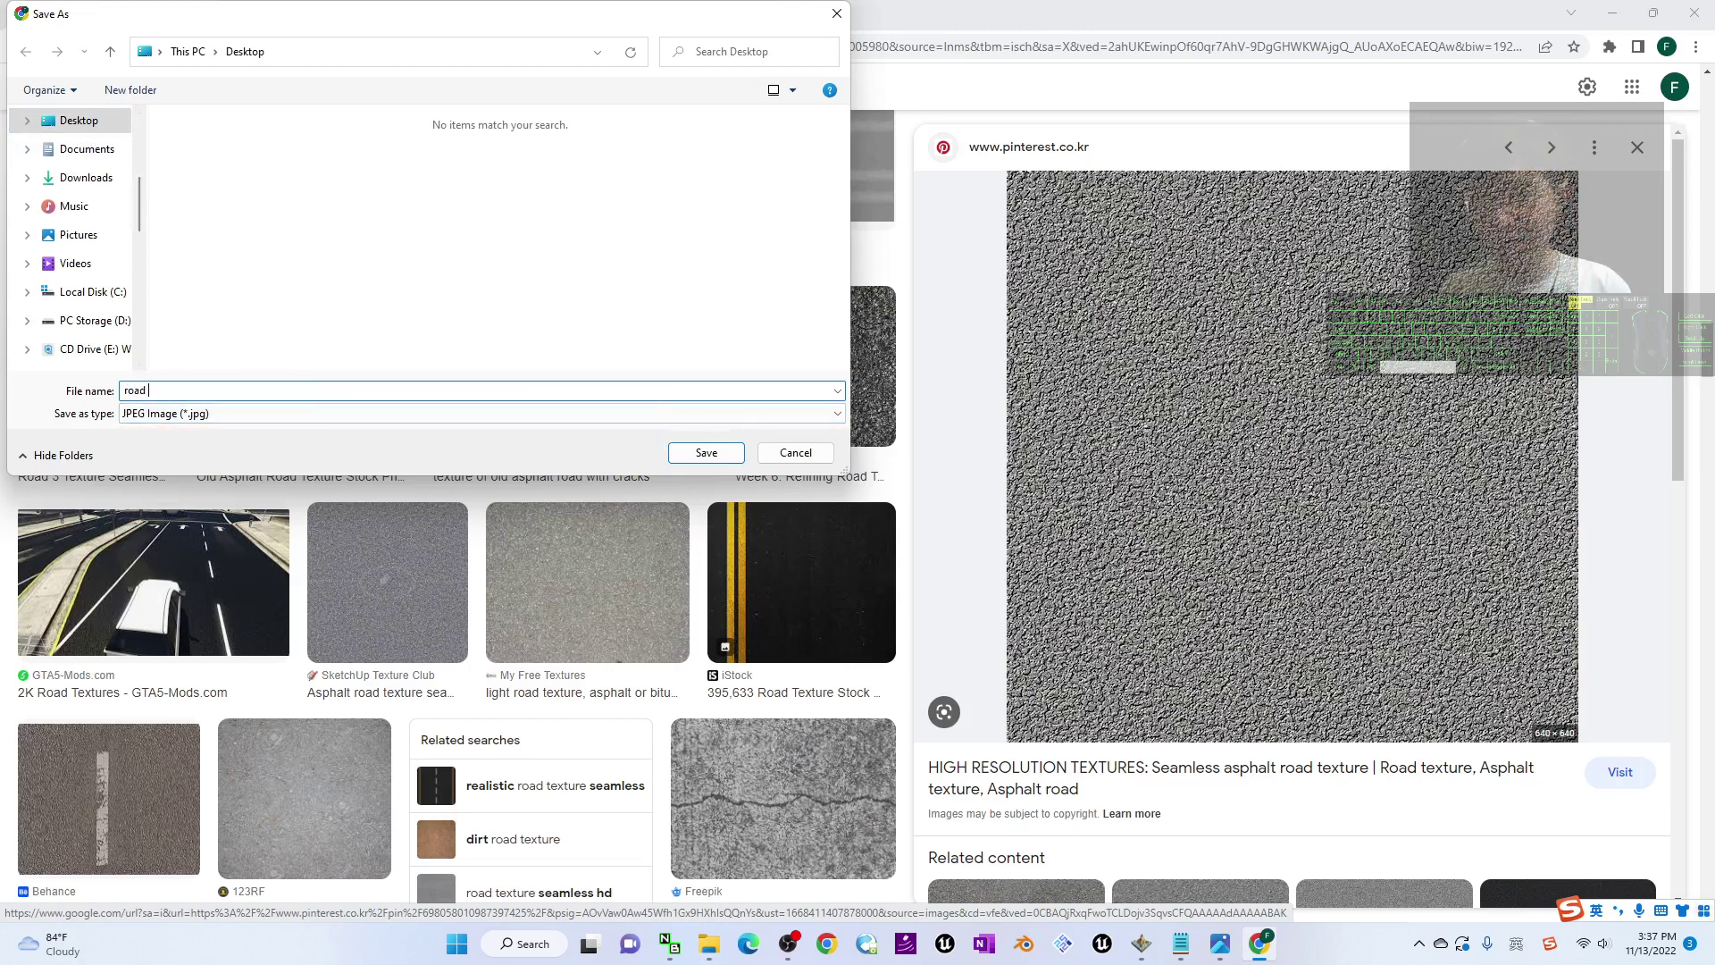
click(315, 414)
click(314, 427)
key(Return)
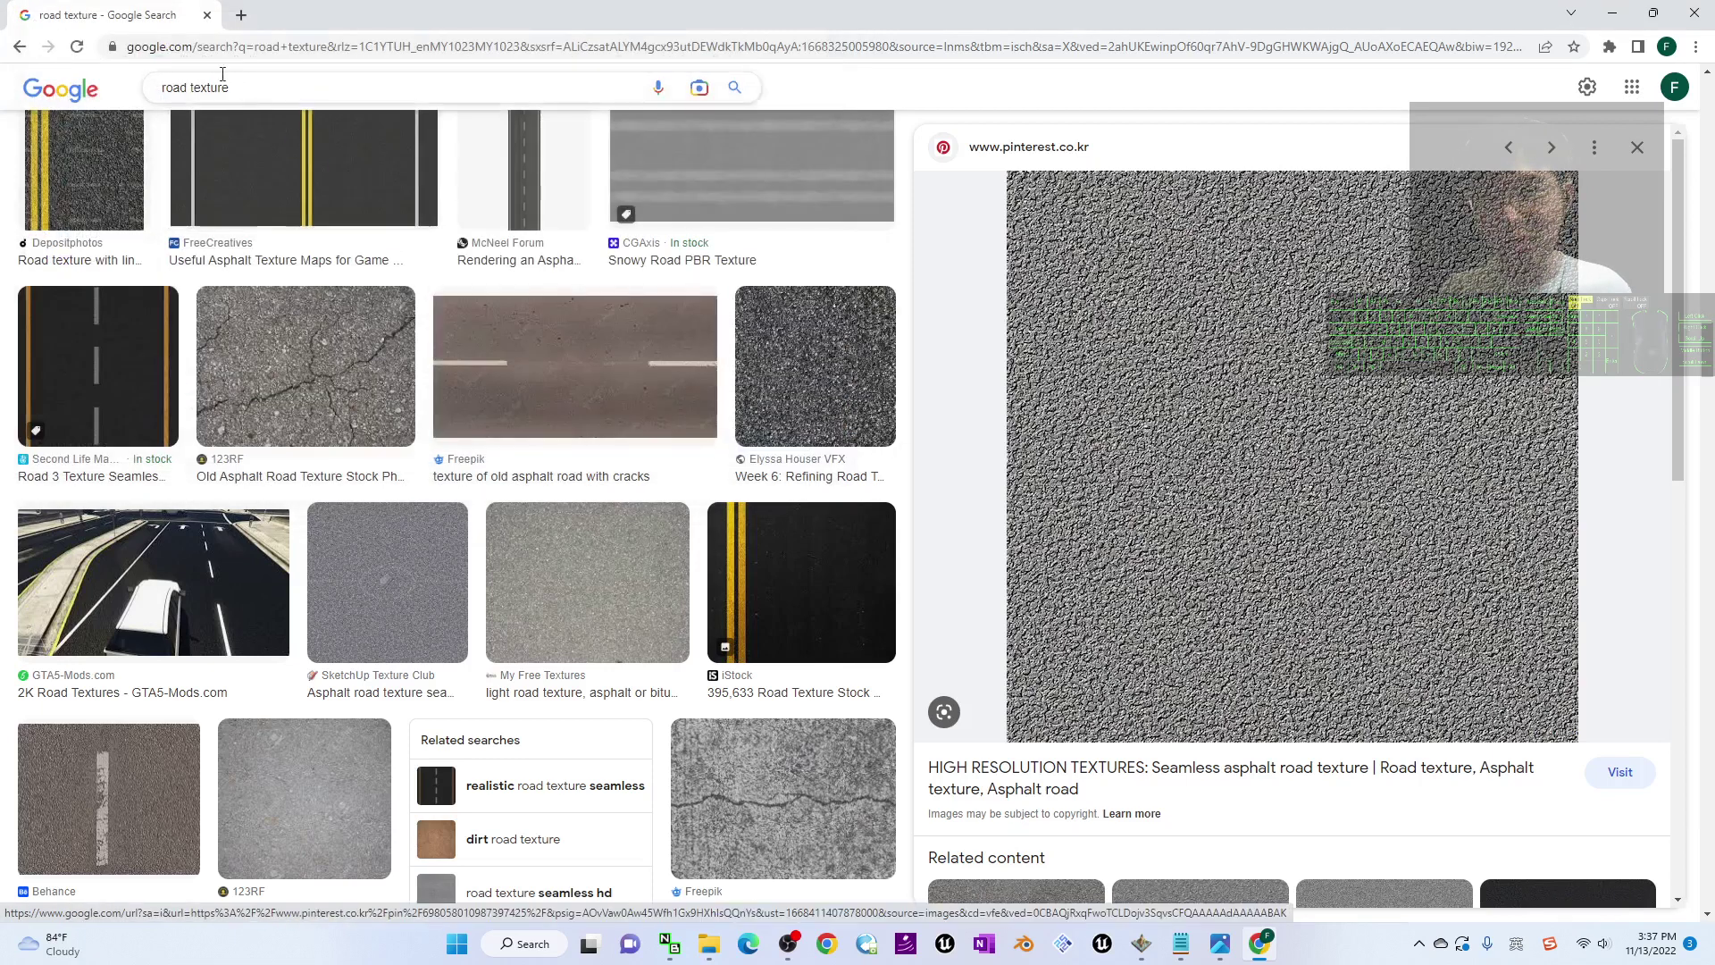
Step: Search Google Images for "road texture png"
click(251, 90)
text(p)
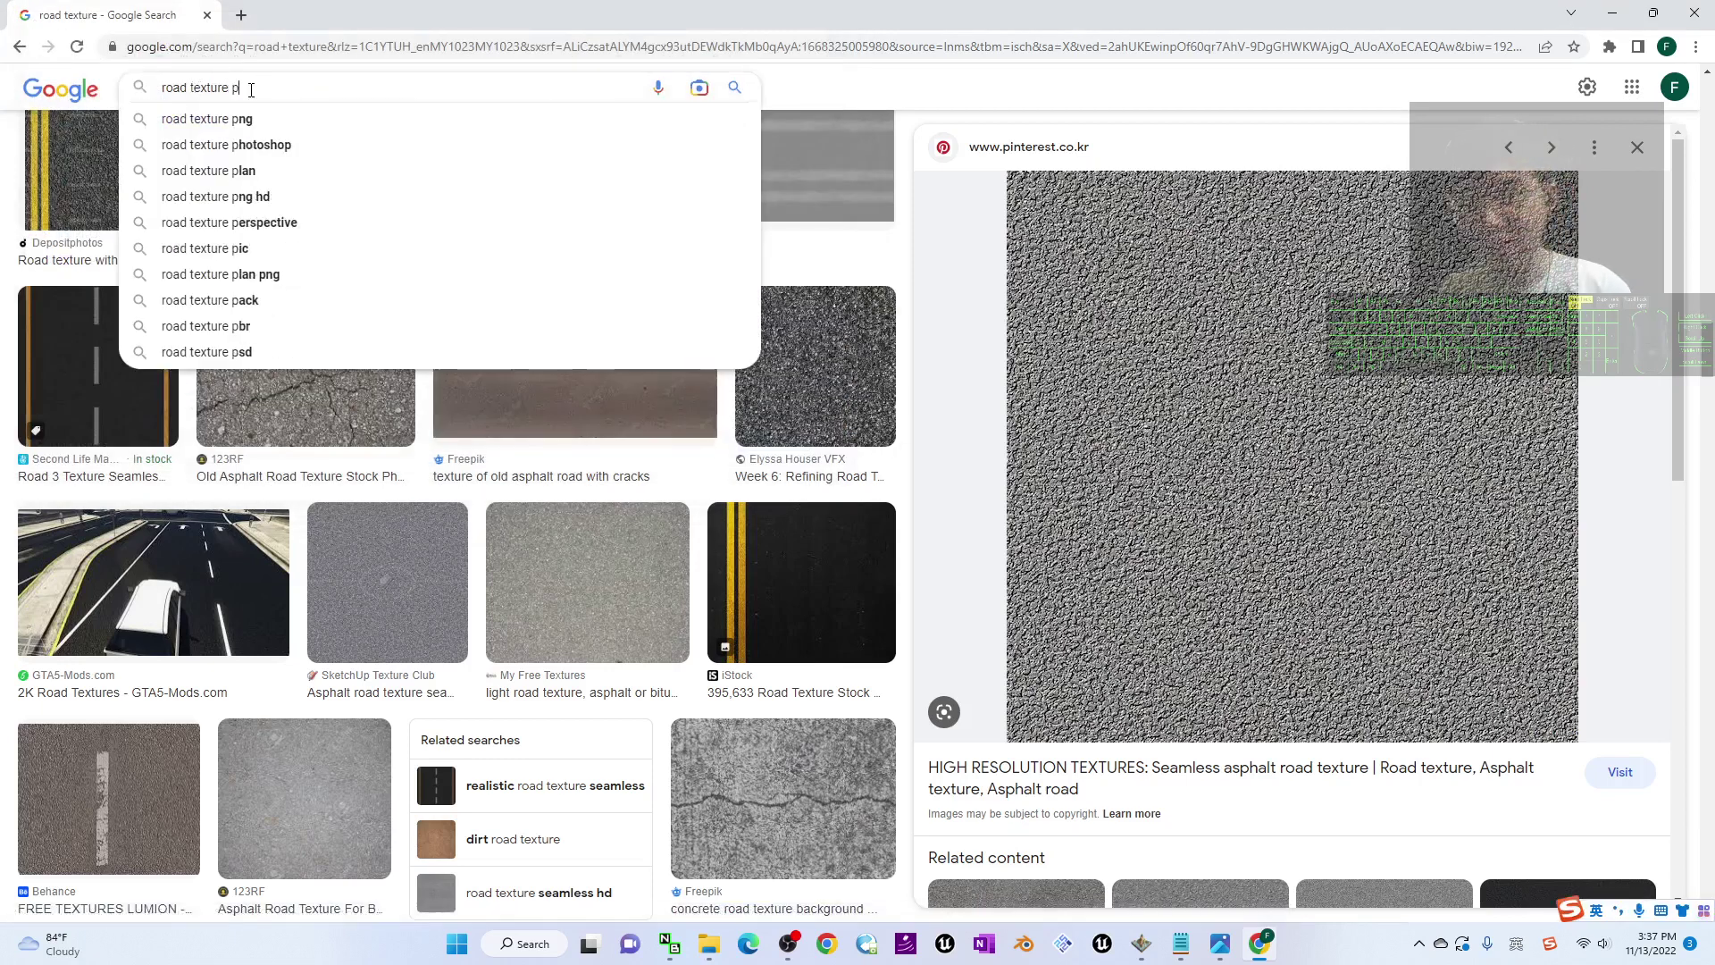
text(ng)
key(Return)
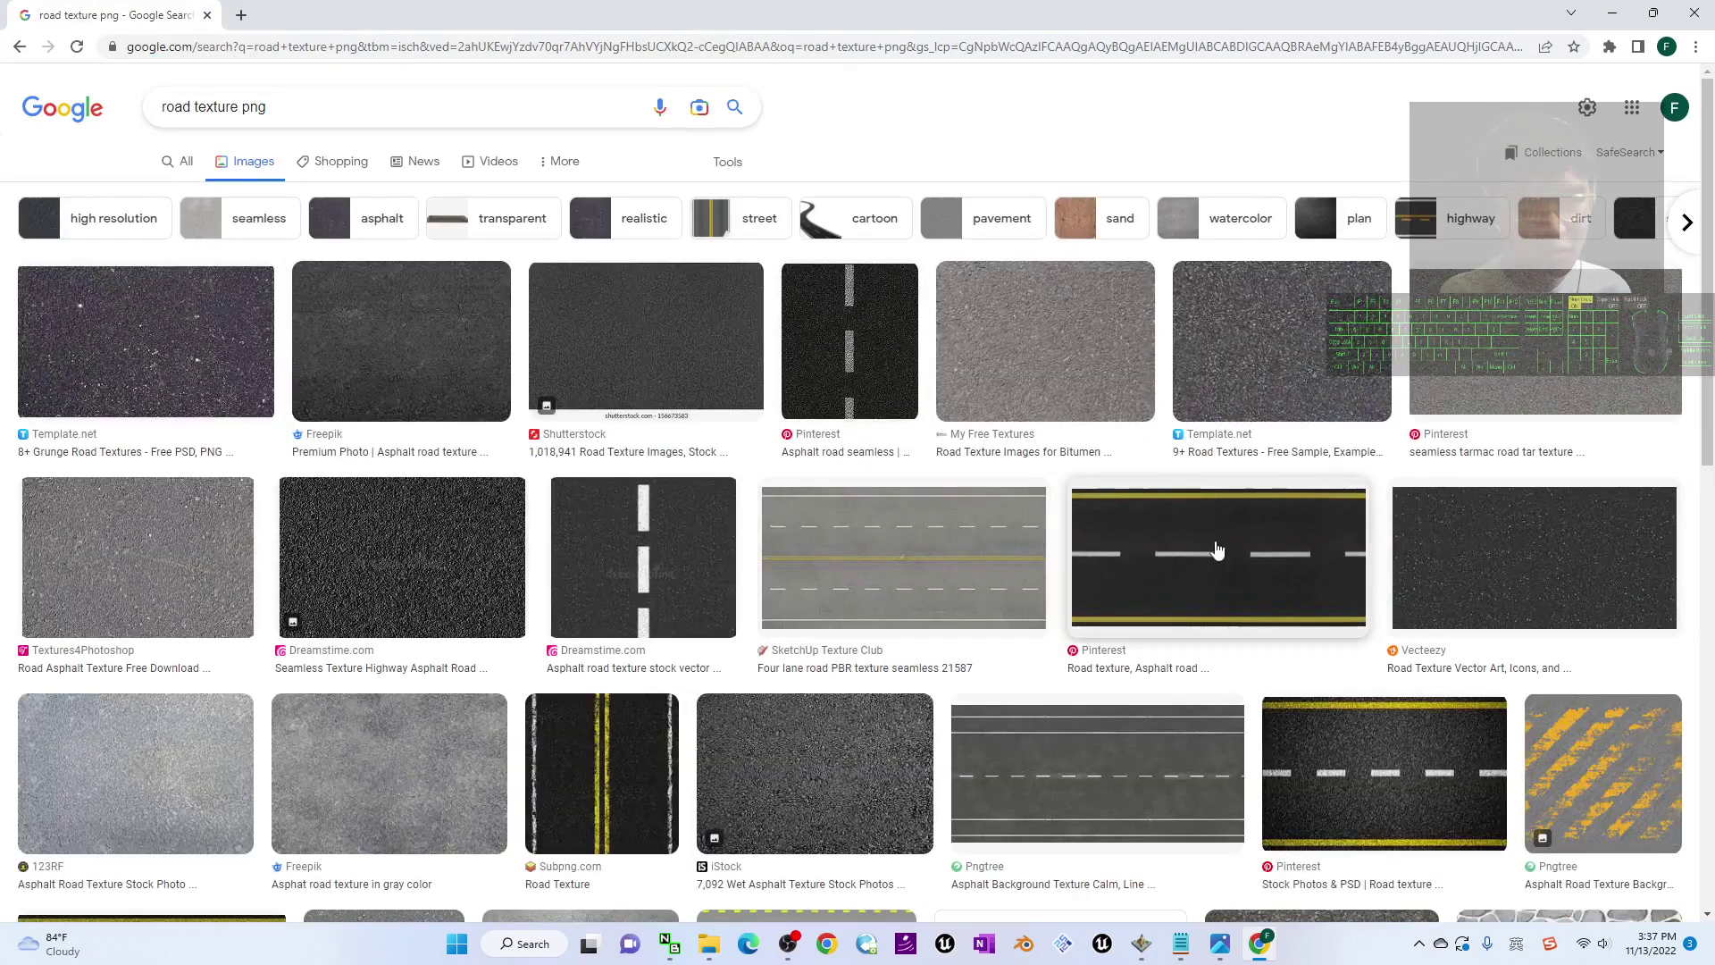
Step: Browse the road texture png results and preview the Wikimedia Commons image "File:Dirt Texture.png"
scroll(1213, 547, down, 4)
scroll(1105, 530, down, 3)
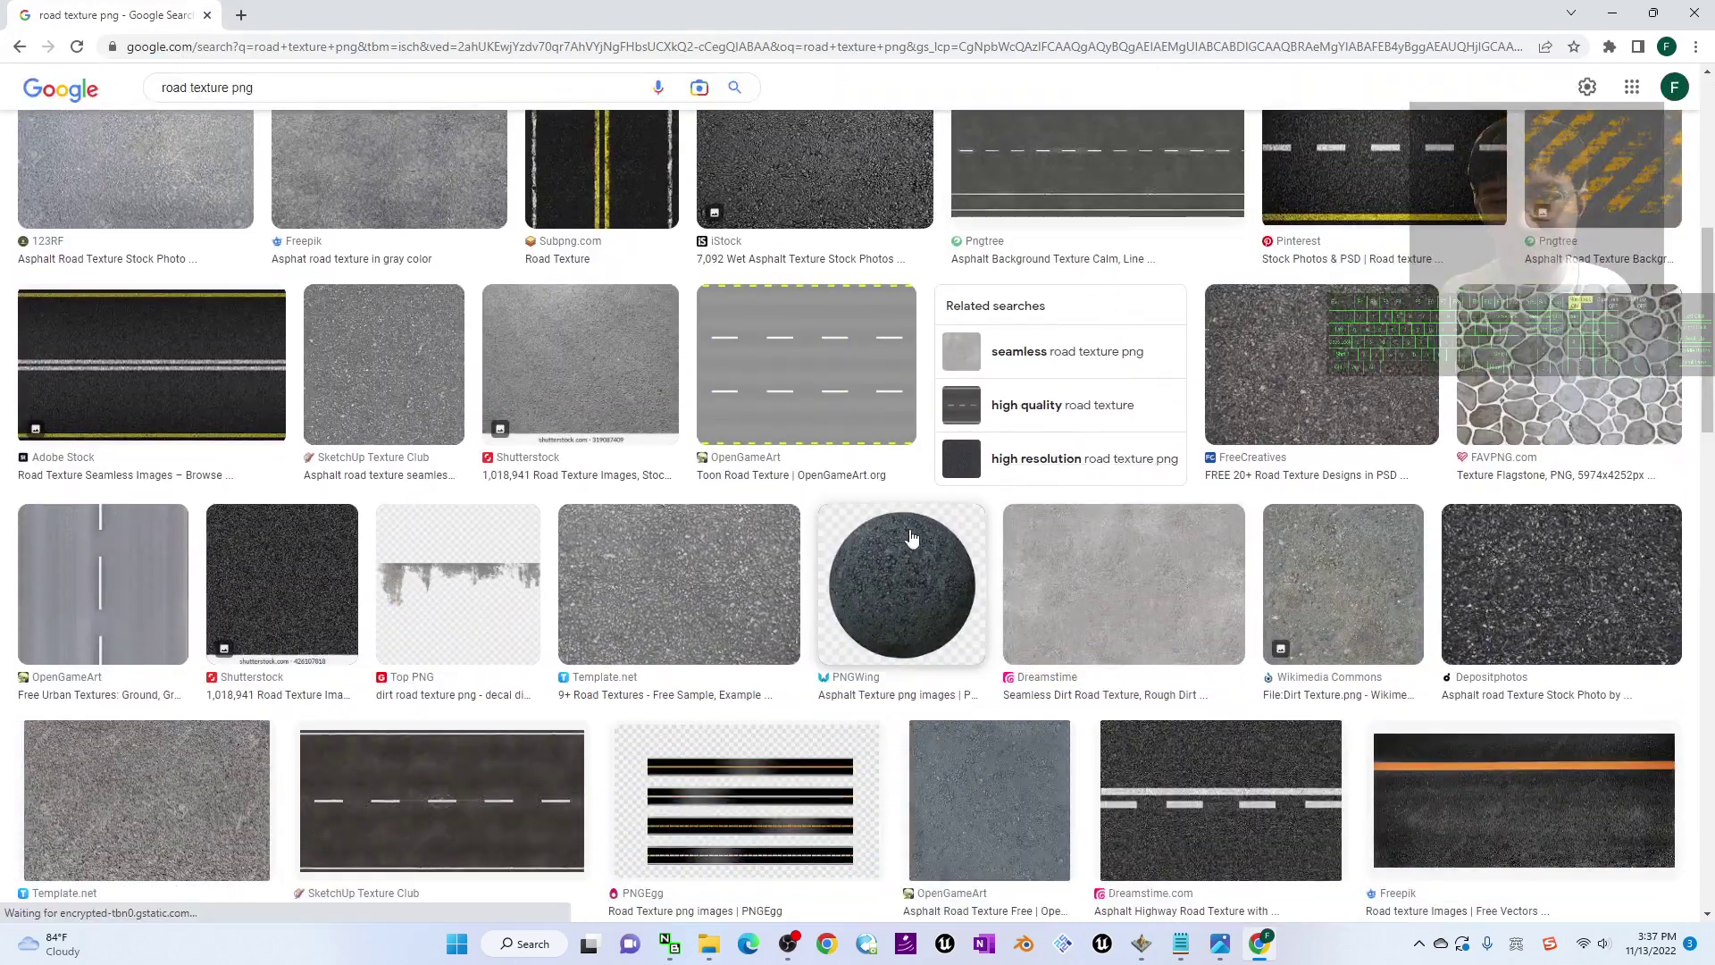
scroll(942, 482, down, 2)
scroll(942, 482, up, 3)
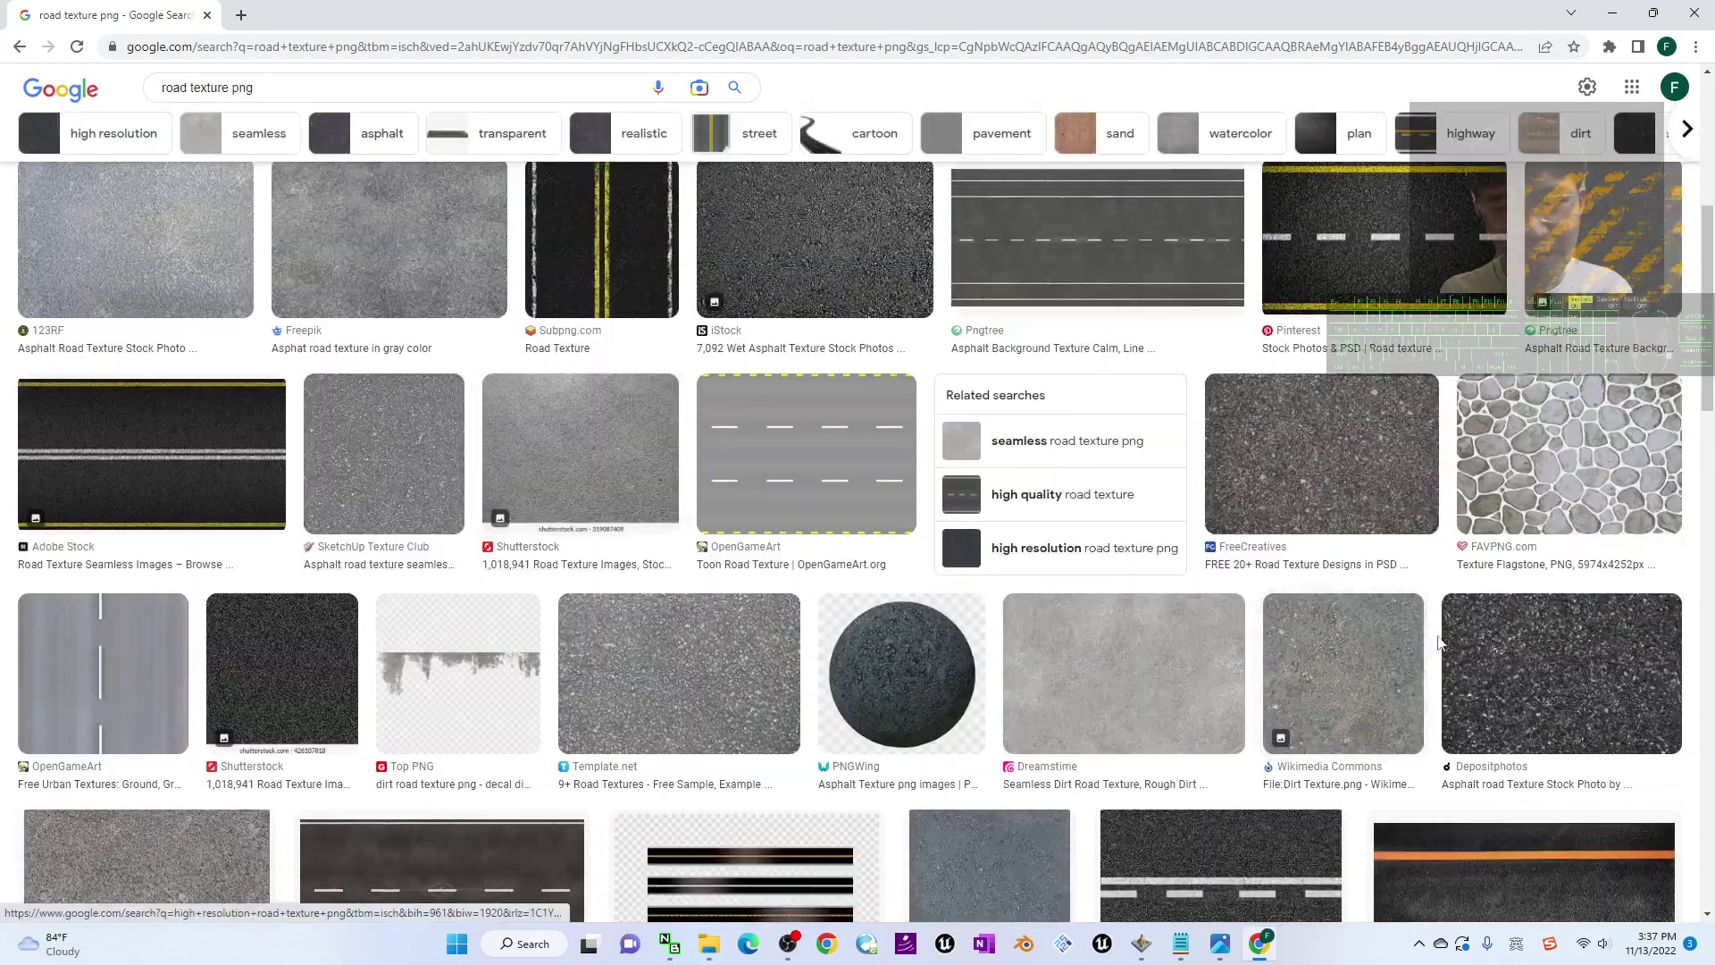
click(1368, 673)
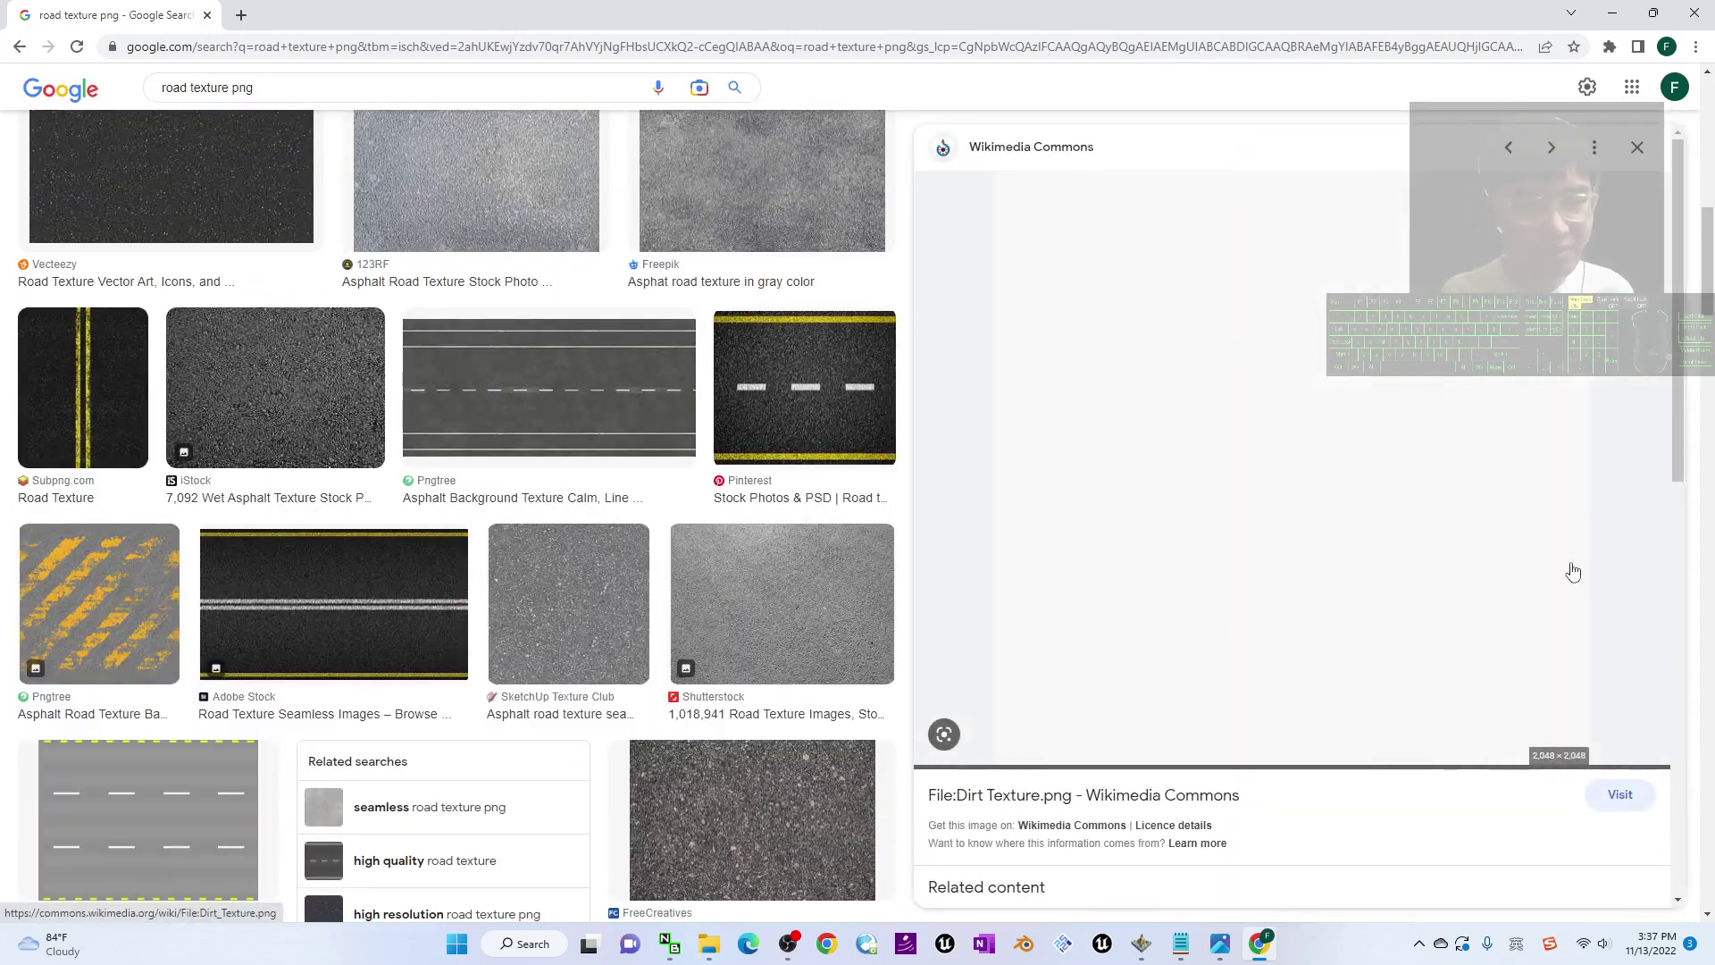
Step: Preview the related OpenGameArt image "Asphalt Road Texture Free" and look through its related content
scroll(1573, 571, down, 10)
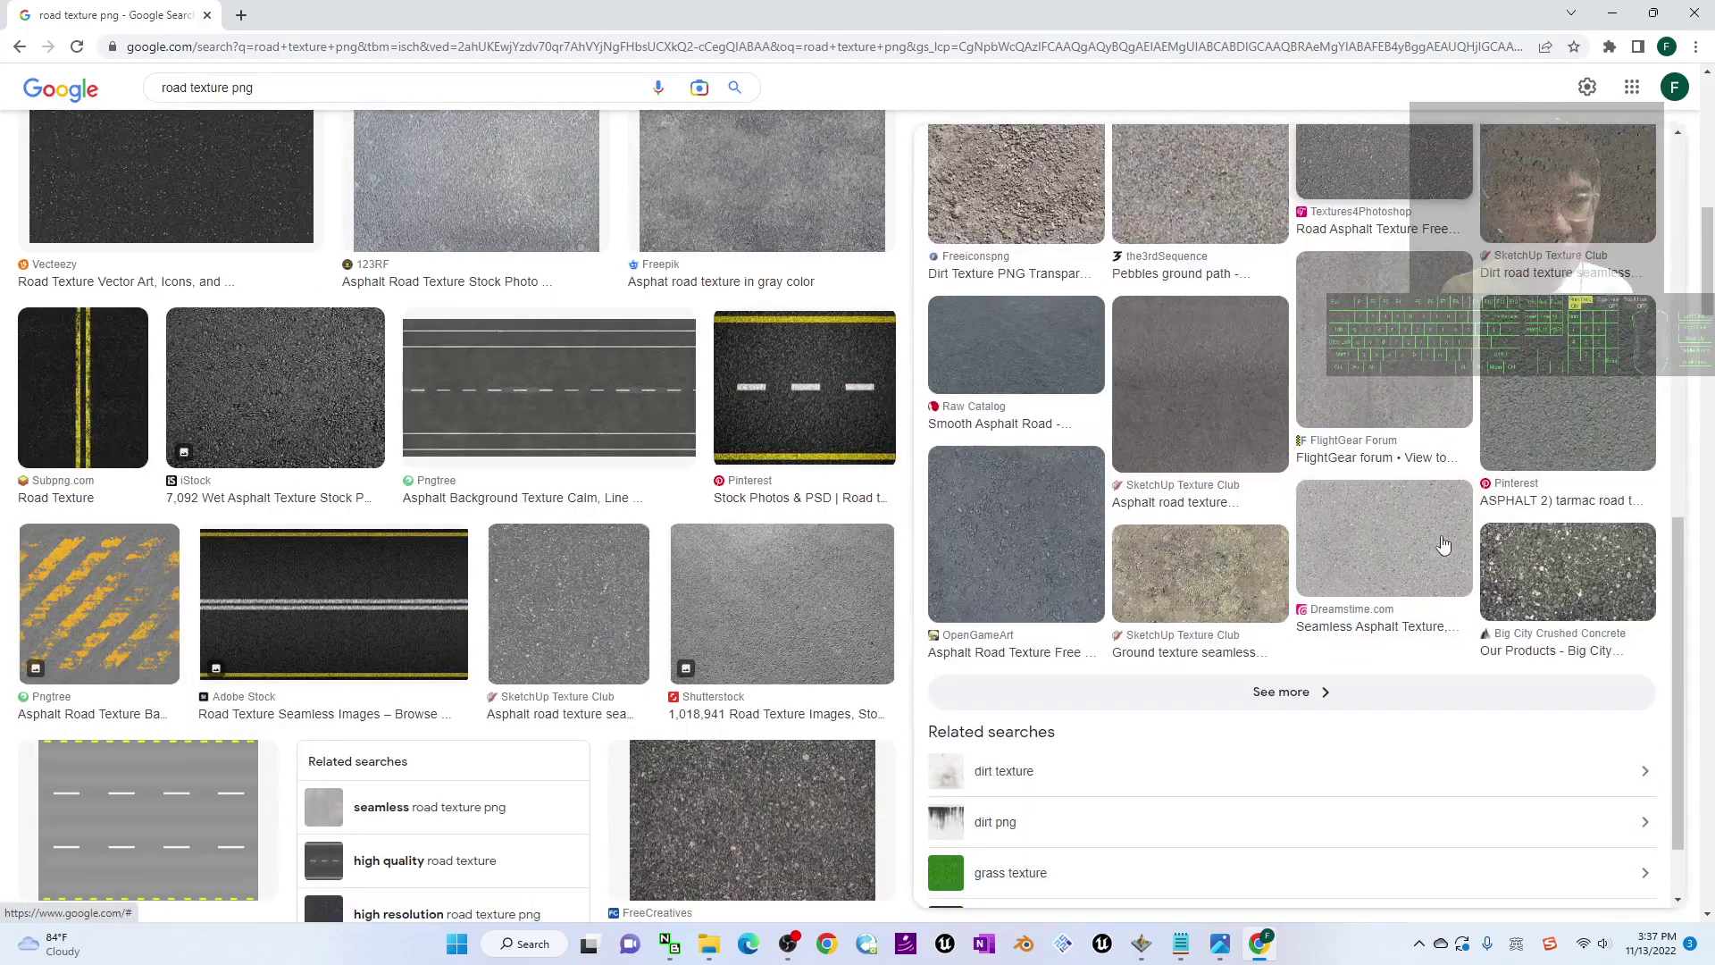
click(1020, 527)
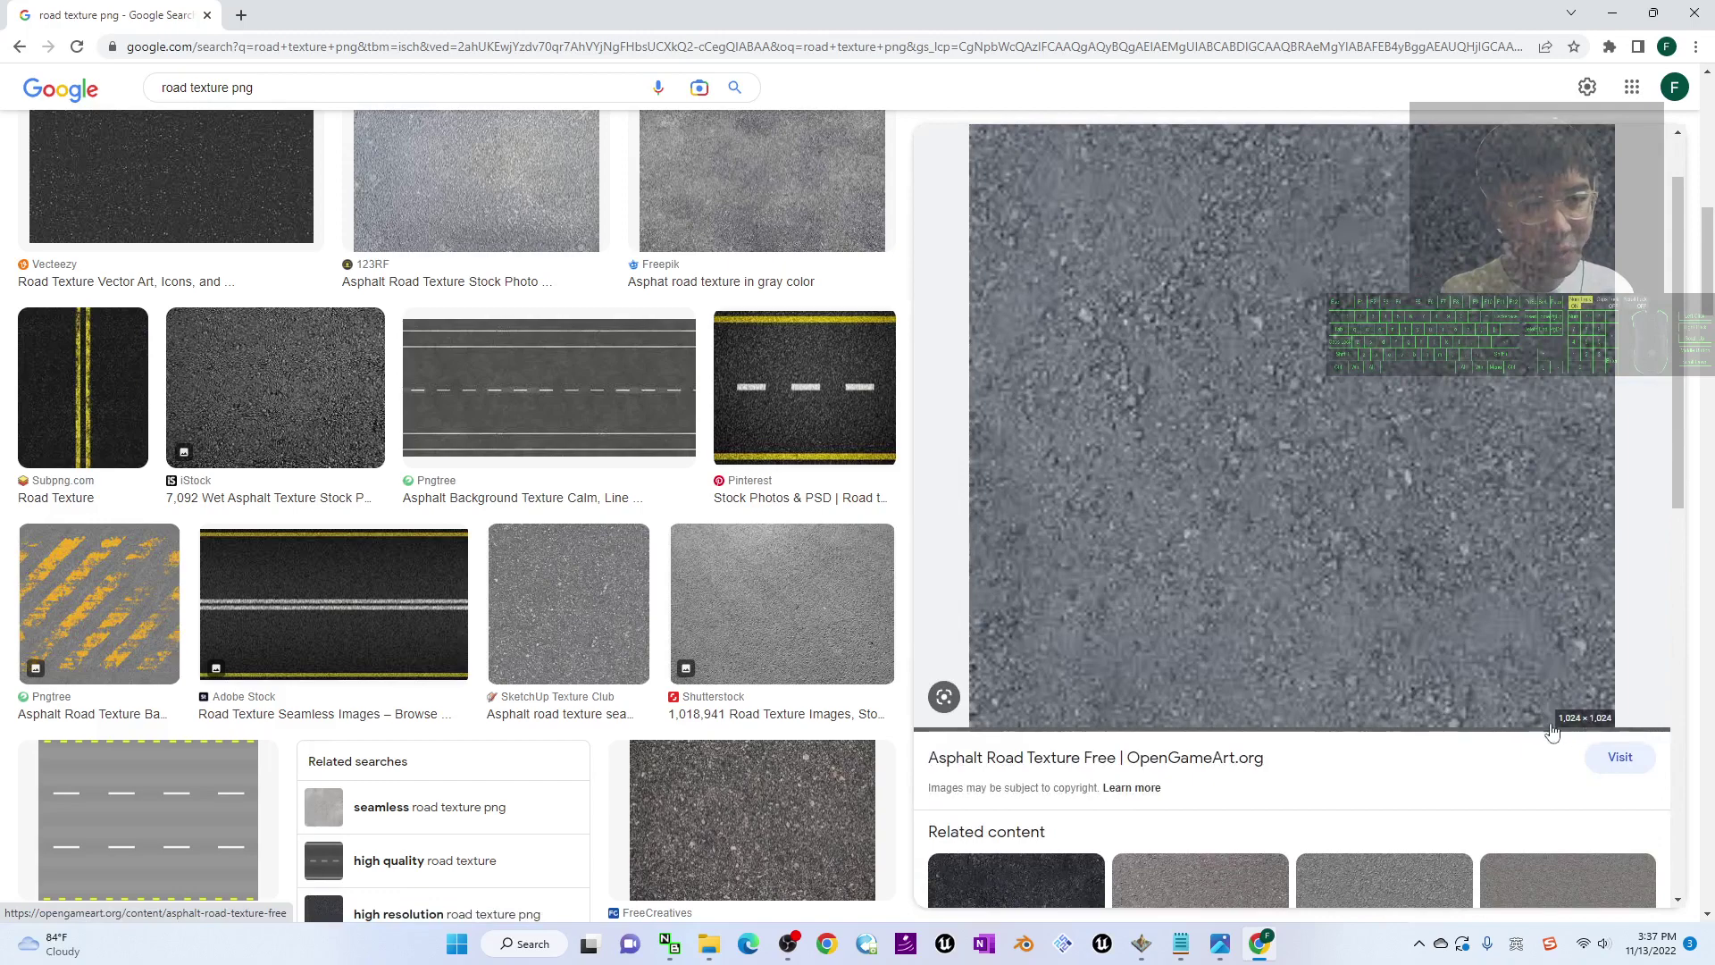
scroll(1249, 558, up, 1)
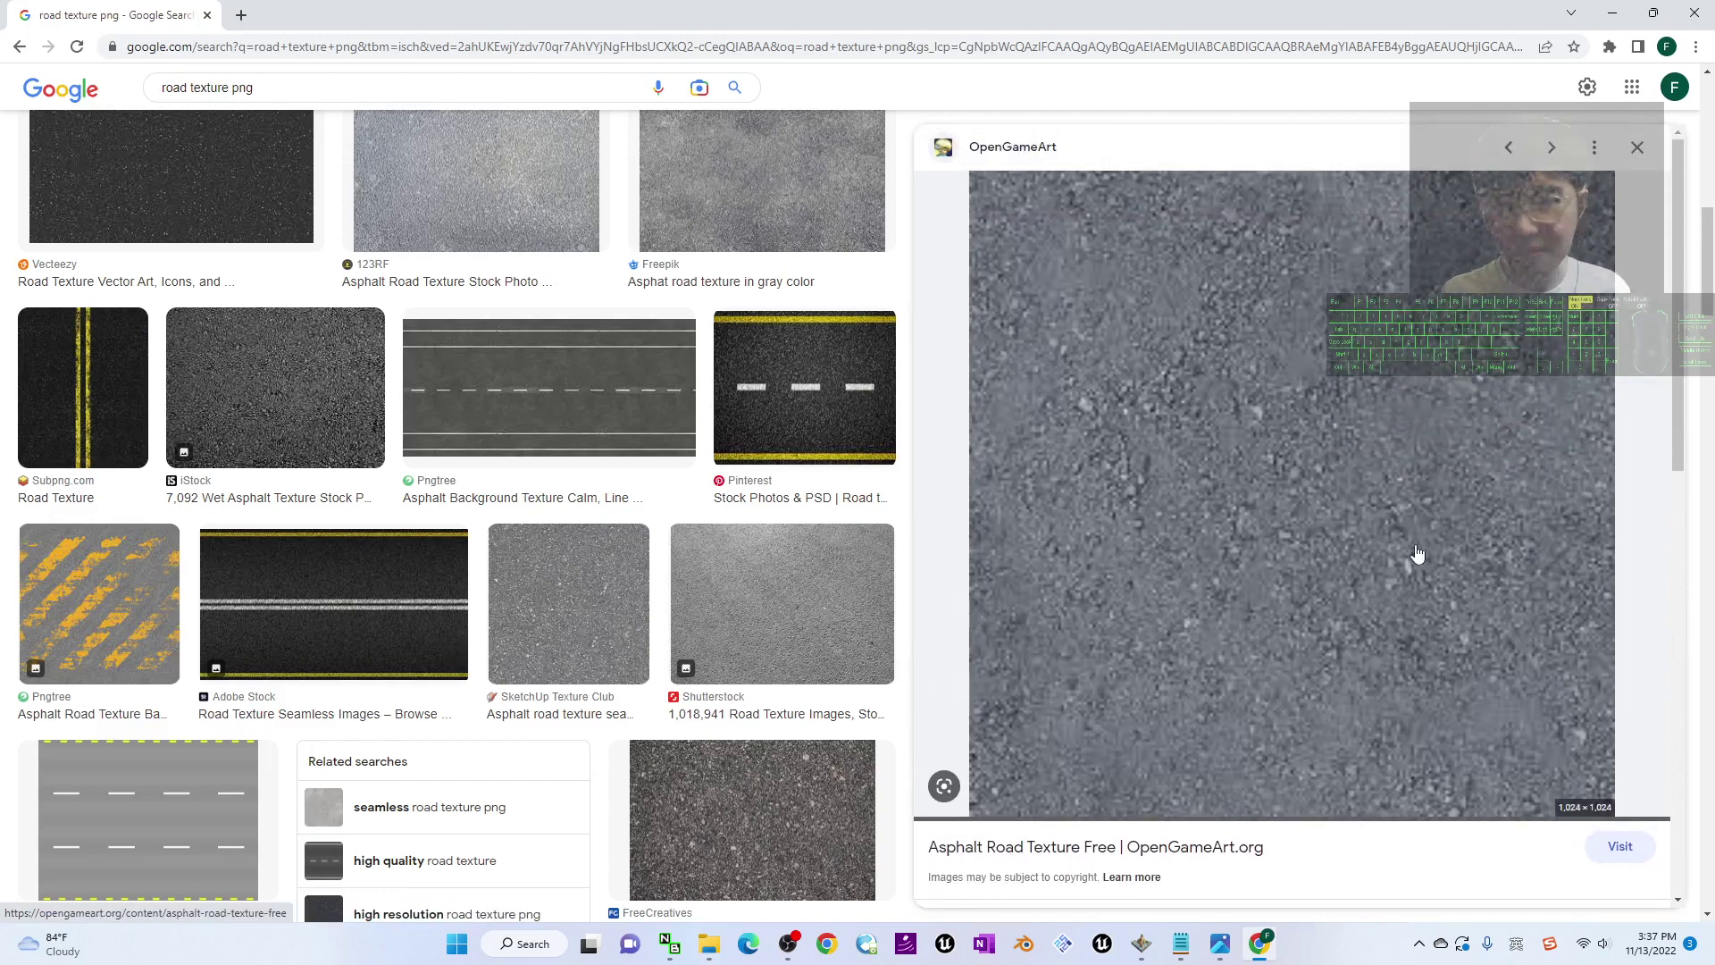
scroll(1417, 554, down, 5)
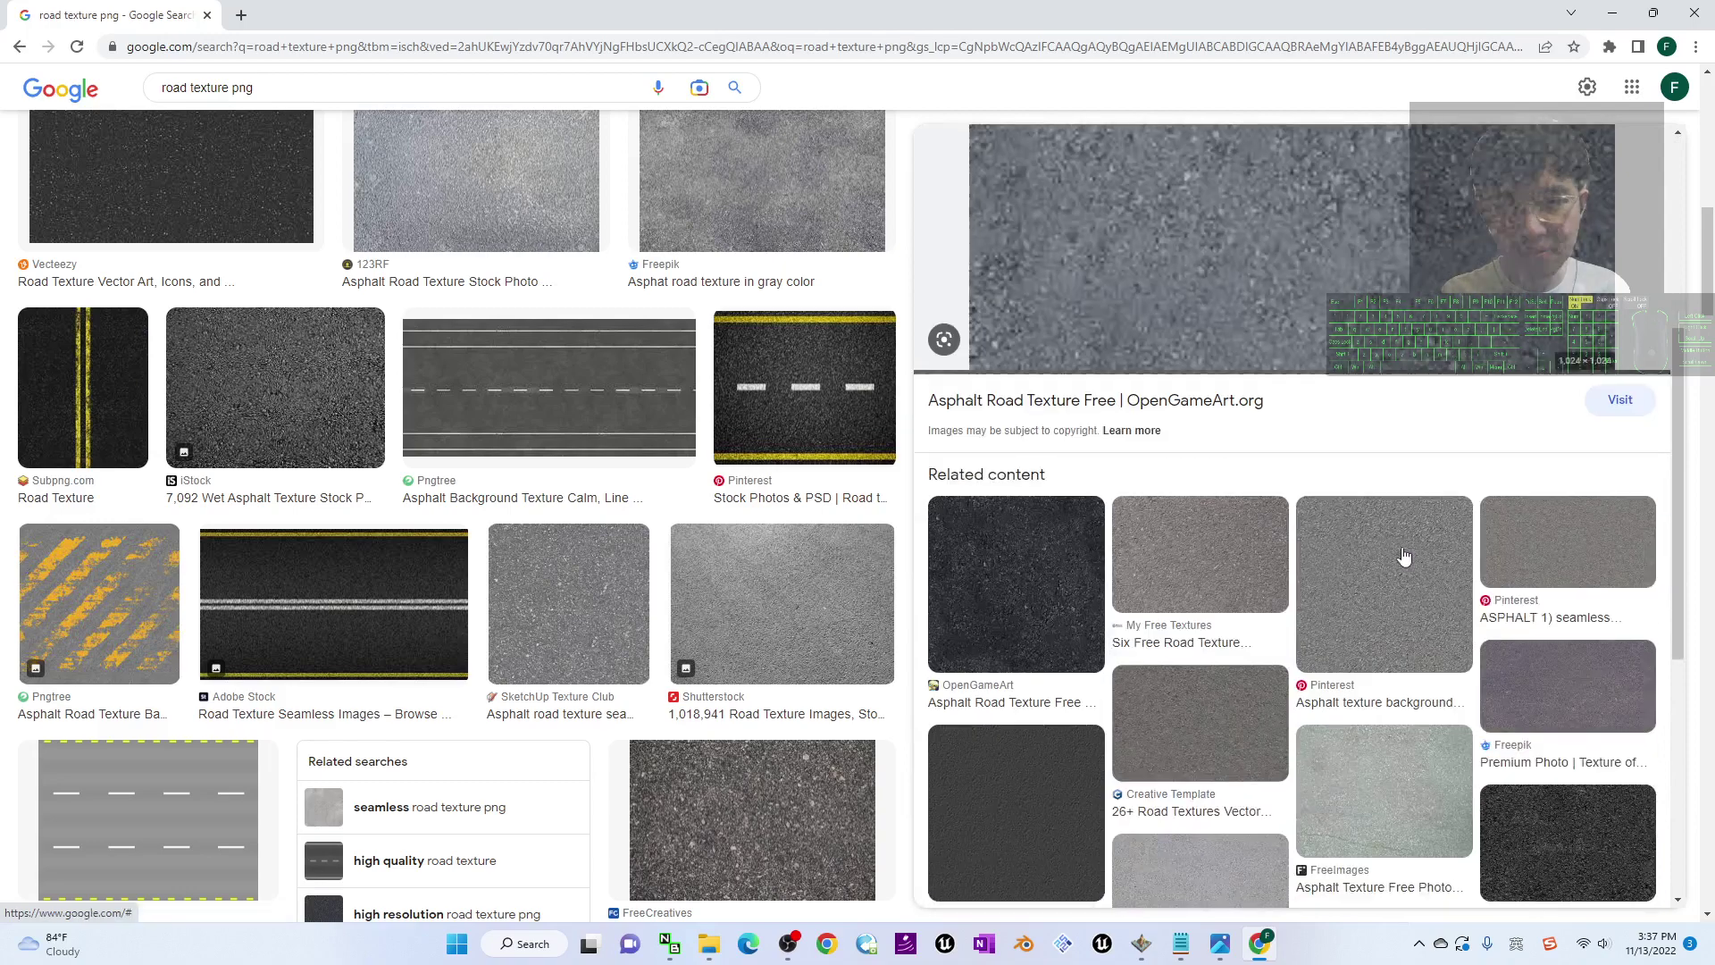
Step: Preview the SketchUp Texture Club image "Asphalt road texture seamless 18724", check its available save file types, and cancel the save
click(565, 600)
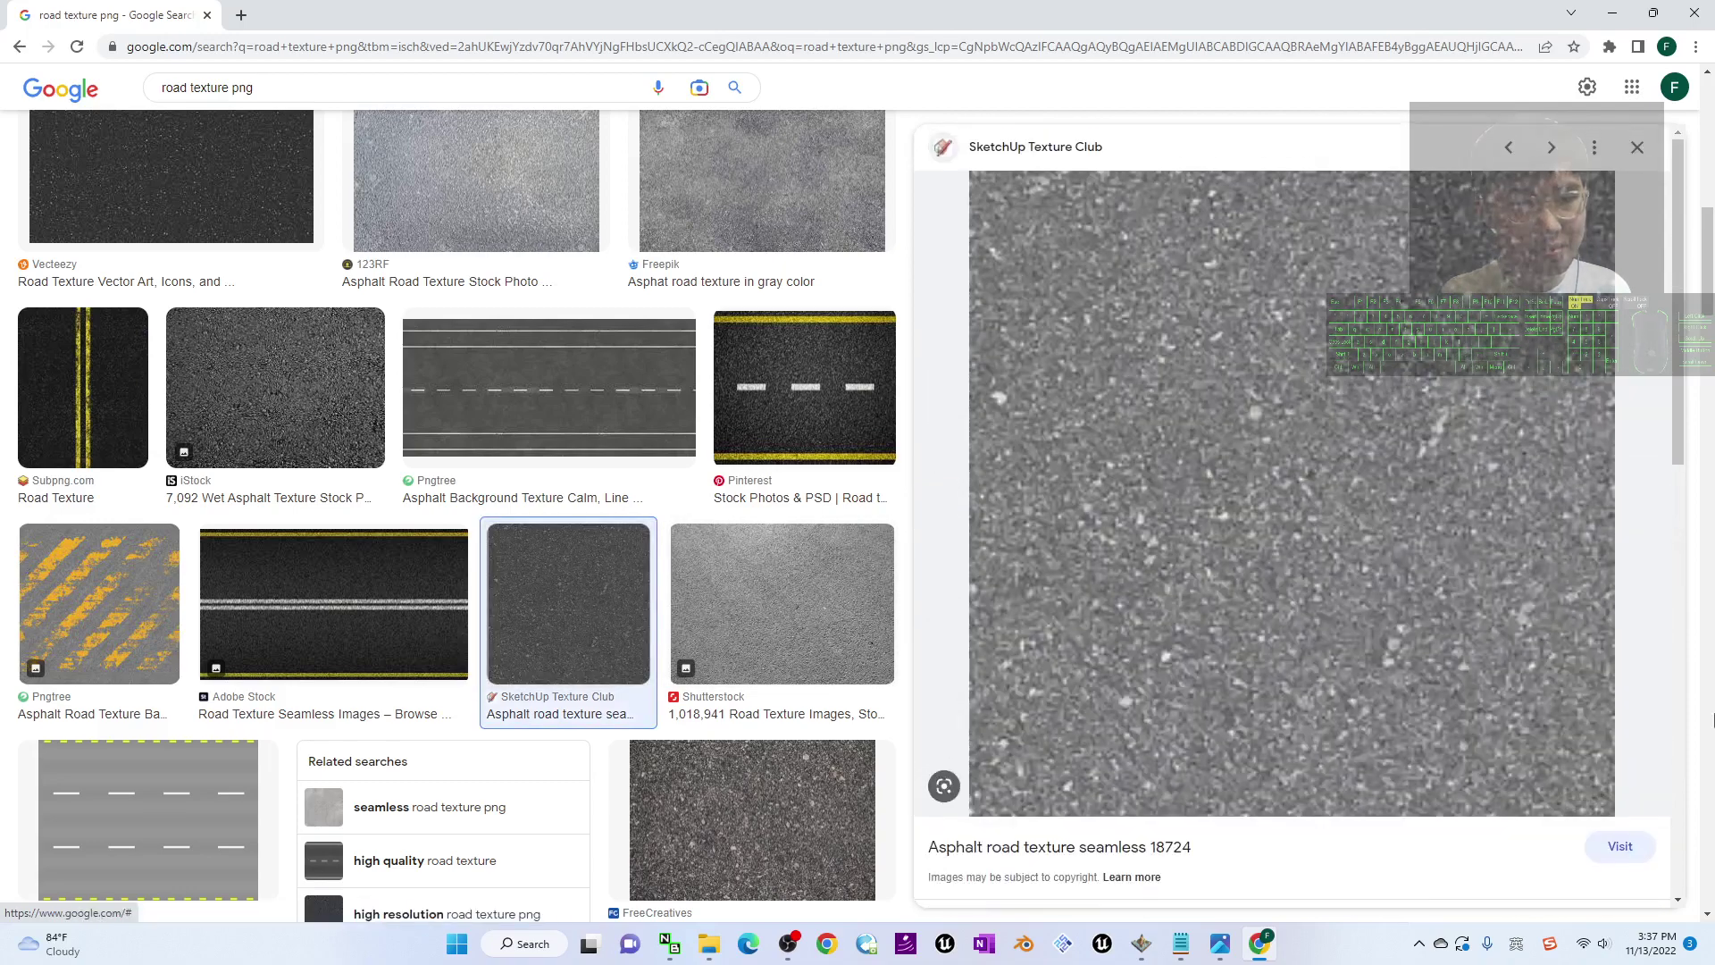
scroll(1237, 418, down, 5)
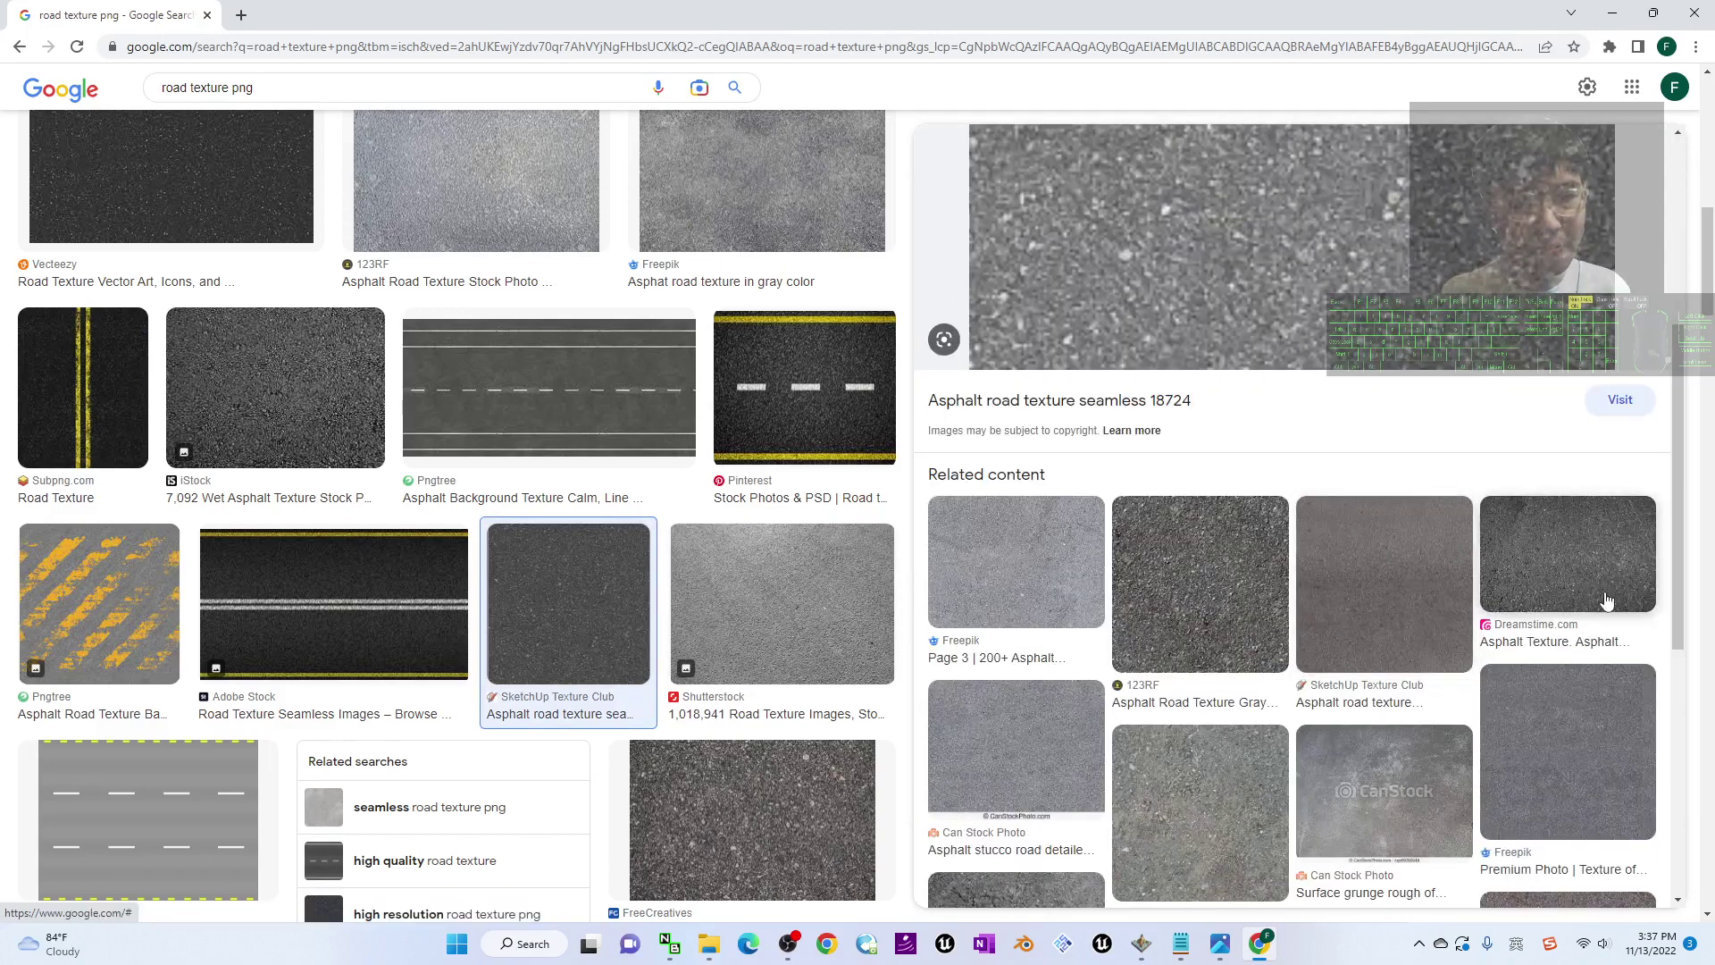
scroll(1482, 560, up, 5)
right_click(1205, 378)
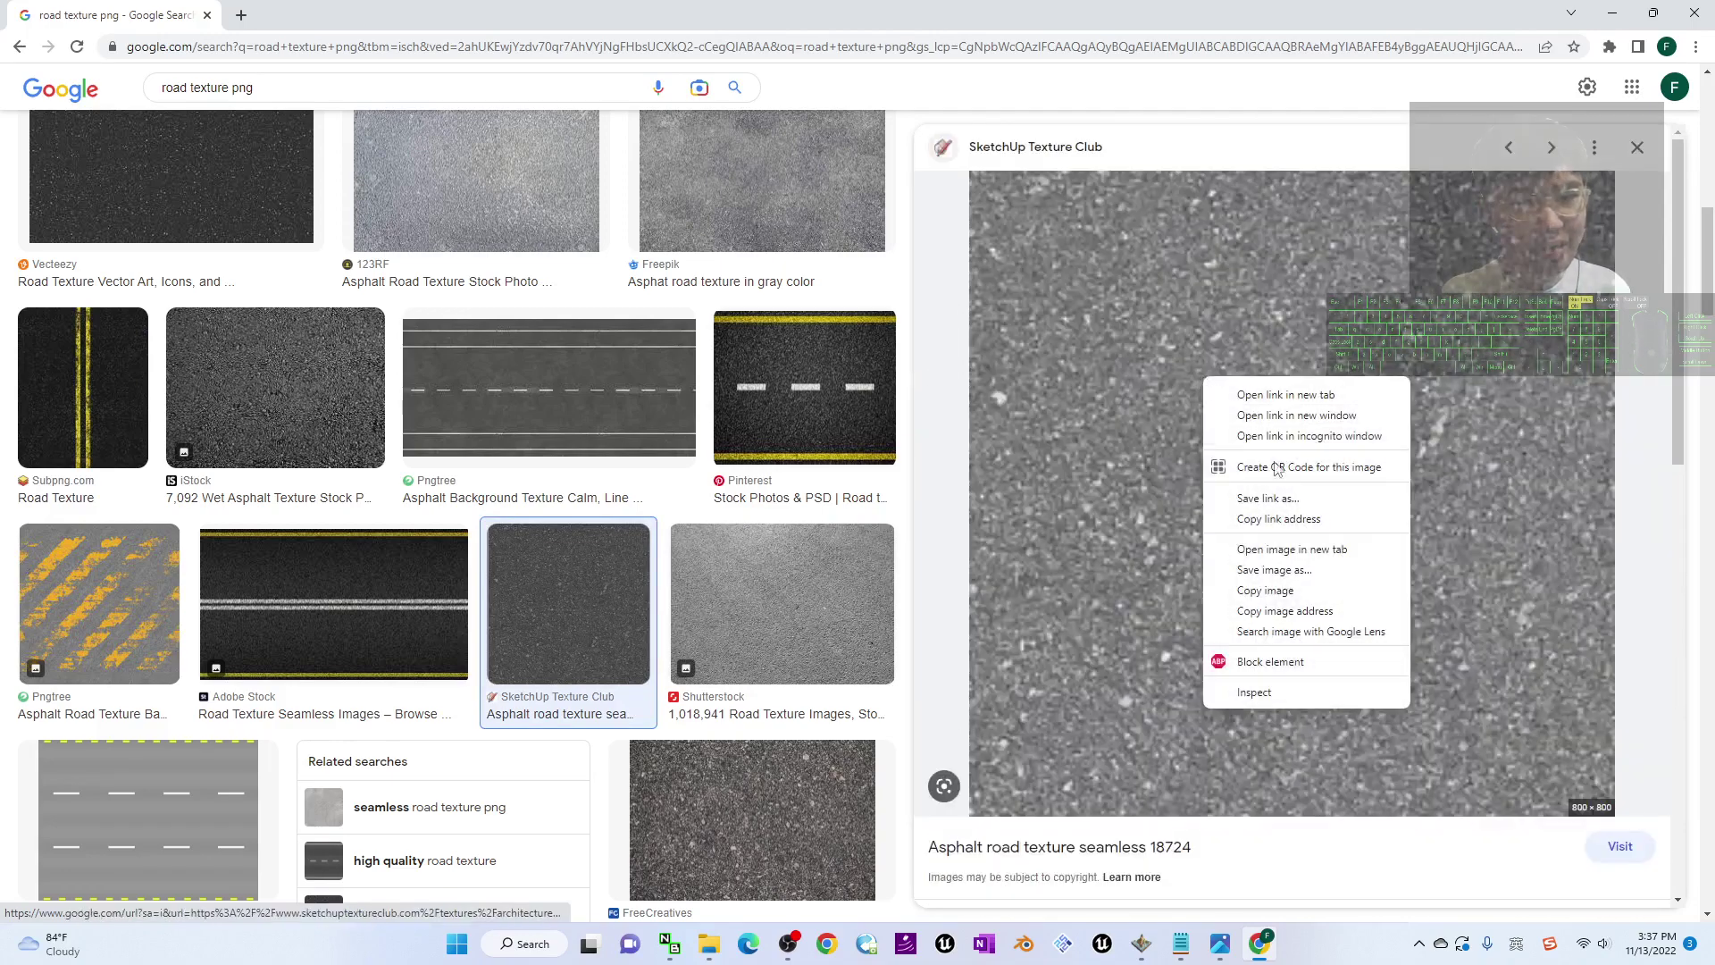
click(1286, 571)
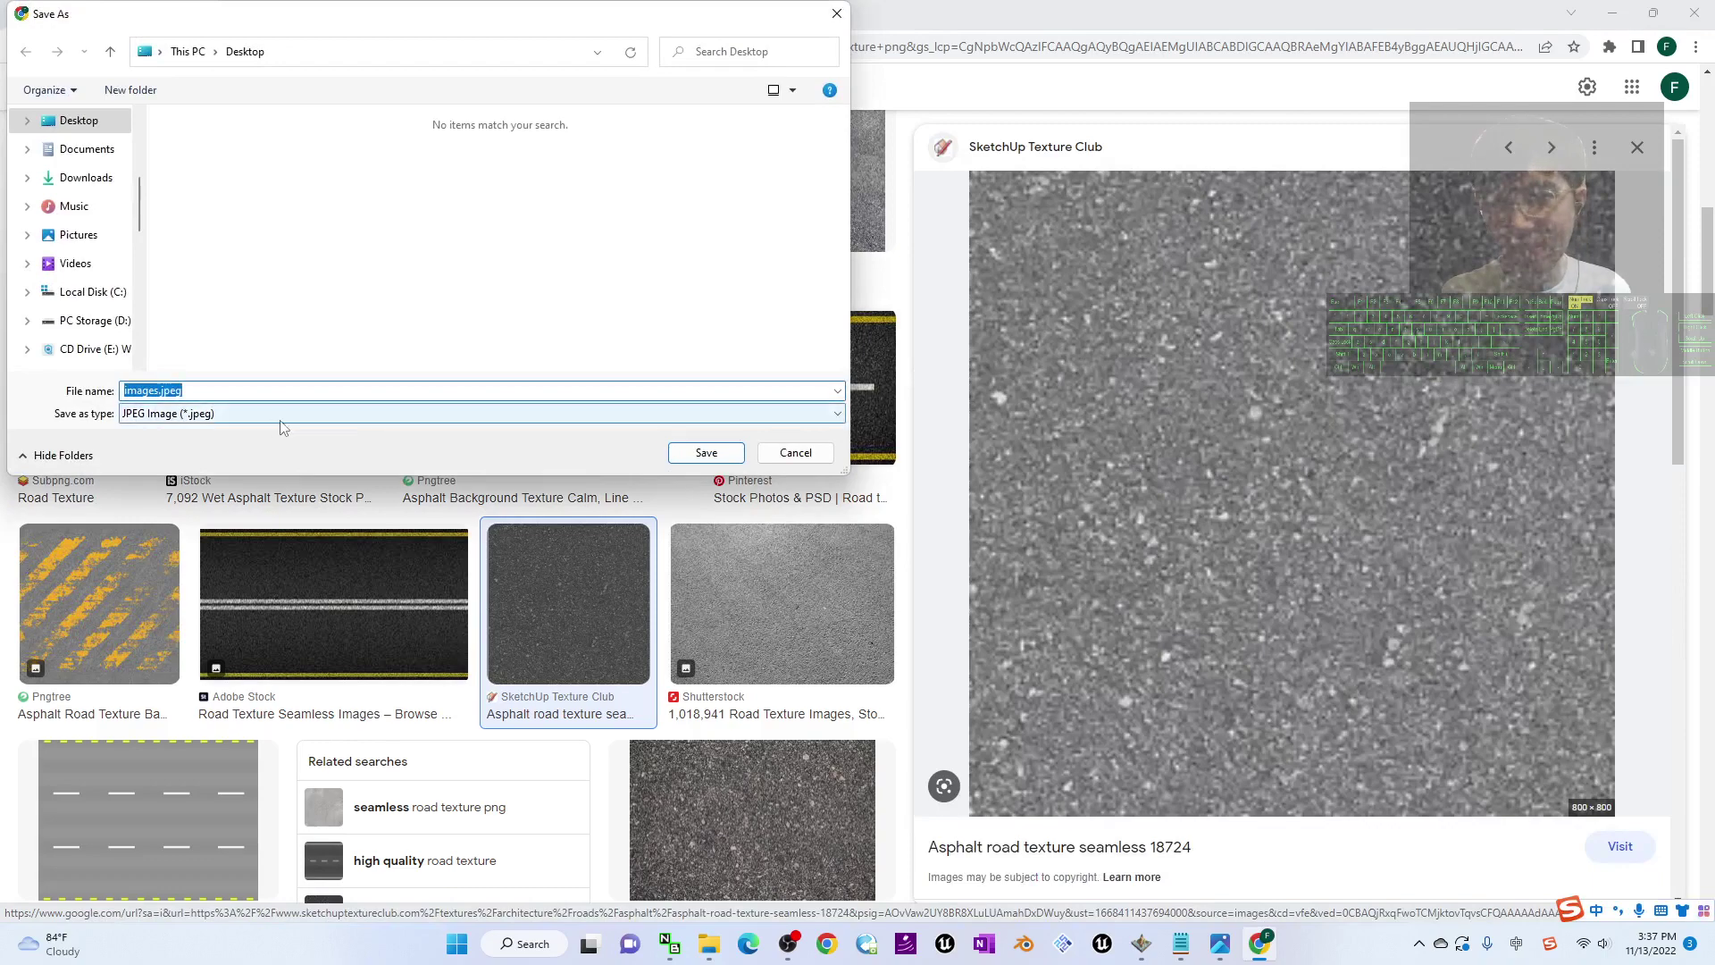
click(284, 411)
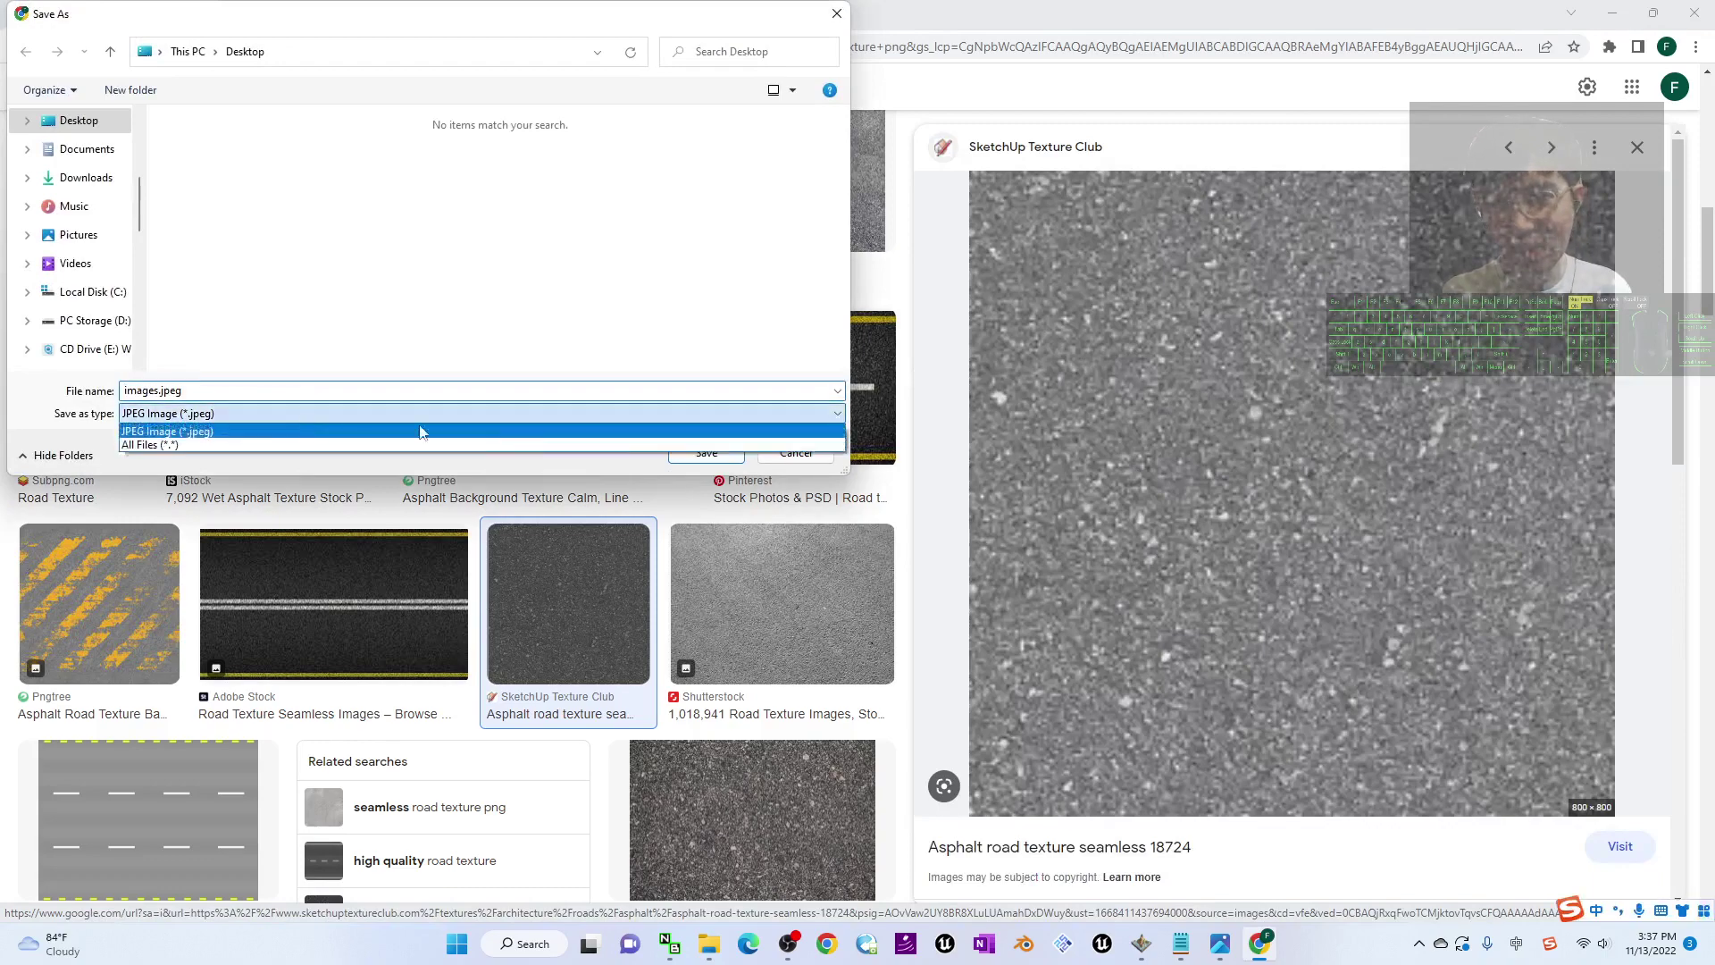
click(811, 455)
click(799, 455)
Step: Preview the related image "Asphalt texture seamless 20681", check its available save file types, and cancel the save
scroll(1011, 507, down, 10)
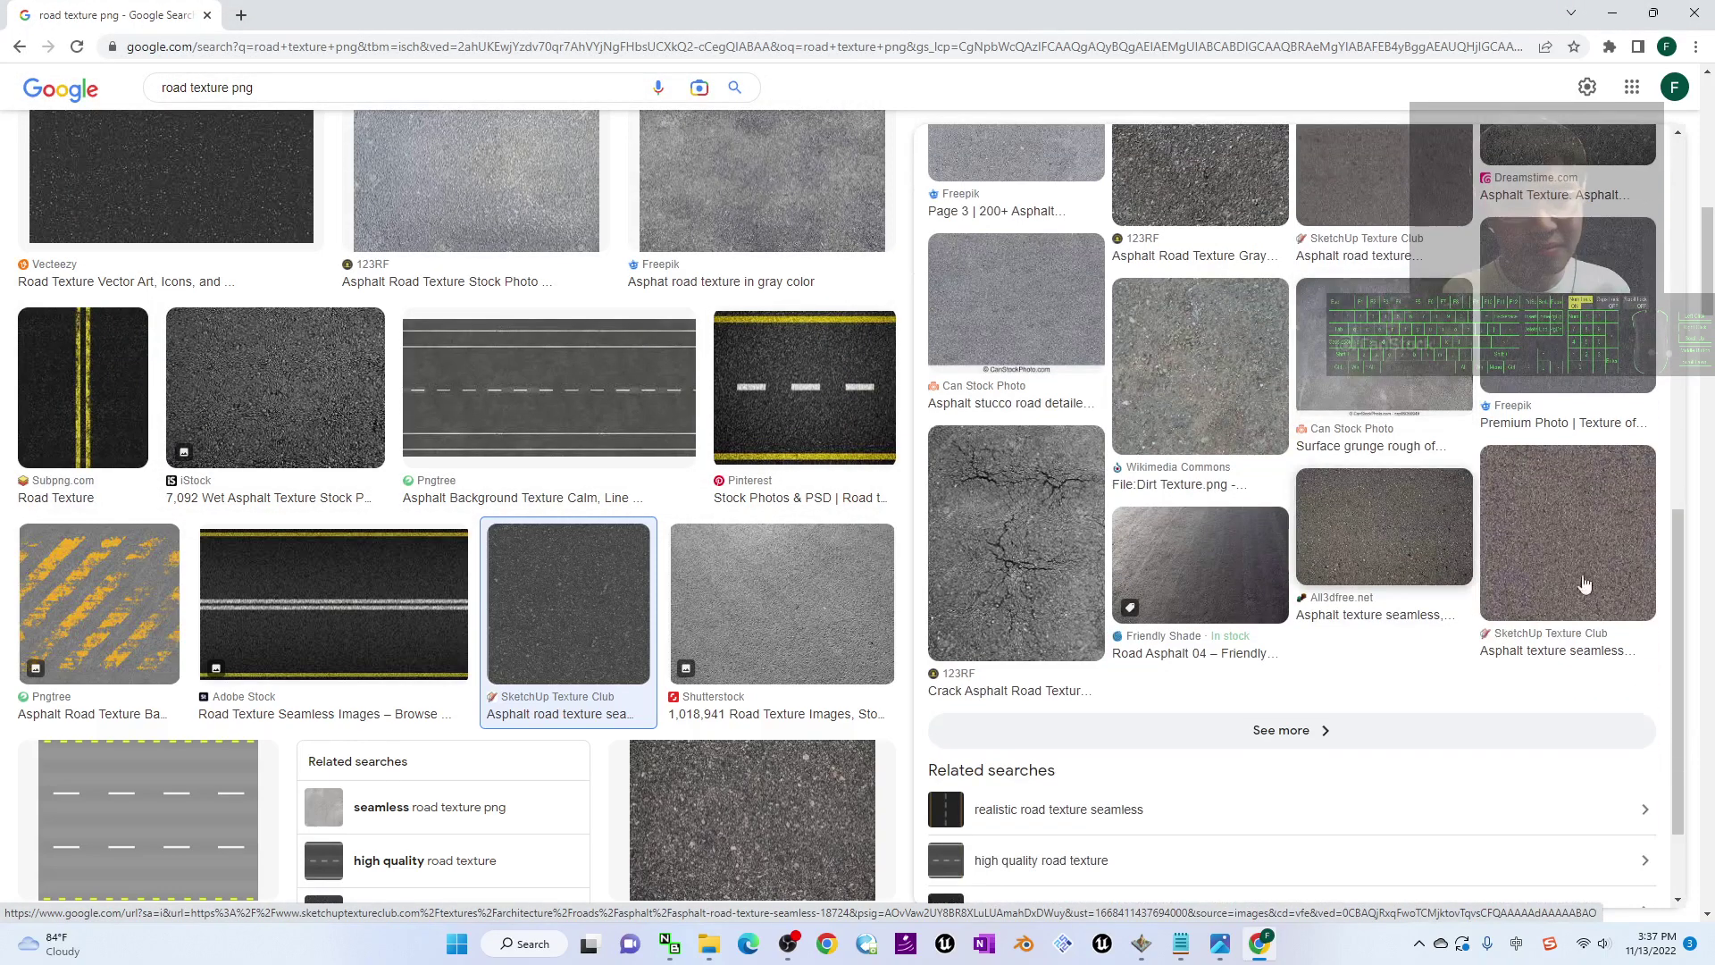
click(1572, 539)
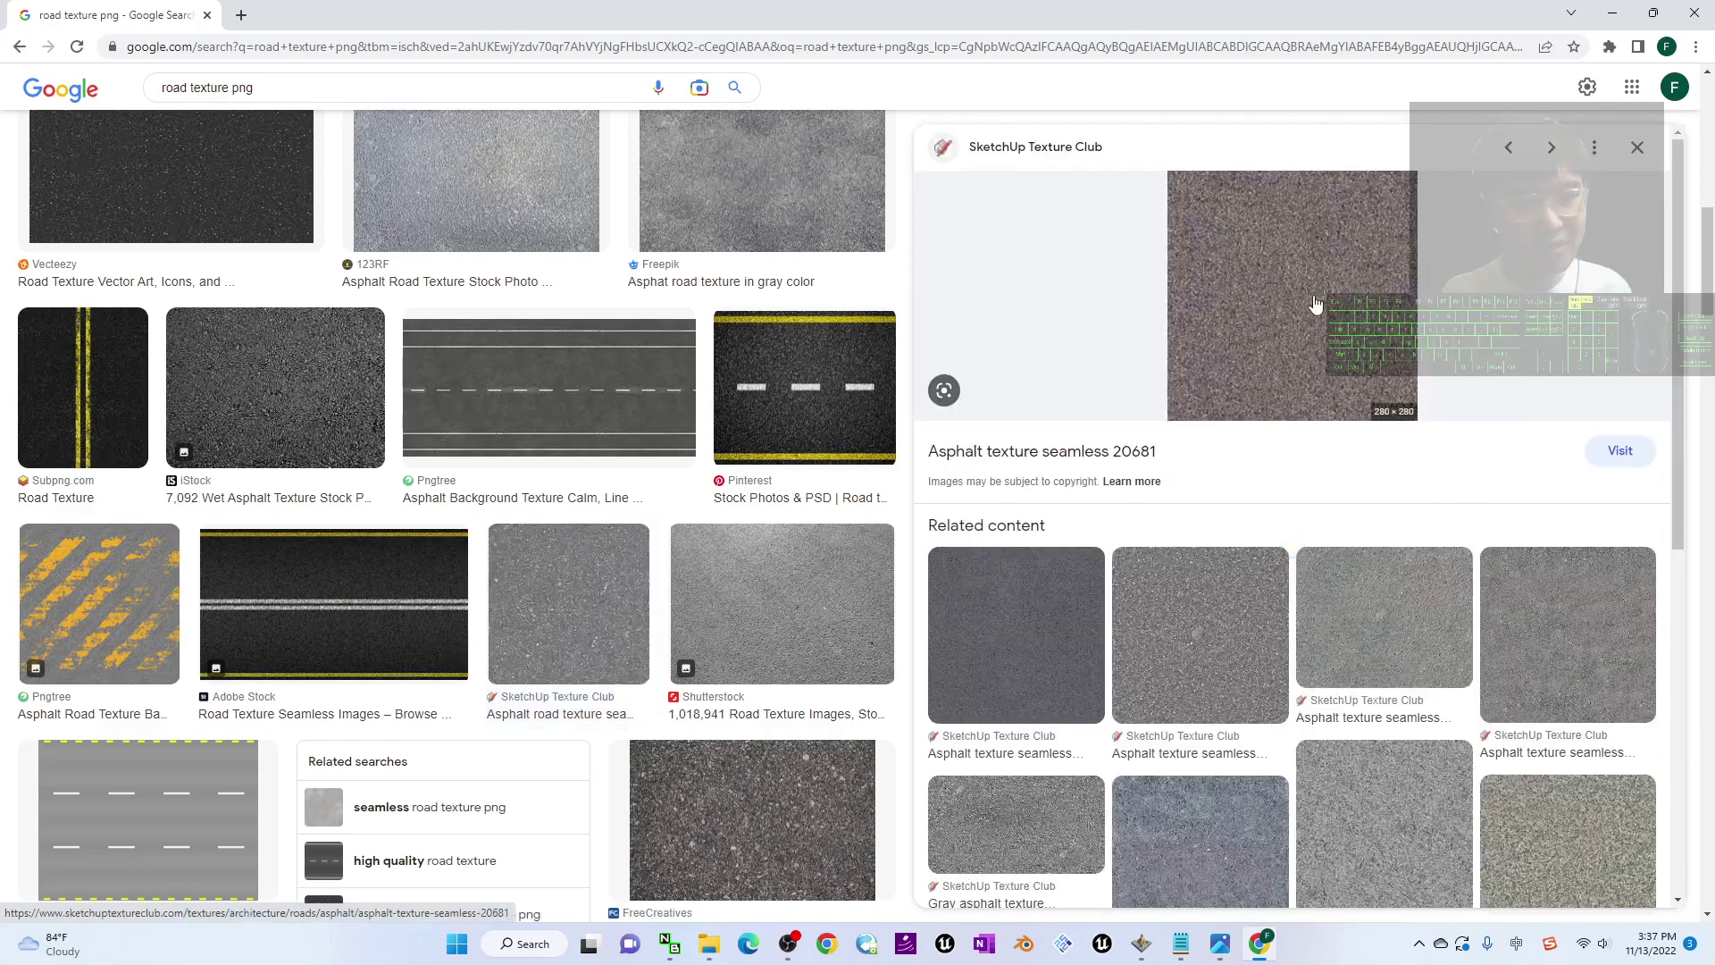
right_click(1207, 279)
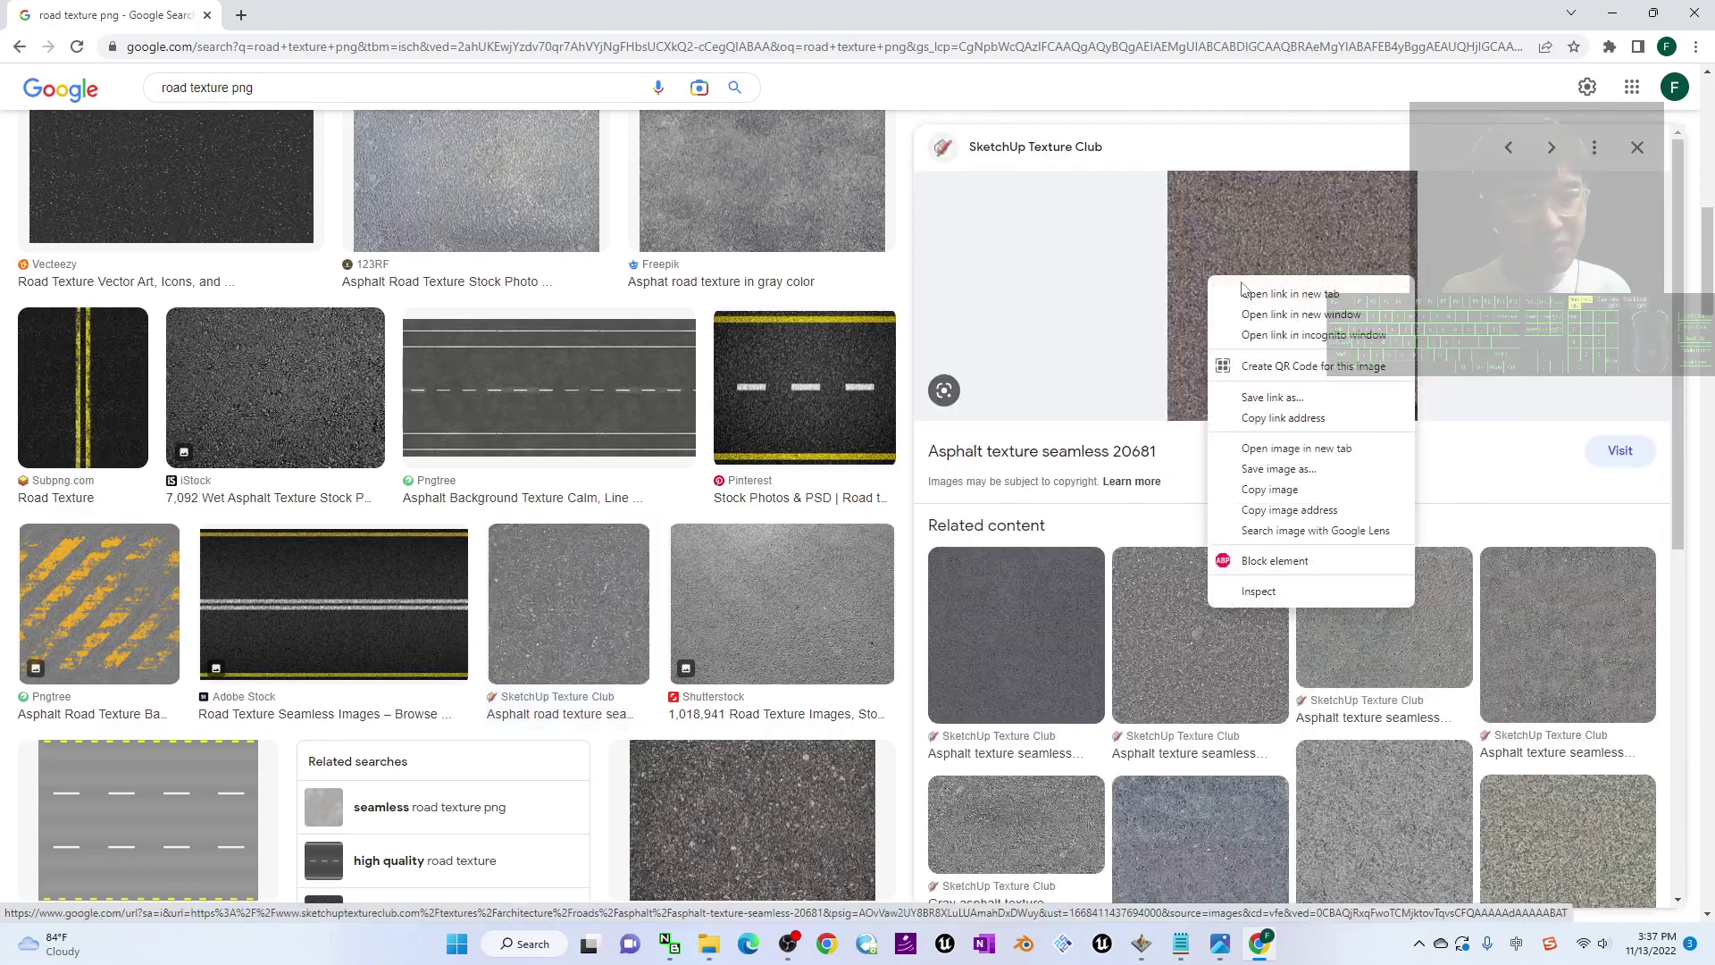
click(1281, 469)
click(306, 414)
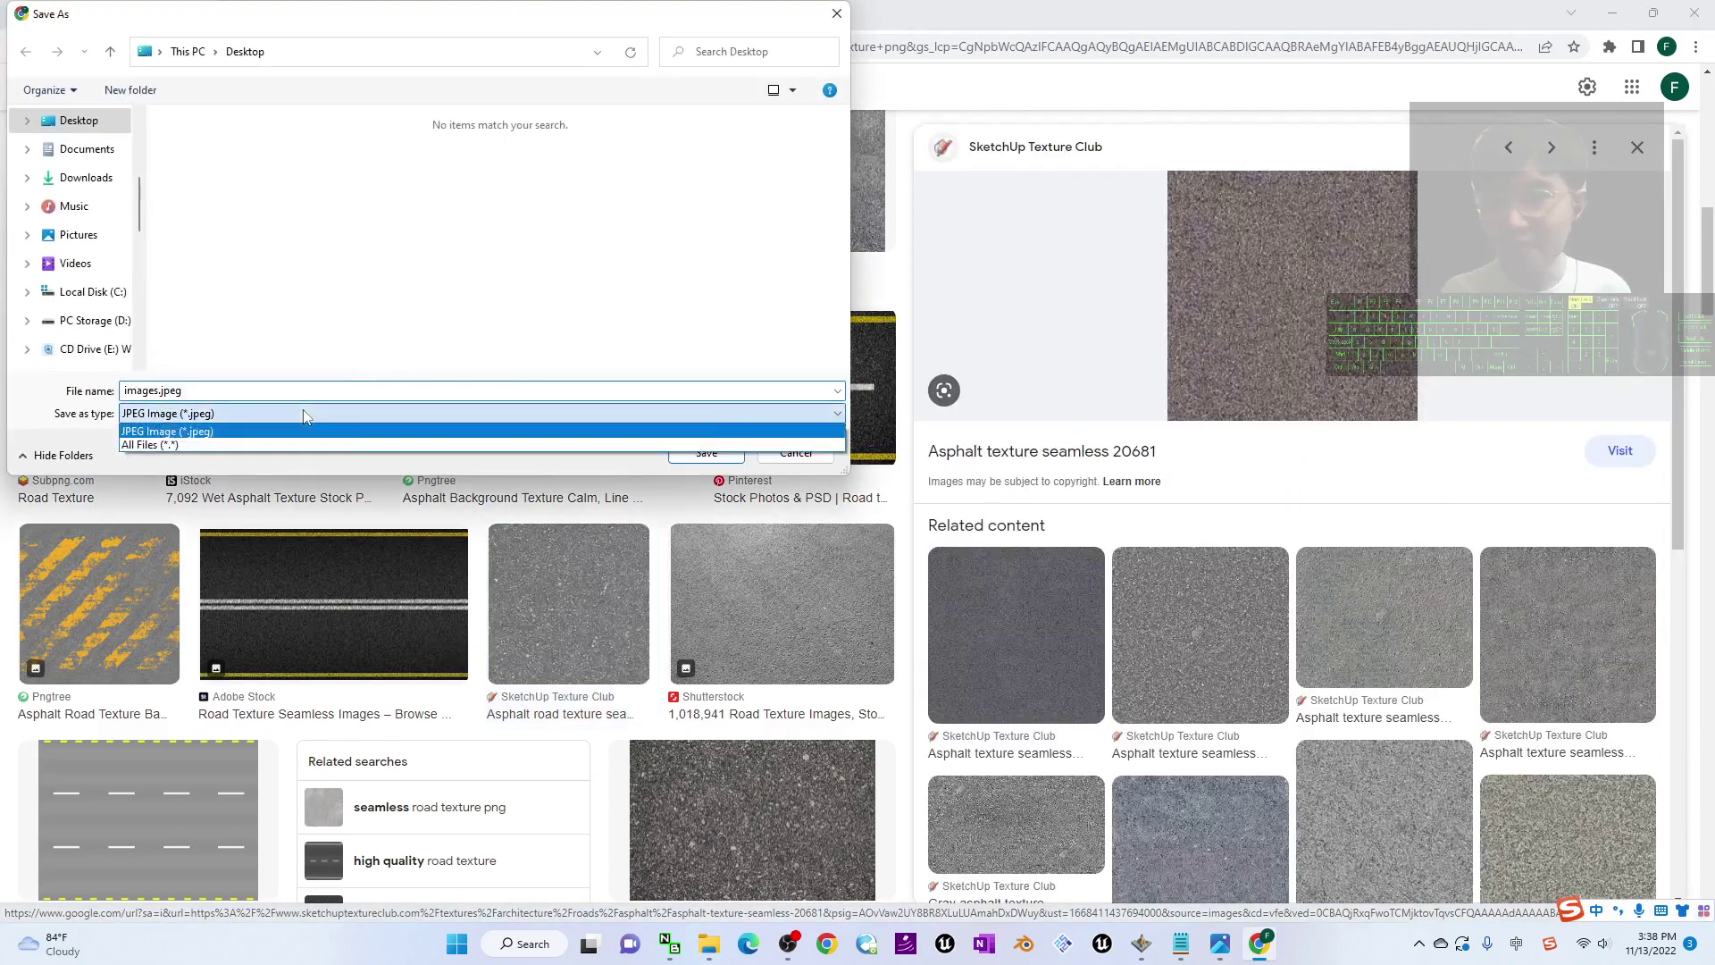
click(305, 414)
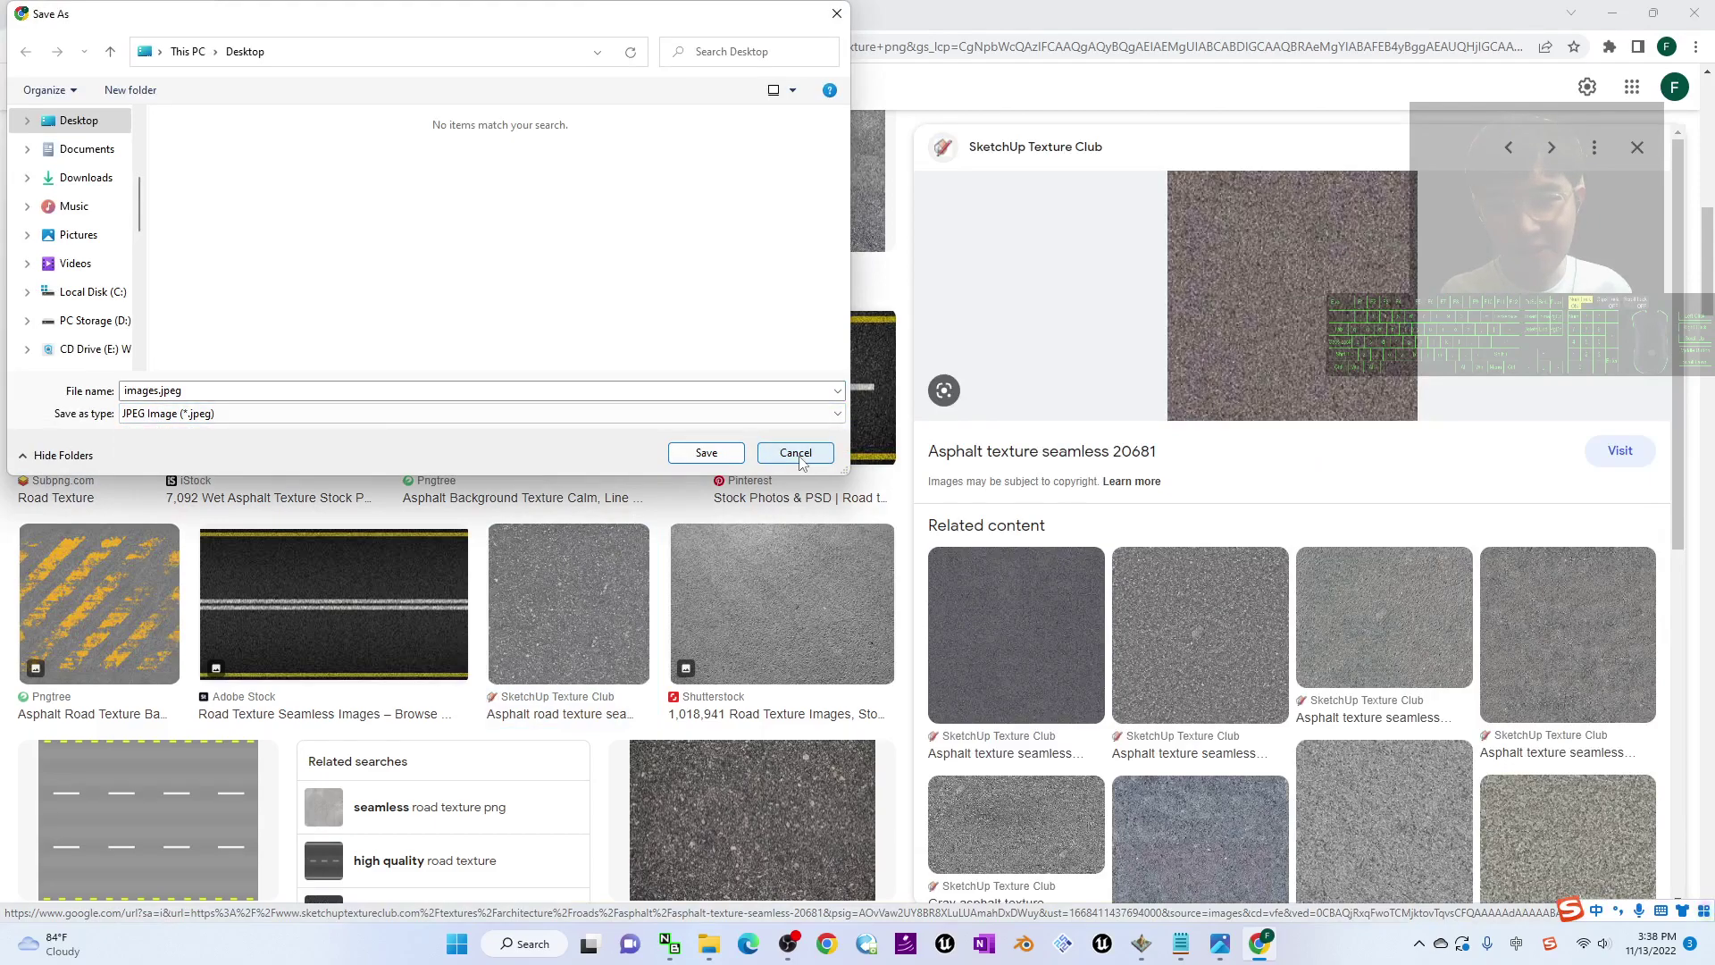
click(795, 453)
Step: Preview the Template.net result "8+ Grunge Road Textures" and look through its related content
scroll(411, 352, up, 10)
scroll(568, 483, down, 1)
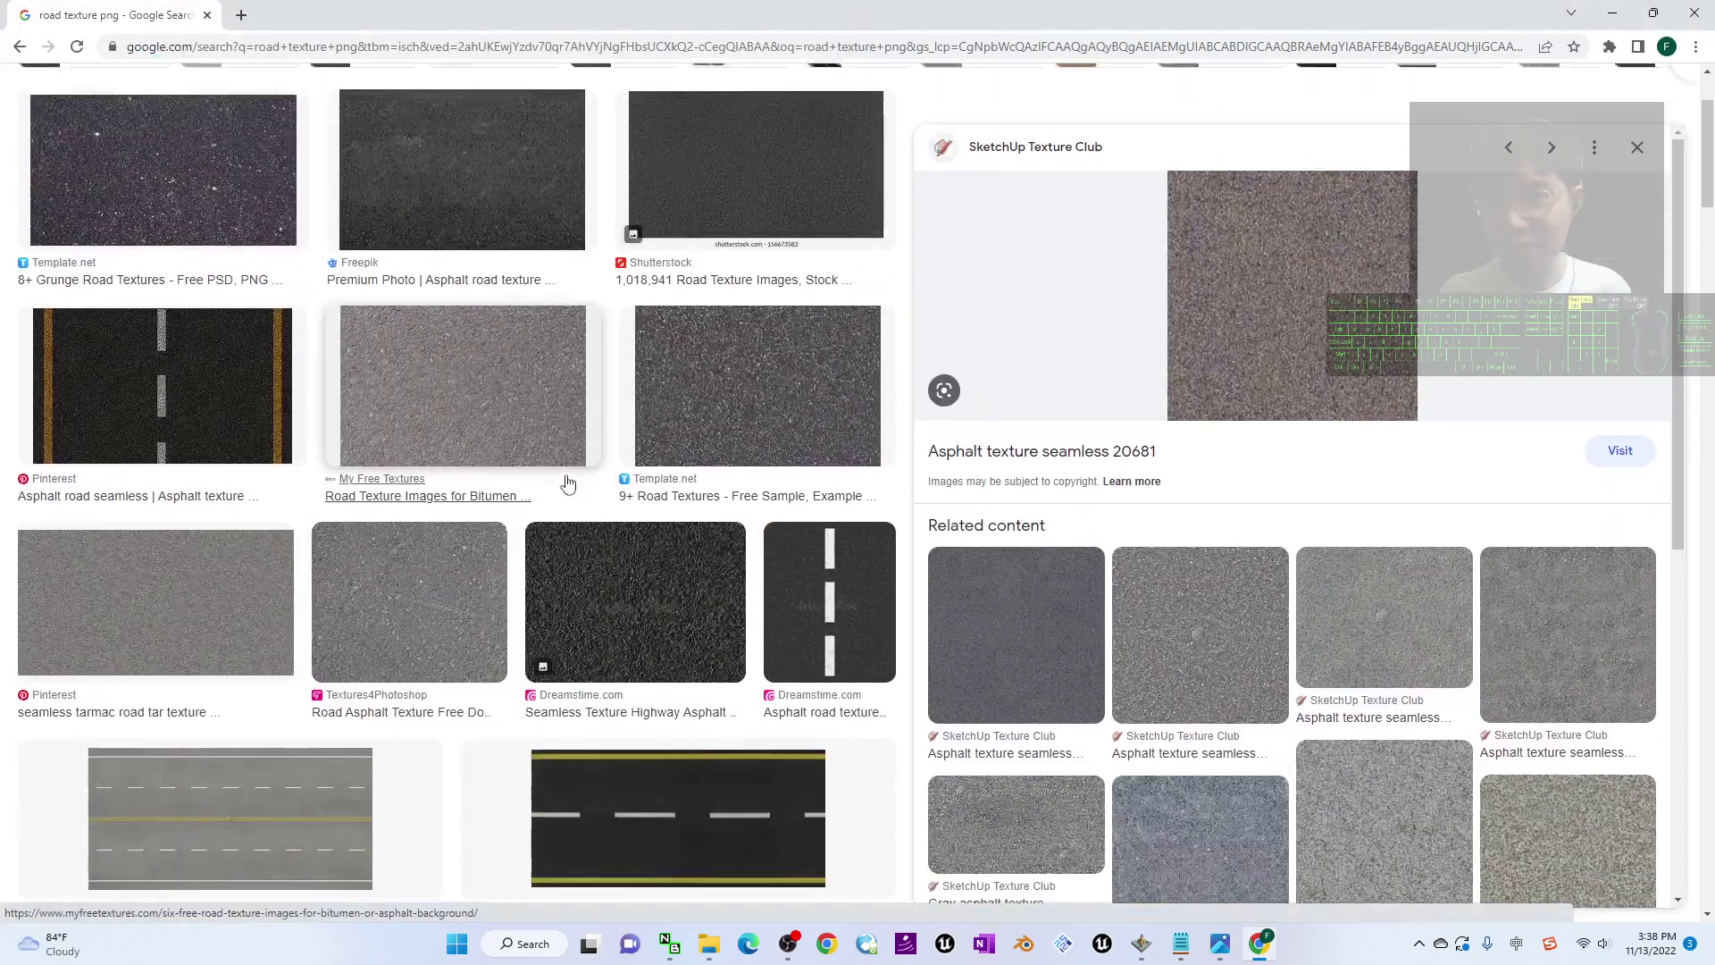
scroll(447, 428, up, 2)
click(260, 375)
scroll(1464, 530, down, 5)
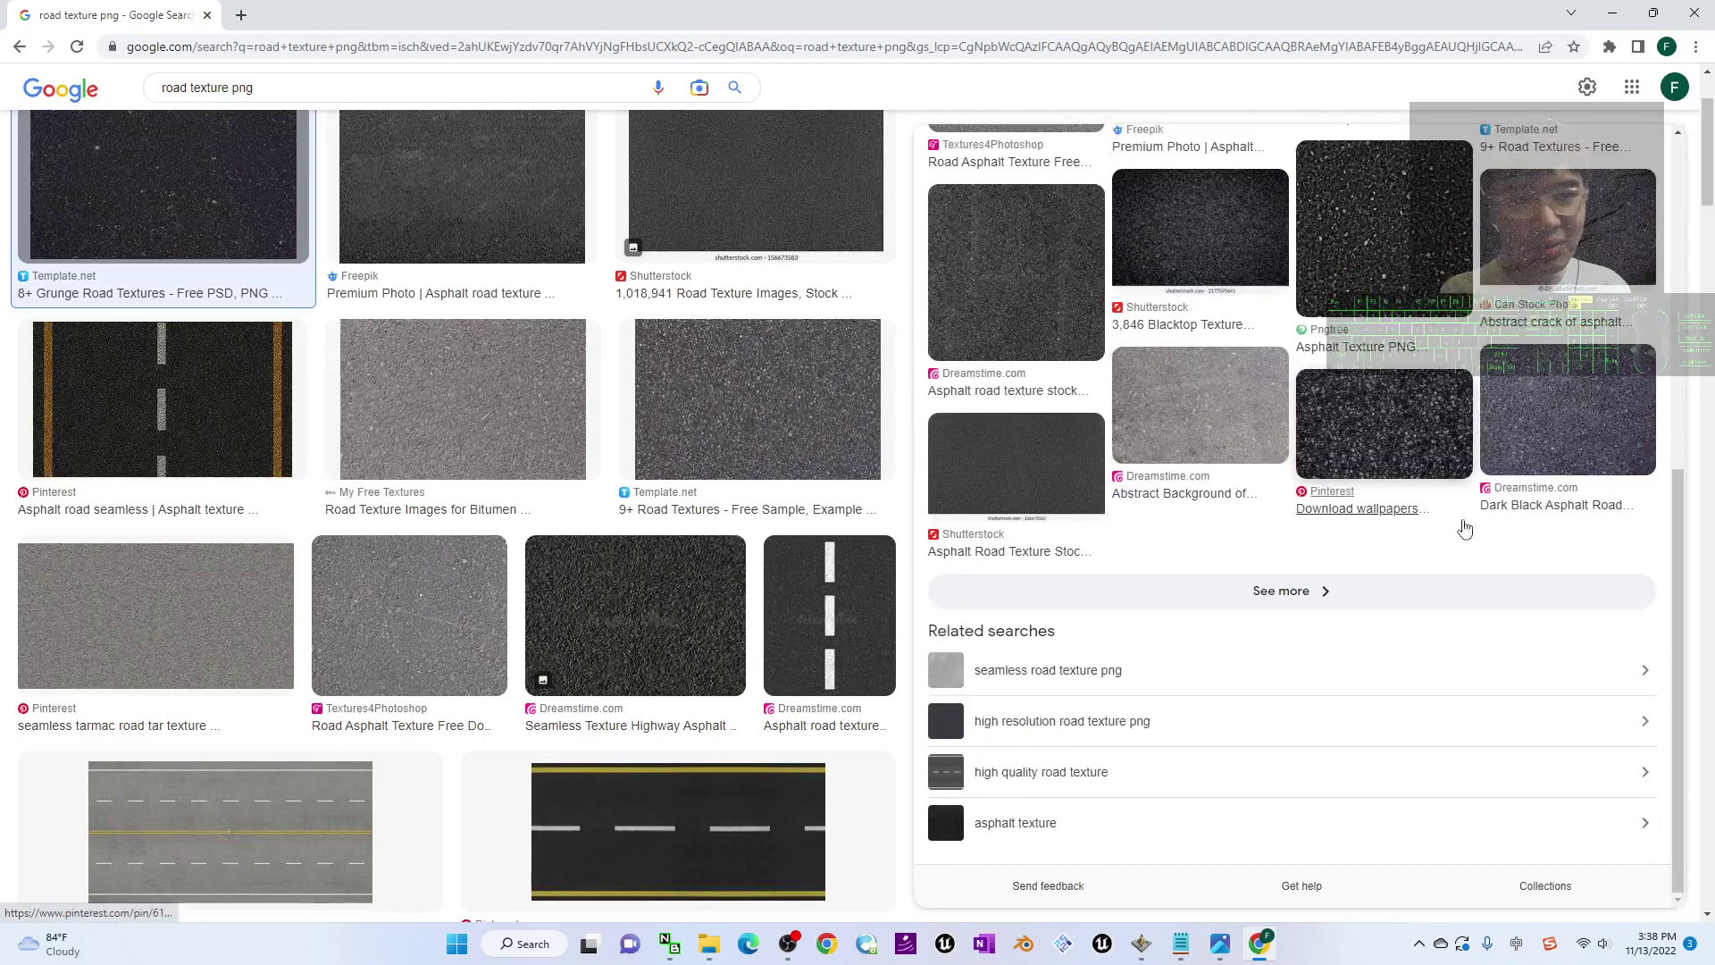
Step: Preview the related Dreamstime image "Asphalt road texture stock photo" and examine its related content
scroll(1060, 566, up, 5)
click(1007, 585)
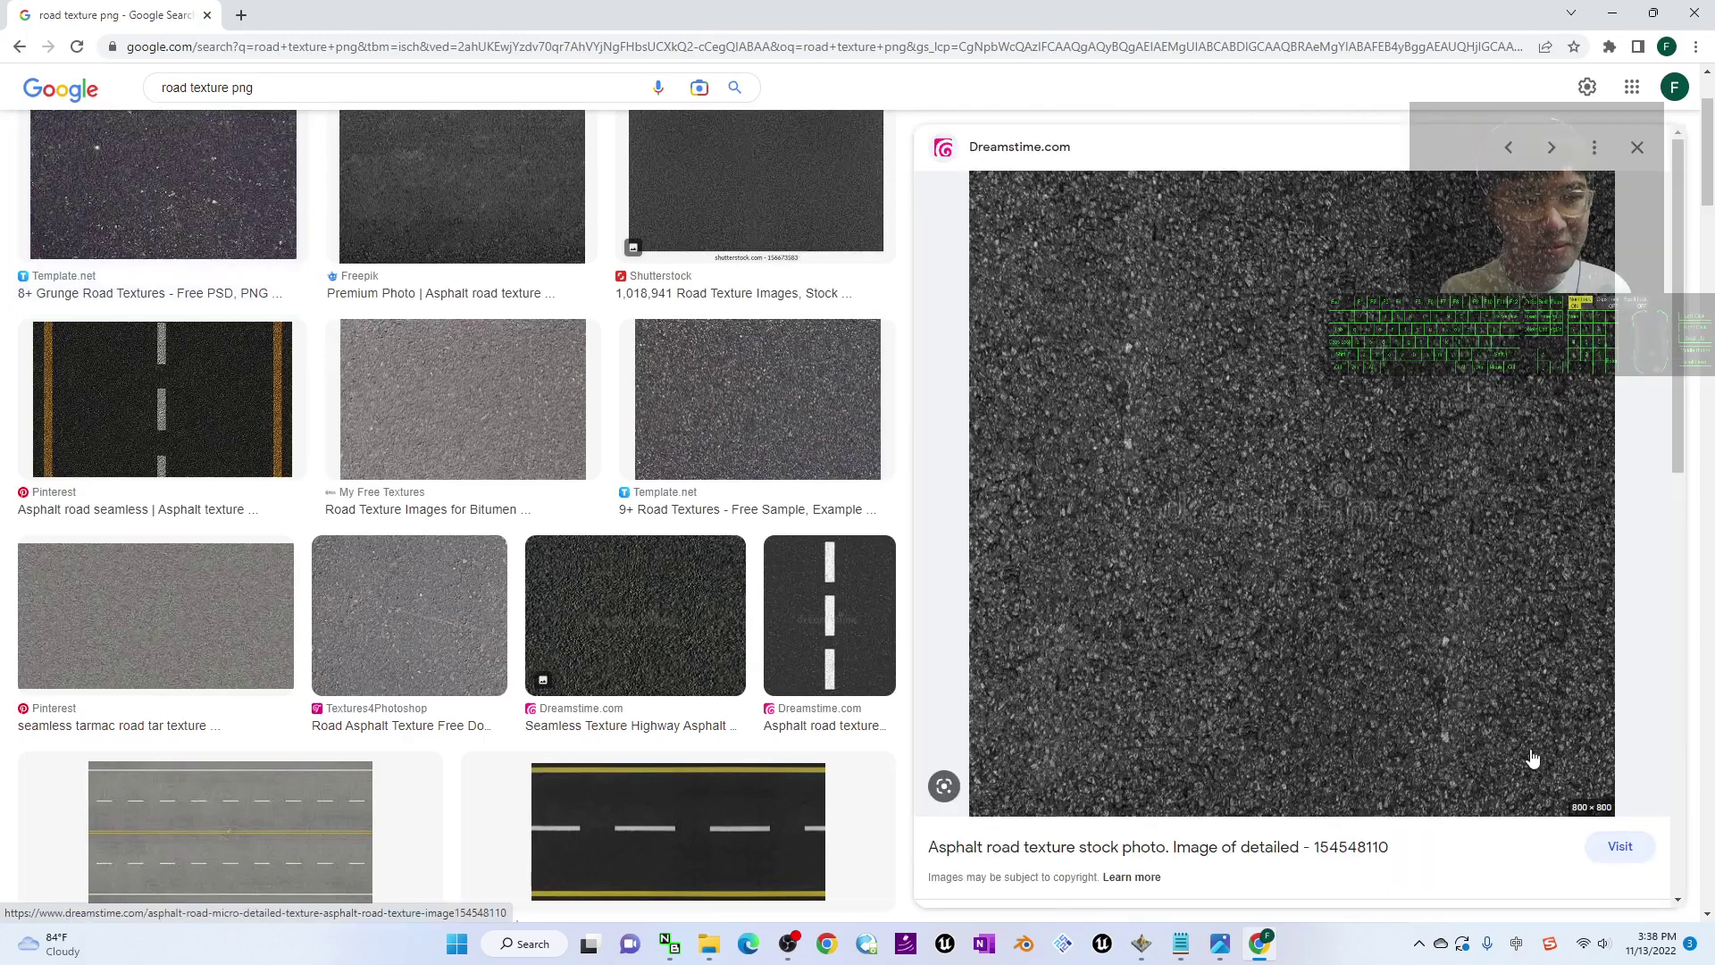
scroll(1567, 558, down, 8)
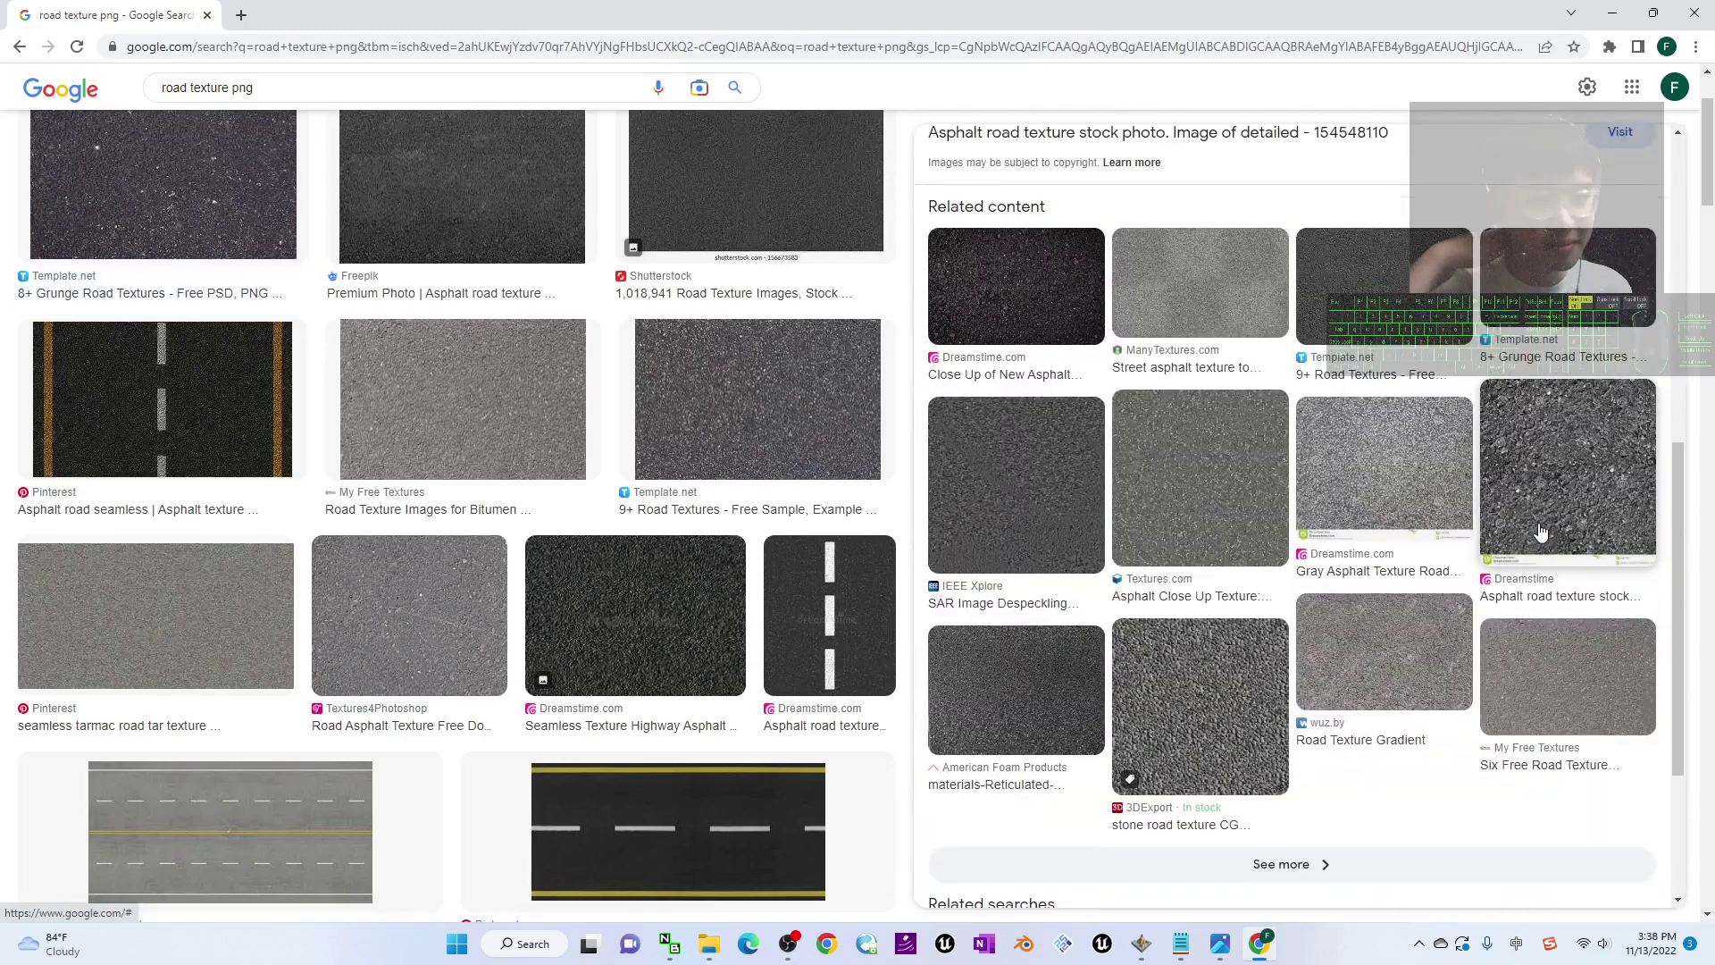
click(1539, 530)
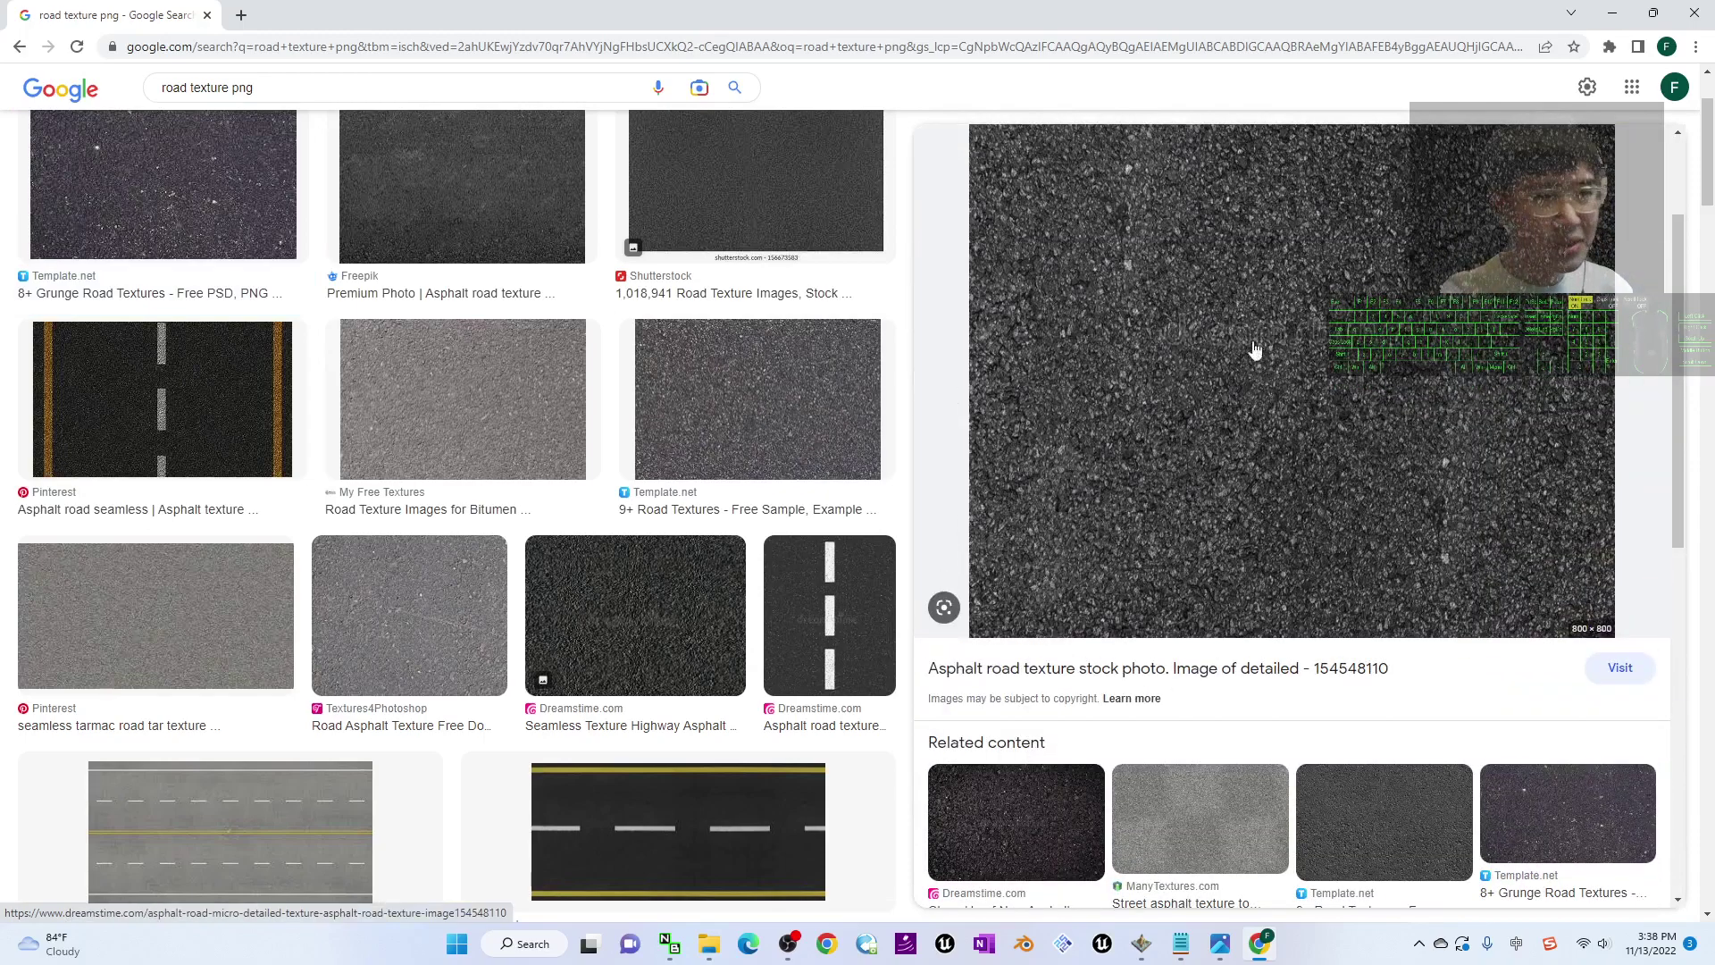
scroll(1310, 354, down, 4)
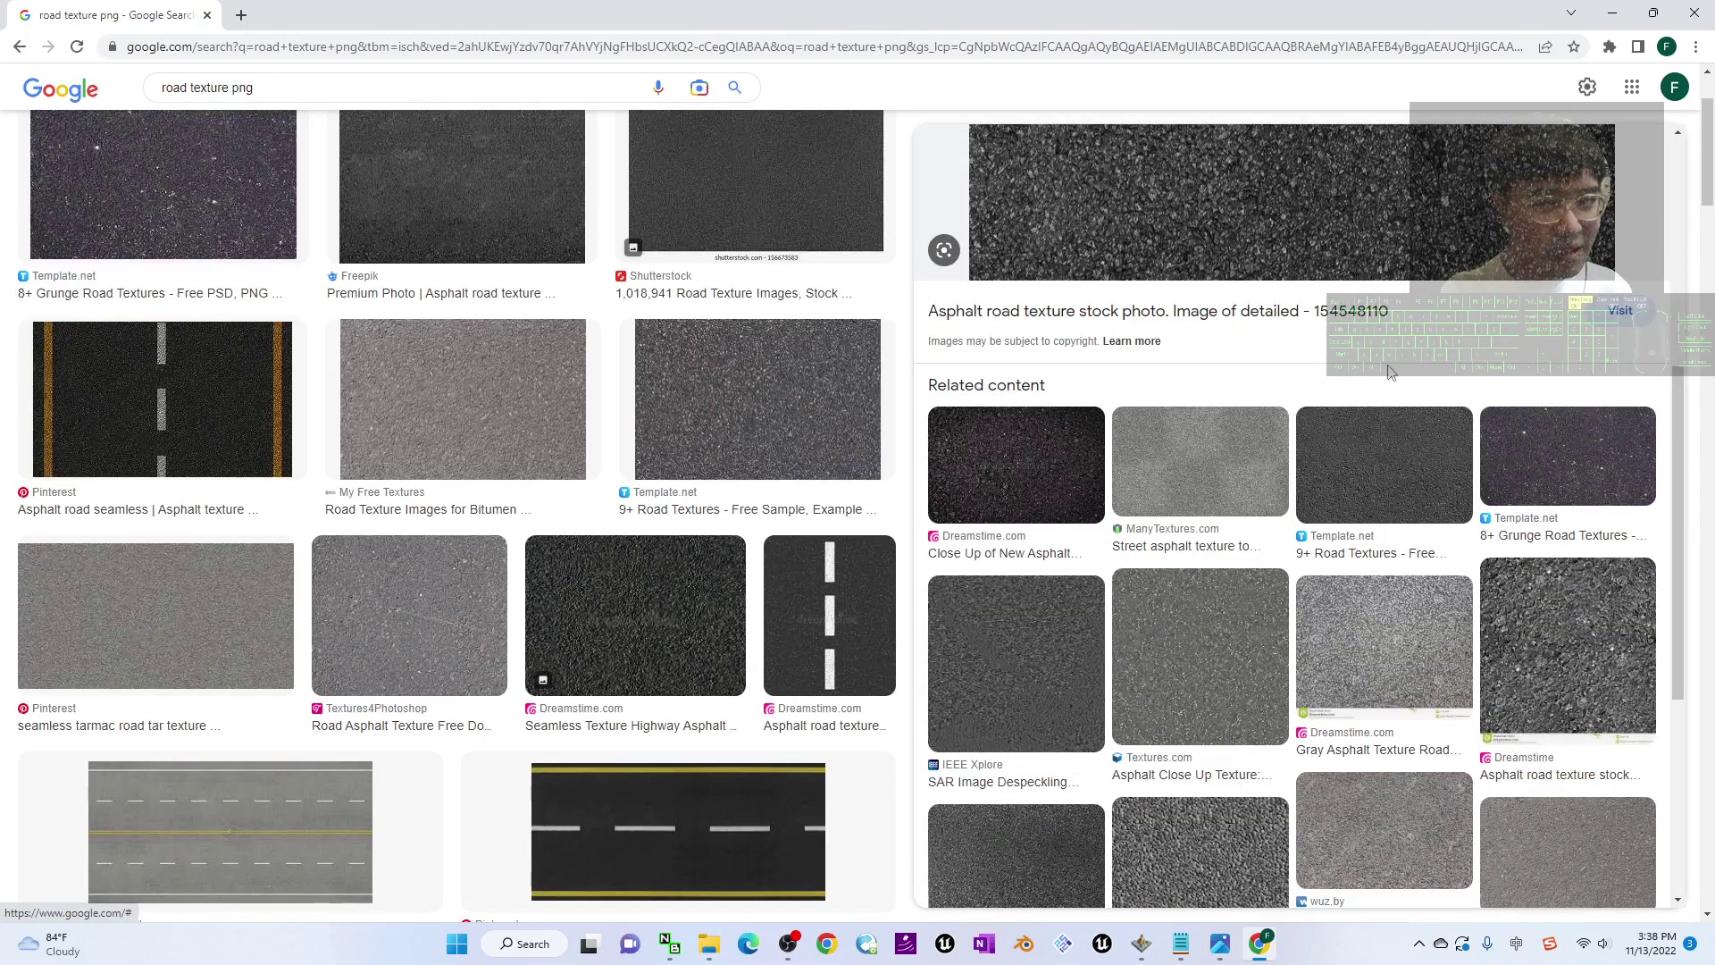
scroll(1390, 371, up, 6)
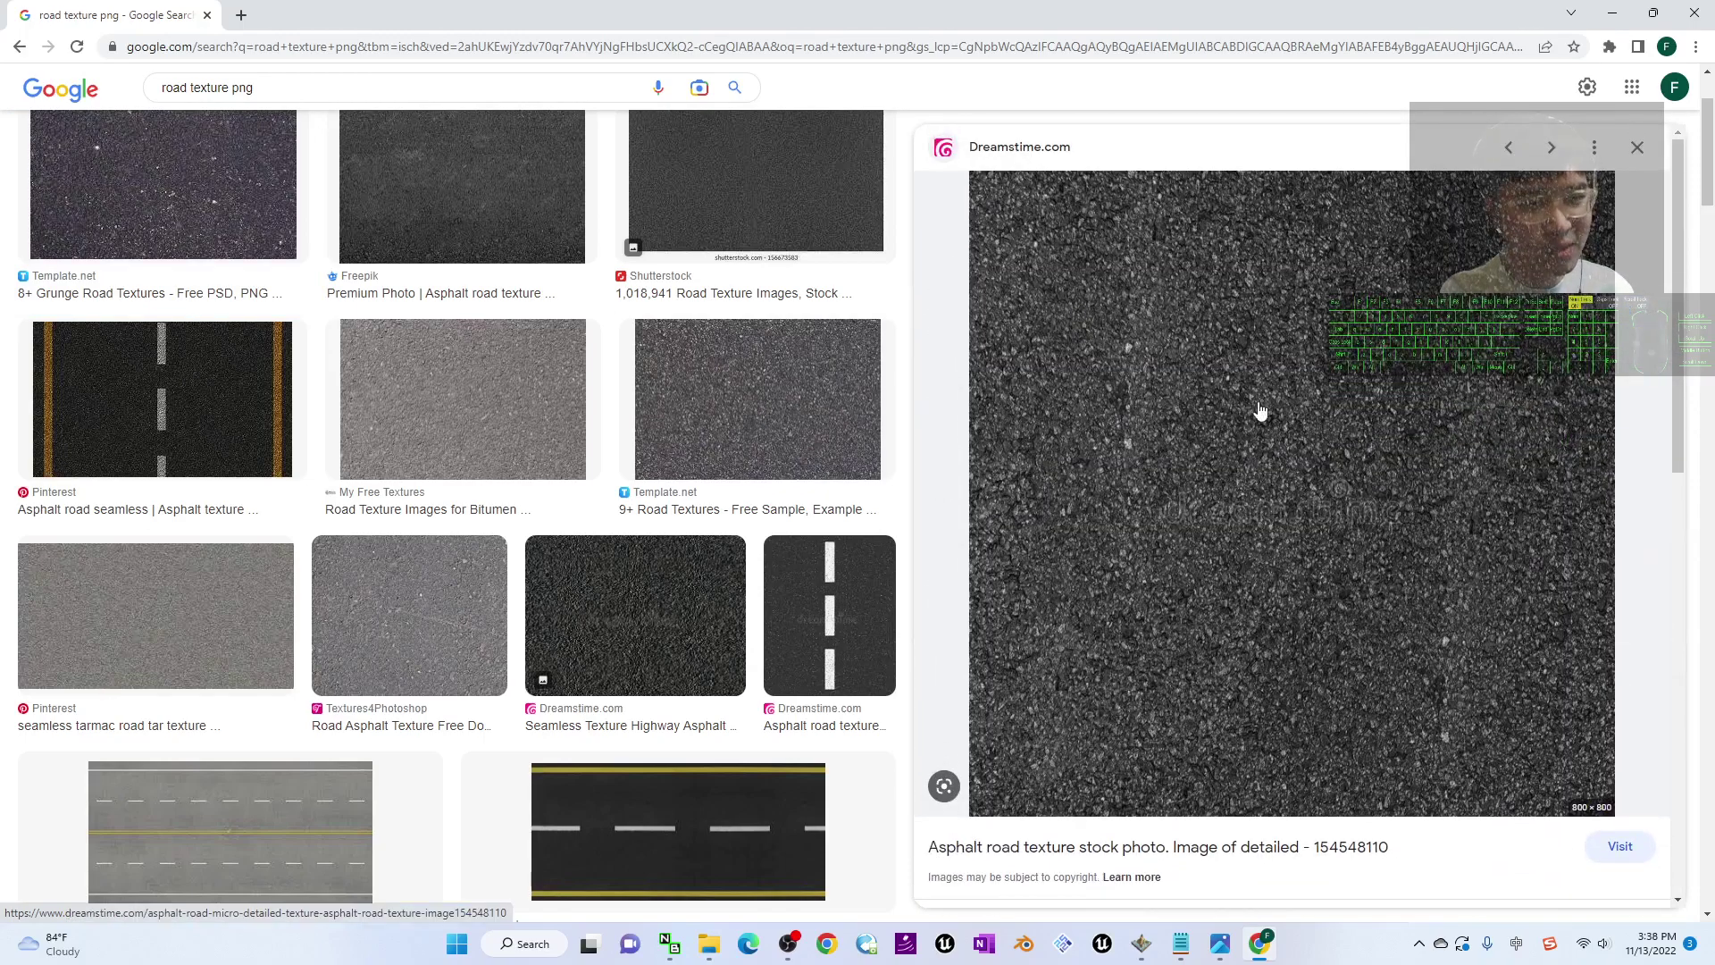
Step: Check the available save file types for the Dreamstime asphalt image and cancel the save
right_click(1260, 393)
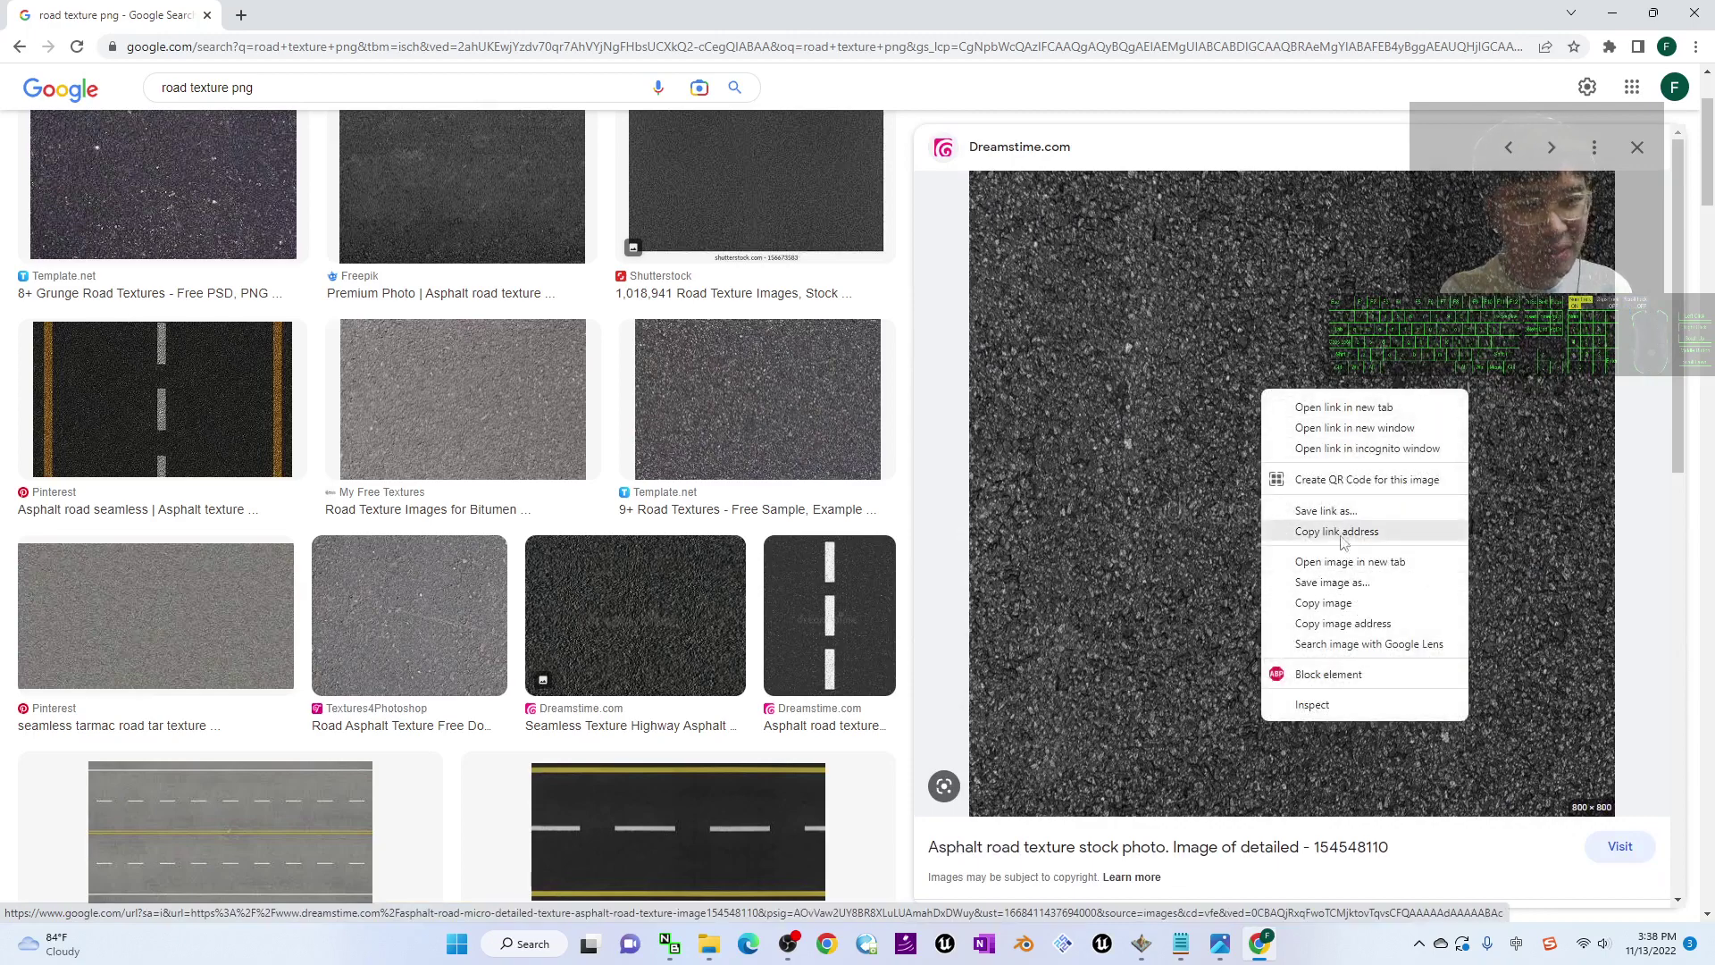
click(1339, 582)
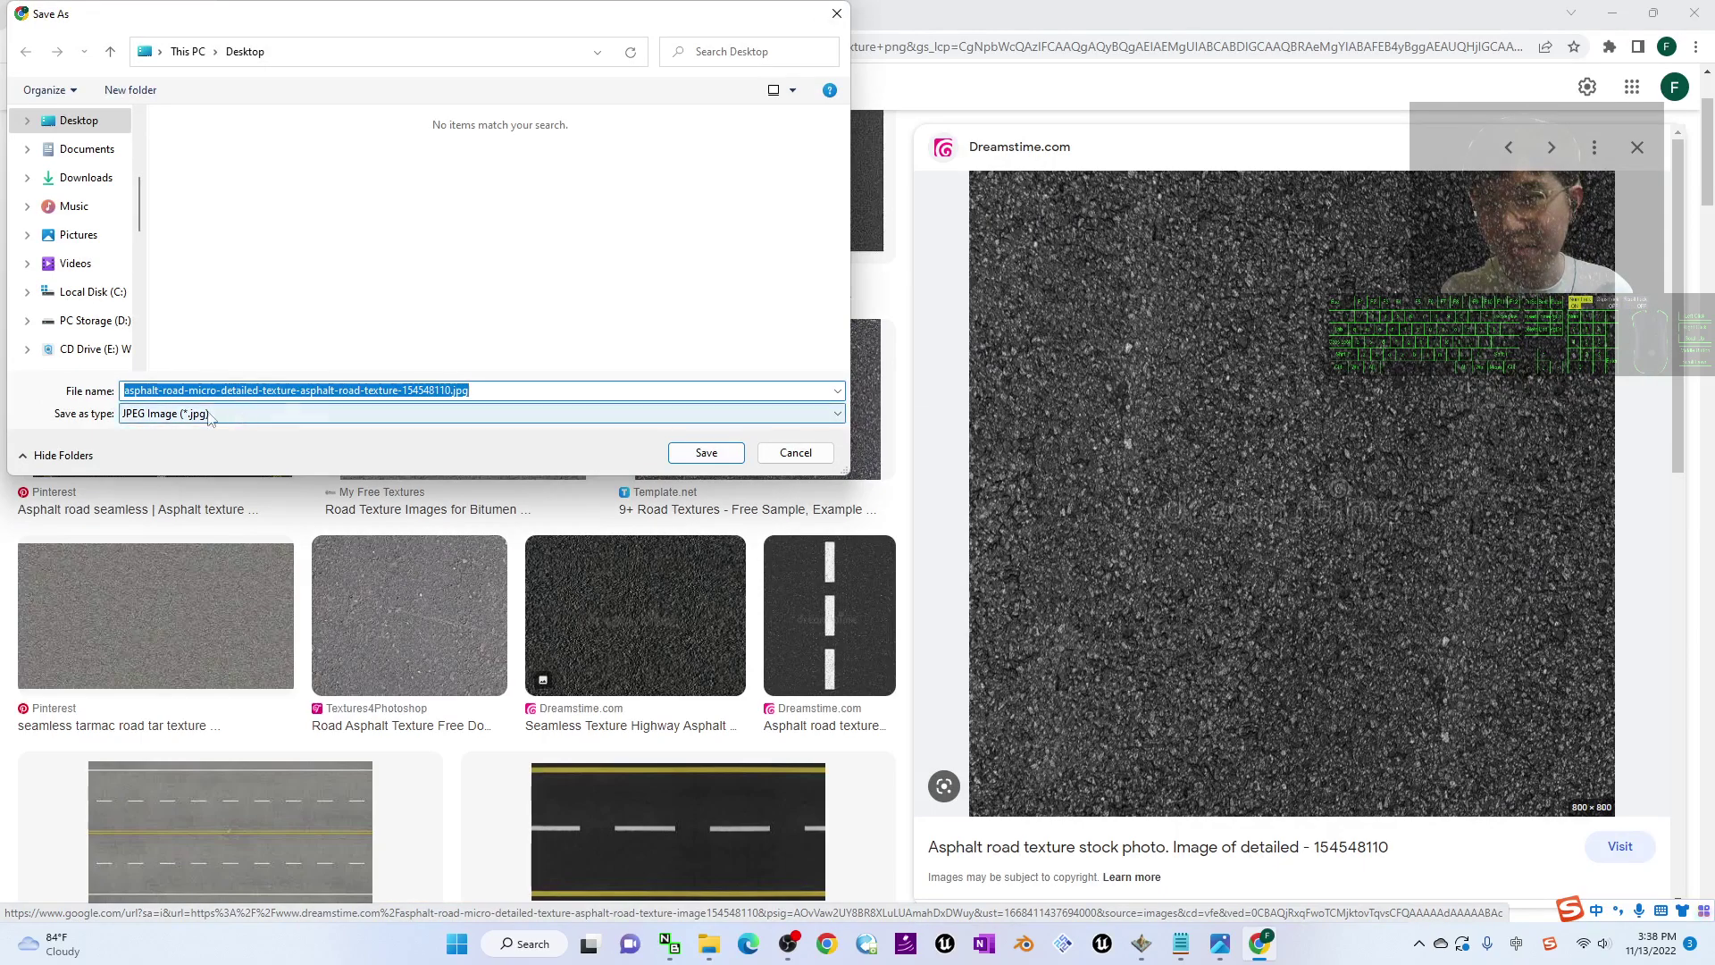
click(333, 415)
click(334, 415)
click(682, 457)
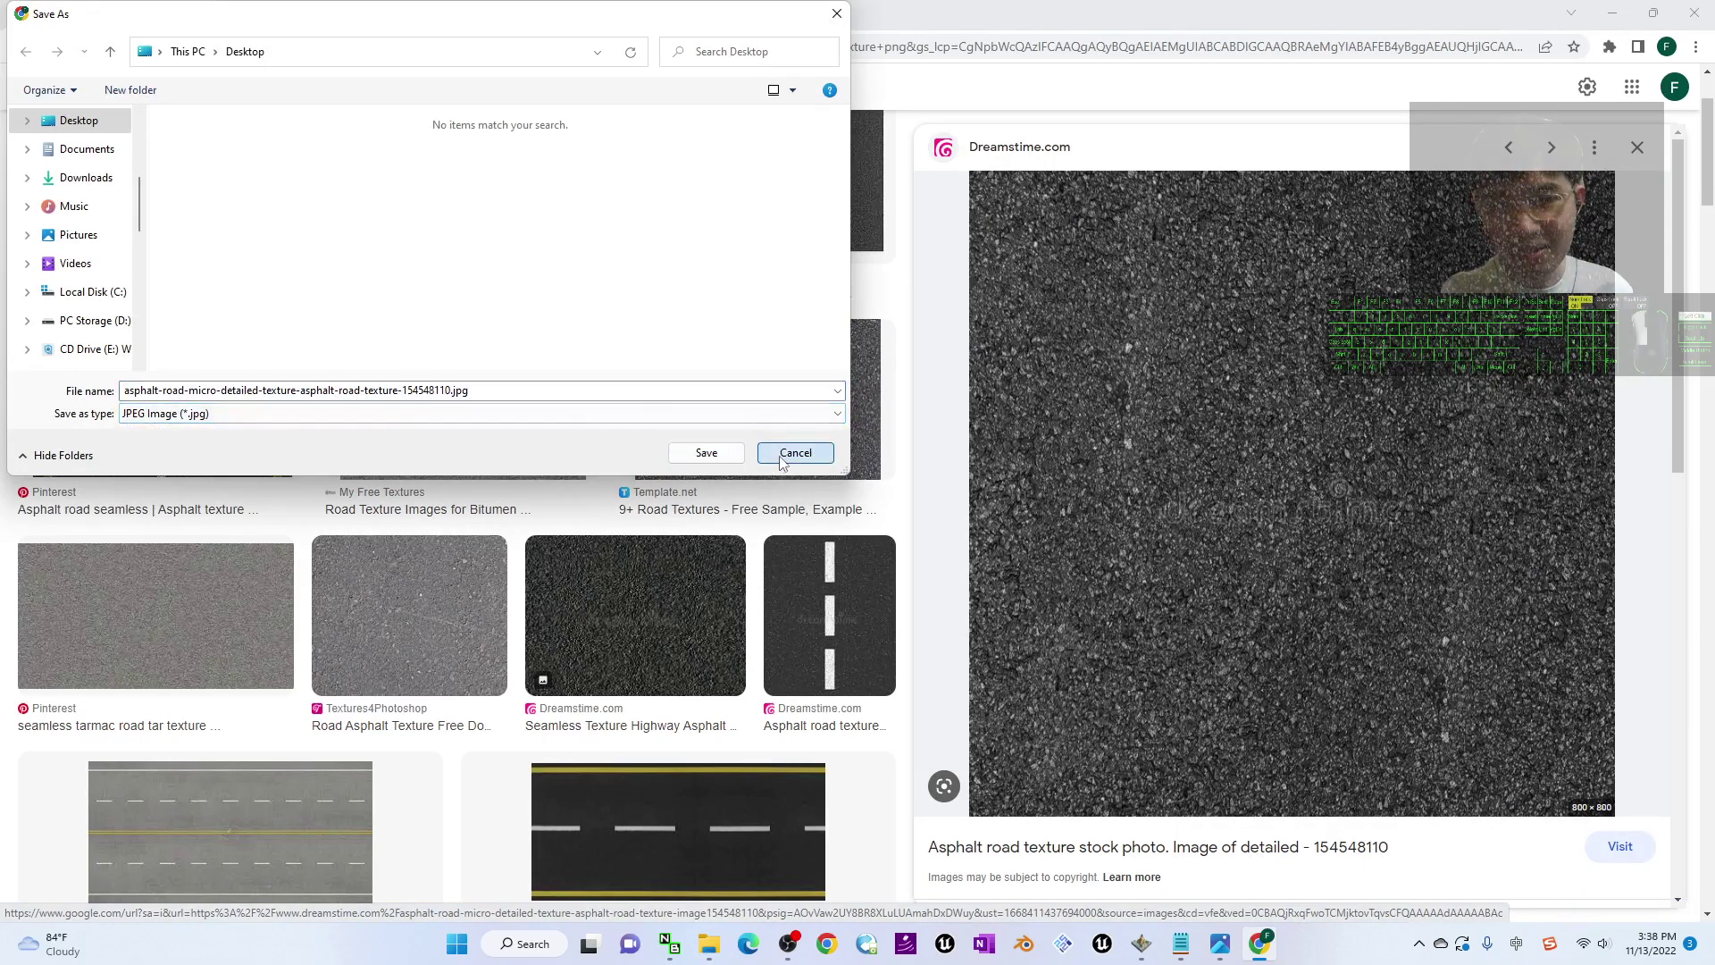
Step: Browse further results and preview the square black asphalt image from Shutterstock
scroll(528, 381, down, 9)
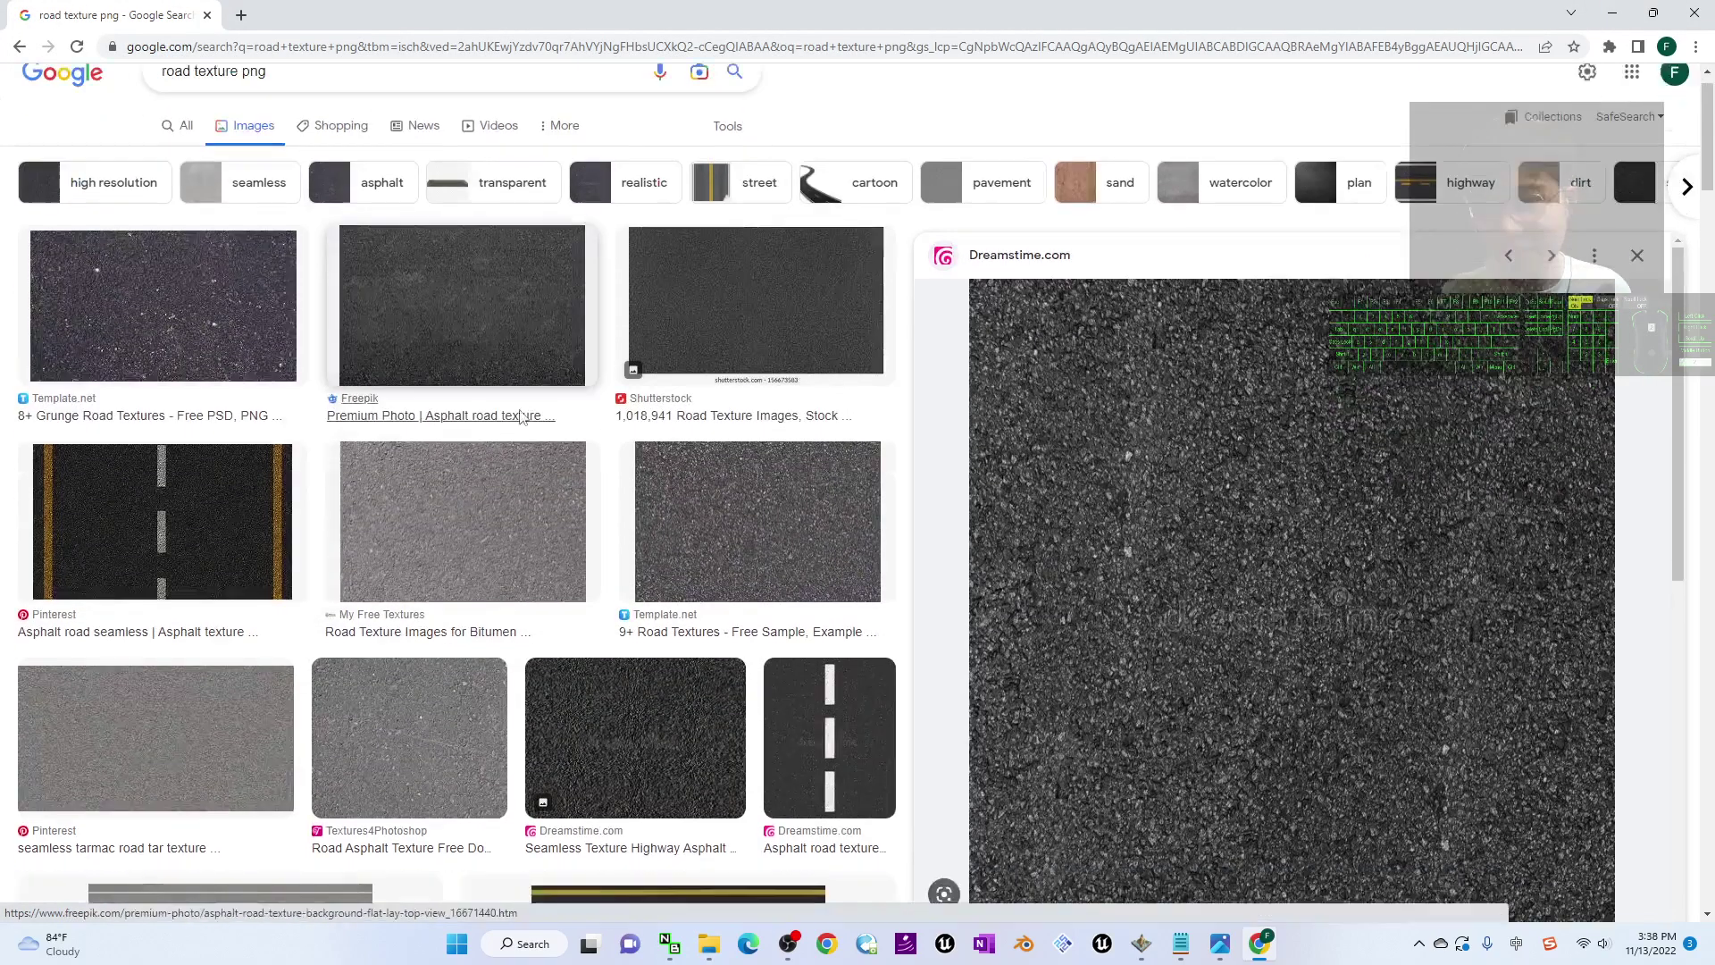
scroll(566, 421, down, 2)
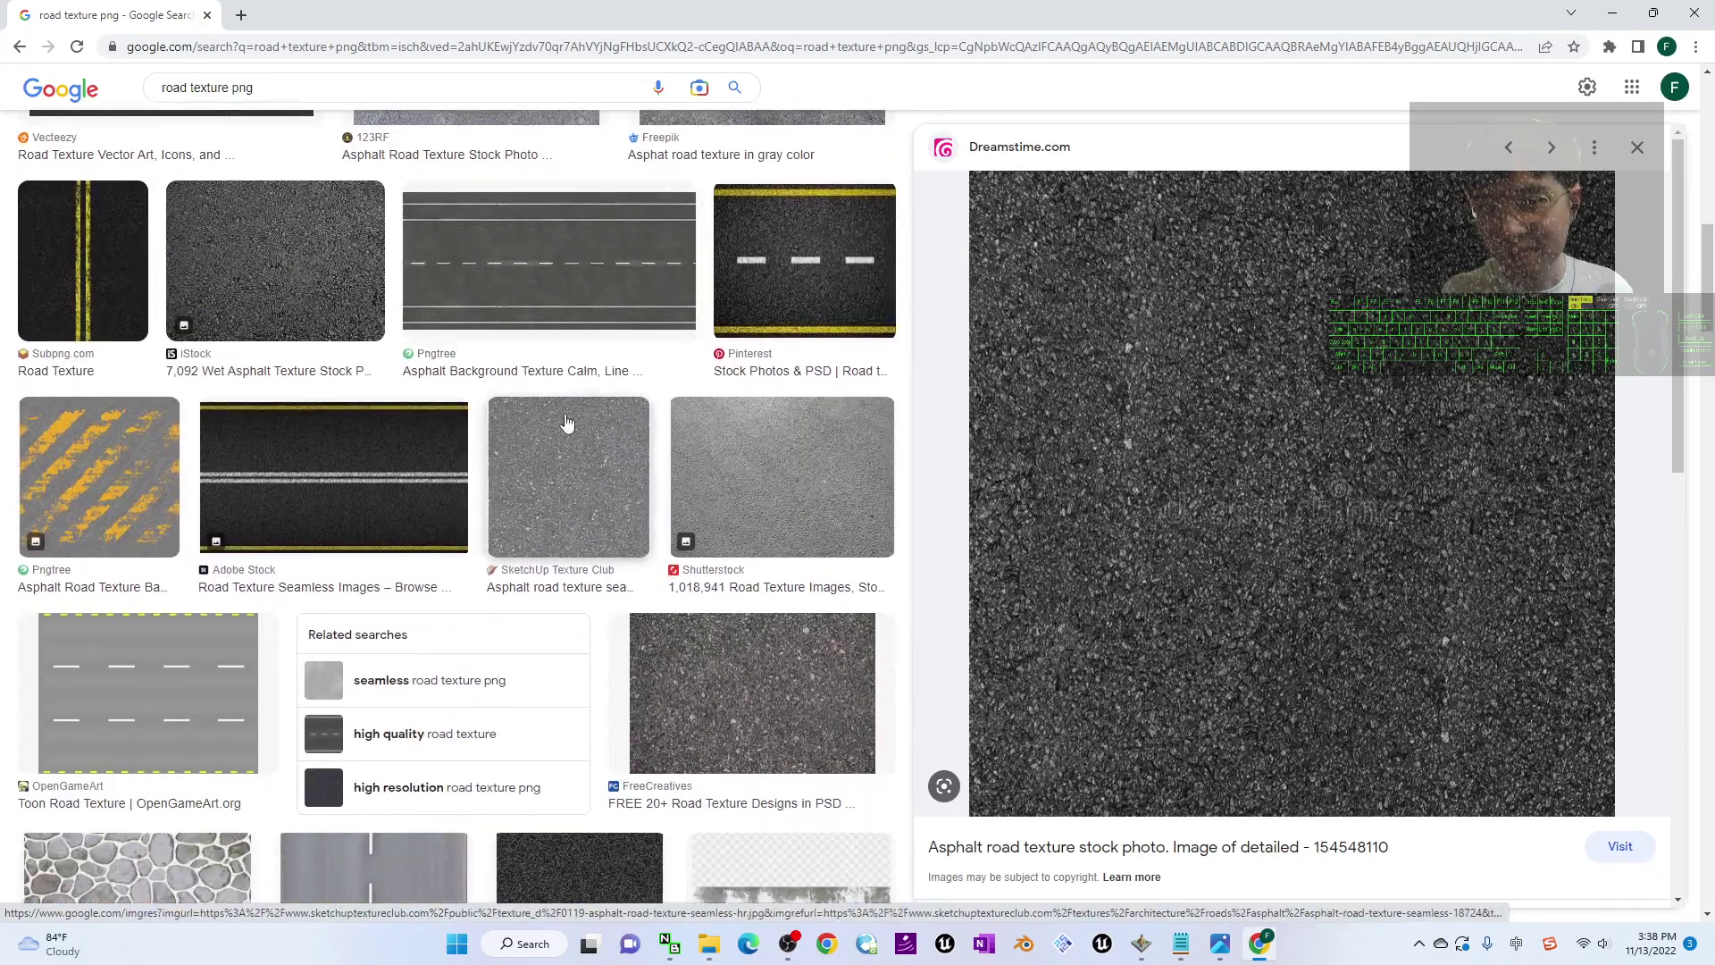
scroll(625, 473, down, 6)
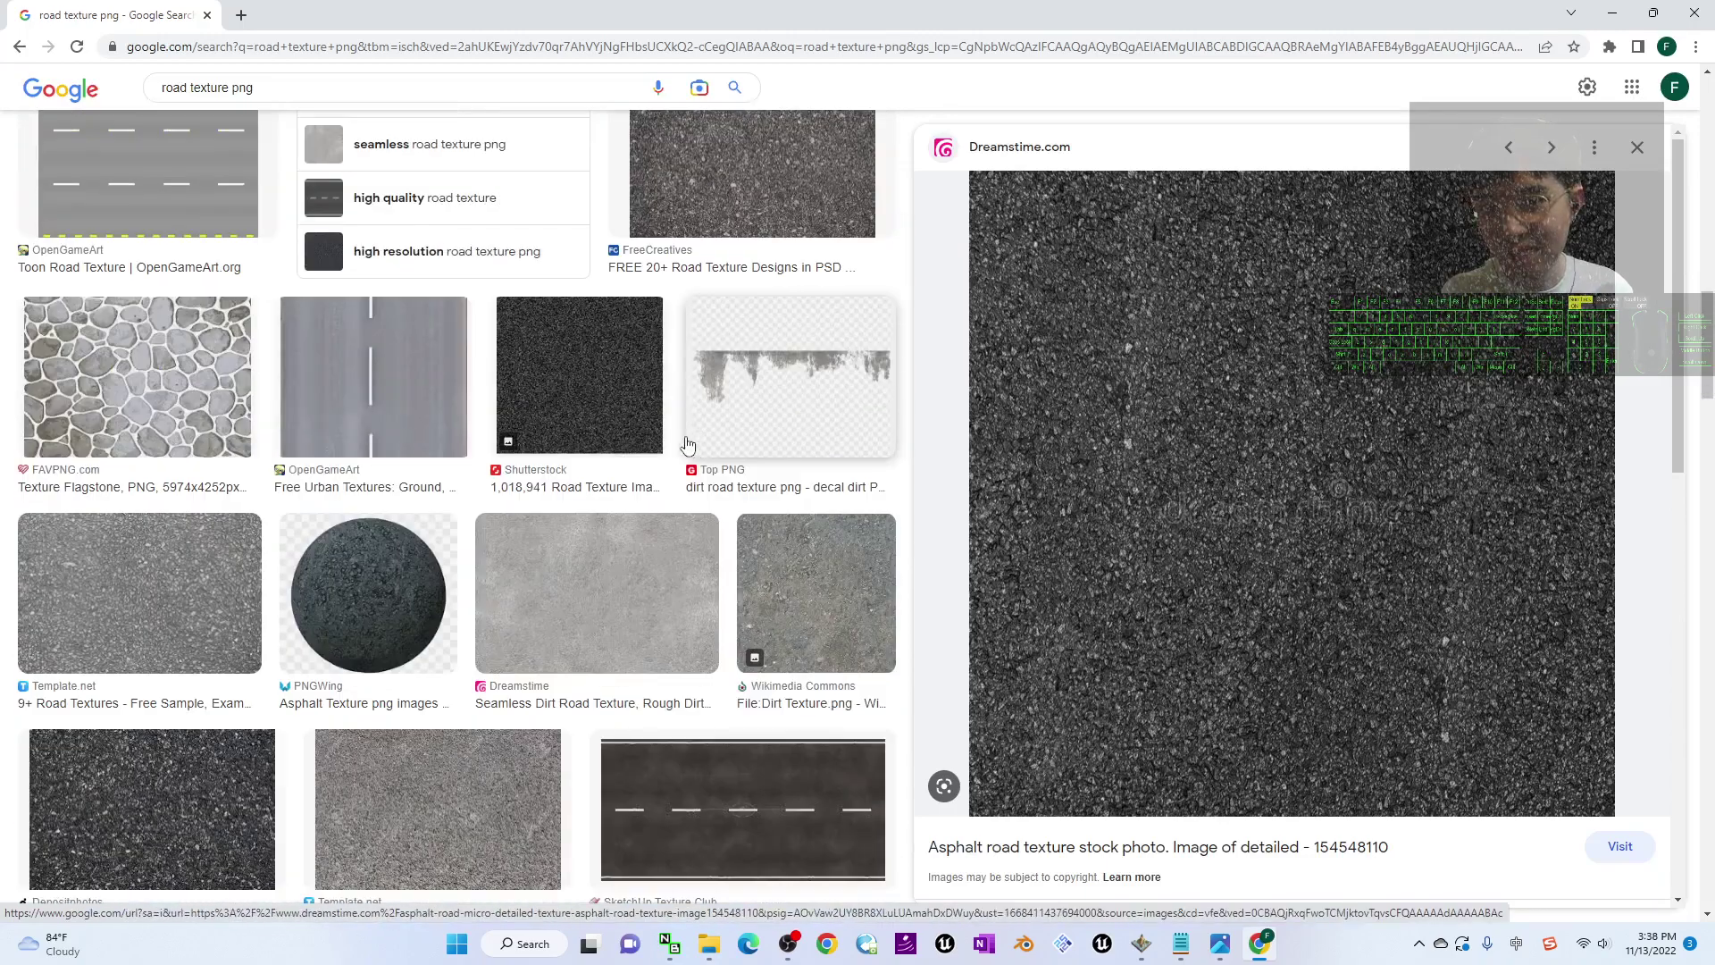
click(577, 367)
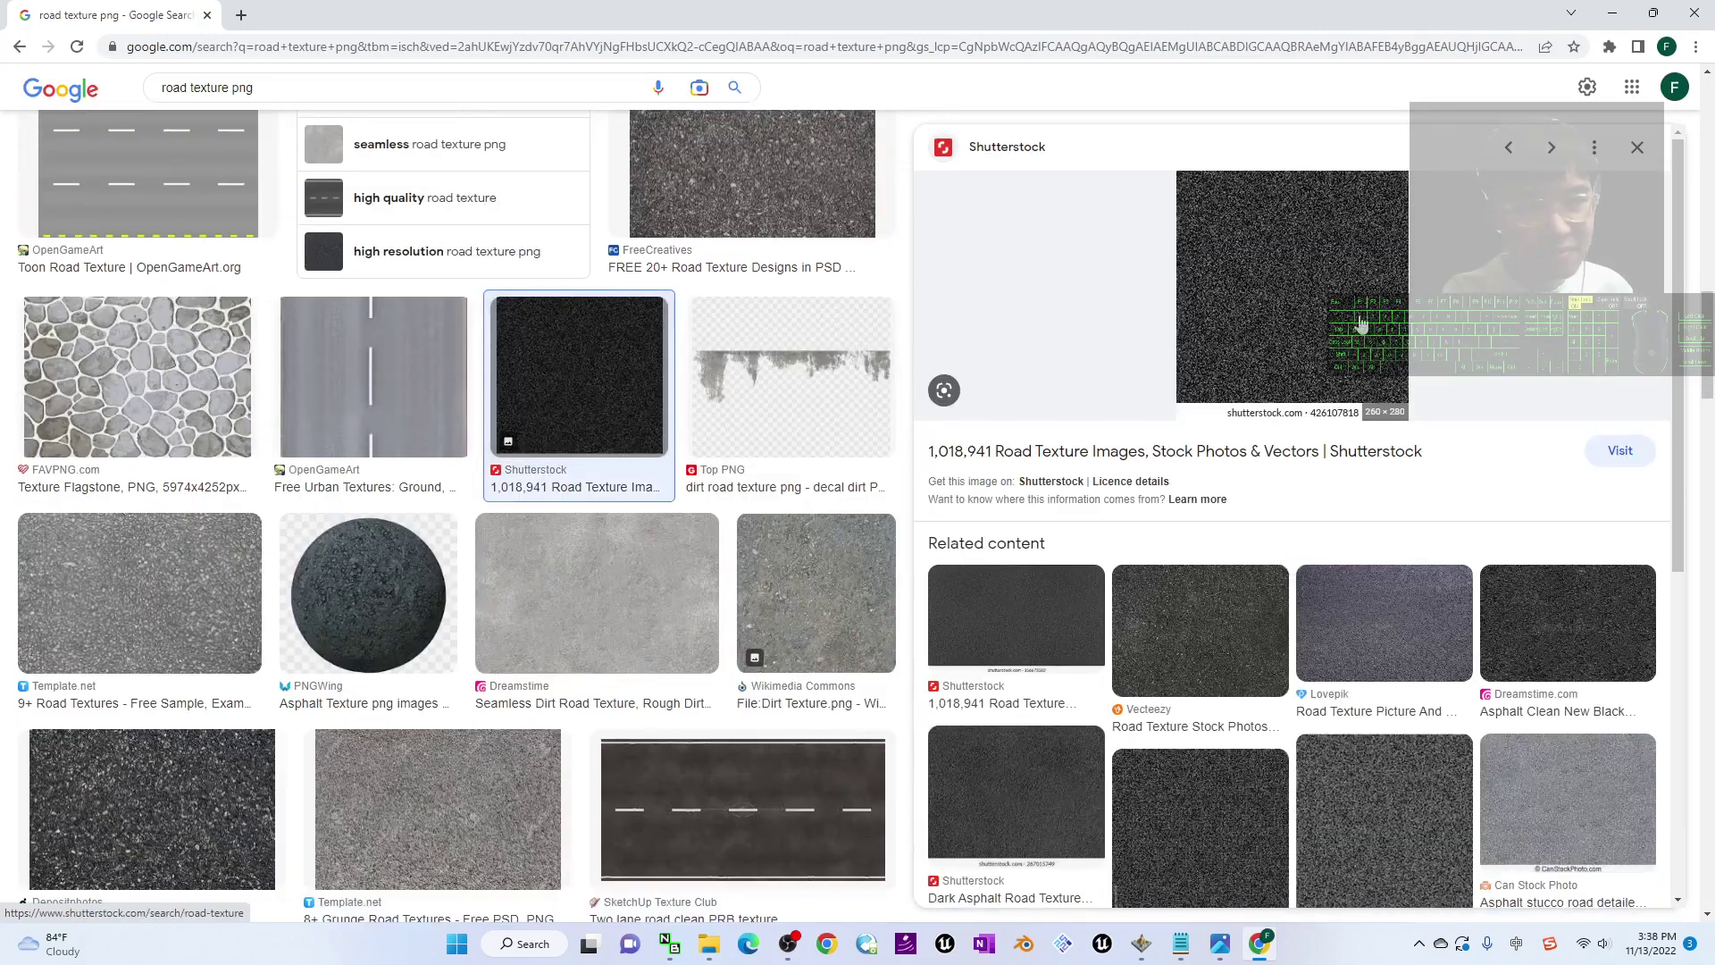
Step: Preview the related Adobe Stock image "Seamless asphalt road texture" and check which file type it saves as
scroll(1361, 323, down, 3)
click(1181, 546)
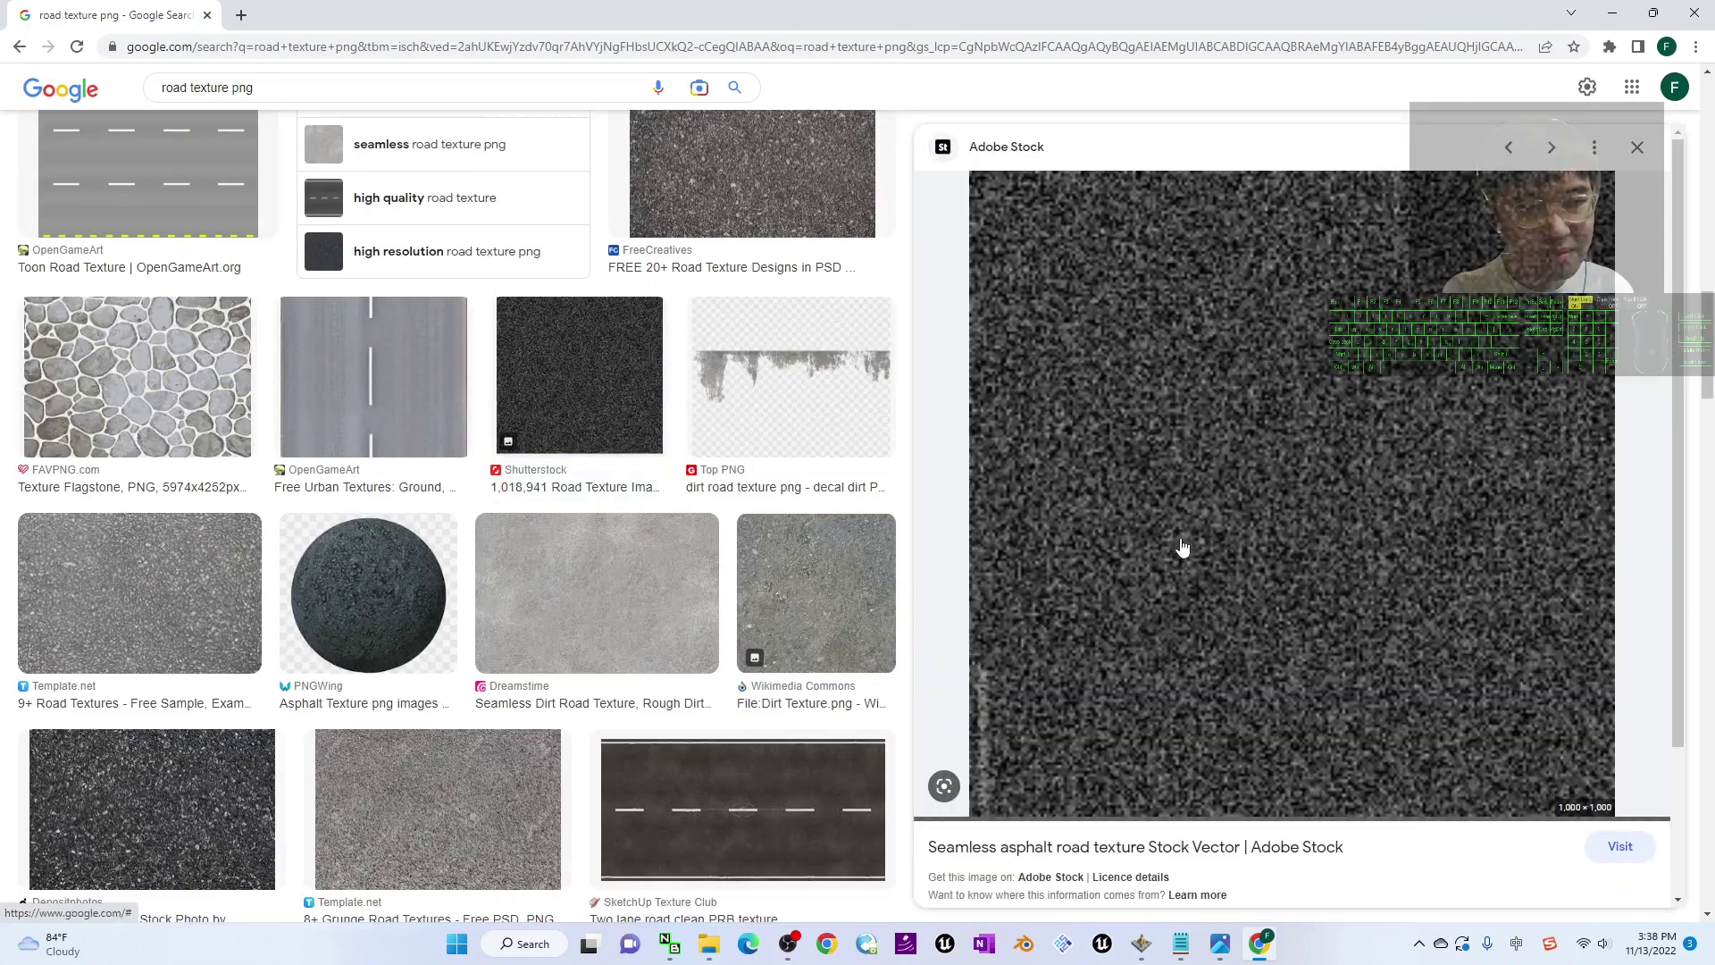
right_click(1206, 354)
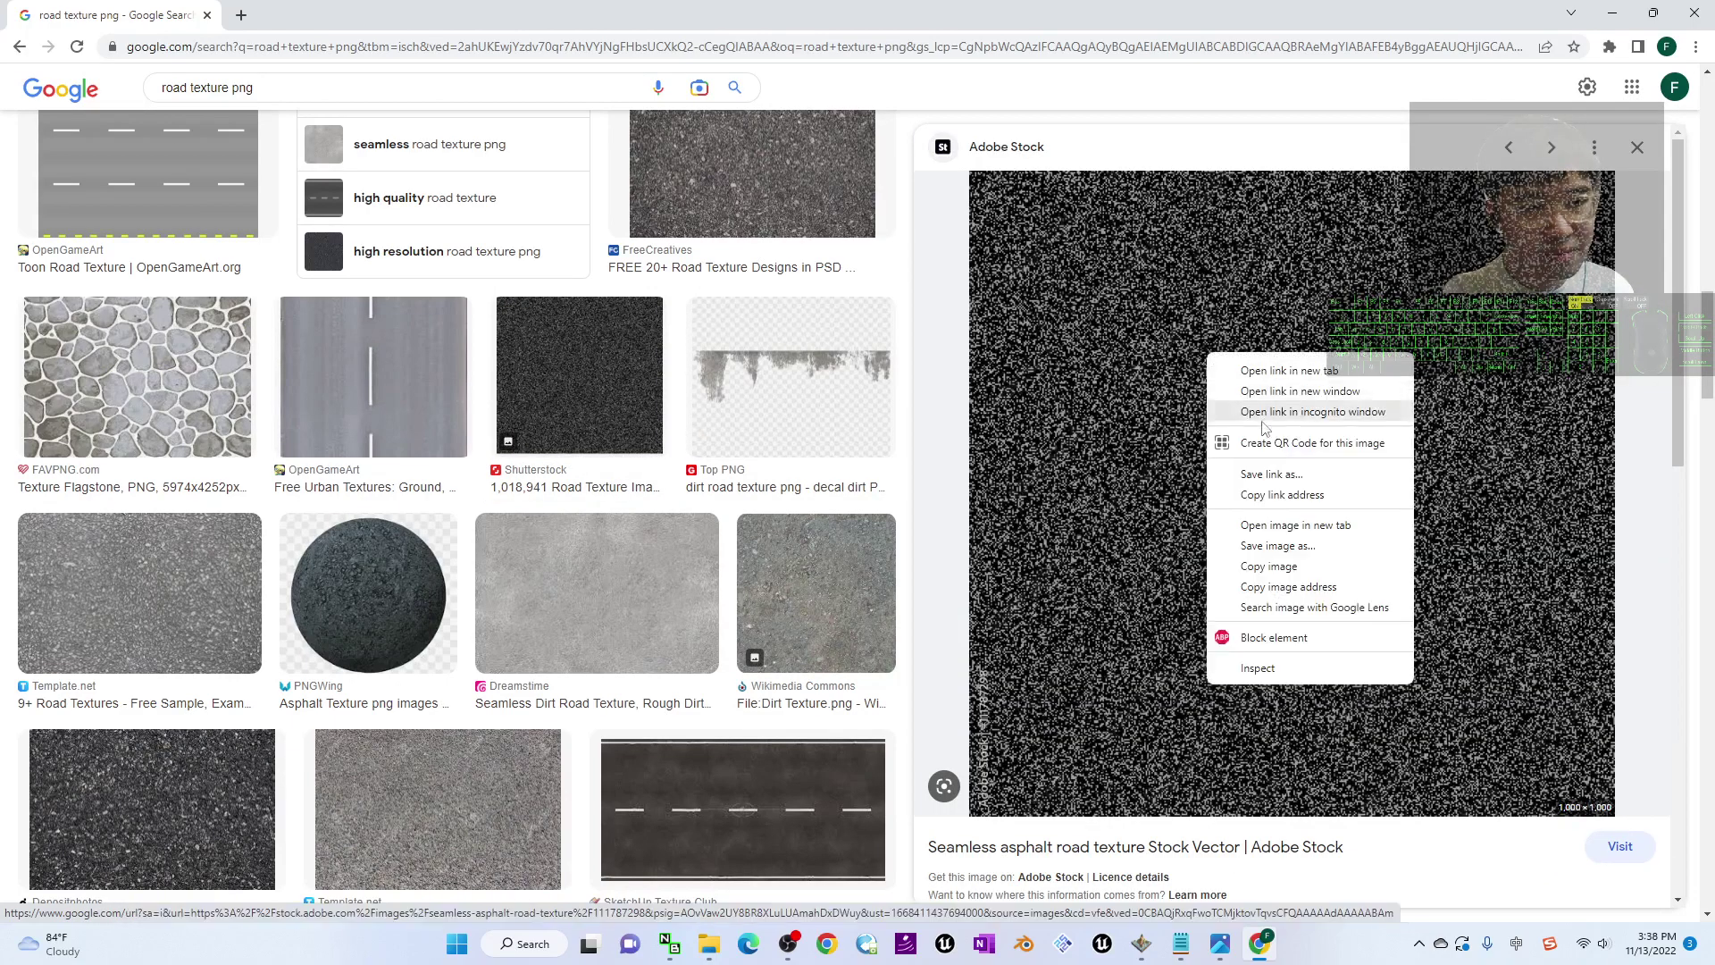
click(1268, 544)
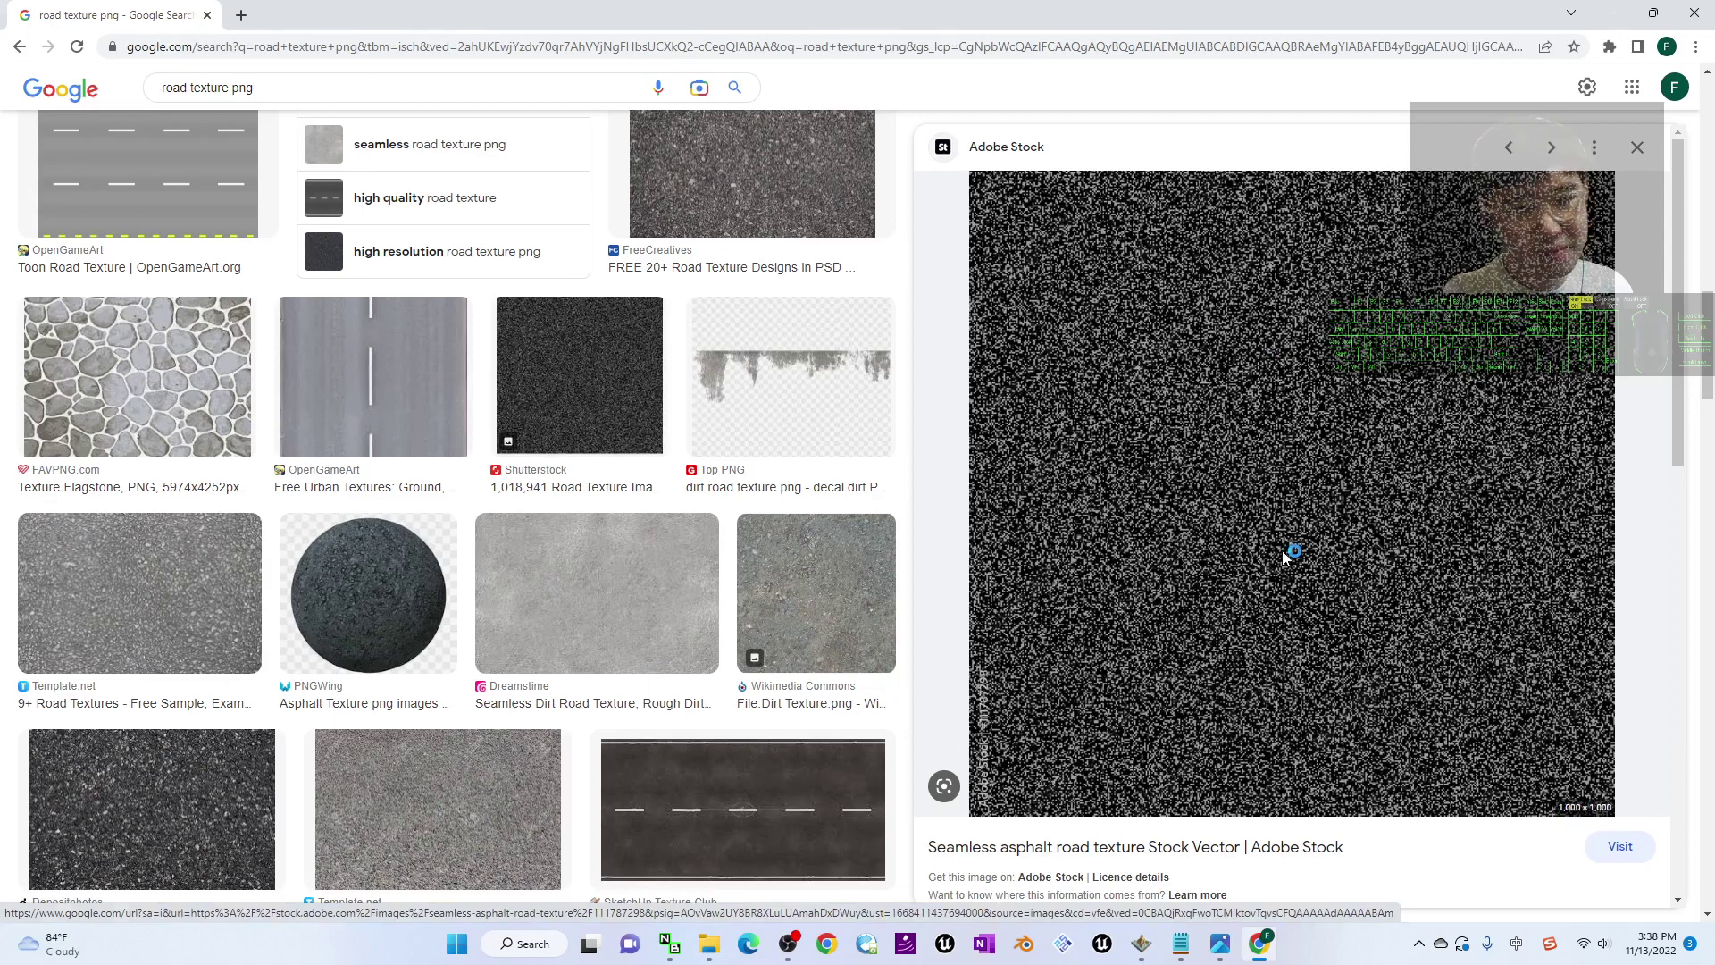
key(Return)
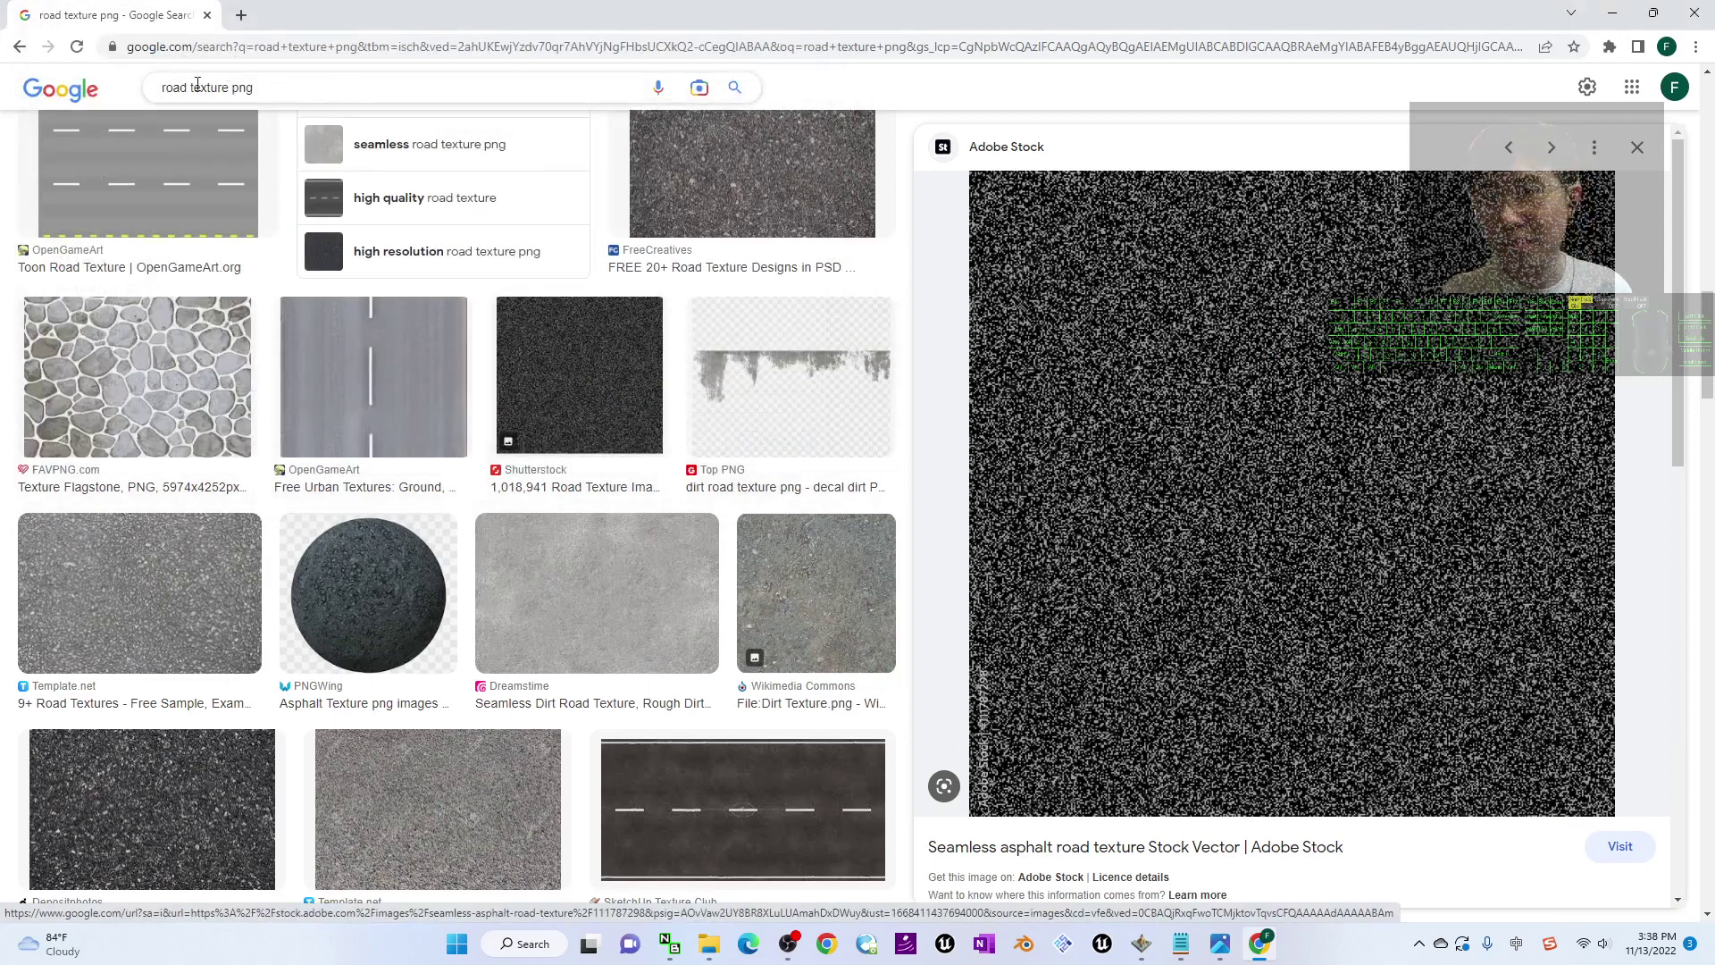
Step: Change the image search query to "road png texture" and run the search
drag(193, 86, 161, 87)
key(BackSpace)
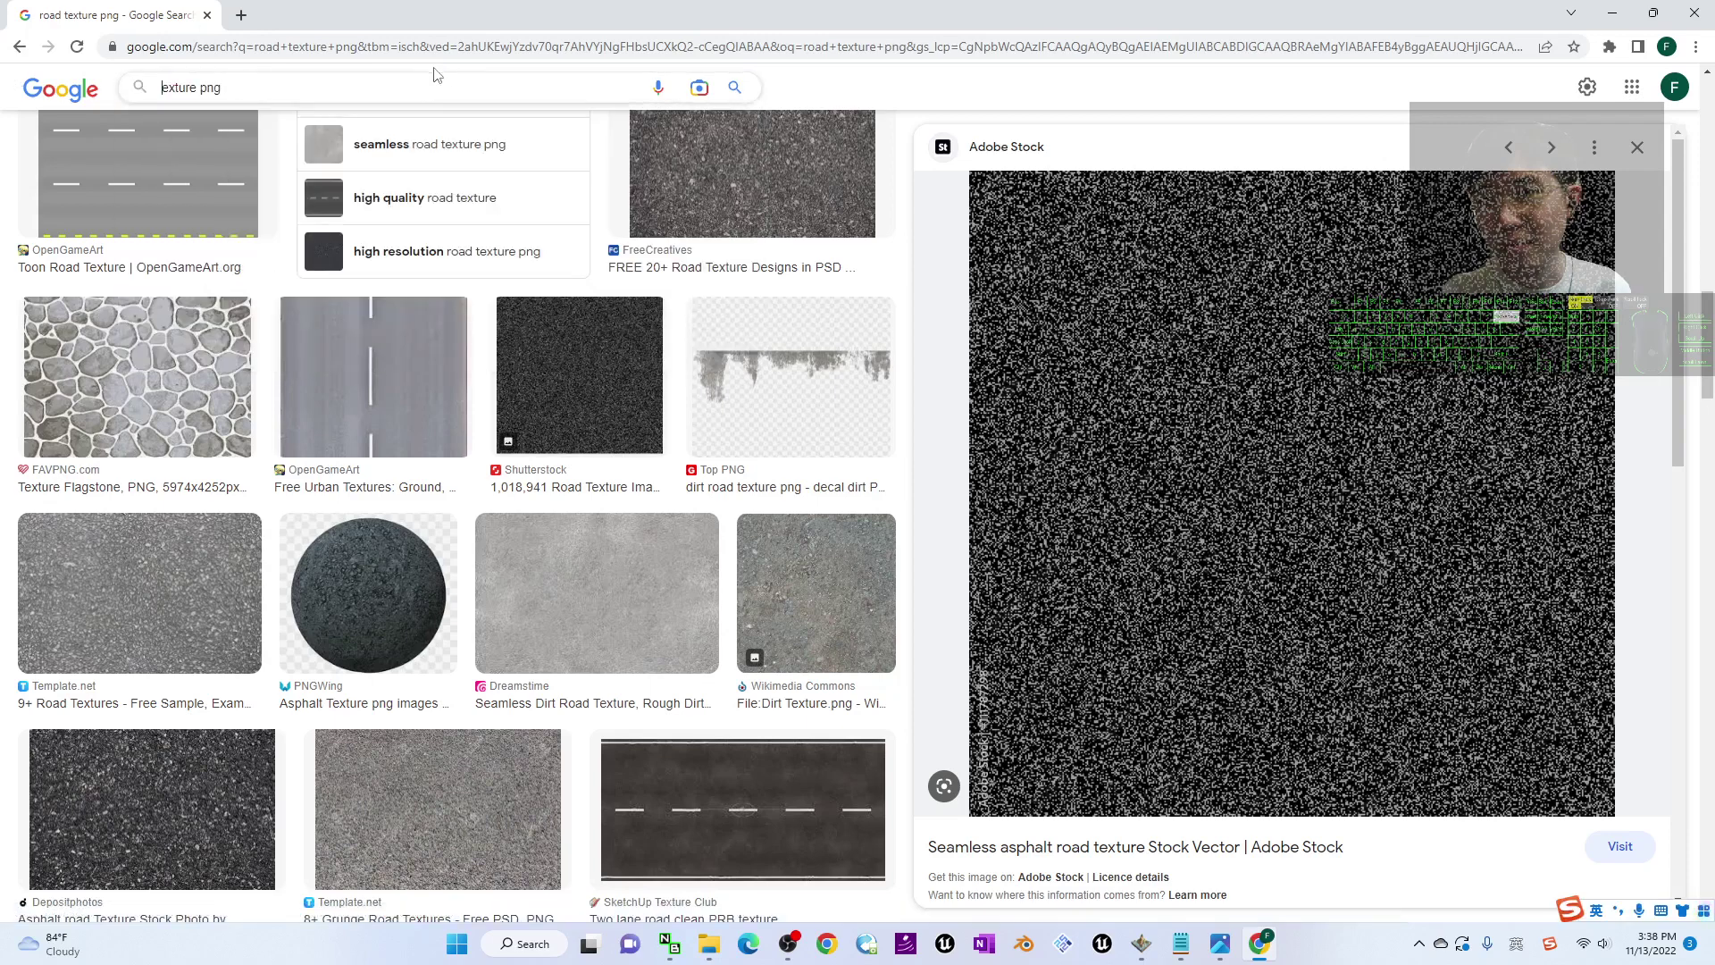
key(Return)
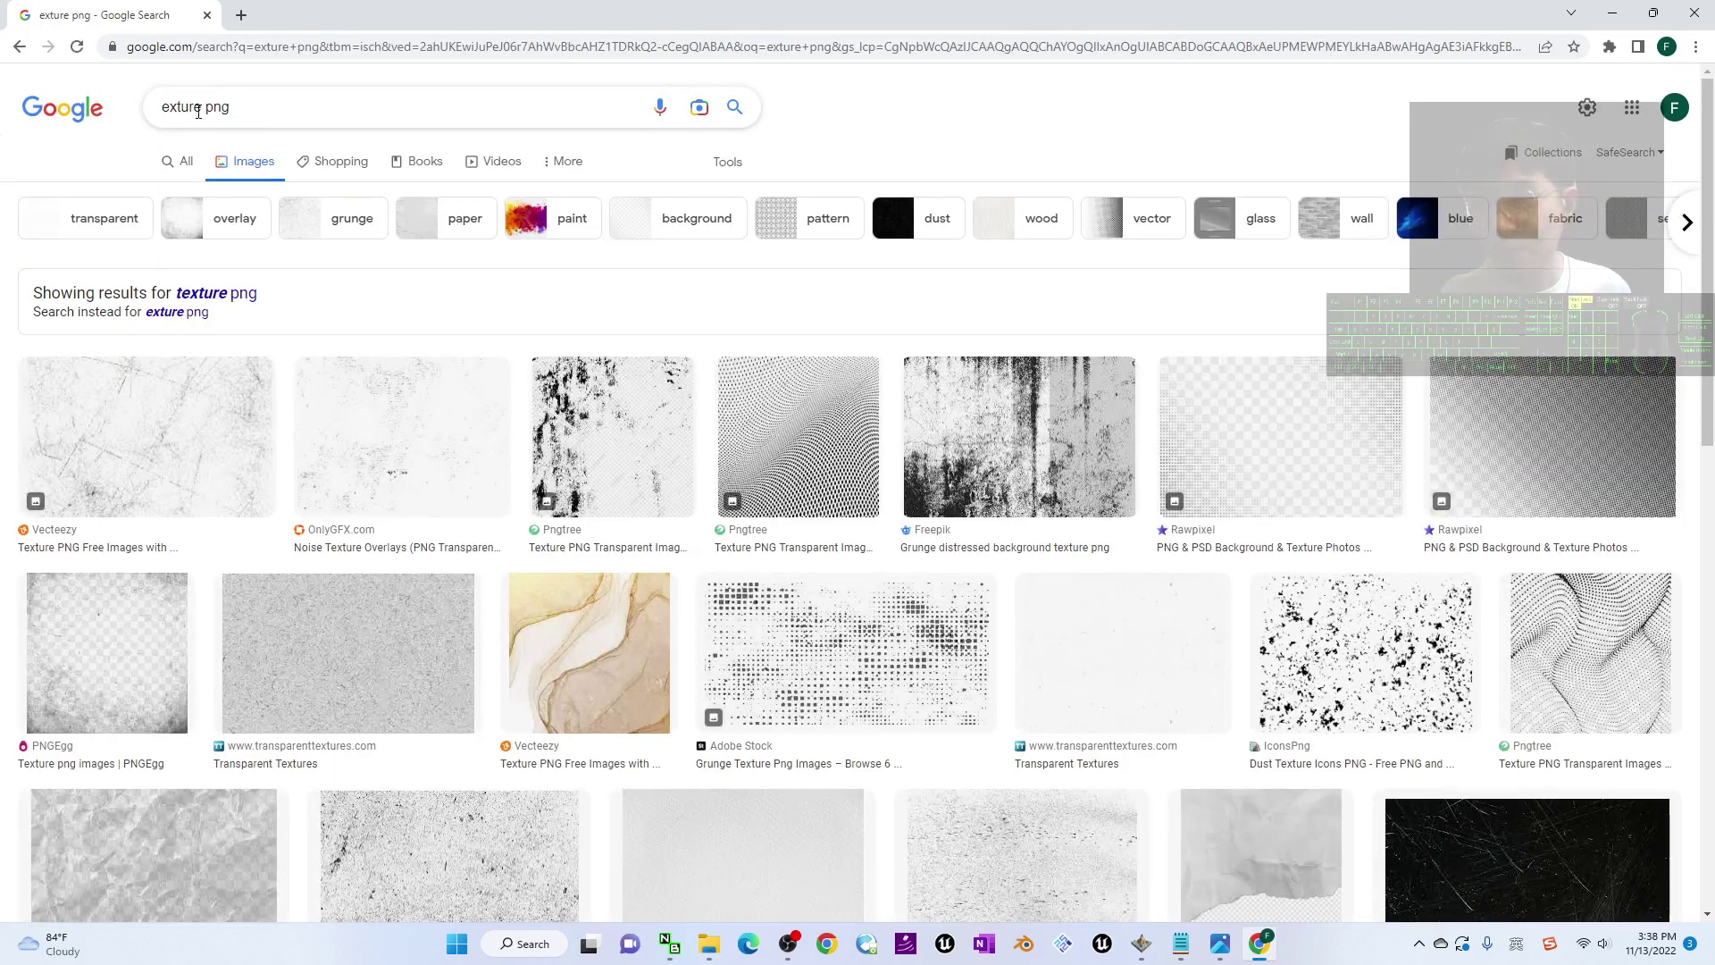
double_click(201, 110)
text(road al)
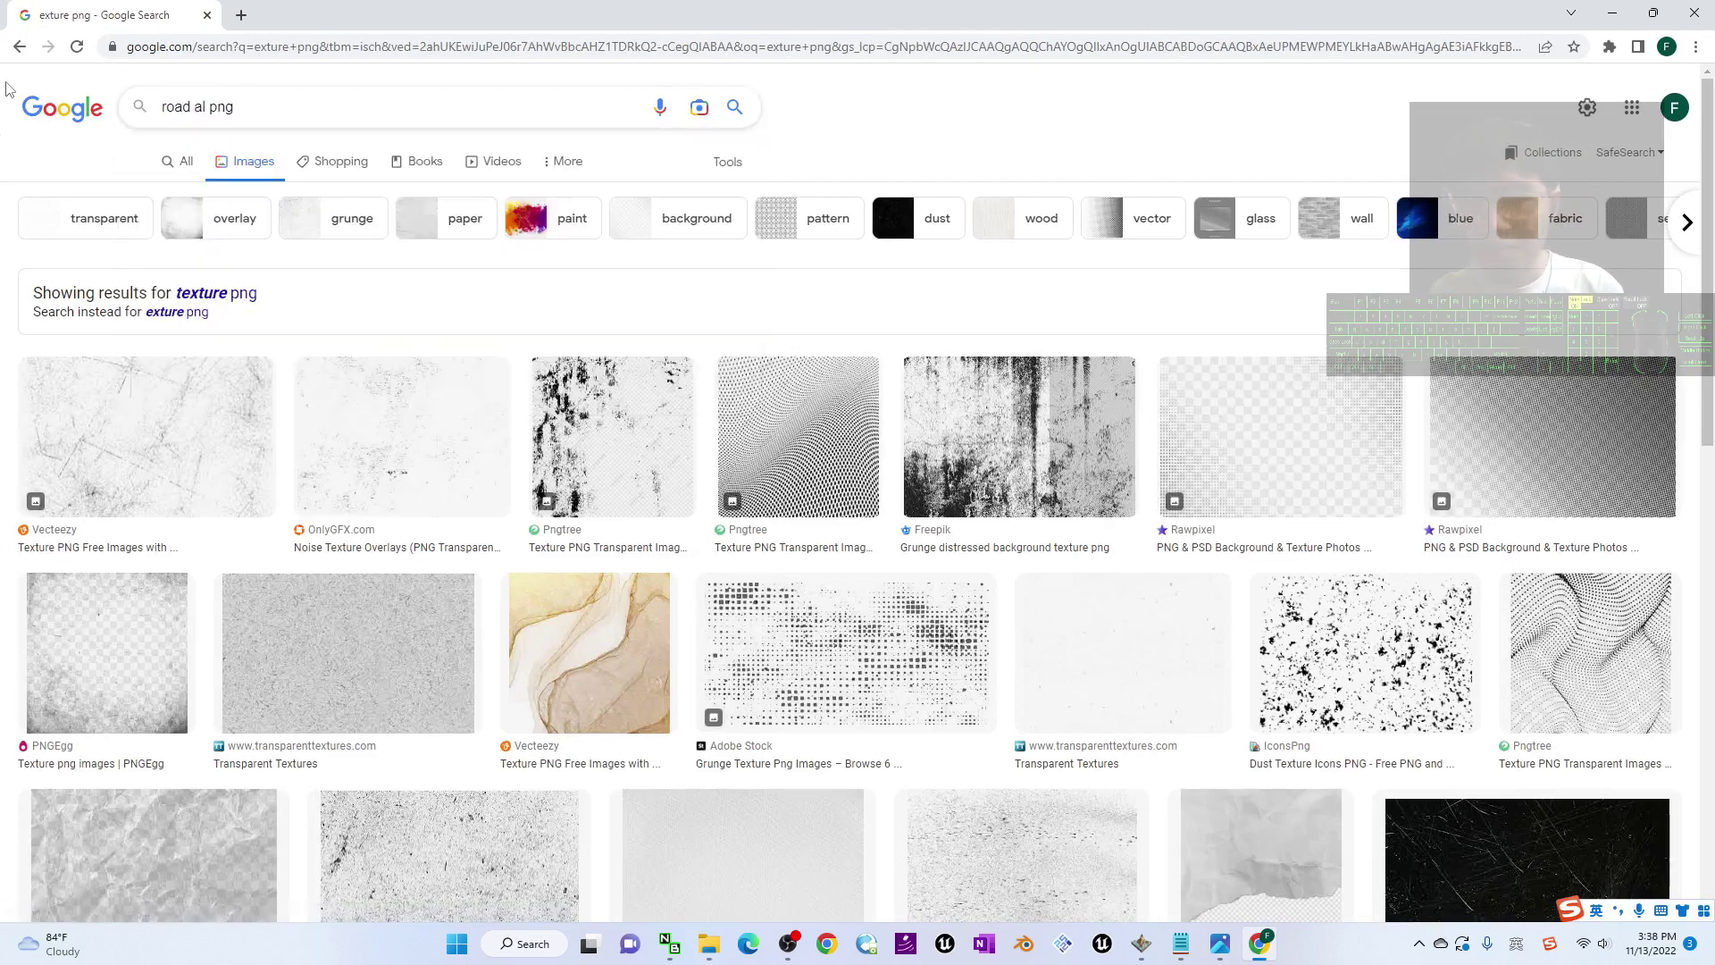
key(BackSpace)
key(BackSpace)
key(BackSpace)
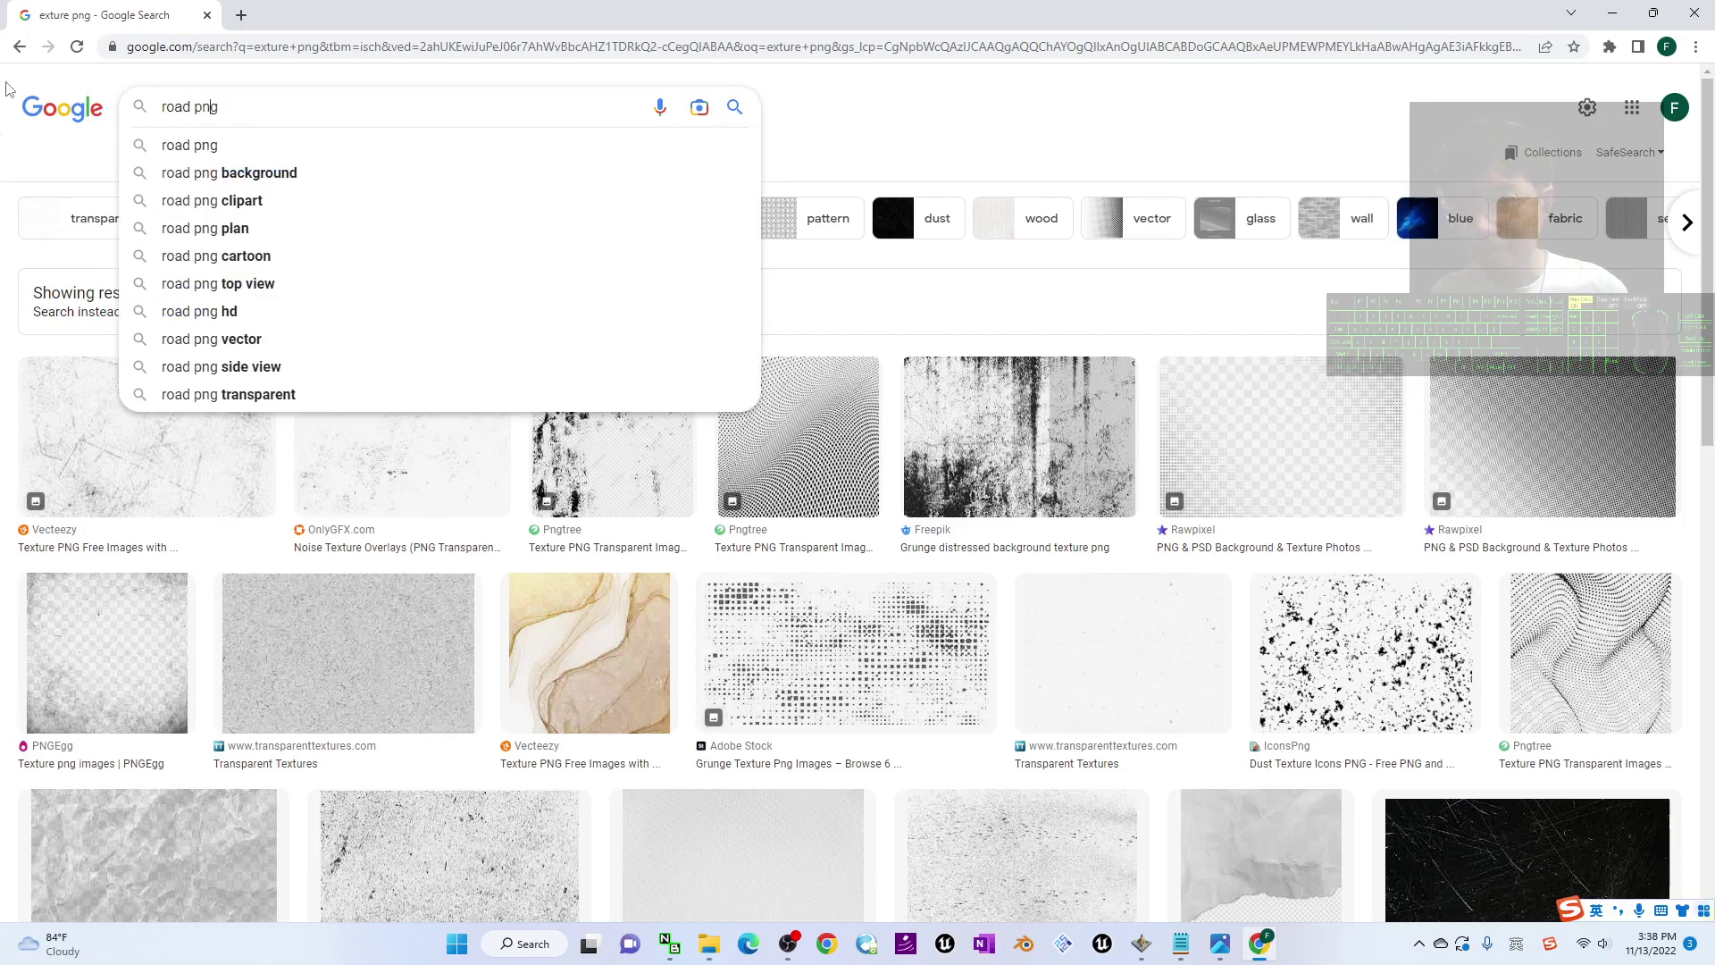
text(texture)
key(Return)
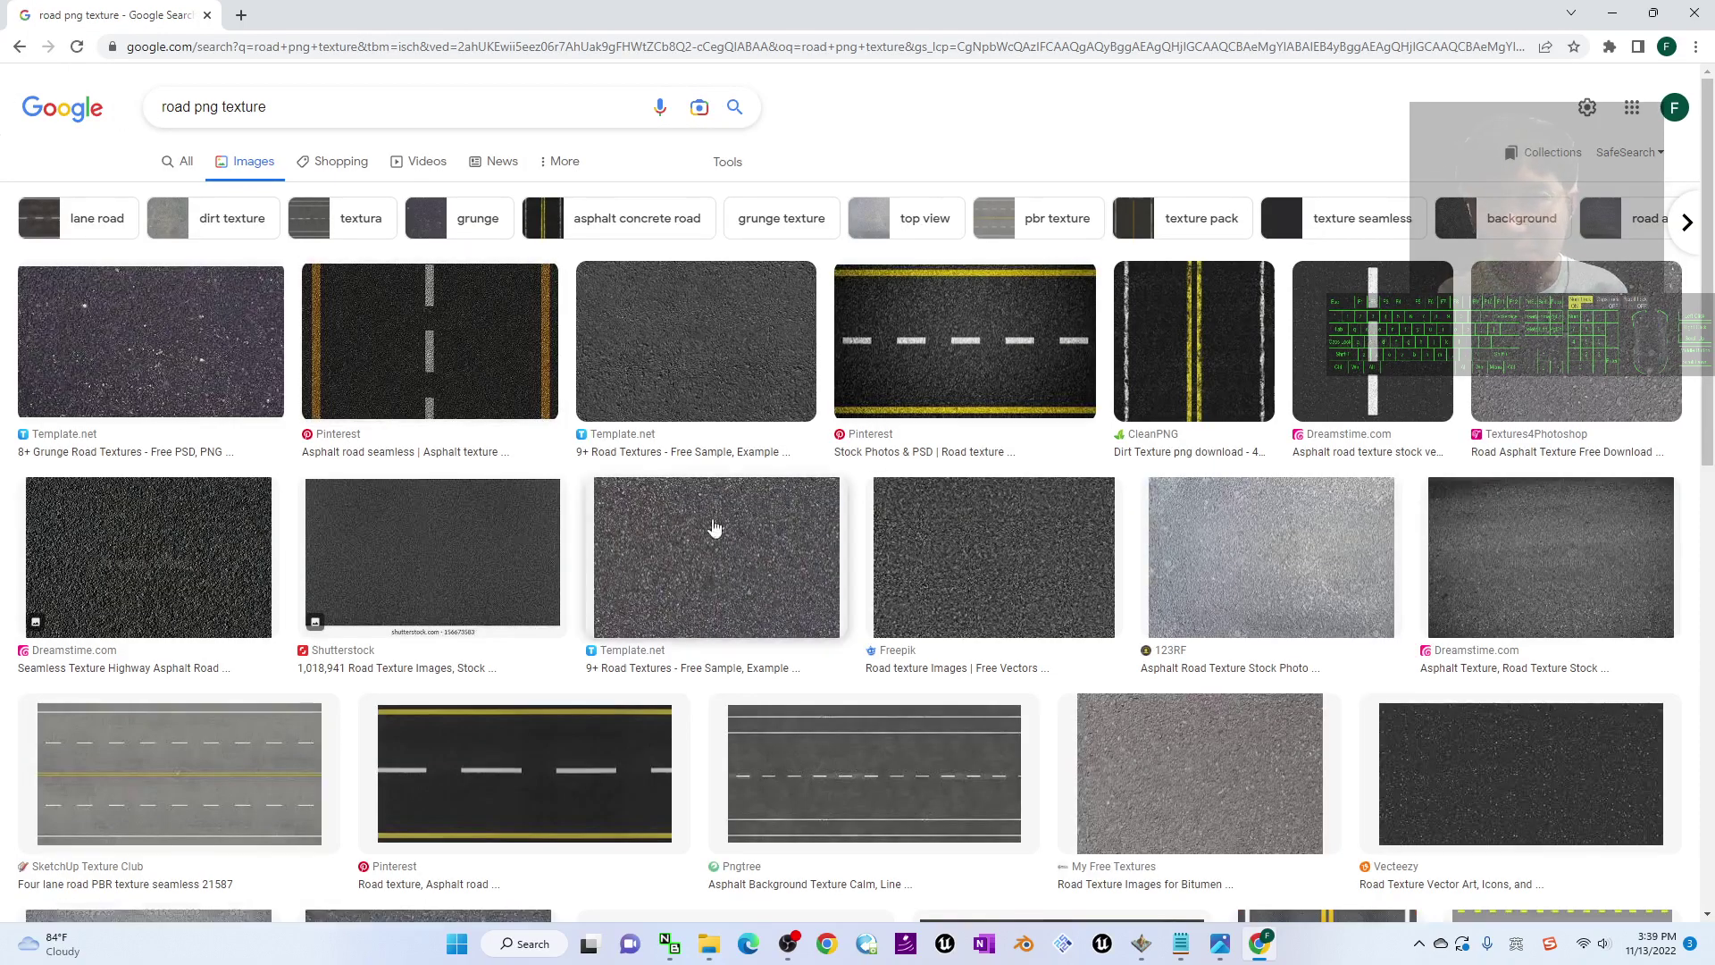
Step: Preview the related Pngtree image "Asphalt Texture PNG Transparent Images", check its save file type and cancel the save
click(134, 345)
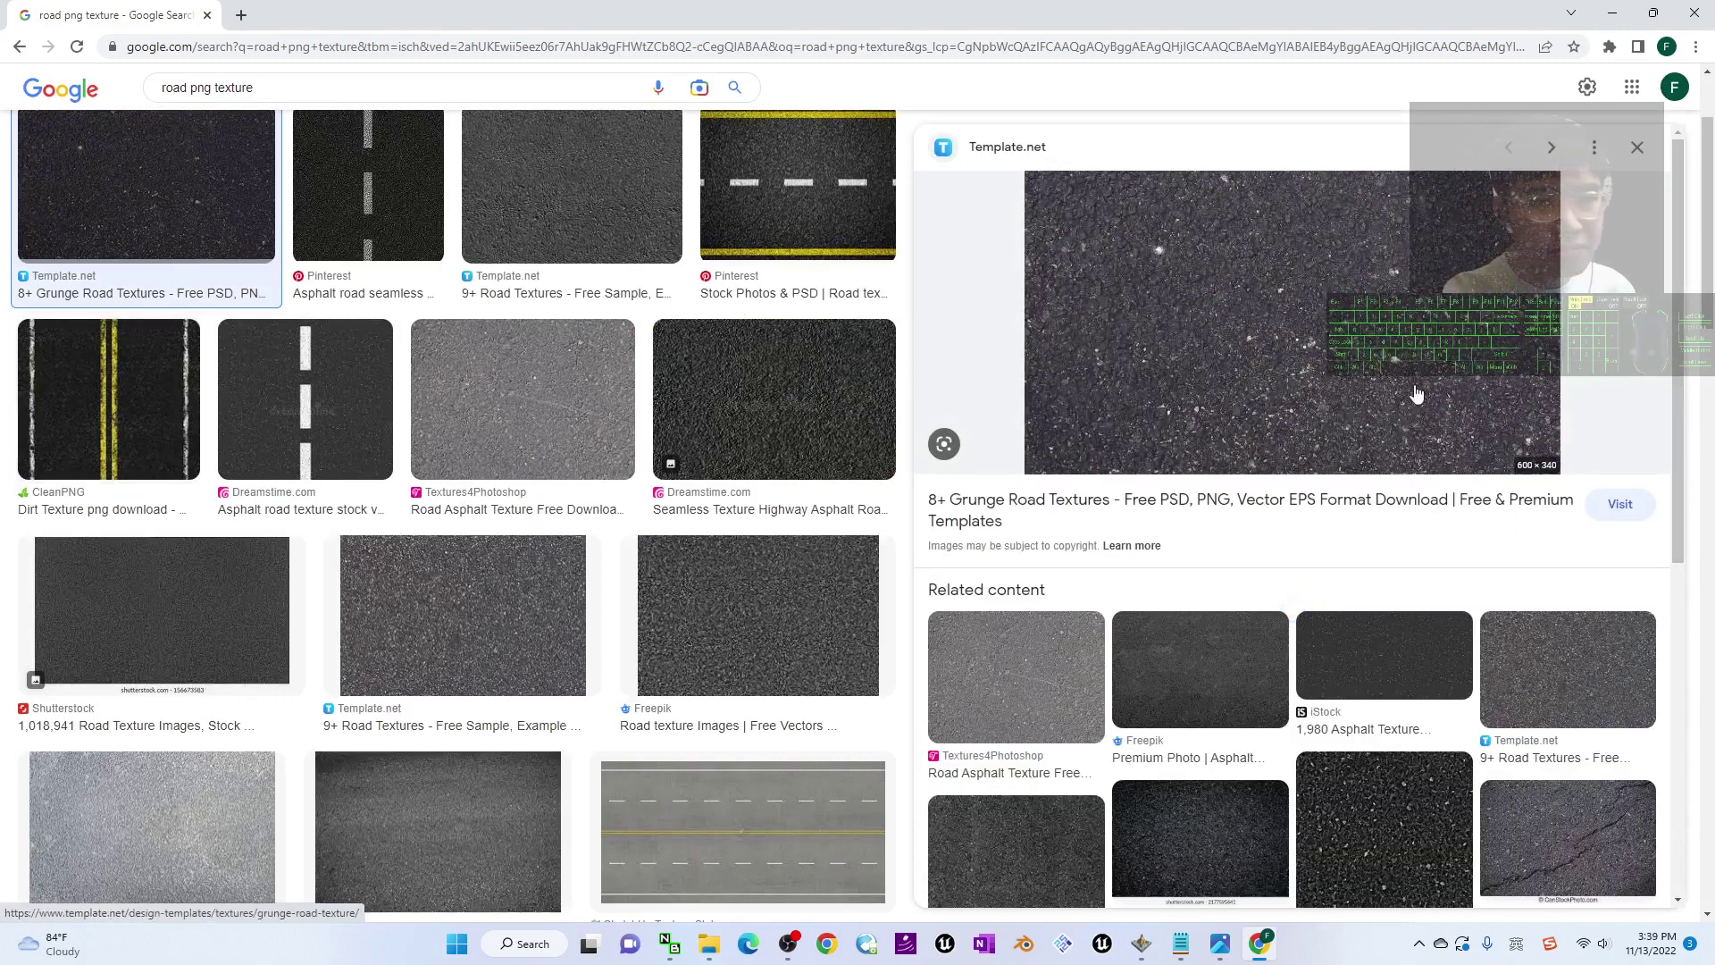
scroll(1415, 393, down, 5)
click(1384, 599)
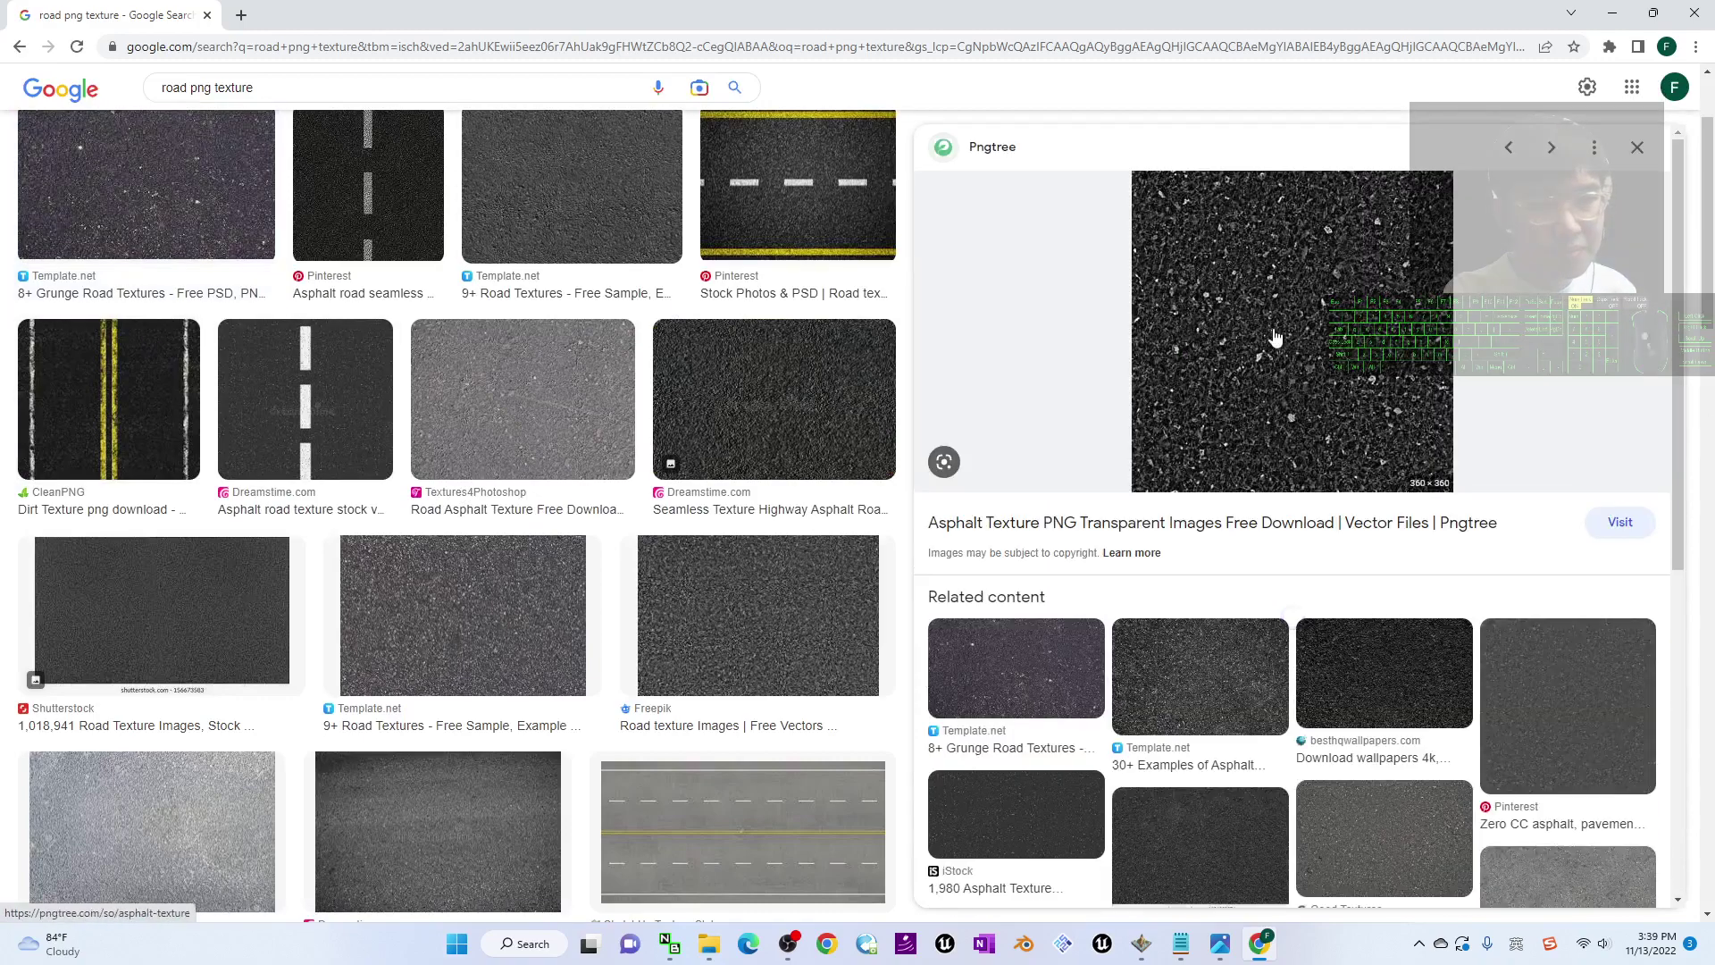
right_click(1254, 314)
click(1295, 494)
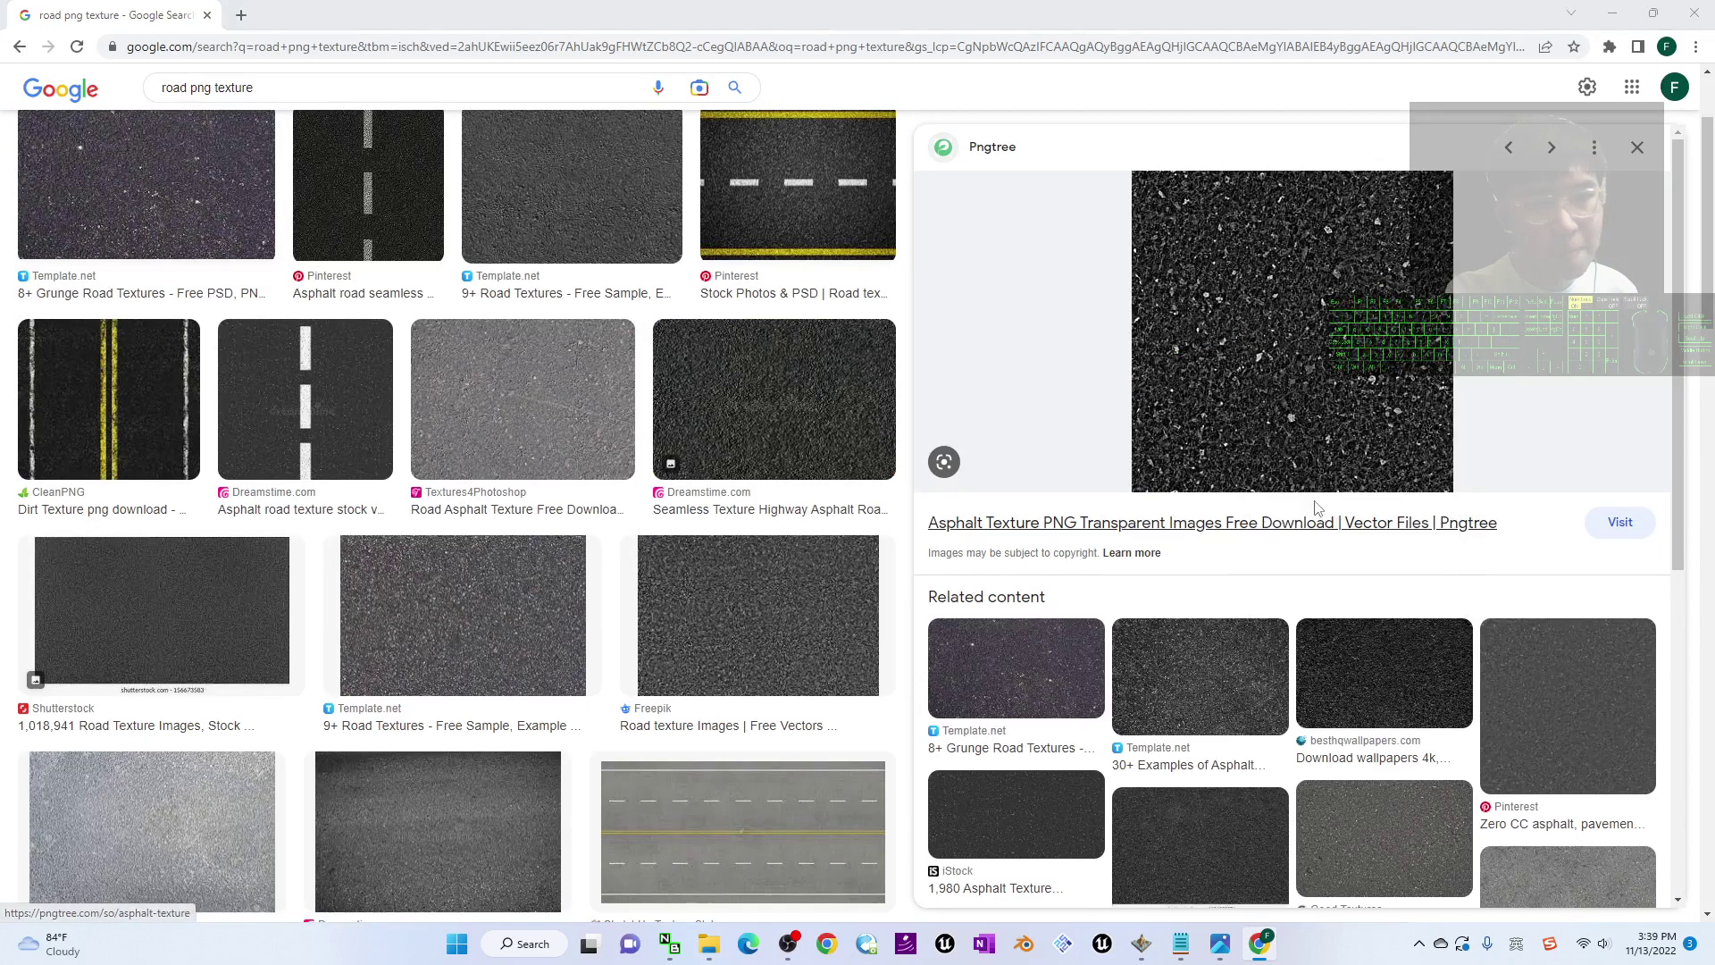
click(795, 451)
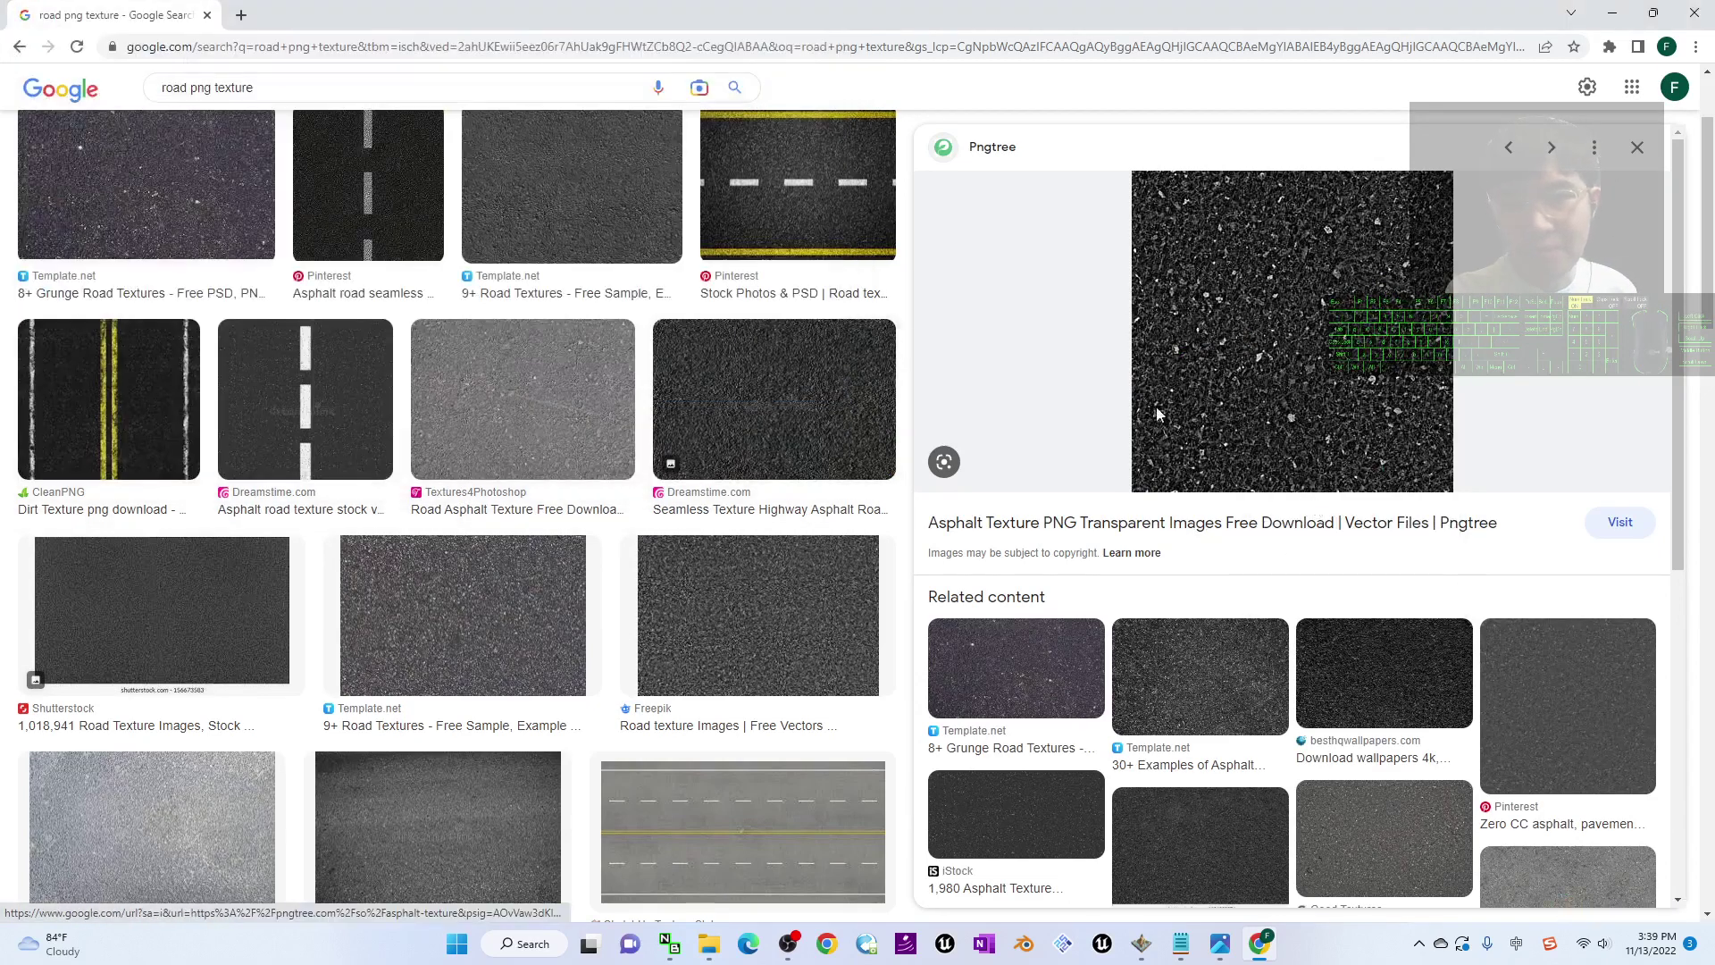
Step: Skim the remaining results, then shorten the image search query to "road texture" and run it
scroll(389, 415, up, 3)
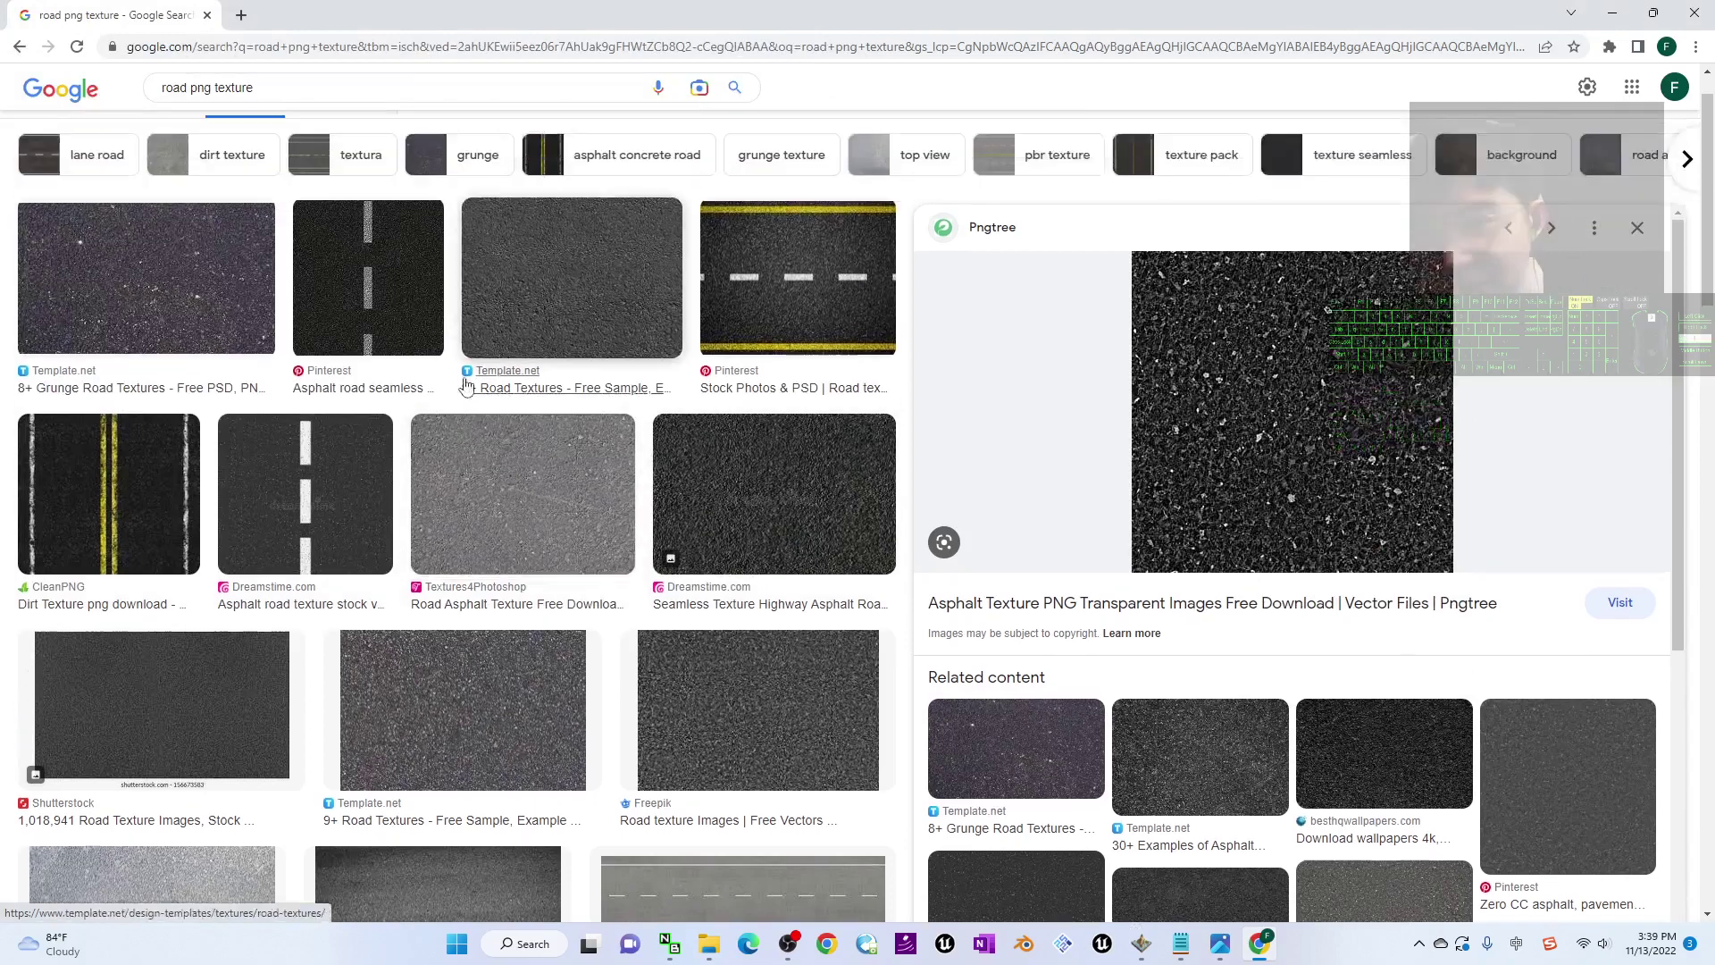
scroll(389, 409, down, 10)
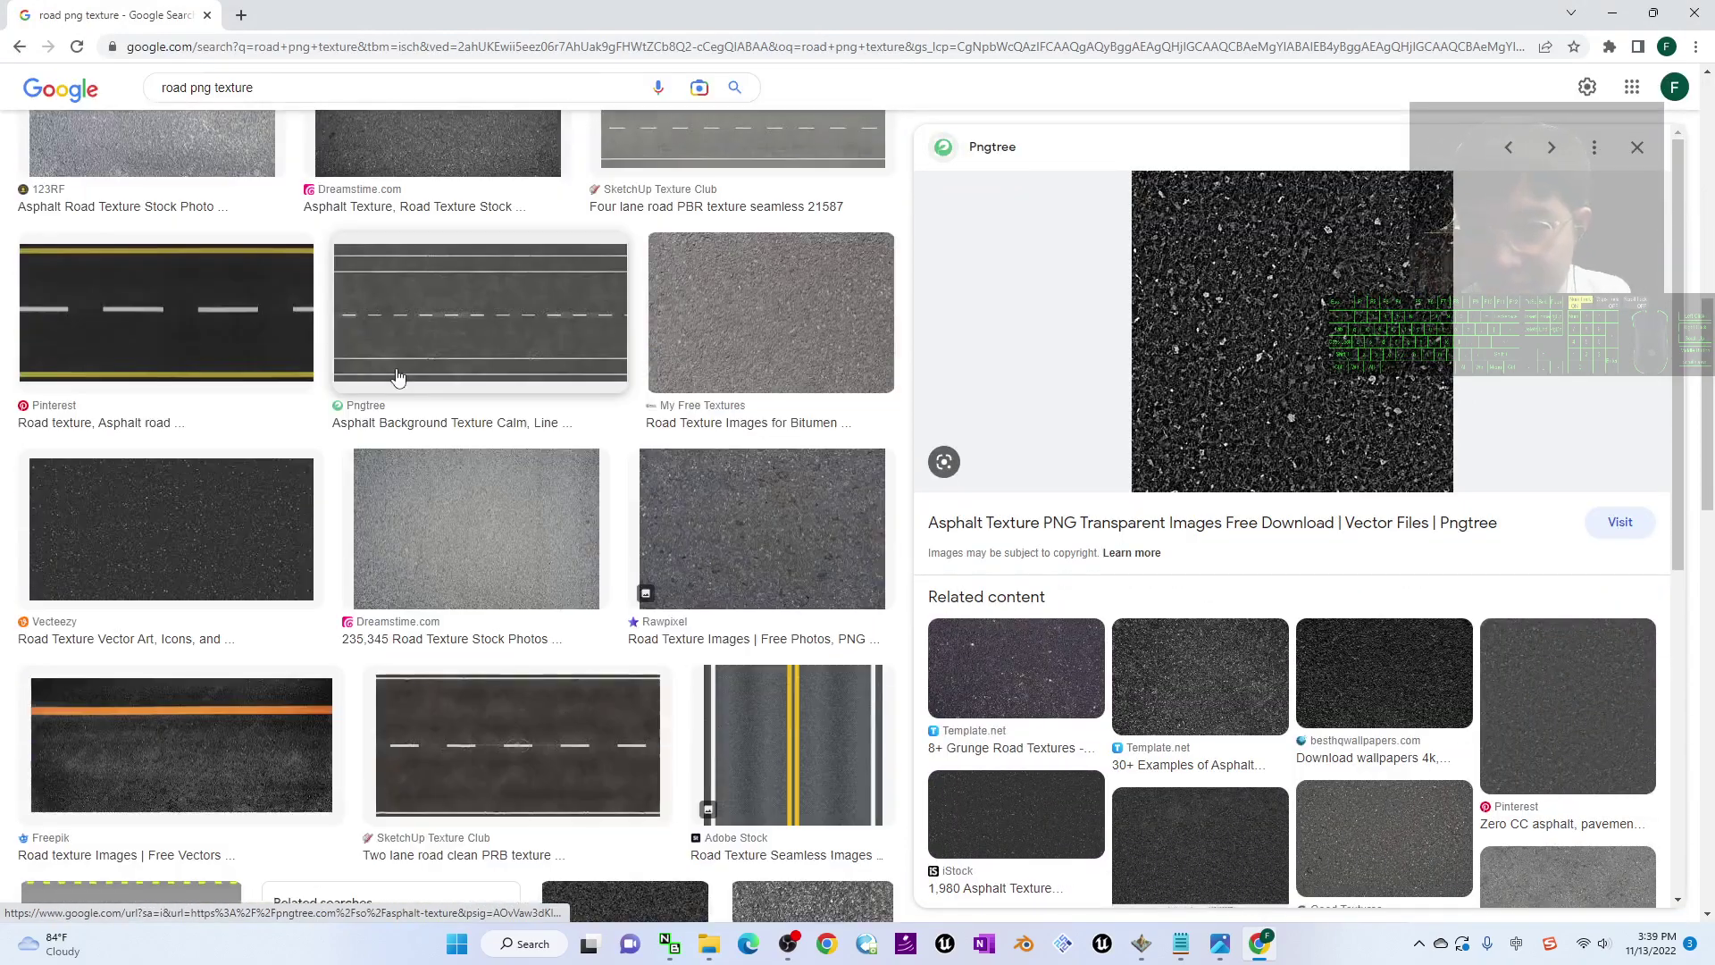
scroll(276, 286, up, 7)
scroll(275, 286, up, 5)
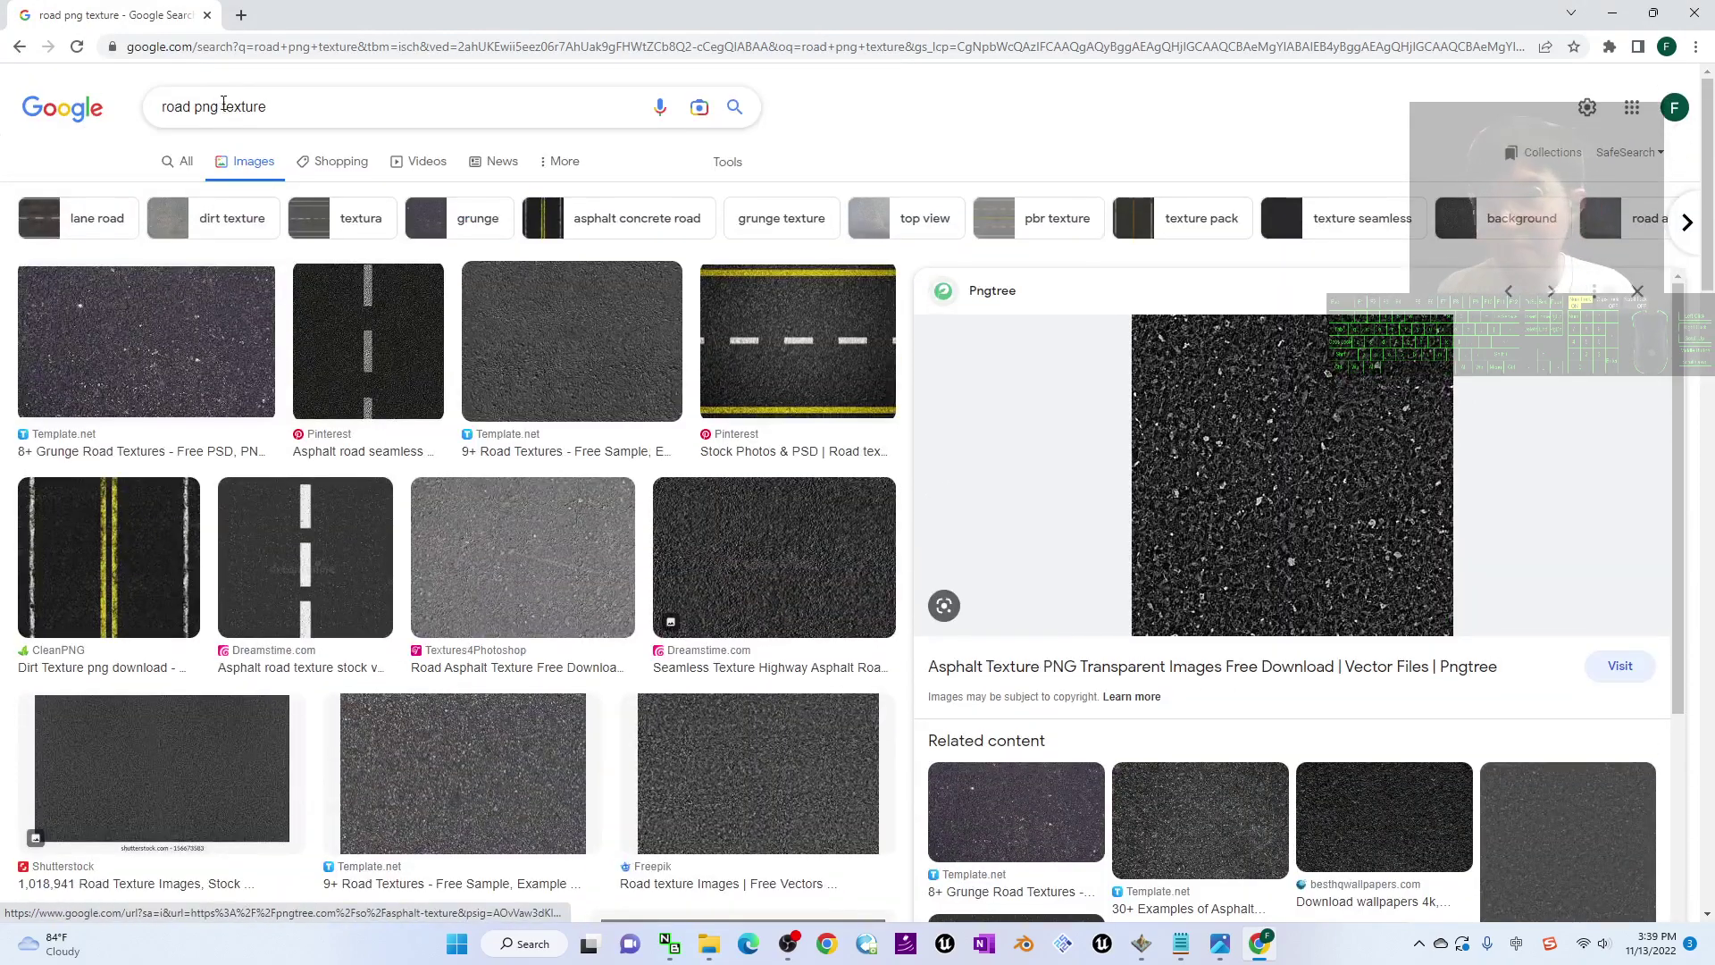
double_click(209, 106)
key(BackSpace)
key(Return)
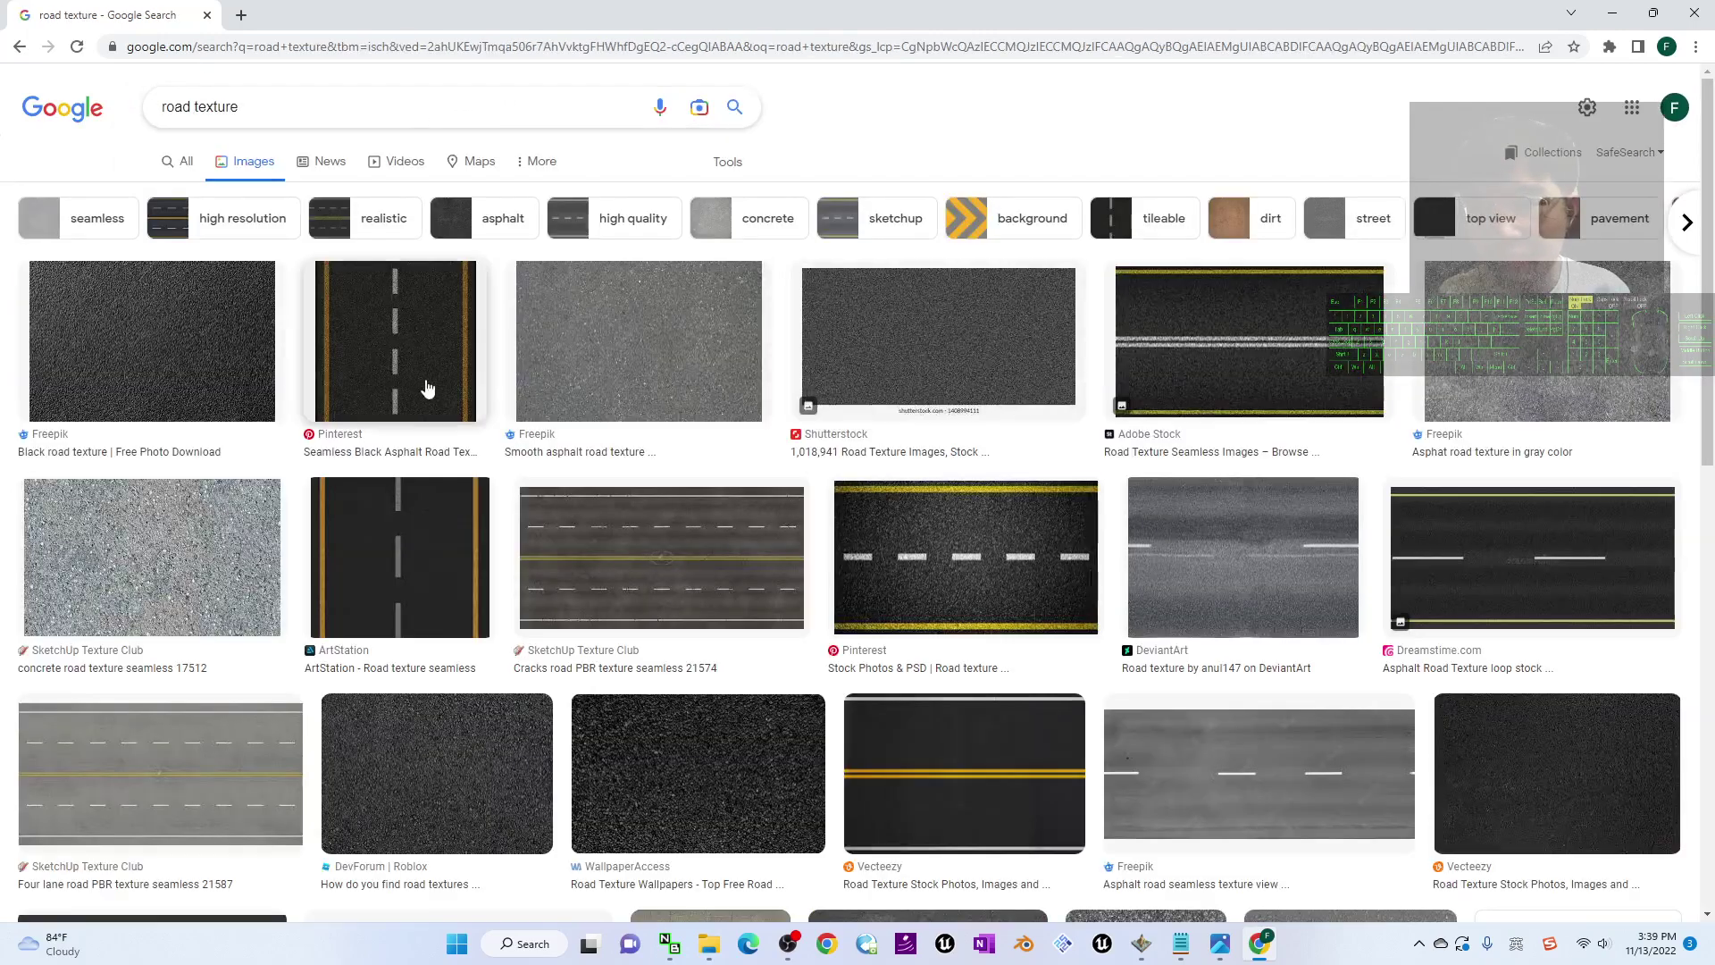
Step: Preview the asphalt image "Week 6: Refining Road Textures and Comp", check its save file type and cancel the save
scroll(601, 393, down, 7)
click(1145, 366)
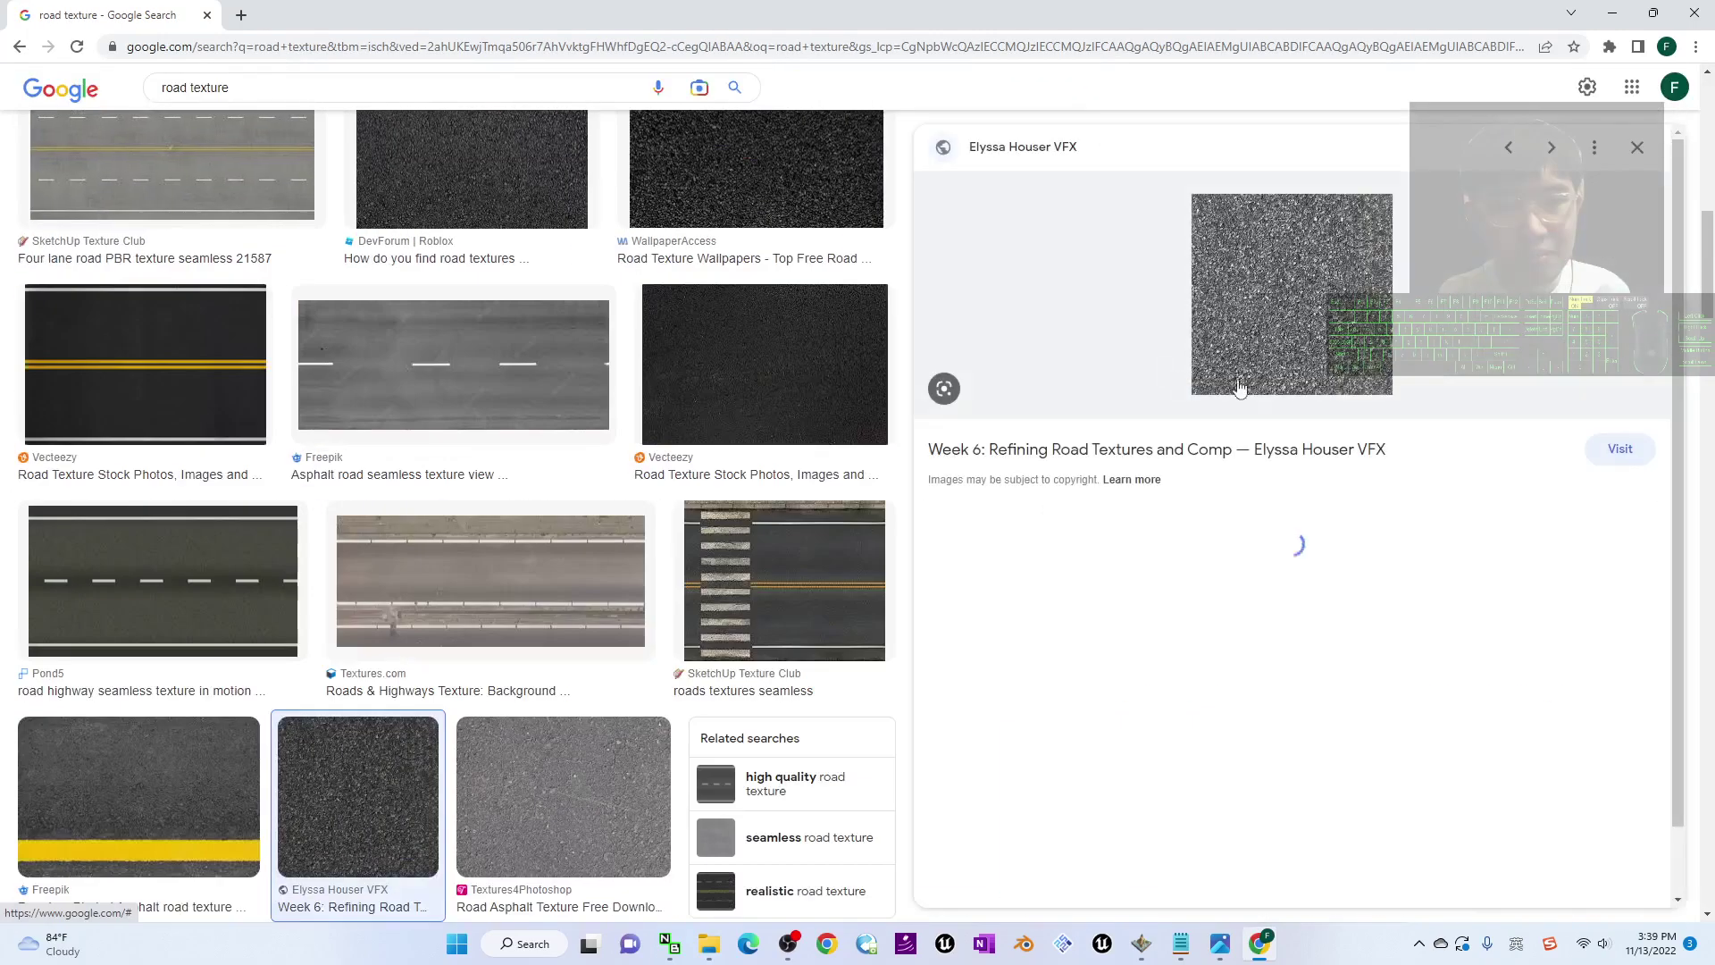
right_click(1319, 305)
click(1387, 491)
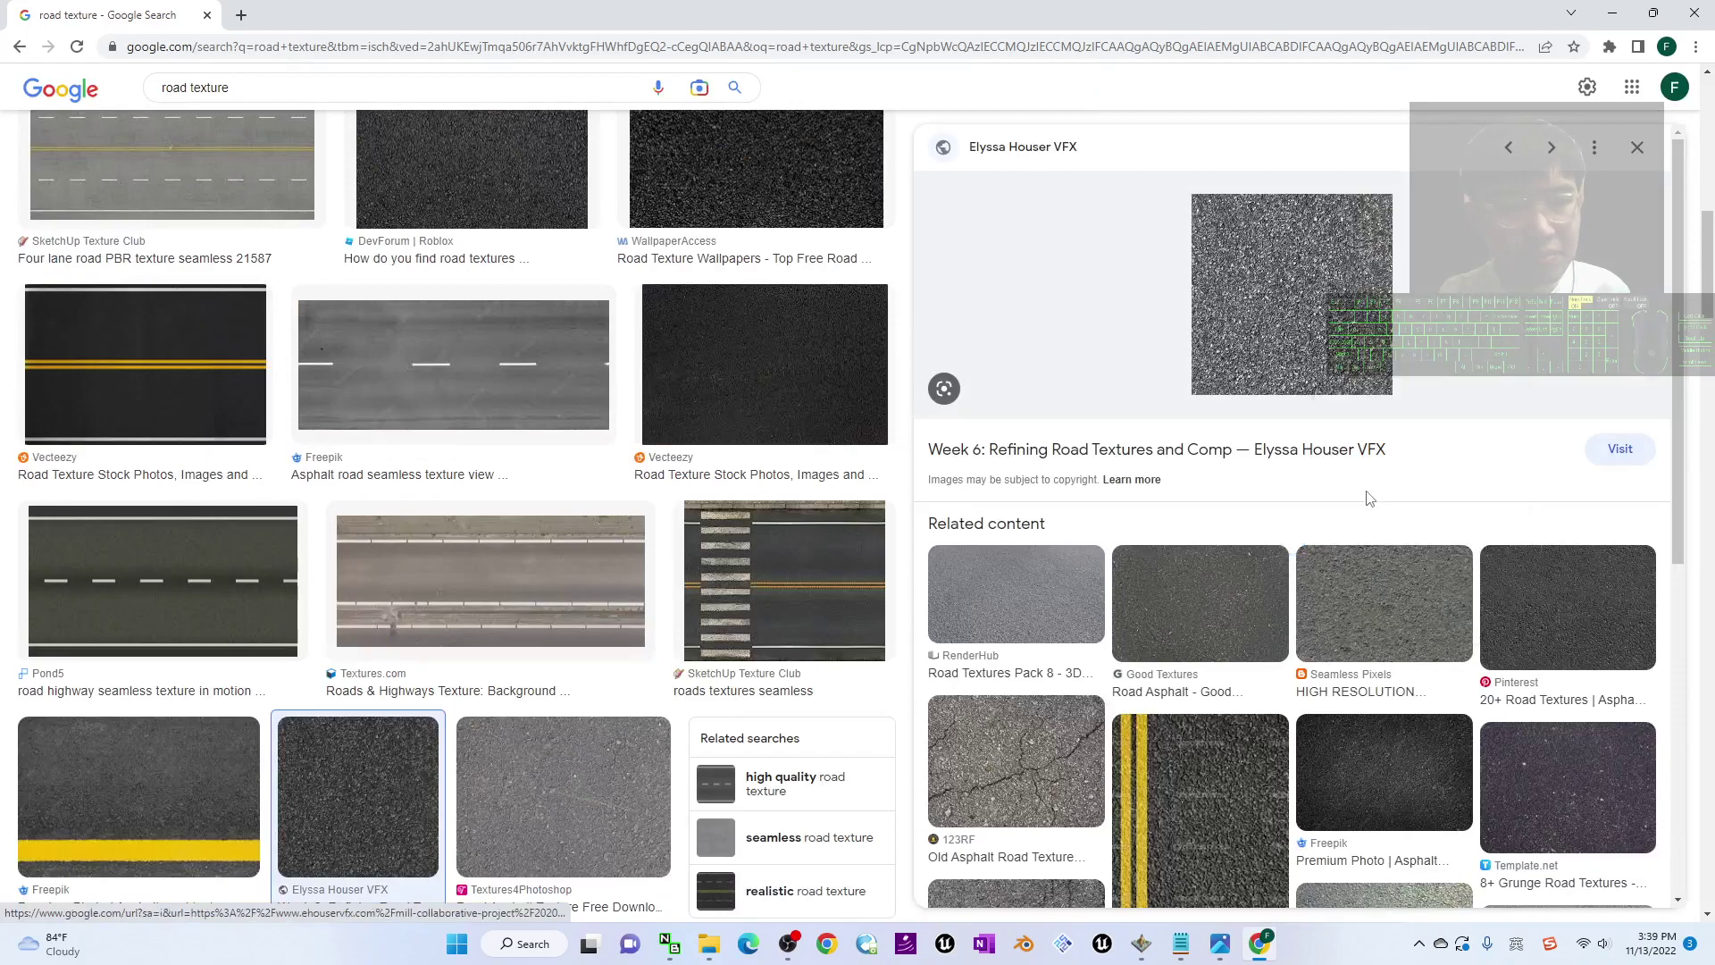
click(795, 452)
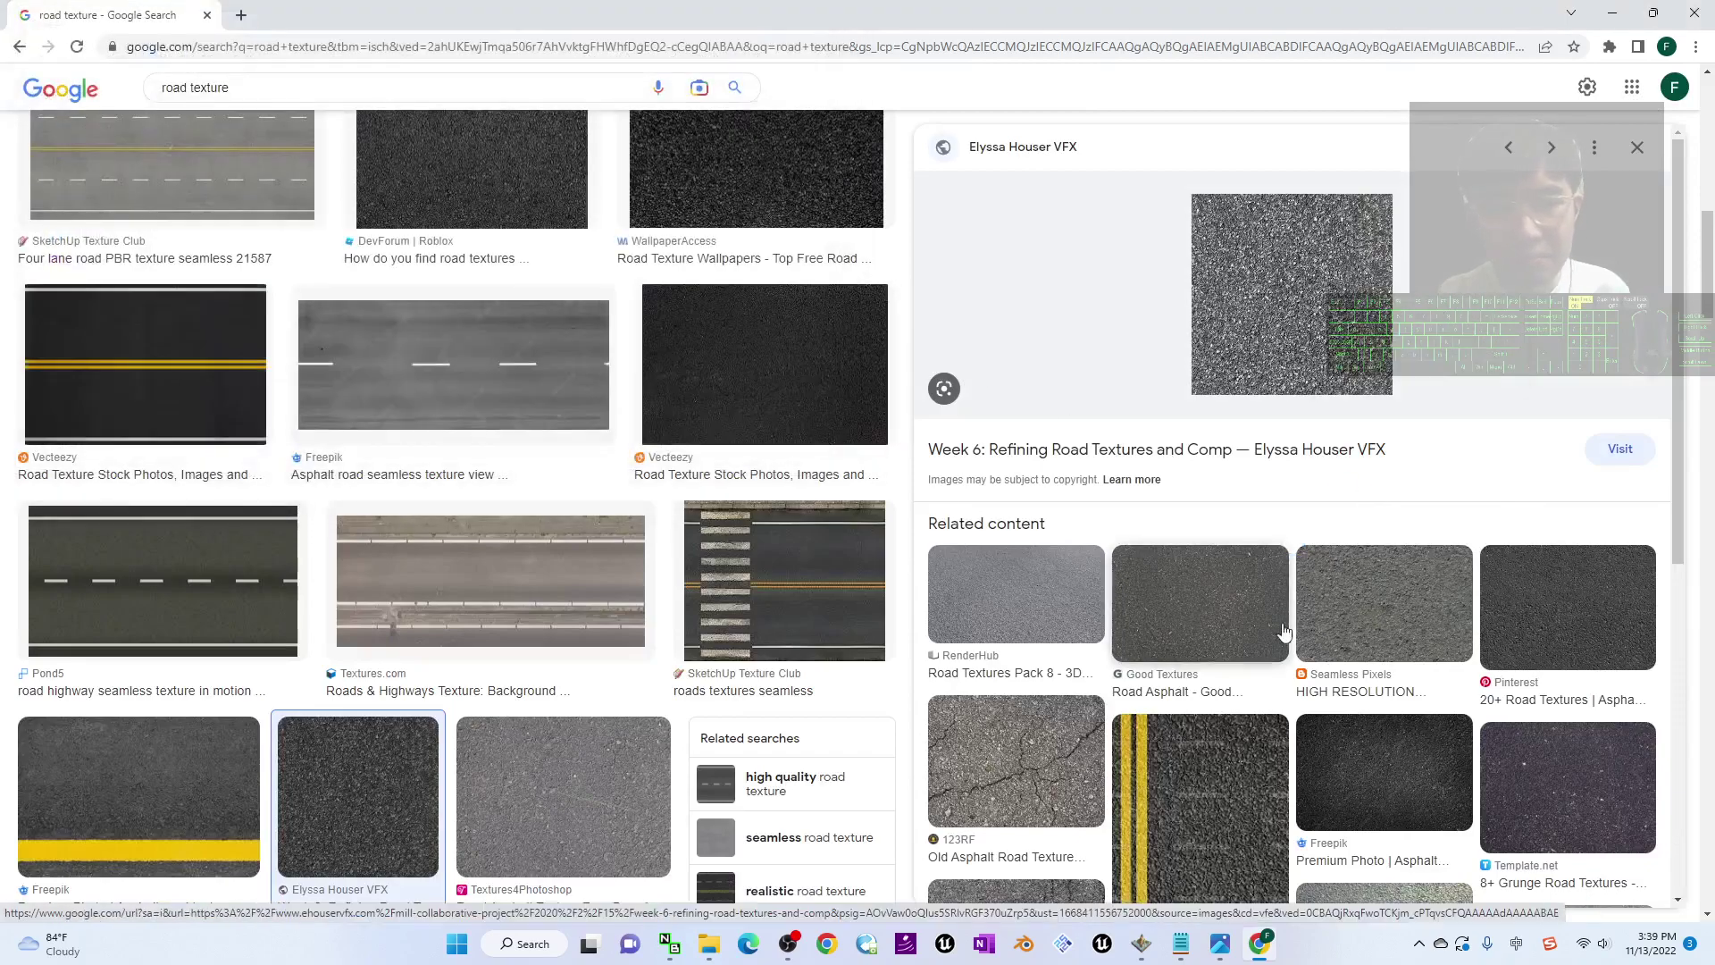
Step: Preview the DevForum Roblox image "How do you find road textures?", check its save file type and cancel the save
scroll(475, 353, up, 7)
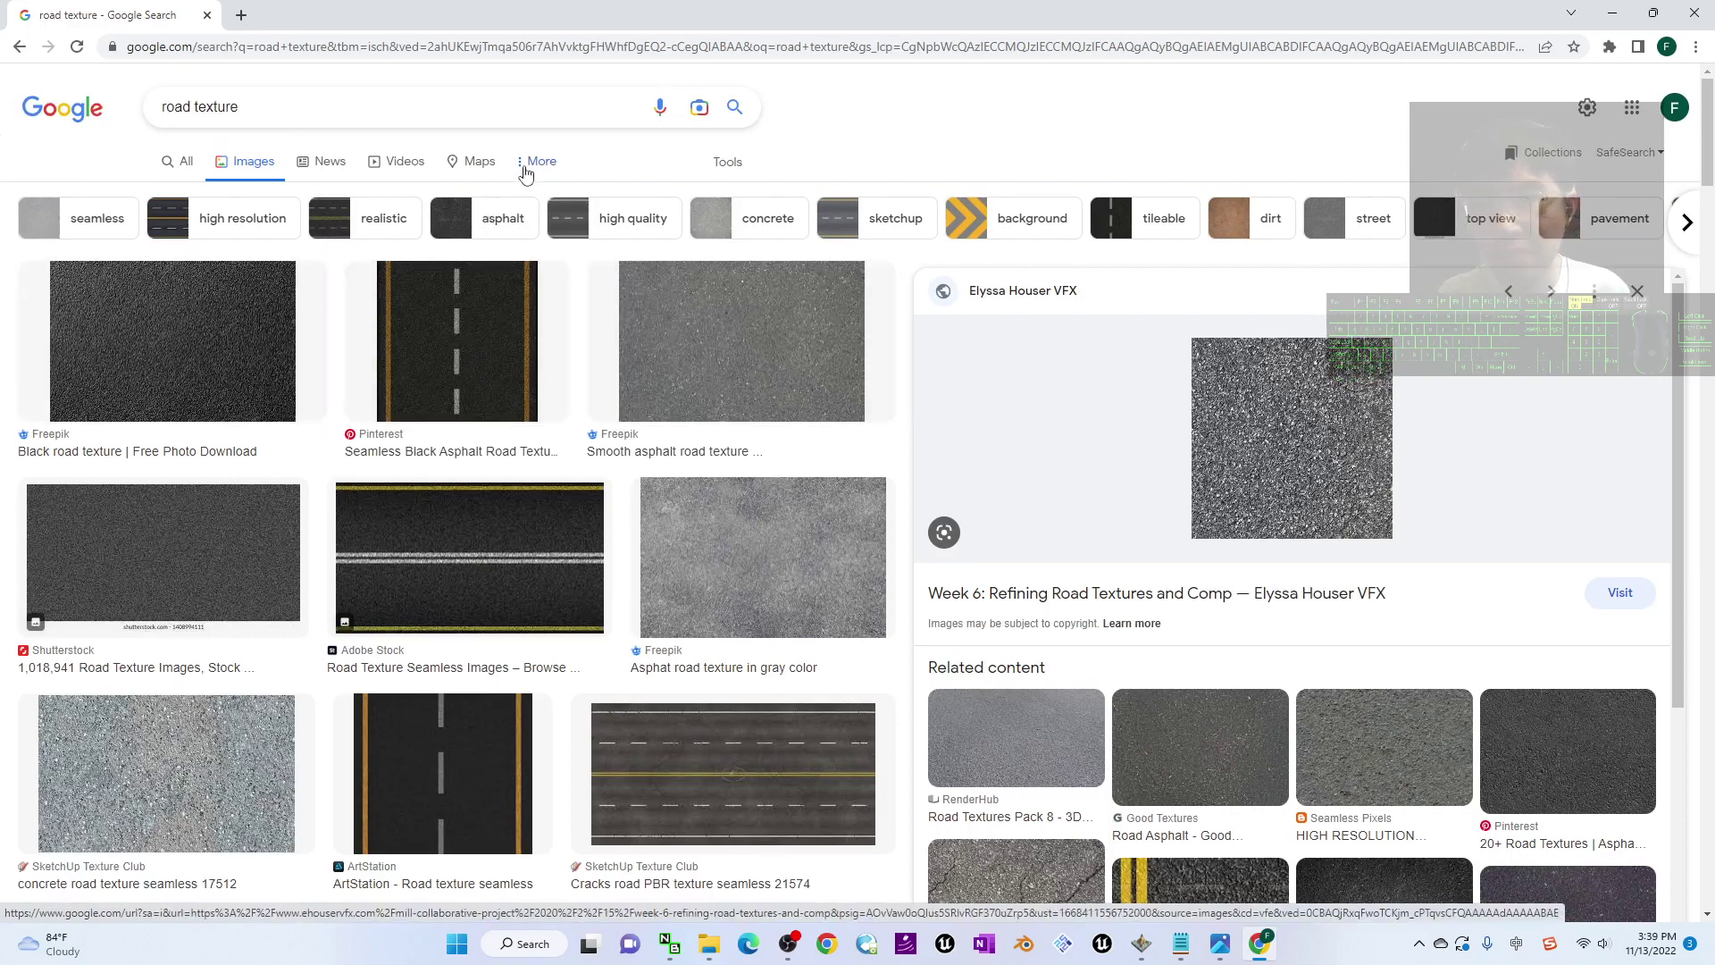
scroll(525, 174, down, 8)
click(497, 383)
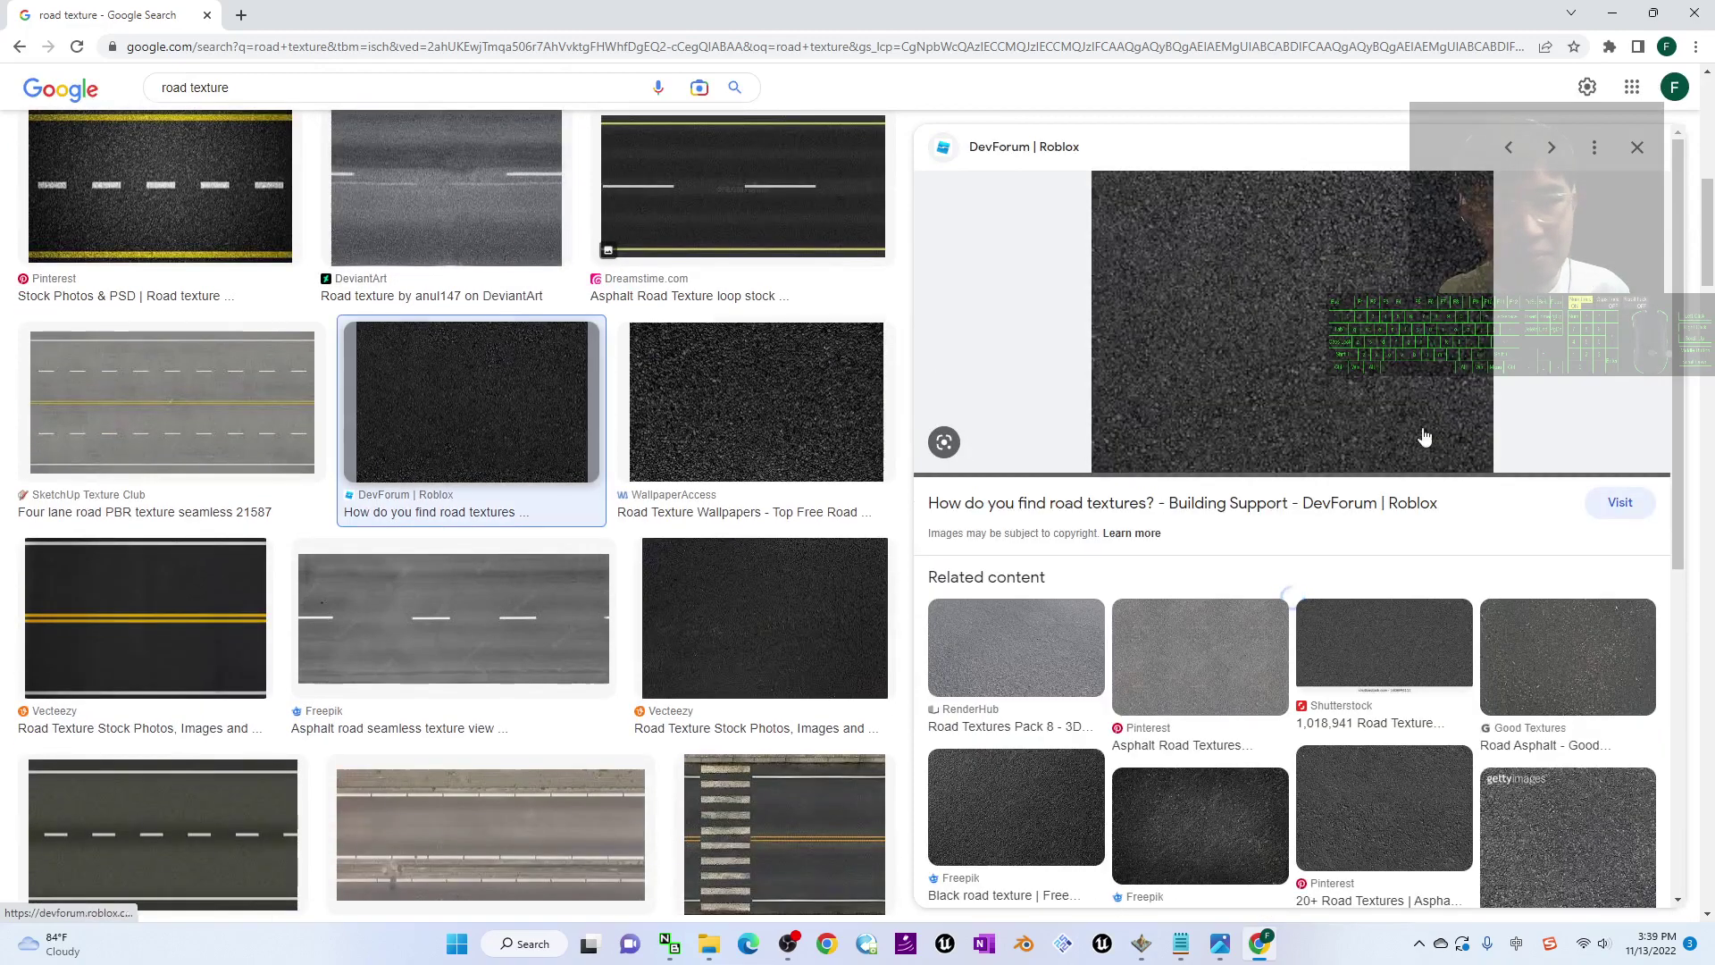
right_click(1295, 259)
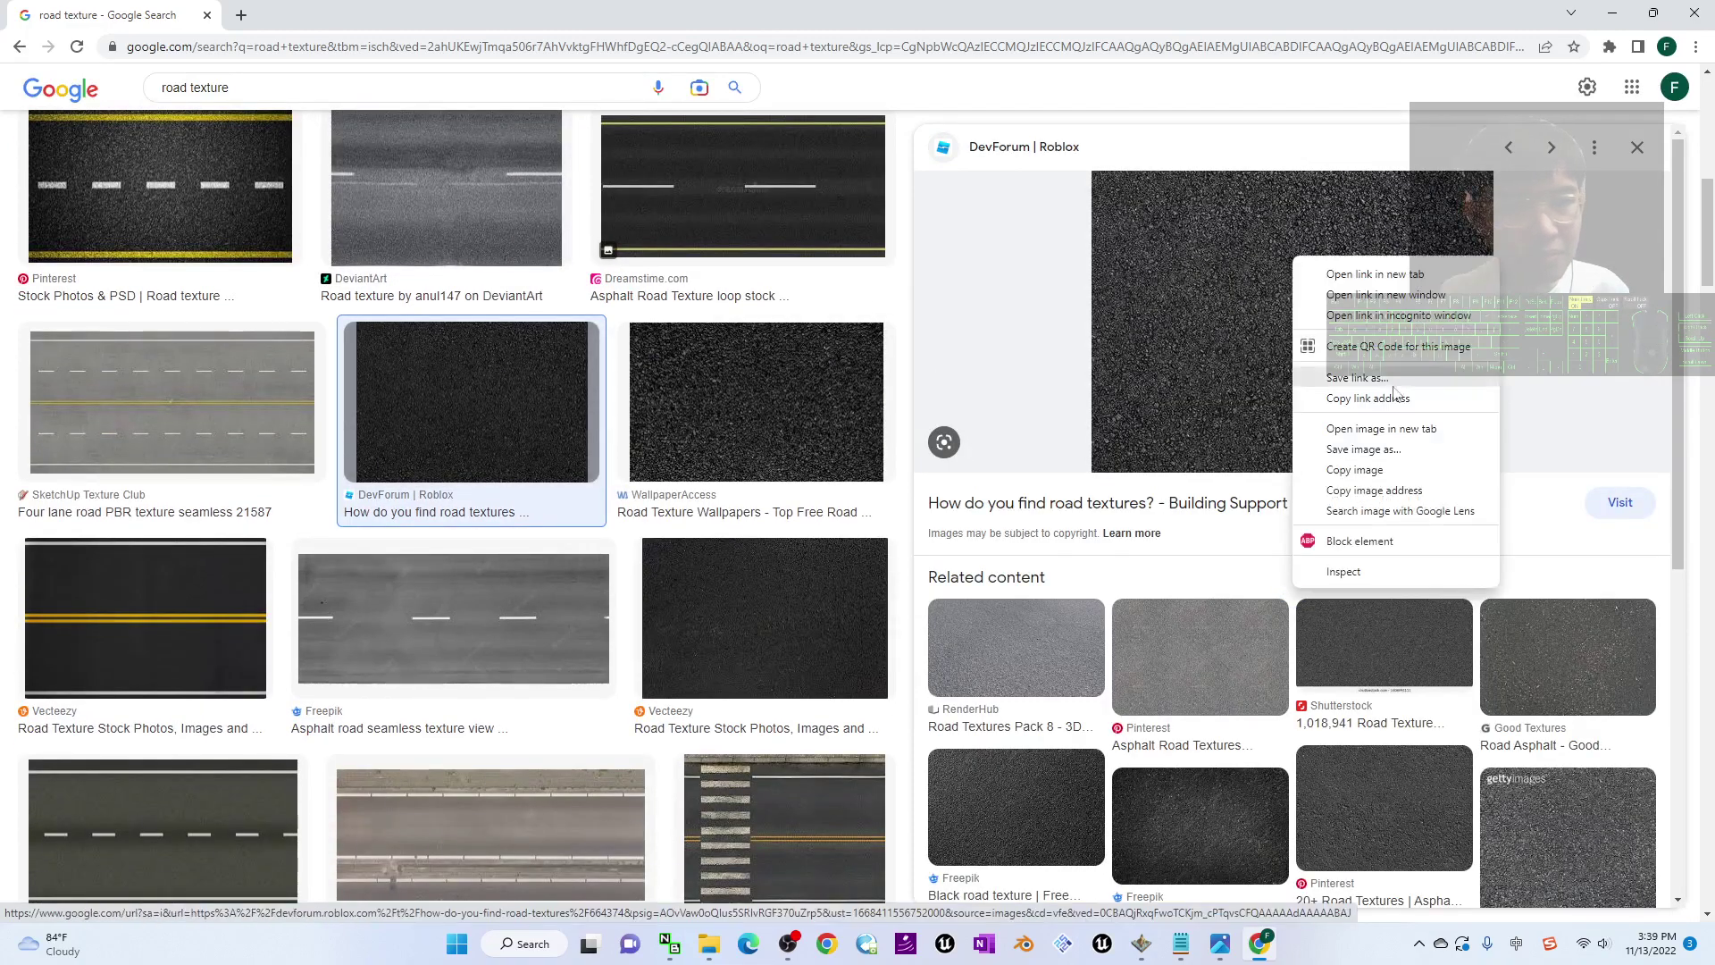
click(1364, 450)
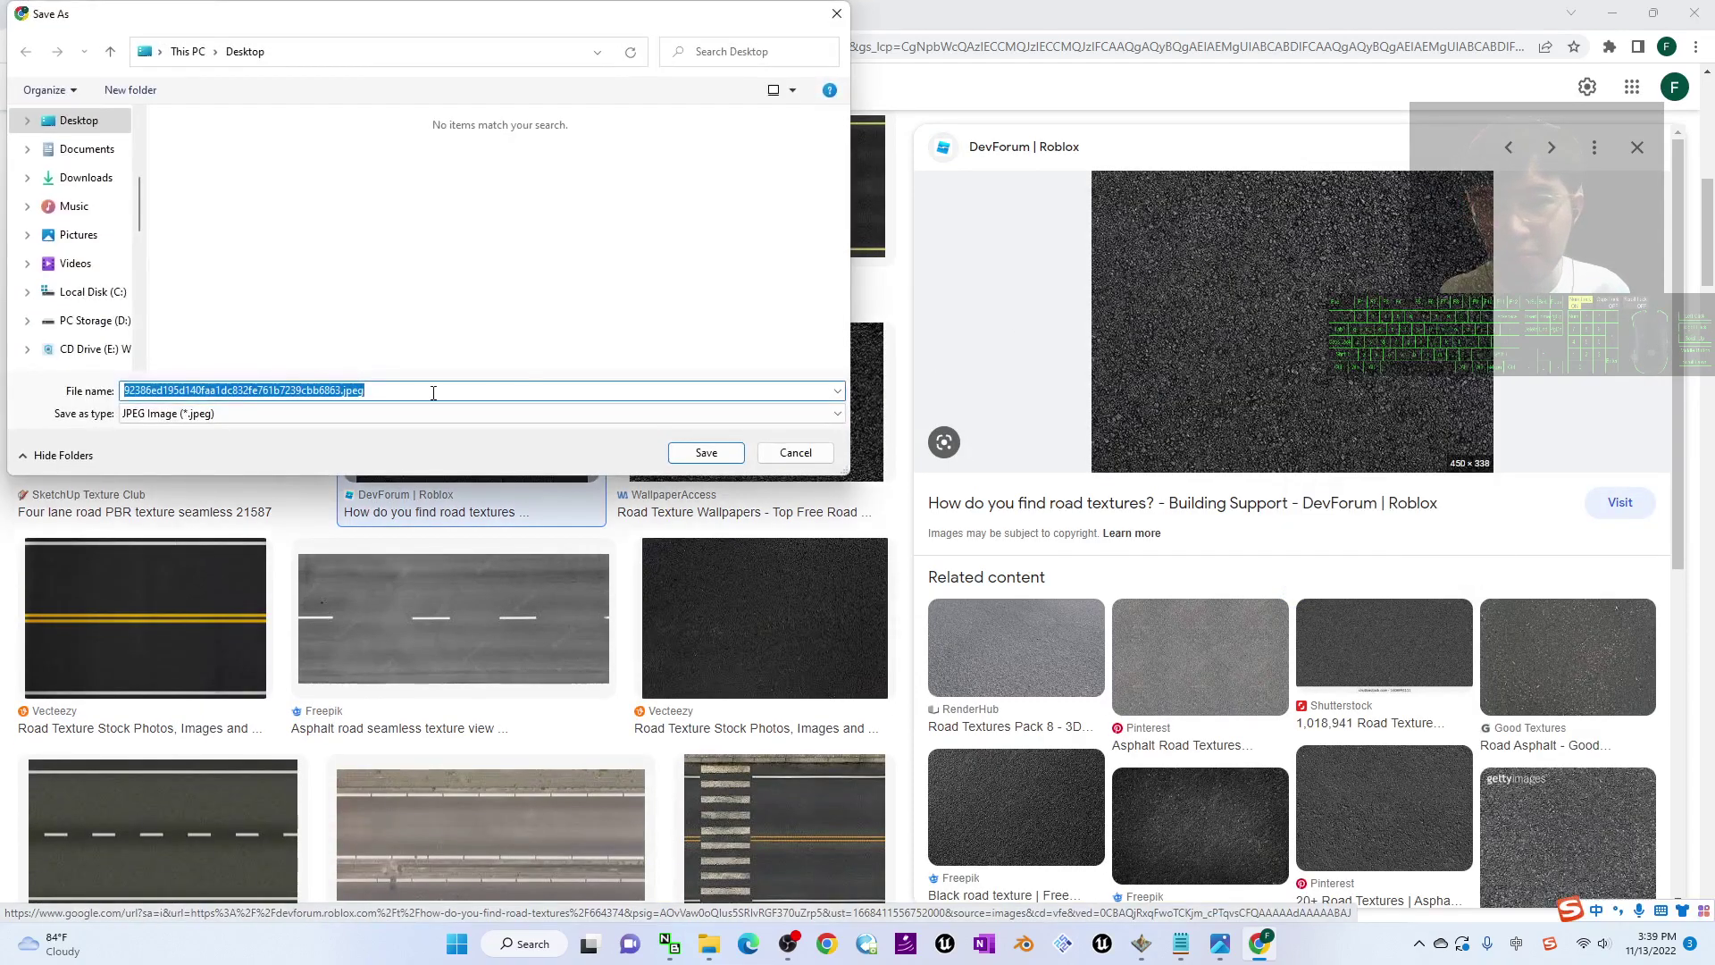
click(799, 457)
Step: Preview the Freepik image "Black road texture", check its available save file types and cancel the save
scroll(447, 382, up, 8)
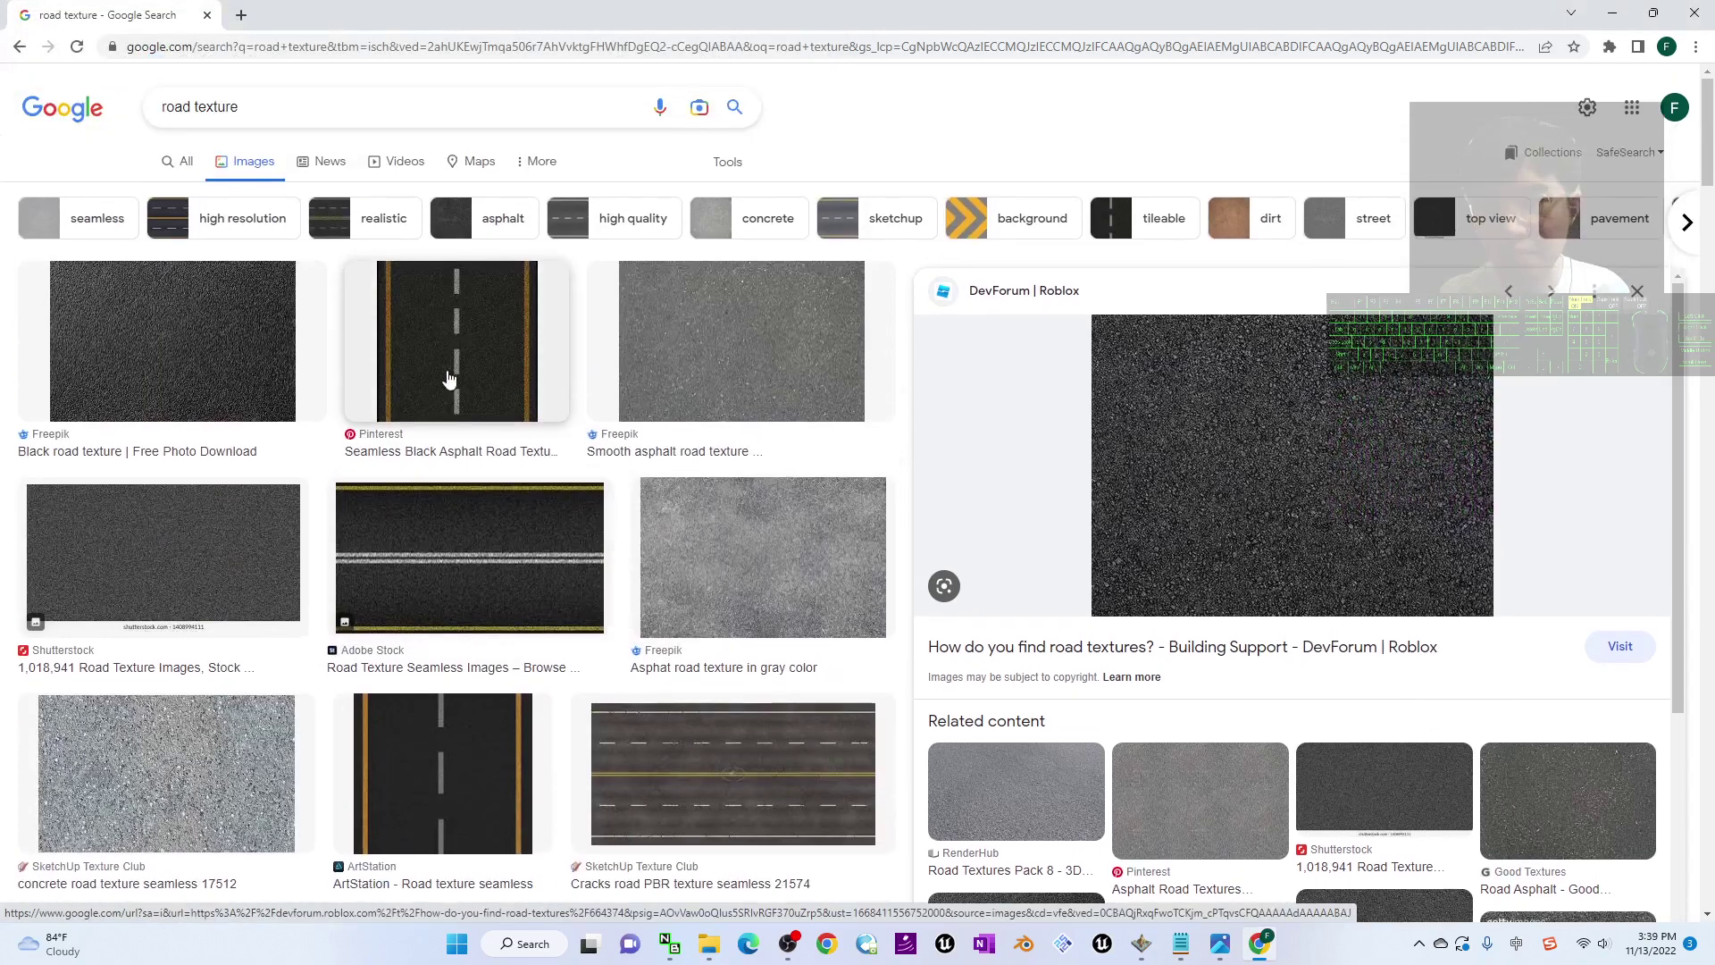
click(249, 322)
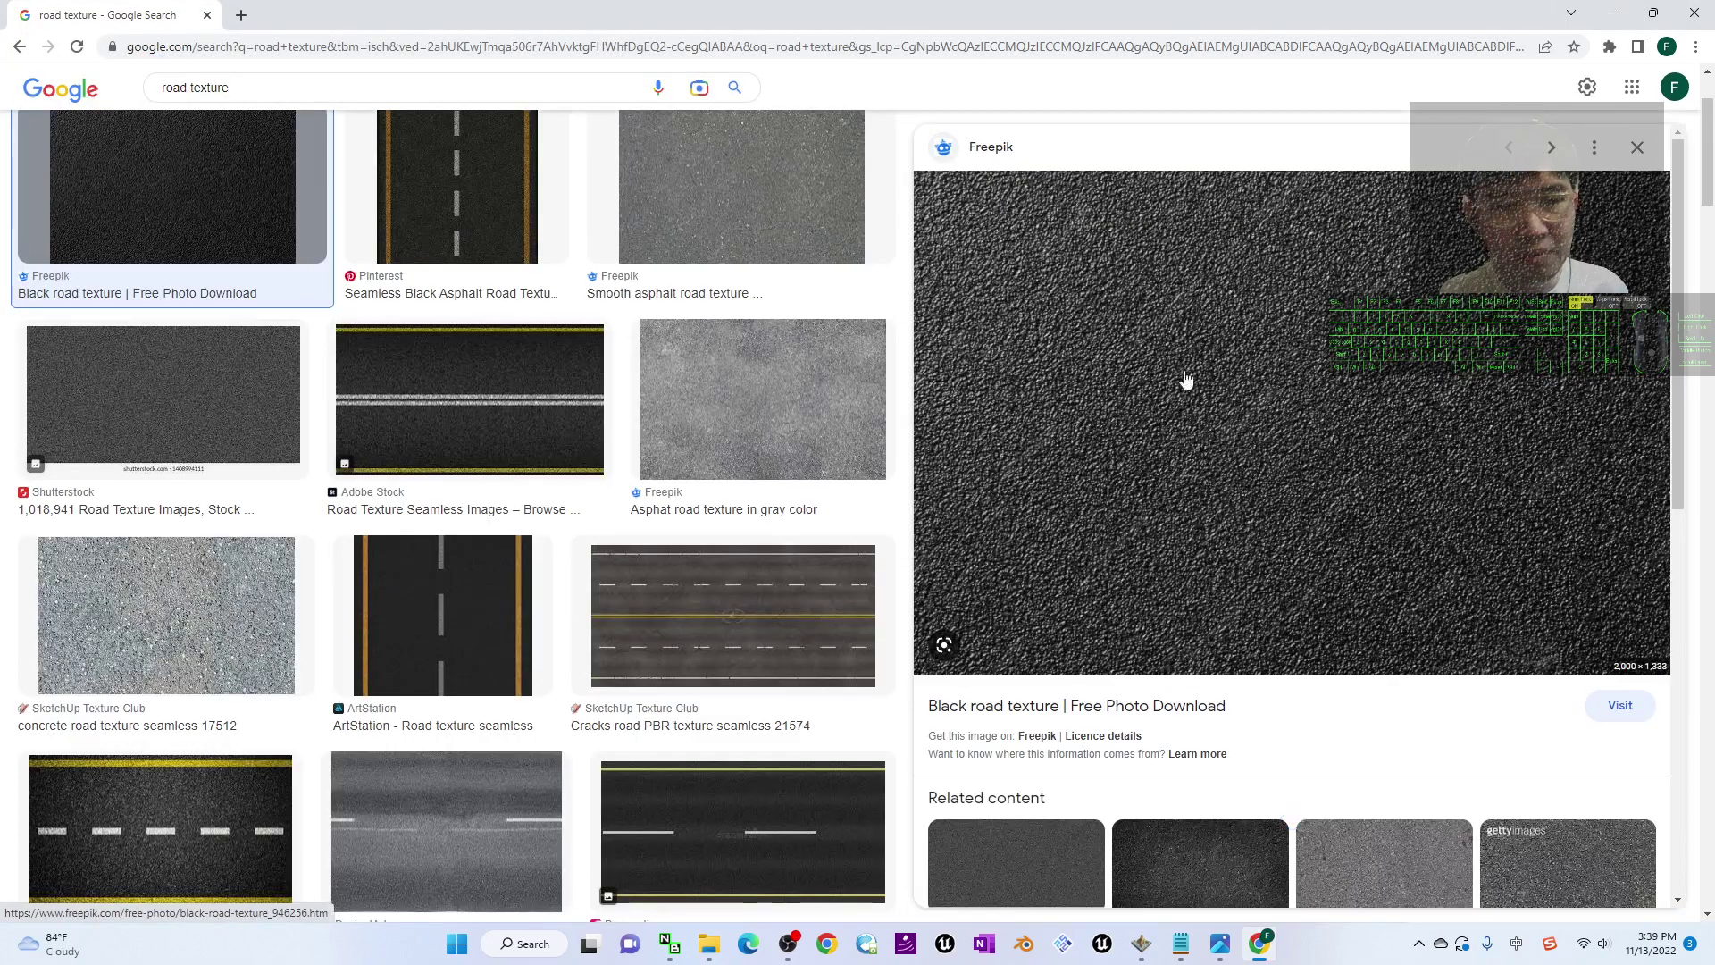
right_click(1180, 371)
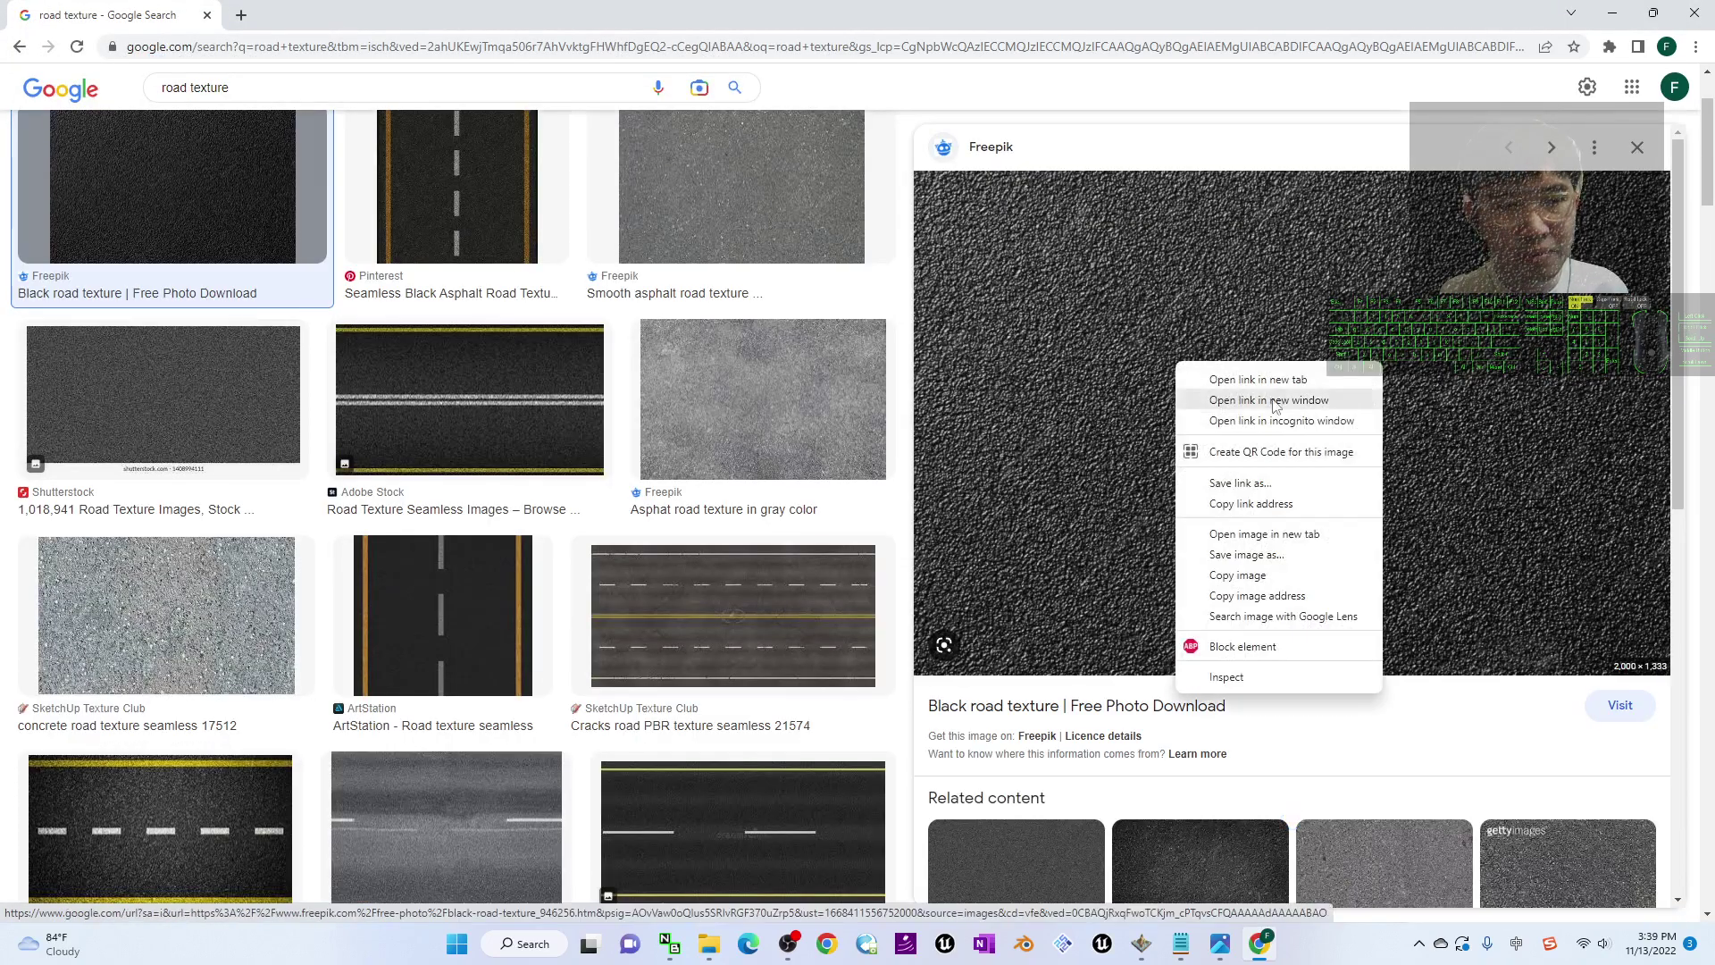
click(1280, 565)
click(279, 413)
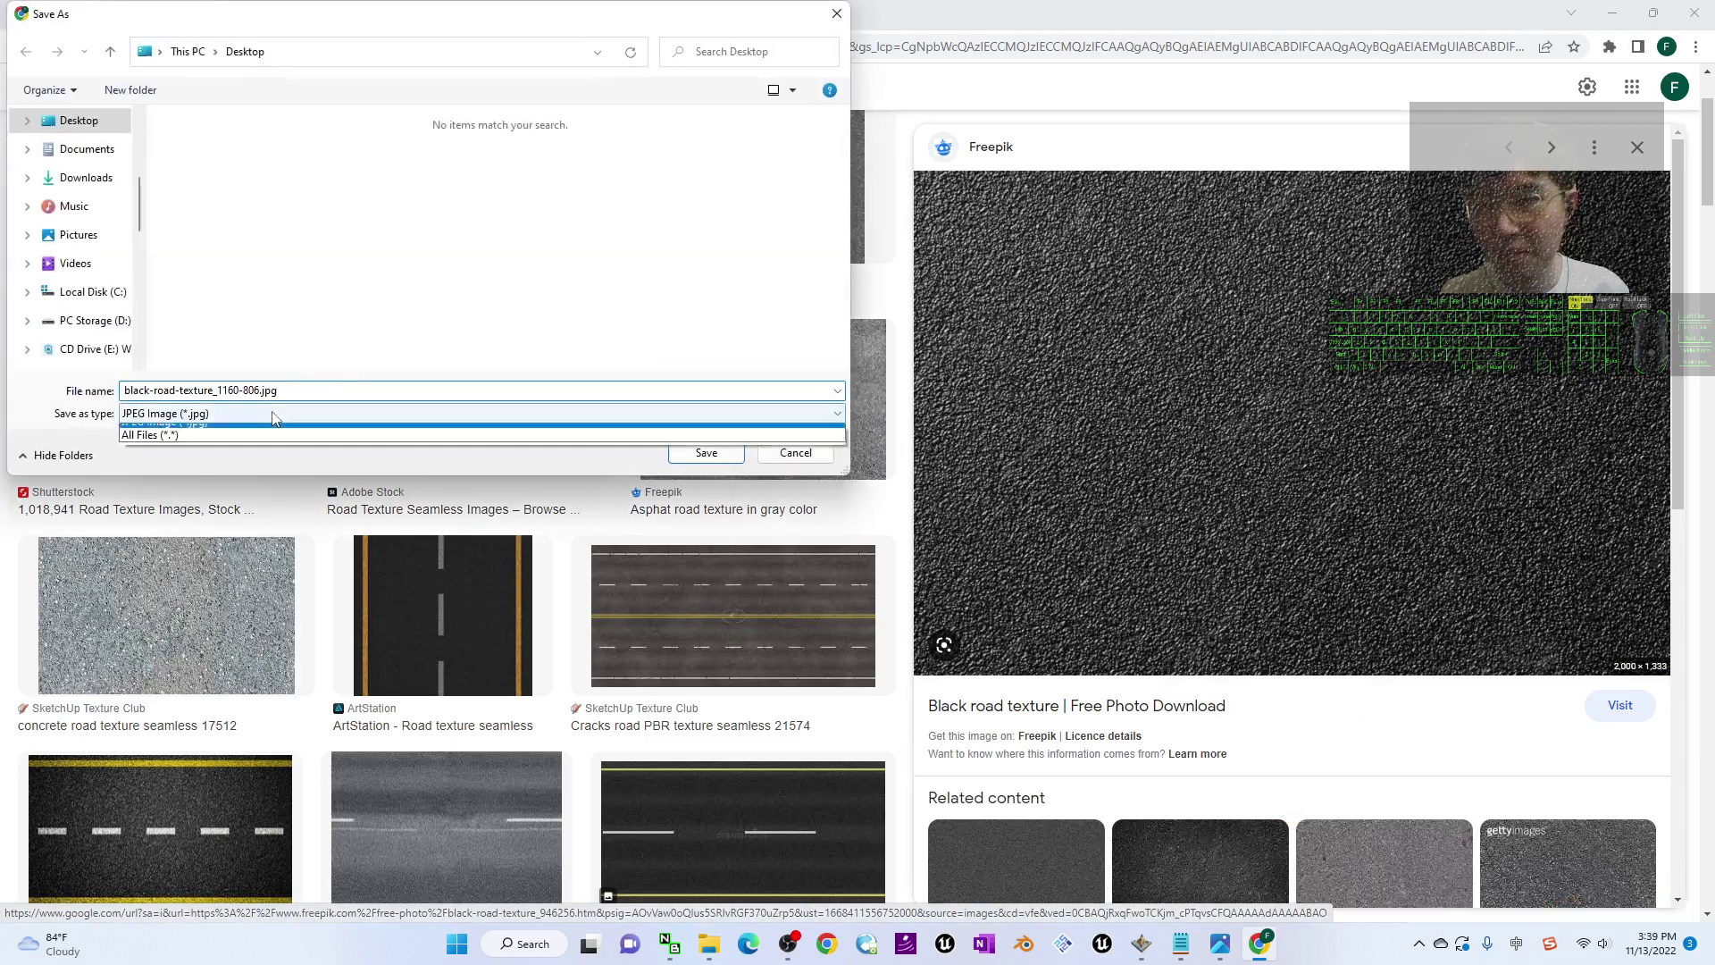
click(229, 432)
click(777, 453)
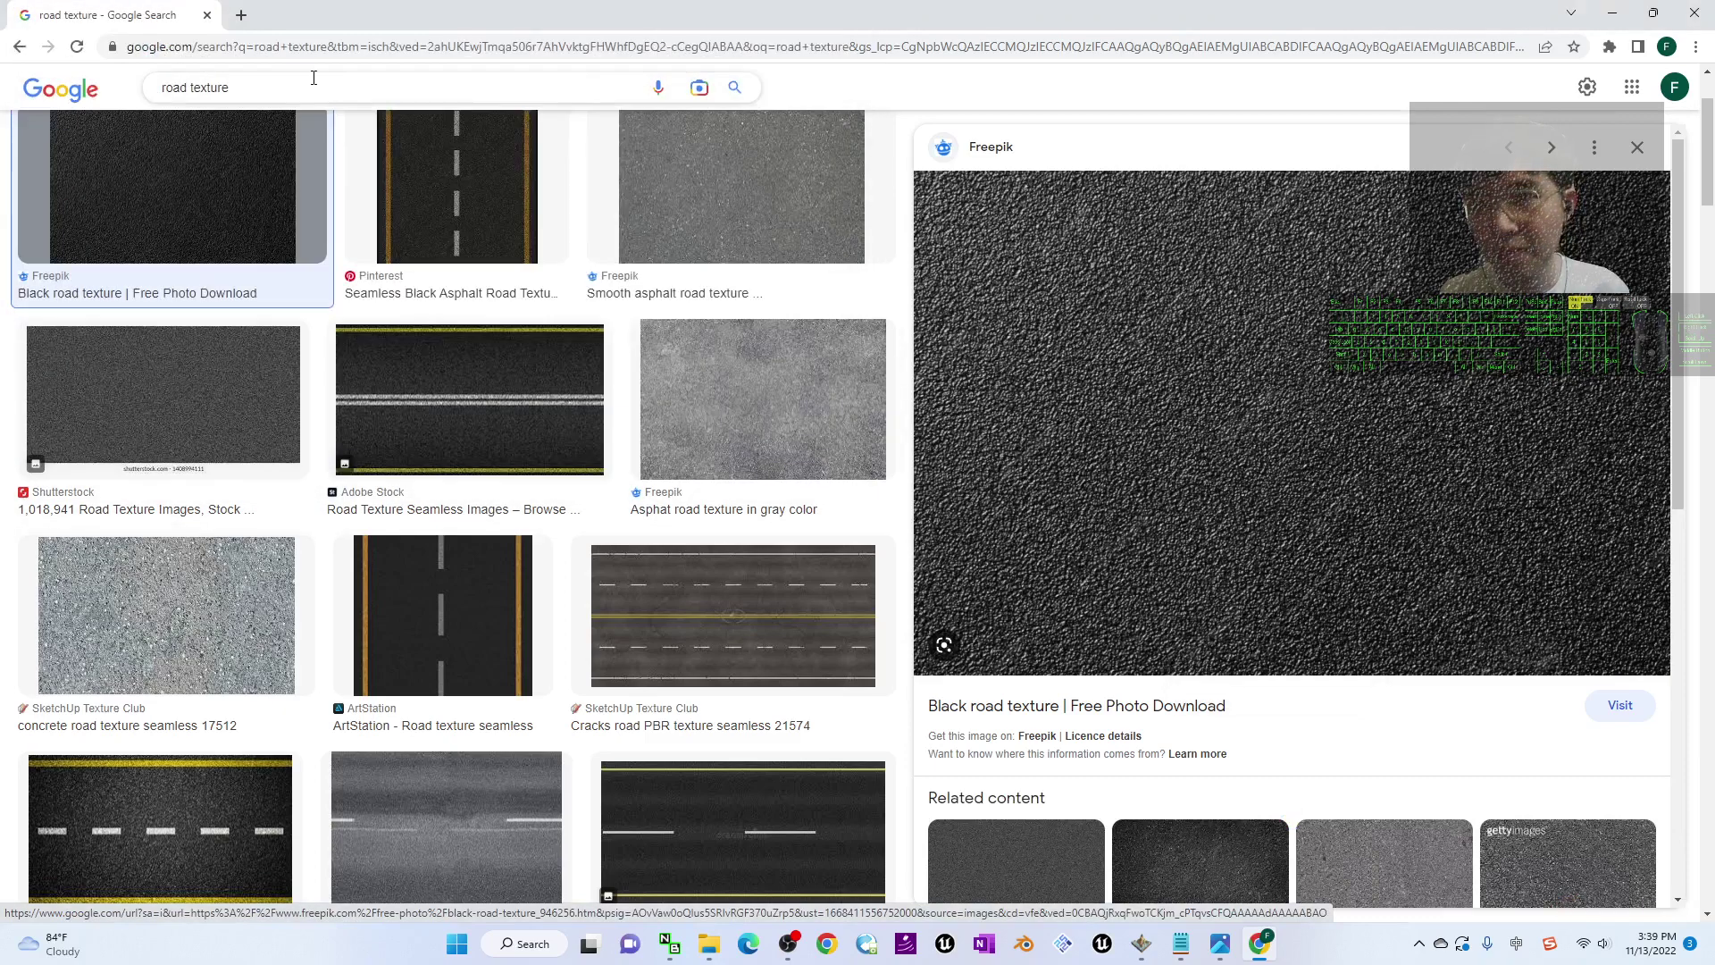
Step: Run a new image search for "road texture png 512"
click(305, 79)
text([ng)
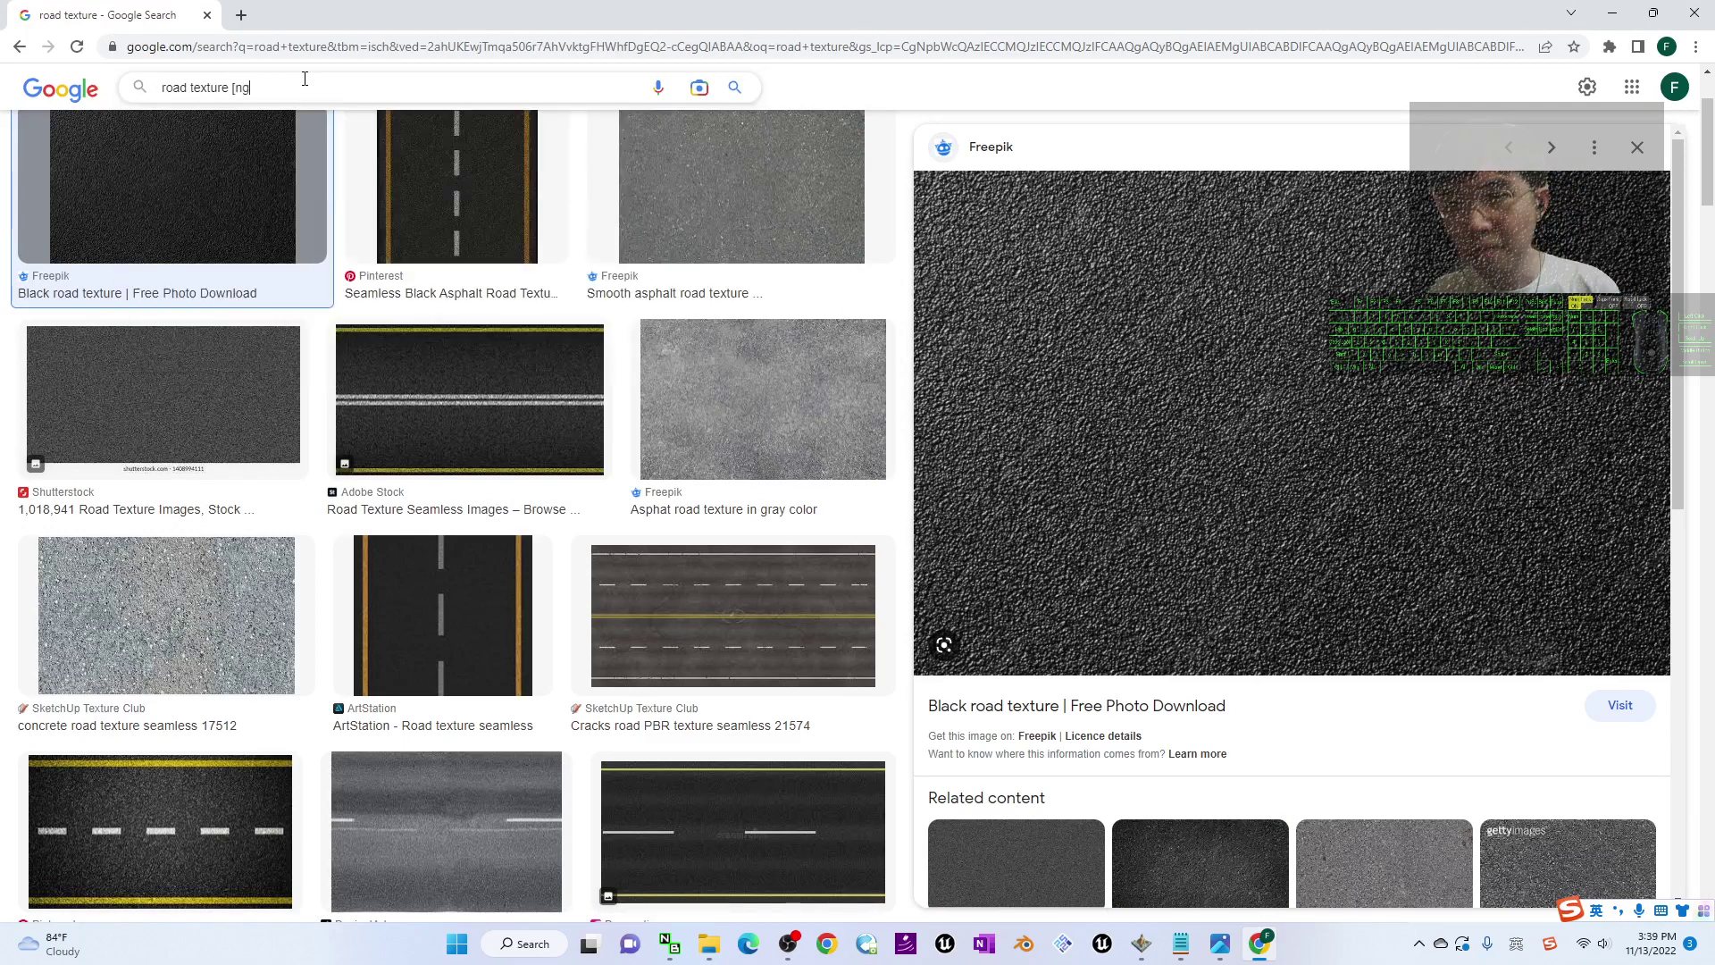
key(BackSpace)
key(BackSpace)
key(BackSpace)
text(png)
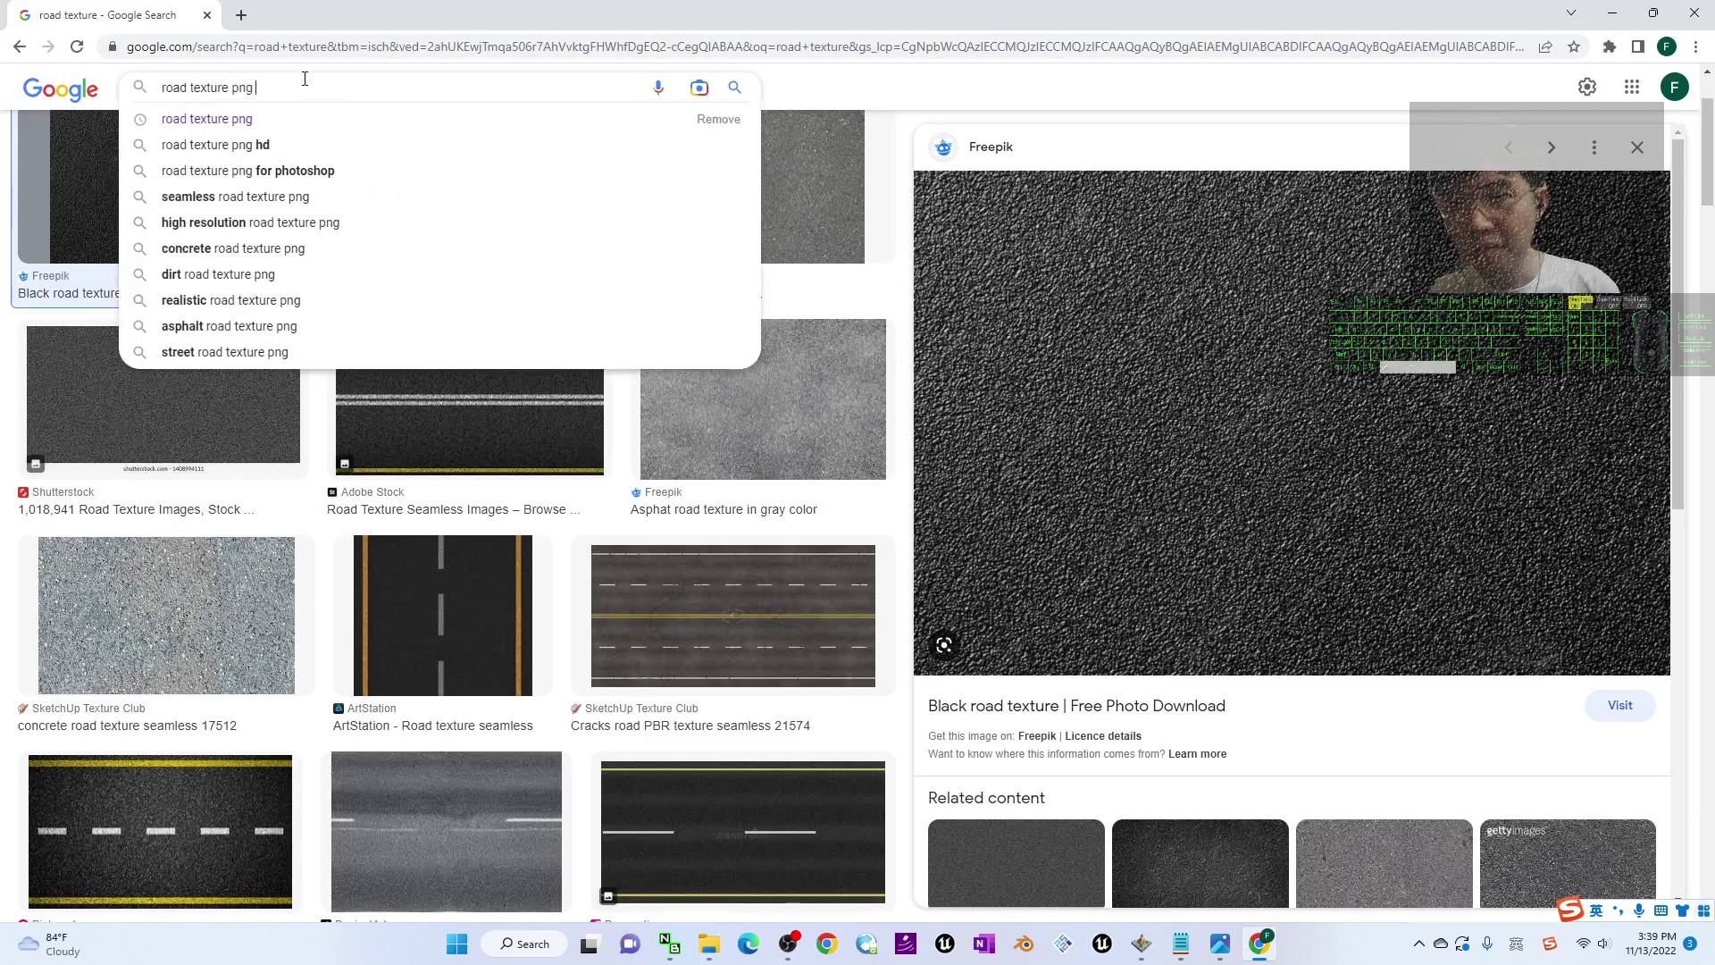
text( 512)
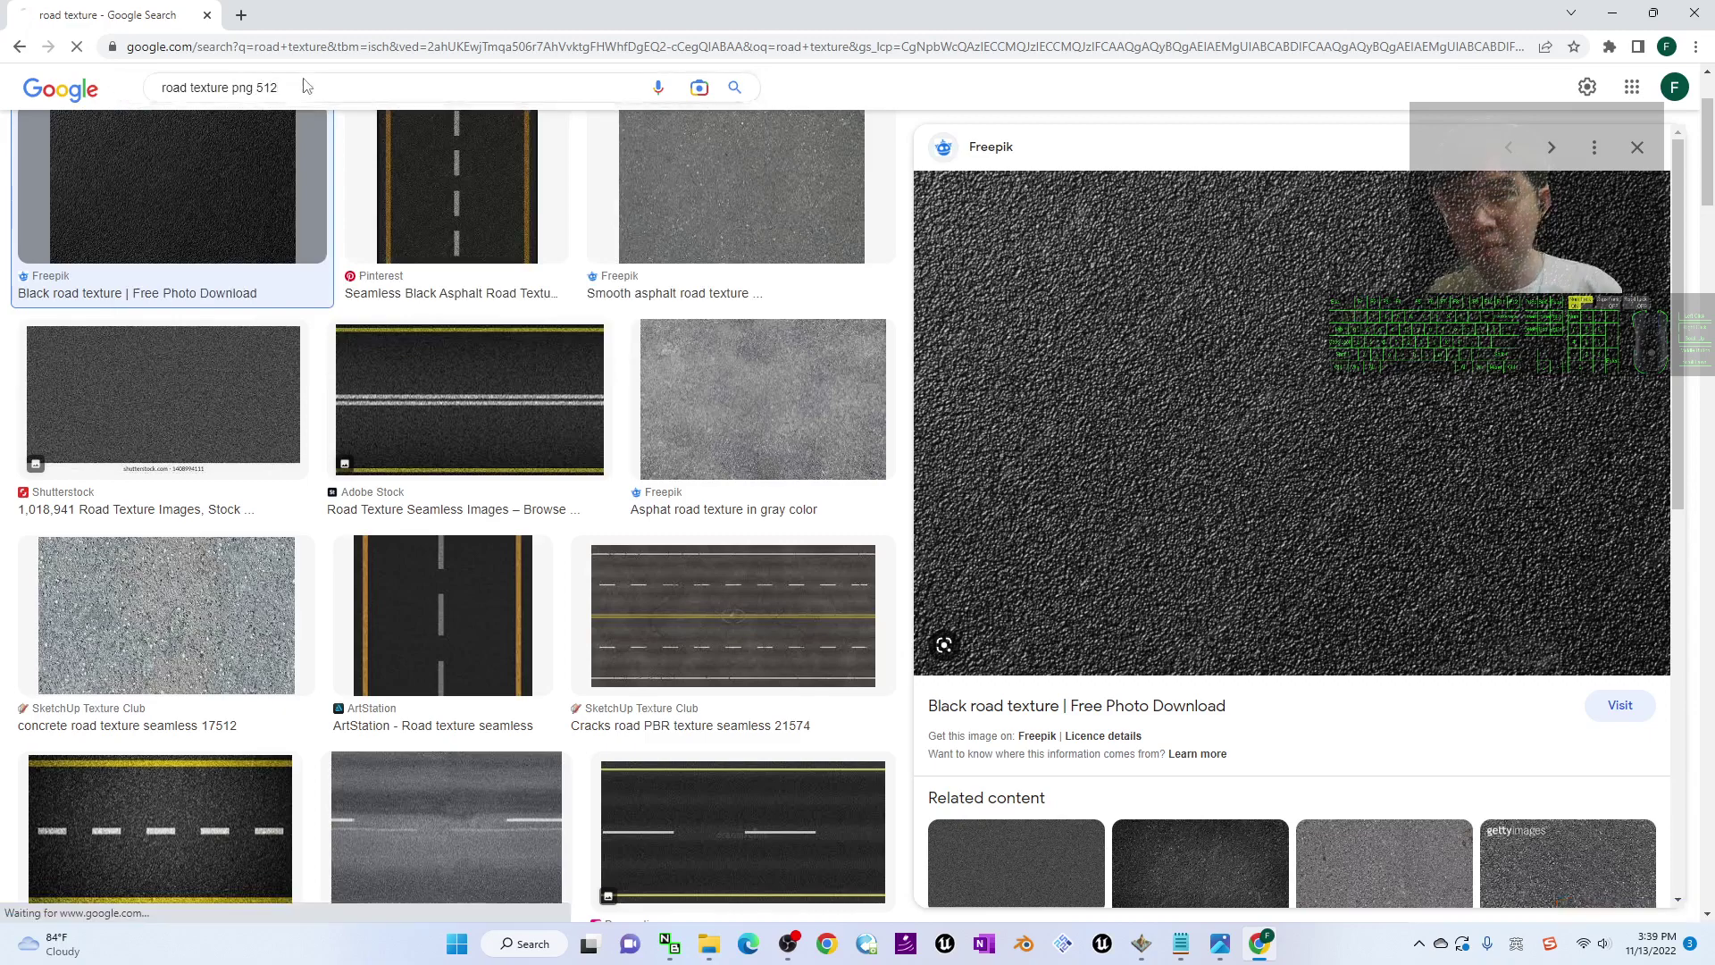
key(Return)
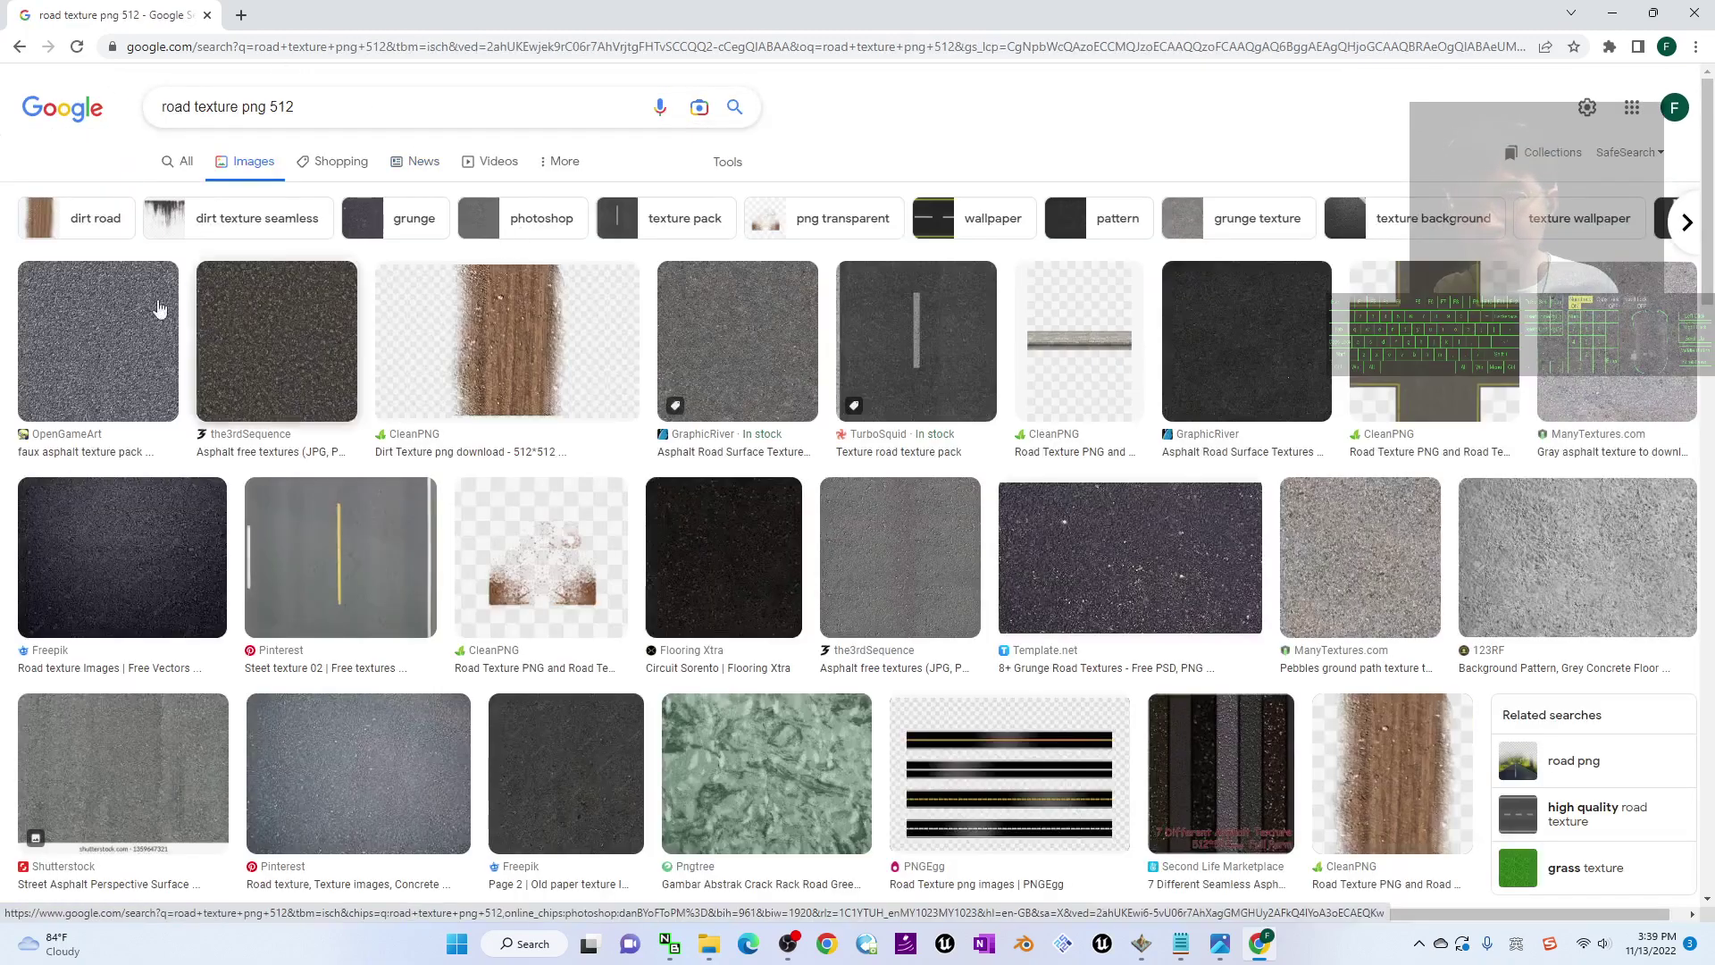
Step: Save the OpenGameArt faux asphalt image to the Desktop as ground_asphalt_synth_07.png
click(85, 344)
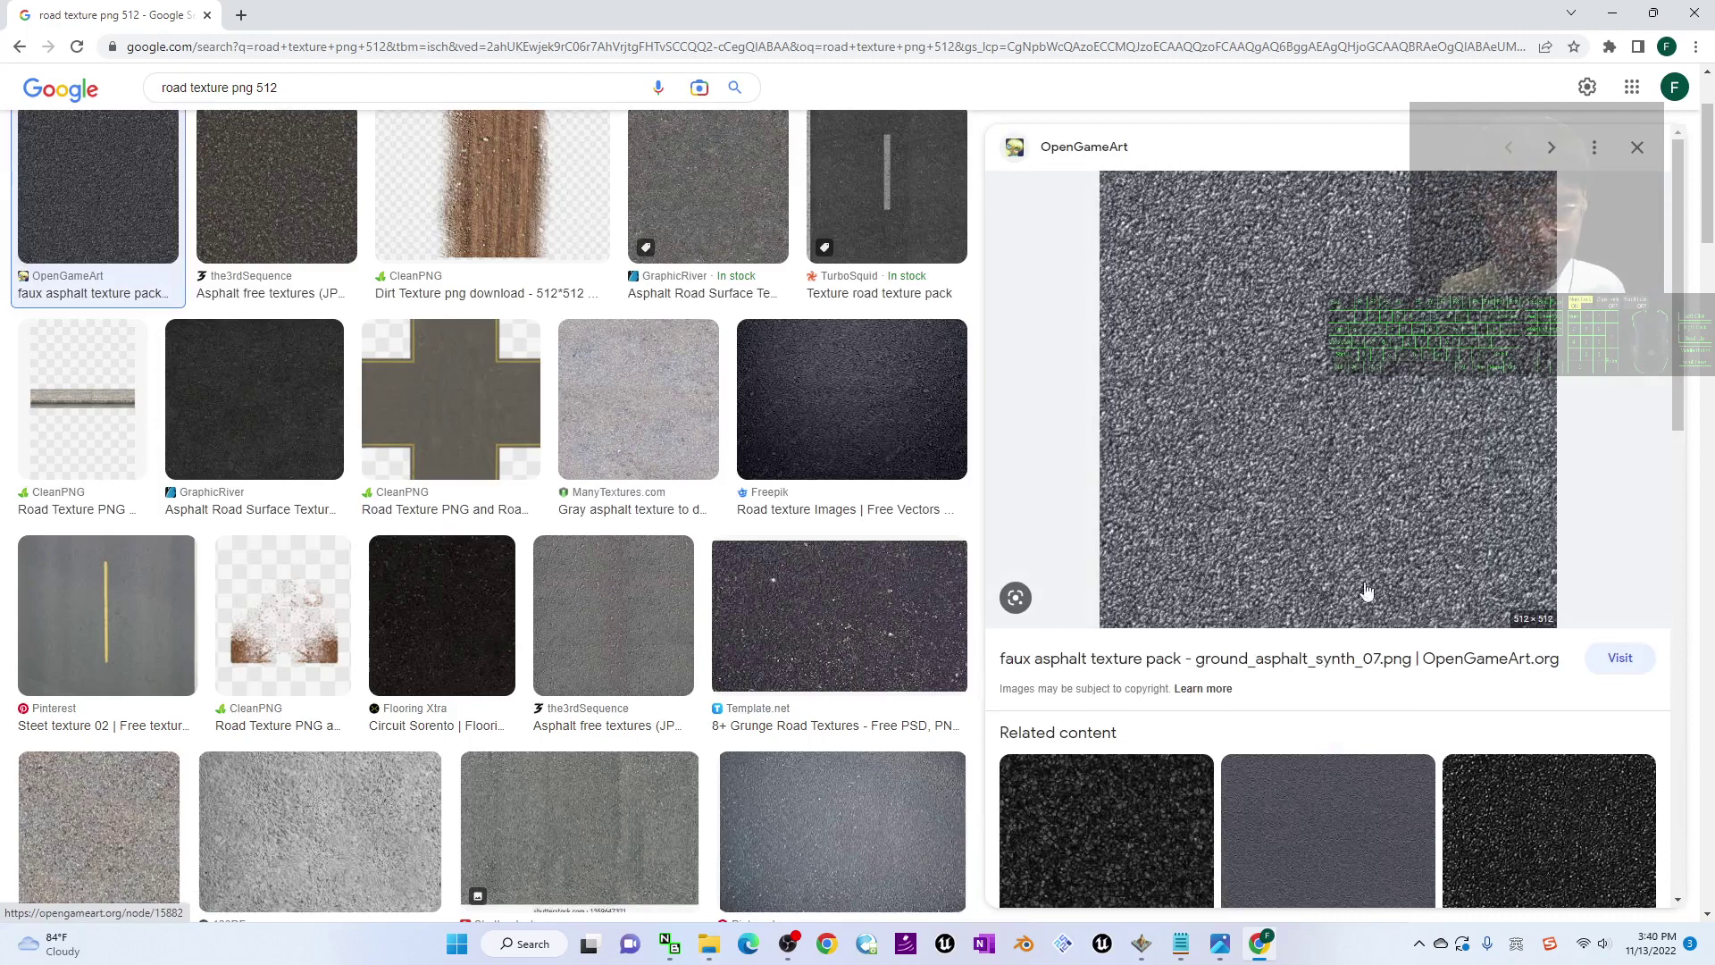
right_click(1299, 500)
click(1304, 564)
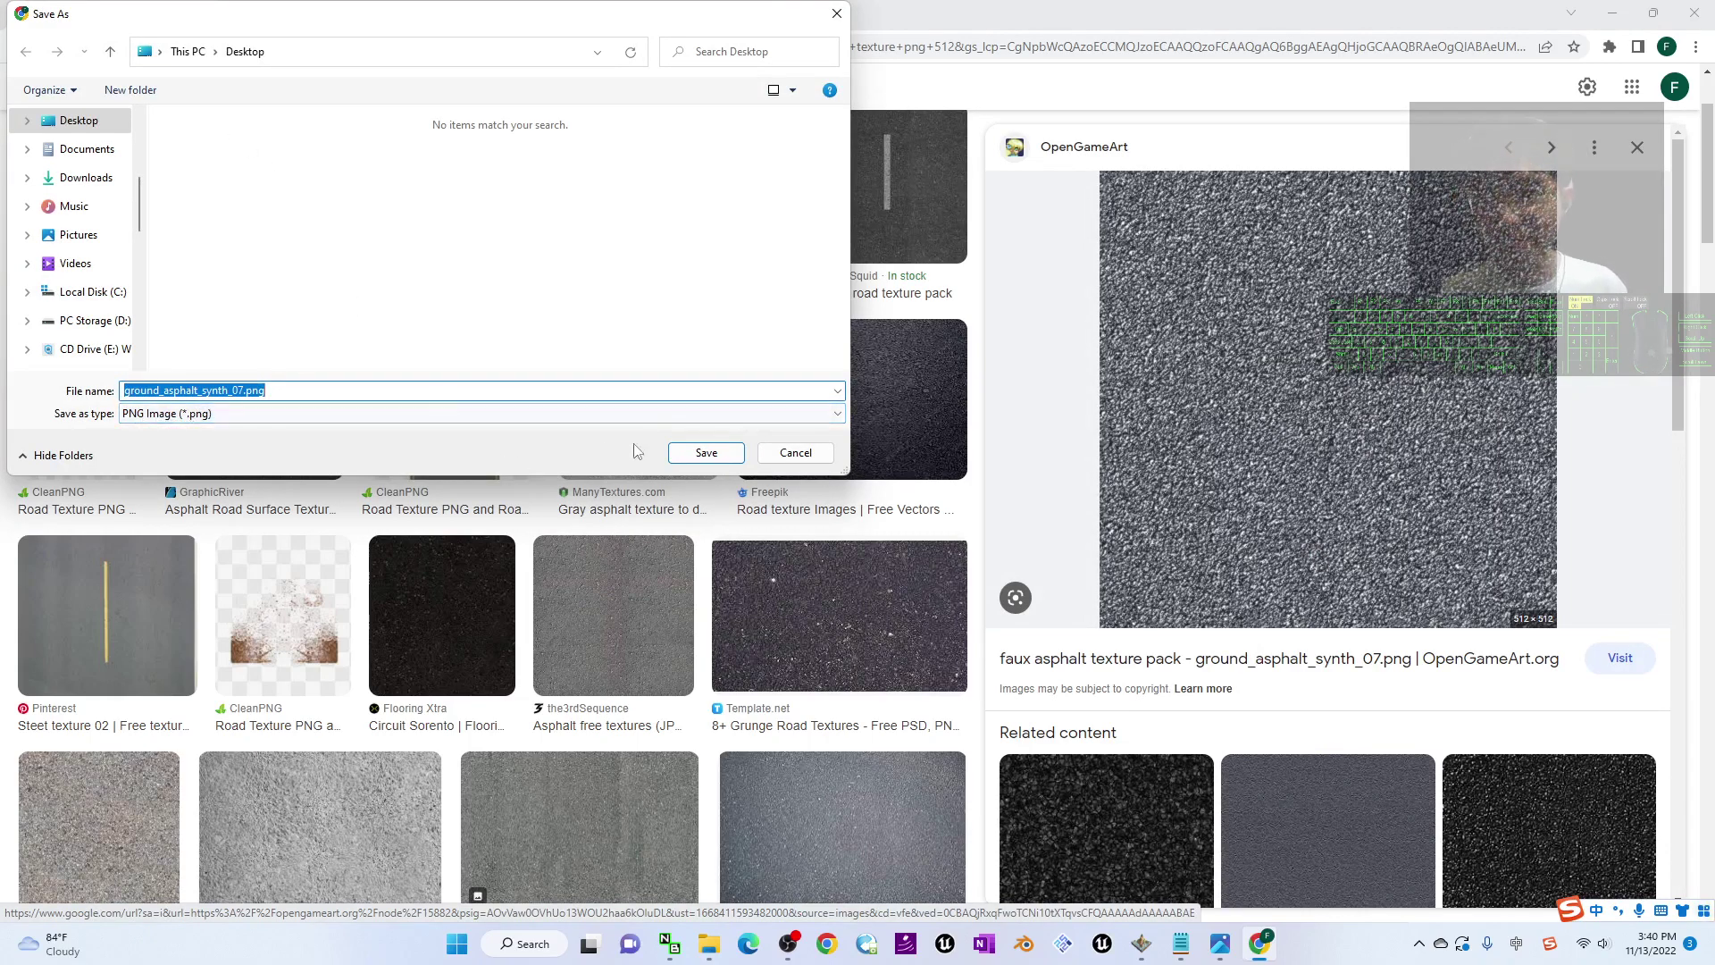
click(697, 455)
Step: Switch to EarthSculptor and load ground_asphalt_synth_07.png from the Desktop as the second detail texture
click(1612, 13)
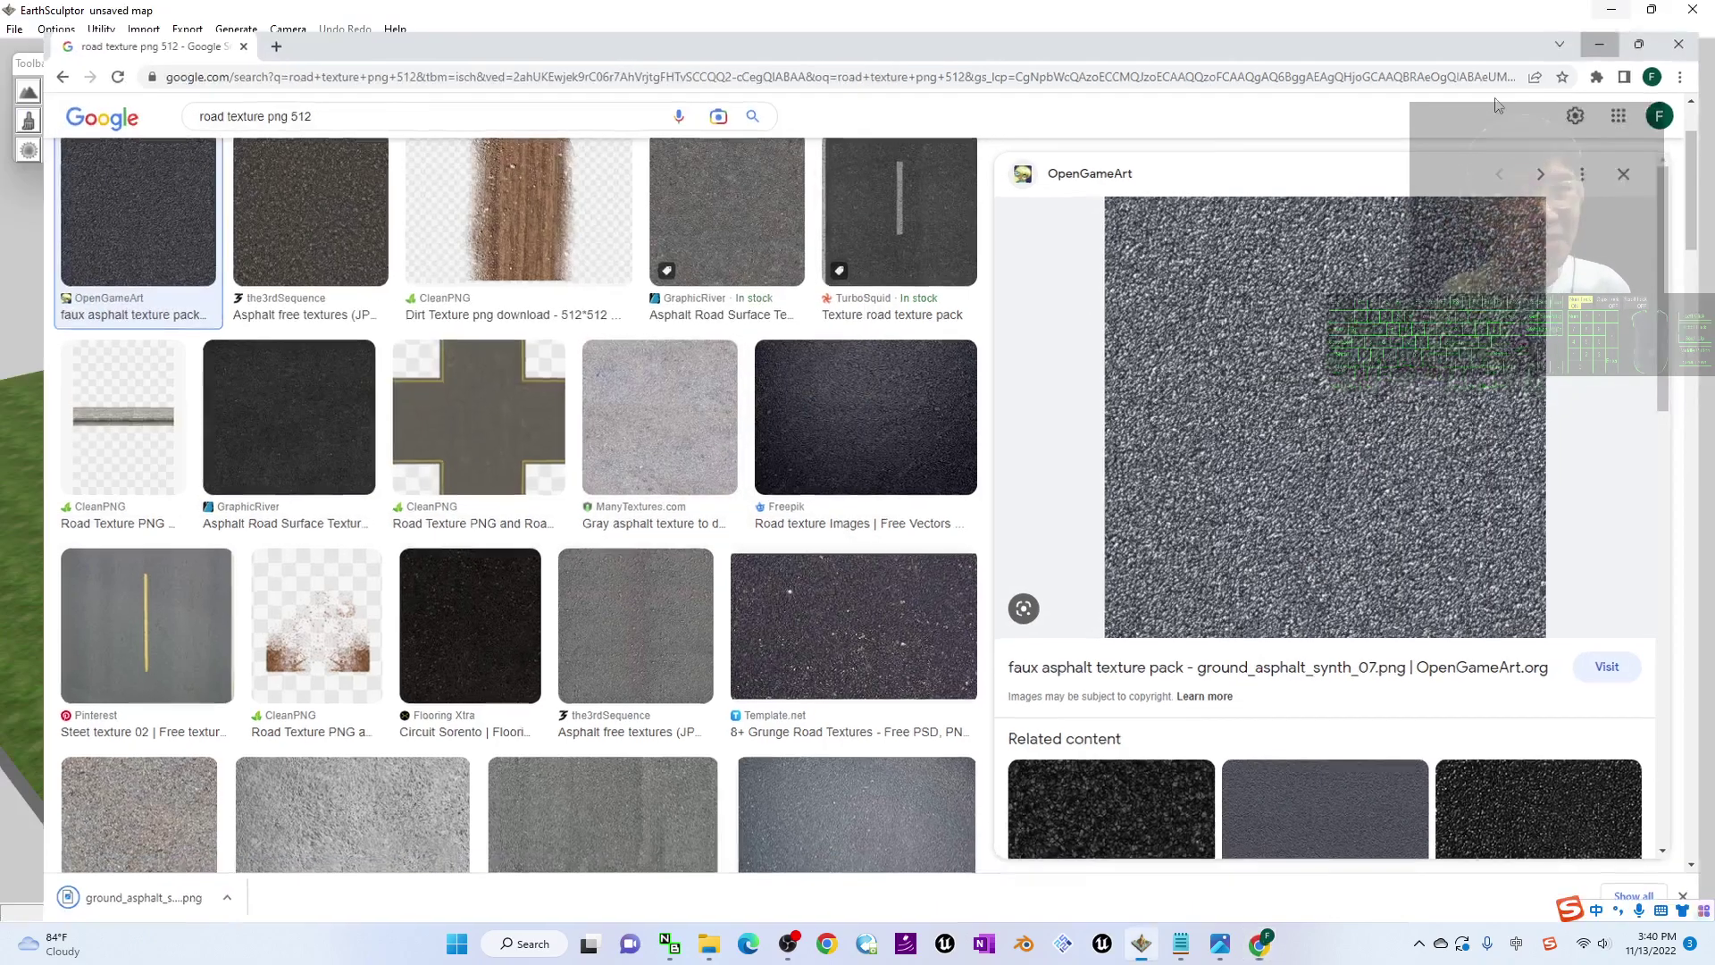
scroll(672, 436, up, 2)
scroll(475, 545, down, 4)
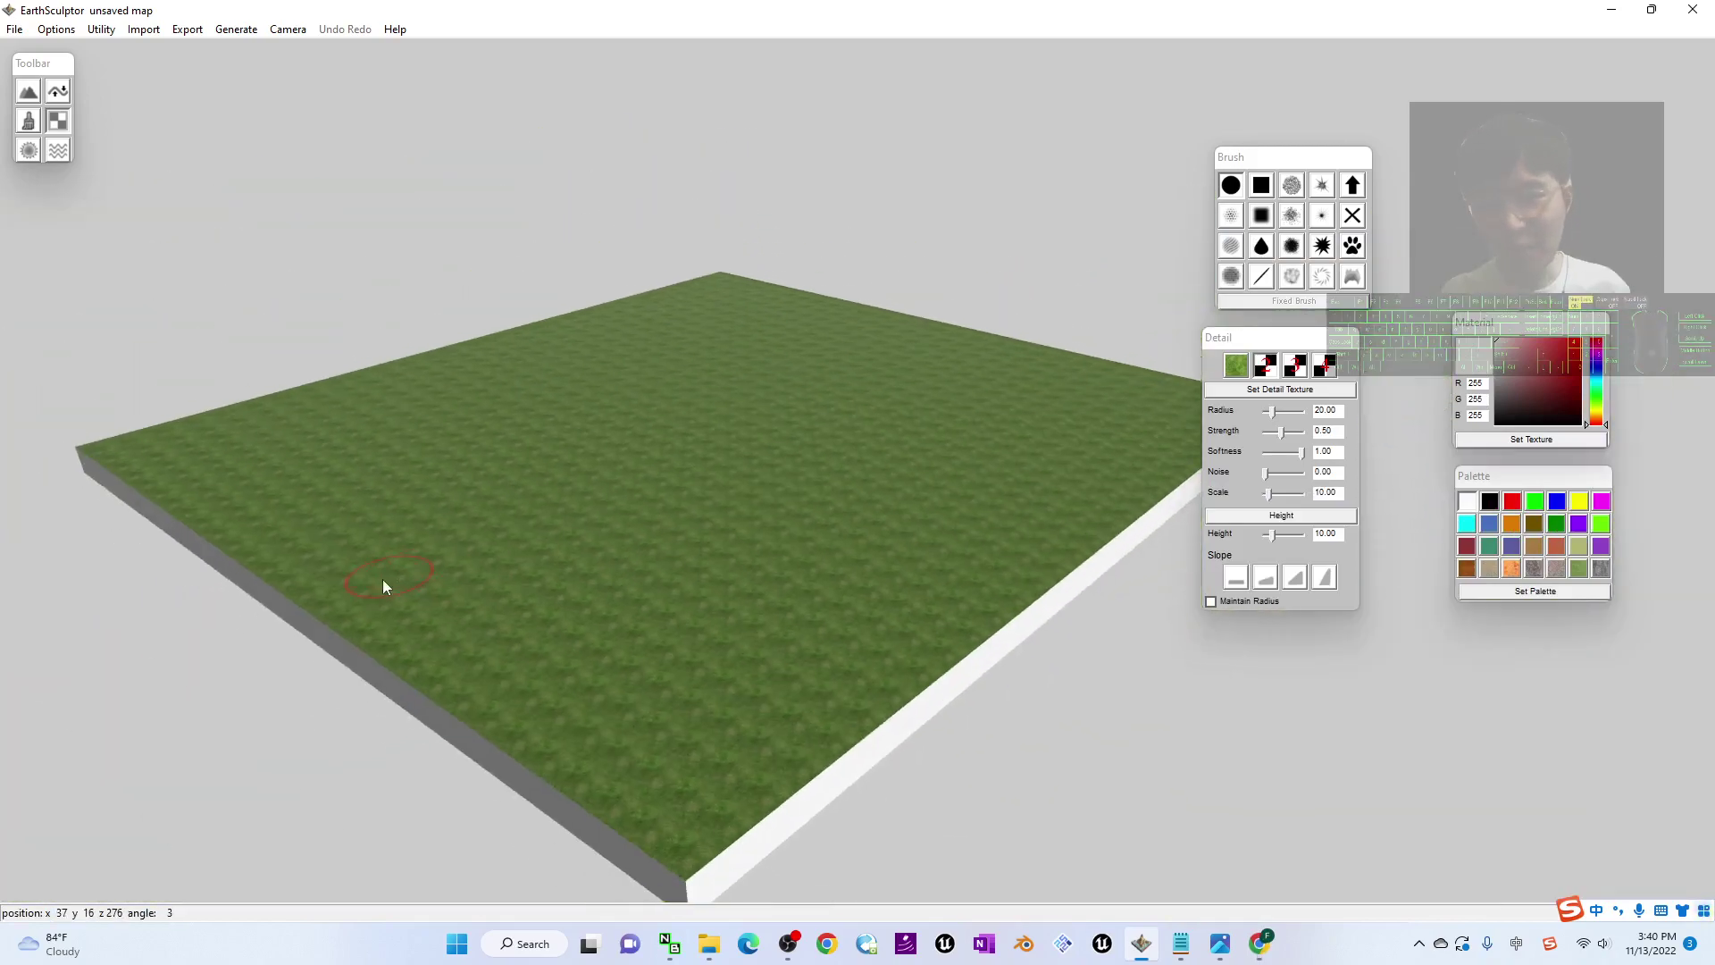
right_drag(619, 539, 629, 580)
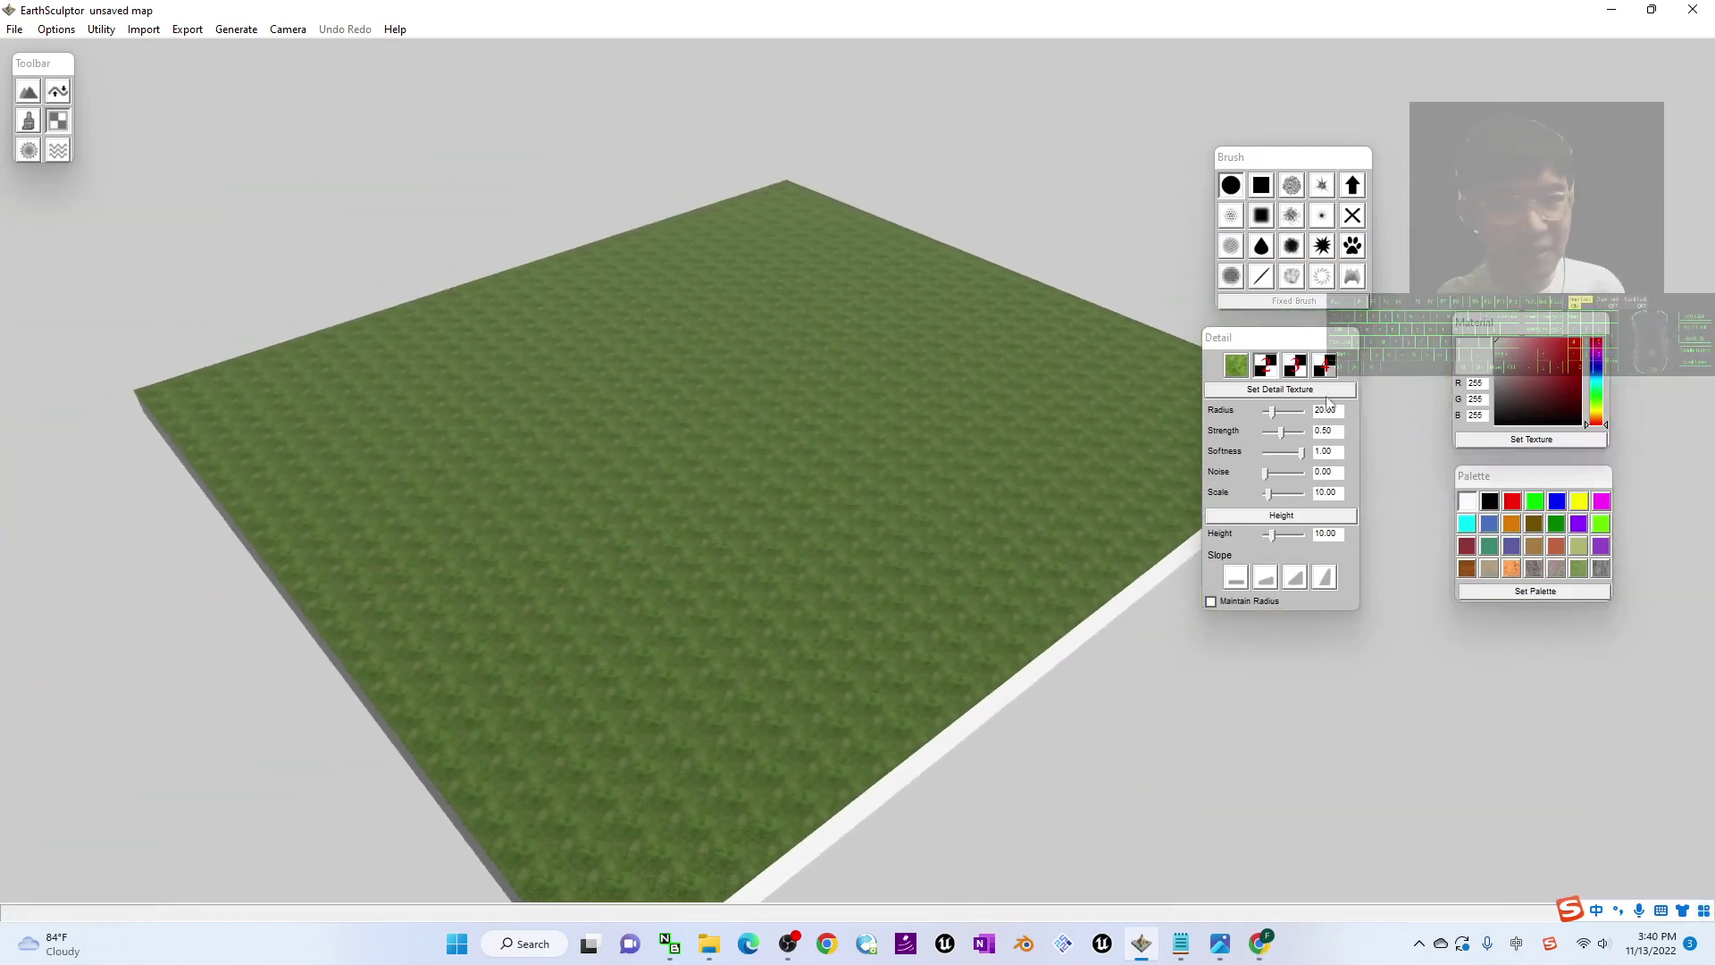
click(1266, 364)
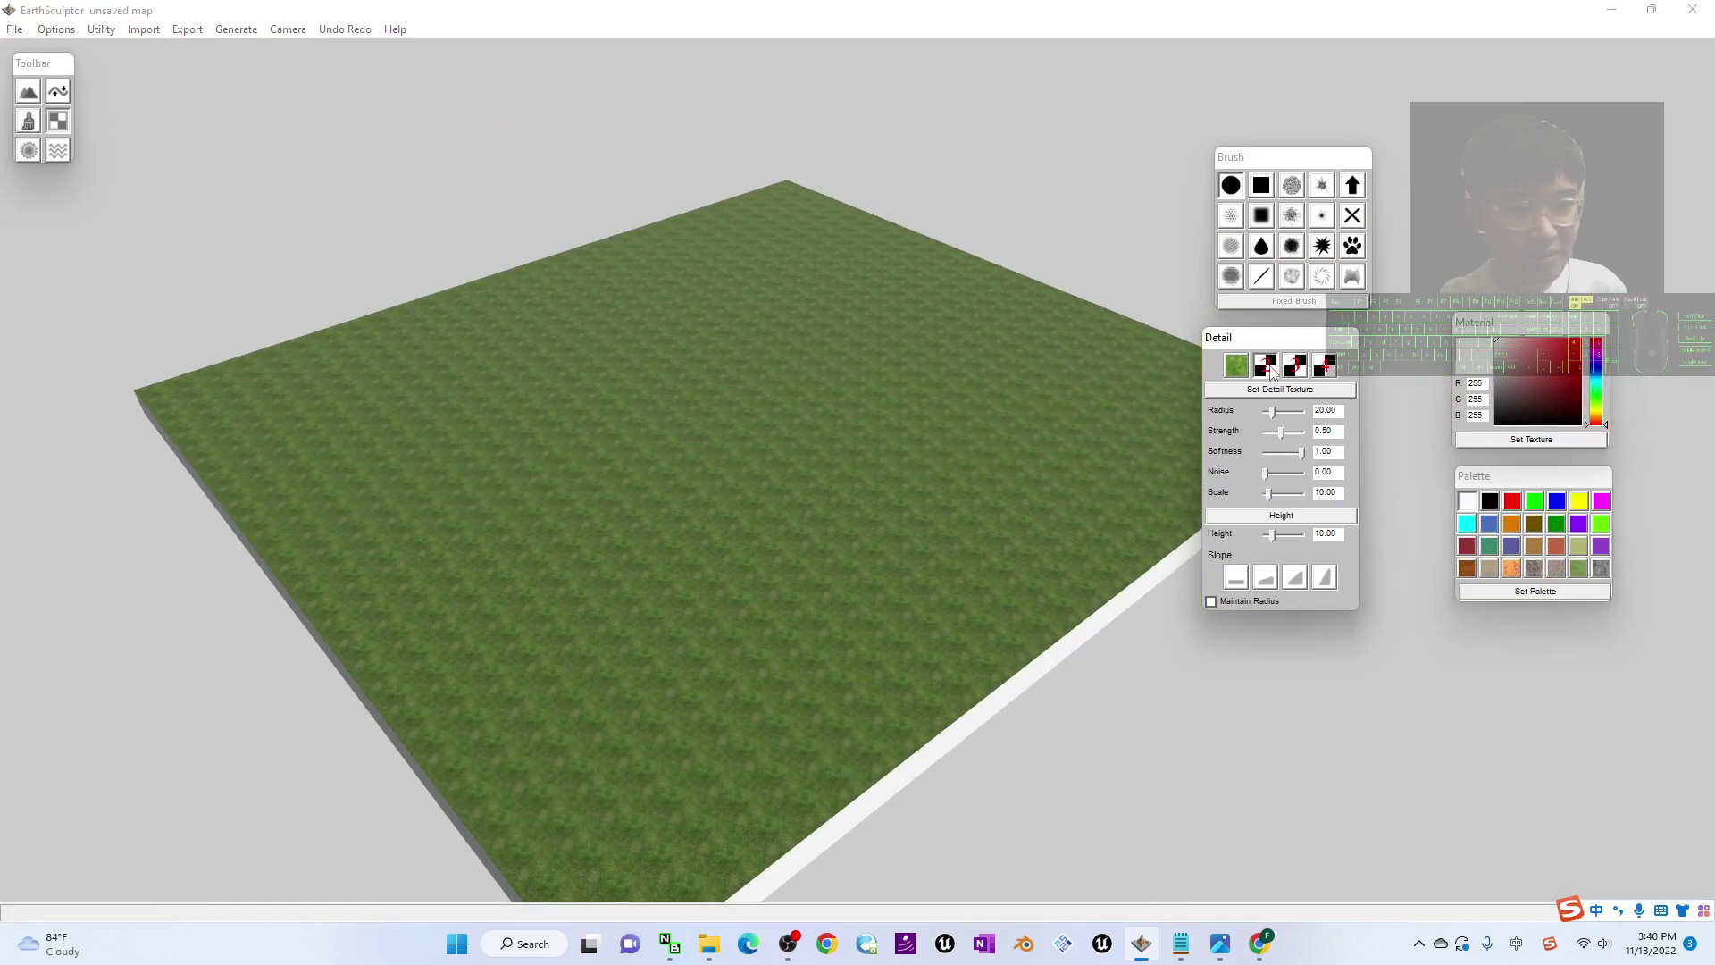
click(1272, 390)
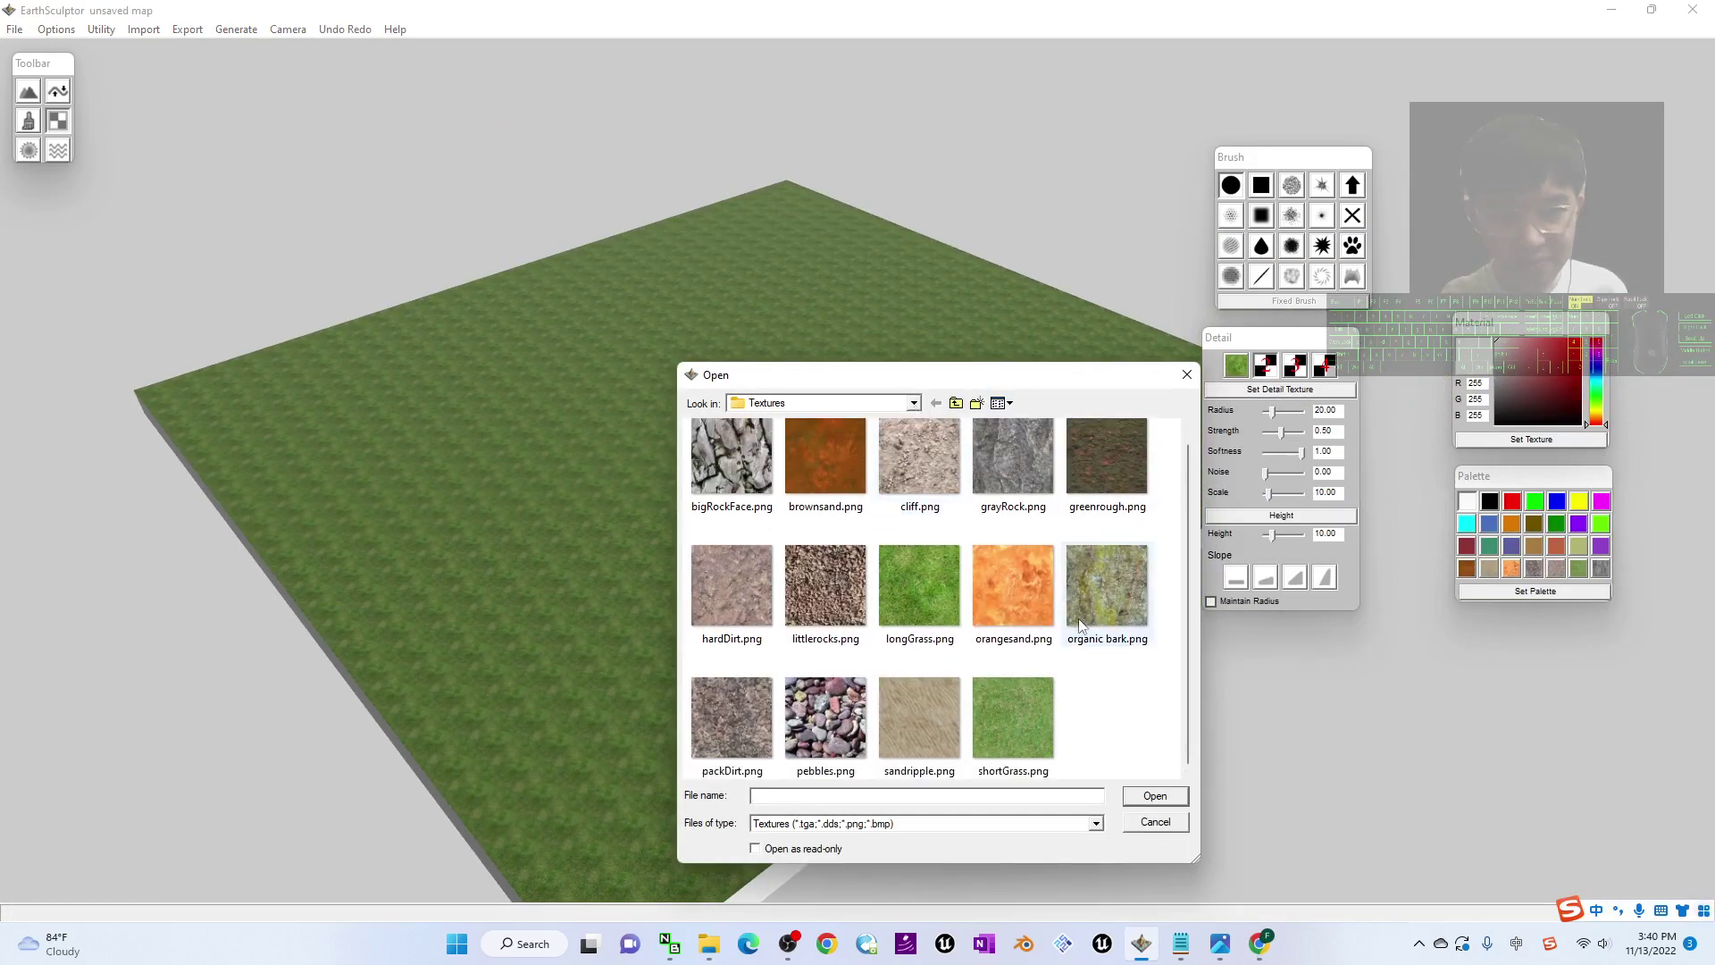
click(913, 403)
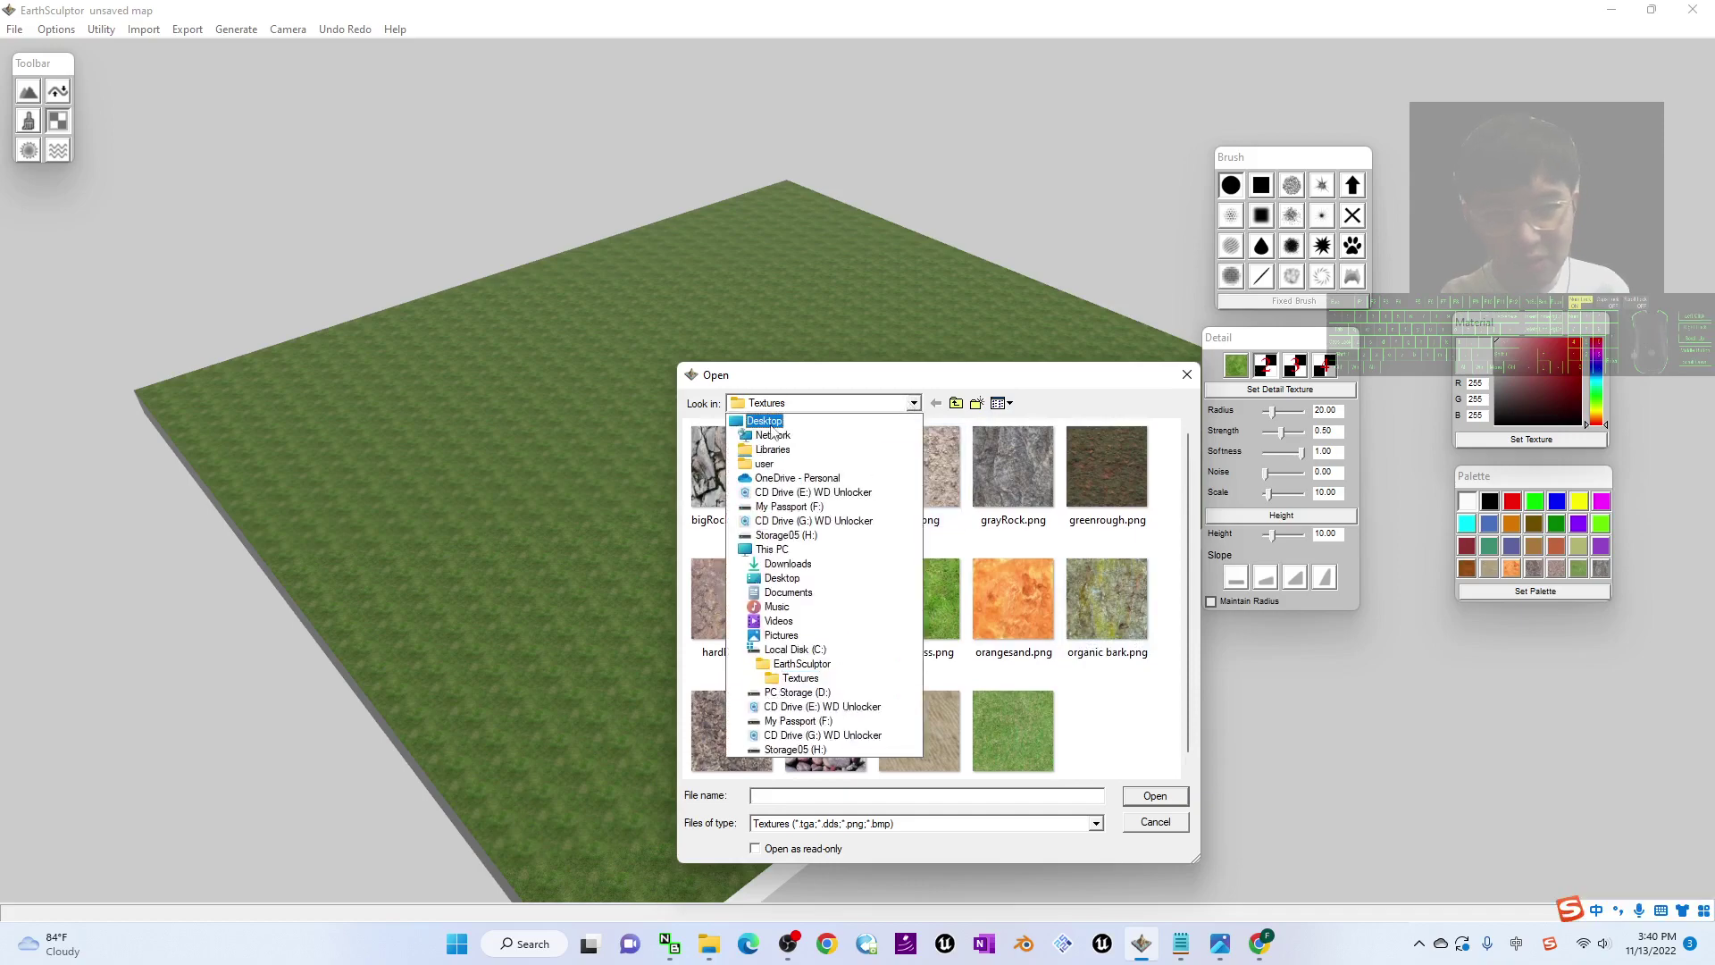
click(772, 425)
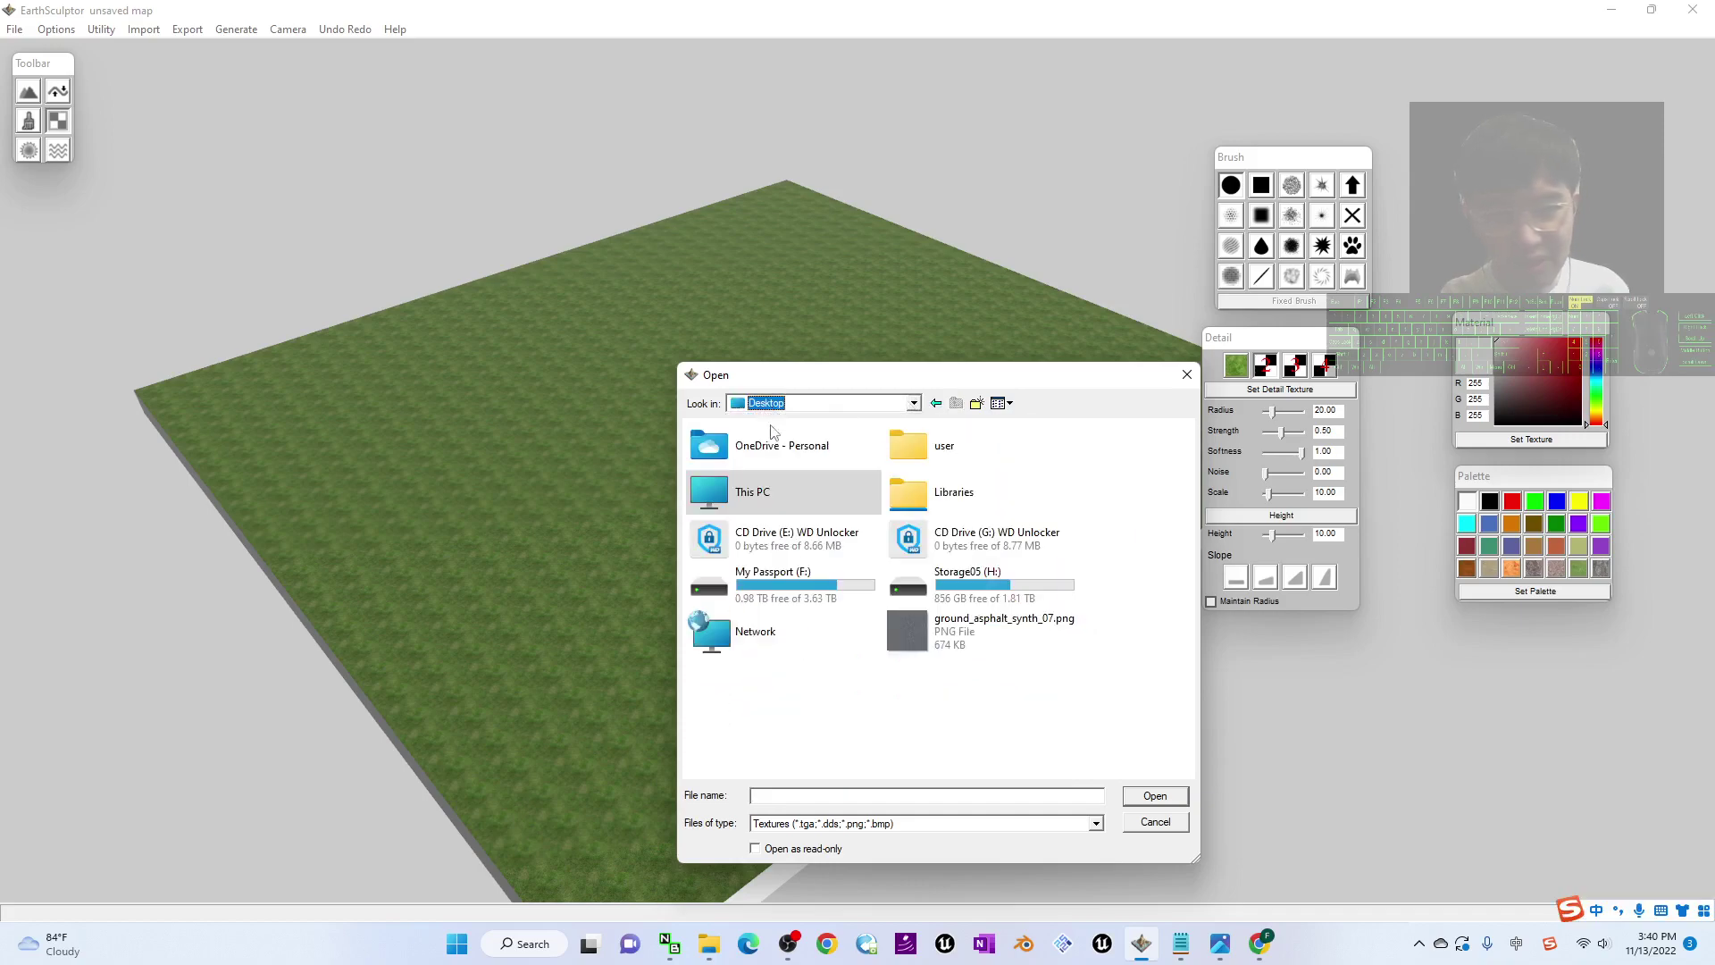
double_click(940, 638)
Step: Set the detail brush radius to 15.09 for the asphalt texture
scroll(726, 592, down, 3)
scroll(581, 560, up, 3)
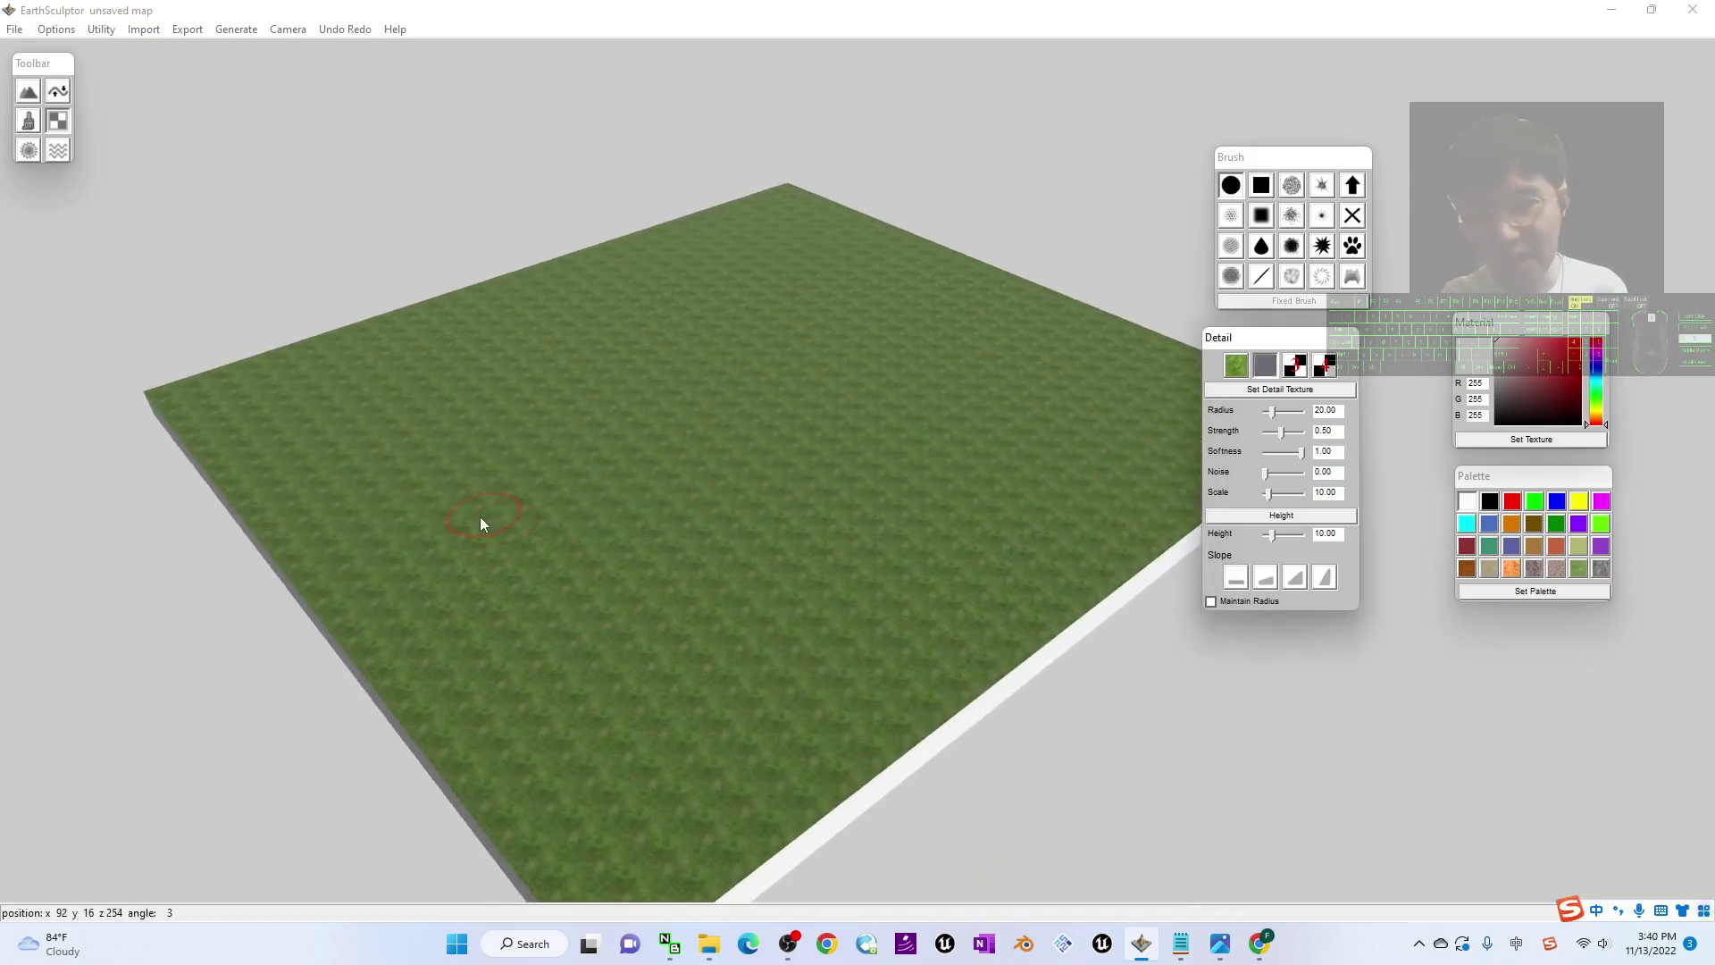
scroll(479, 516, down, 3)
scroll(646, 451, down, 2)
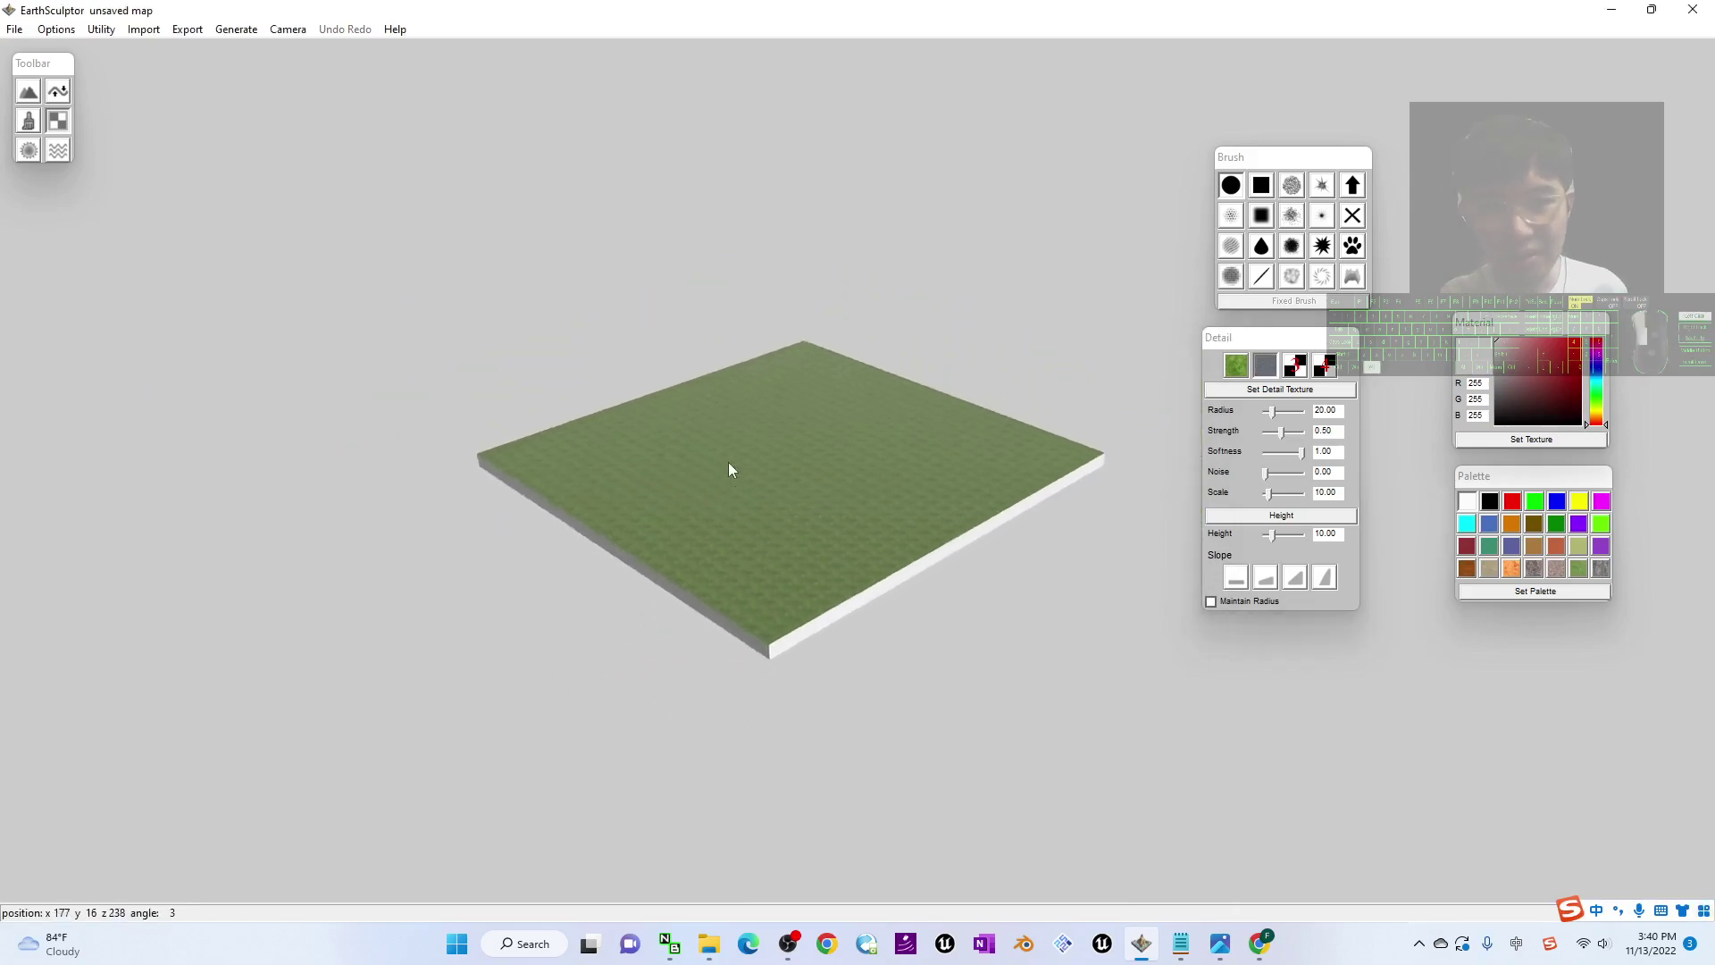
scroll(750, 532, up, 6)
scroll(749, 559, down, 5)
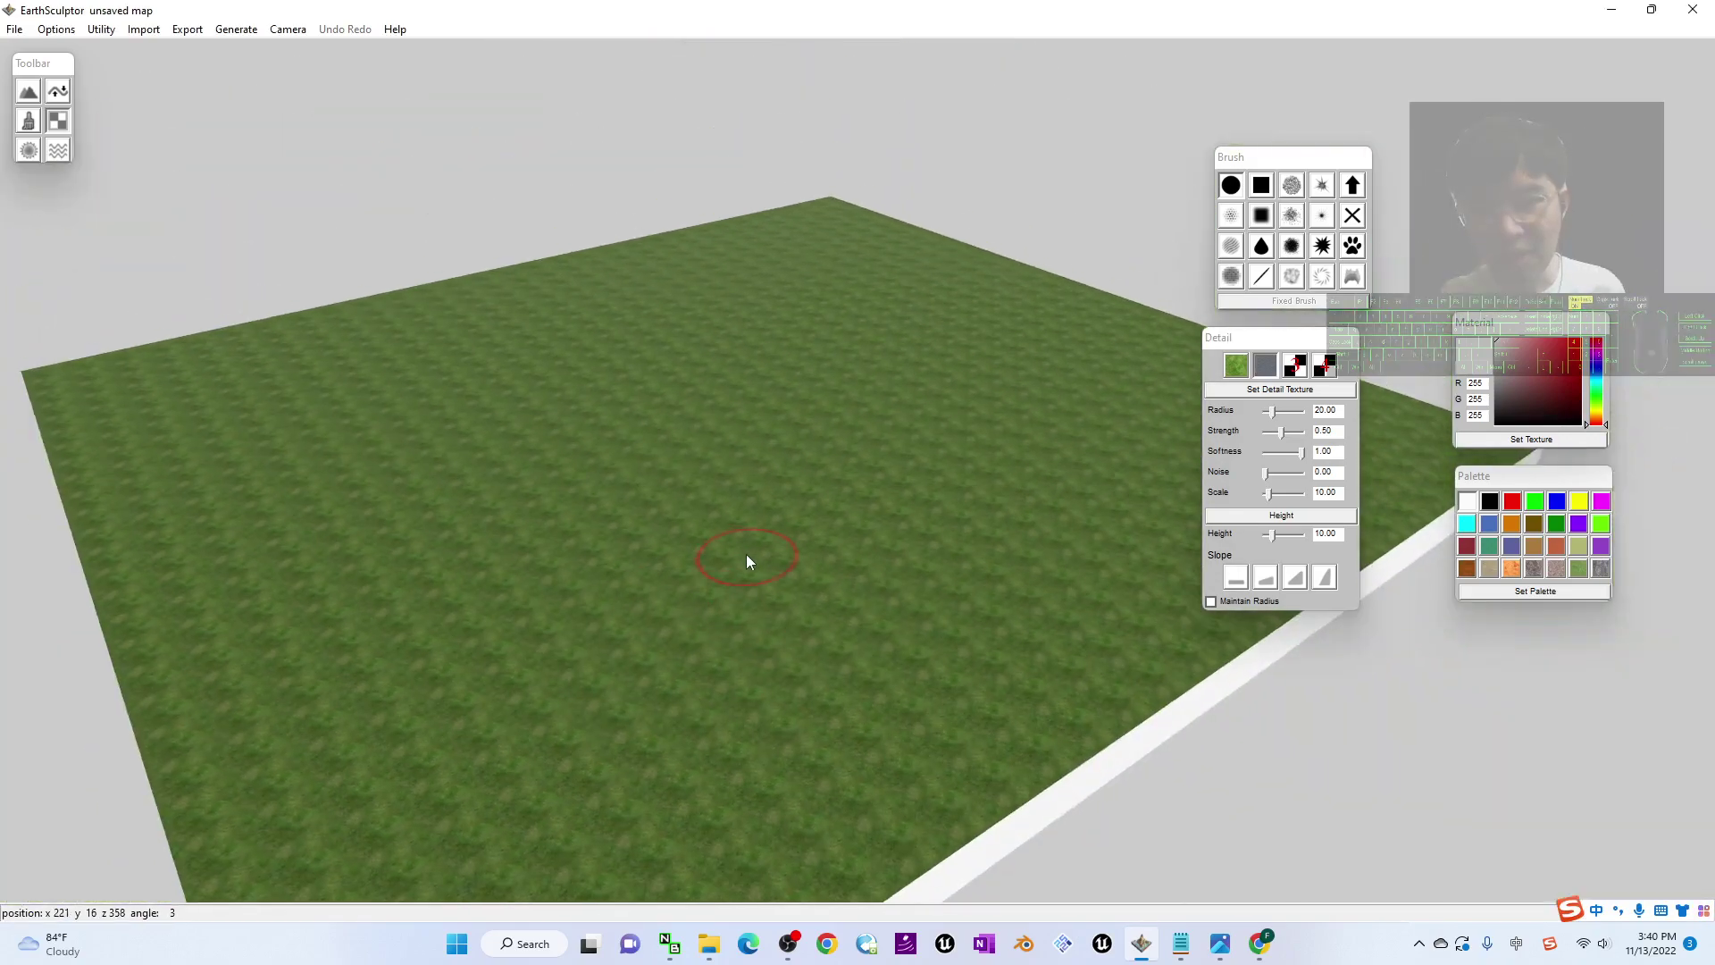
drag(1274, 412, 1269, 413)
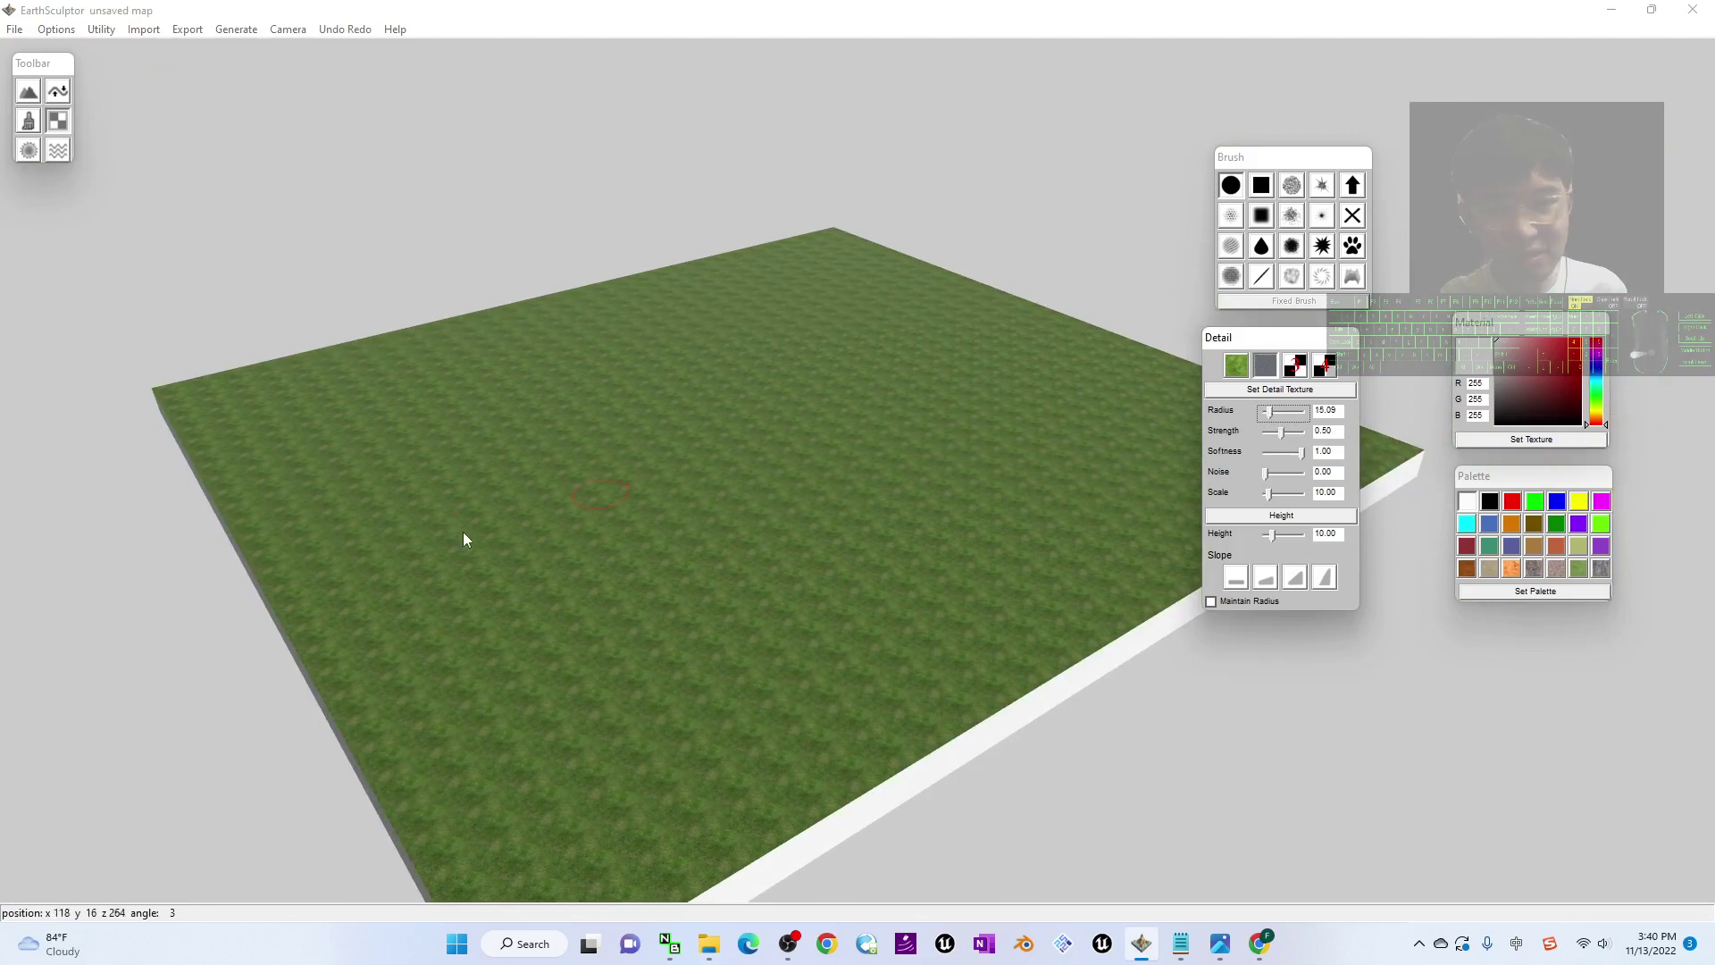
Step: Try painting a short asphalt patch at the terrain's edge, and undo the stroke
drag(322, 658, 413, 661)
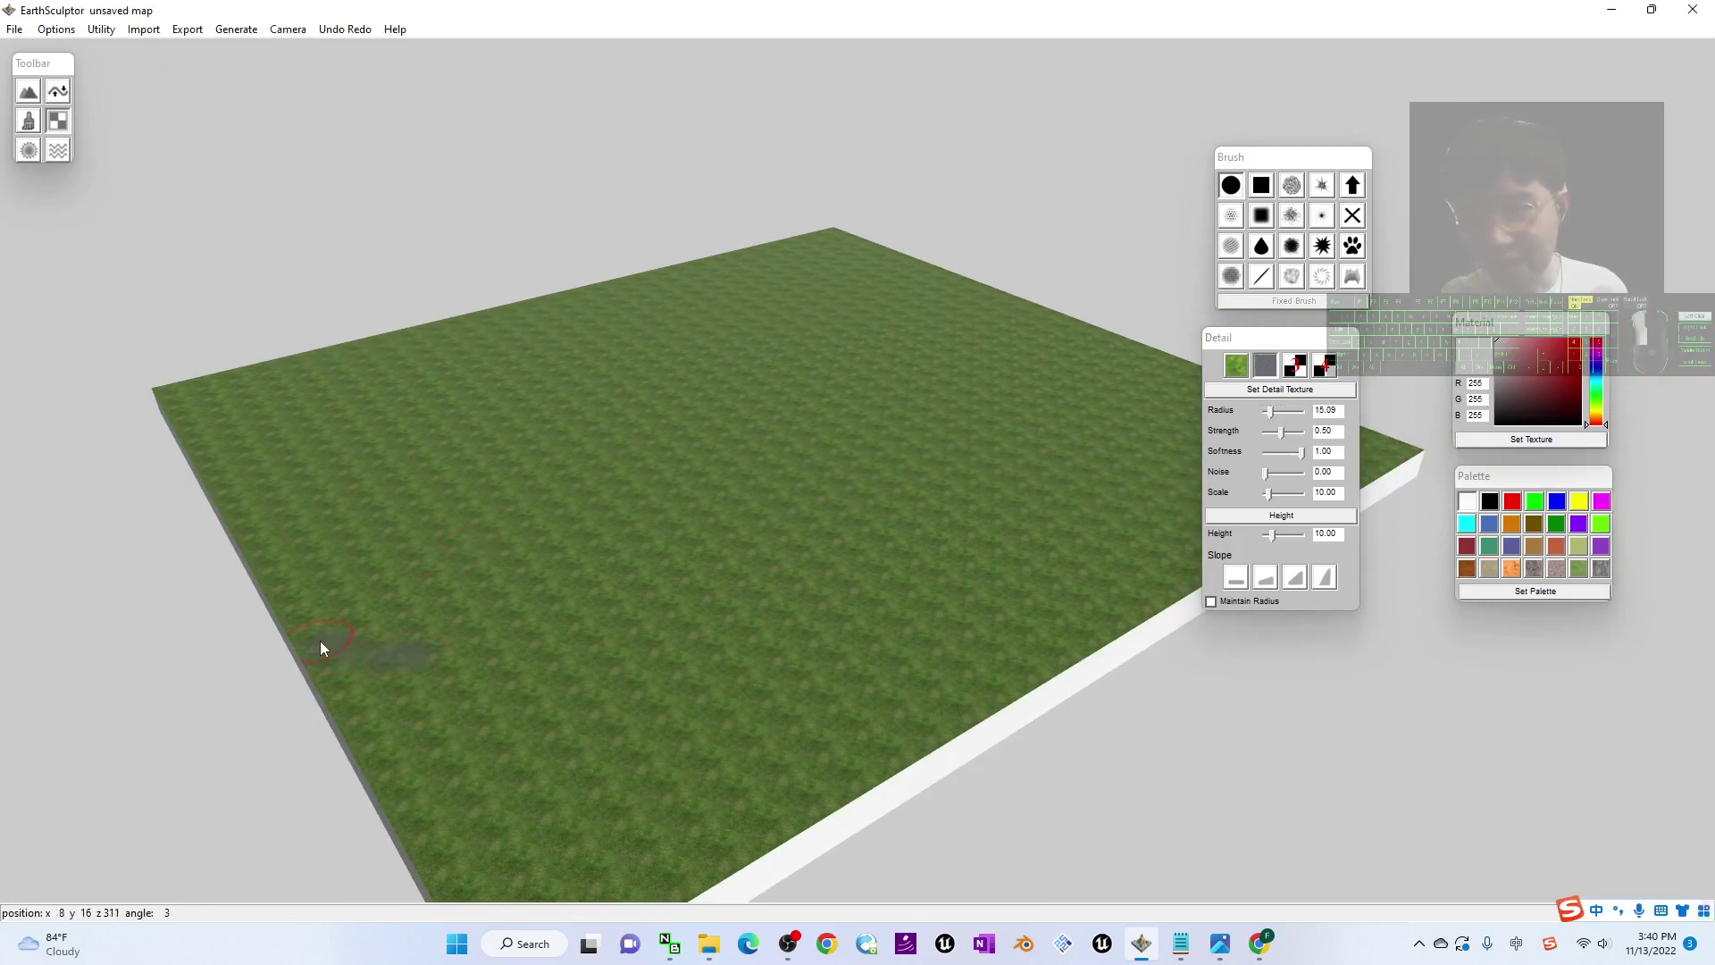
click(335, 30)
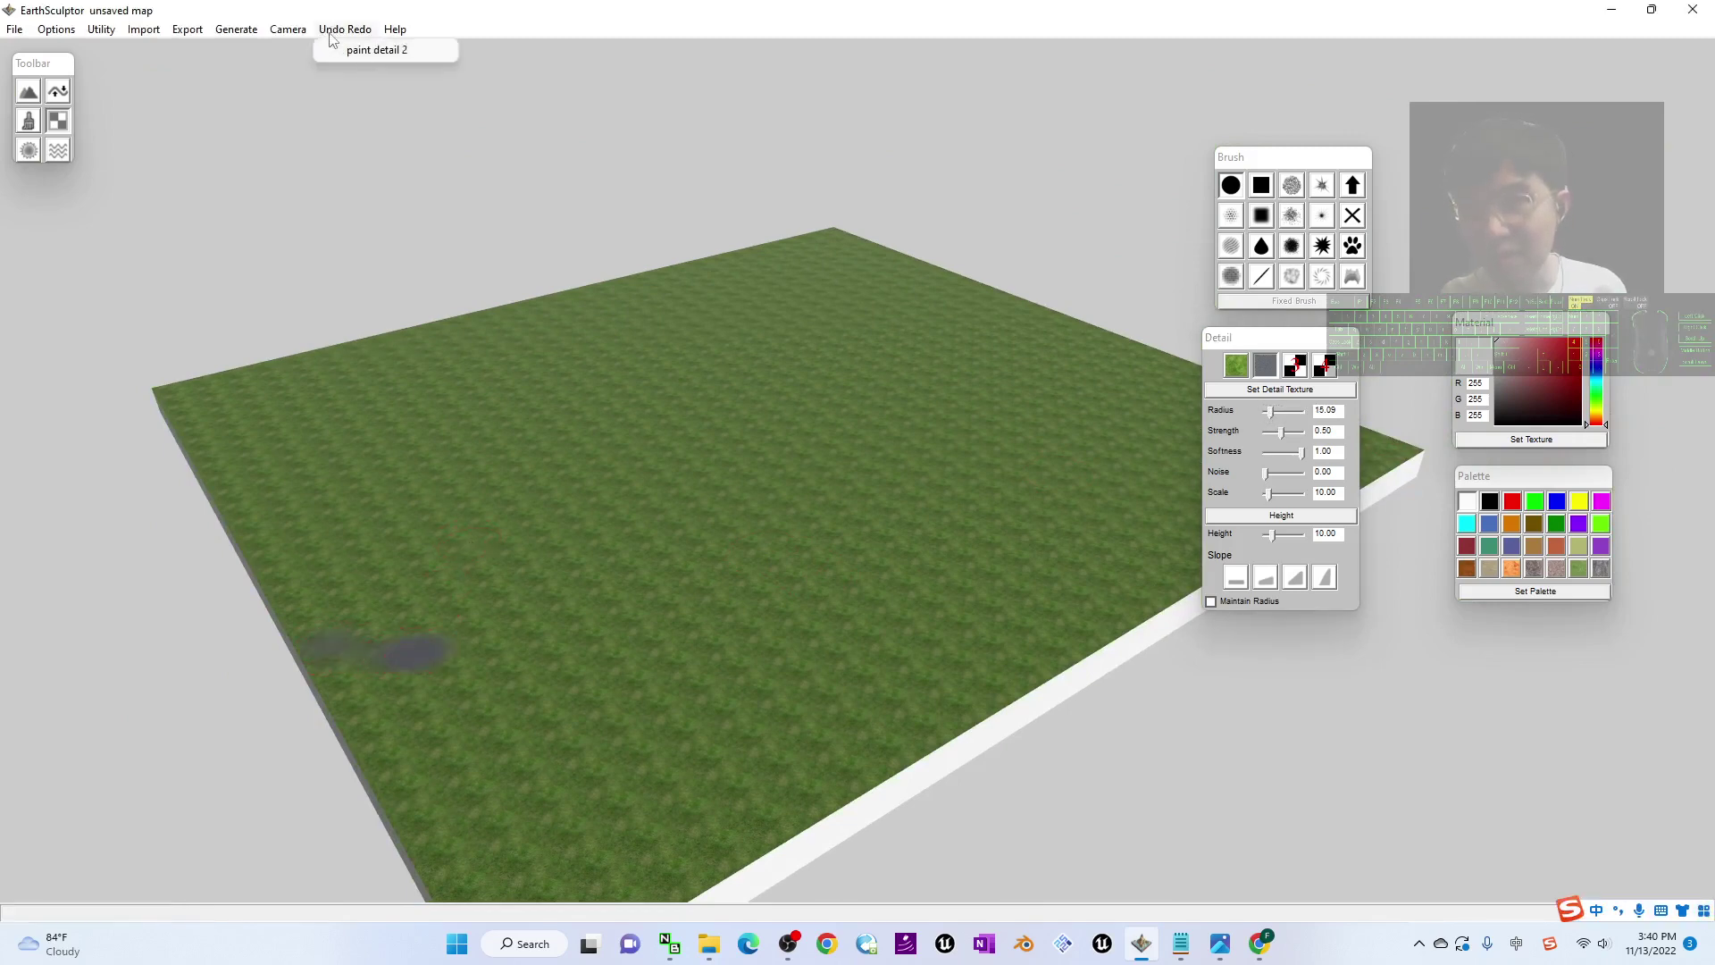
click(369, 50)
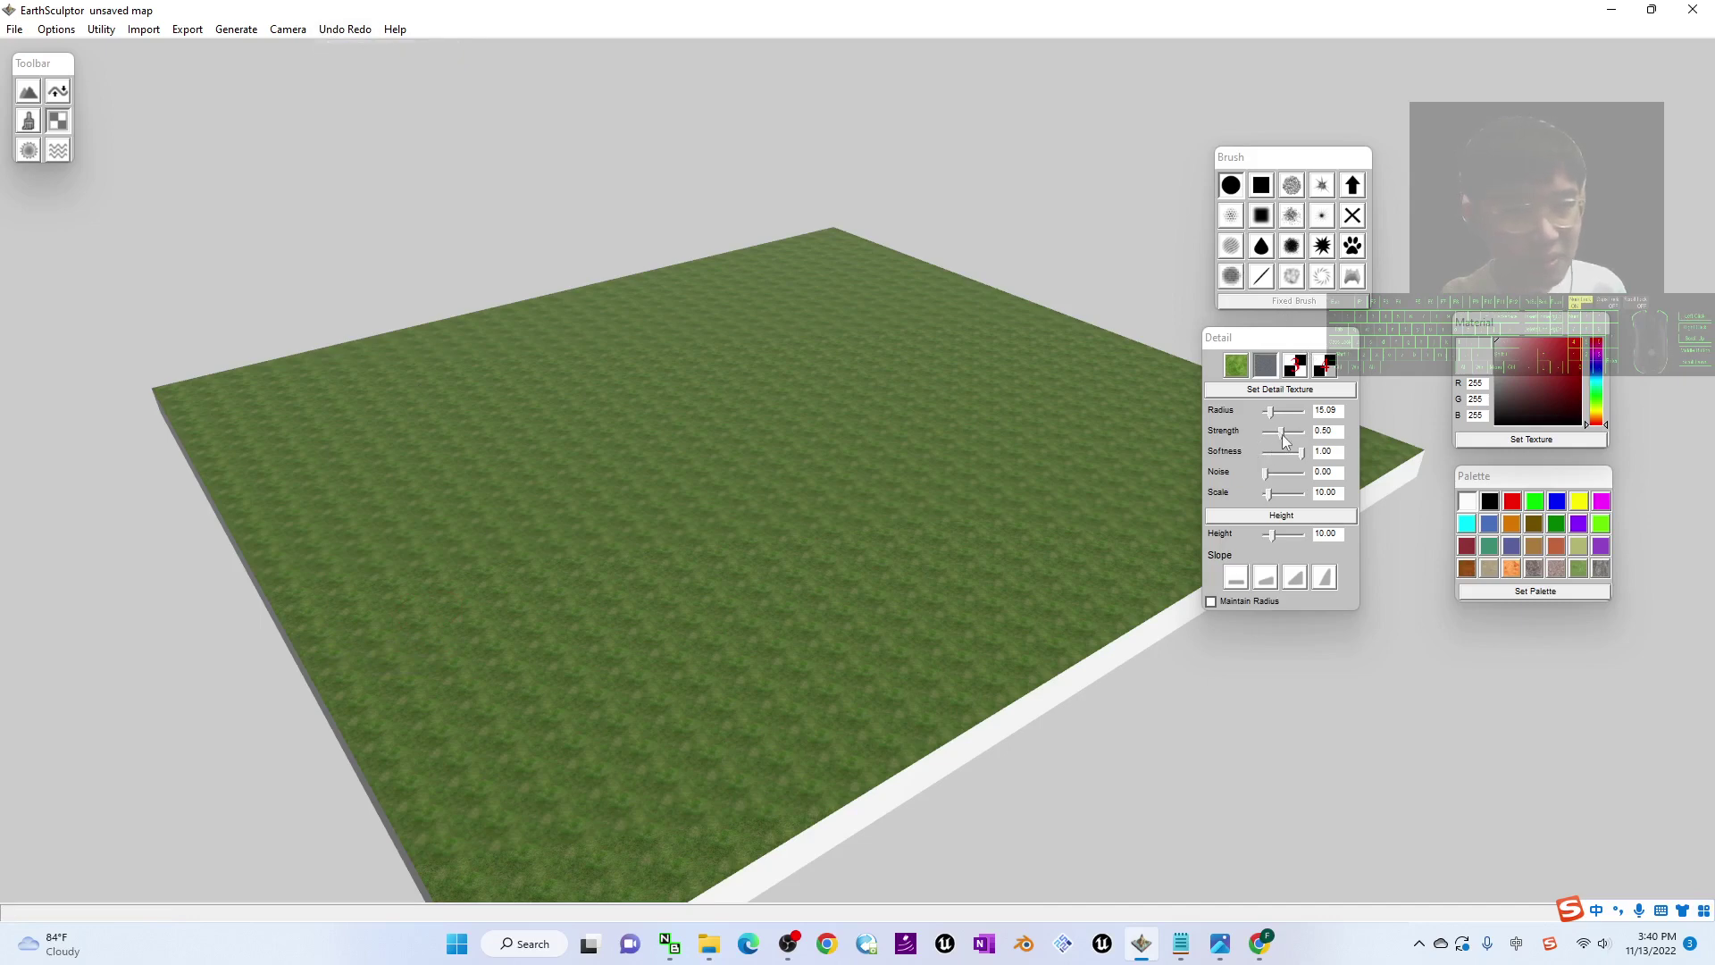
Step: Set the asphalt brush strength to 1.00, and undo a trial road stroke painted across the terrain's near corner
drag(1282, 435, 1365, 445)
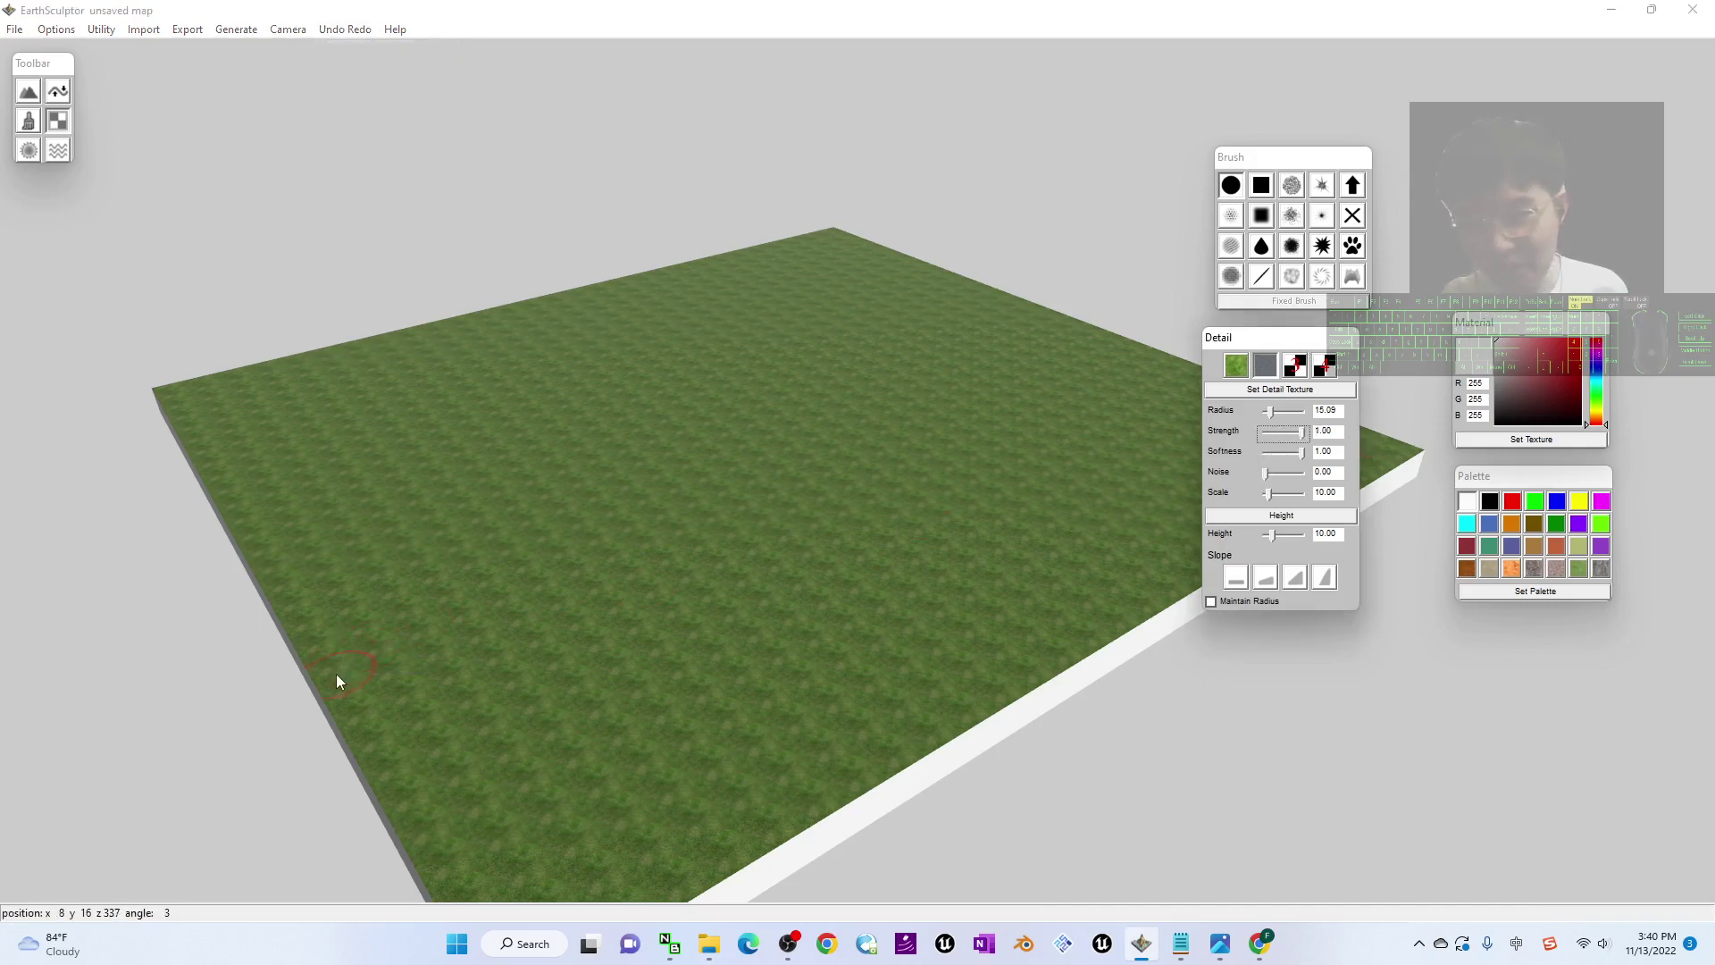
drag(336, 681, 465, 686)
drag(748, 683, 1124, 689)
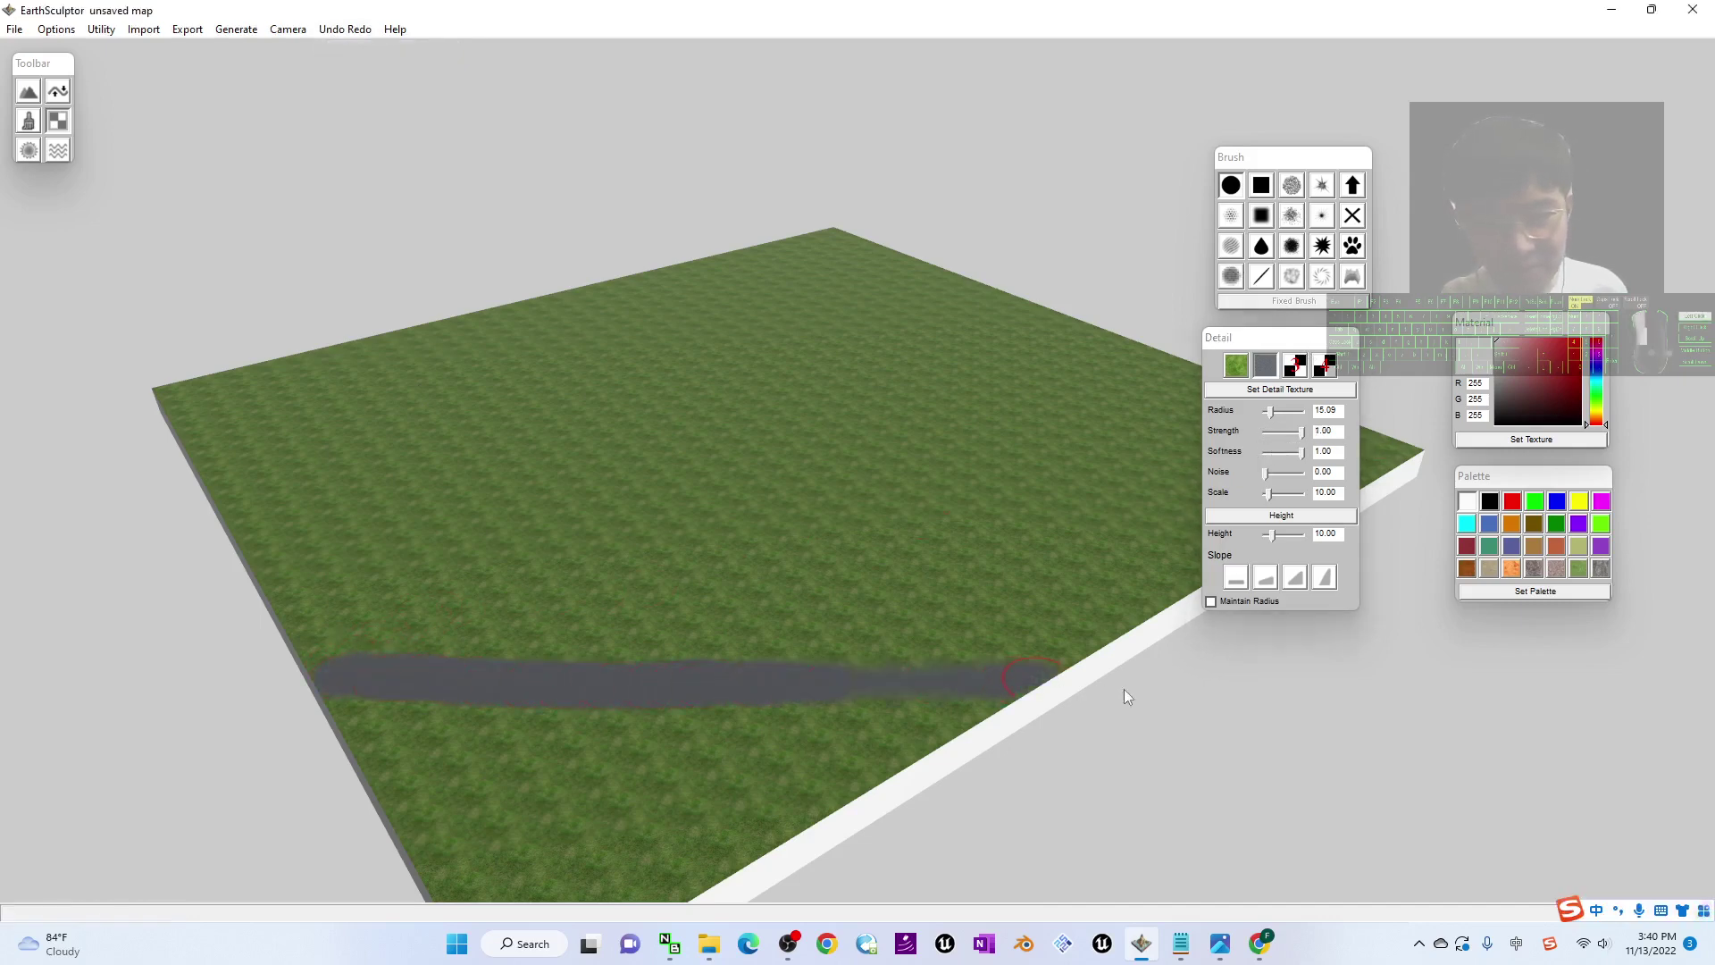
click(337, 30)
click(351, 50)
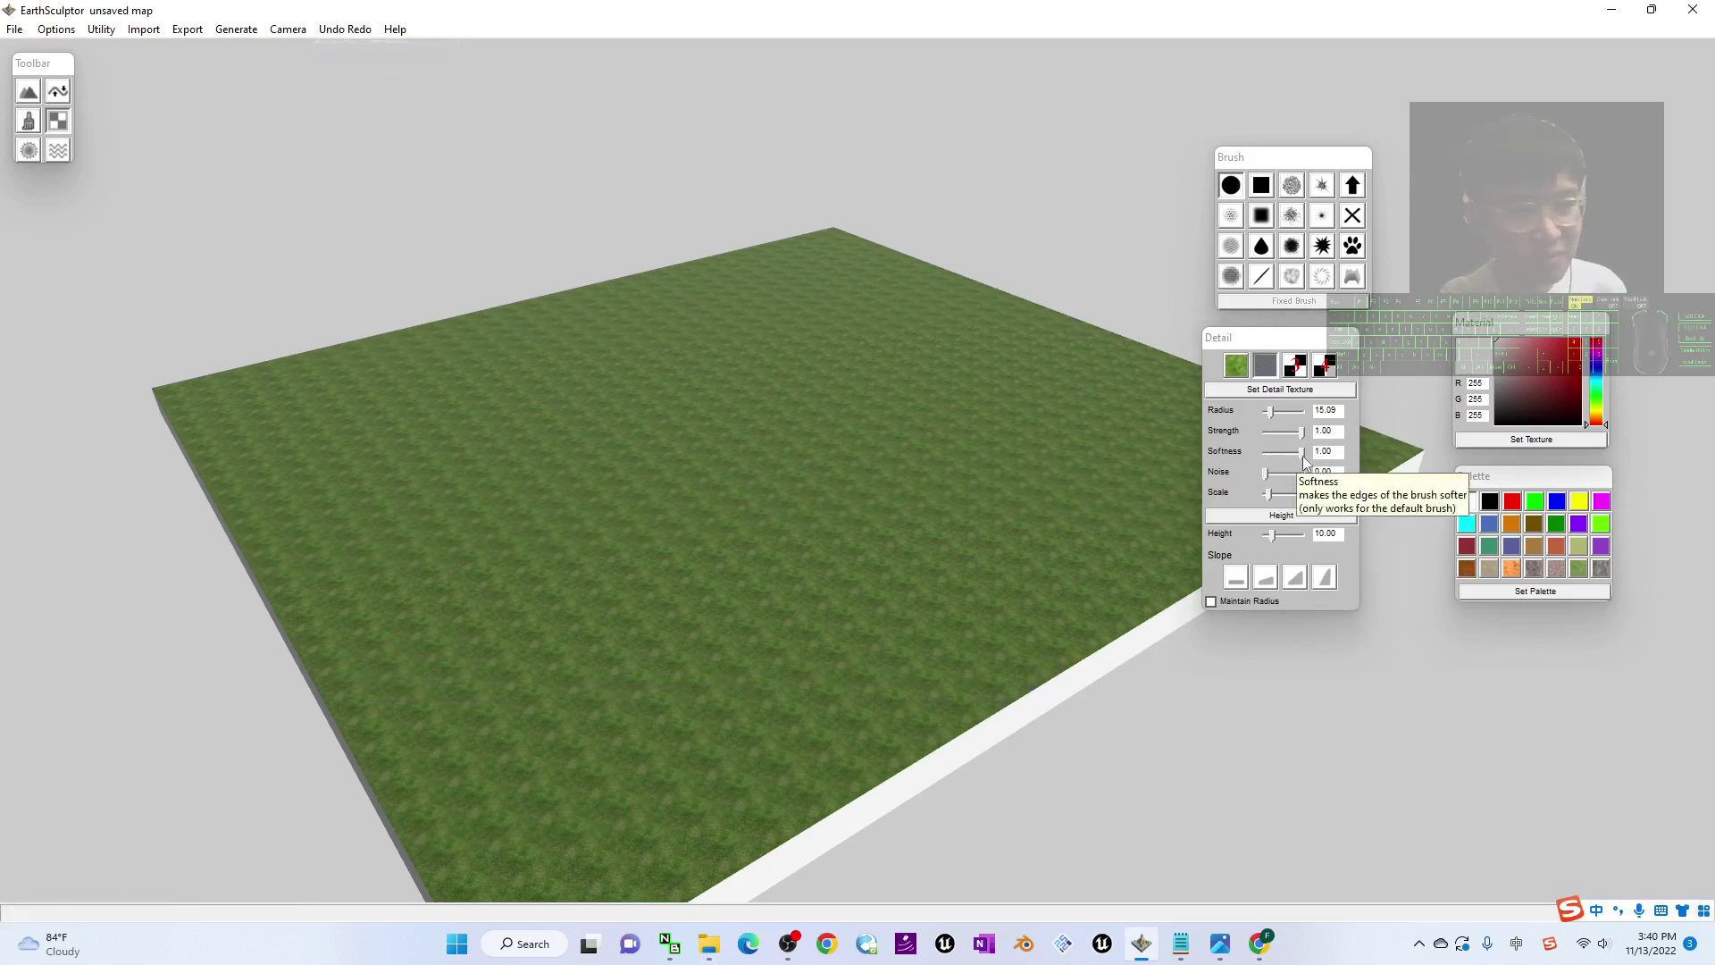
Step: Set the asphalt brush softness to 0.00 and paint a continuous road across the terrain's near corner from edge to edge
drag(1302, 454, 1295, 461)
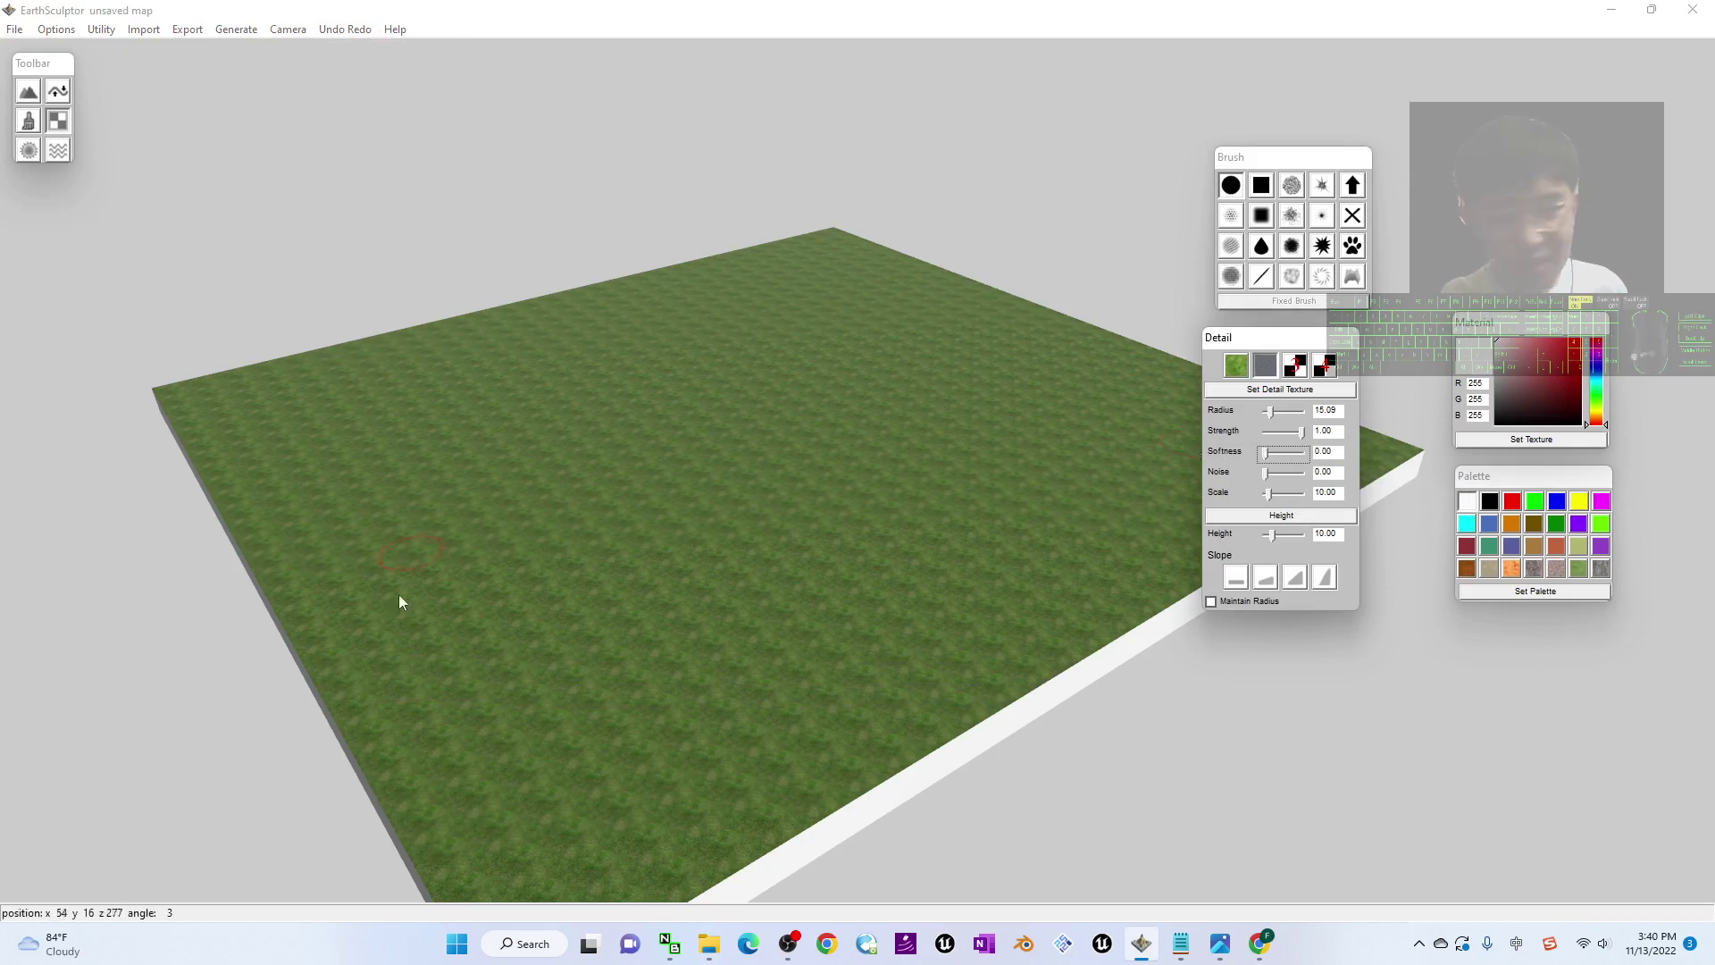
drag(317, 676, 373, 682)
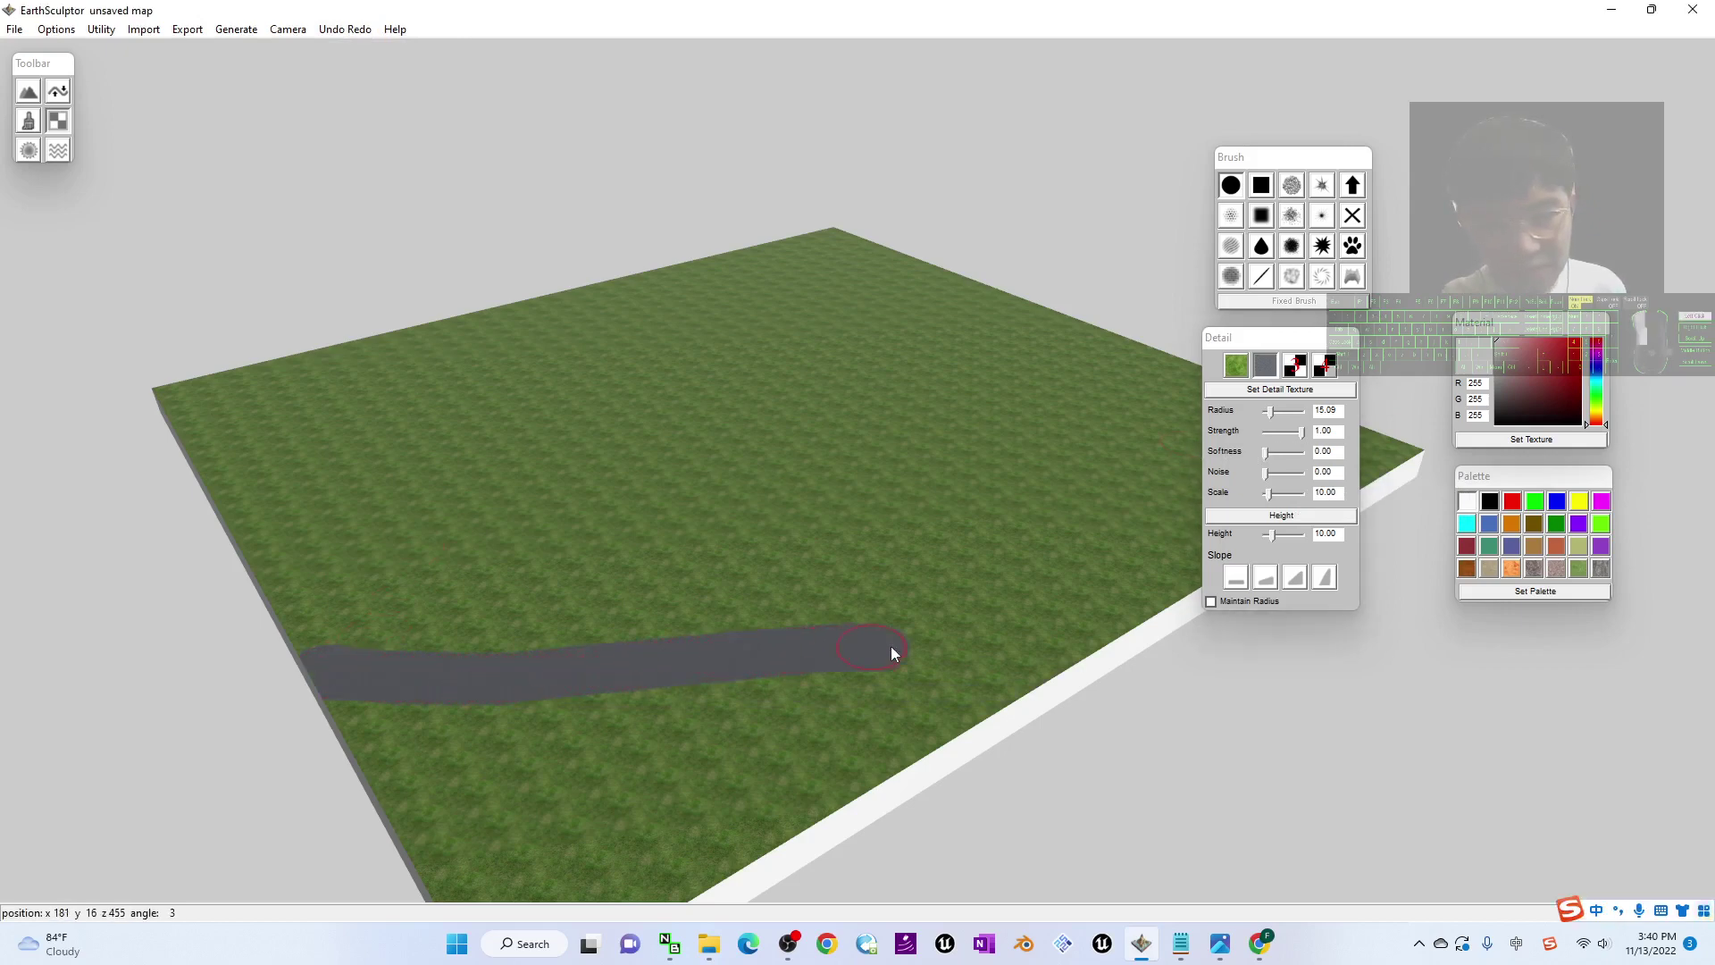
drag(892, 646, 1172, 672)
Step: Try a scale of 22.39 for the asphalt texture, reduce it again, and set the grass texture's scale to 10.45
scroll(759, 652, up, 3)
scroll(840, 645, down, 5)
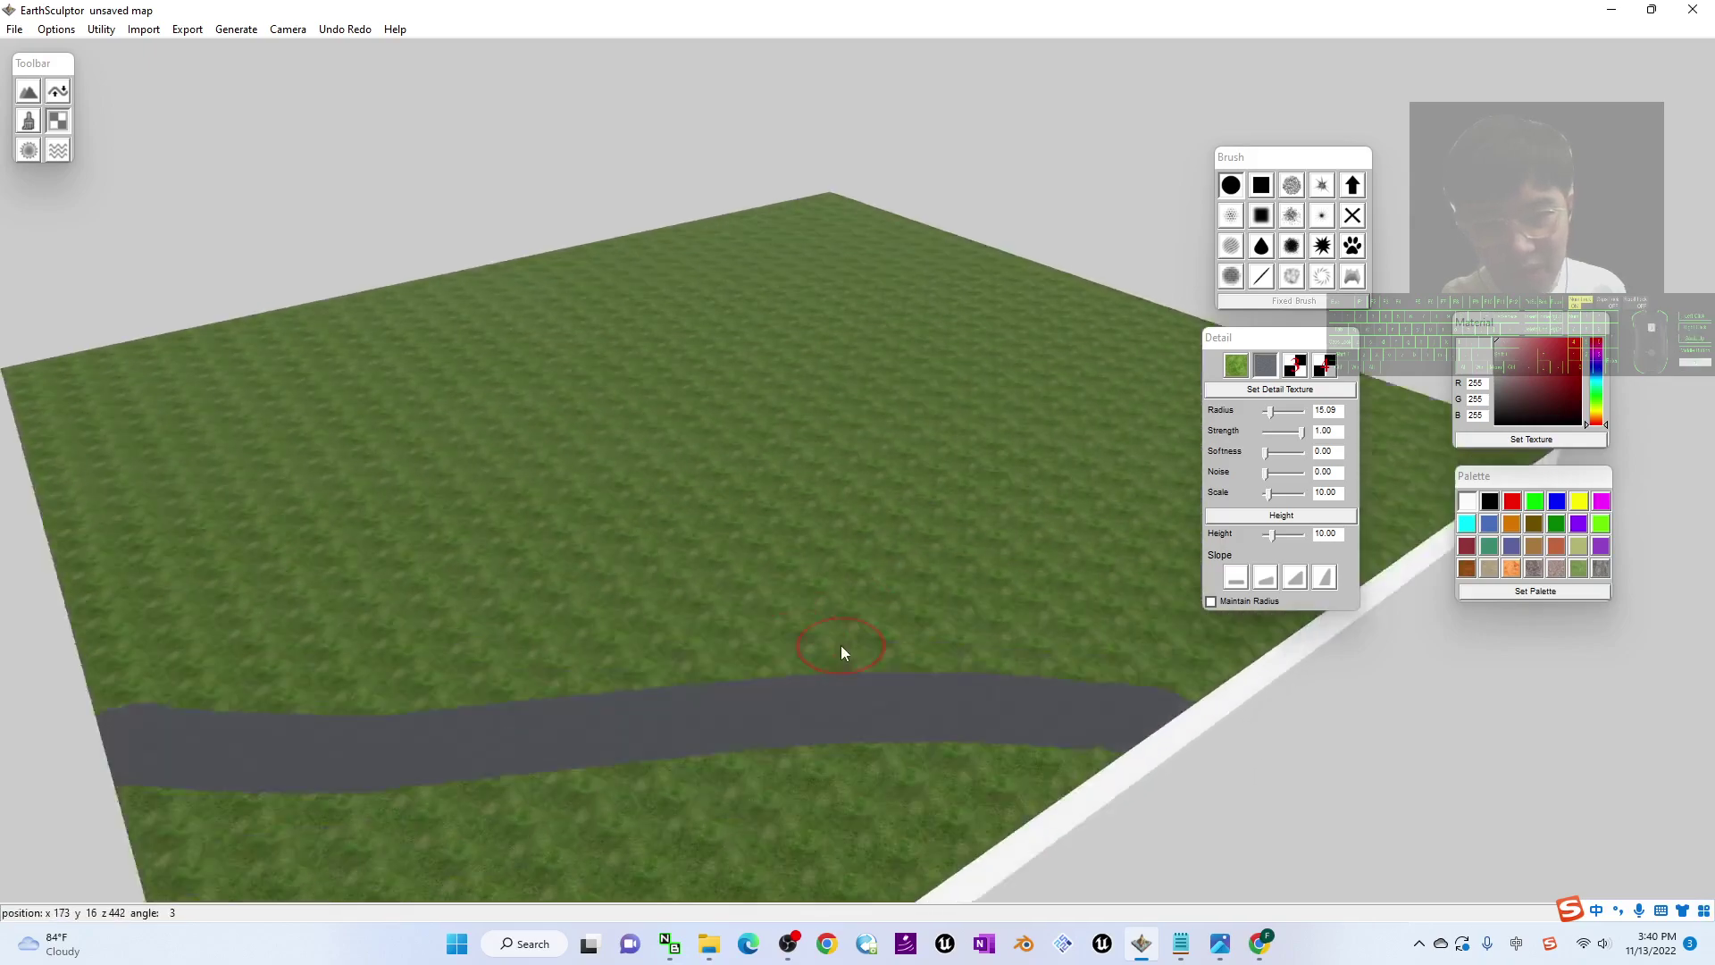
scroll(839, 647, down, 3)
middle_drag(853, 664, 897, 378)
scroll(846, 496, up, 3)
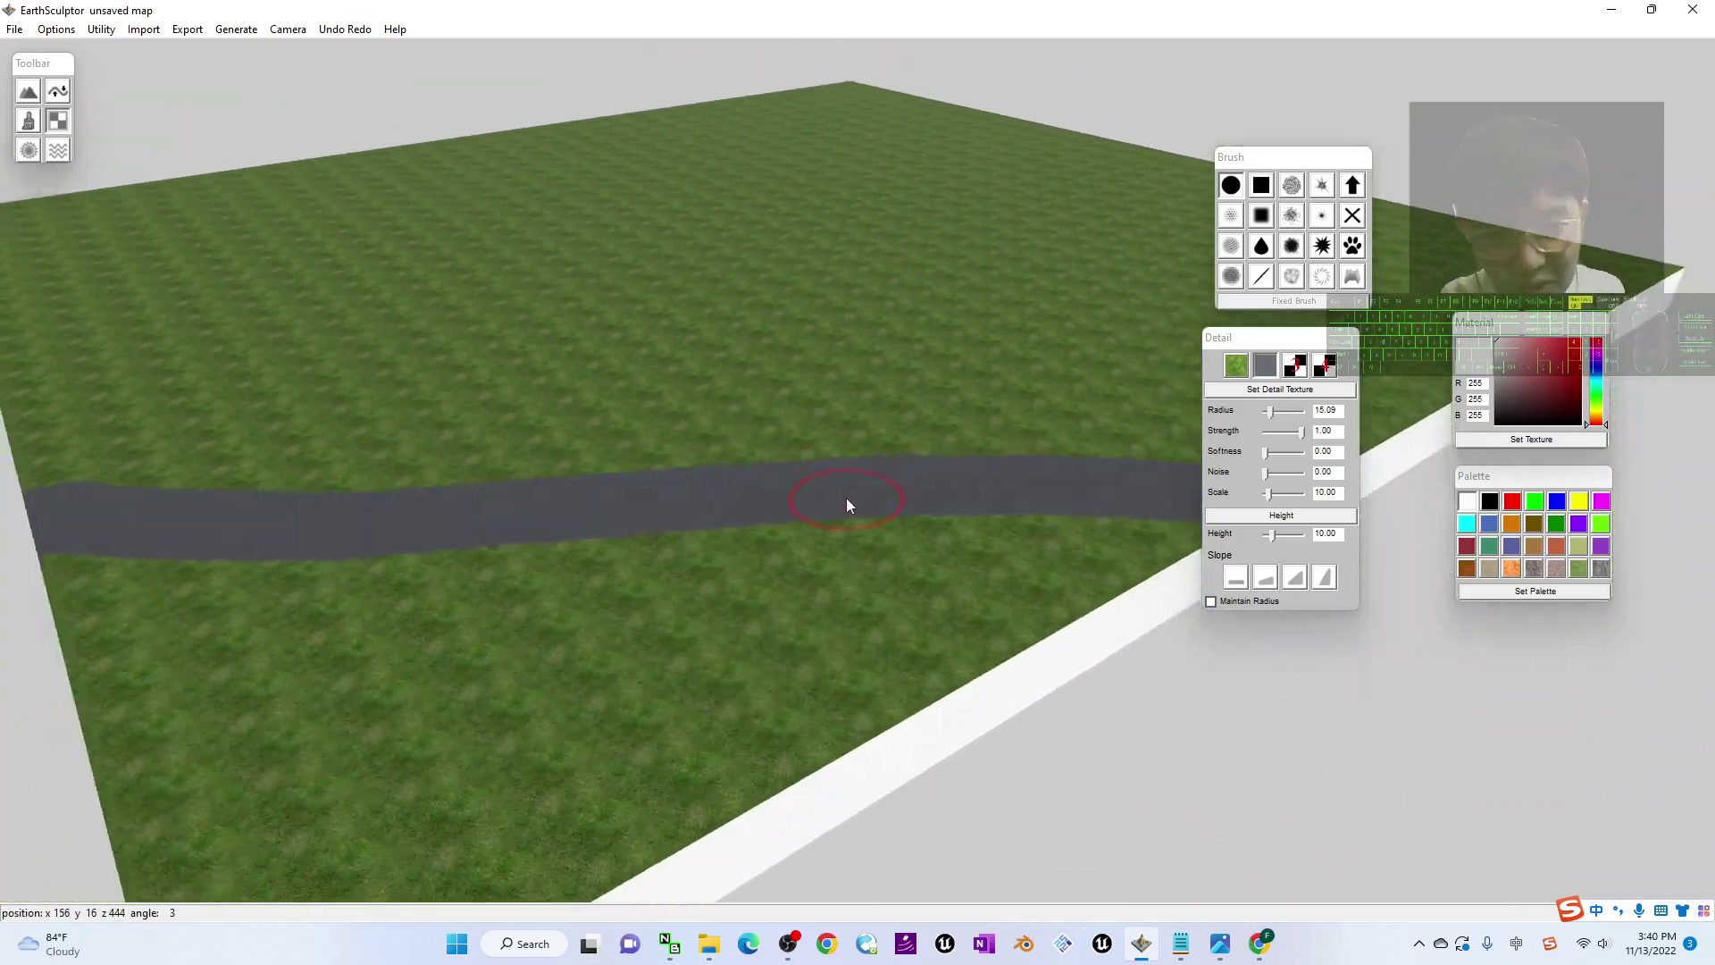
scroll(846, 498, down, 5)
alt+drag(564, 579, 1210, 644)
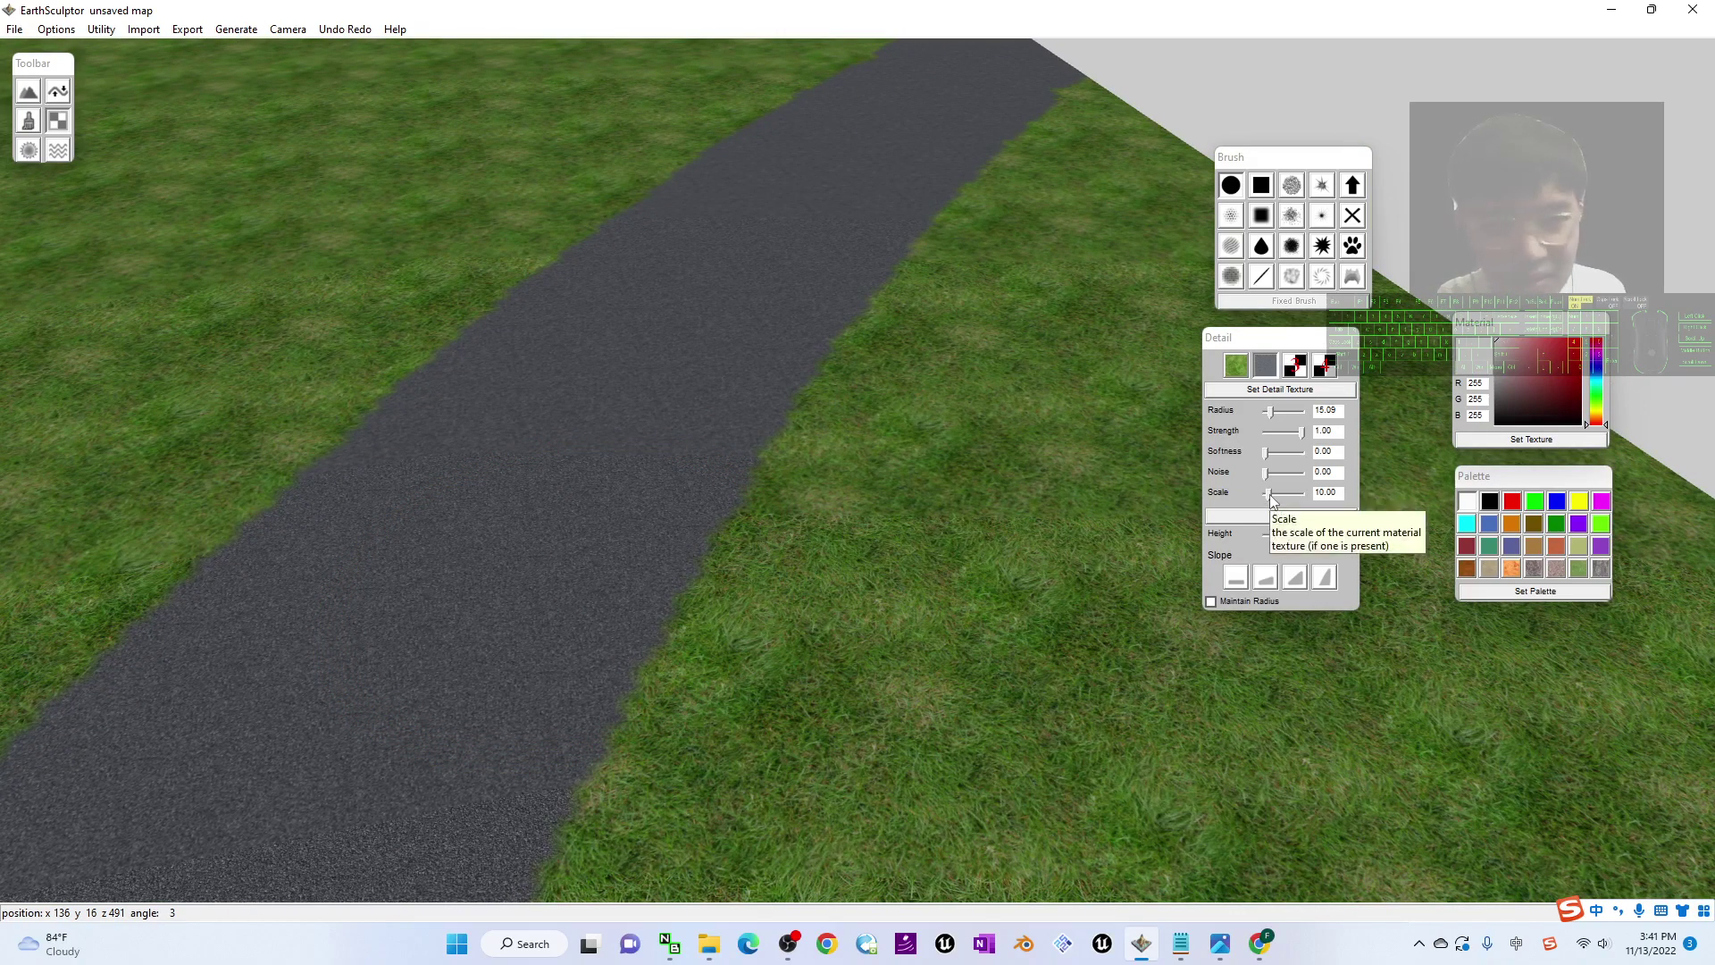
drag(1272, 500, 1279, 501)
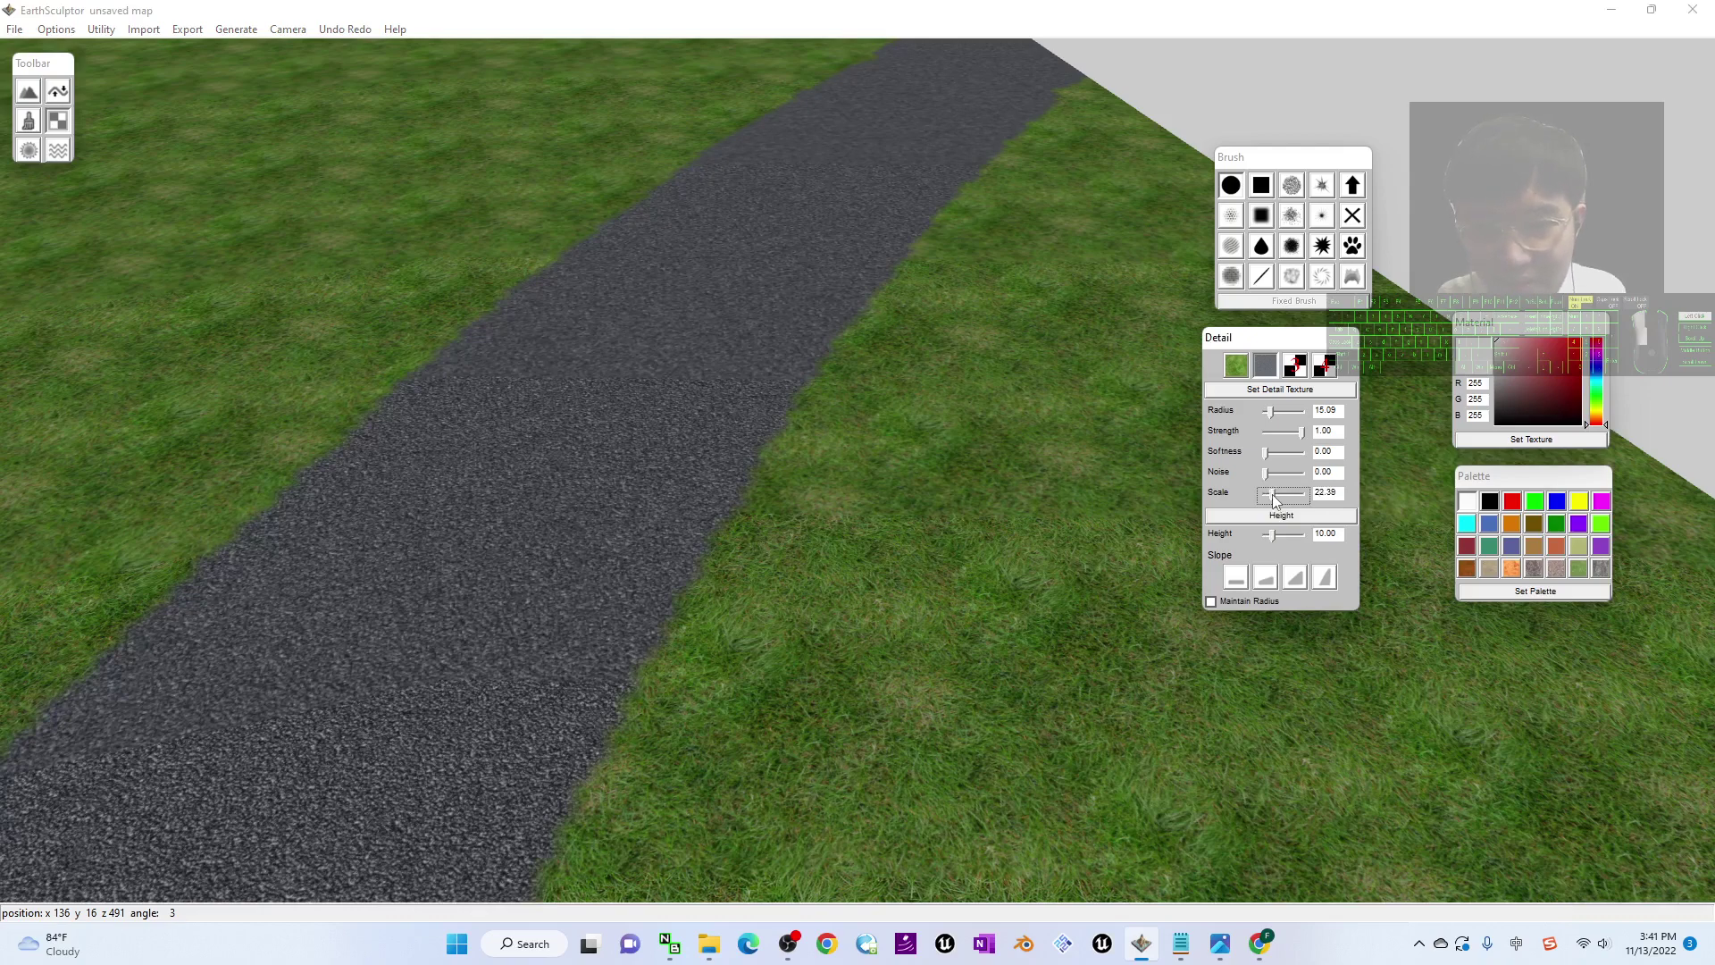
drag(1273, 500, 1272, 501)
click(1236, 362)
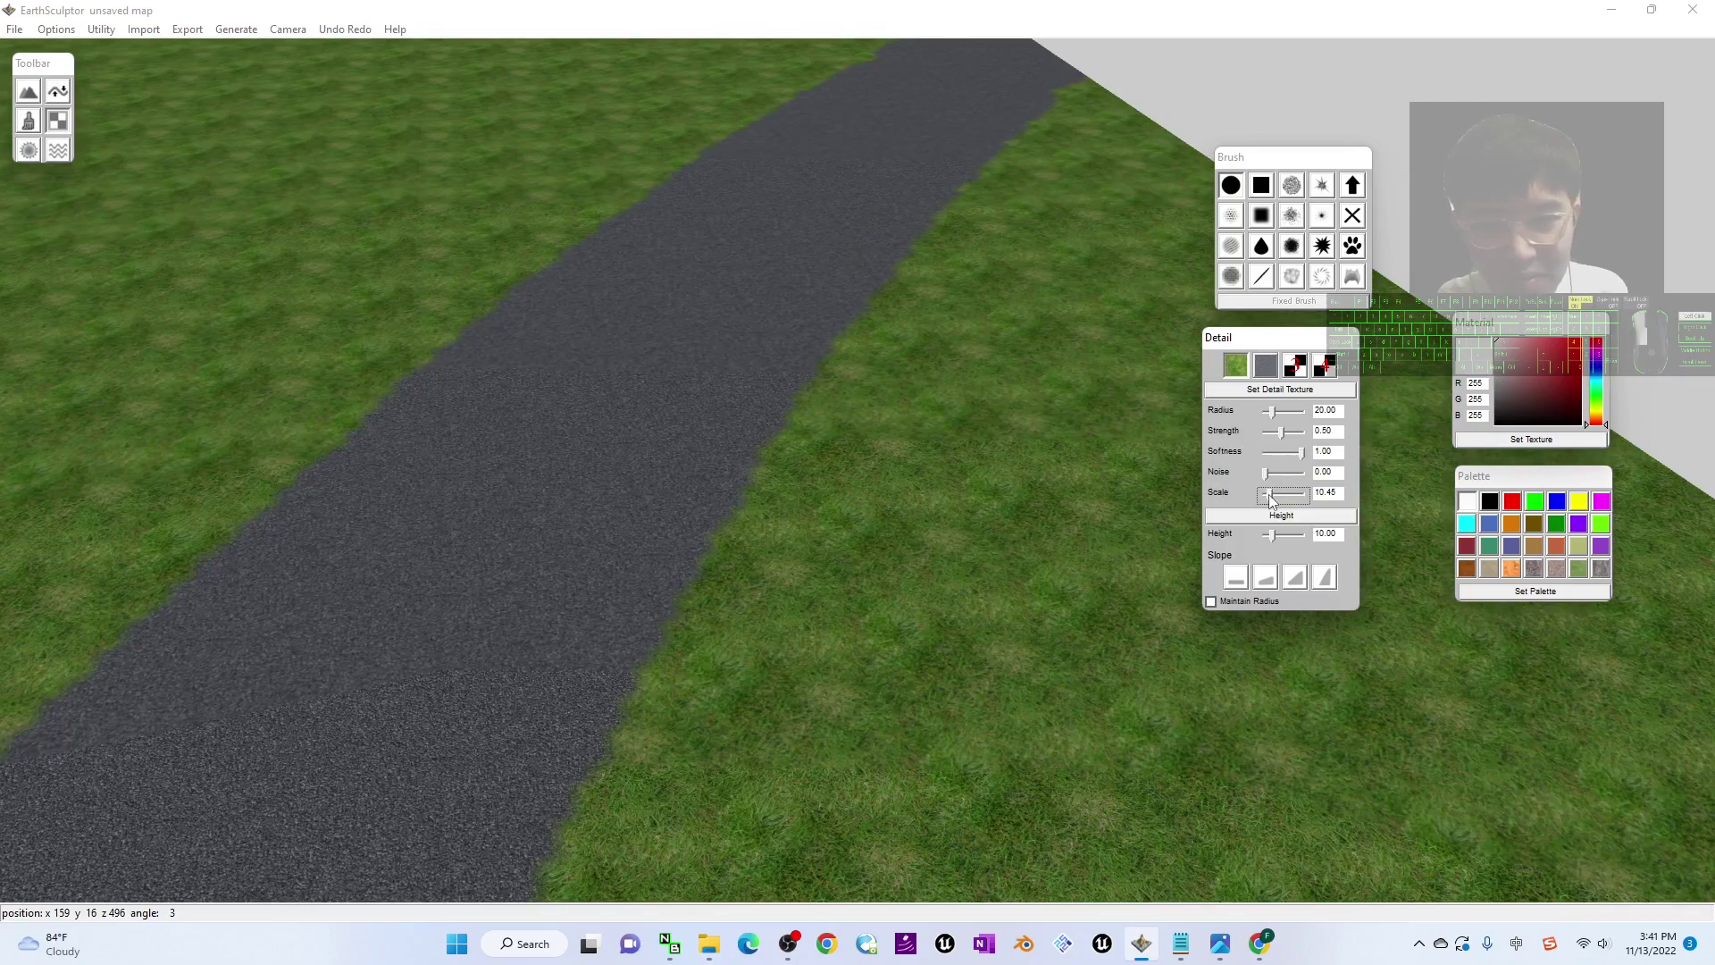
Step: Examine the grass and asphalt textures close up at ground level and across the whole terrain
scroll(596, 463, up, 5)
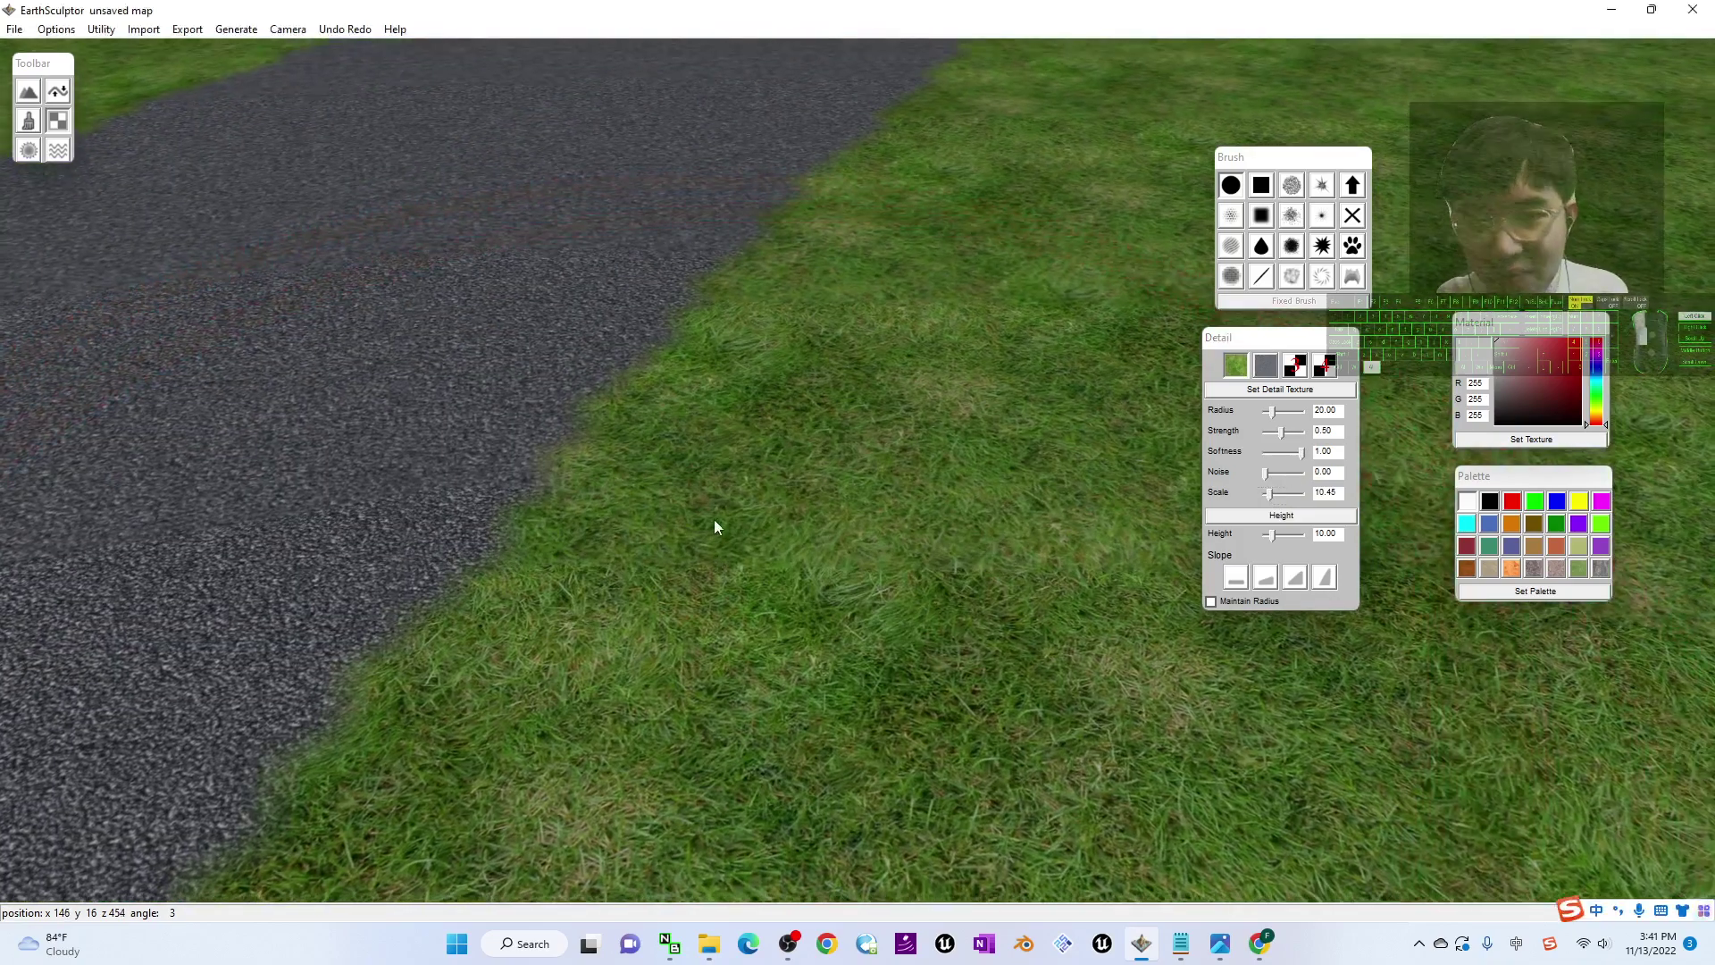
mouse_move(715, 518)
alt+mouse_down()
mouse_move(671, 400)
mouse_move(453, 354)
mouse_move(518, 327)
alt+mouse_up()
scroll(543, 348, down, 11)
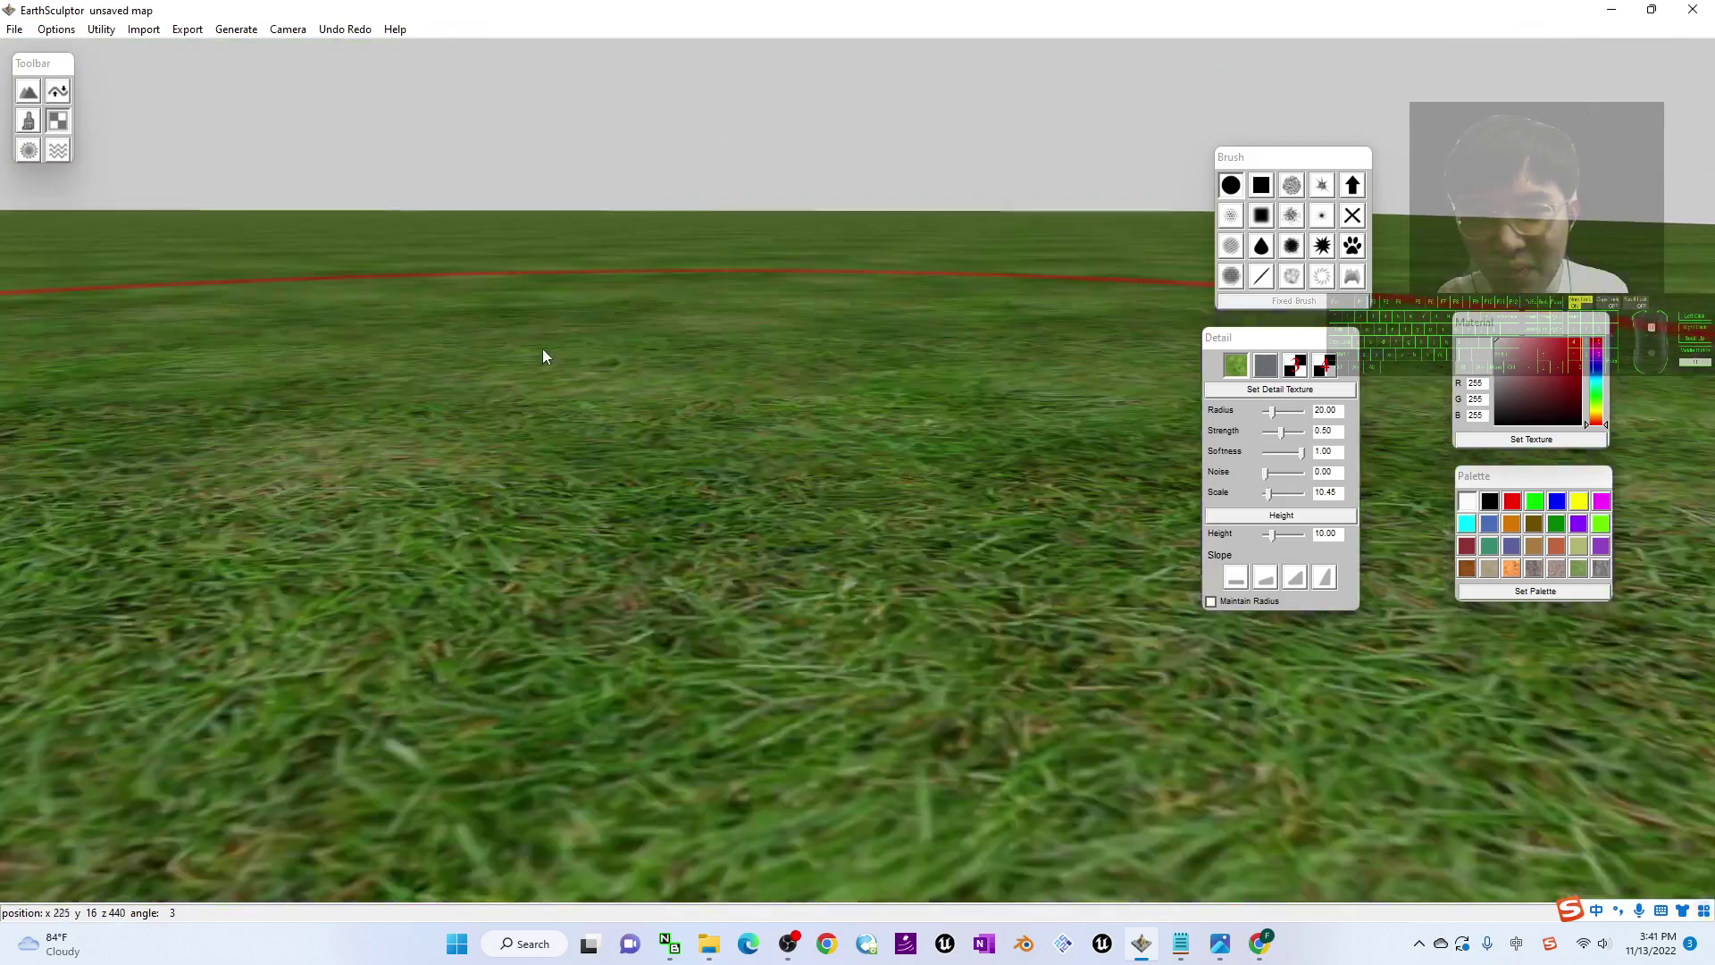
scroll(542, 350, down, 8)
scroll(726, 538, up, 8)
scroll(697, 540, down, 10)
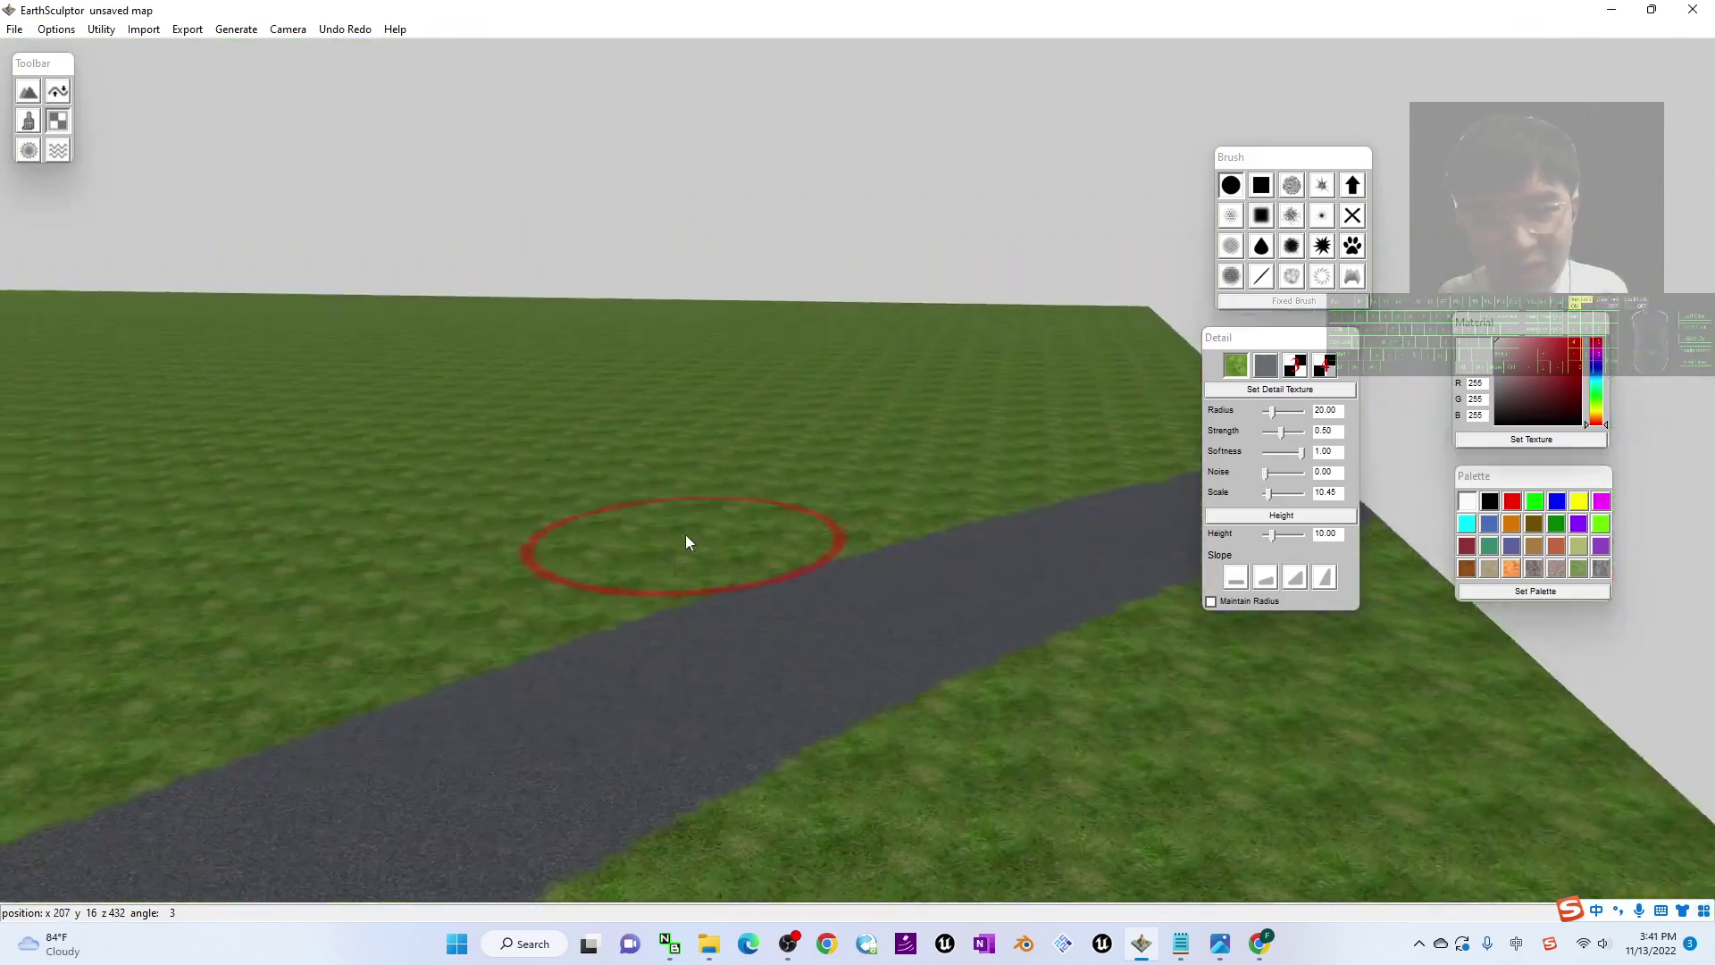
scroll(684, 534, down, 8)
alt+drag(659, 445, 696, 615)
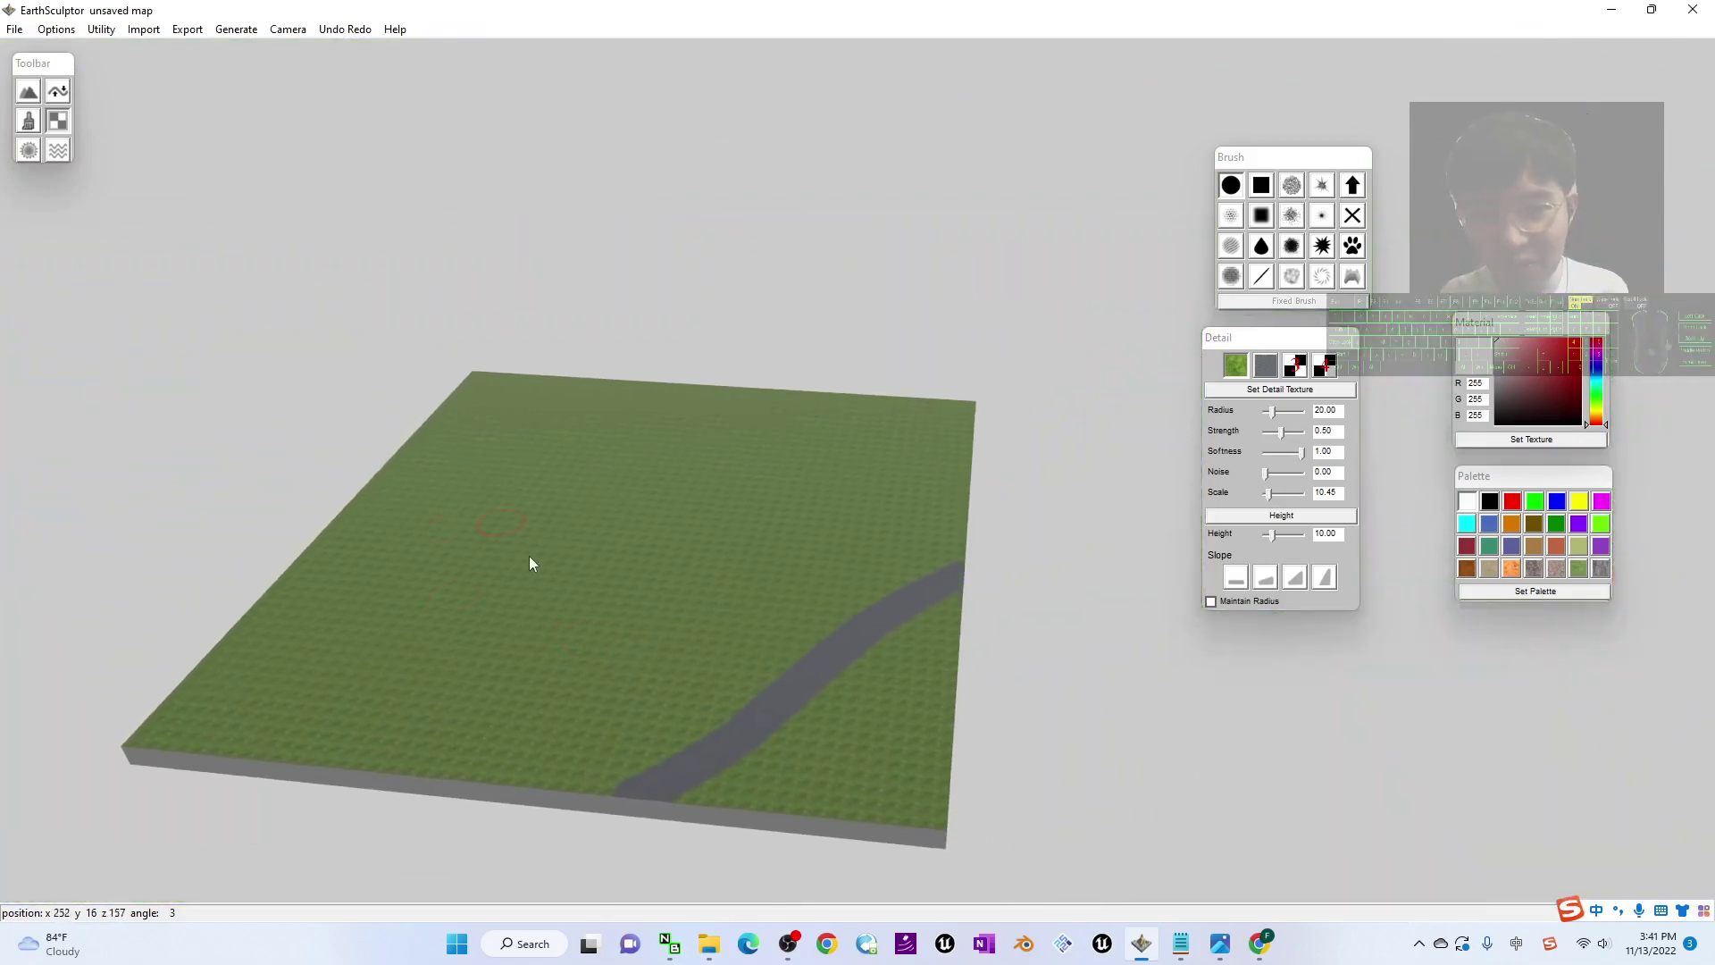
scroll(528, 561, up, 2)
scroll(527, 534, down, 5)
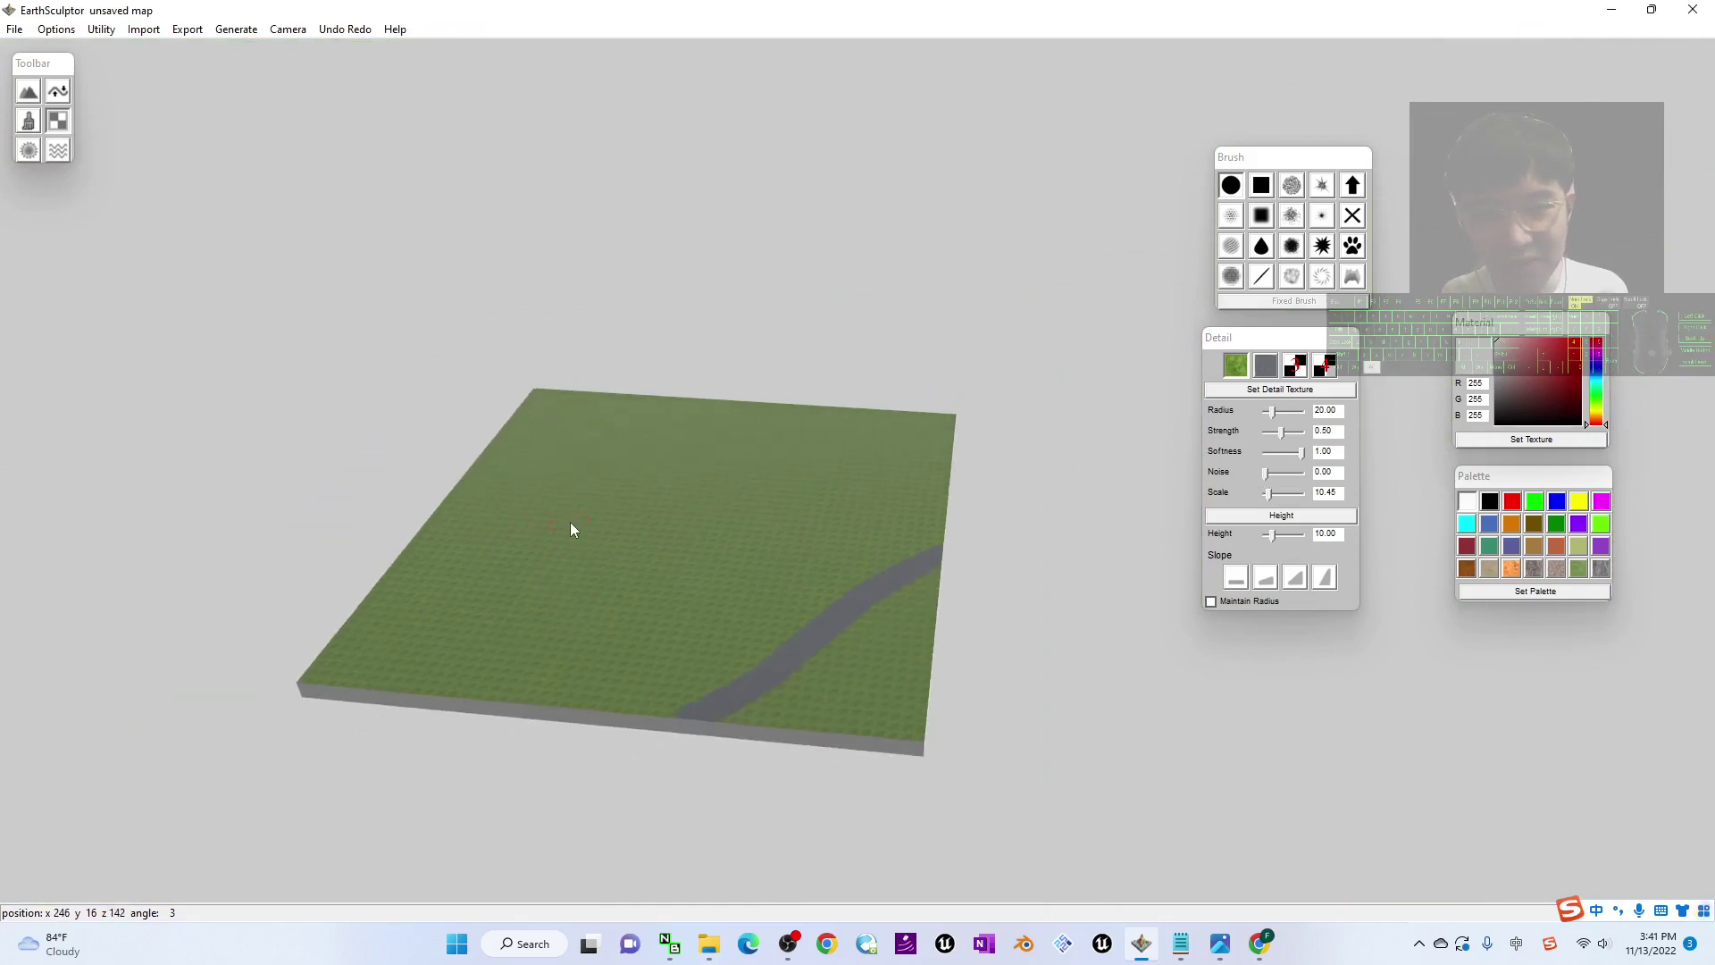
scroll(684, 529, up, 1)
scroll(685, 523, up, 6)
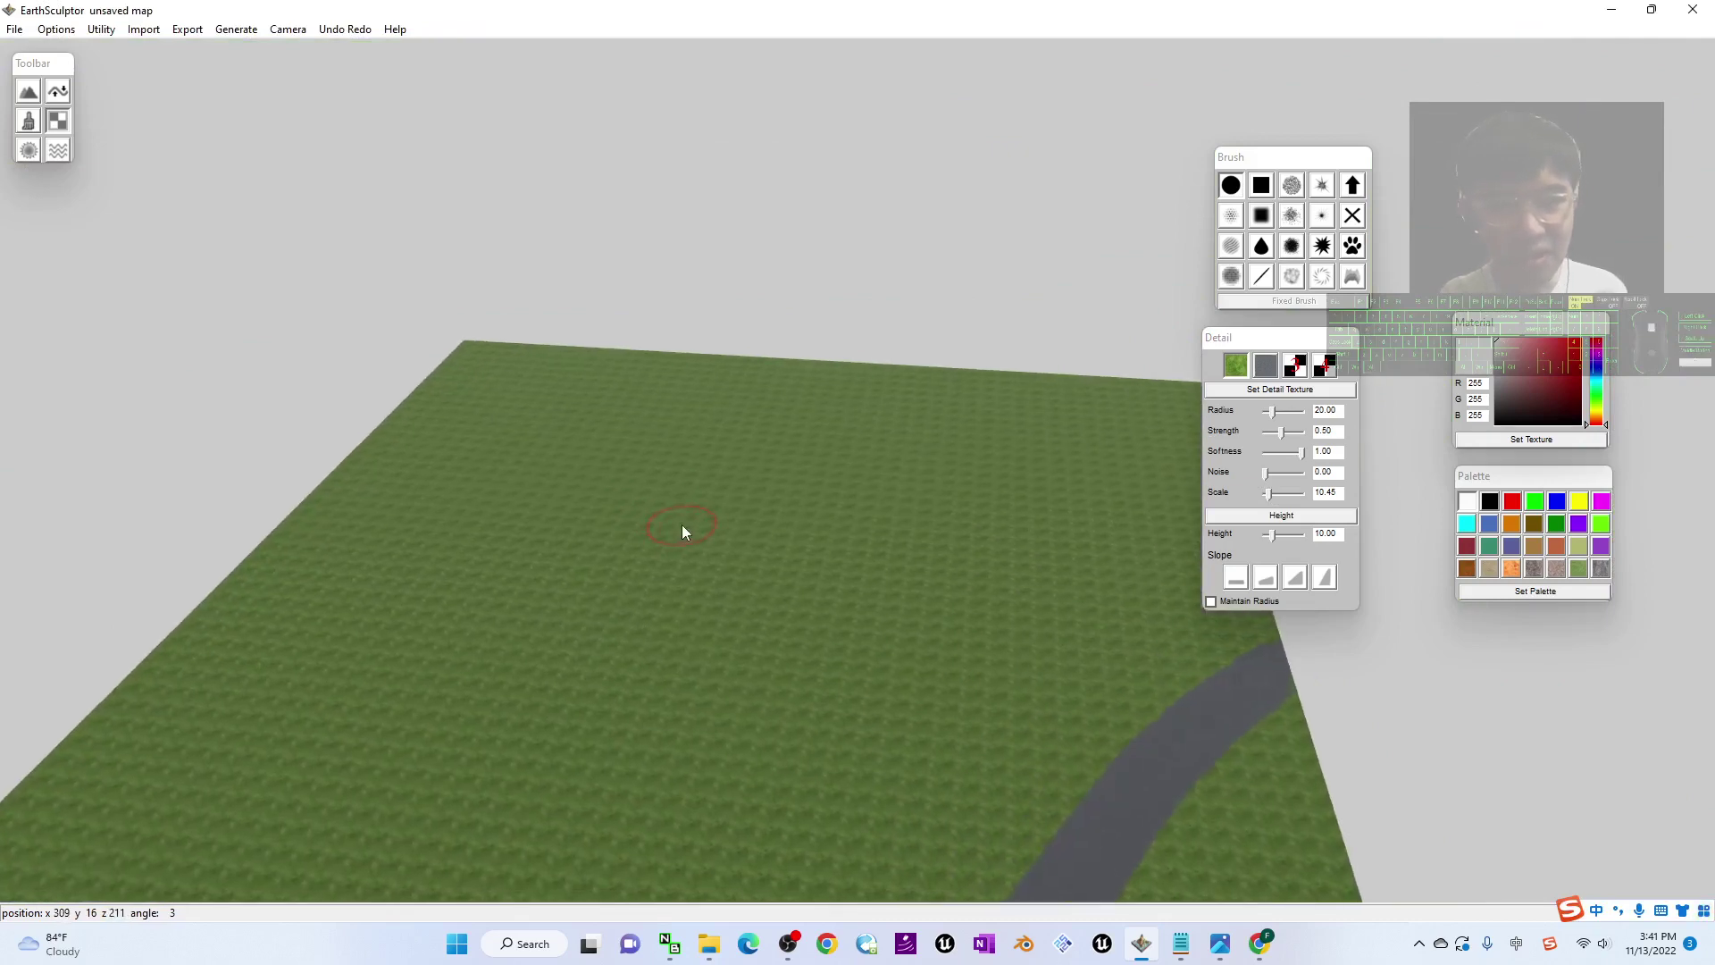
scroll(632, 564, down, 2)
alt+drag(718, 596, 807, 607)
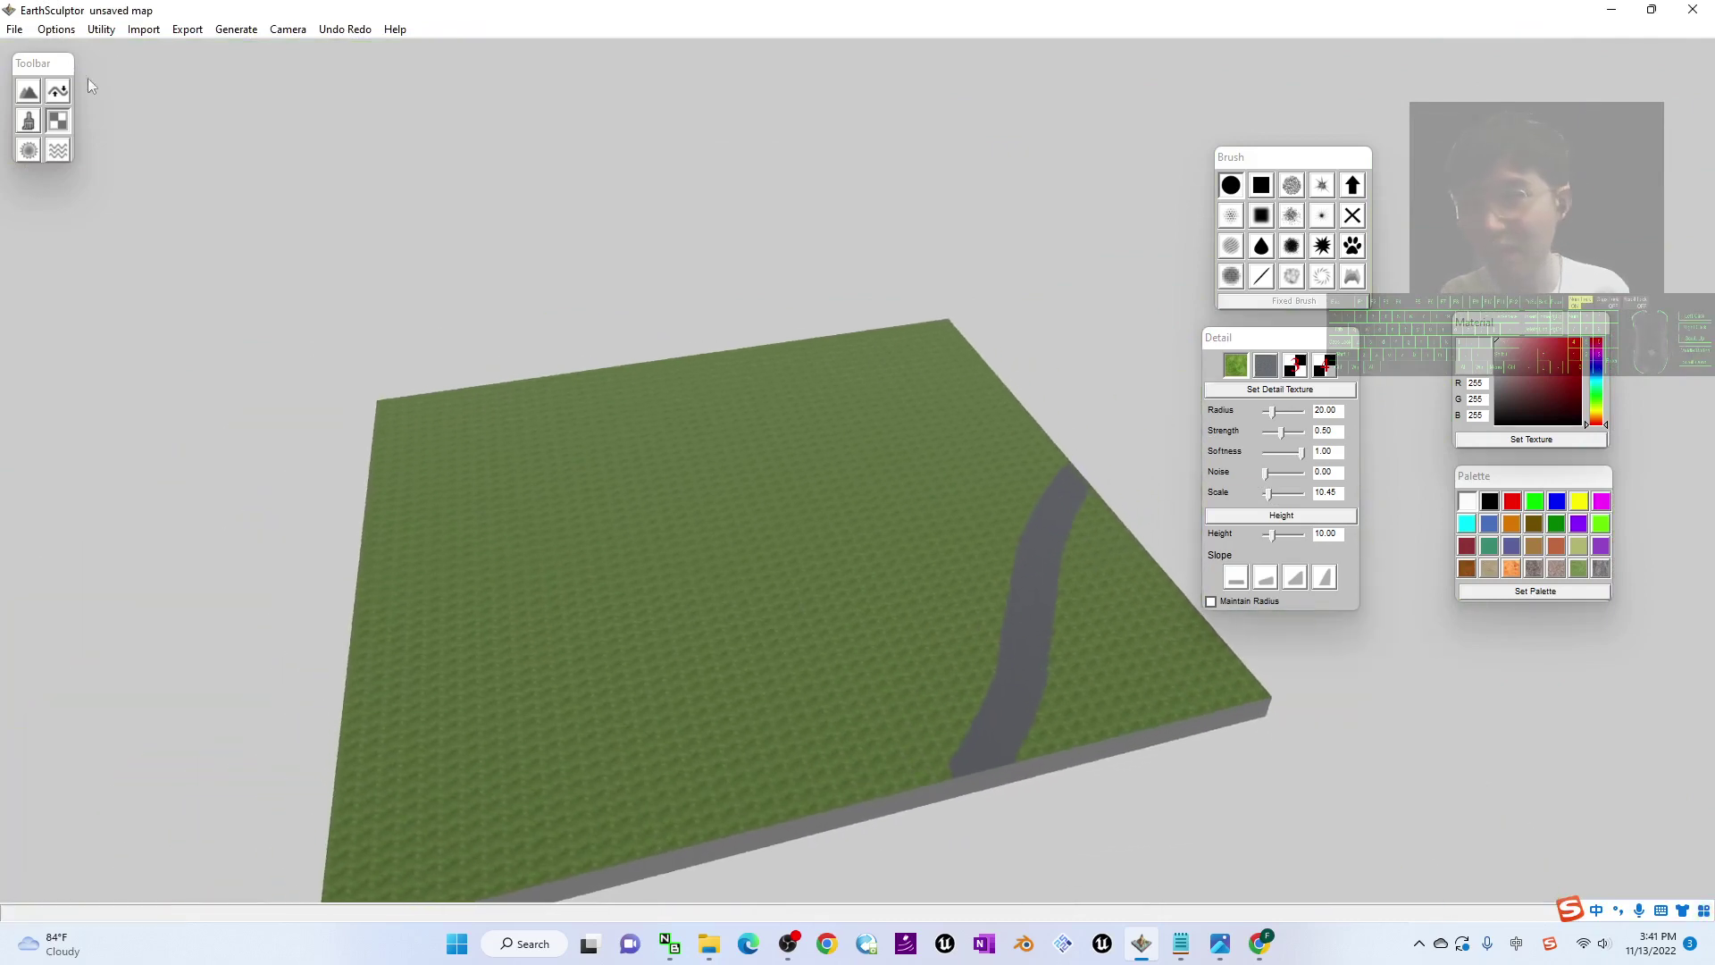
Step: Switch from texture painting to terraforming and set the raise brush's radius to 34.66
click(58, 91)
scroll(286, 429, down, 3)
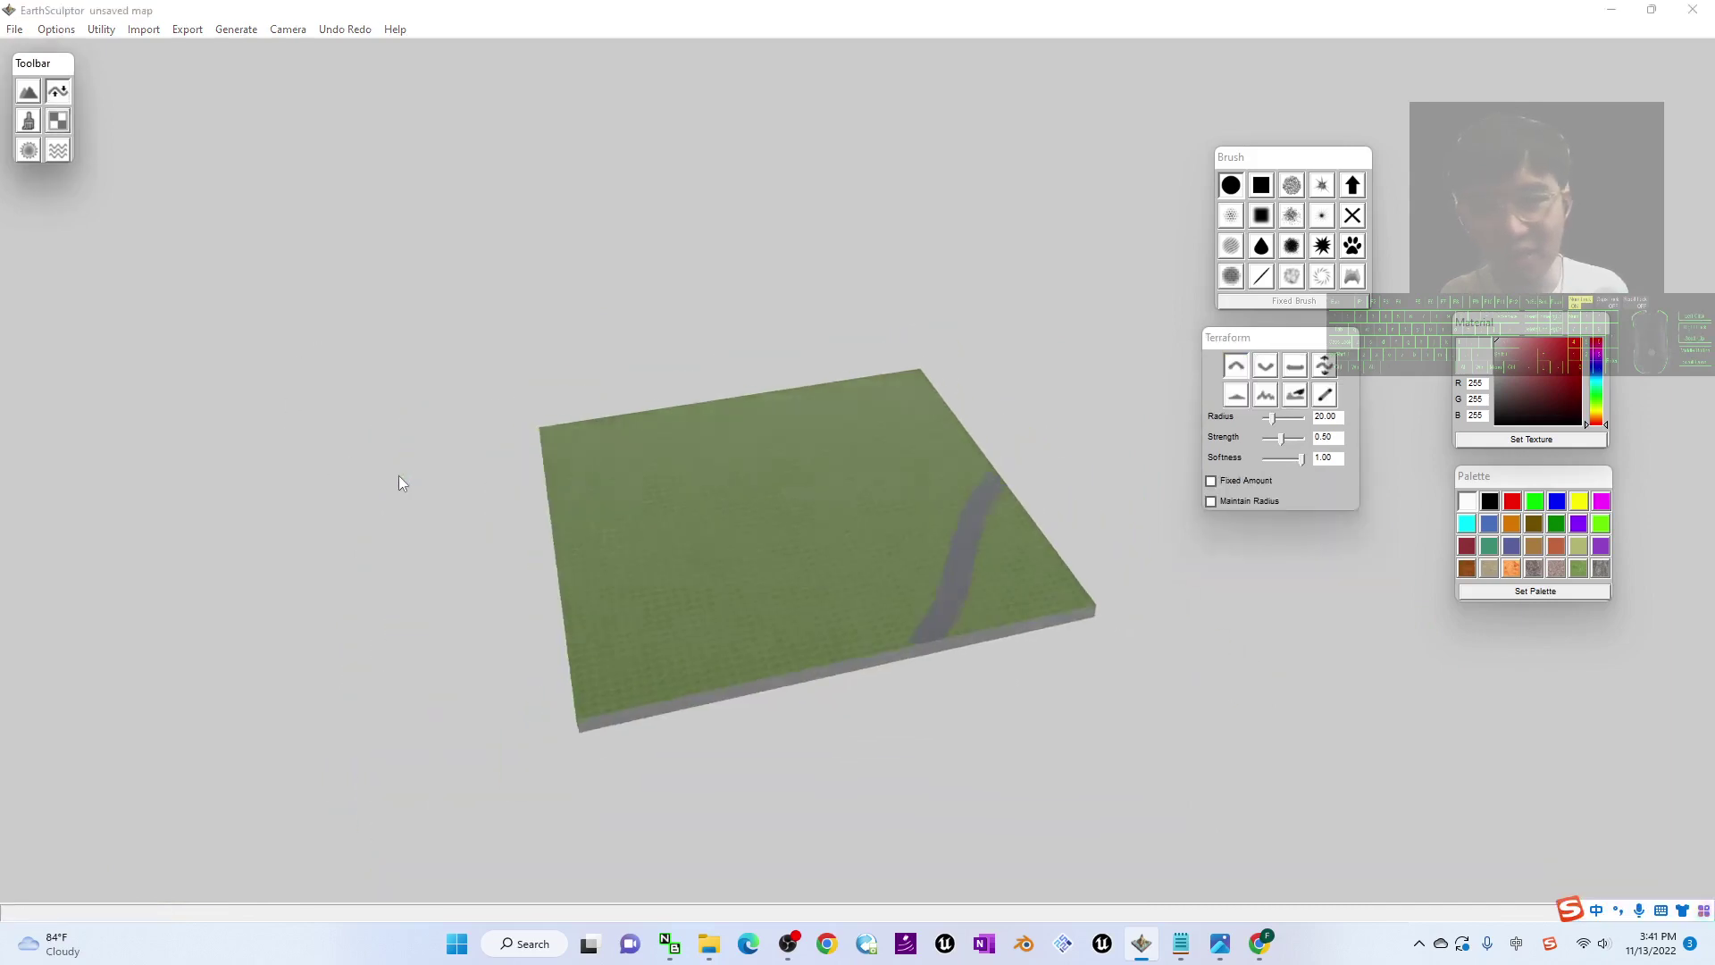
scroll(398, 475, up, 5)
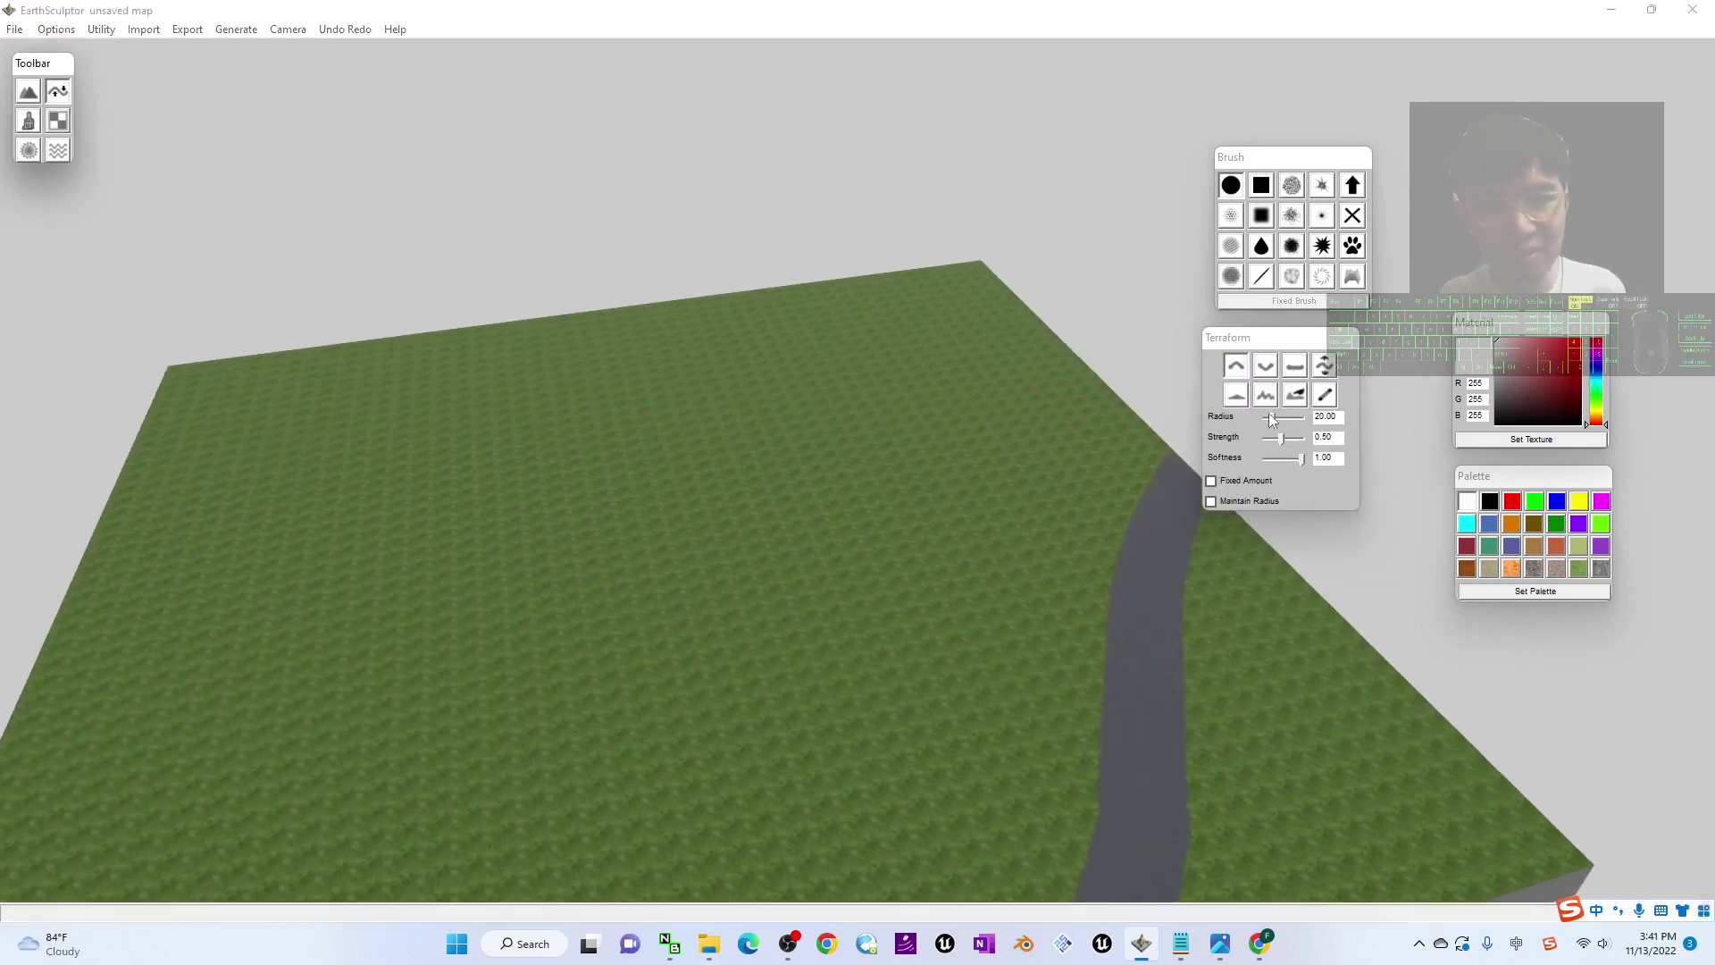
drag(1272, 418, 1280, 418)
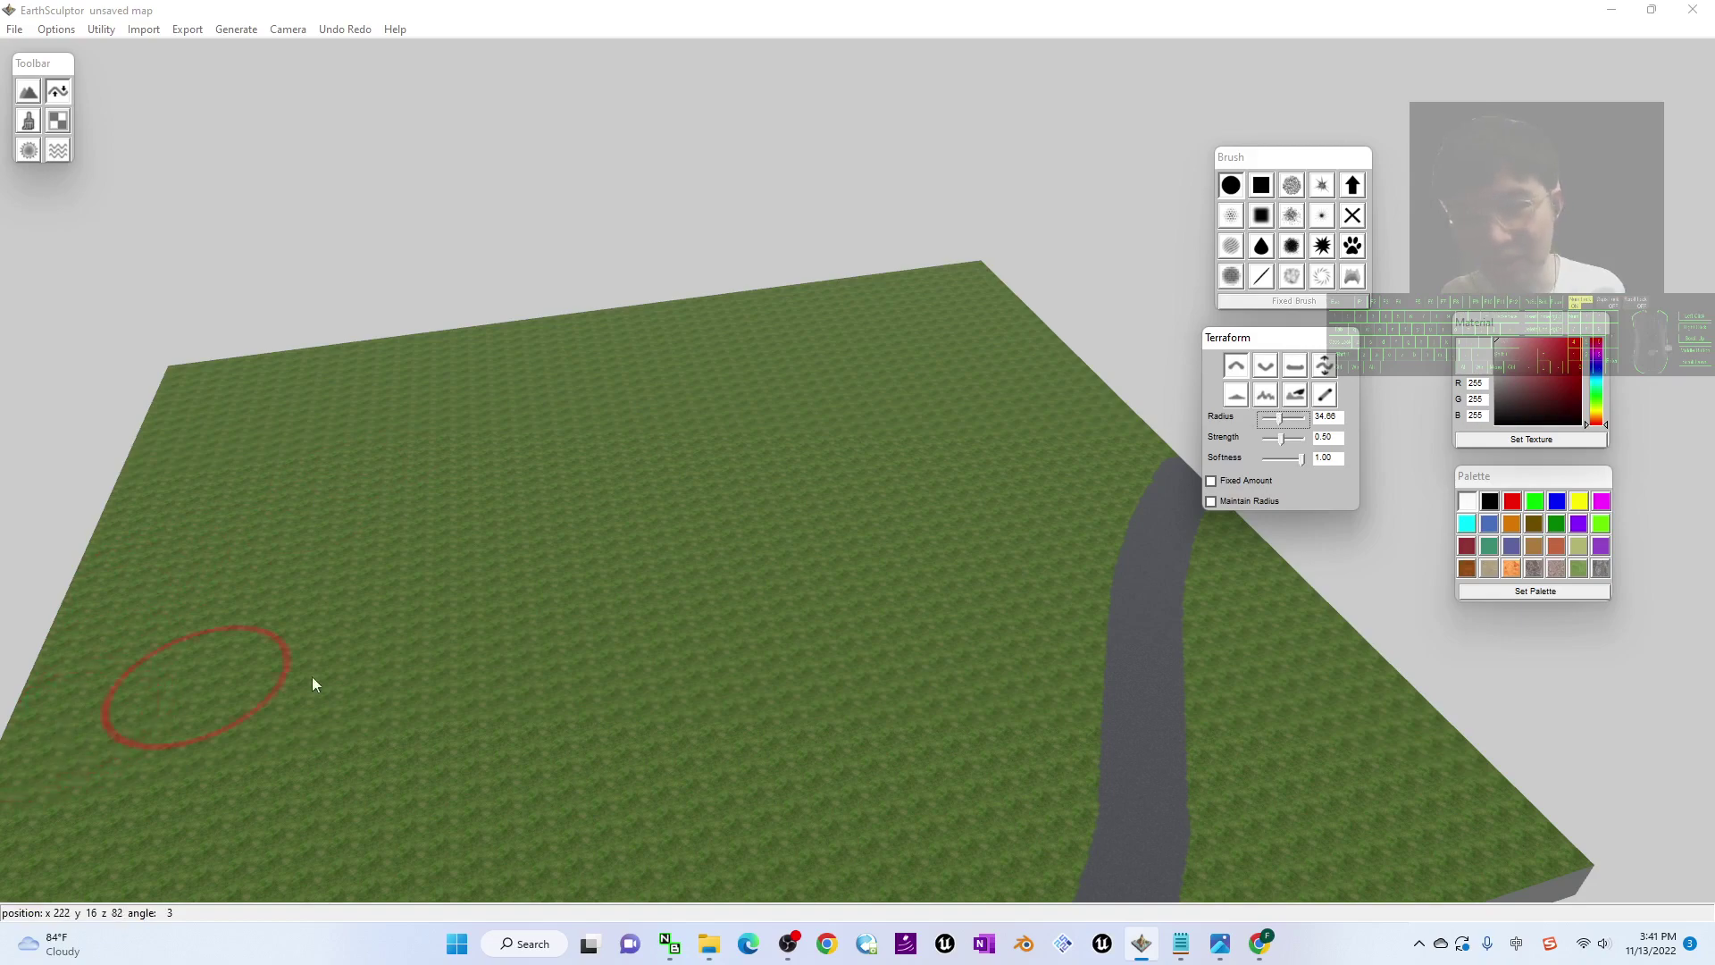
Step: Raise a trial mound on the grass near the far end of the asphalt road, and undo it
scroll(399, 652, down, 5)
click(1003, 419)
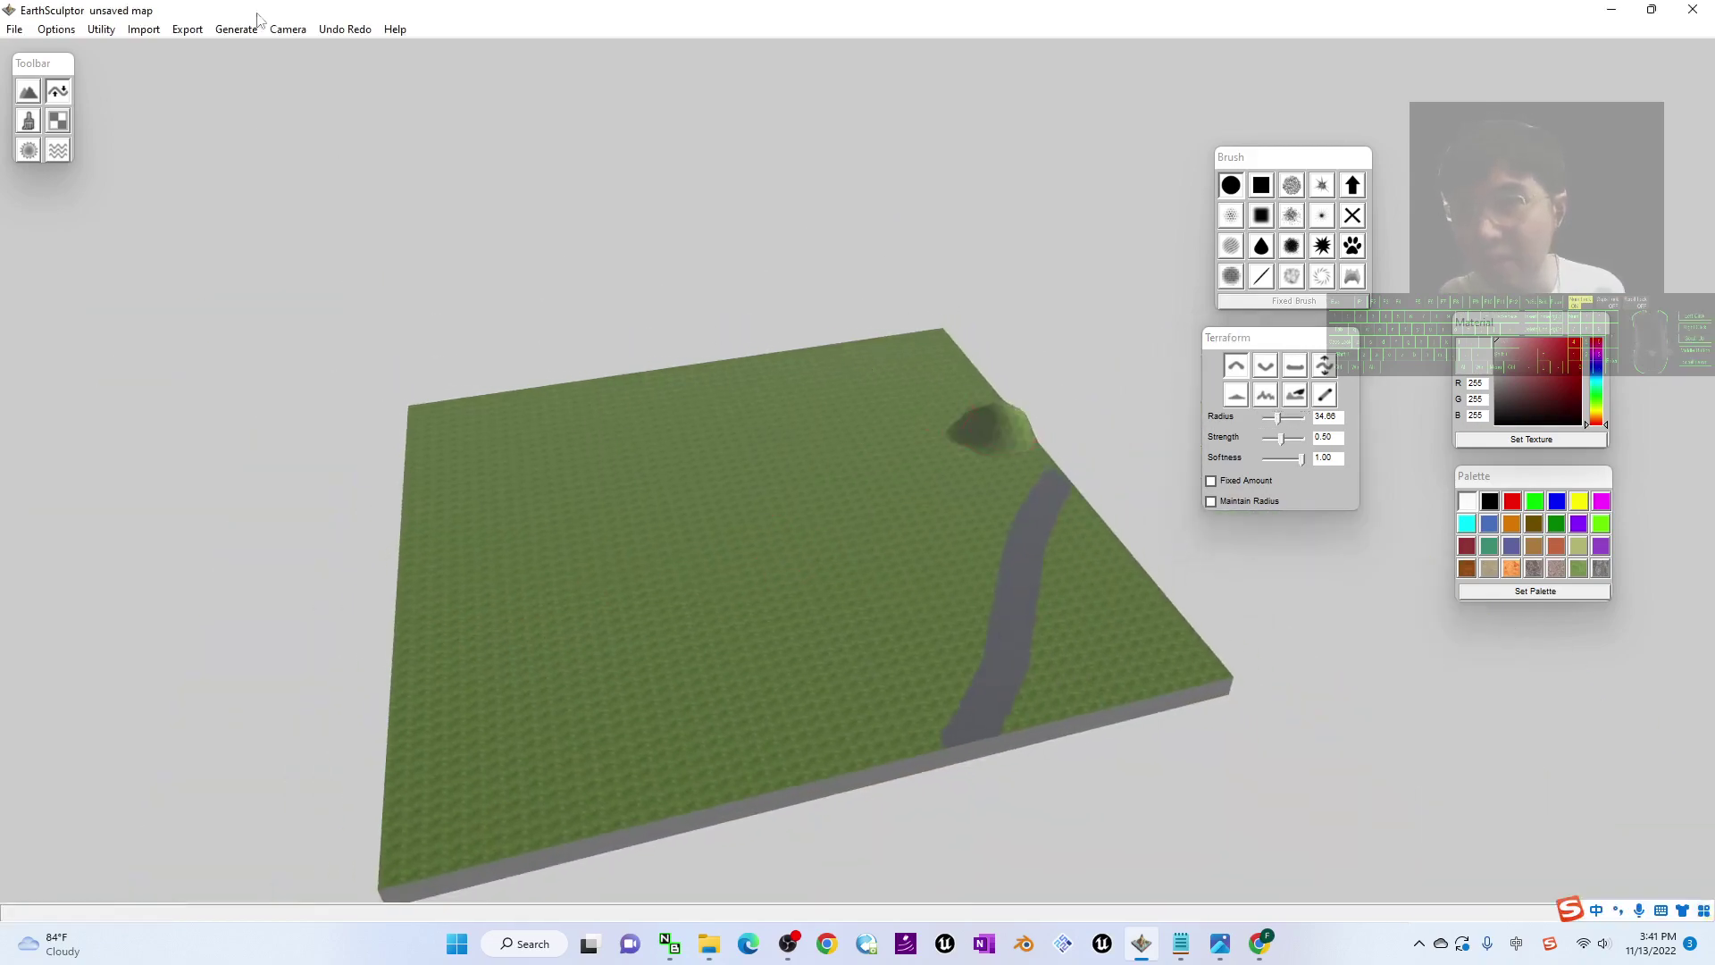
click(344, 29)
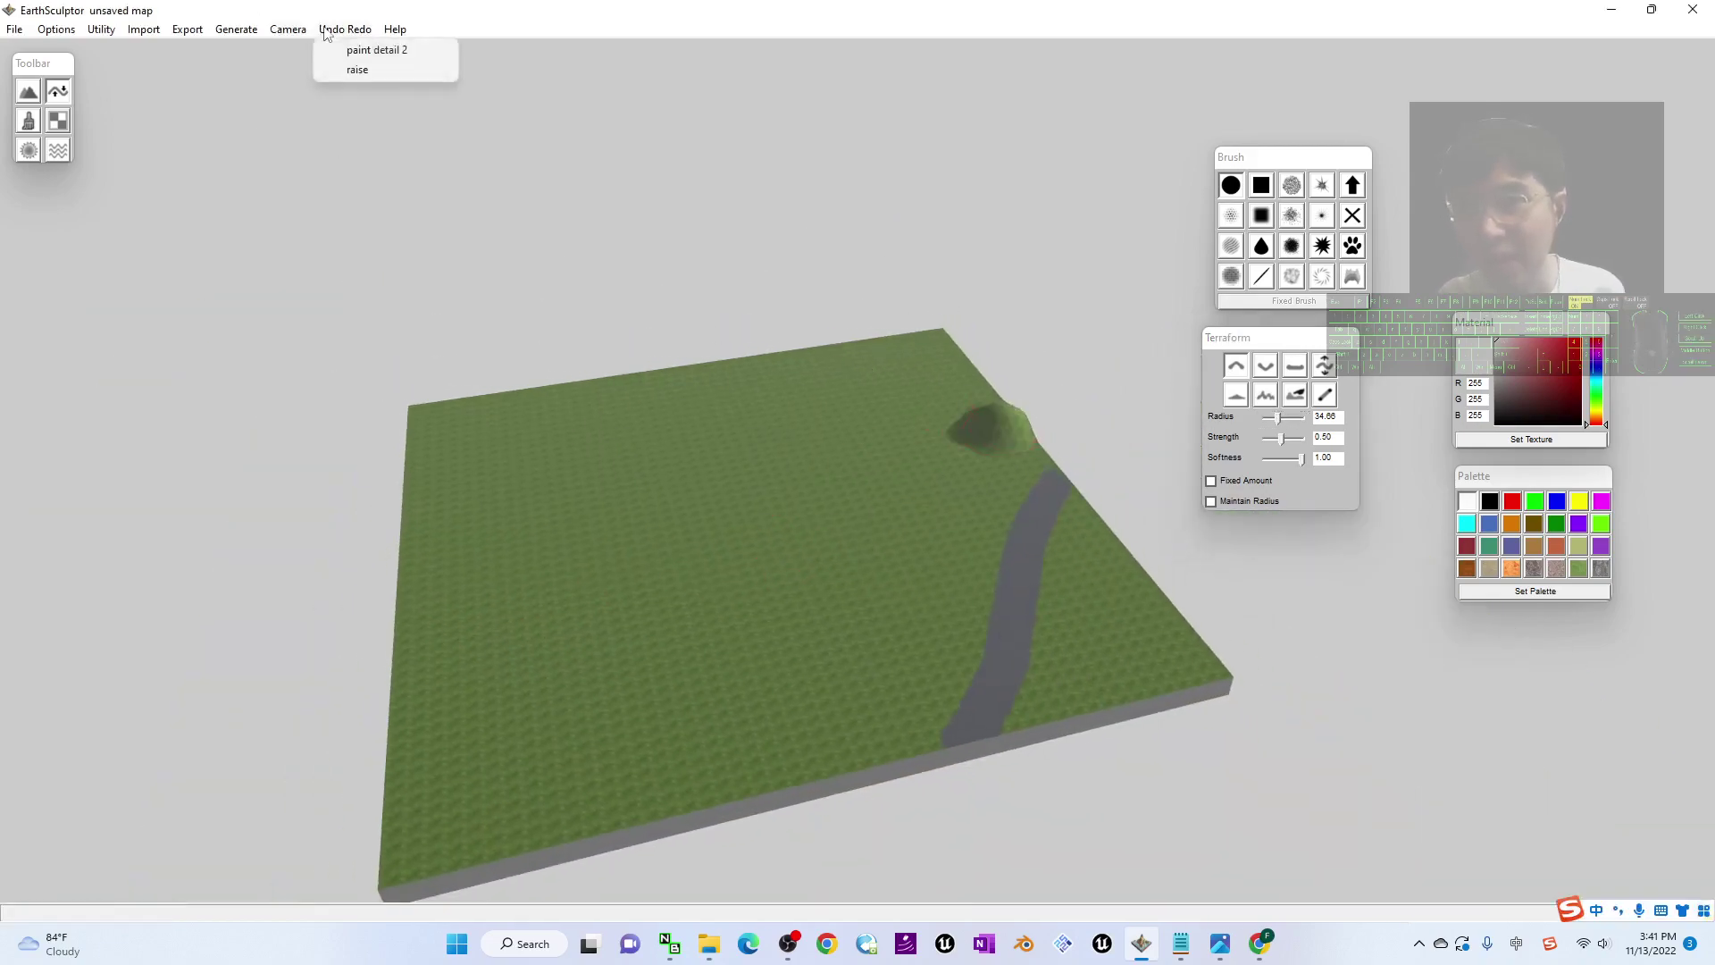
click(366, 72)
Step: Set the lower brush's radius to 39.61 and carve a continuous channel across the grass behind the road, from edge to edge
scroll(800, 416, up, 2)
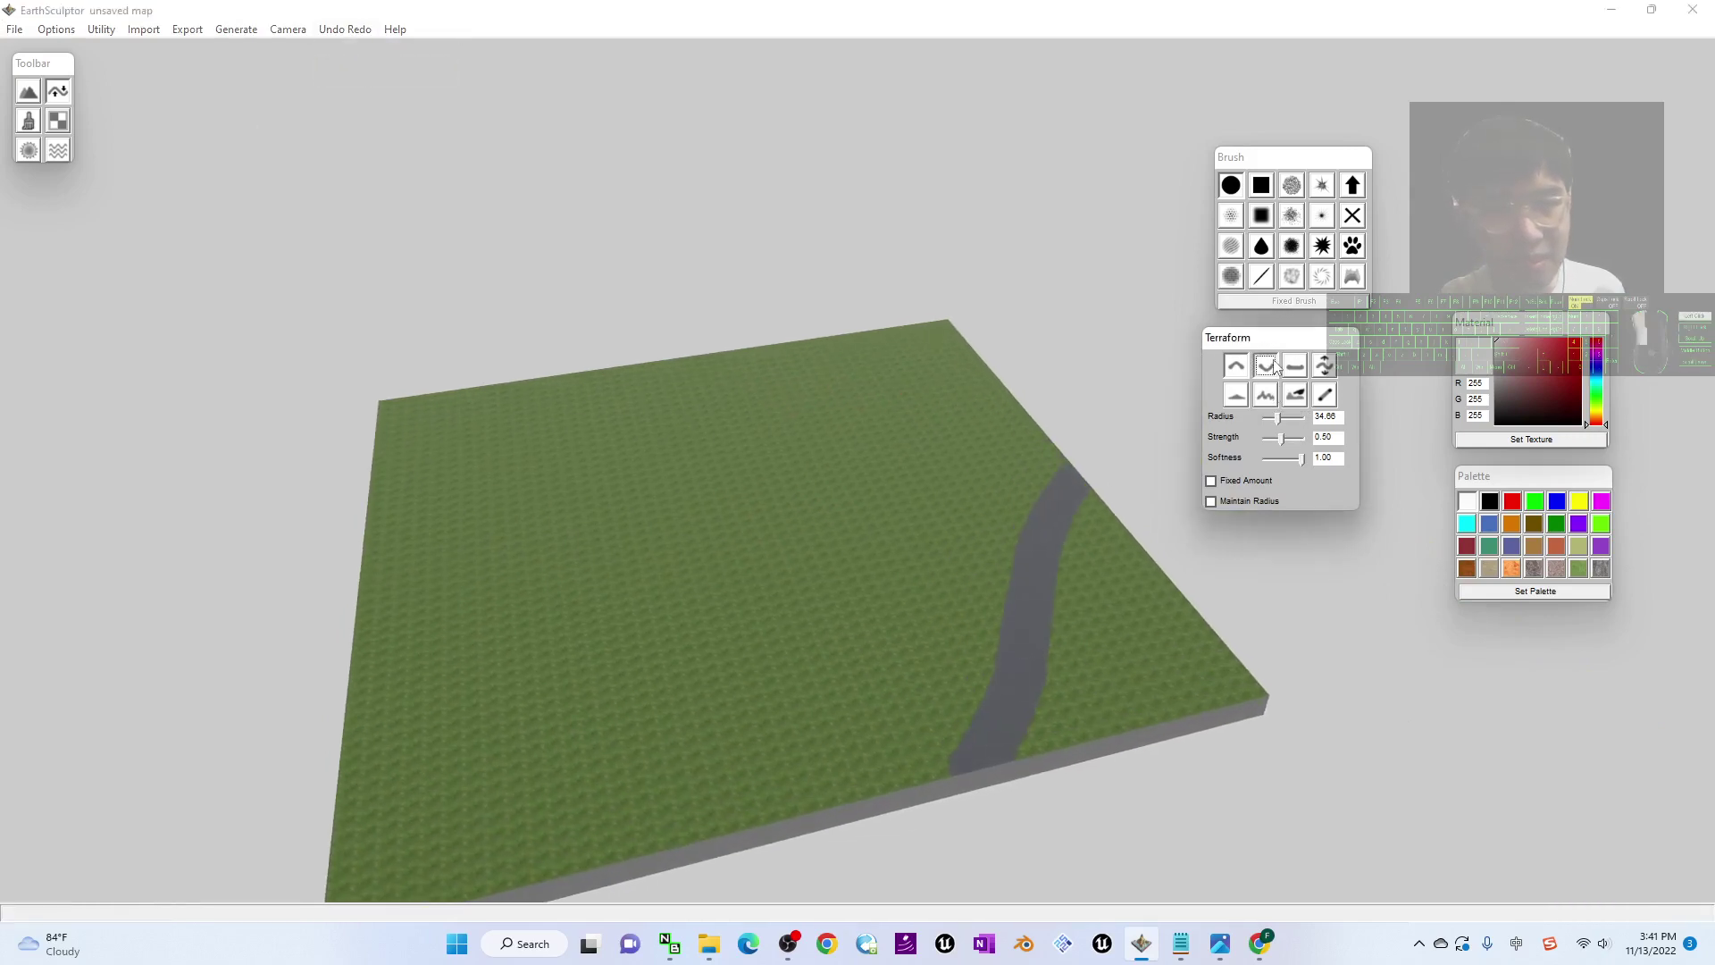
click(1273, 364)
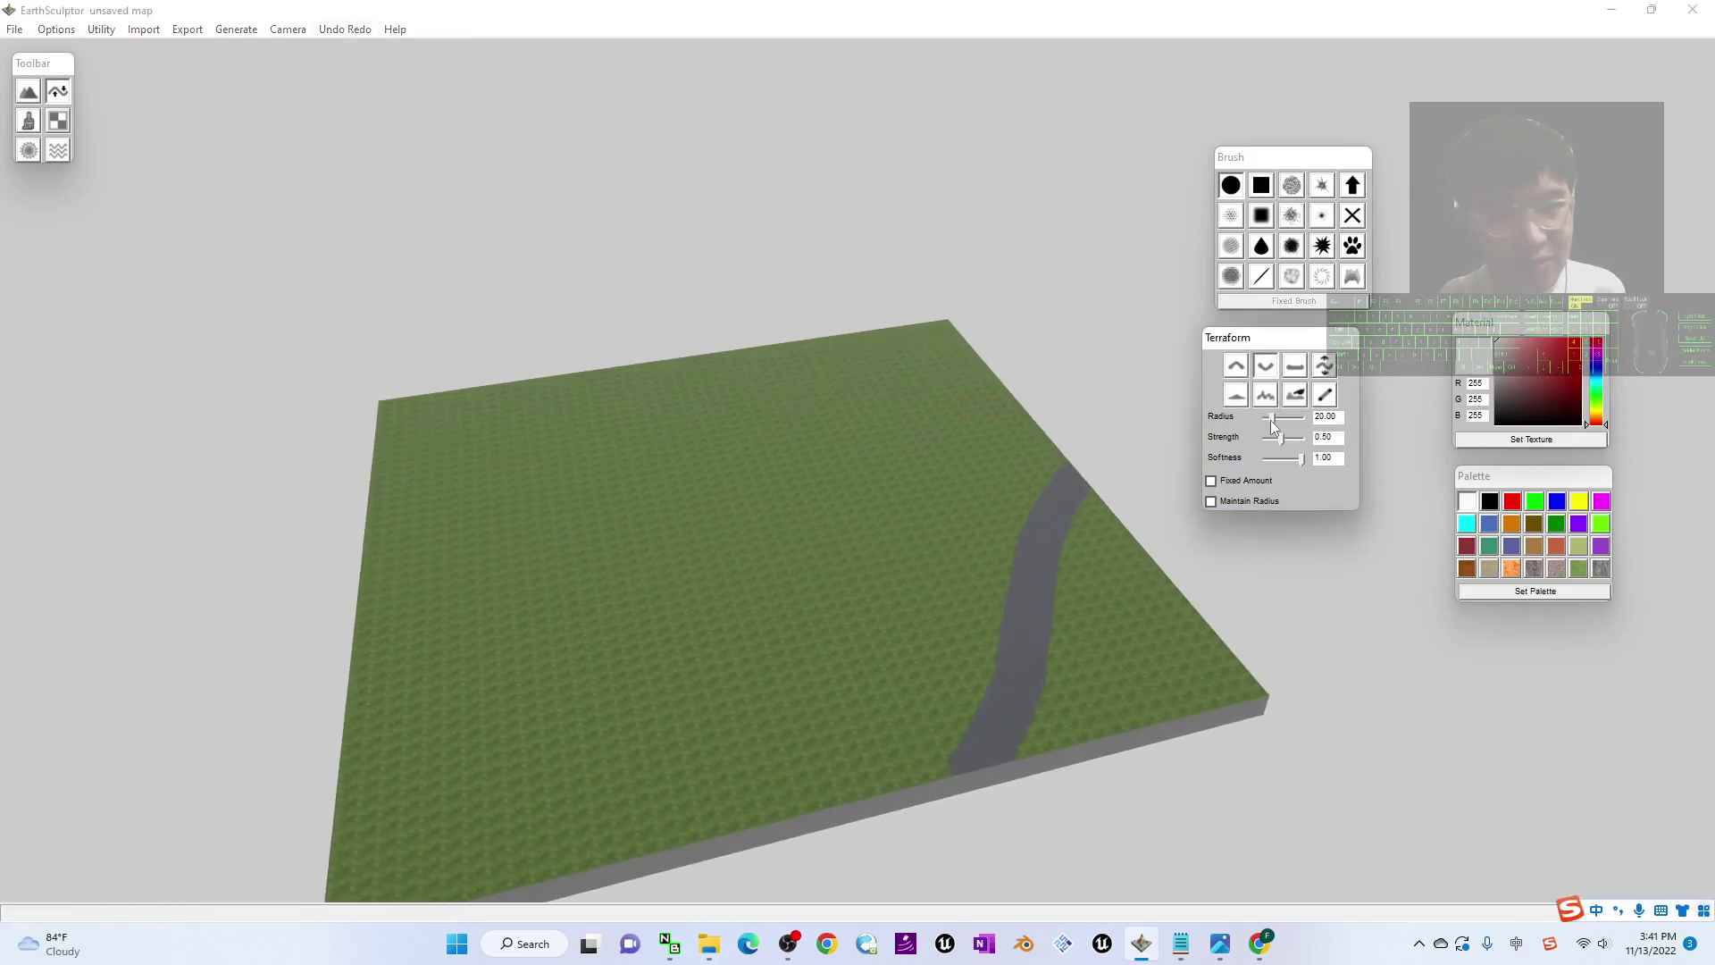
drag(1270, 419, 1277, 425)
click(1007, 411)
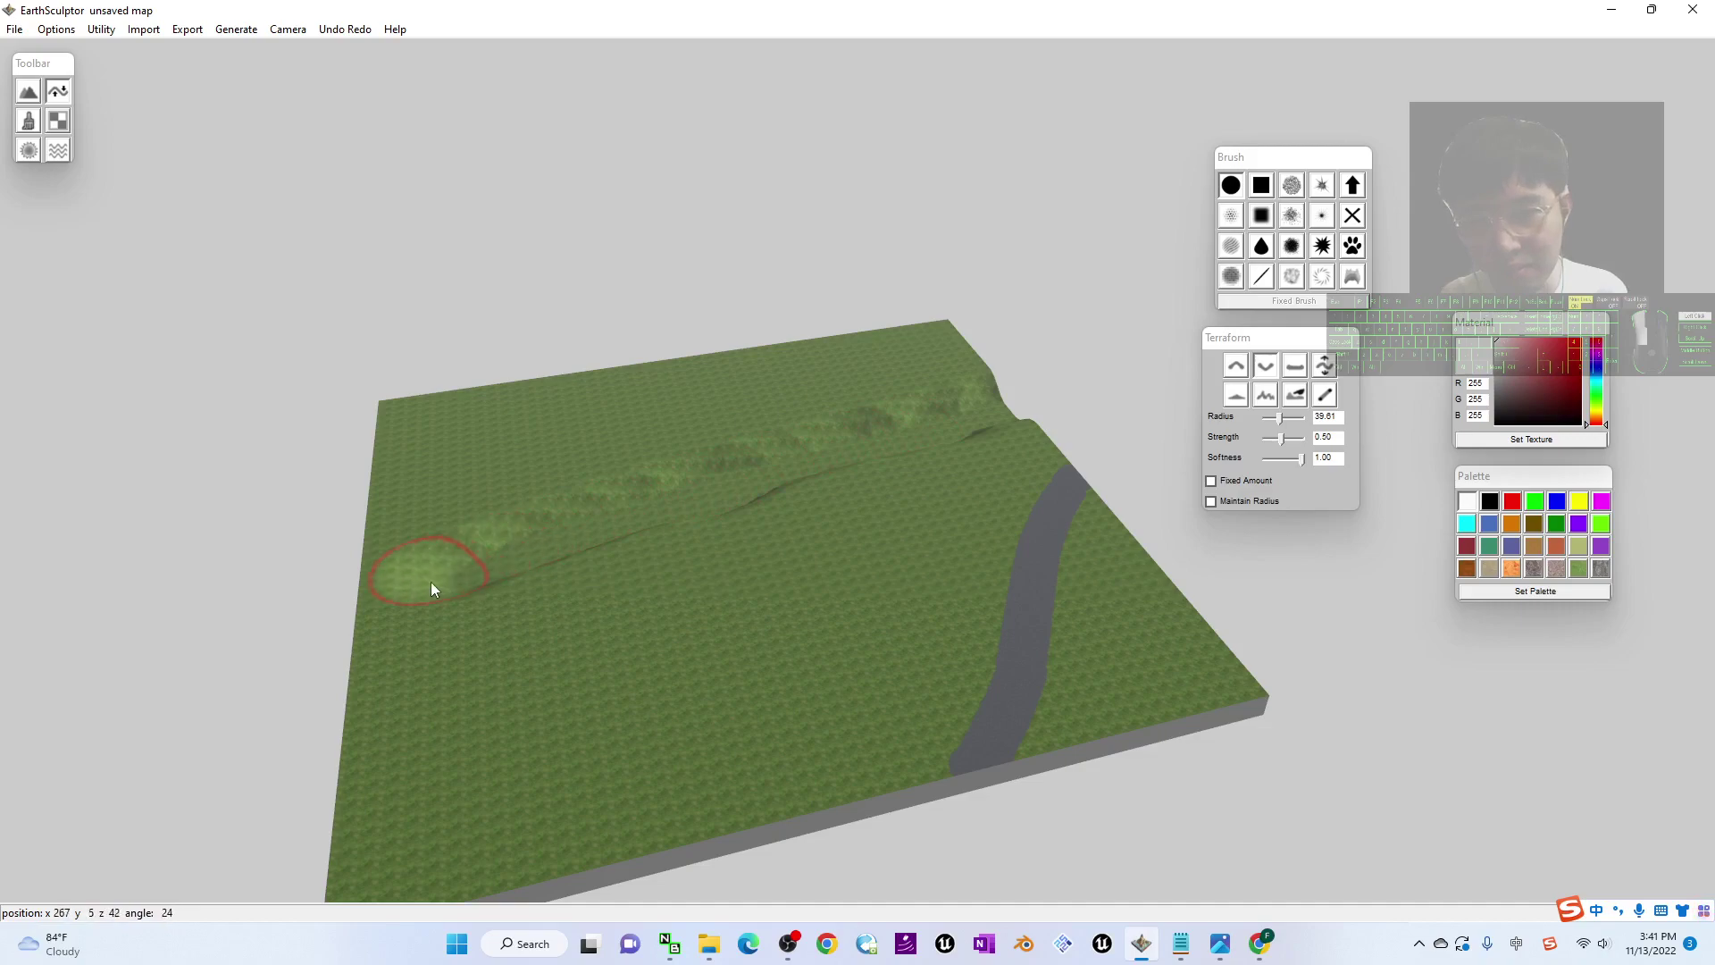
scroll(597, 500, up, 1)
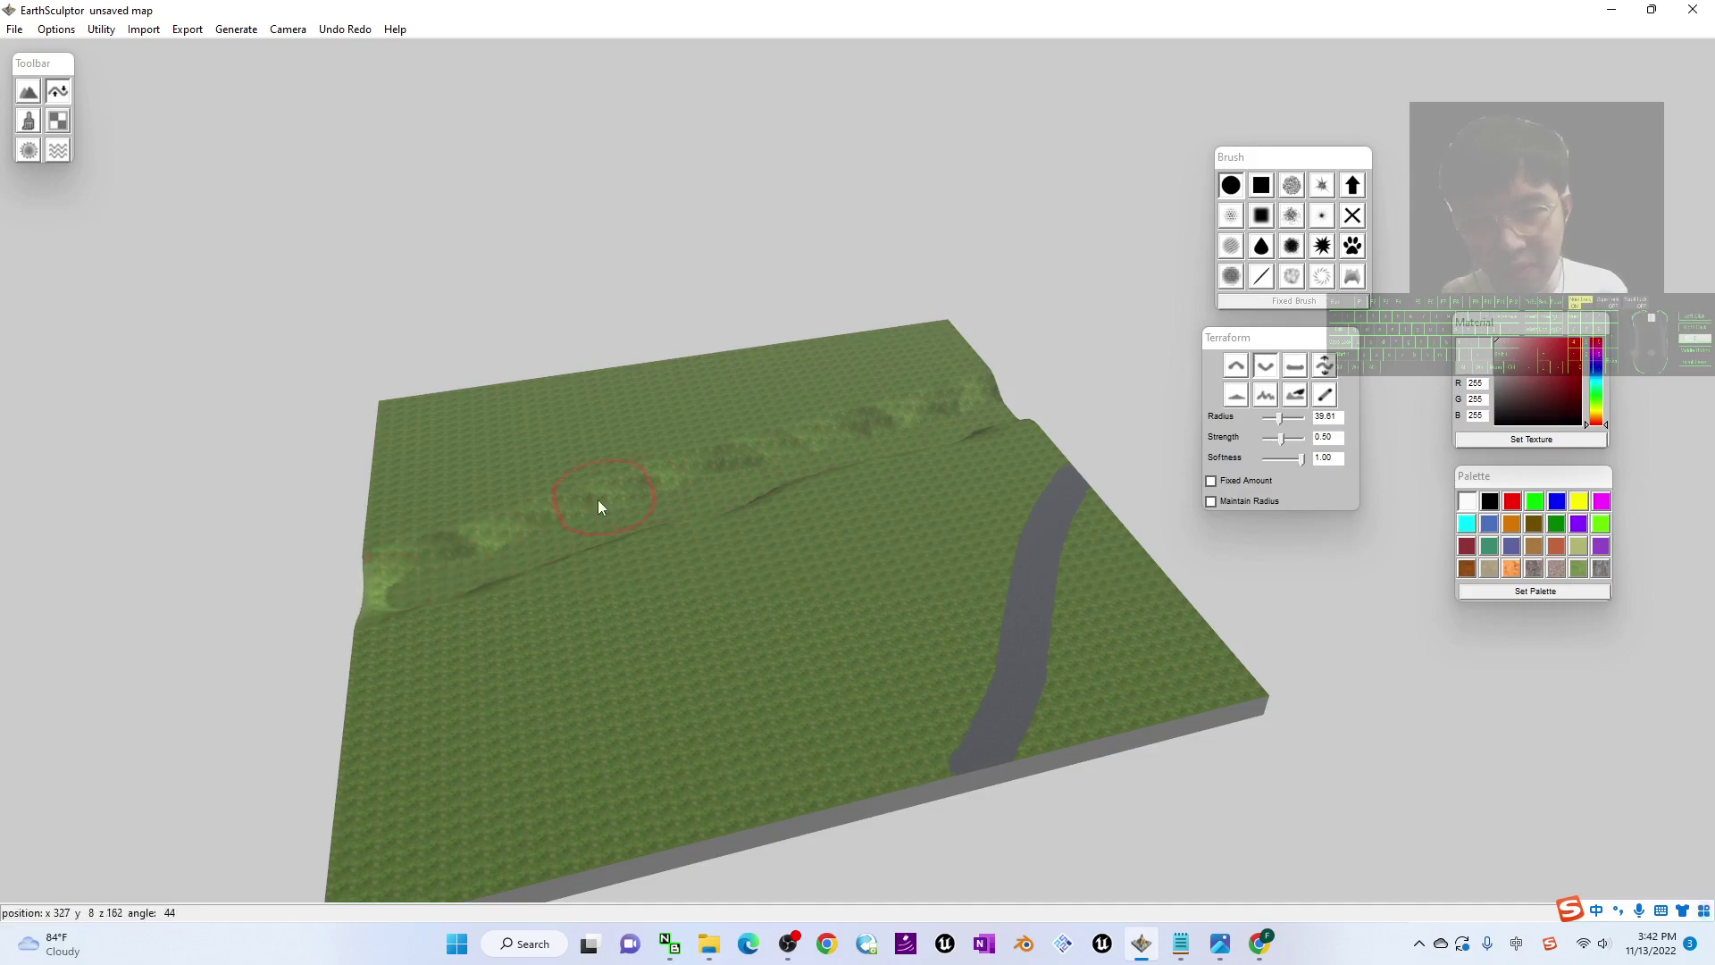
Step: Examine the carved channel's banks and bed from several angles and close up
scroll(598, 500, down, 4)
alt+drag(335, 557, 855, 439)
right_drag(856, 438, 573, 548)
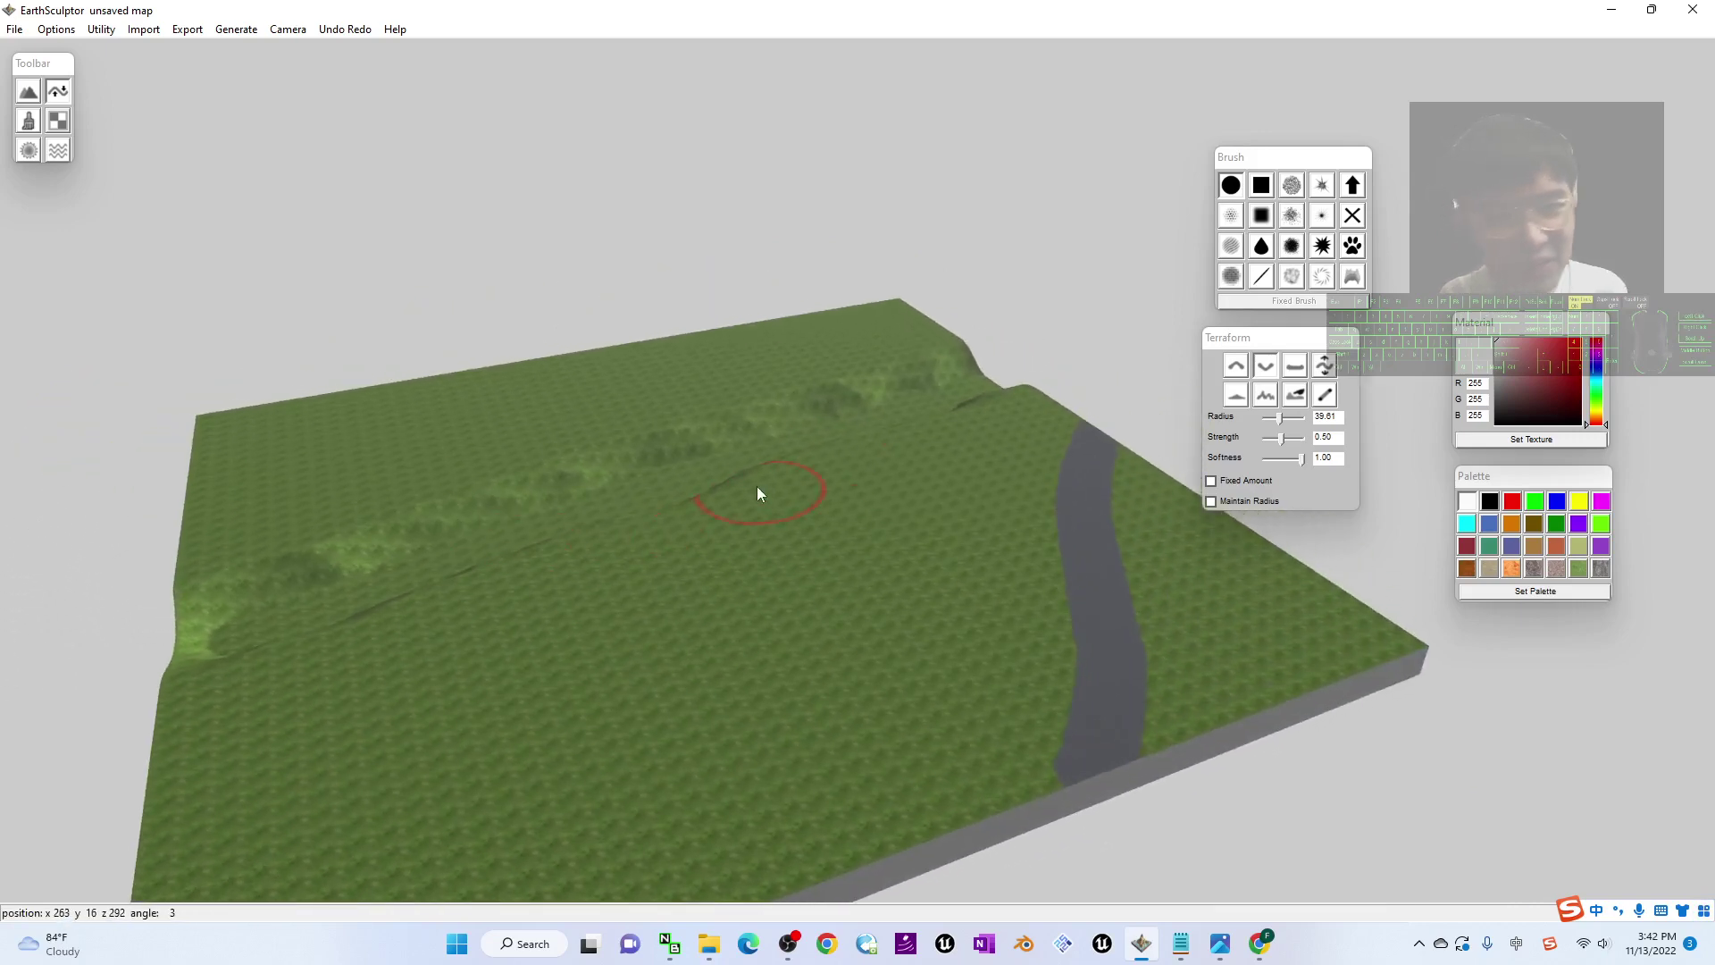
scroll(726, 468, down, 1)
scroll(726, 468, up, 3)
mouse_move(693, 465)
alt+mouse_down()
mouse_move(502, 618)
mouse_move(514, 539)
alt+mouse_up()
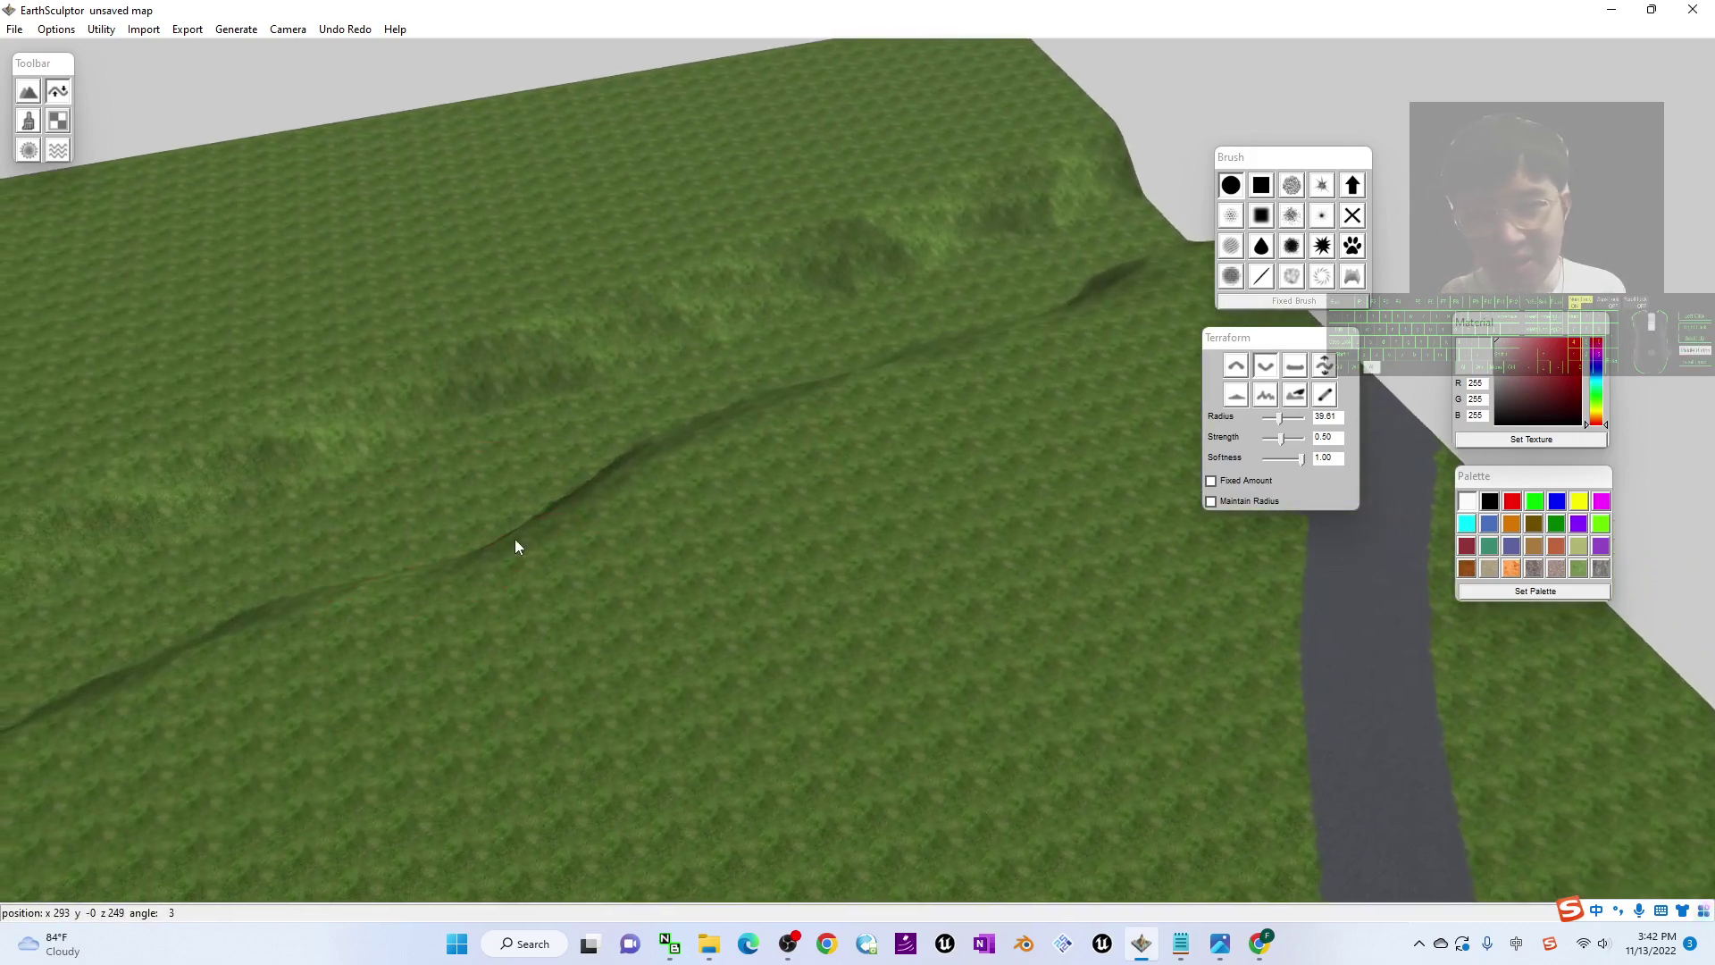
scroll(536, 537, up, 2)
scroll(737, 479, up, 1)
scroll(740, 487, down, 5)
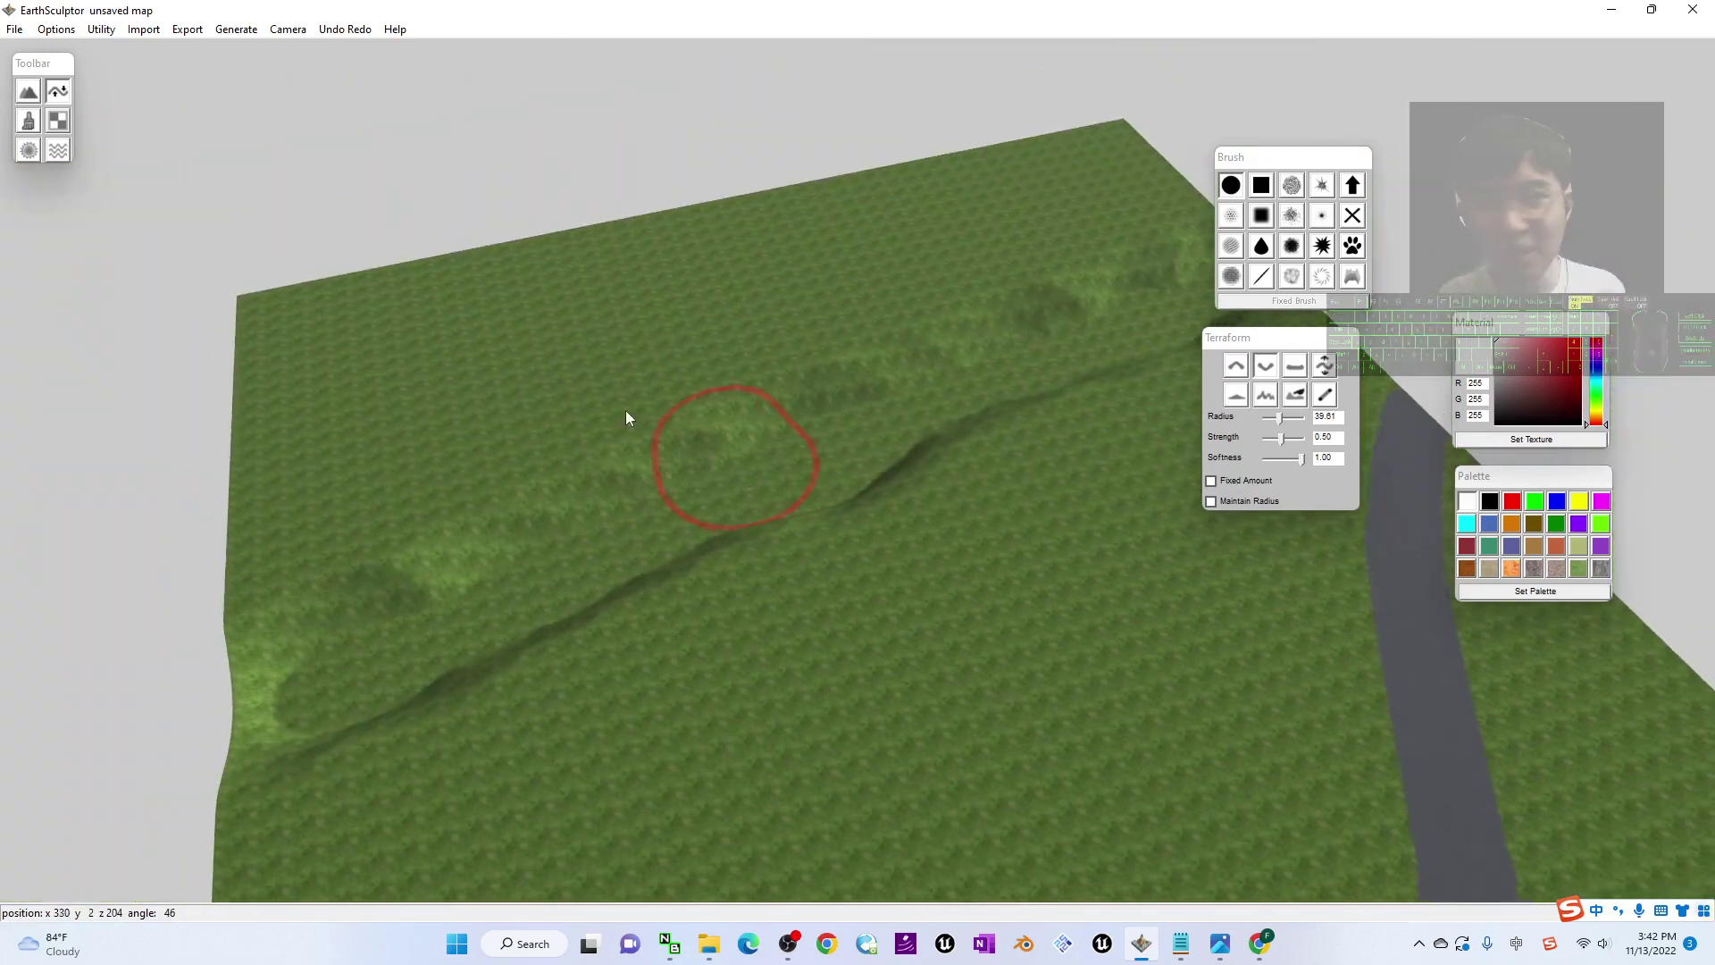
Step: Load pebbles.png as the third detail texture
click(58, 120)
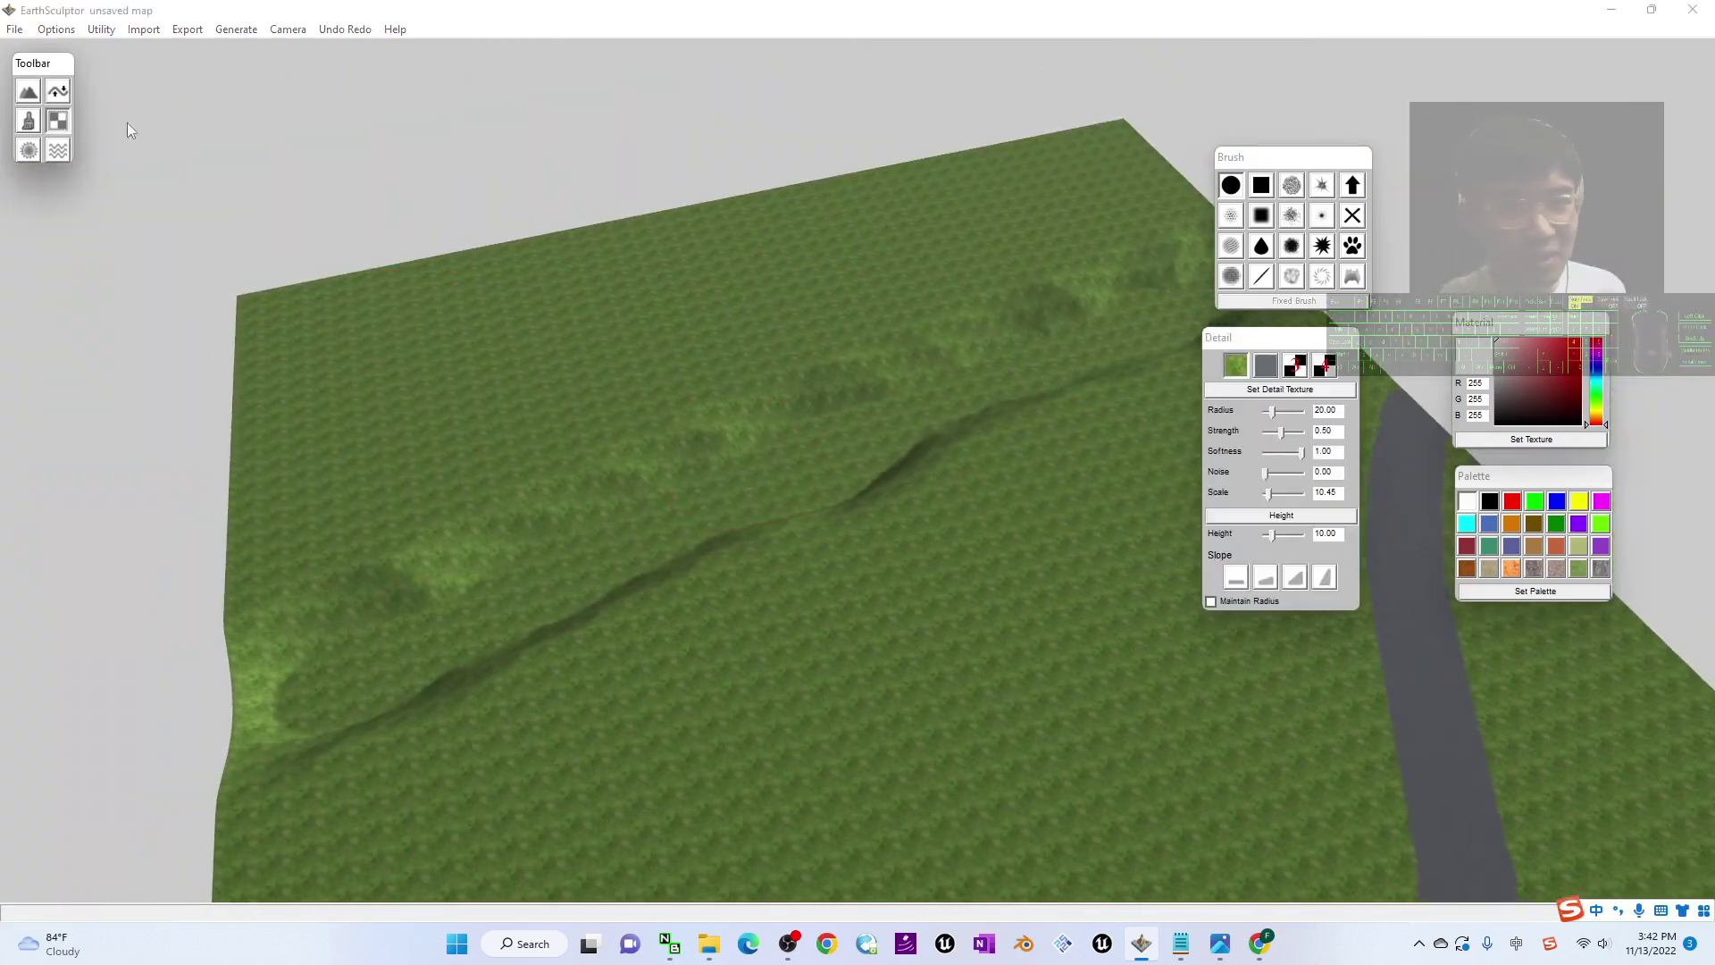
click(1294, 364)
click(1278, 390)
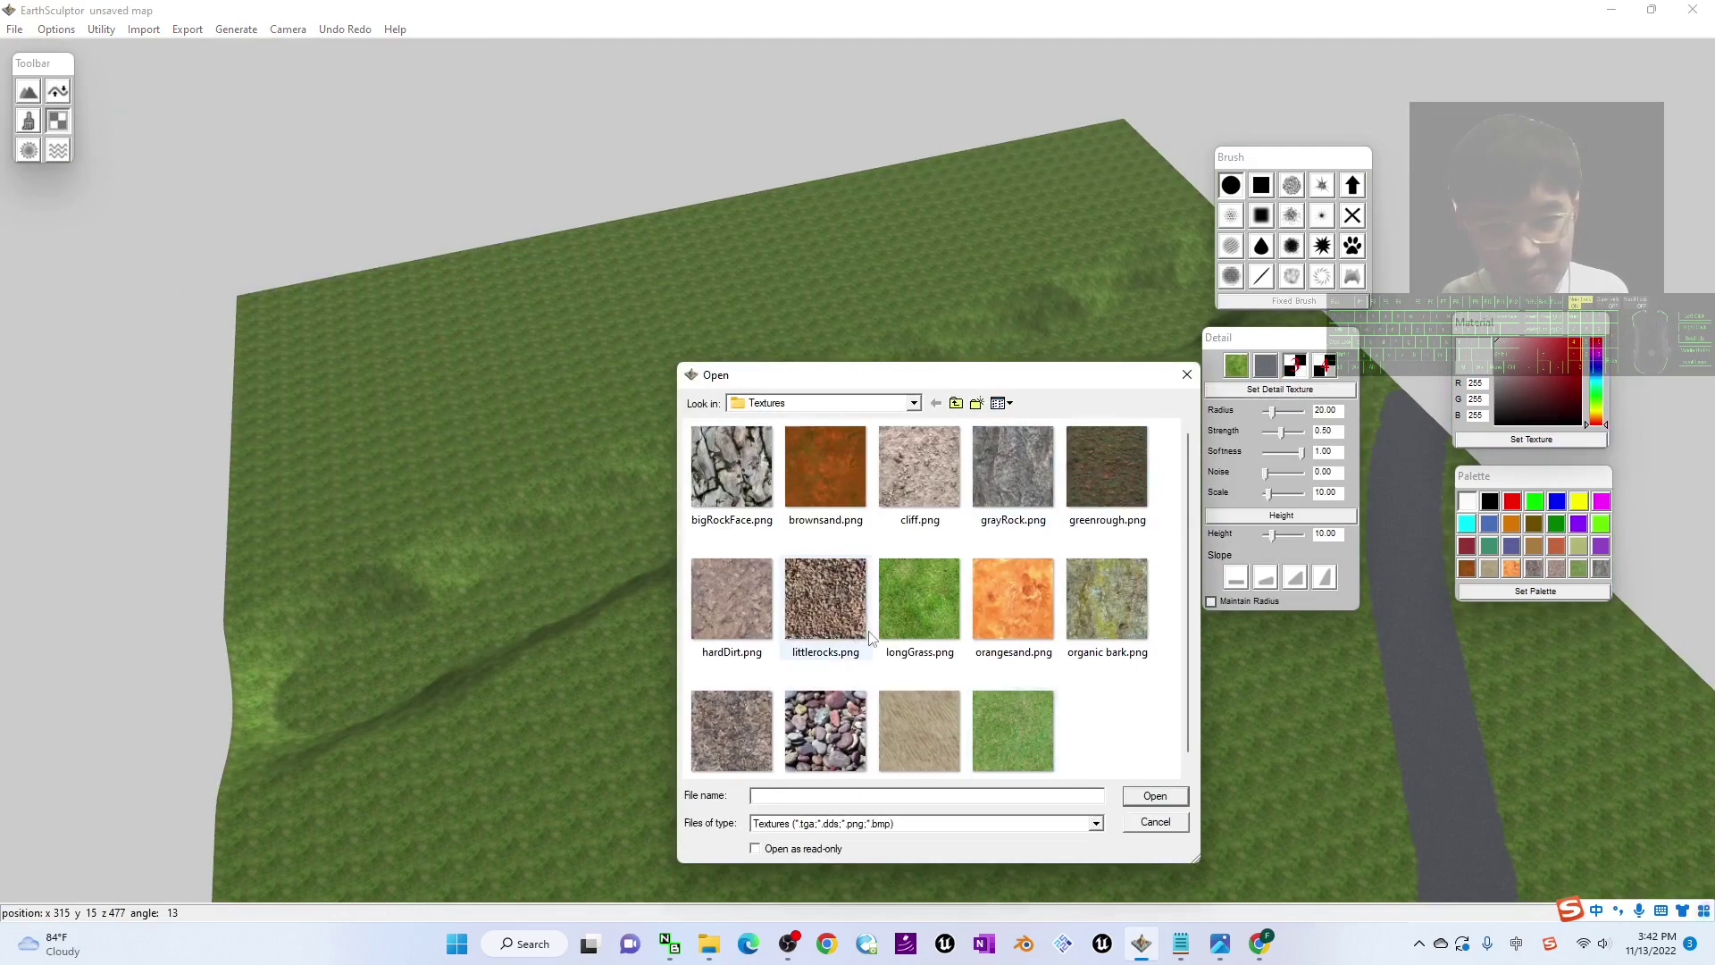
scroll(870, 643, down, 1)
click(834, 737)
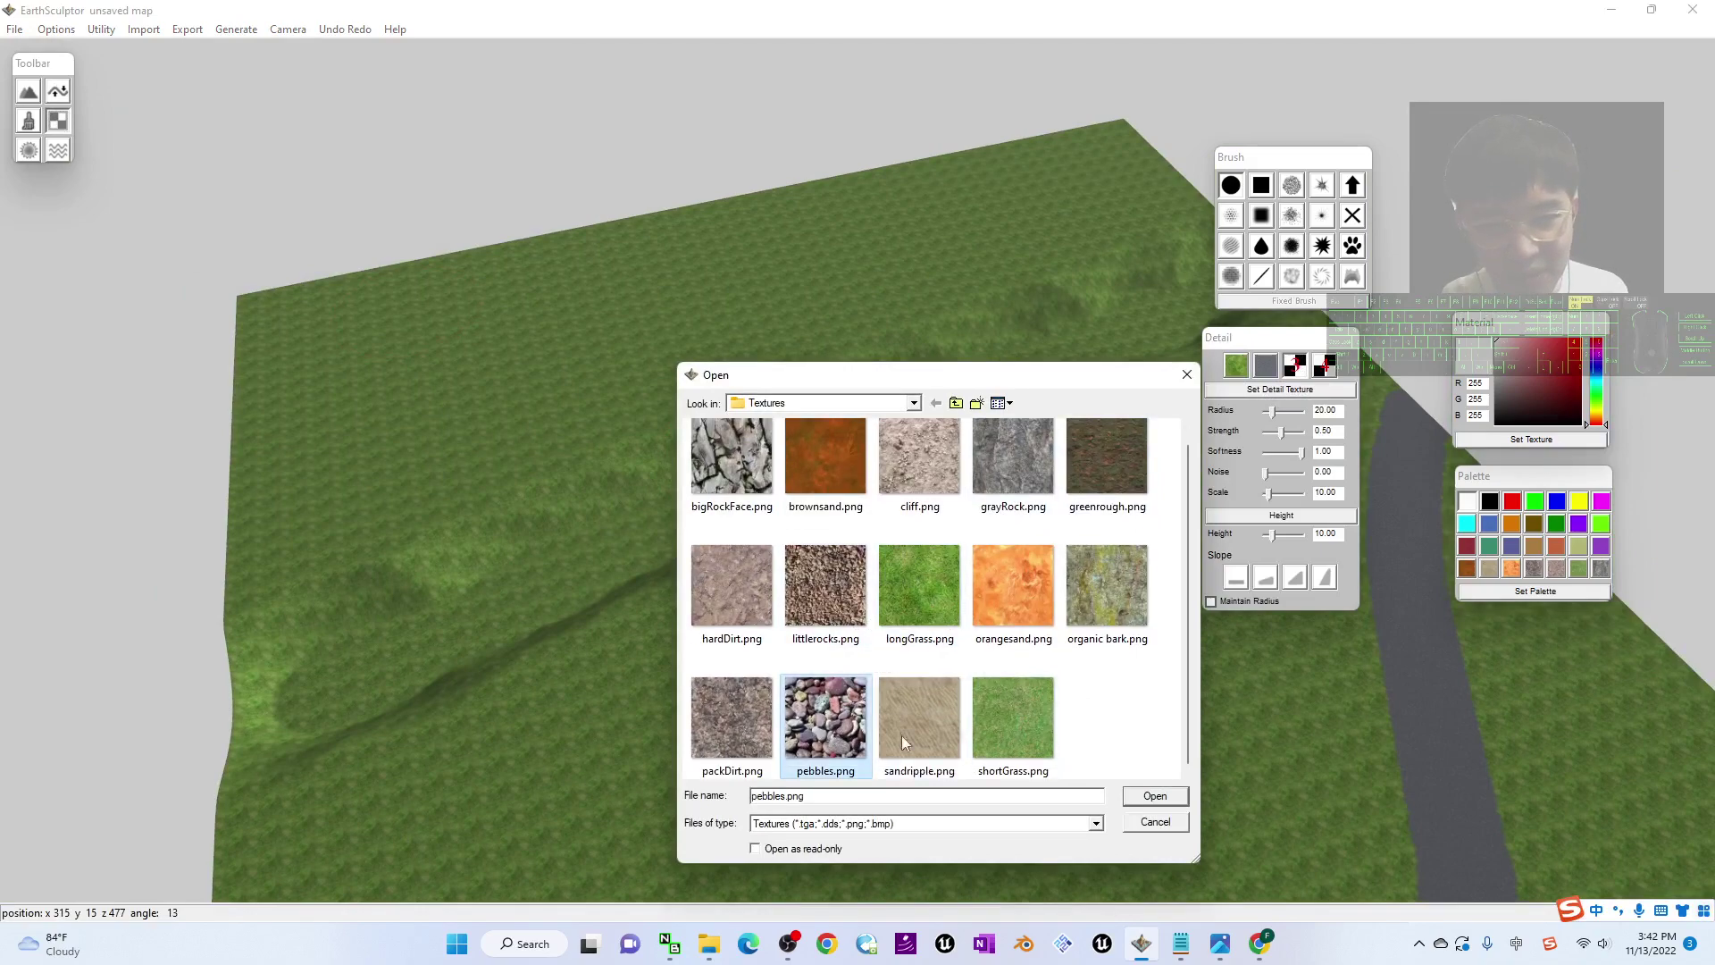
click(1154, 797)
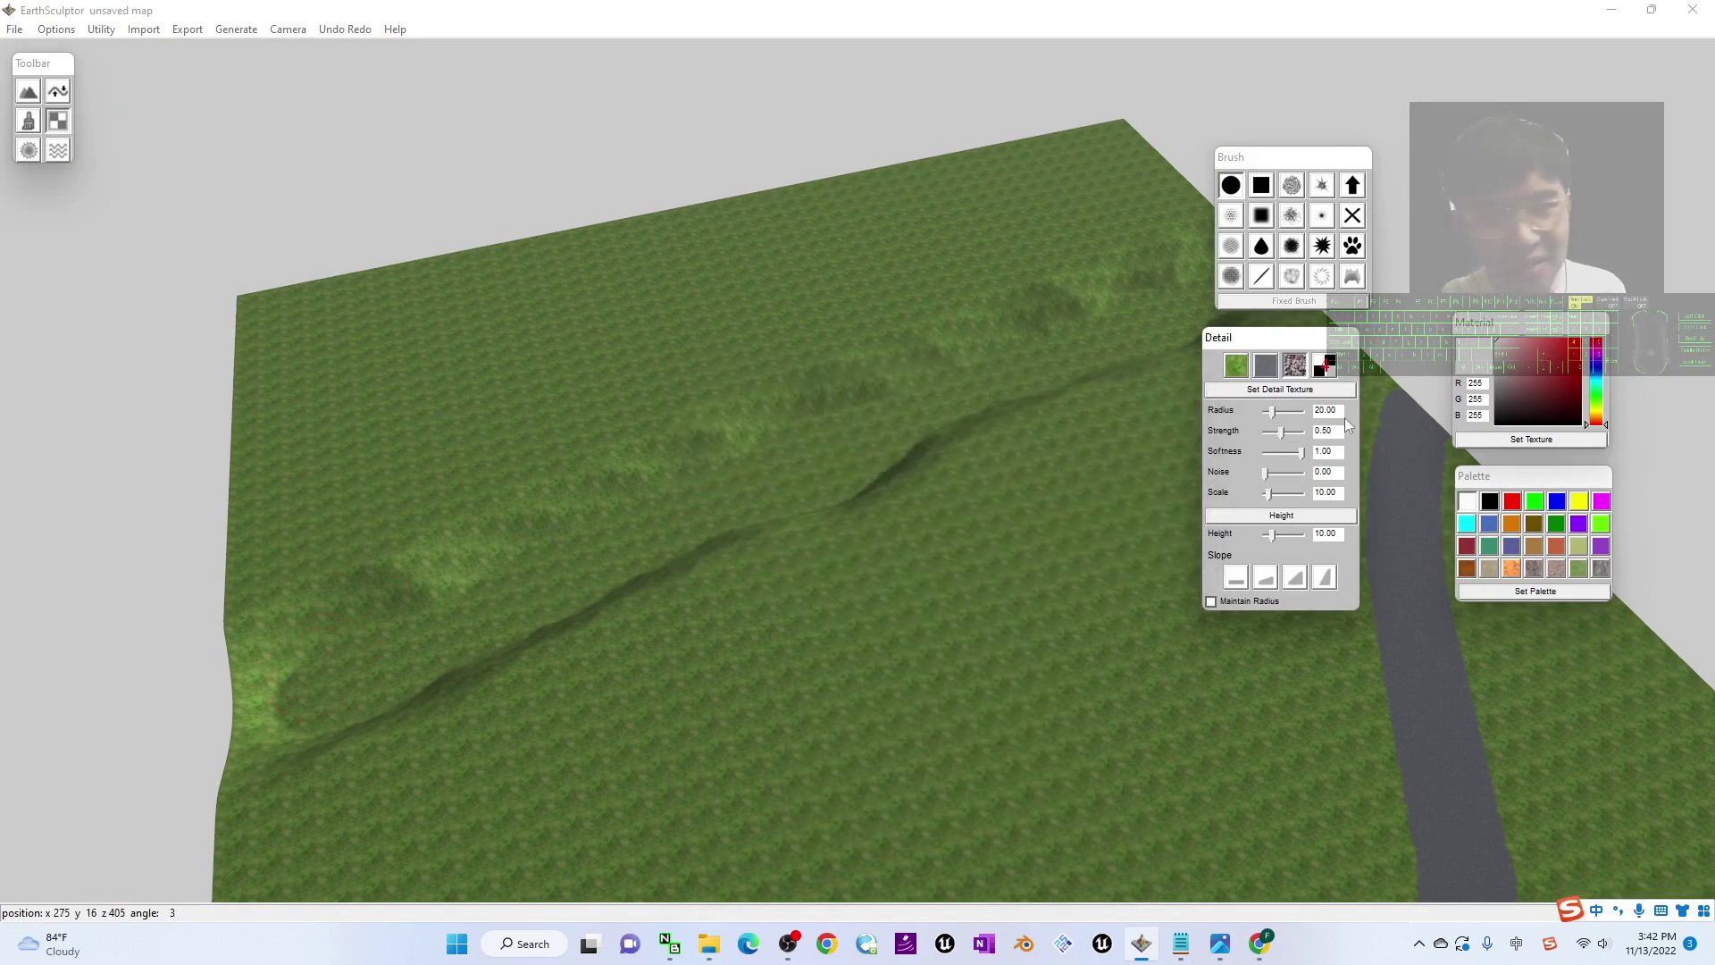
Step: Set the pebble brush's radius to 15.09 and strength to 1.00, and paint pebbles on the channel bed at one terrain edge
drag(1274, 414, 1270, 415)
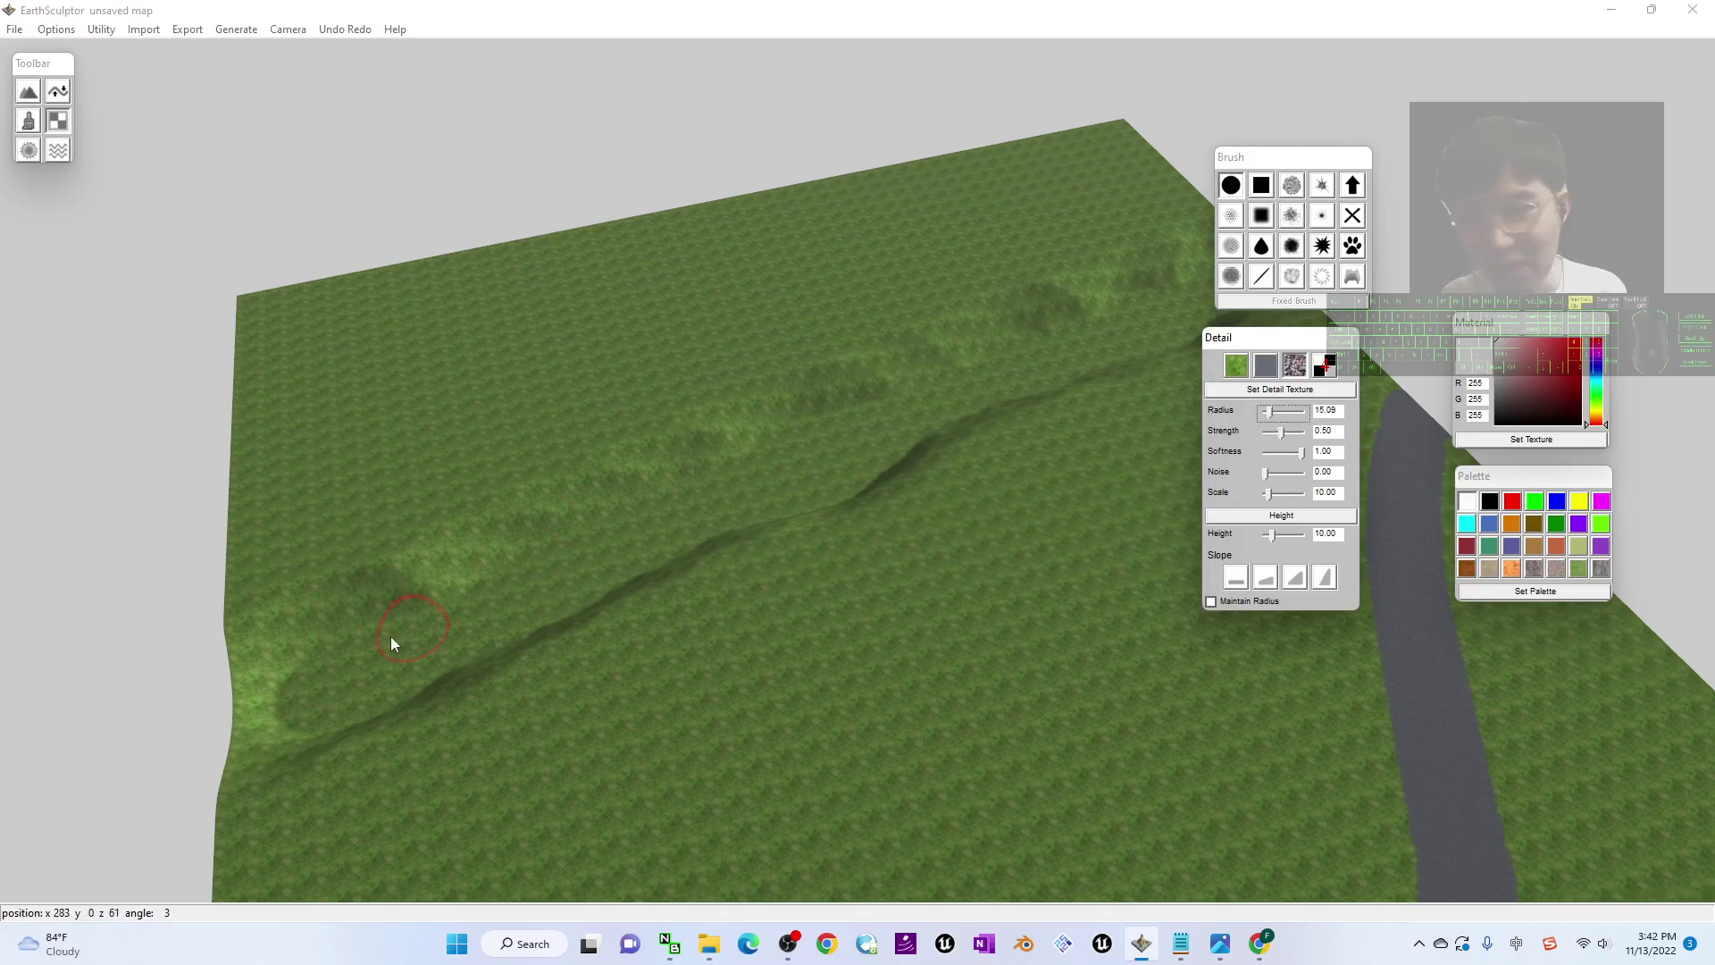
drag(295, 705, 271, 682)
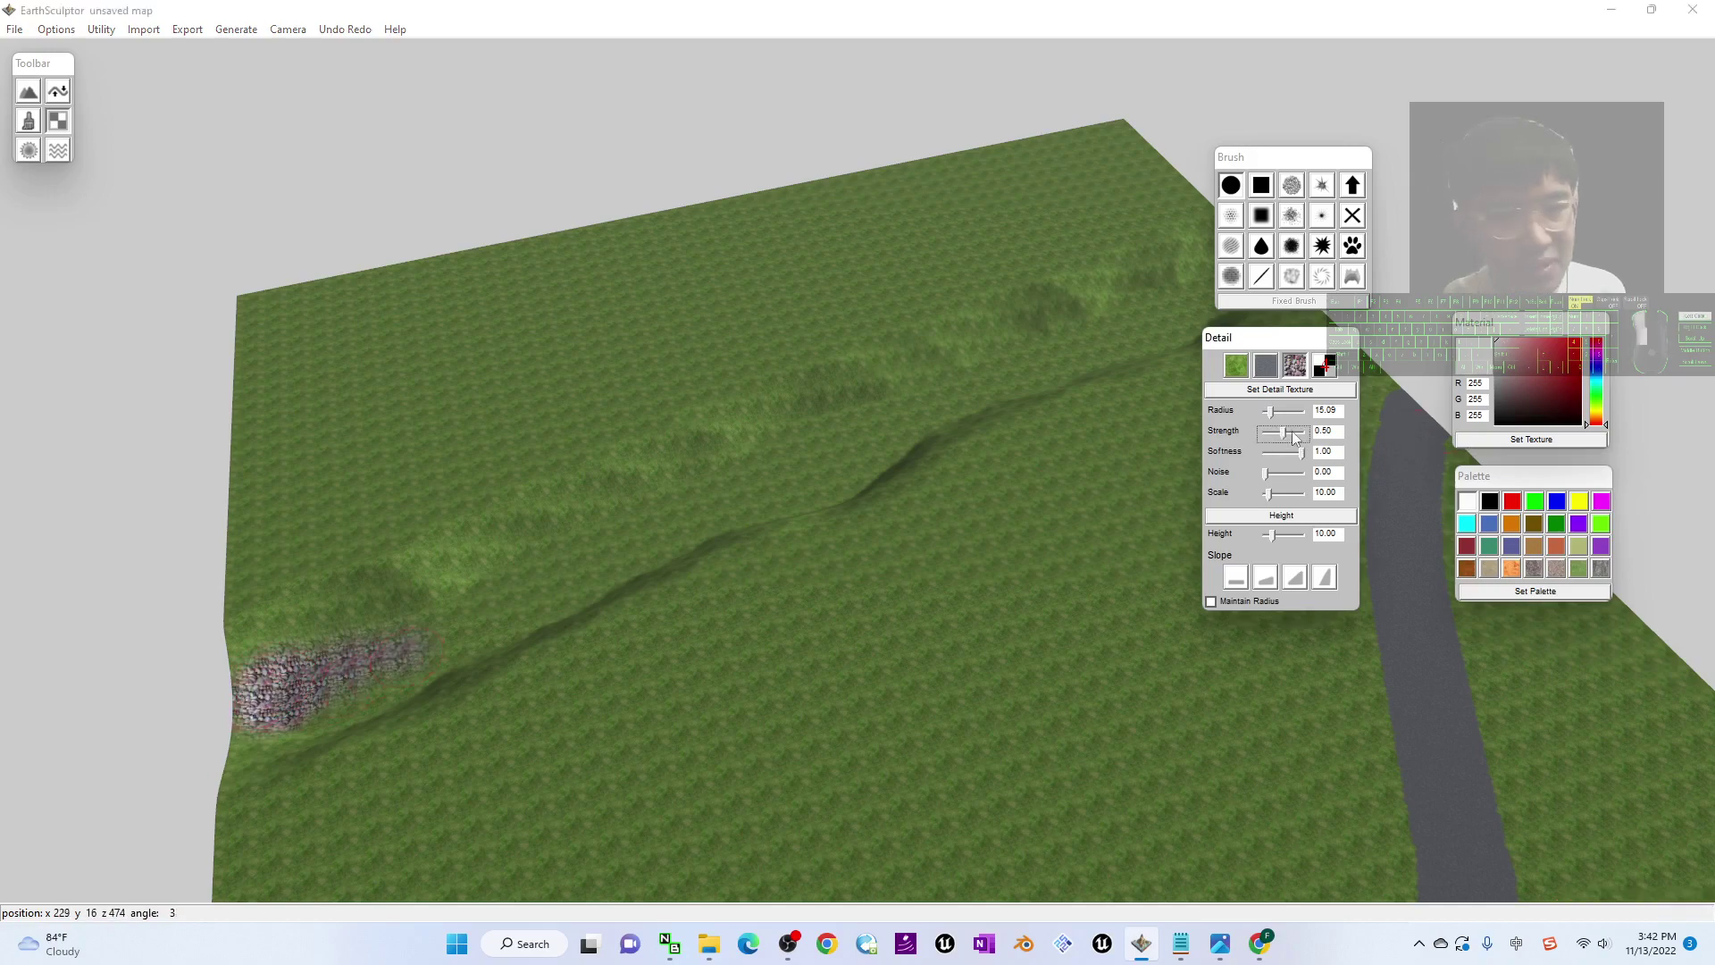
drag(1291, 431, 1297, 449)
click(1304, 456)
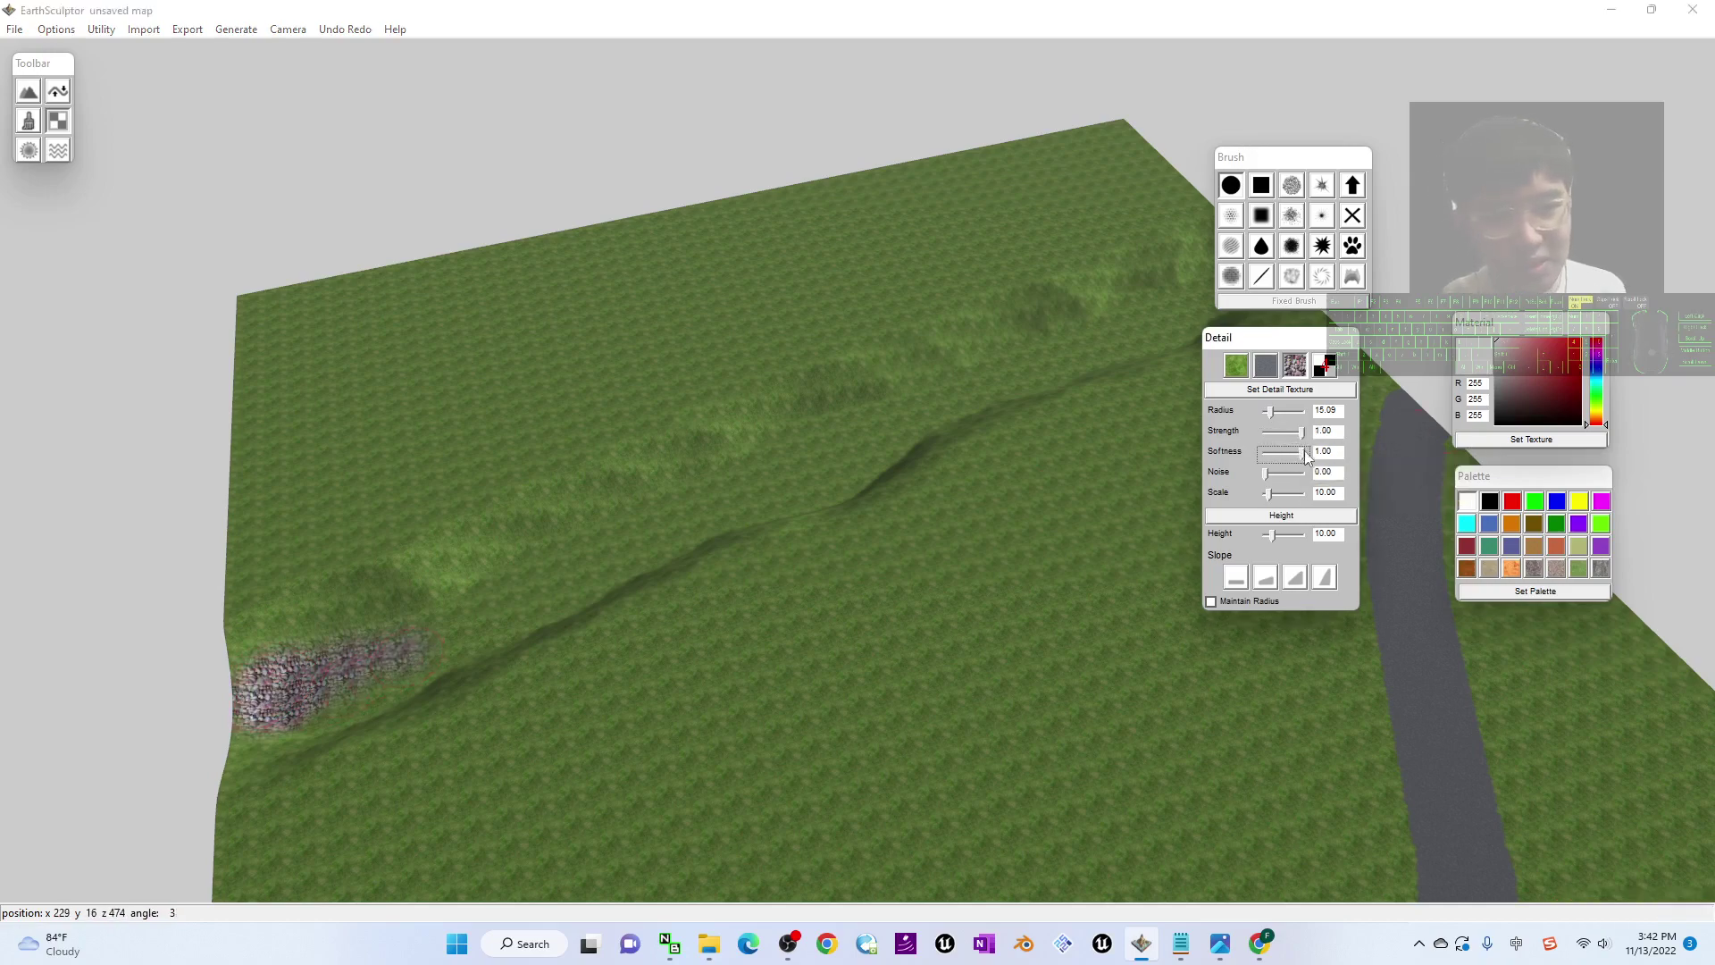
drag(256, 711, 420, 645)
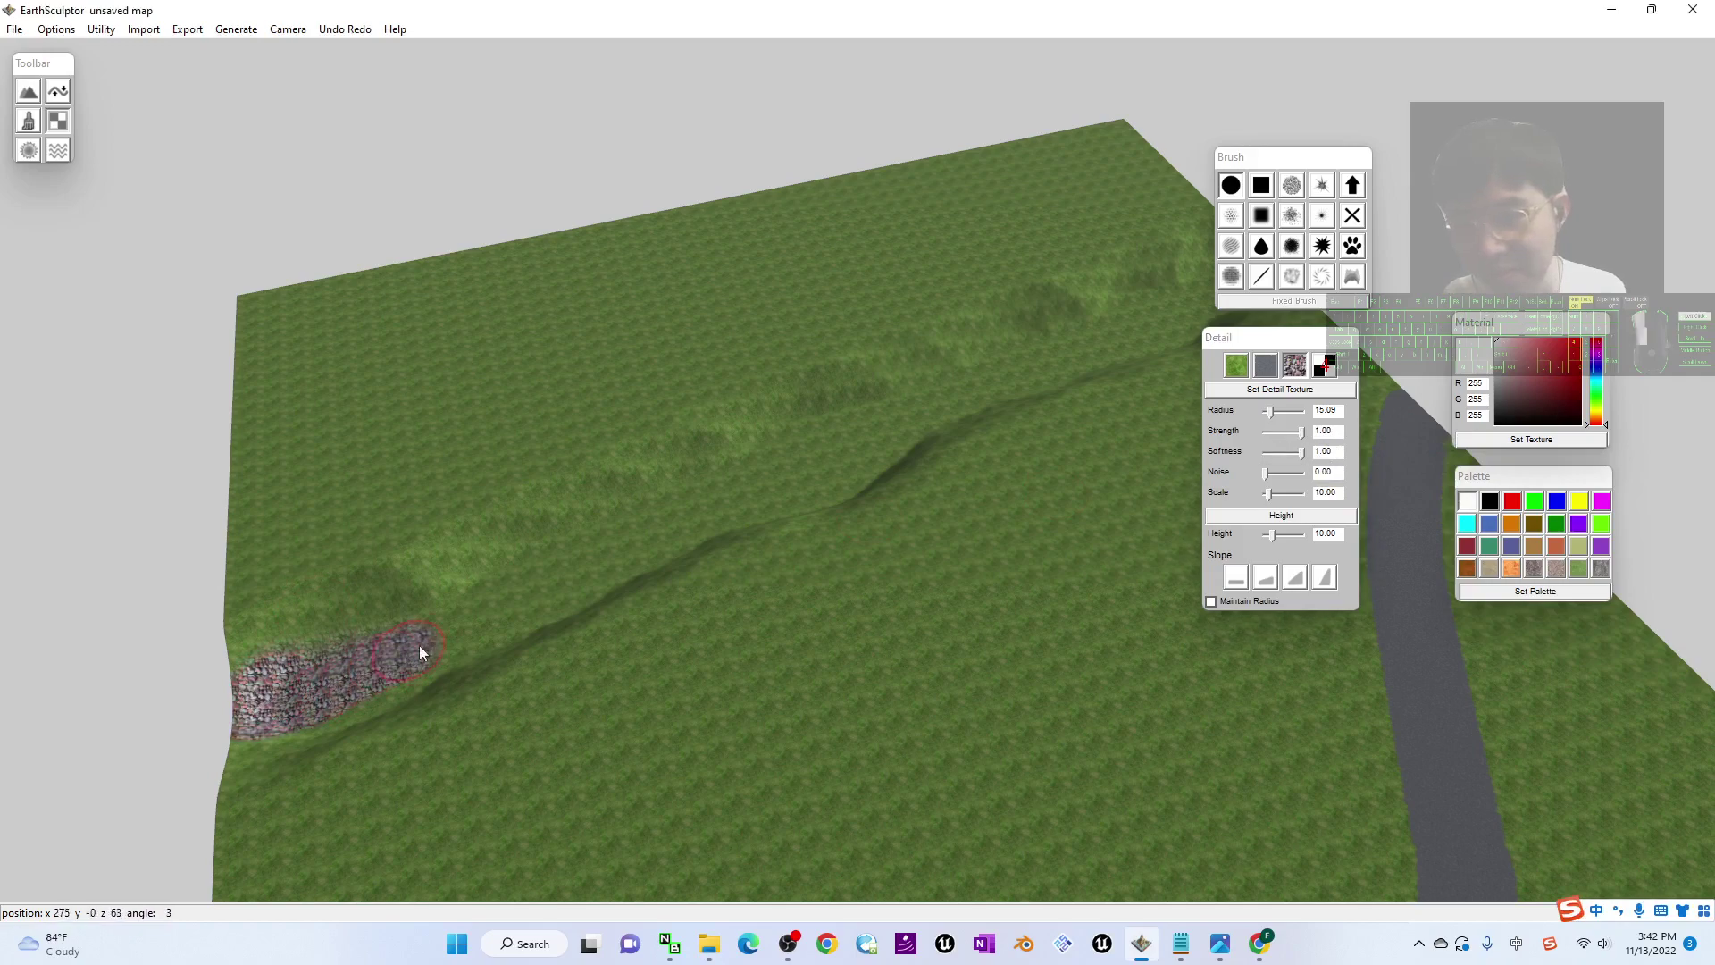
Step: Paint pebbles along the rest of the channel bed to the opposite terrain edge, filling the gaps beside the bank
drag(684, 534, 734, 511)
right_drag(665, 528, 484, 593)
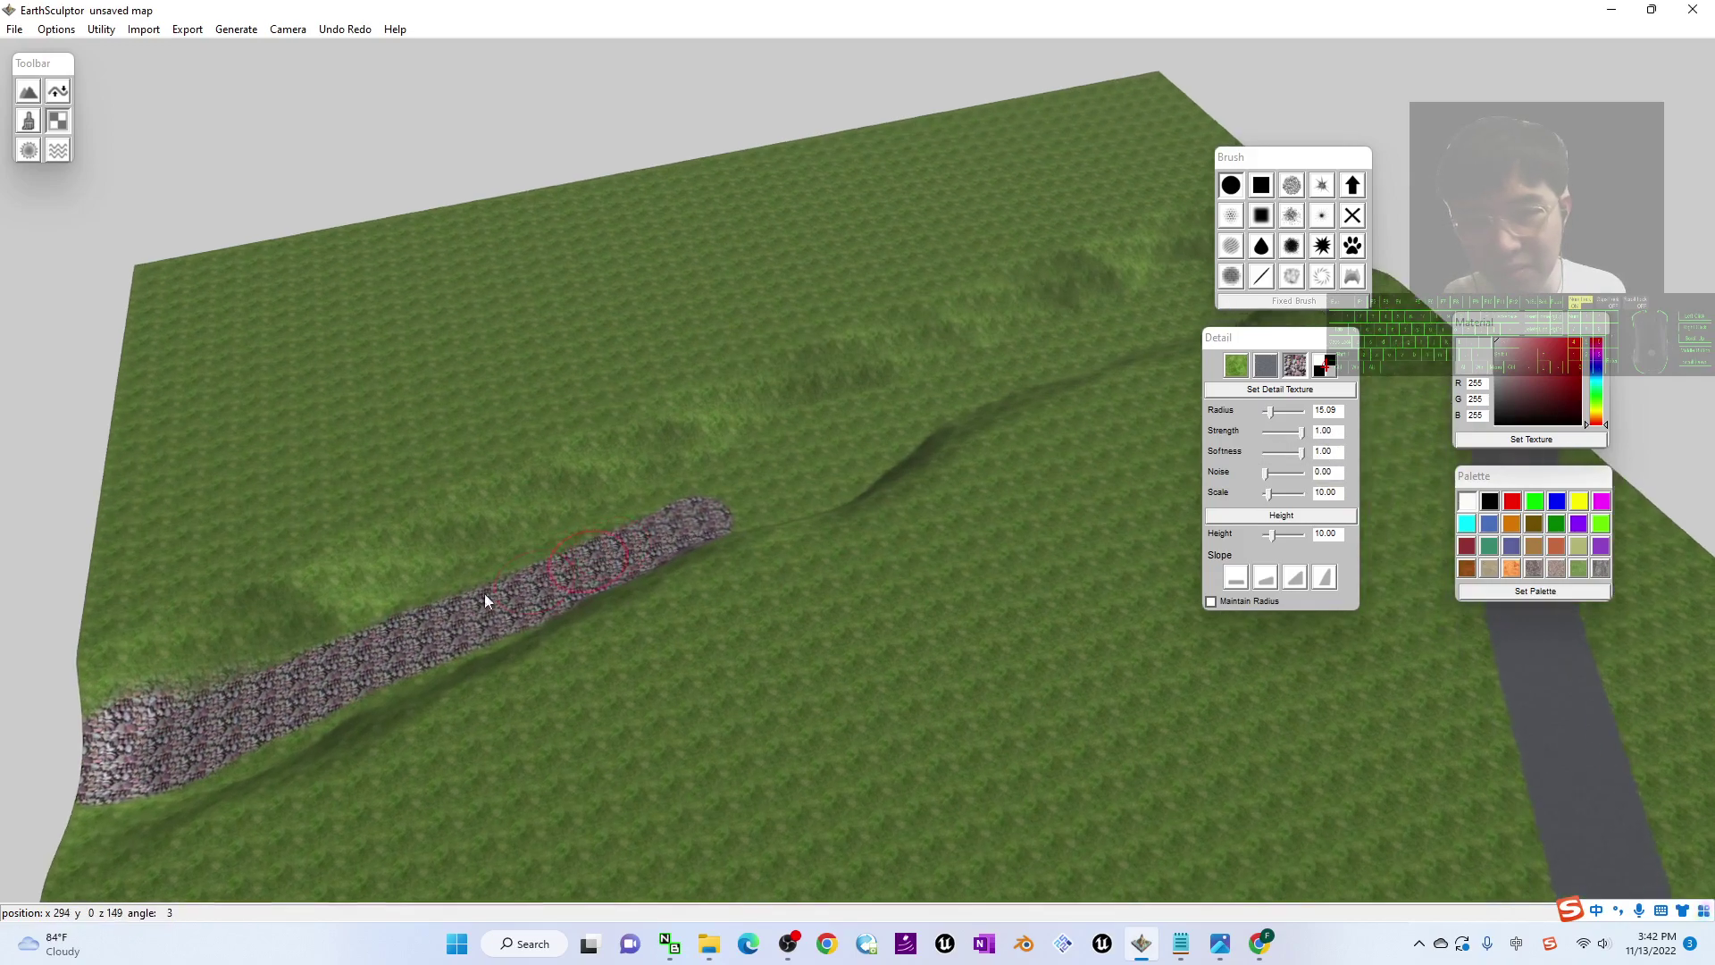
mouse_move(768, 507)
right_down()
mouse_move(340, 653)
mouse_move(563, 601)
mouse_move(540, 712)
mouse_move(616, 619)
right_up()
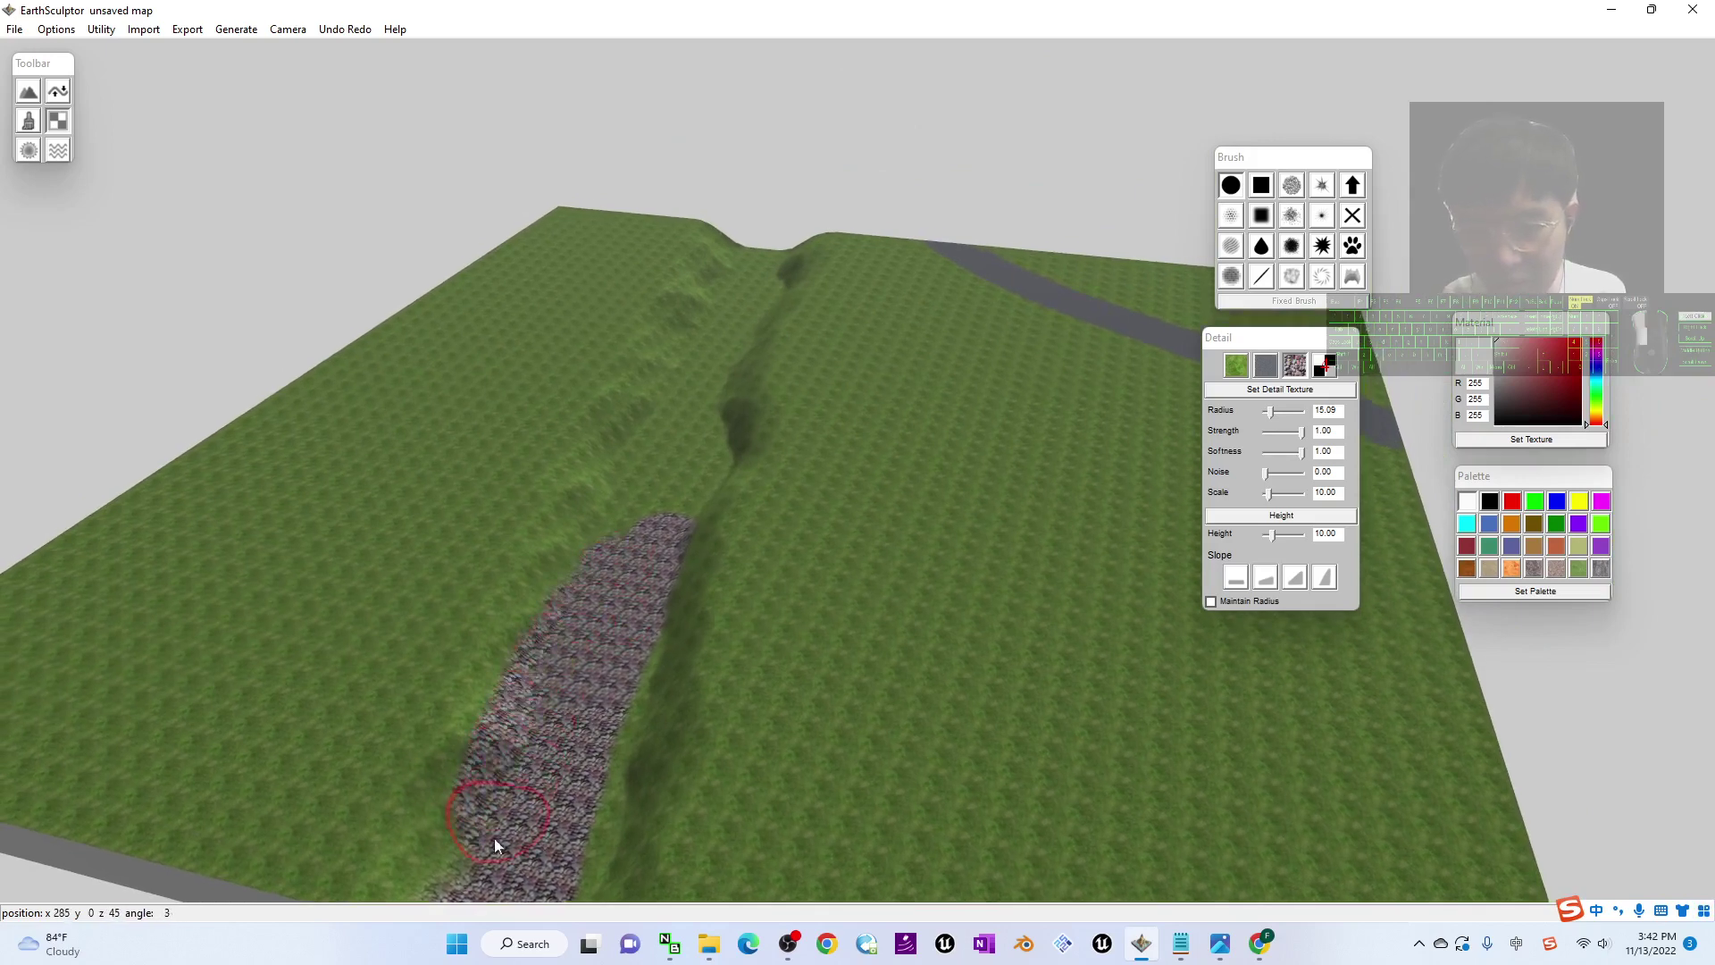
drag(746, 255, 722, 313)
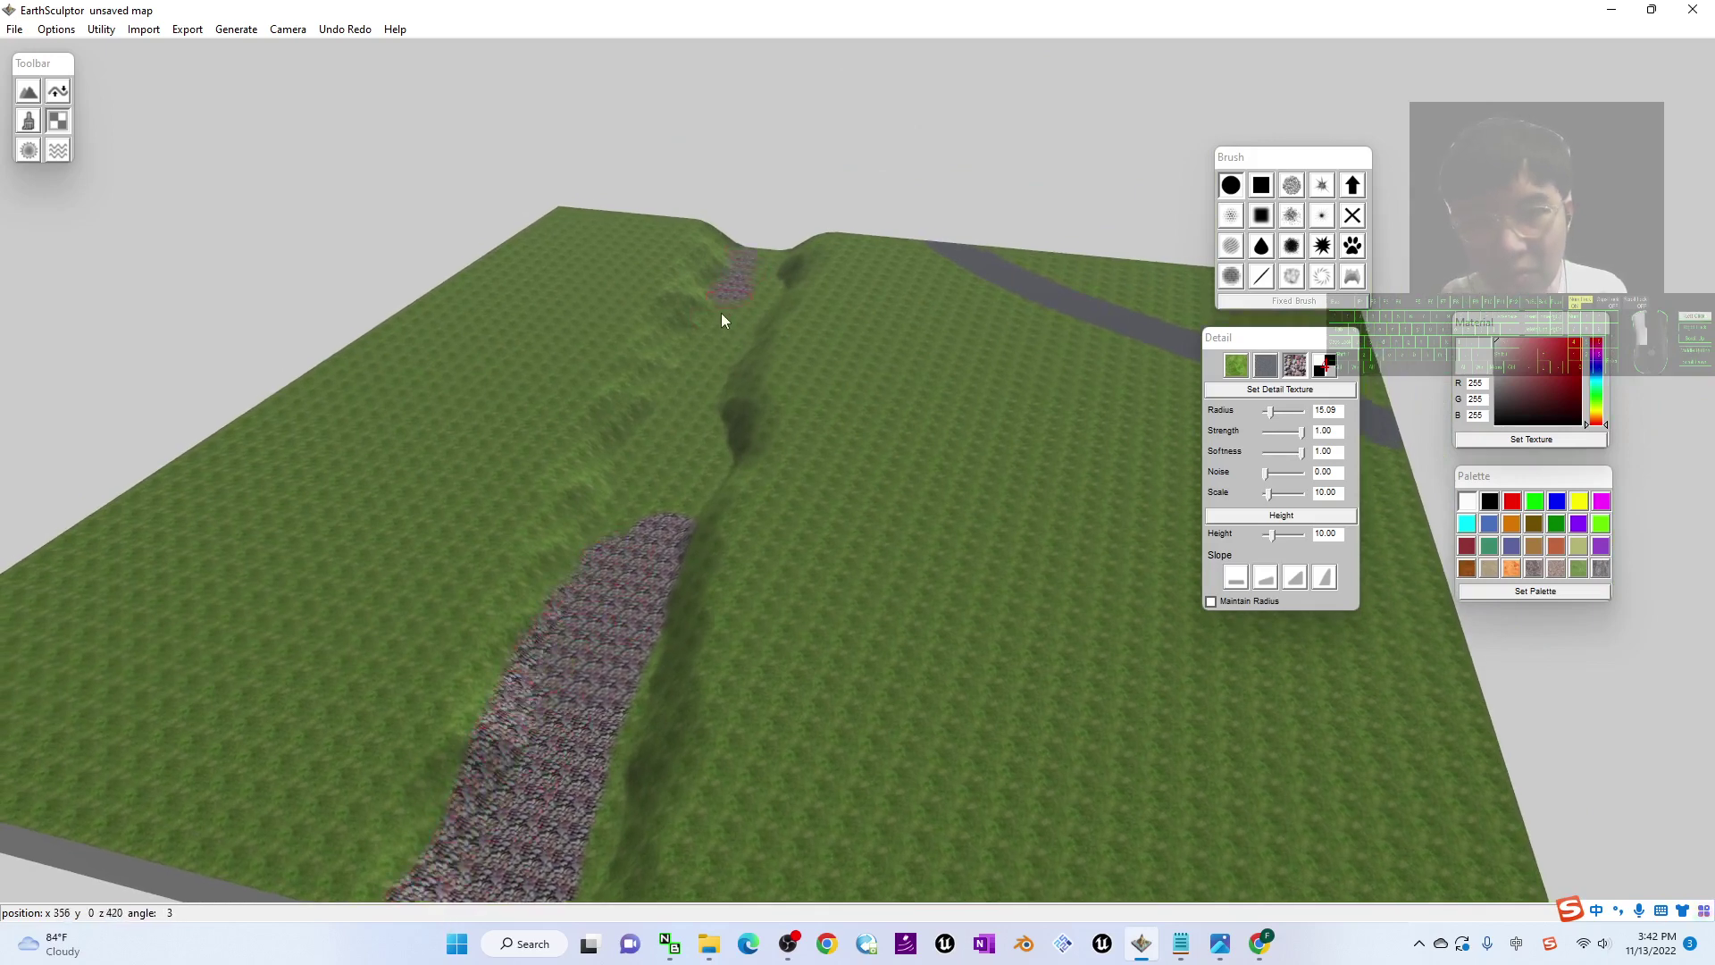
right_drag(658, 447, 708, 142)
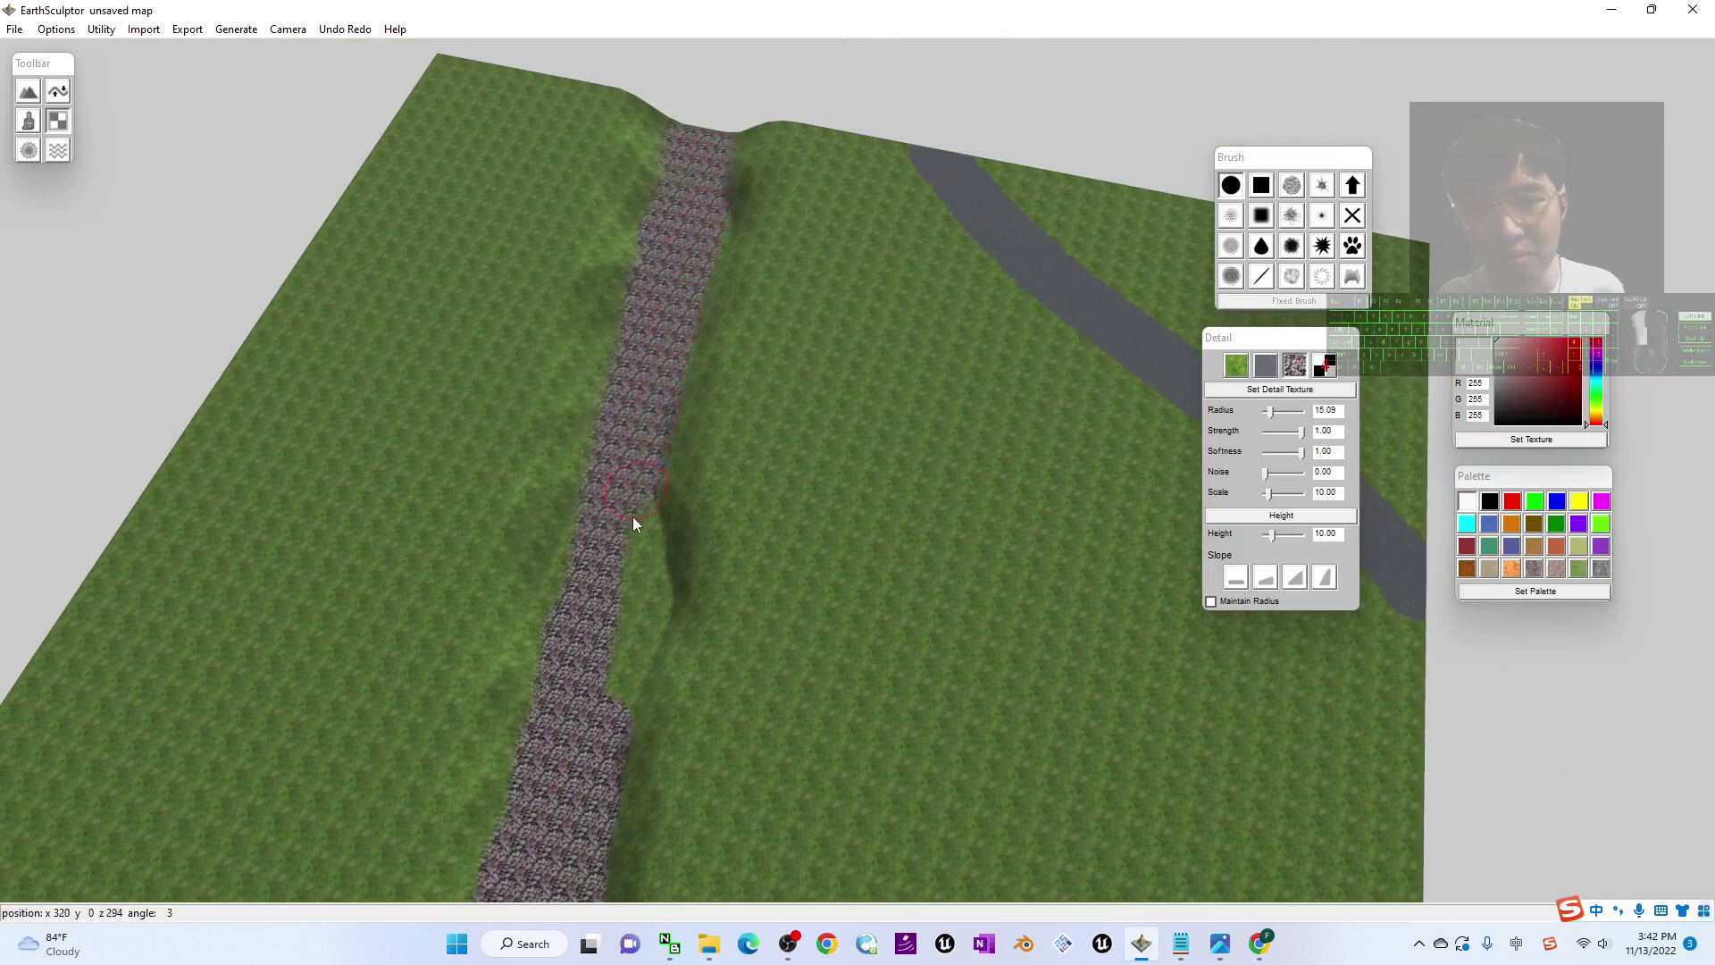
drag(626, 659, 593, 759)
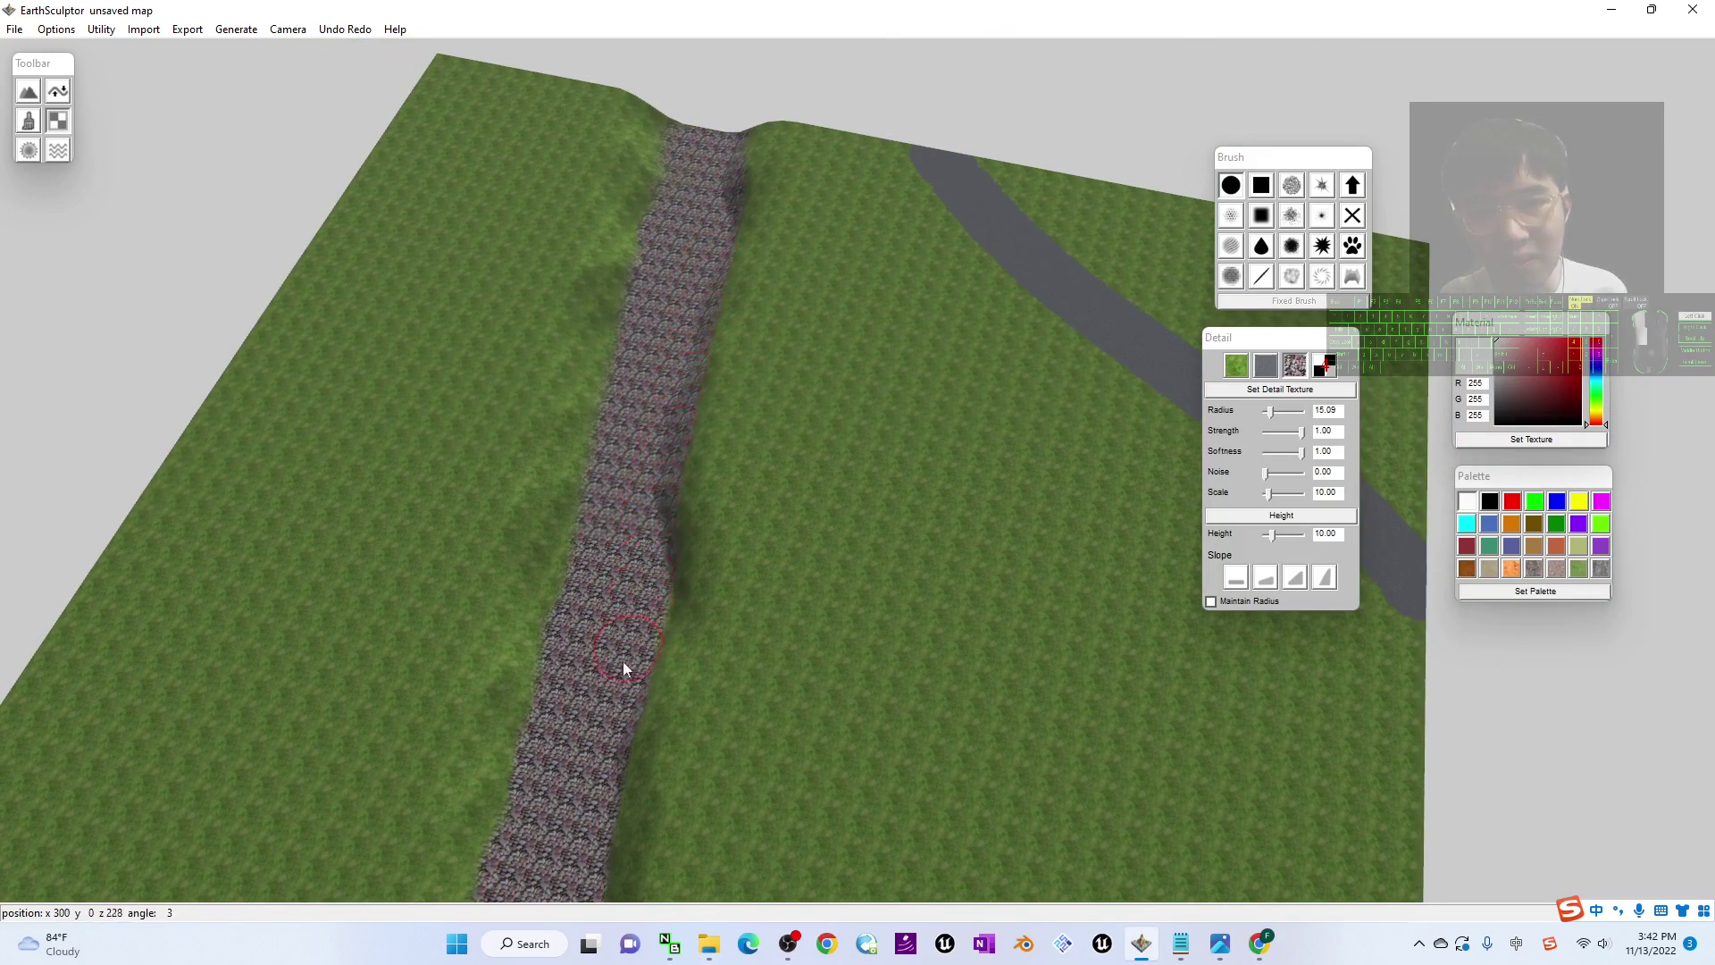
Step: Set the pebble texture's scale to 24.38 and check the painted channel bed along its length
right_drag(624, 661, 711, 484)
scroll(714, 518, down, 4)
scroll(719, 545, up, 6)
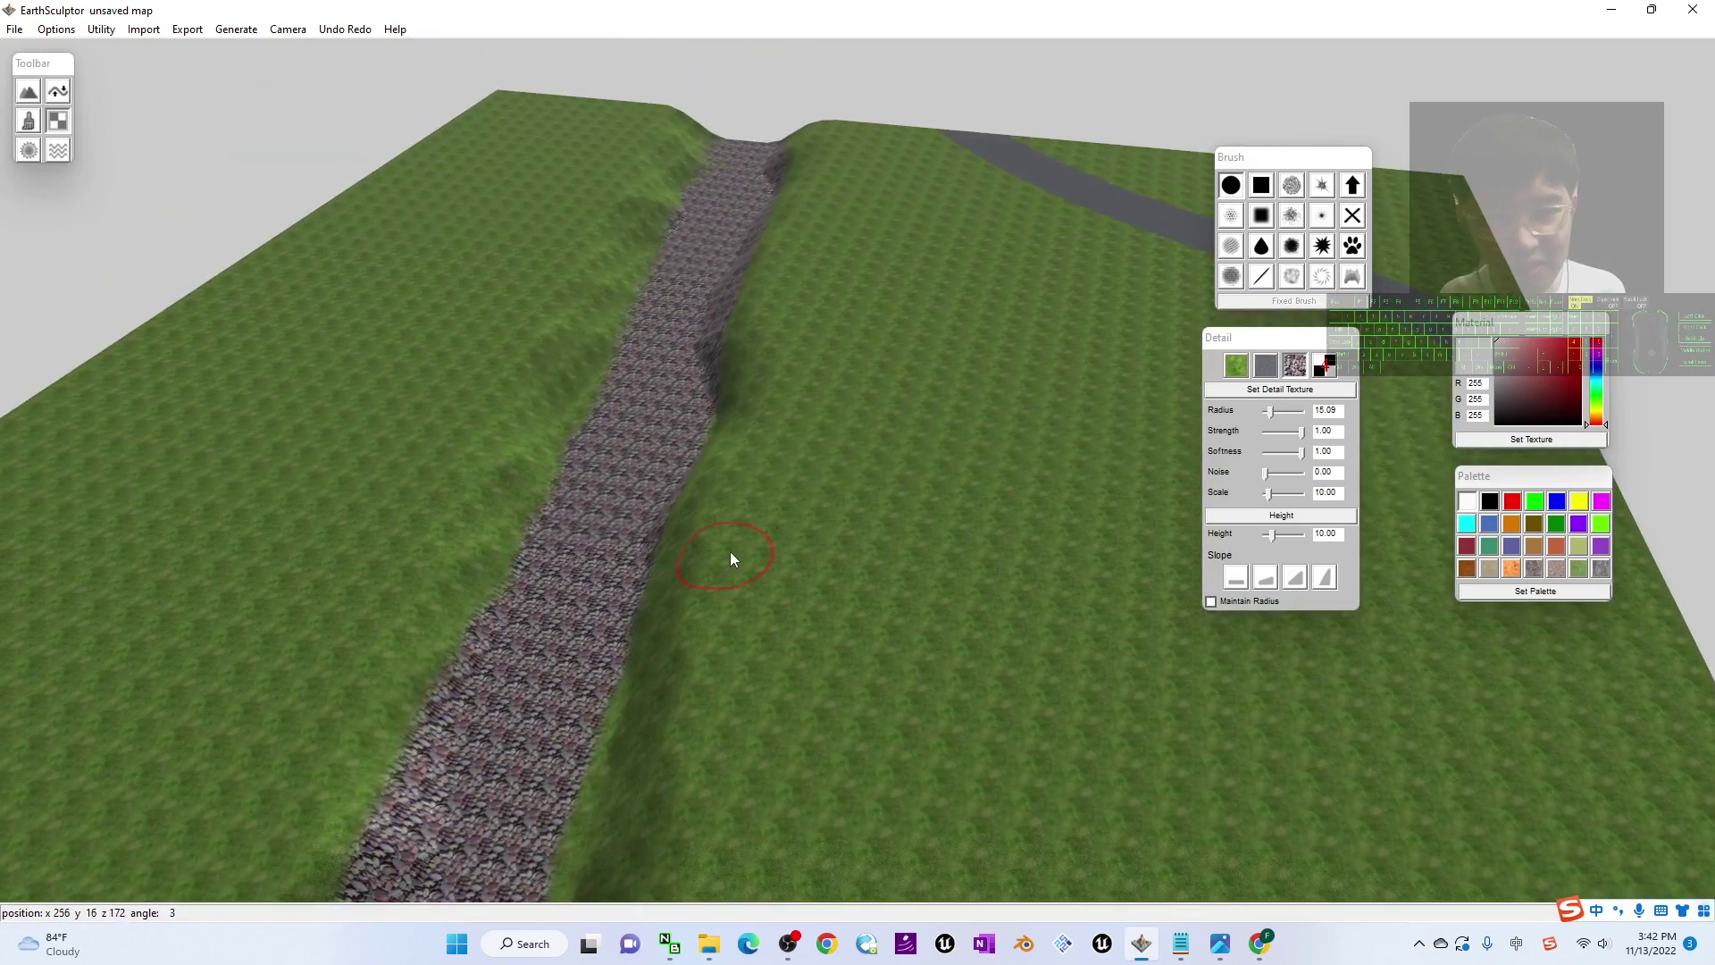
click(1273, 492)
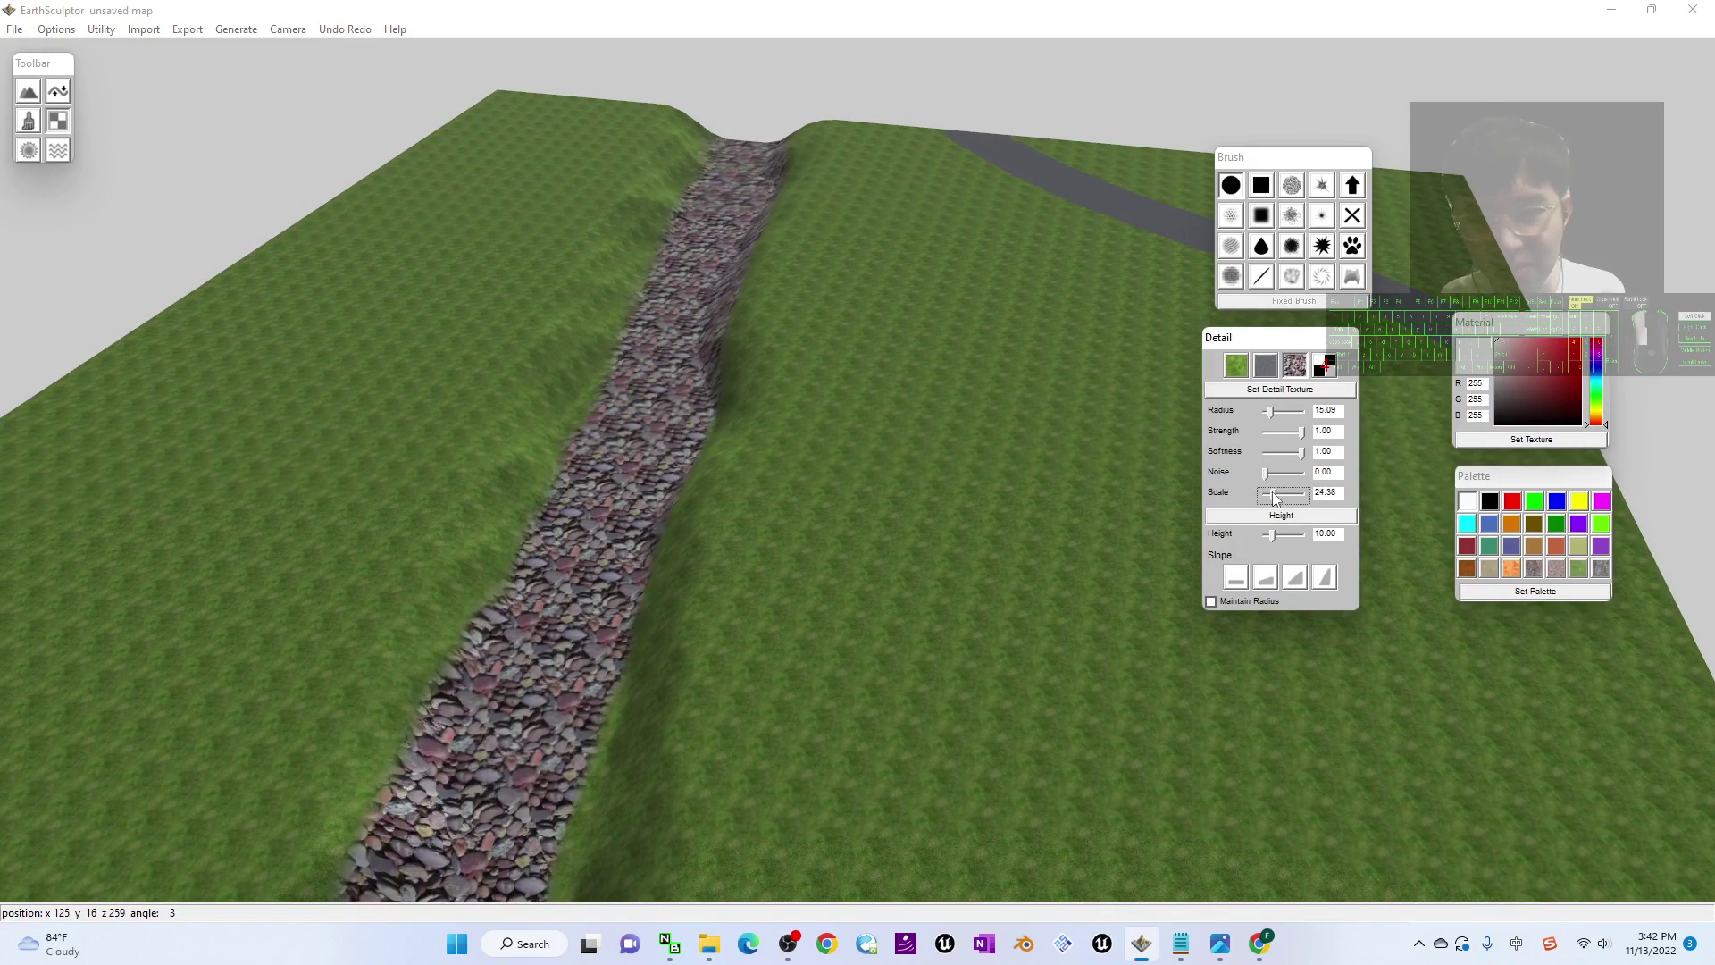
right_drag(705, 558, 645, 704)
alt+drag(645, 704, 672, 643)
click(666, 673)
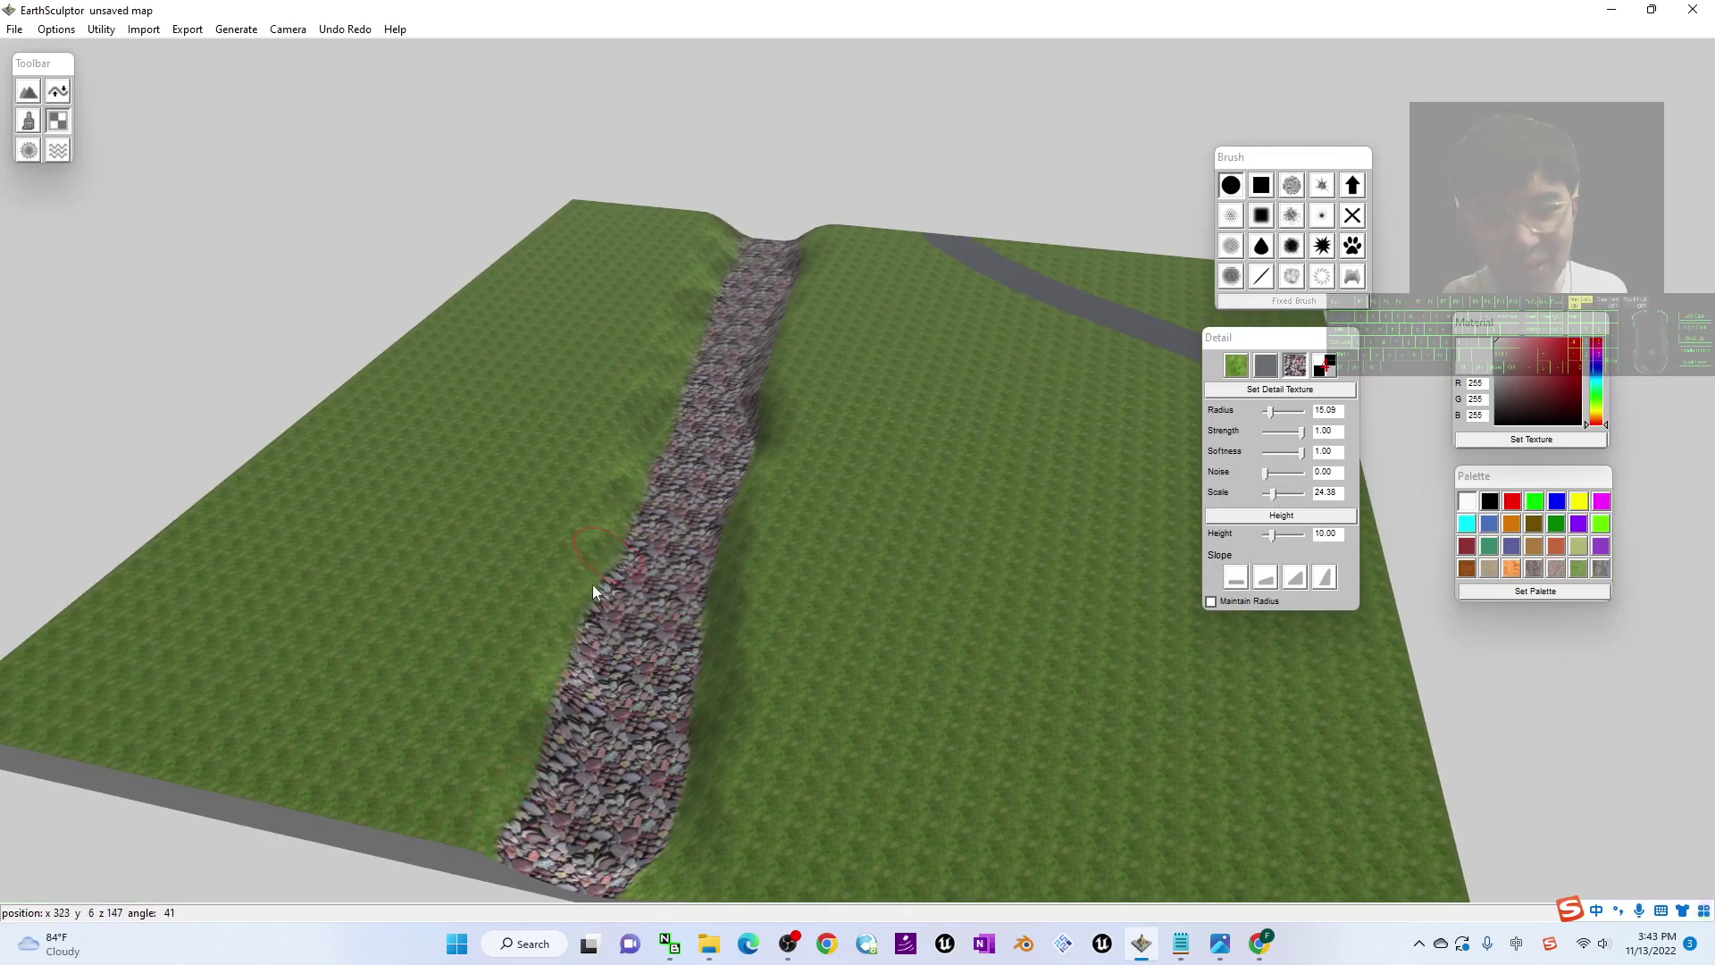
click(1321, 368)
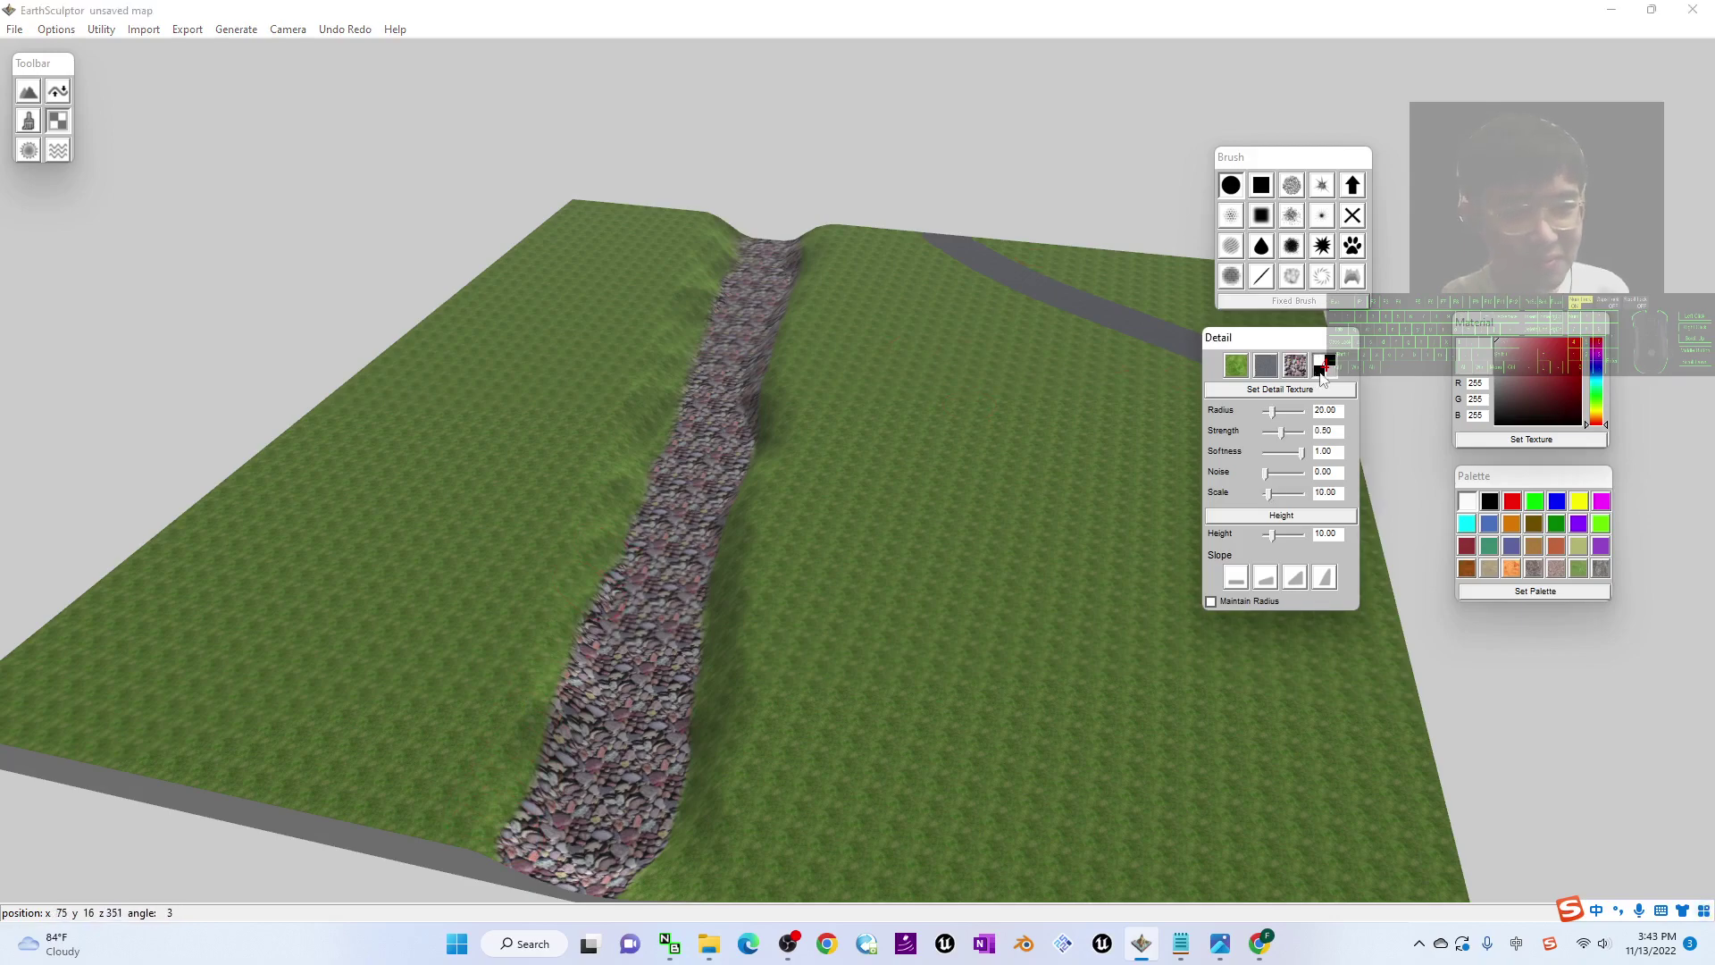
click(1259, 391)
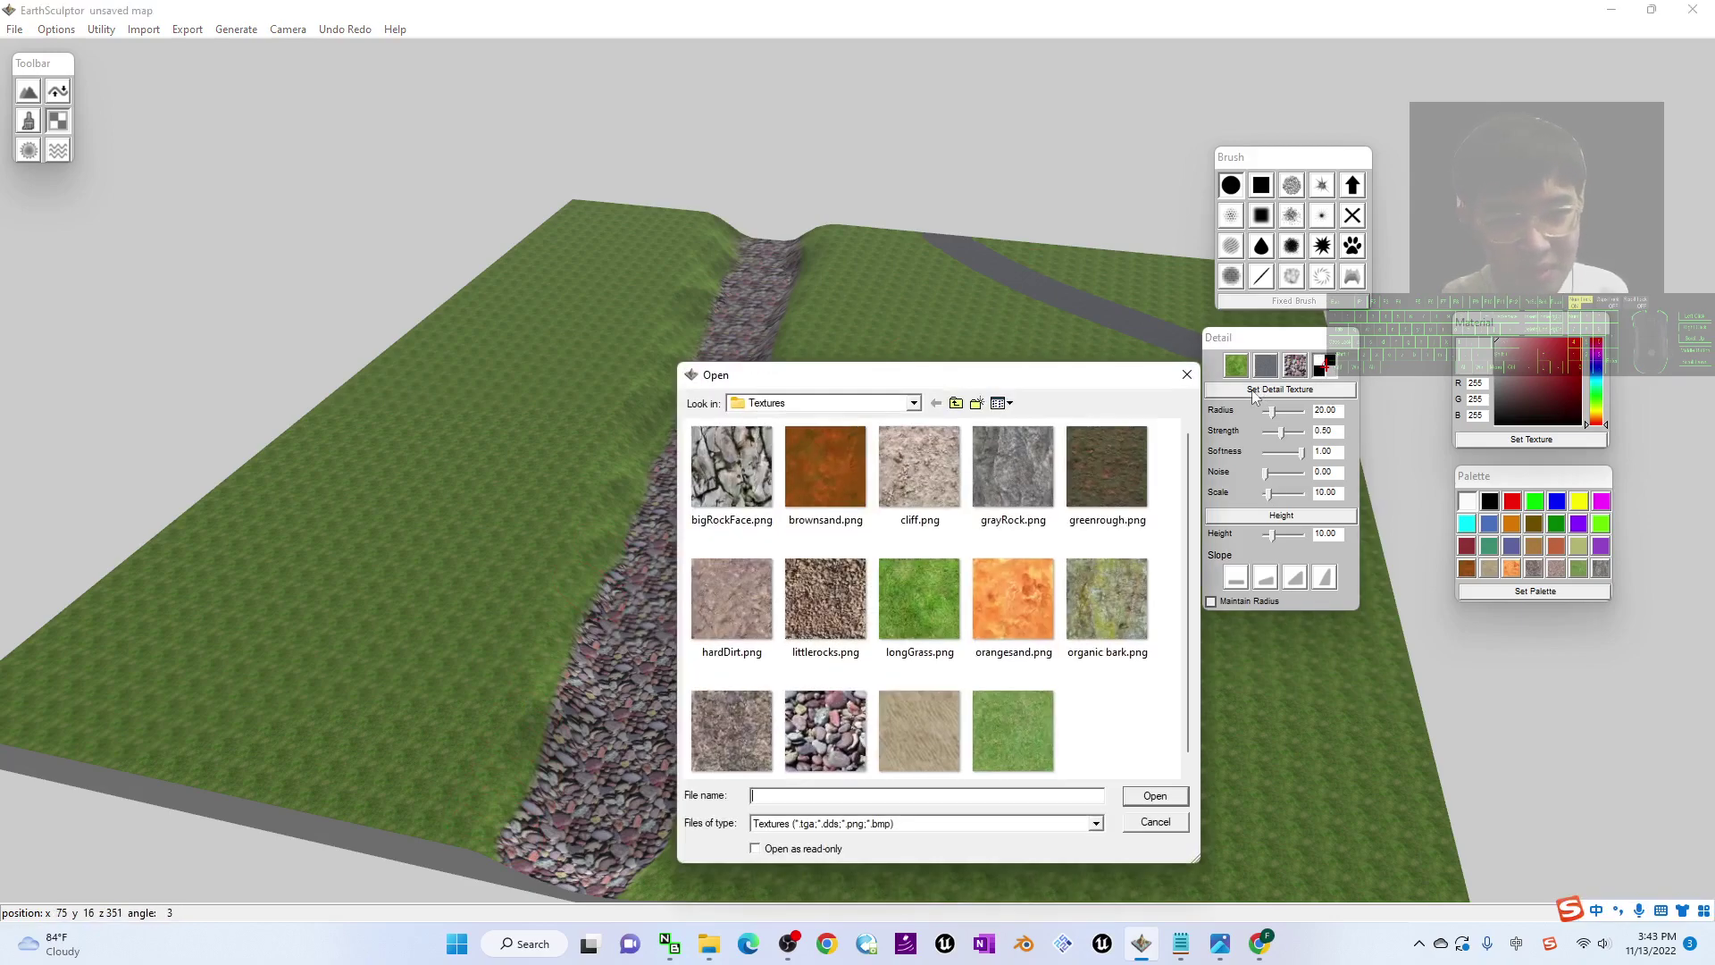
click(1156, 822)
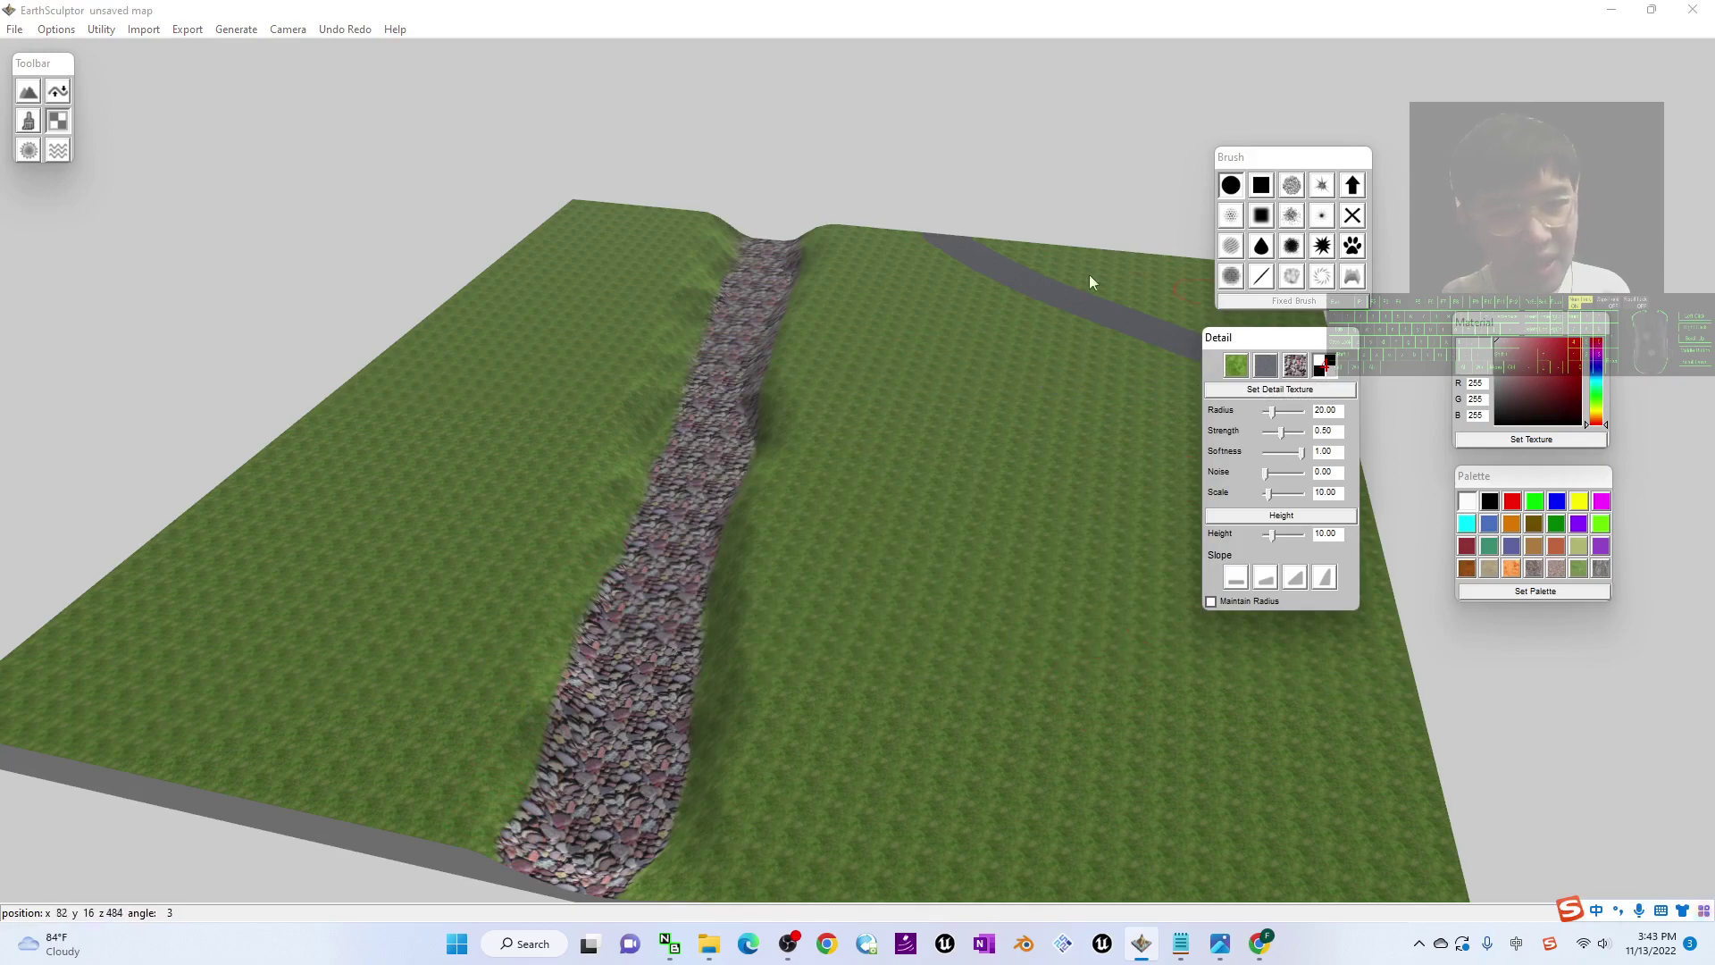
Step: Raise several low hills on the grass between the pebble channel and the road, using a terraform brush radius of 34.66
scroll(1005, 616, up, 2)
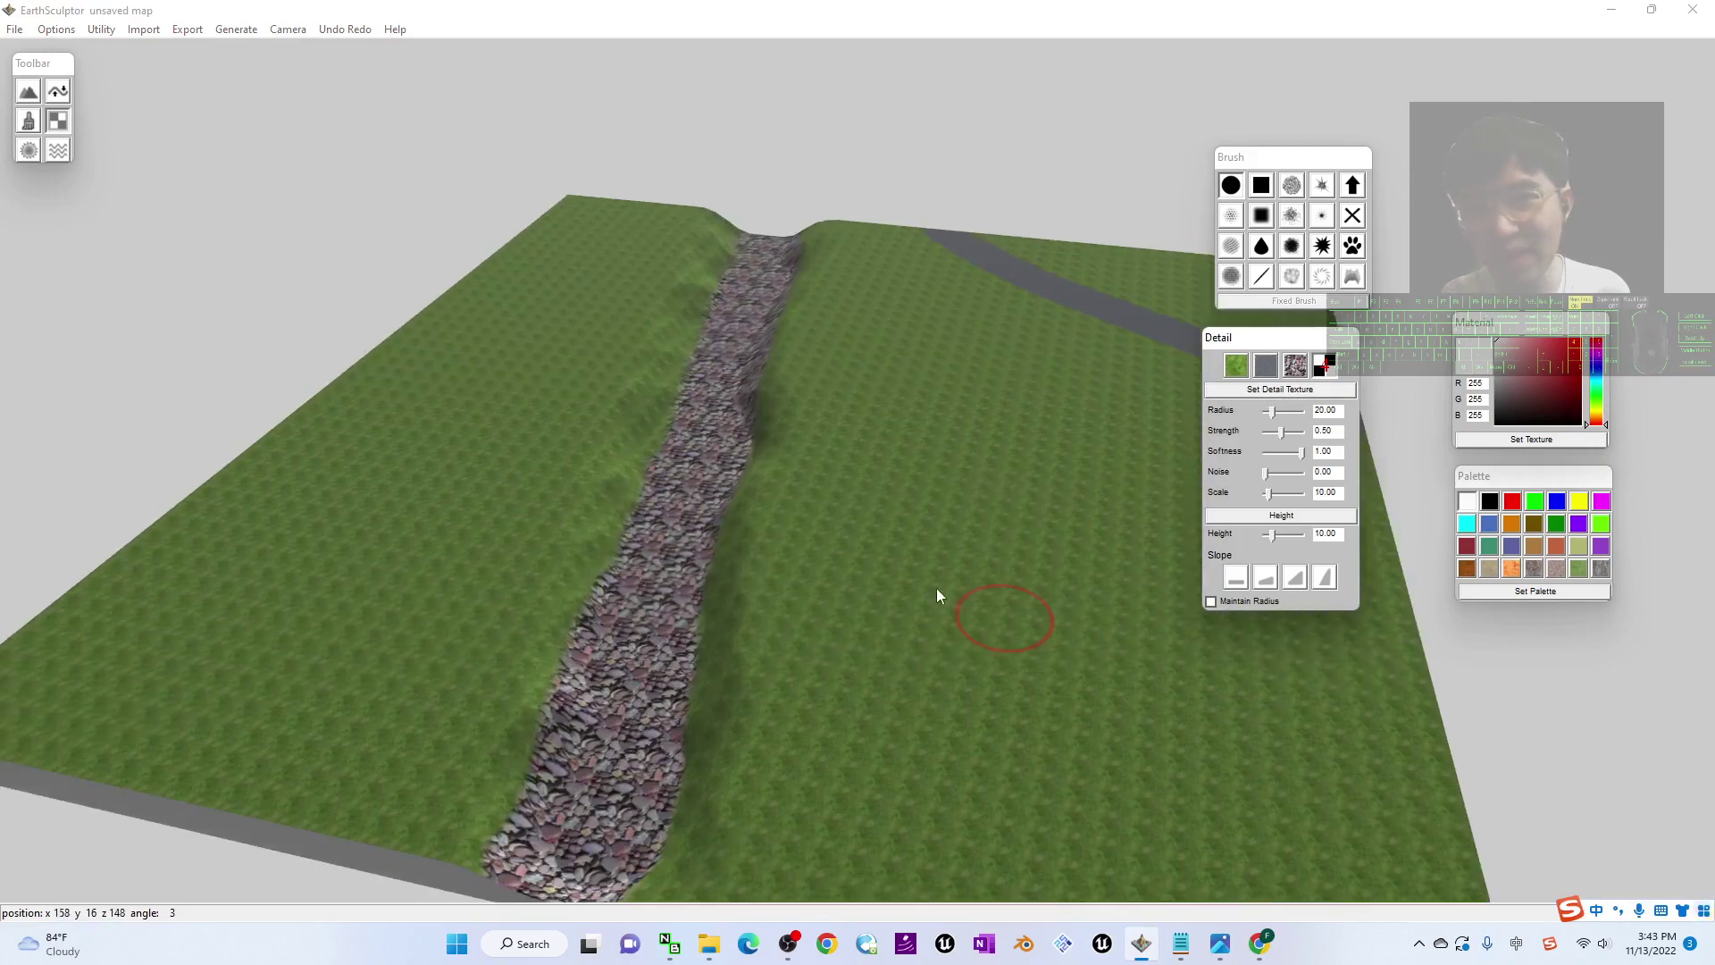
click(23, 90)
click(26, 92)
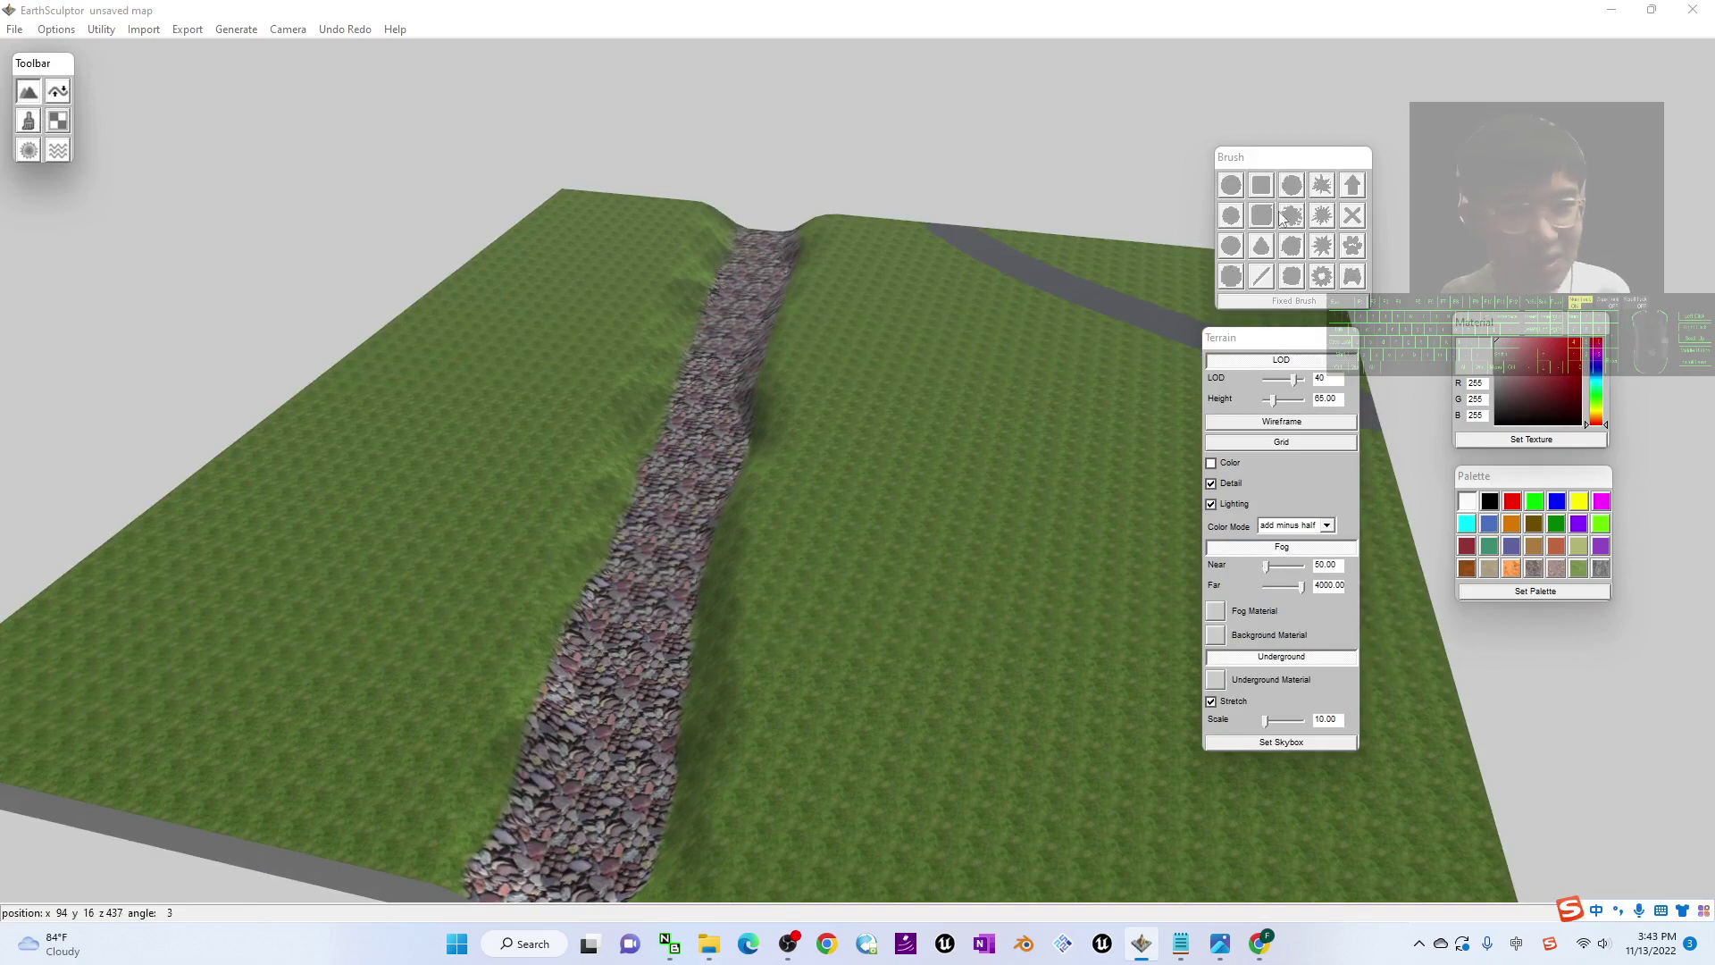
click(54, 95)
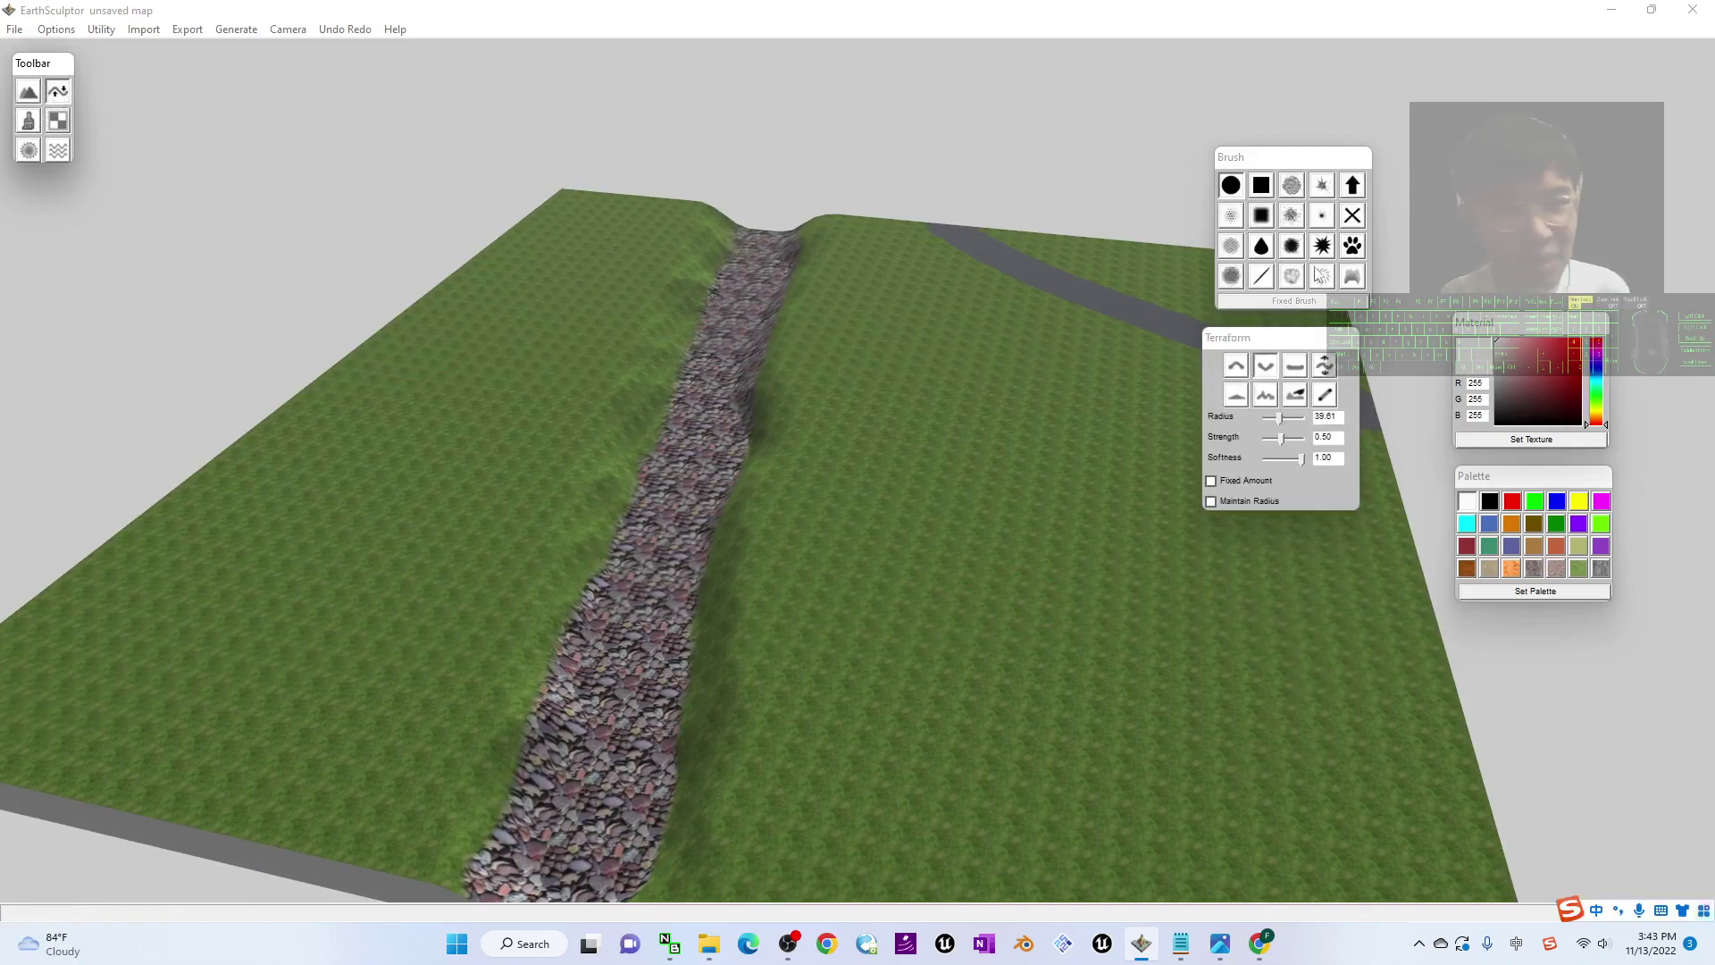
click(1235, 370)
scroll(1107, 677, down, 2)
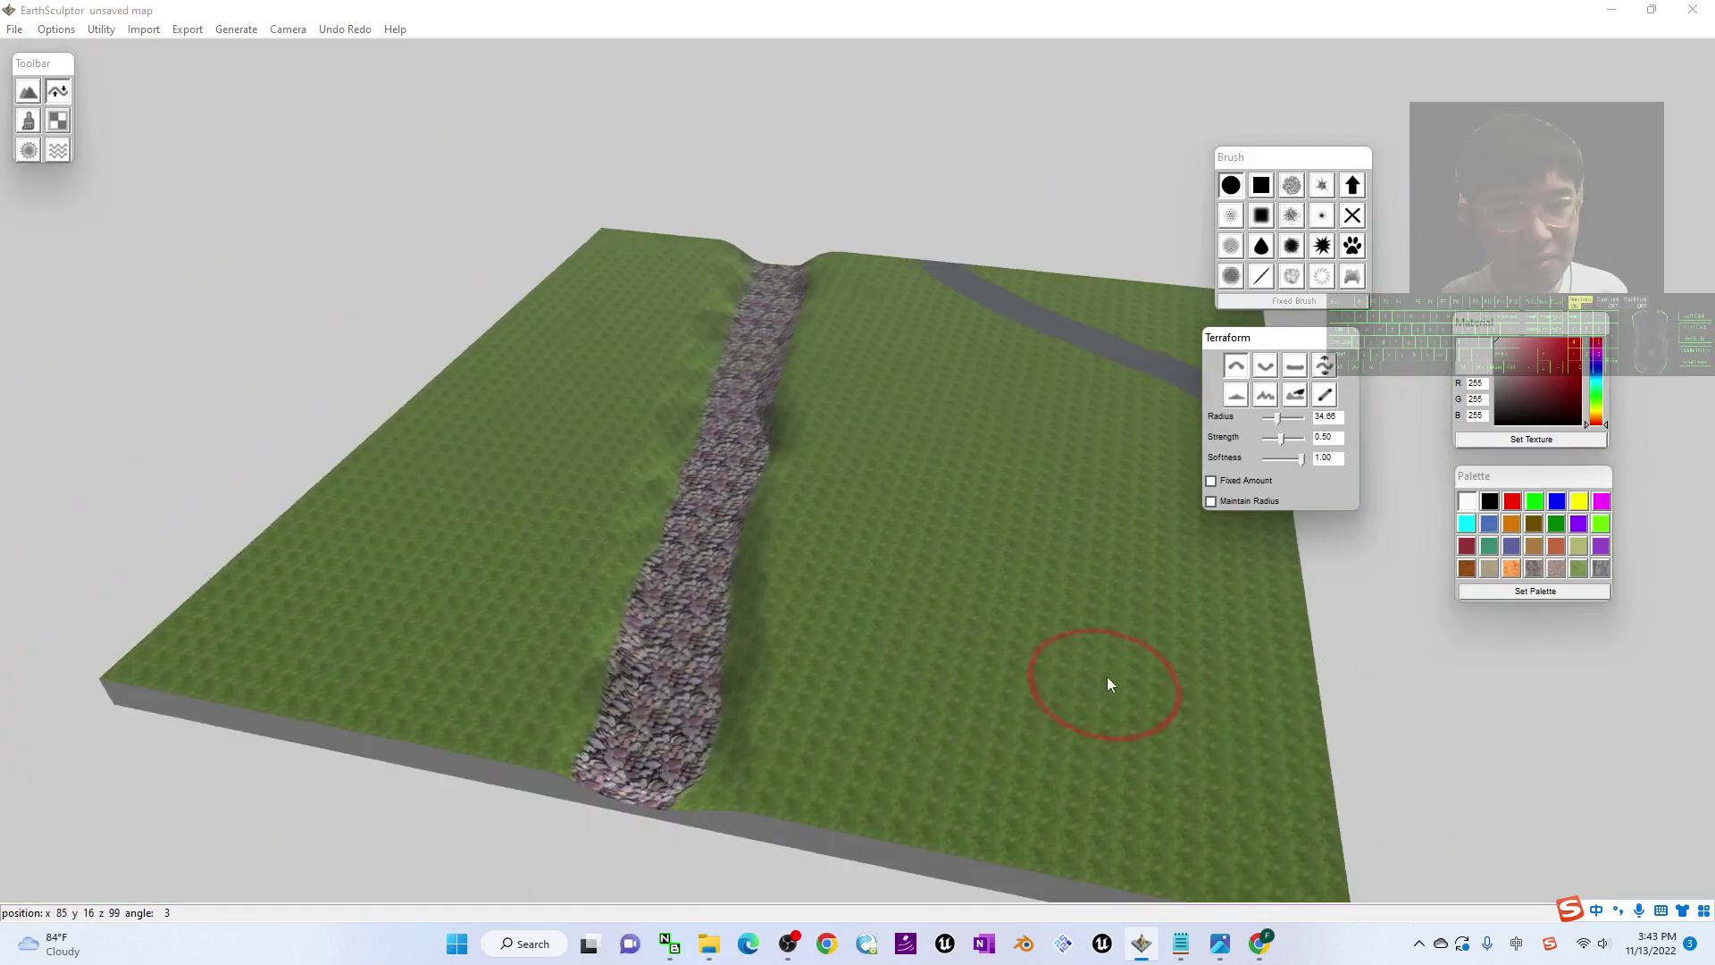
scroll(1107, 680, down, 3)
drag(1020, 591, 944, 564)
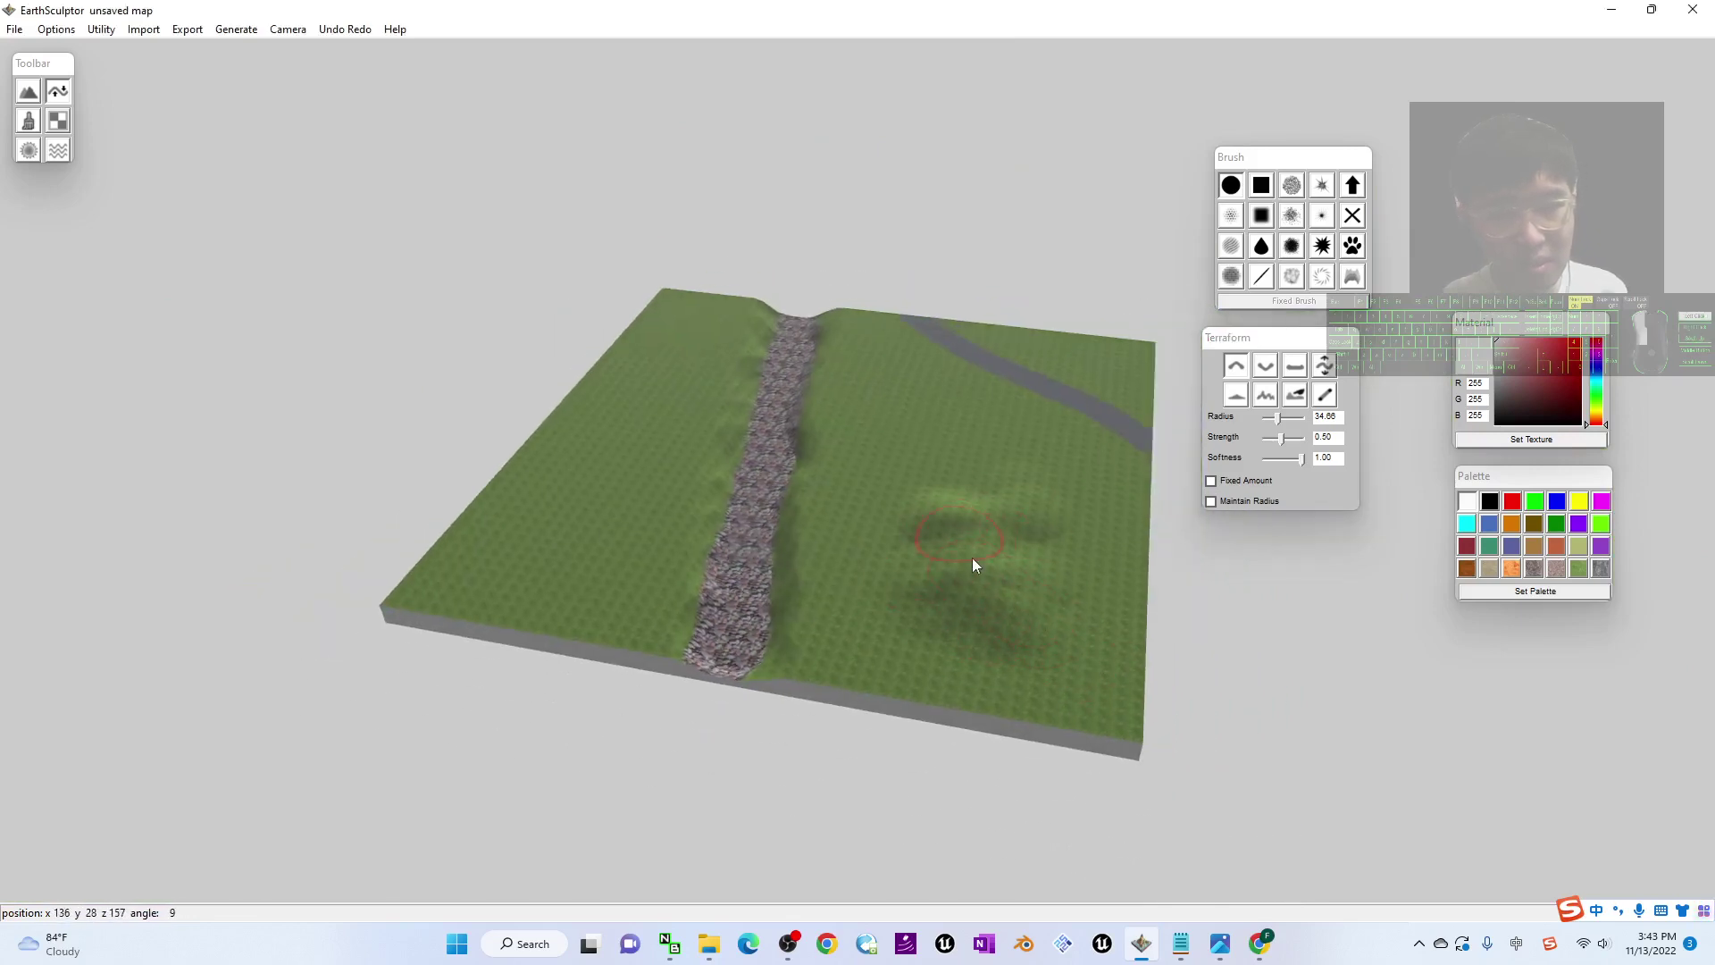
drag(945, 440, 933, 437)
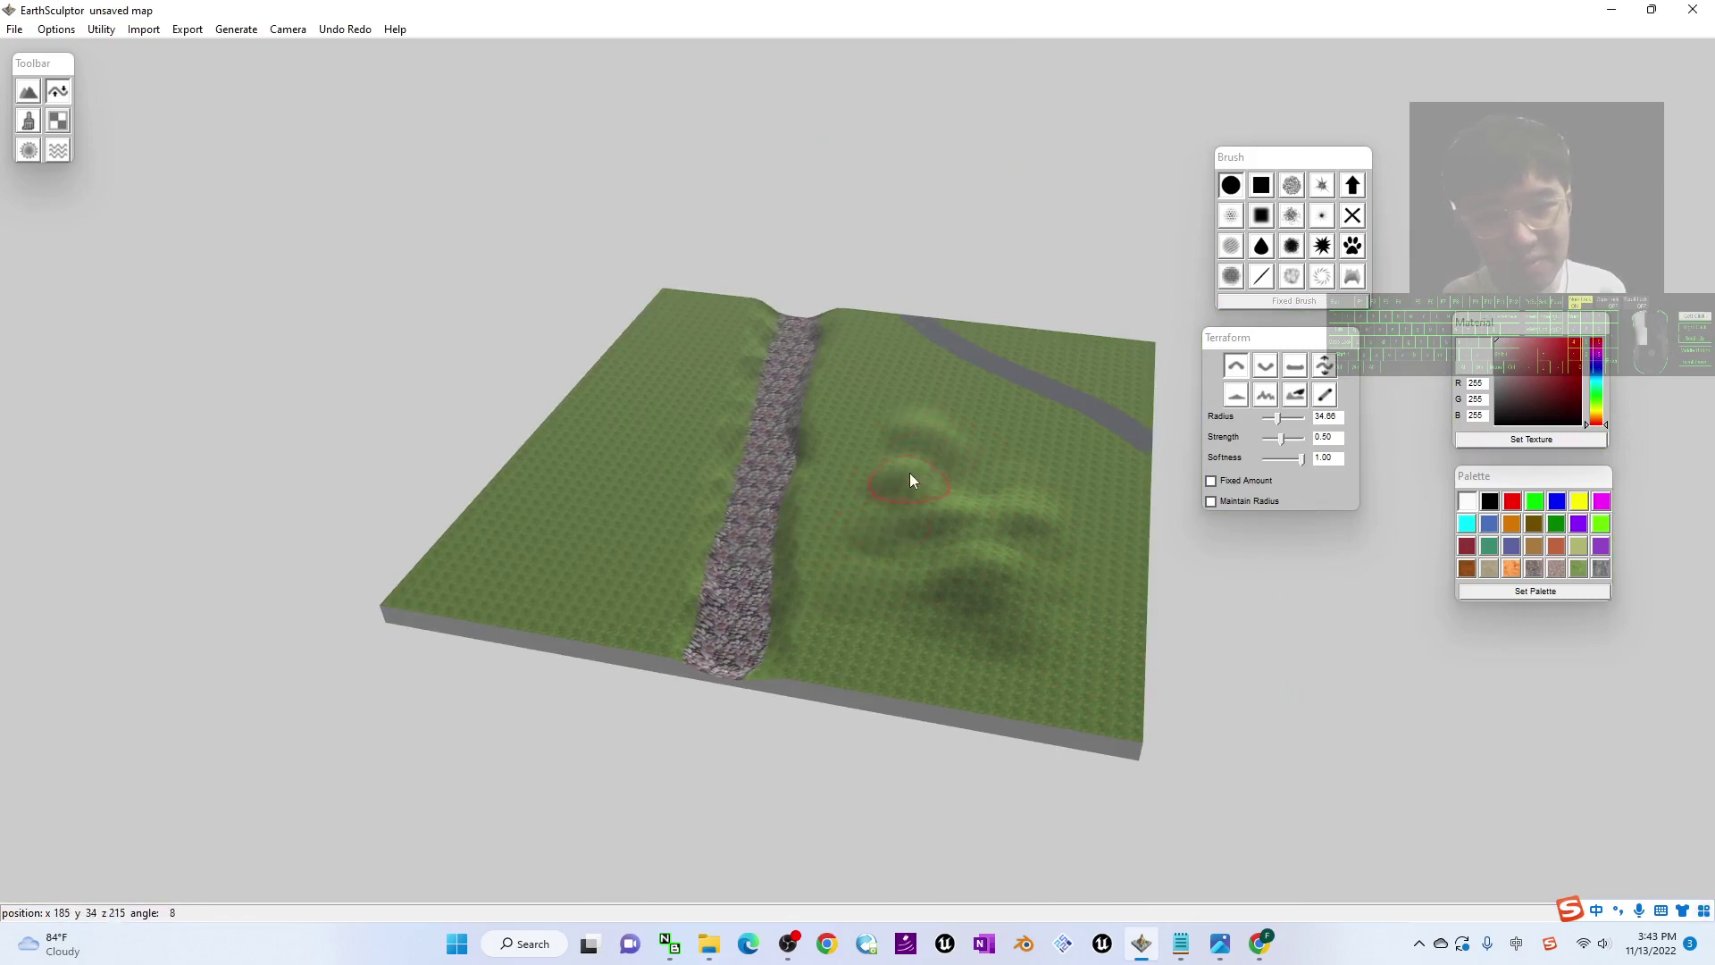
Step: Raise the low hills further and build them up into one steep mountain with a central peak
scroll(1063, 564, up, 1)
scroll(1033, 593, down, 5)
alt+drag(1033, 593, 652, 463)
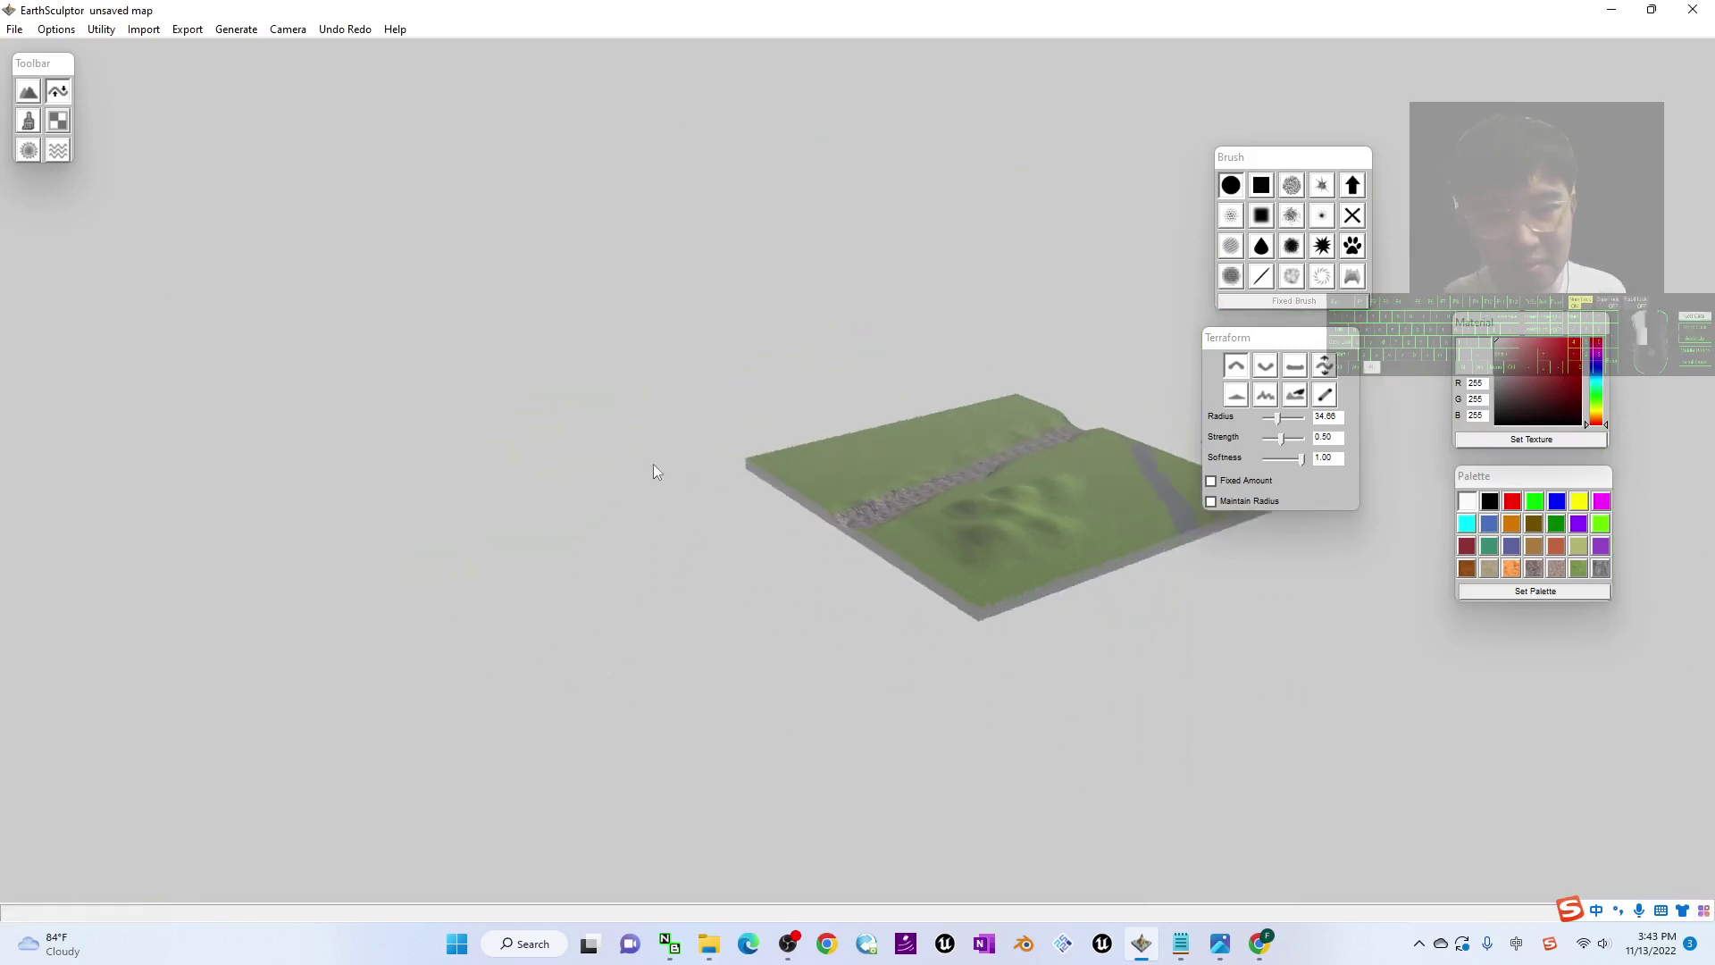
alt+drag(1086, 581, 823, 570)
scroll(823, 570, down, 3)
scroll(823, 569, up, 6)
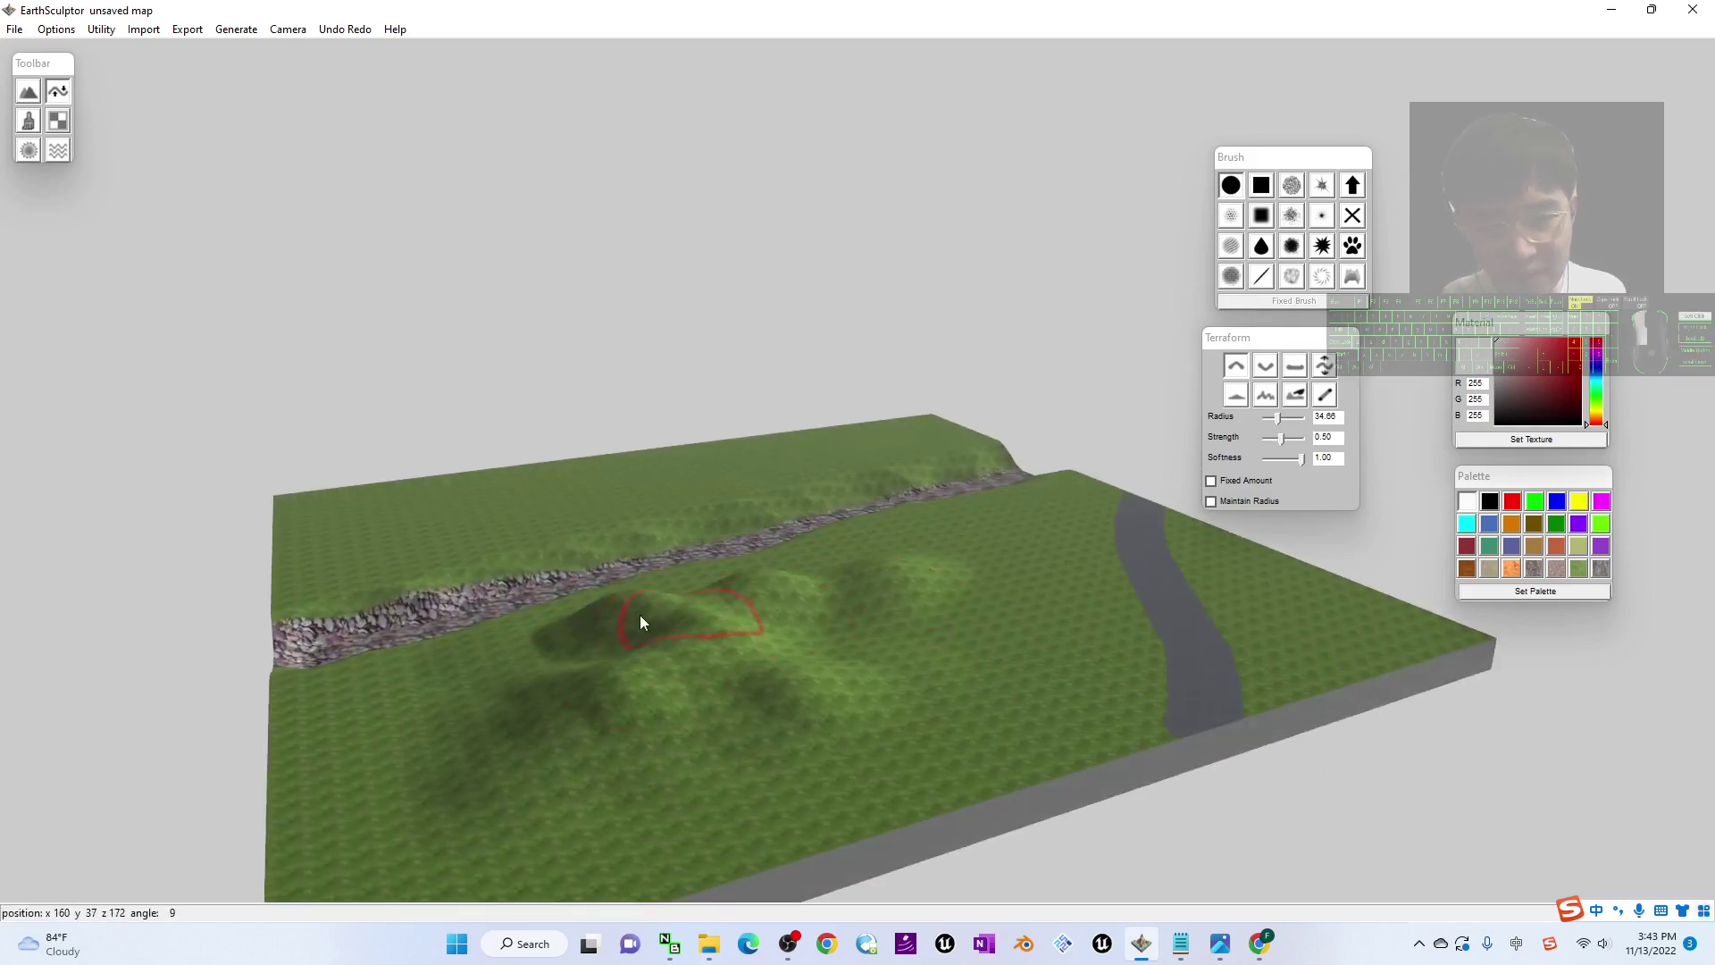
mouse_move(556, 693)
mouse_down()
mouse_move(595, 646)
mouse_move(681, 626)
mouse_up()
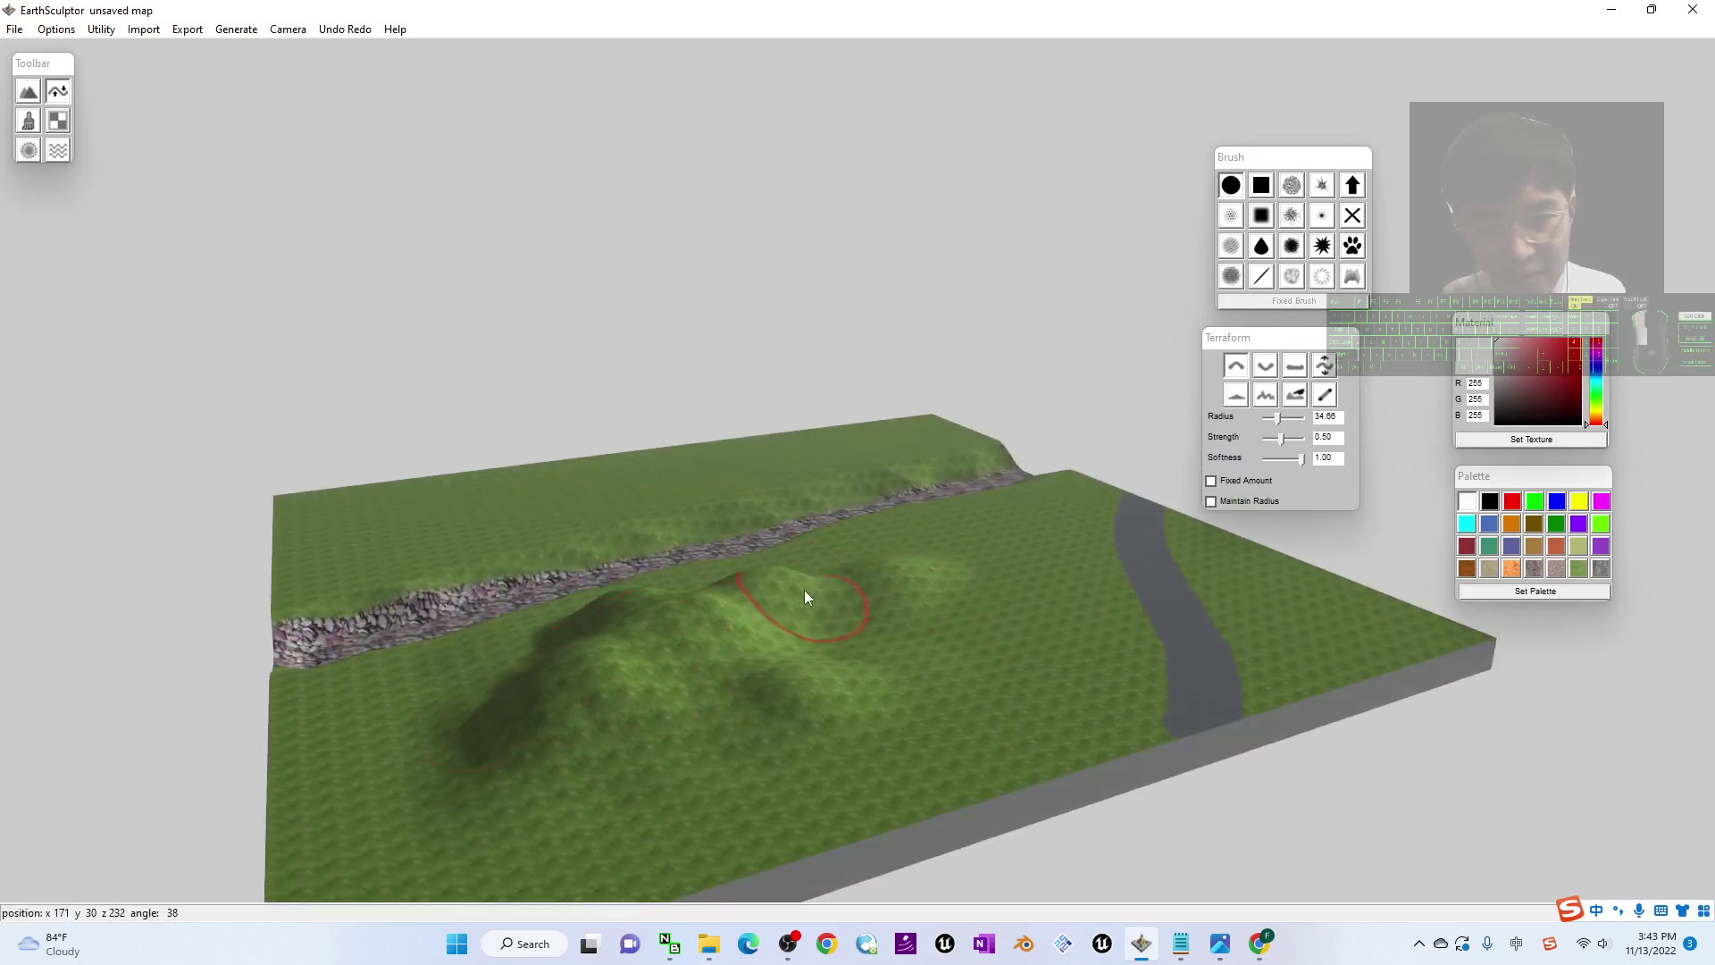
mouse_move(804, 597)
mouse_down()
mouse_move(703, 640)
mouse_move(805, 593)
mouse_move(727, 566)
mouse_up()
scroll(879, 650, up, 2)
scroll(859, 618, down, 5)
scroll(859, 618, up, 1)
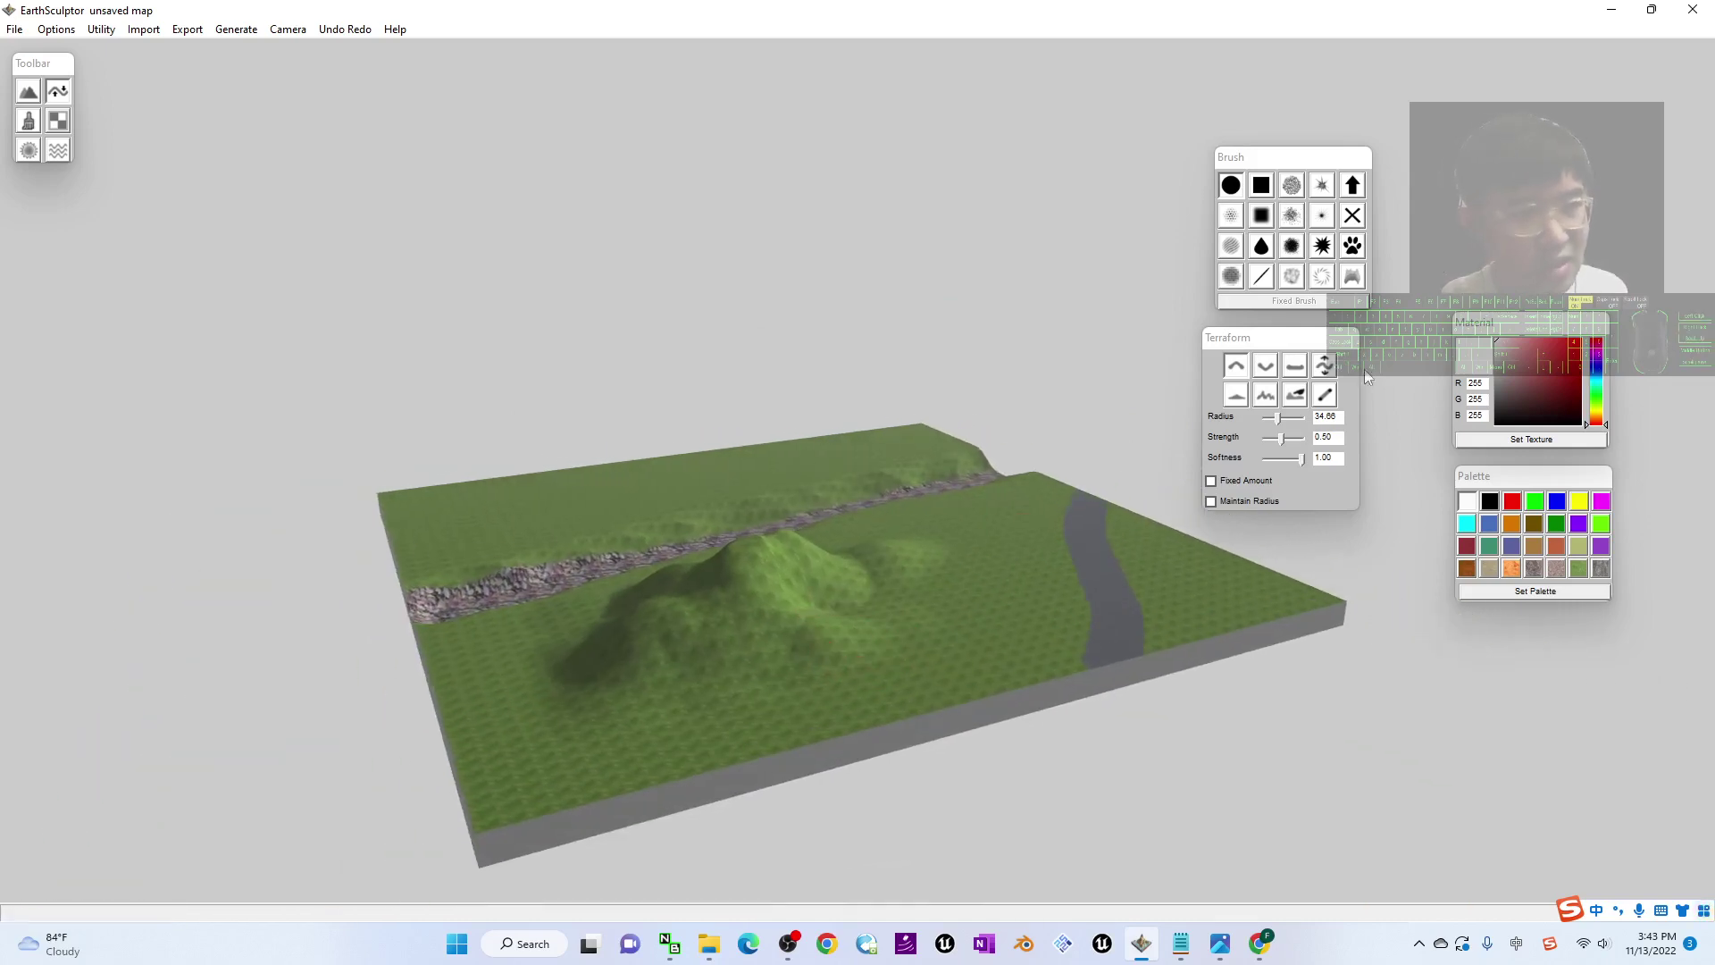
Step: Load bigRockFace.png as the fourth detail texture
click(57, 120)
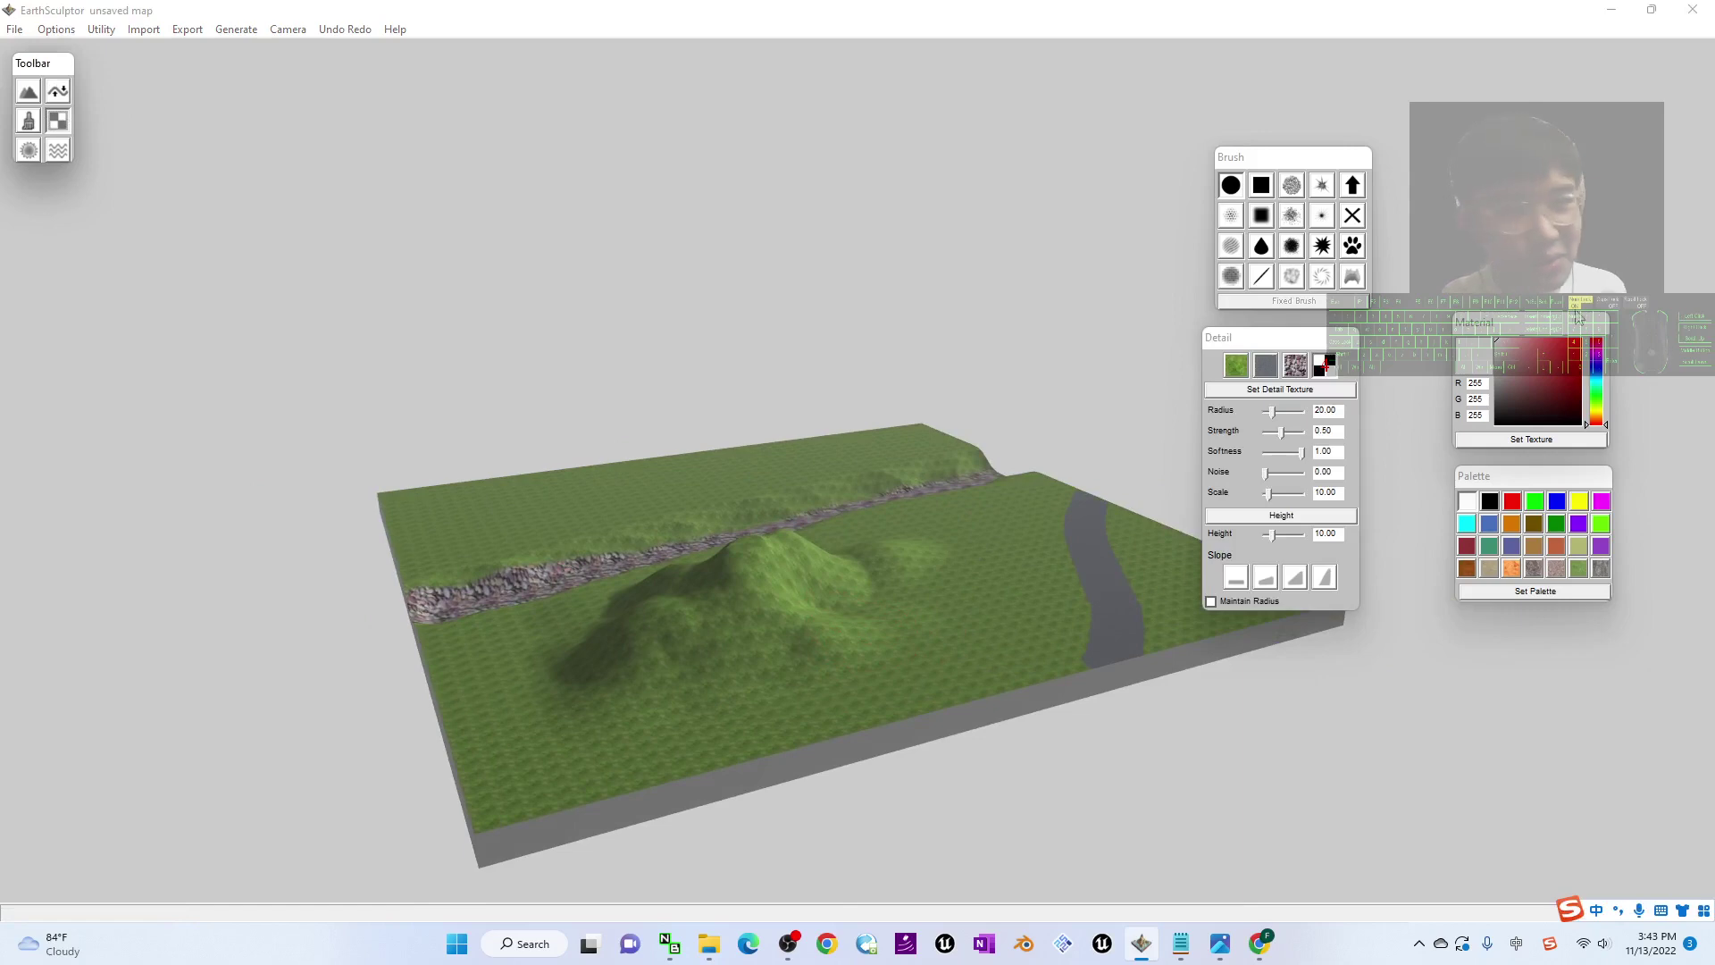
click(1301, 393)
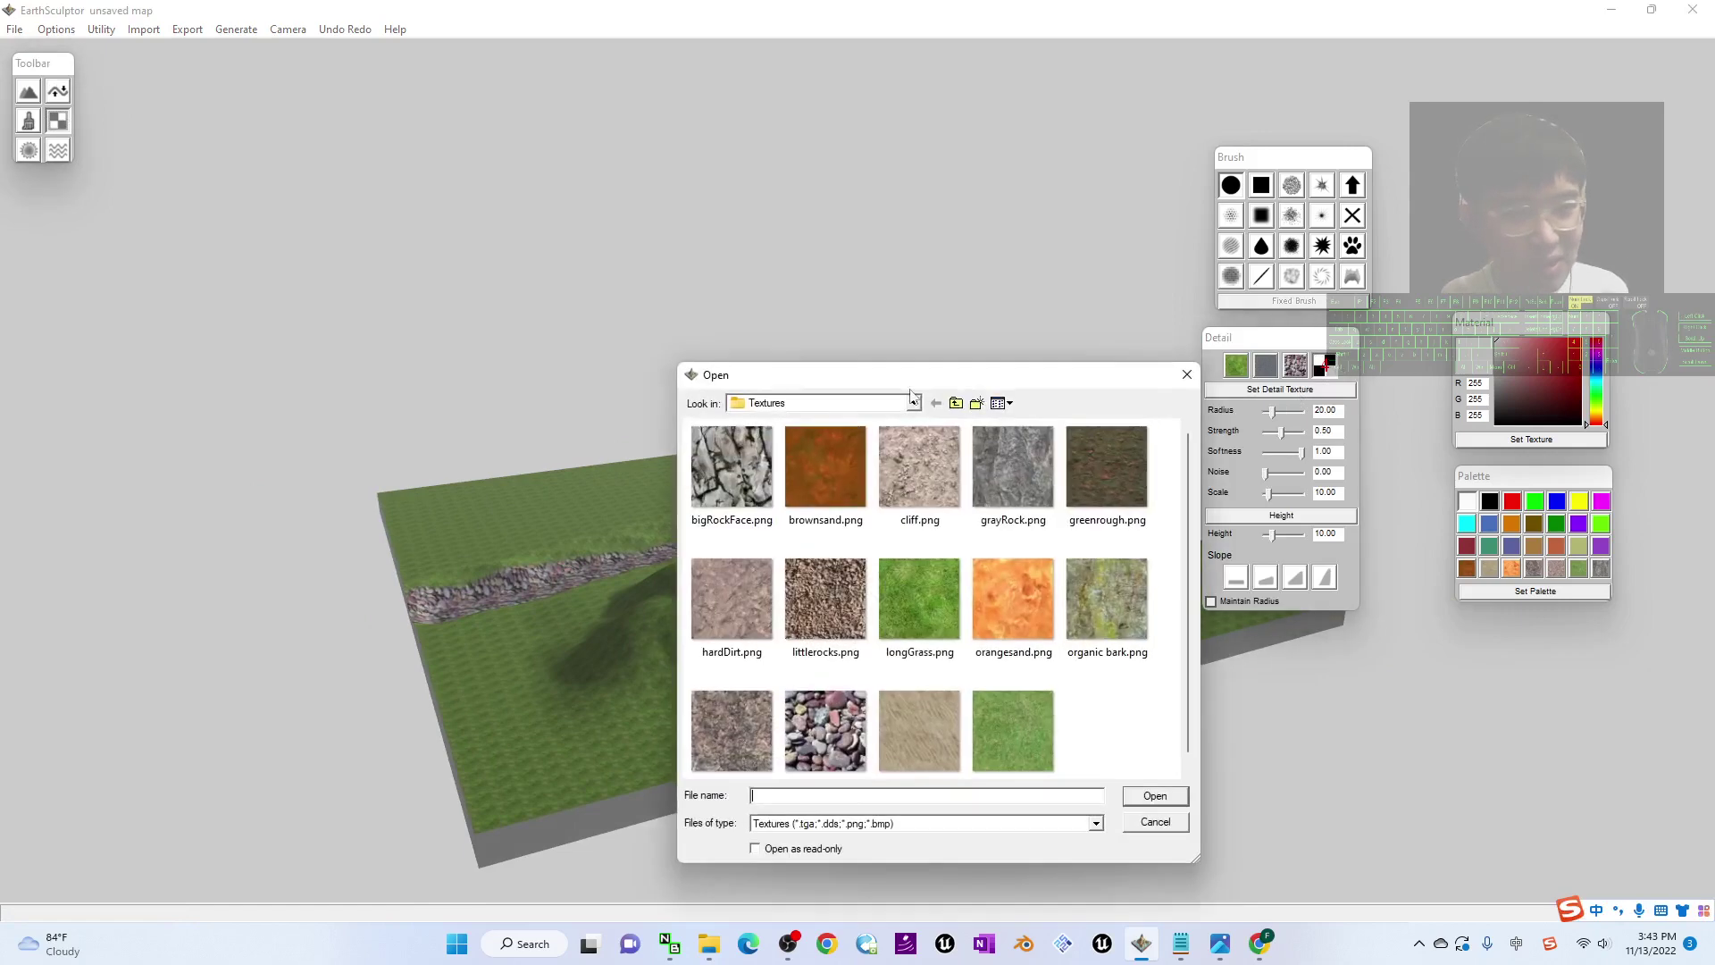
click(728, 482)
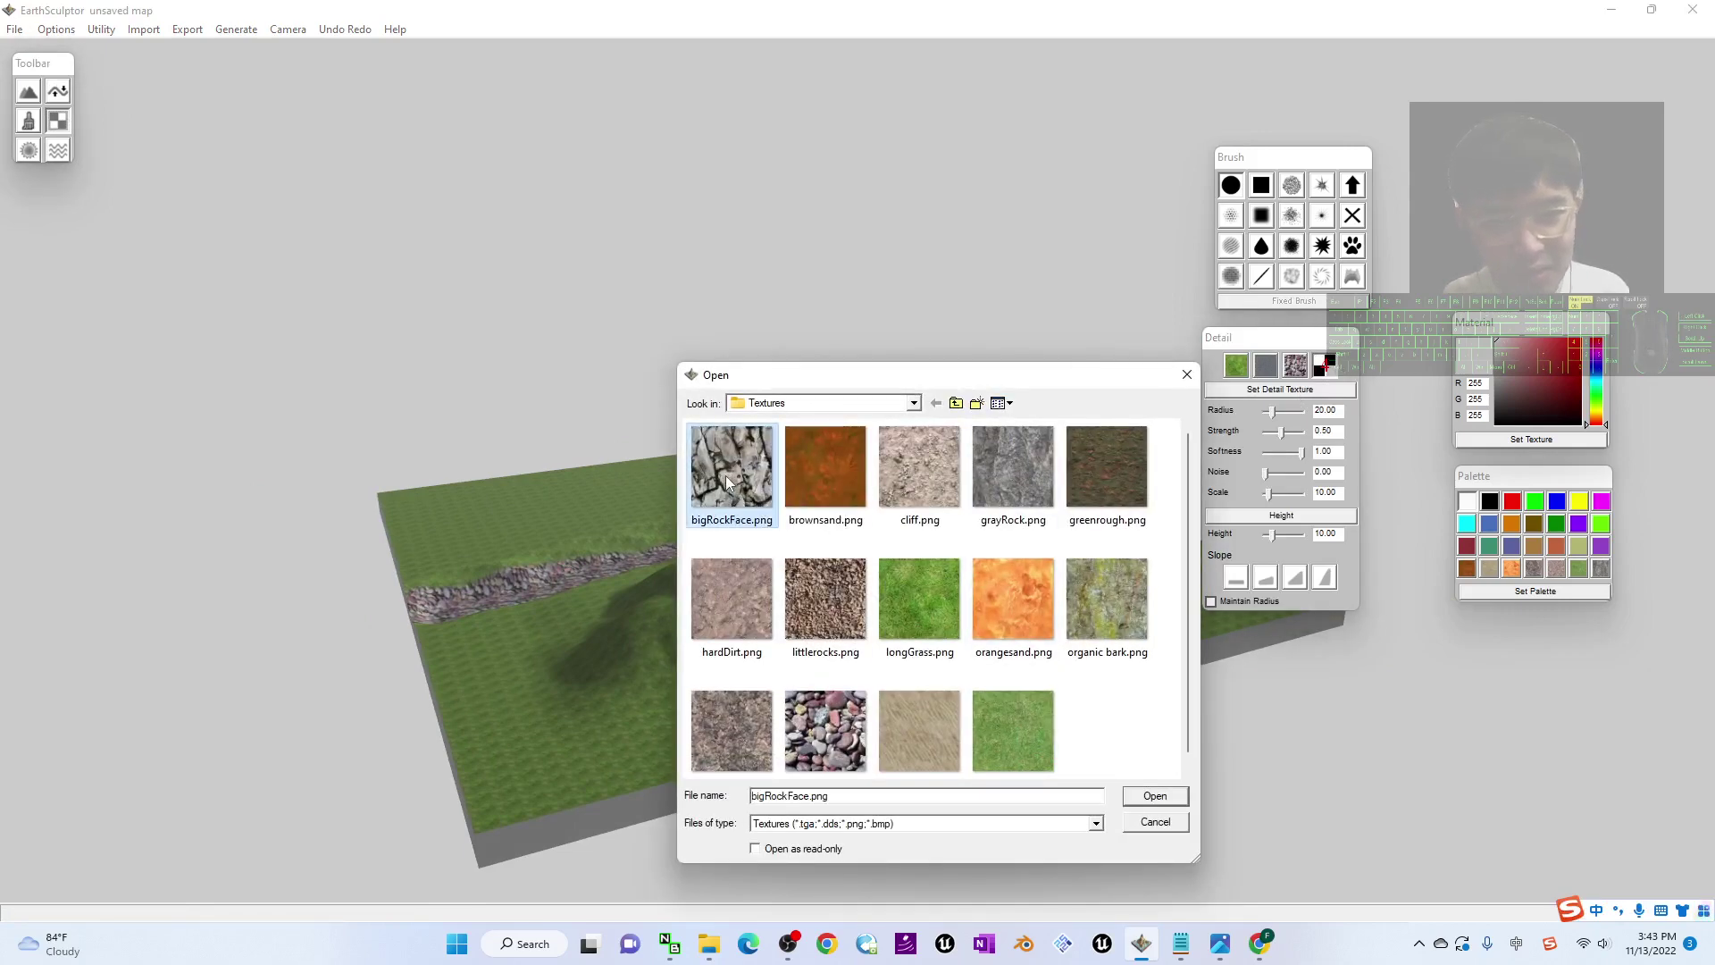
click(1159, 792)
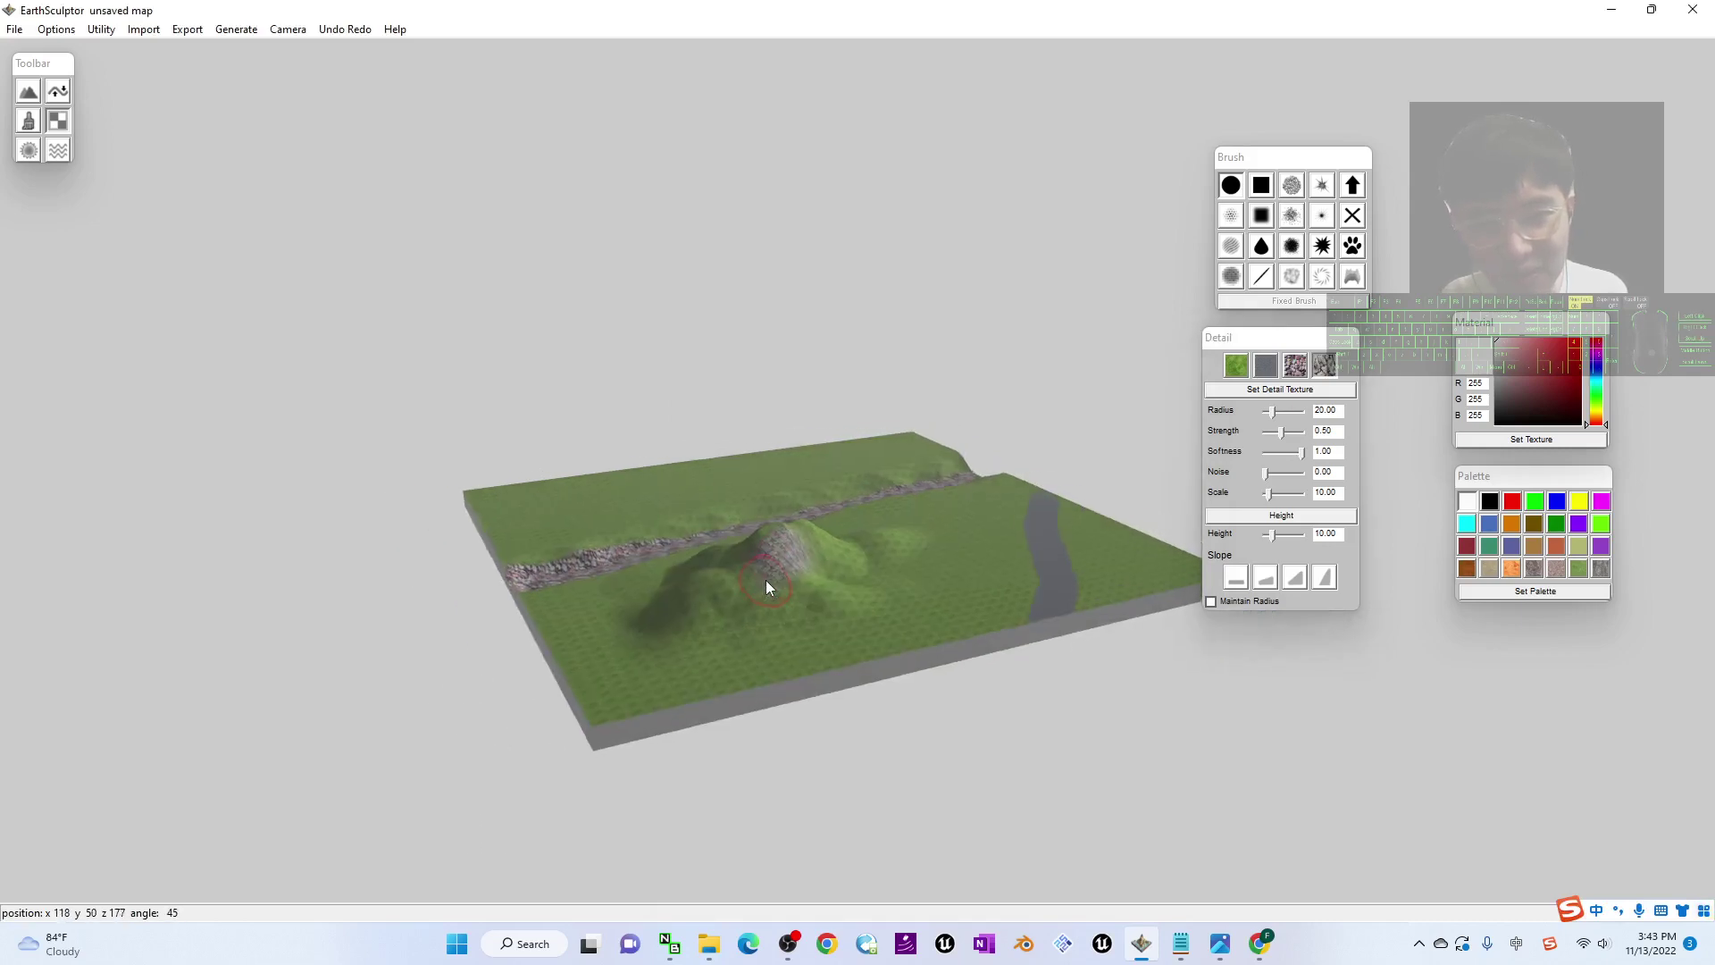
Step: Paint rock on the mountain's peak and upper slopes, setting the texture scale to 27.36 and the brush strength to 0.89
scroll(765, 580, up, 5)
drag(1269, 494, 1277, 495)
scroll(766, 688, down, 3)
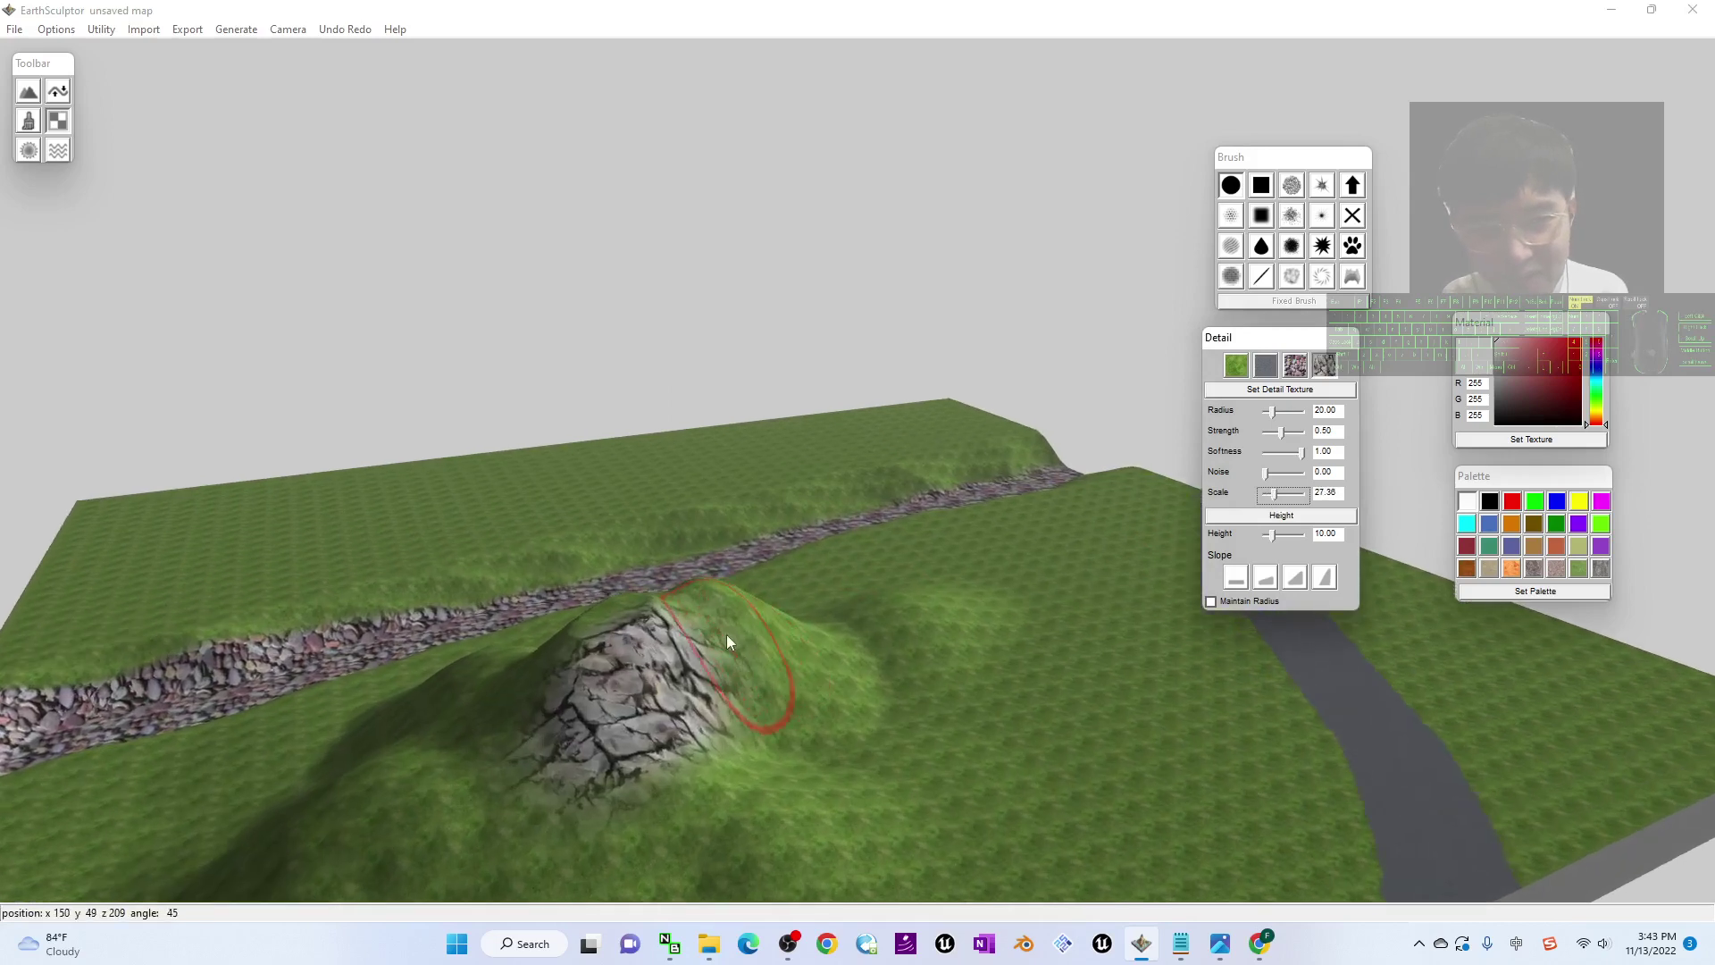
drag(1283, 432, 1296, 432)
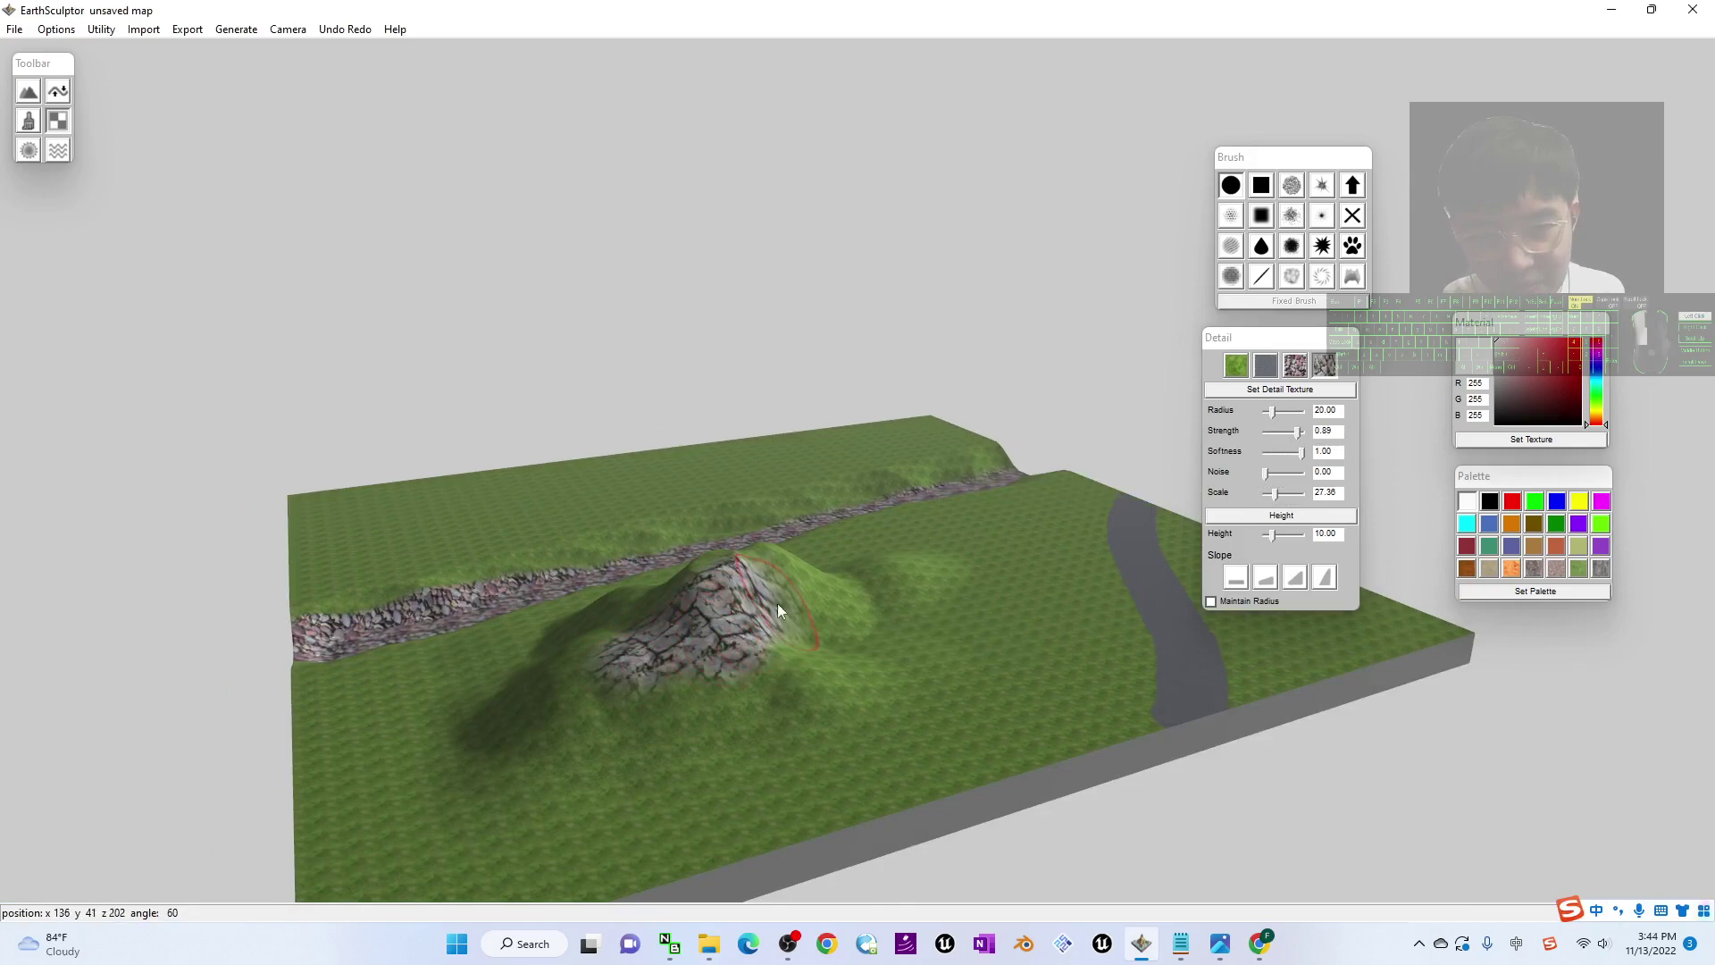
Step: Paint rock over the mountain's remaining slopes and side spurs, working around it from all sides
right_drag(543, 659, 621, 560)
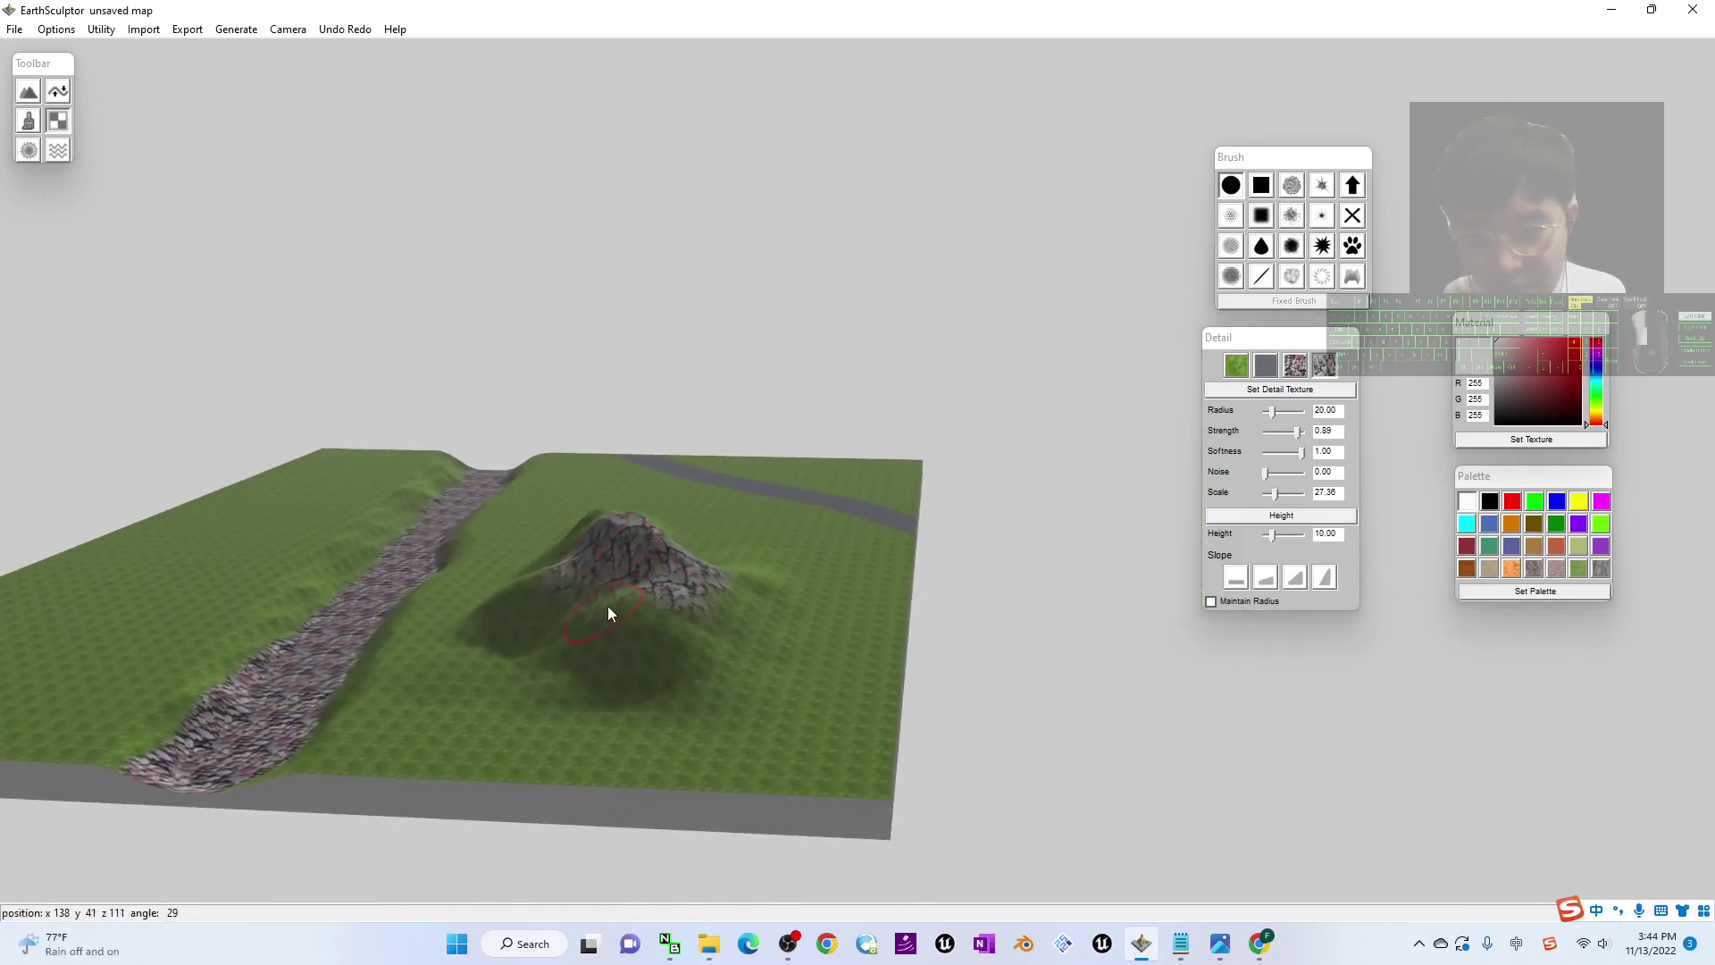
right_drag(538, 564, 451, 497)
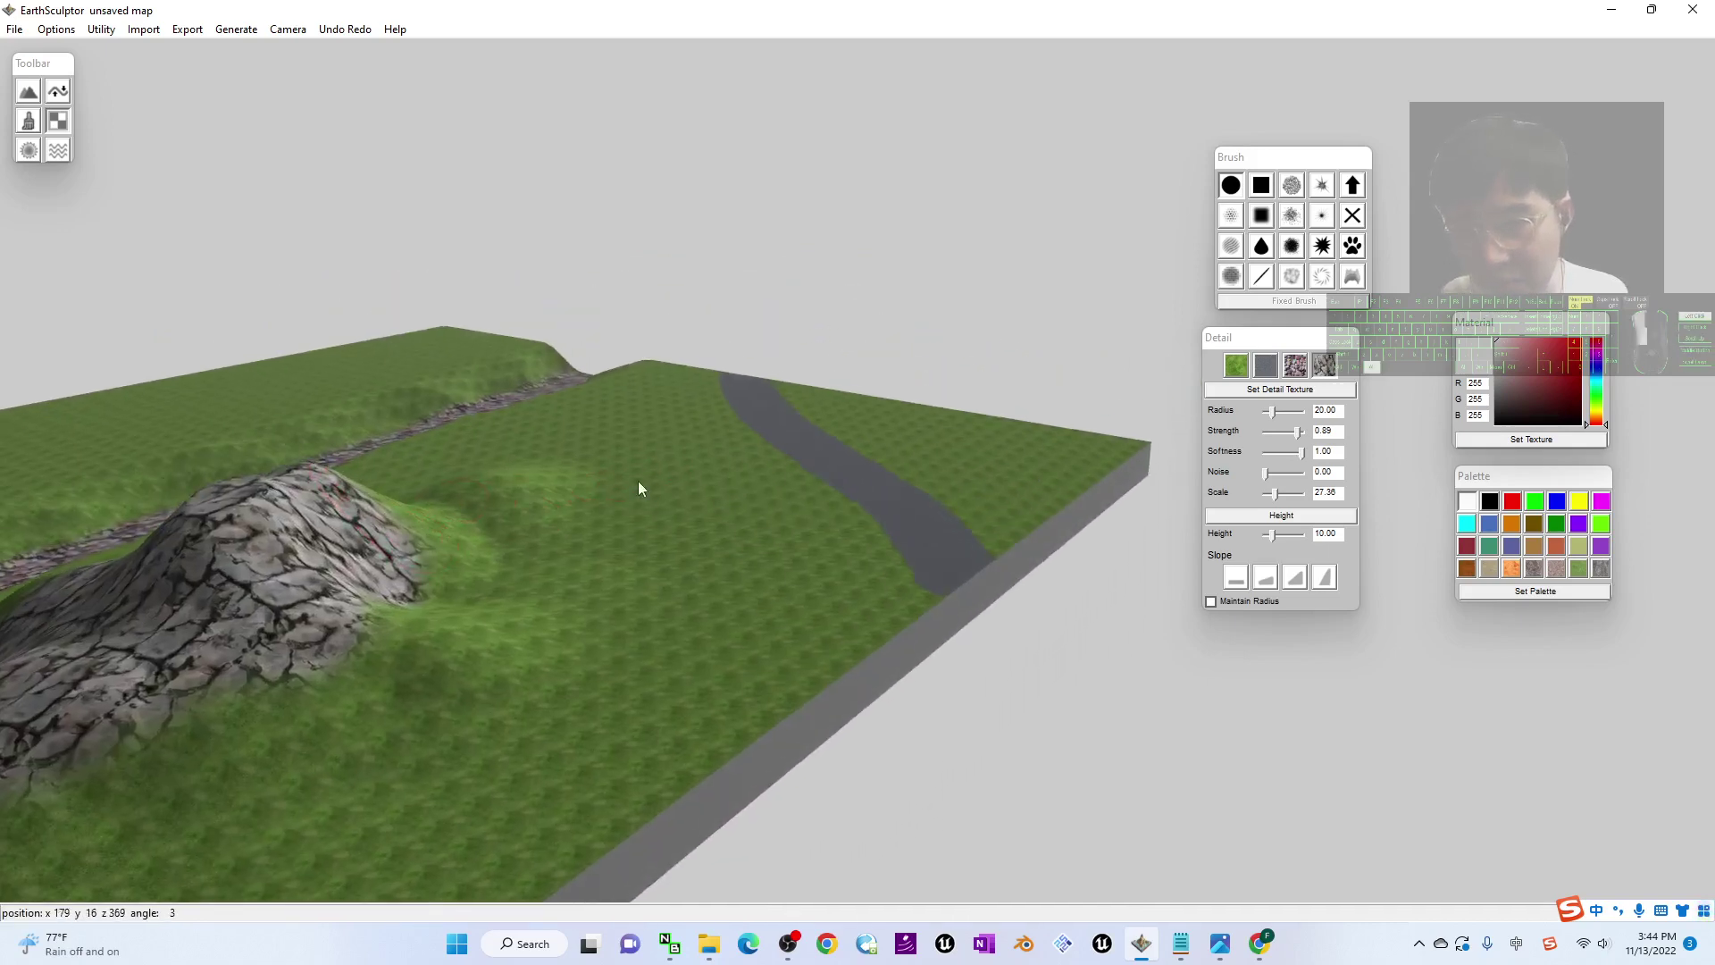
right_drag(637, 480, 278, 572)
mouse_move(355, 512)
mouse_down()
mouse_move(441, 486)
mouse_move(259, 587)
mouse_move(164, 699)
mouse_move(109, 726)
mouse_up()
scroll(233, 603, down, 2)
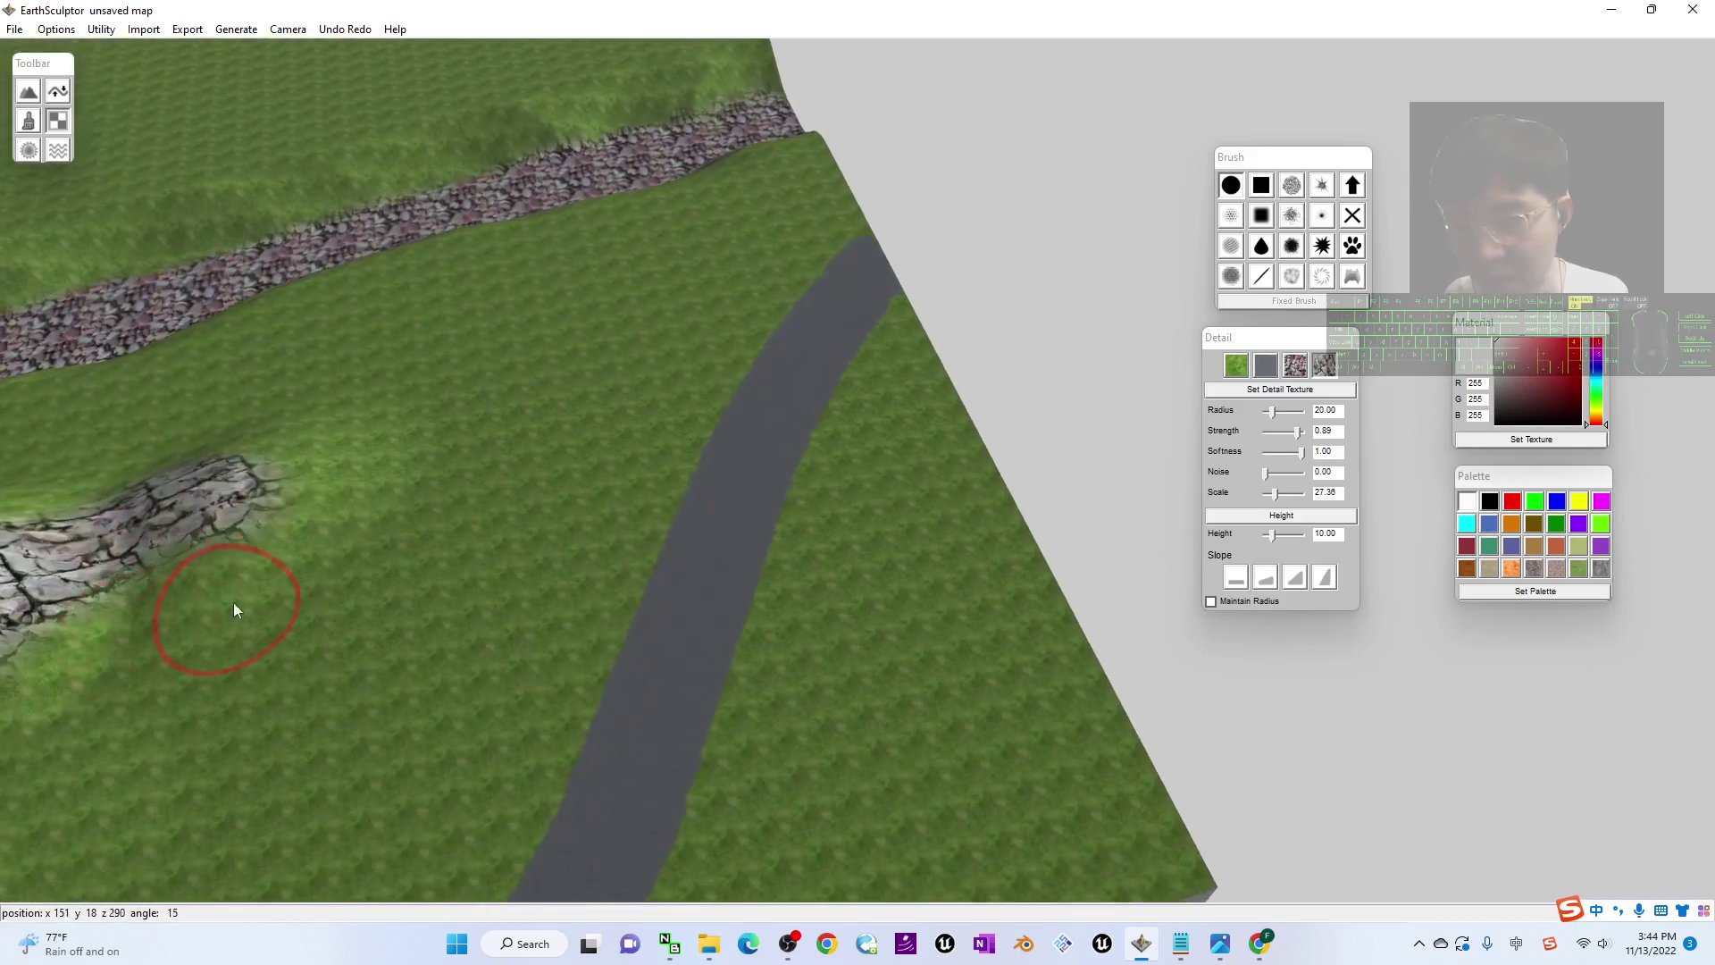
scroll(268, 586, up, 7)
mouse_move(496, 547)
alt+mouse_down()
mouse_move(801, 434)
mouse_move(675, 425)
alt+mouse_up()
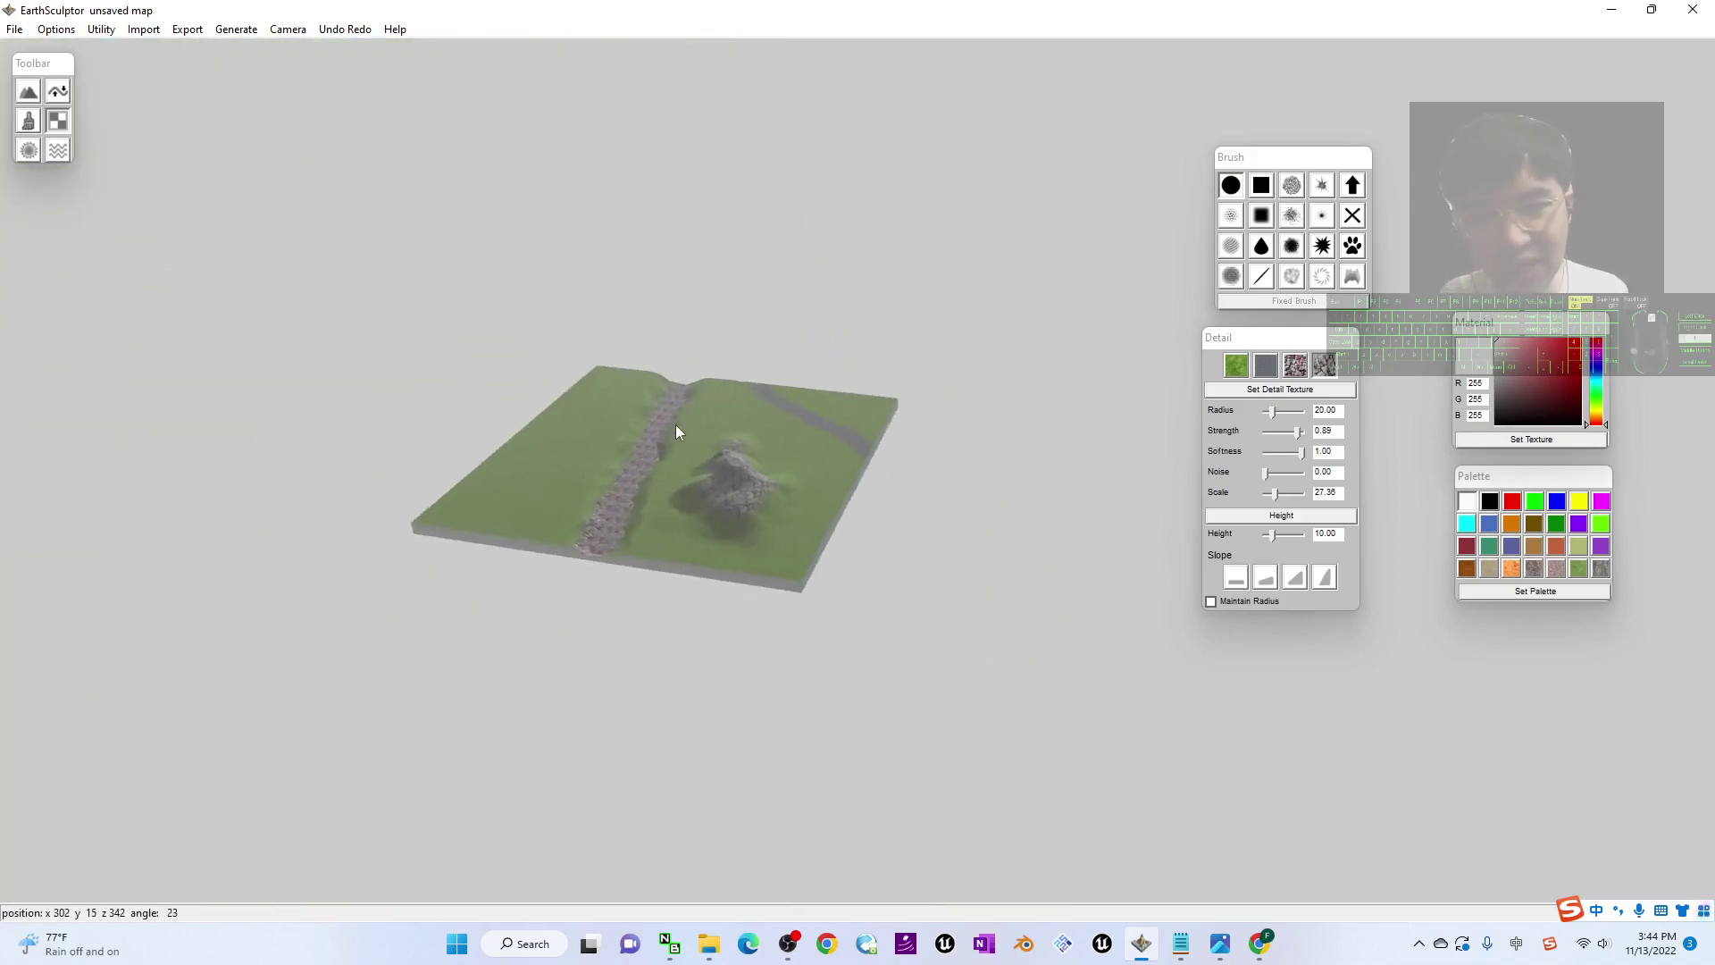
scroll(682, 421, up, 2)
scroll(711, 416, down, 7)
scroll(661, 375, up, 2)
scroll(572, 372, down, 2)
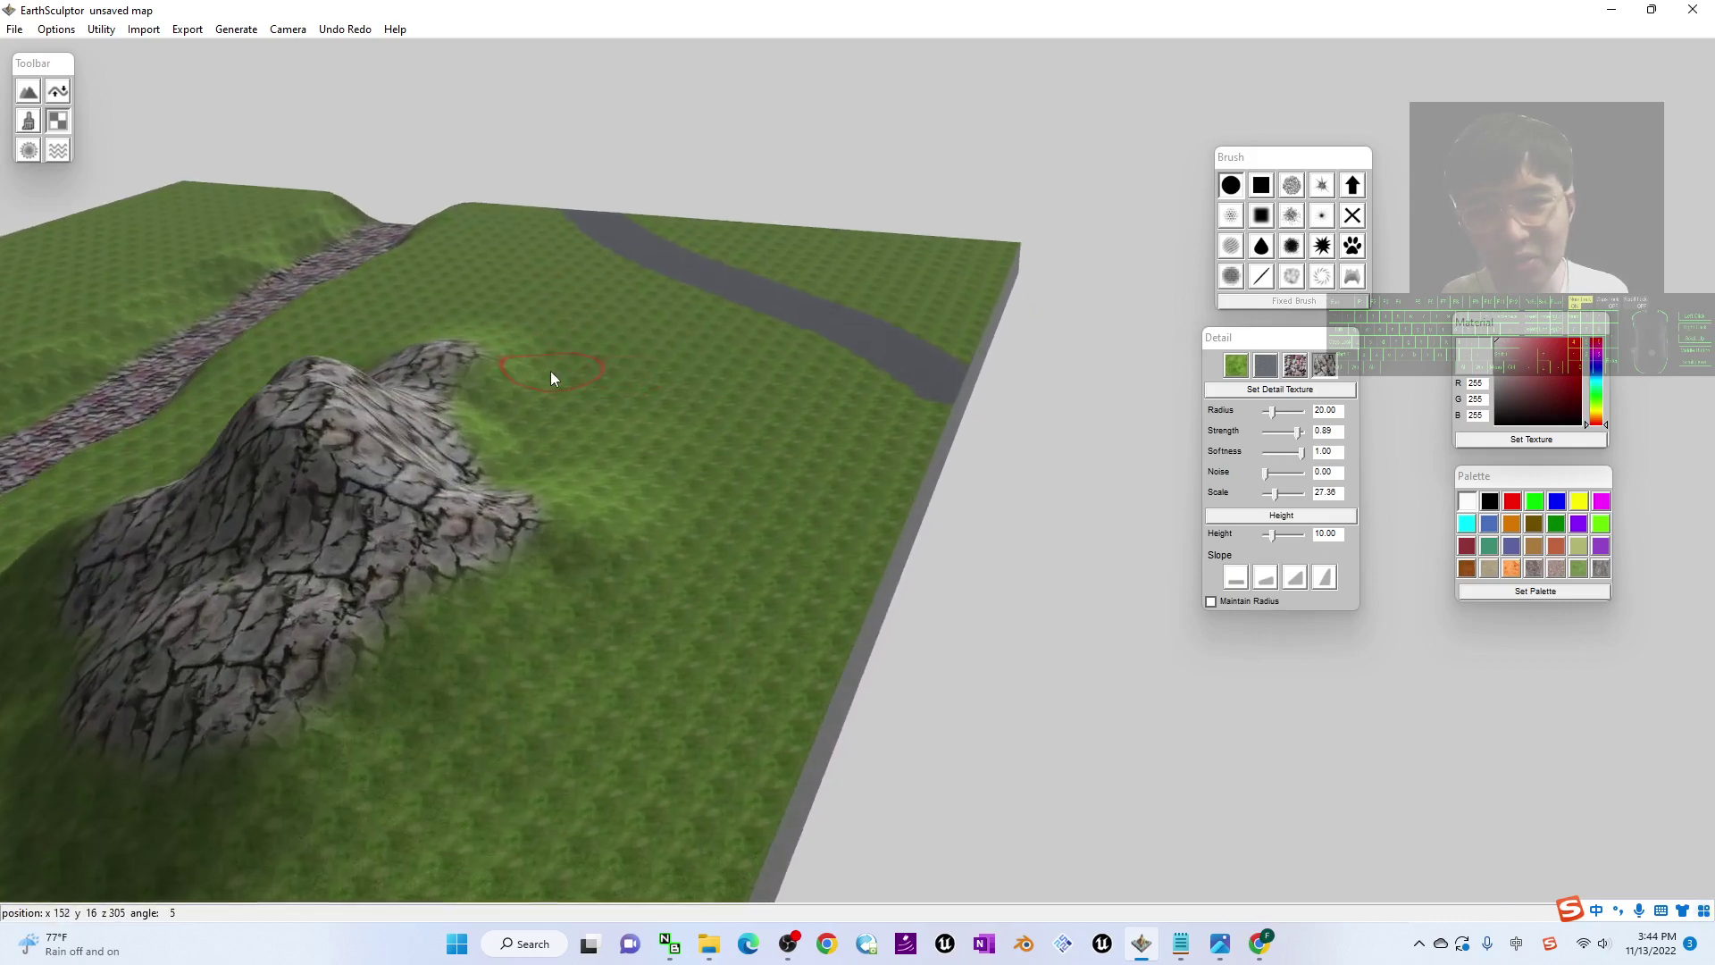
scroll(545, 377, up, 3)
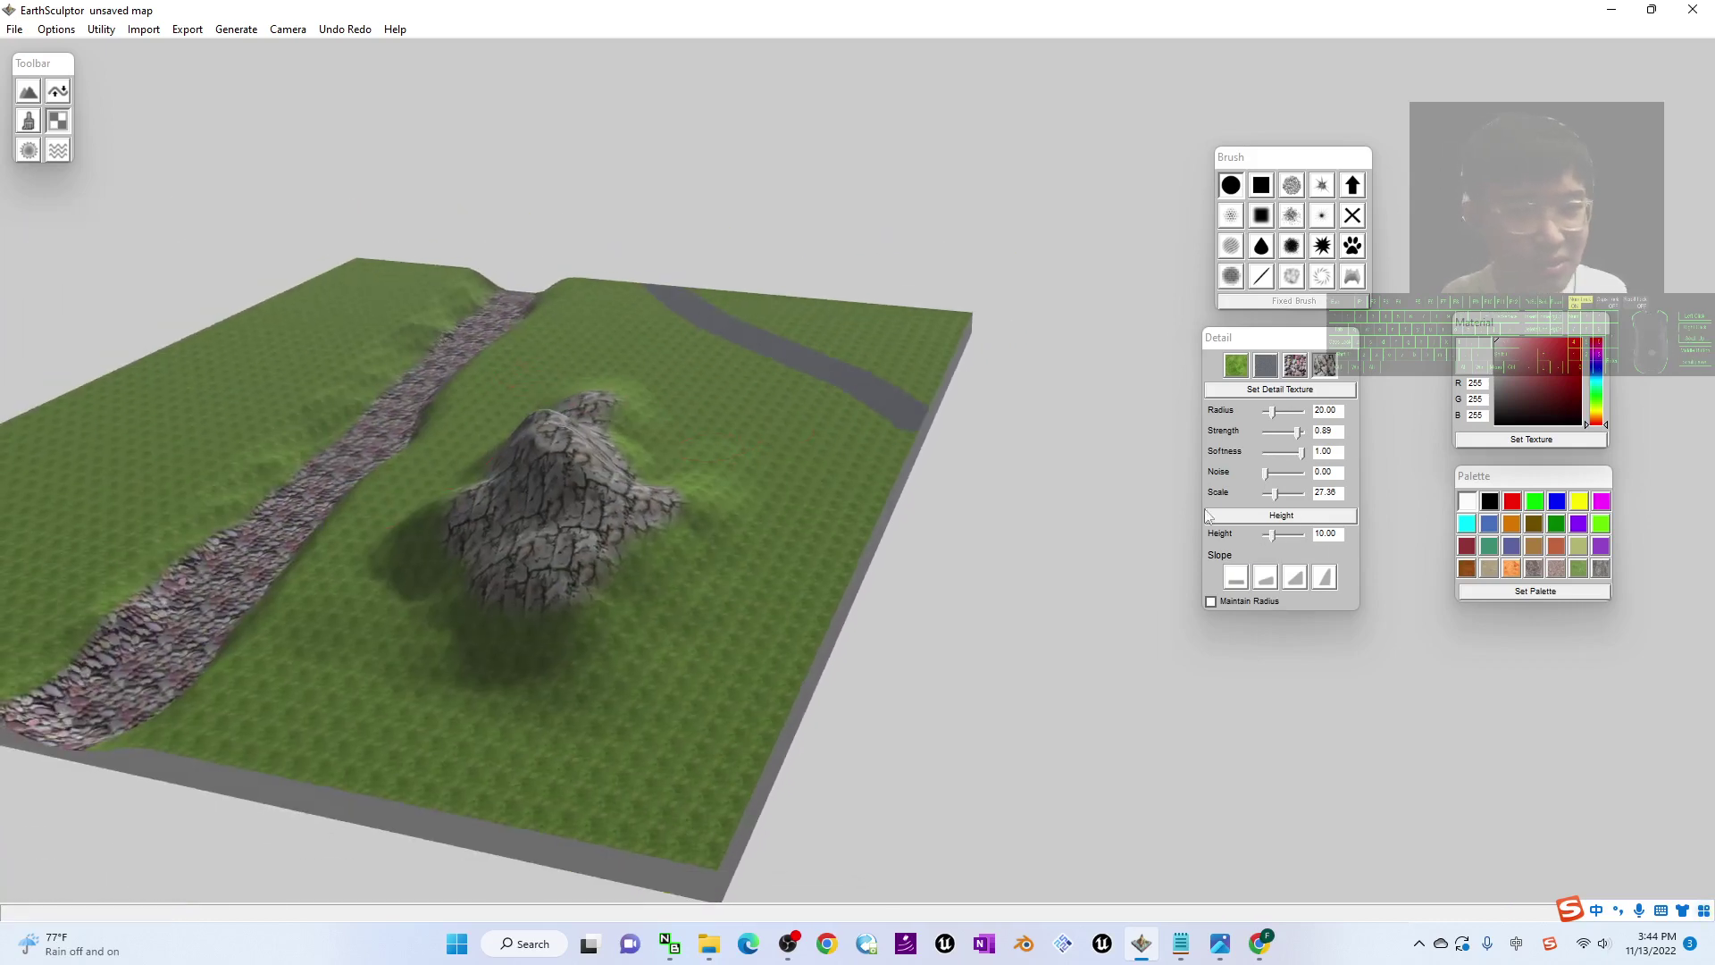
Step: Shrink the window and move the toolbar to uncover the desktop icons, and save the map to the desktop as terrain01
drag(580, 10, 788, 135)
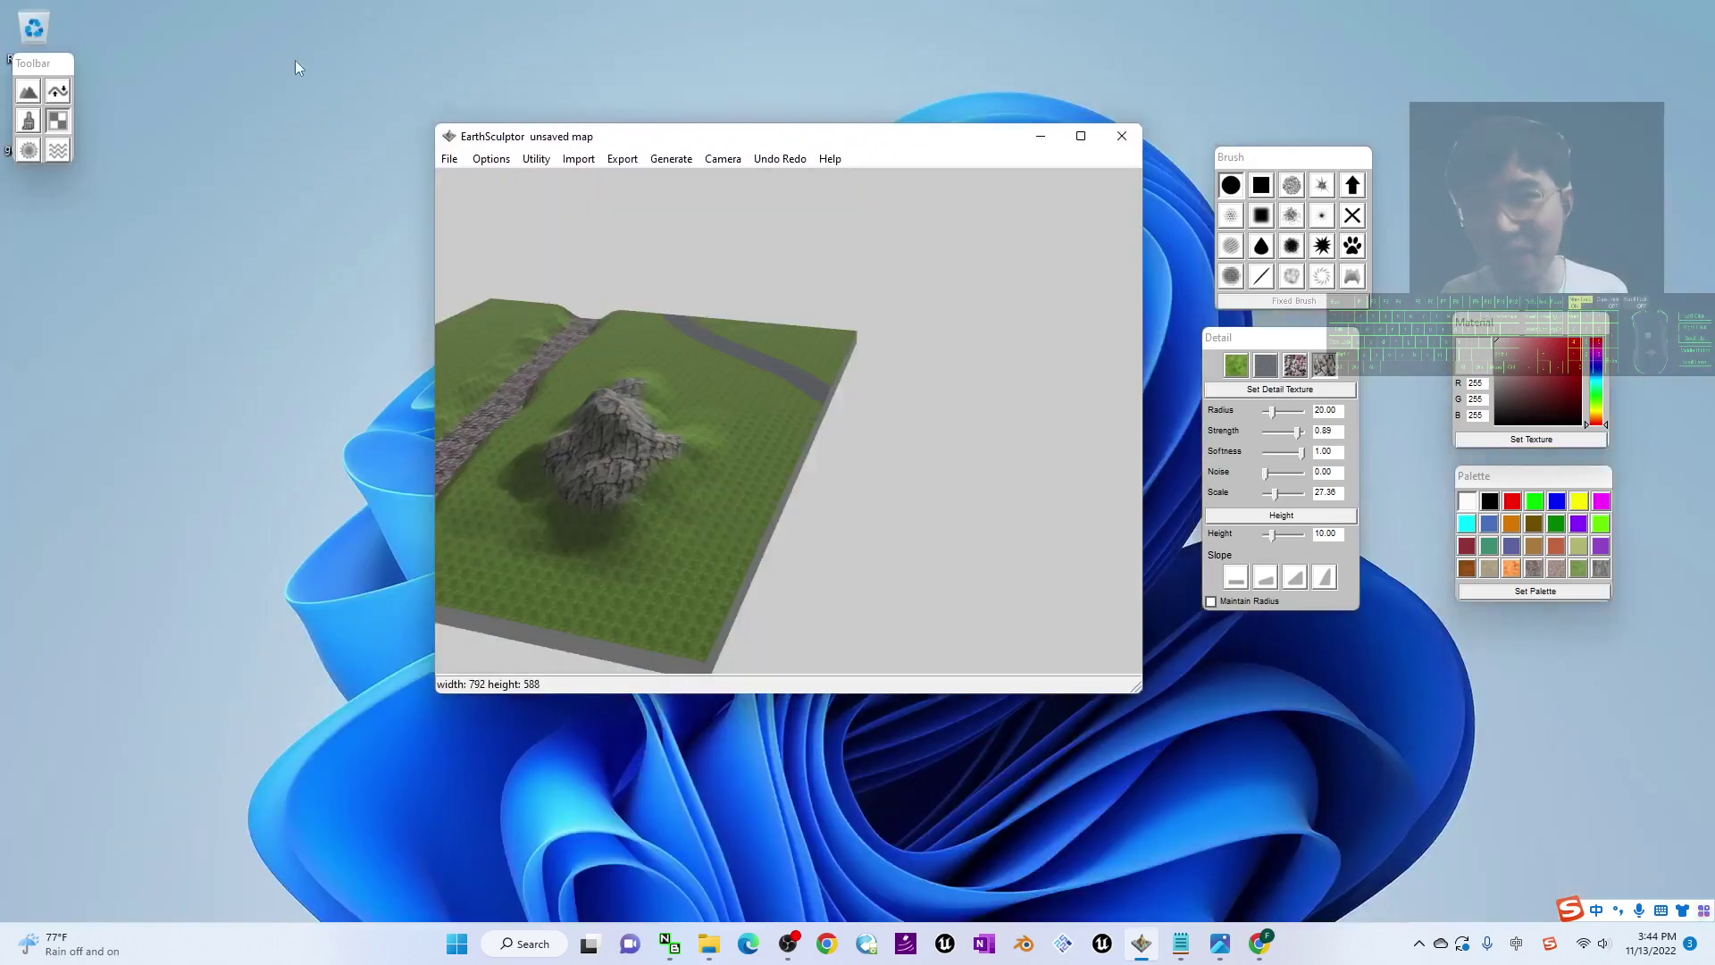
mouse_move(67, 64)
mouse_down()
mouse_move(962, 36)
mouse_move(1293, 63)
mouse_up()
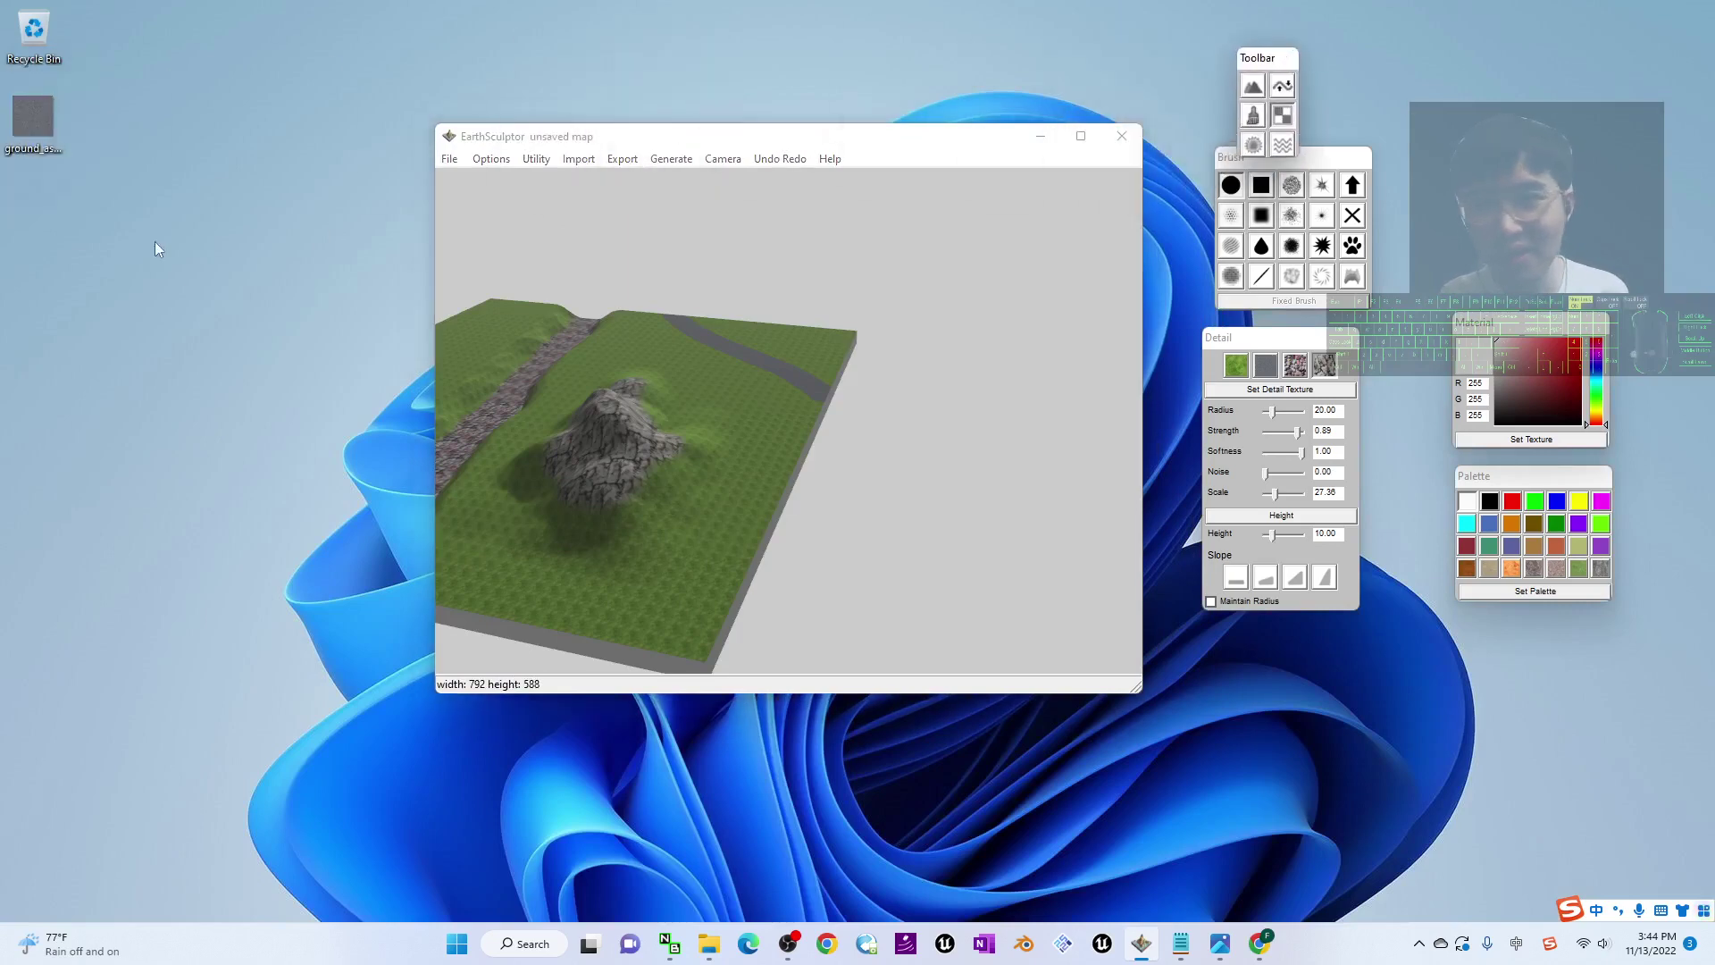
click(449, 158)
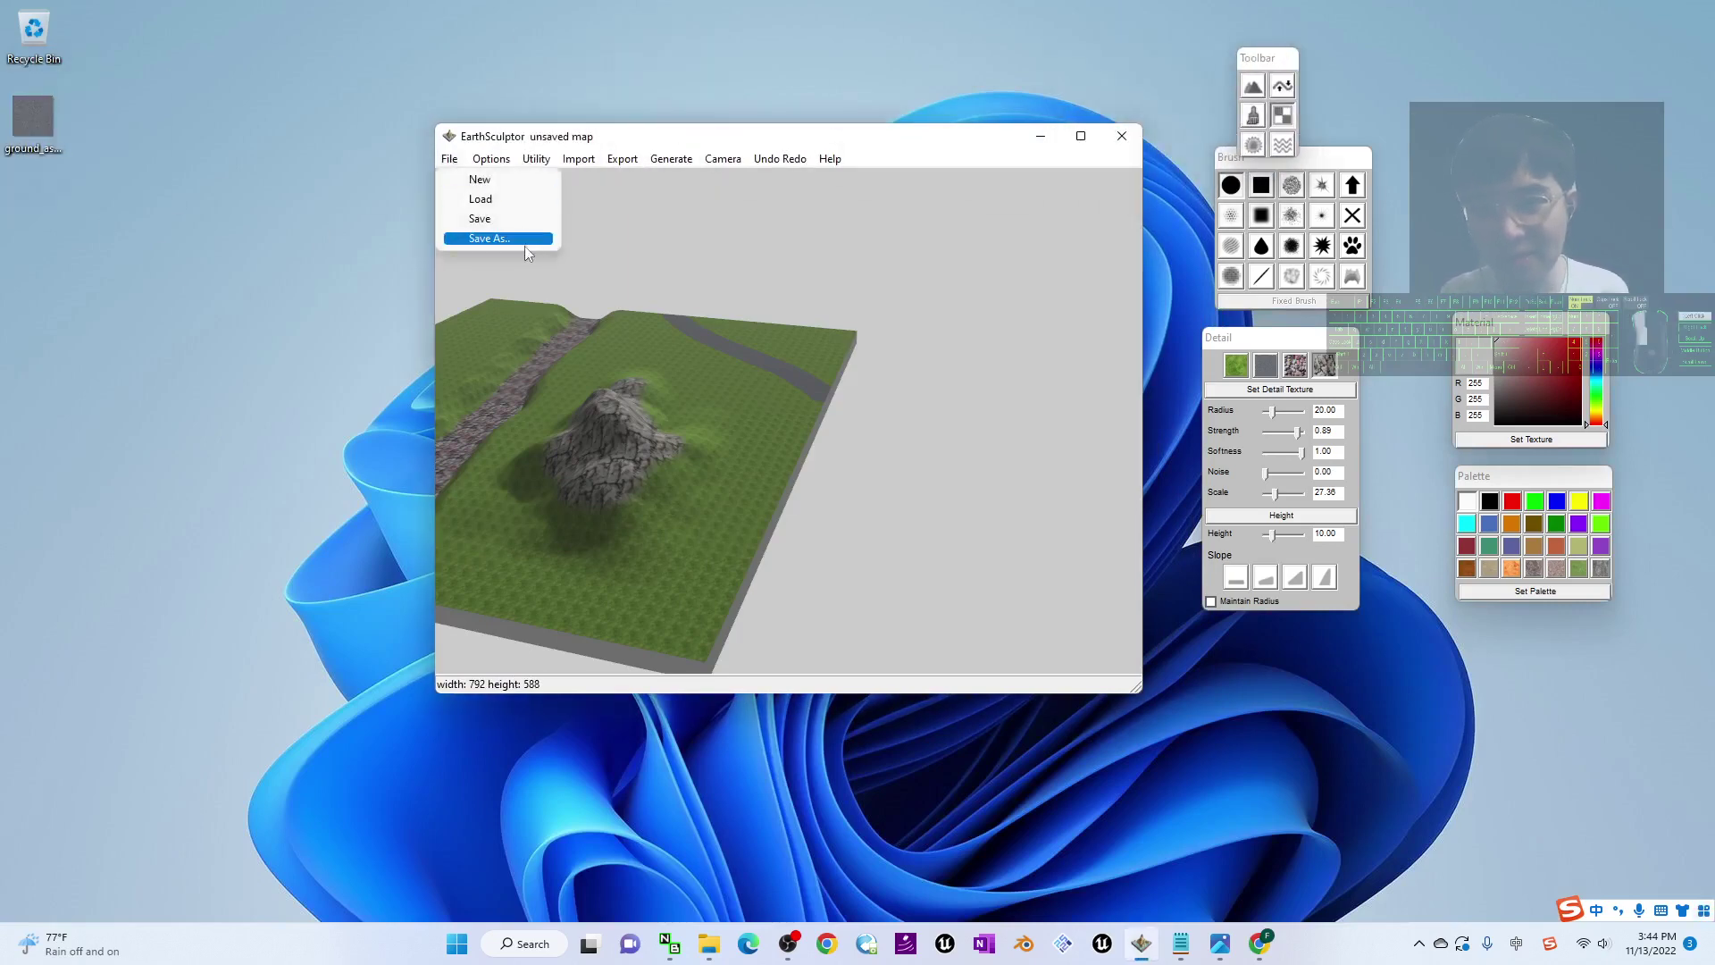
click(524, 245)
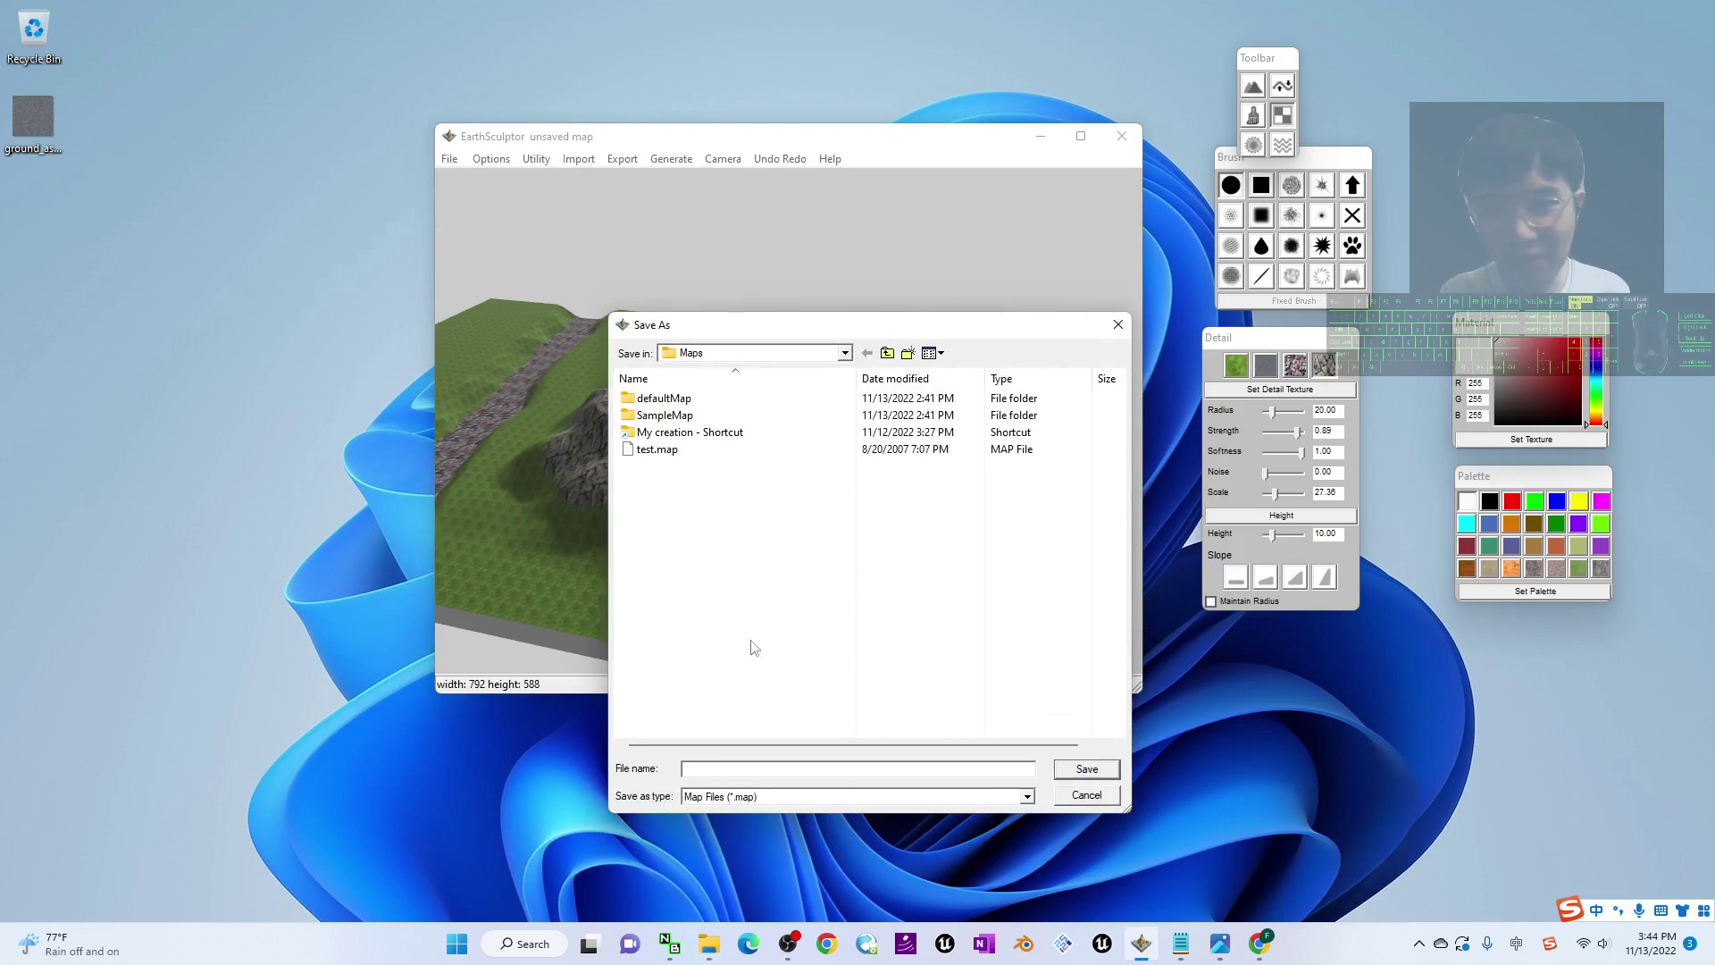
click(845, 352)
click(703, 369)
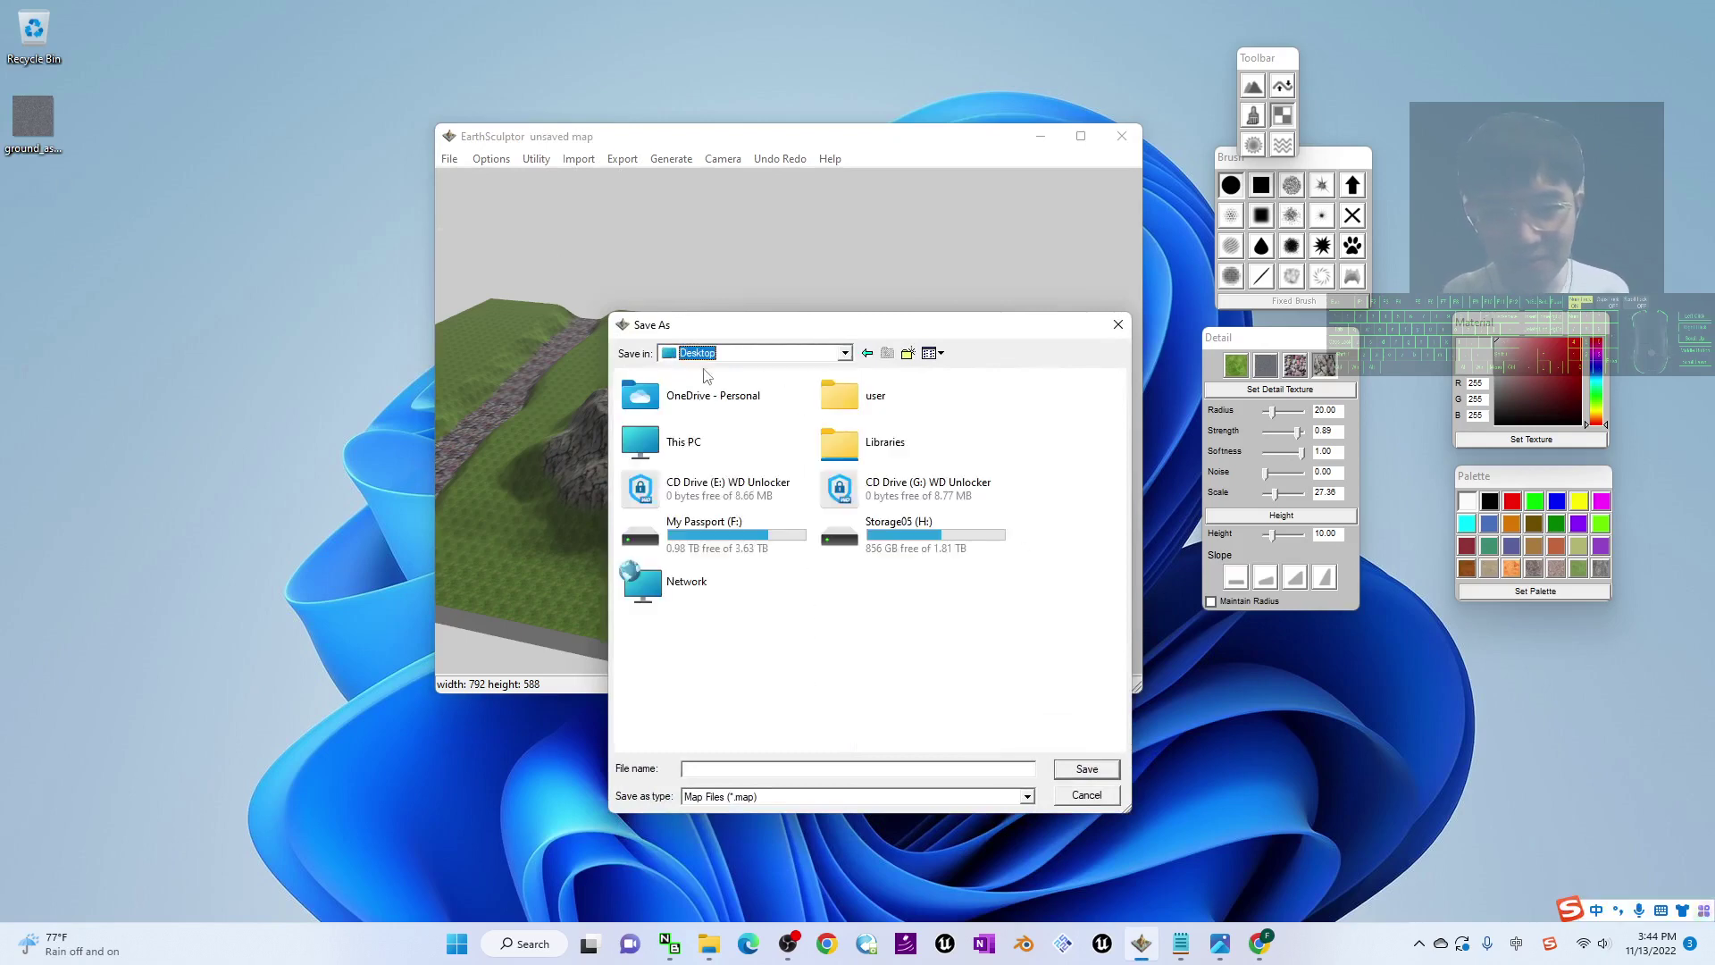
click(700, 770)
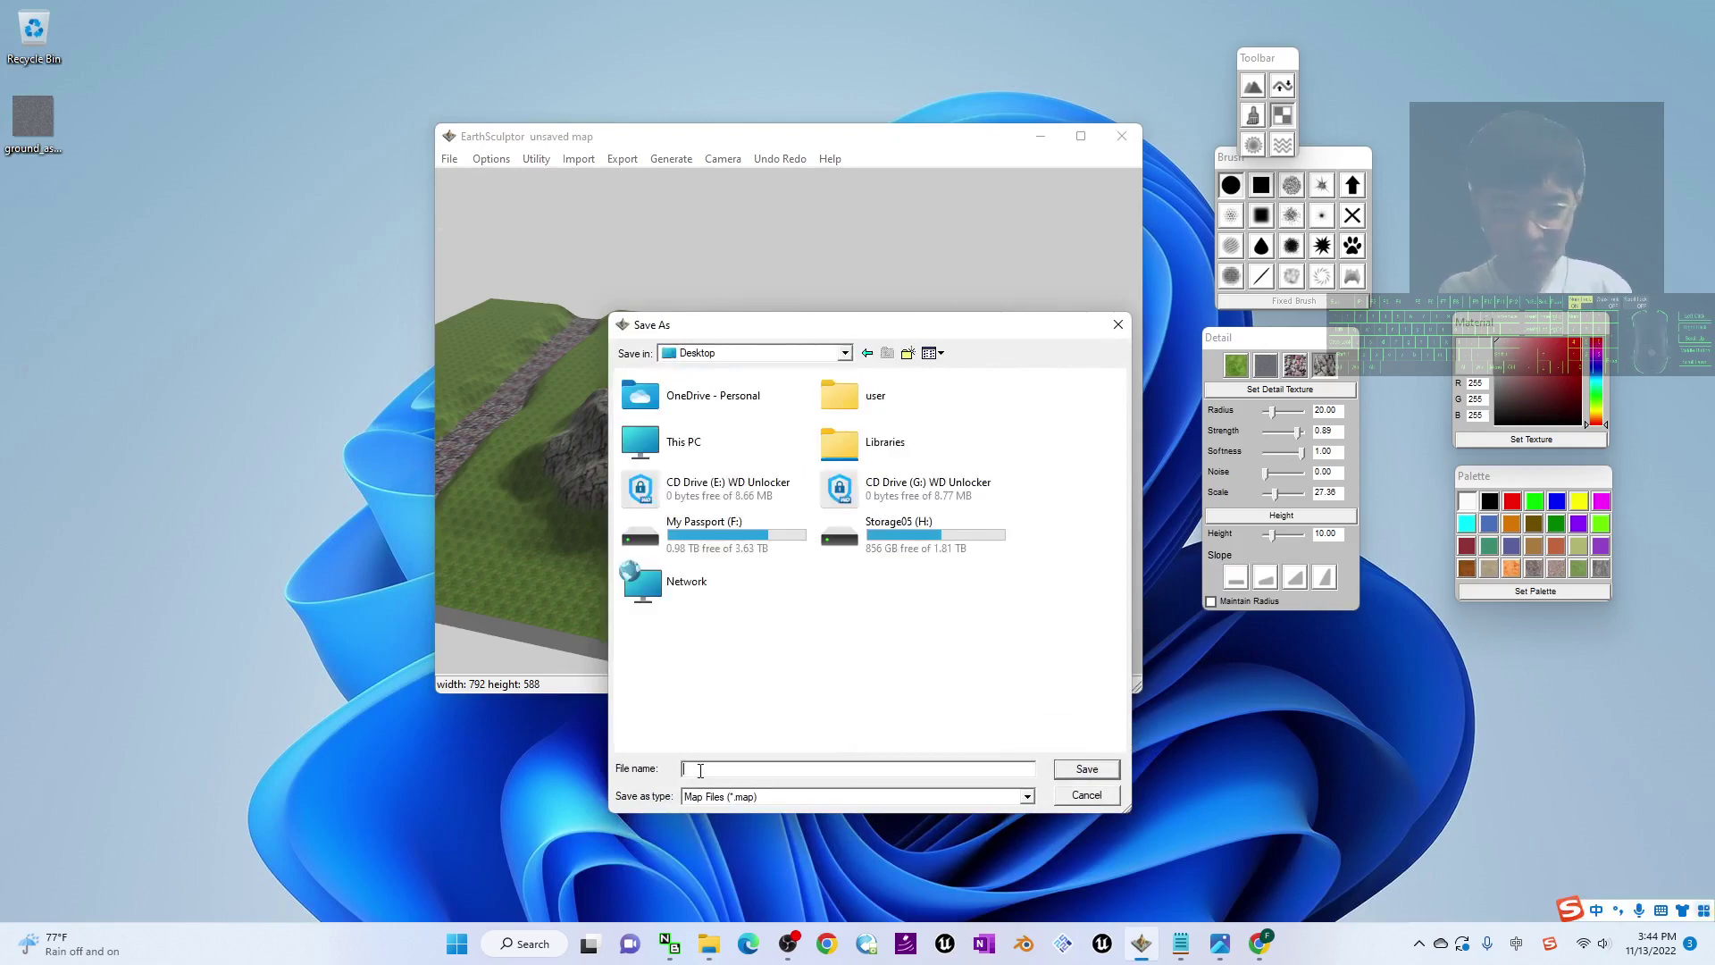
text(terrain)
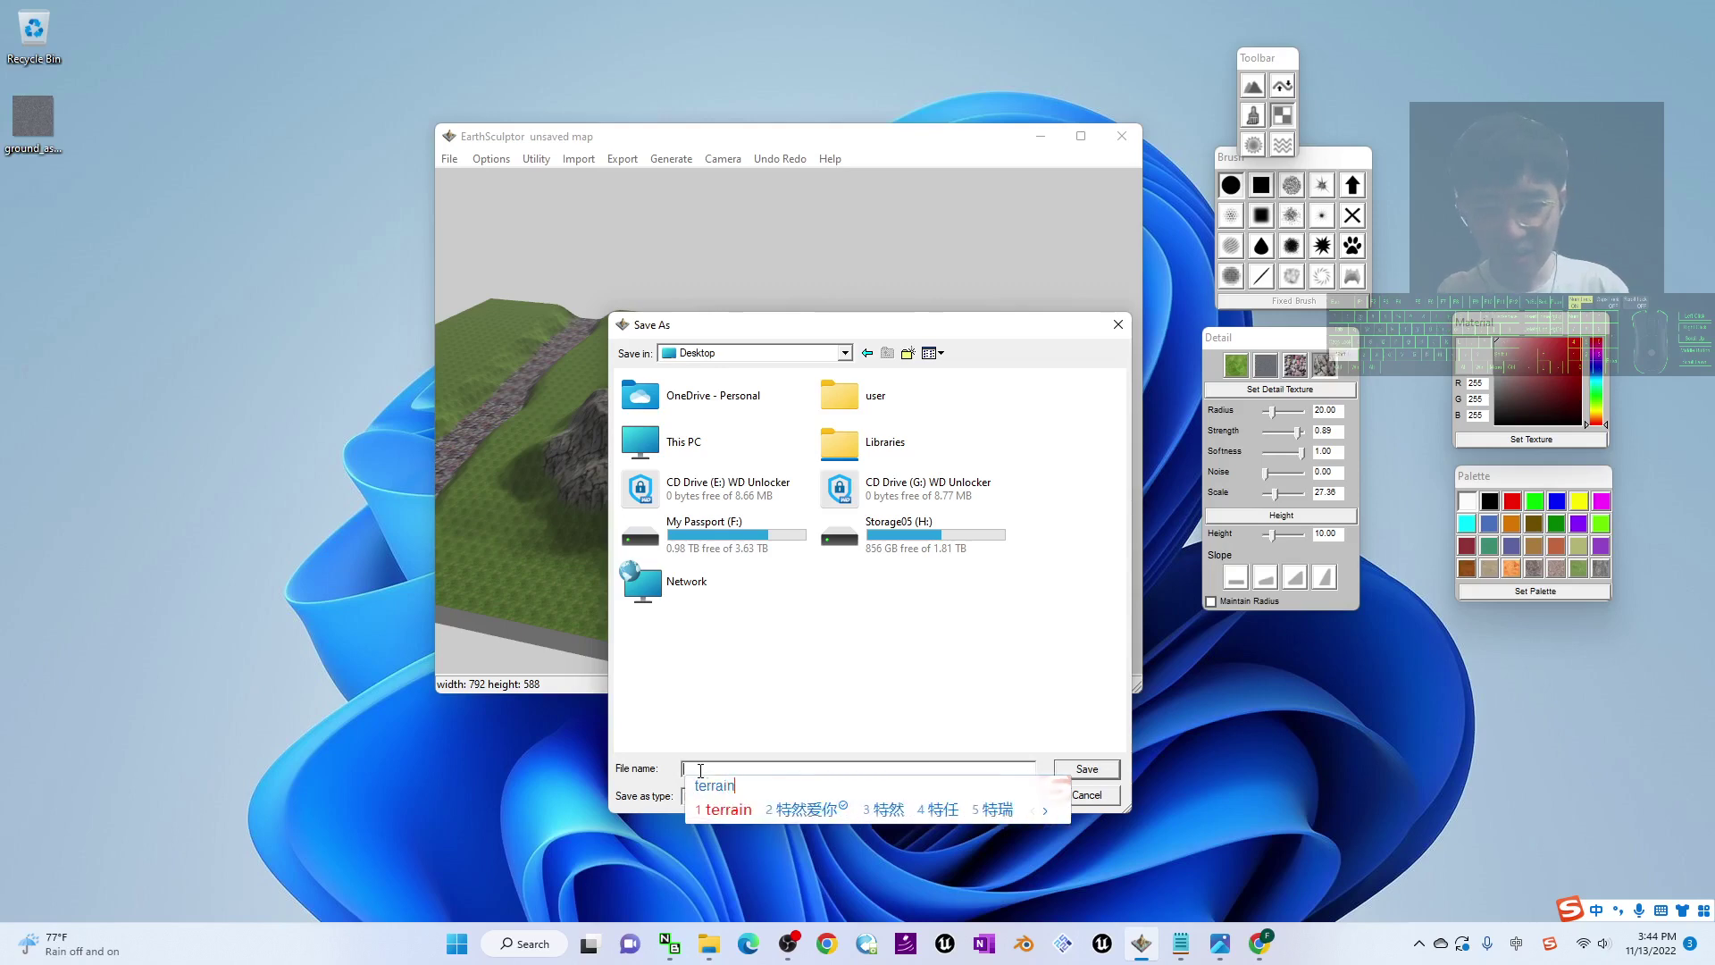
key(Return)
text(01)
key(Return)
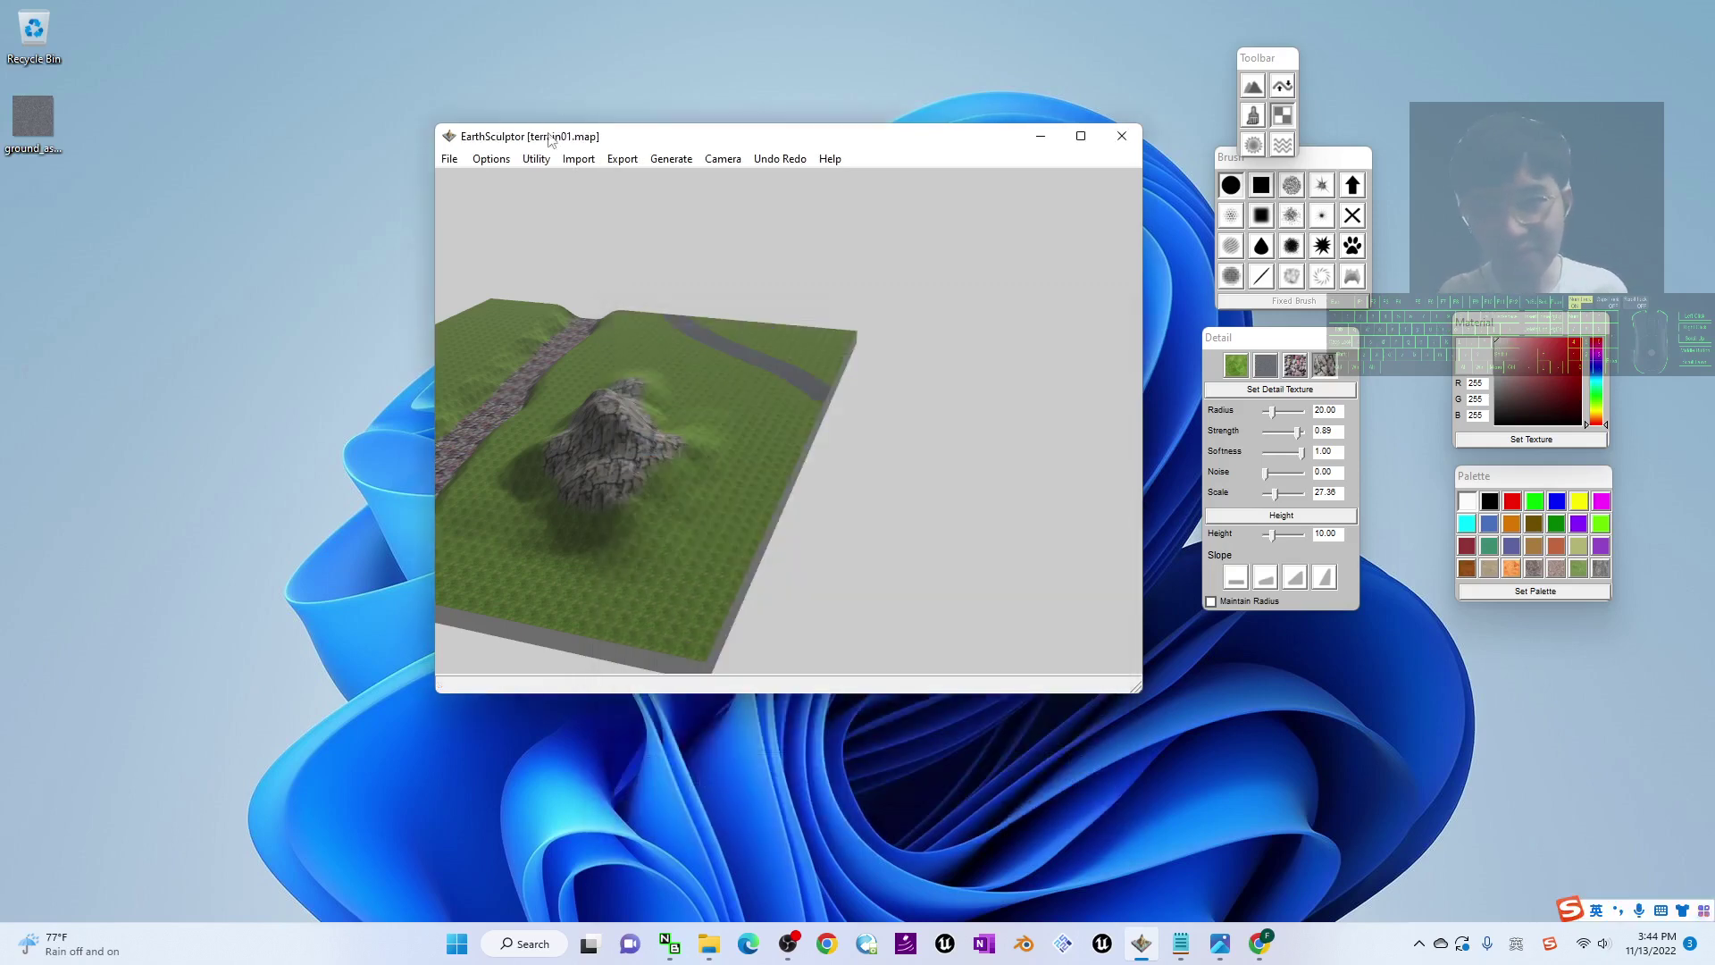
Step: Set the mesh LOD to 0.17 in the OBJ export settings and run the export
click(489, 158)
click(622, 160)
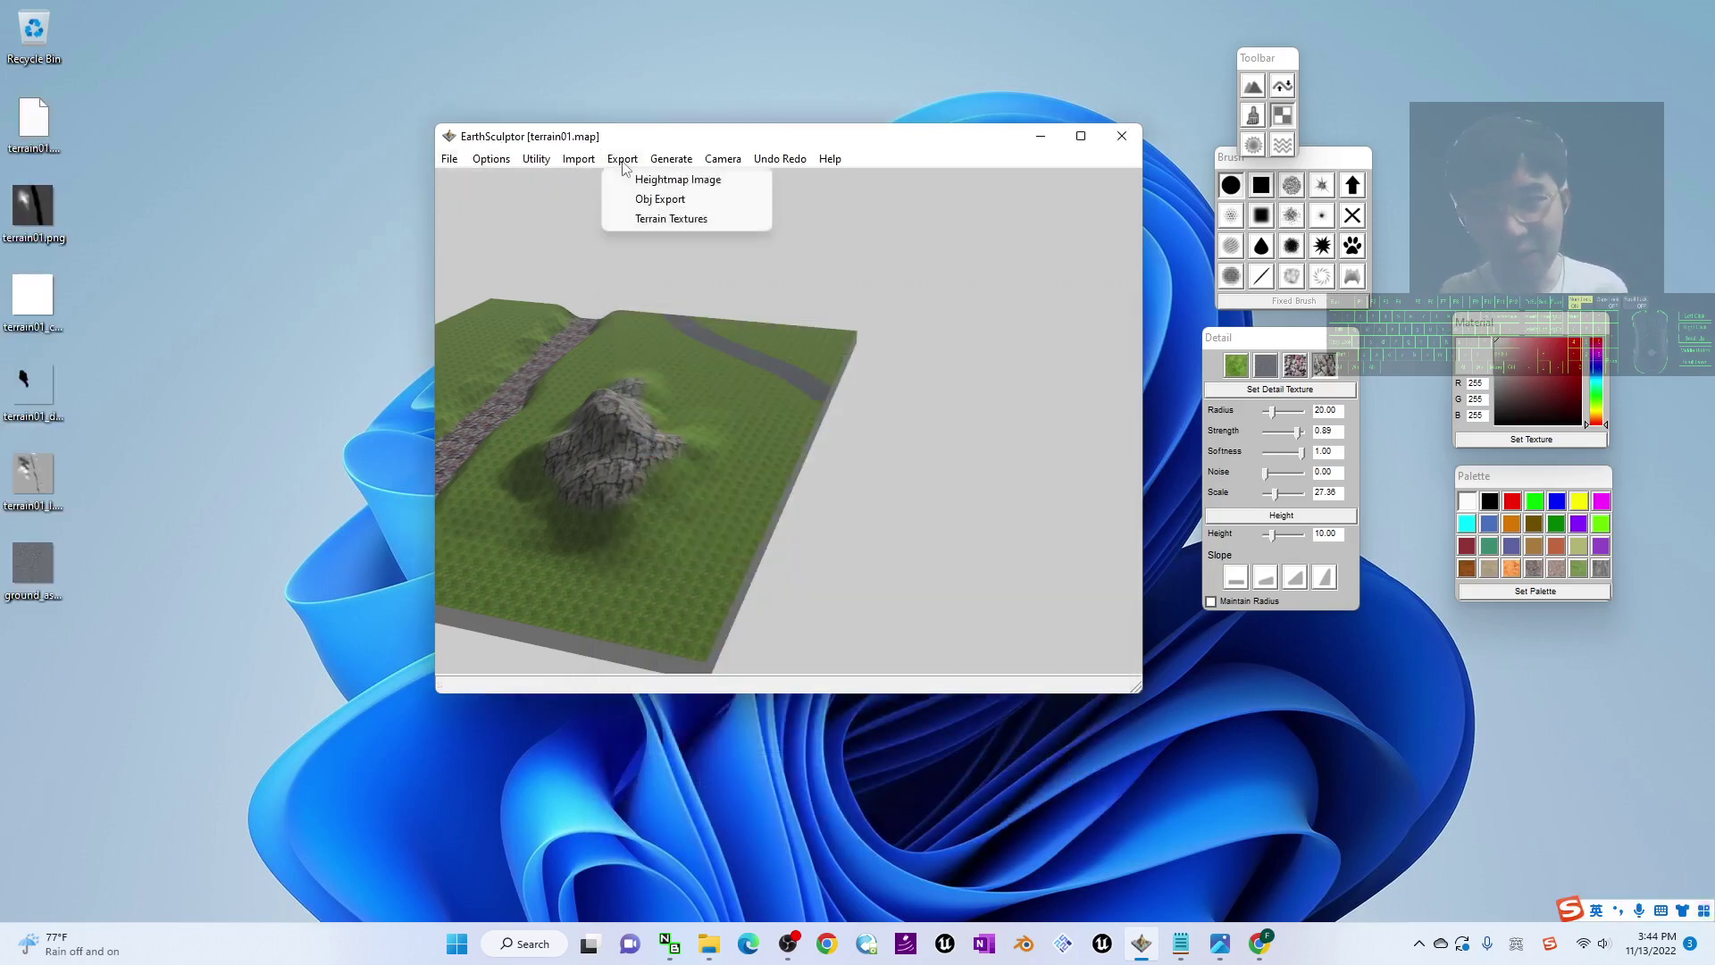
click(662, 198)
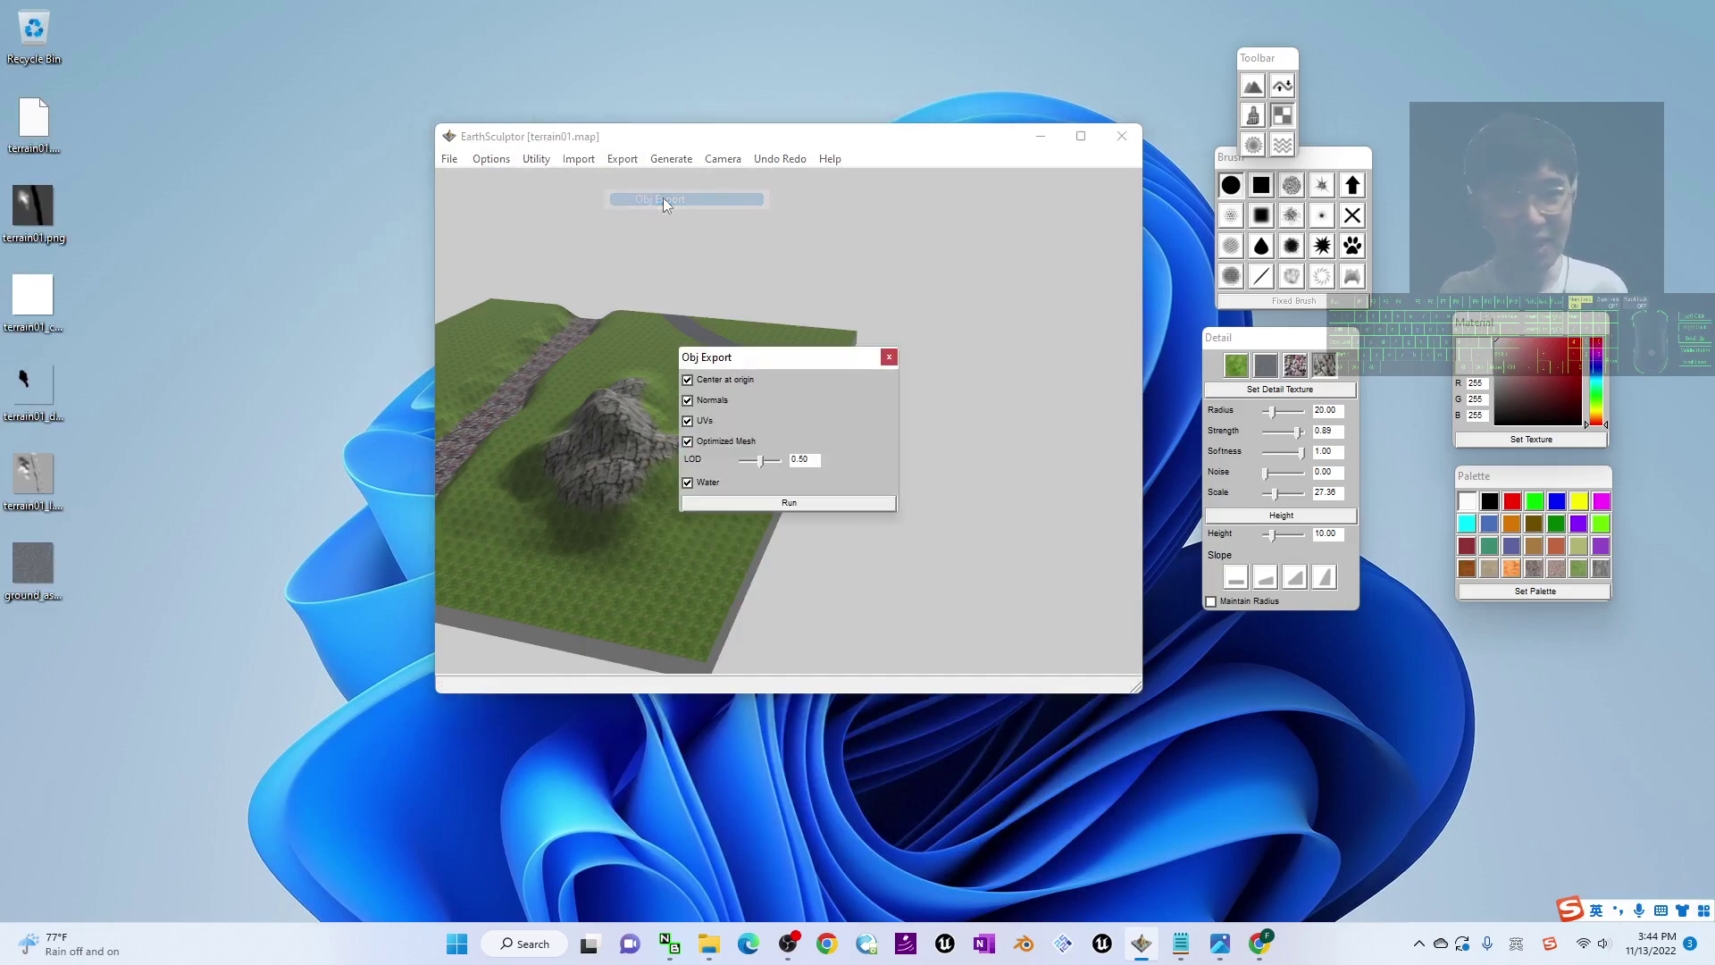
click(758, 463)
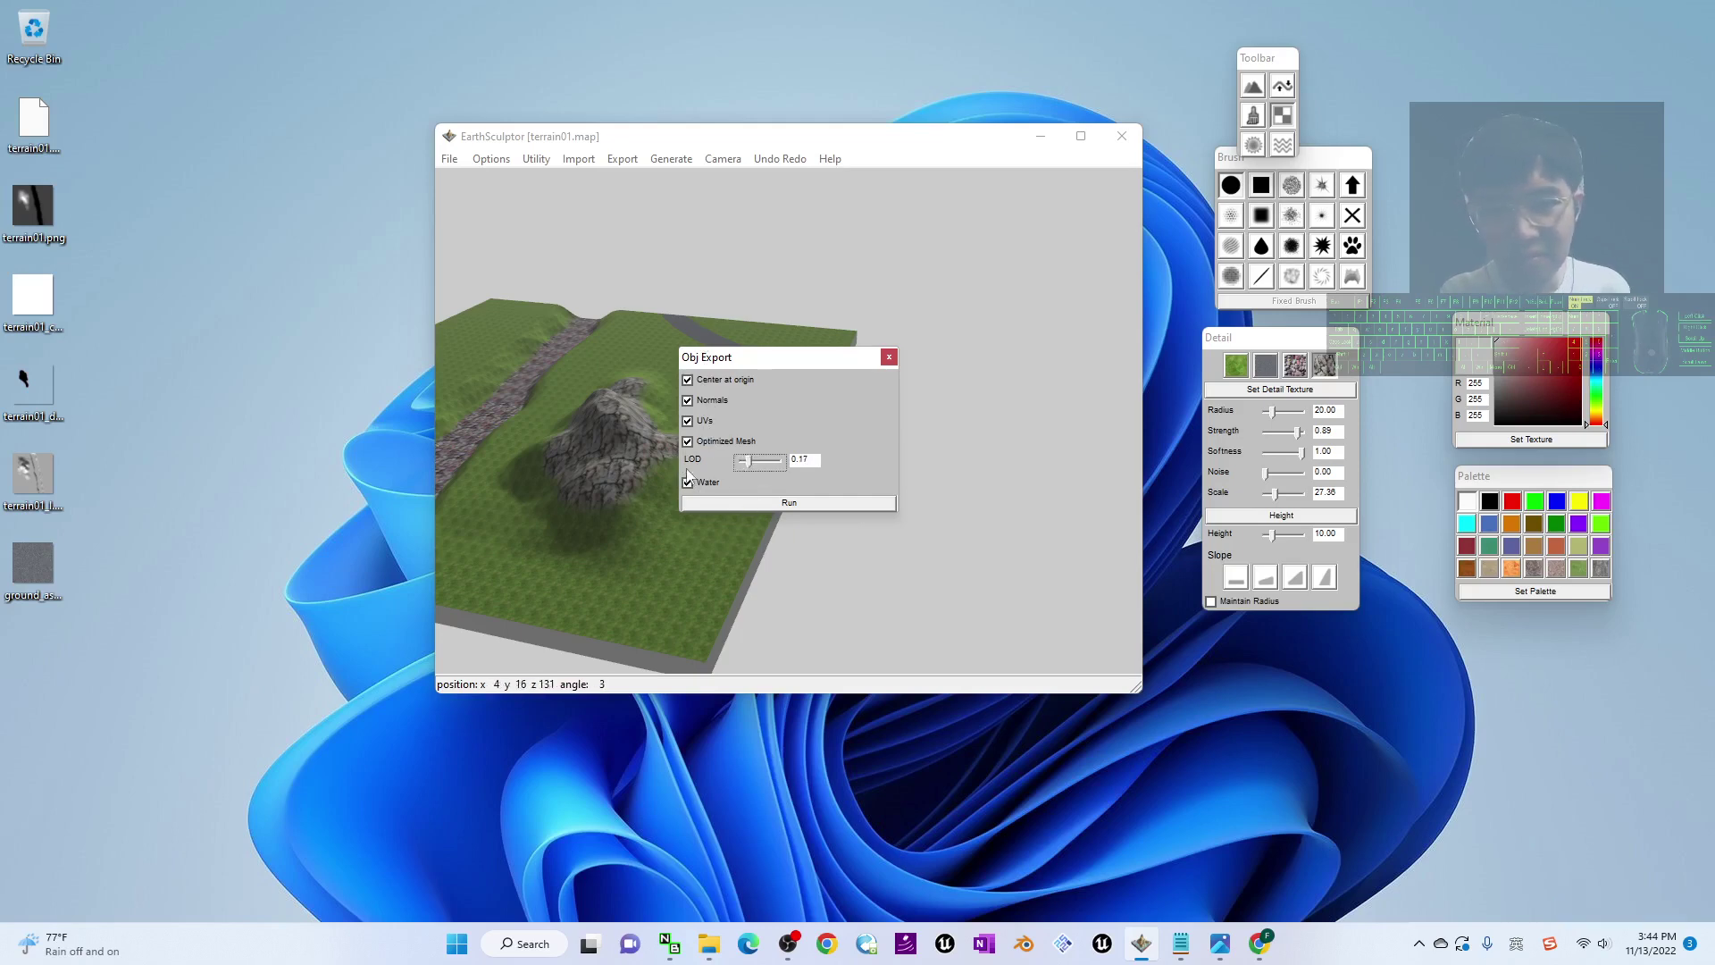
click(789, 502)
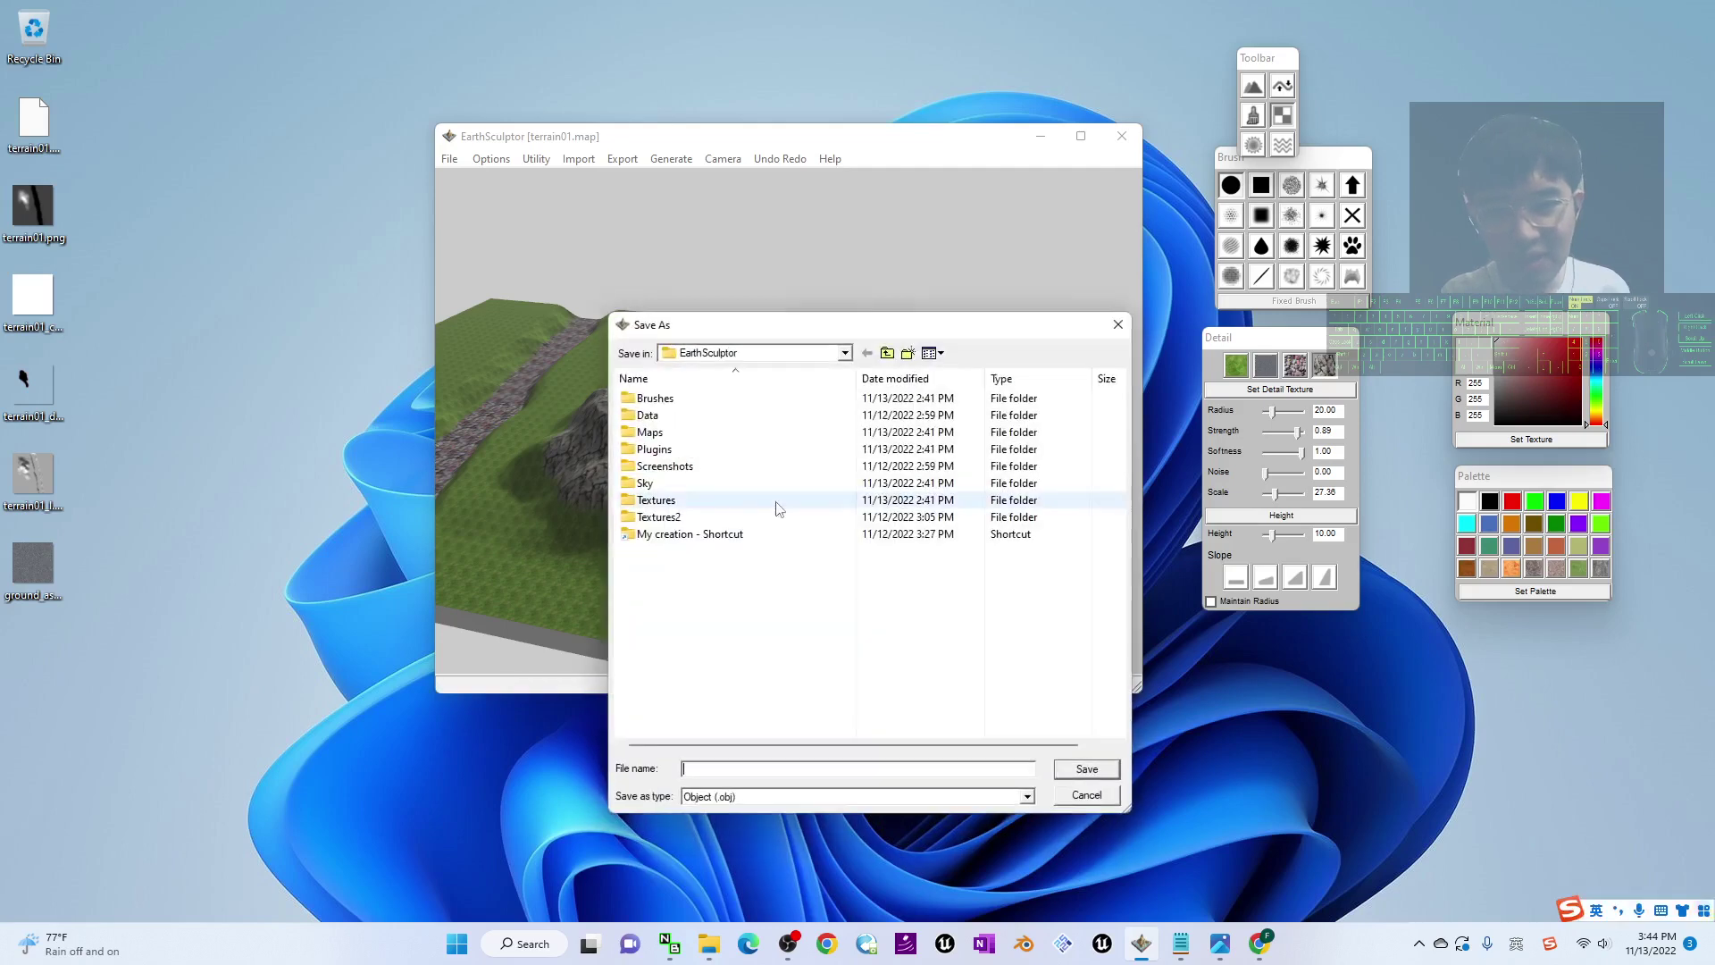
Step: Save the exported OBJ mesh to the desktop as terrain01
click(845, 353)
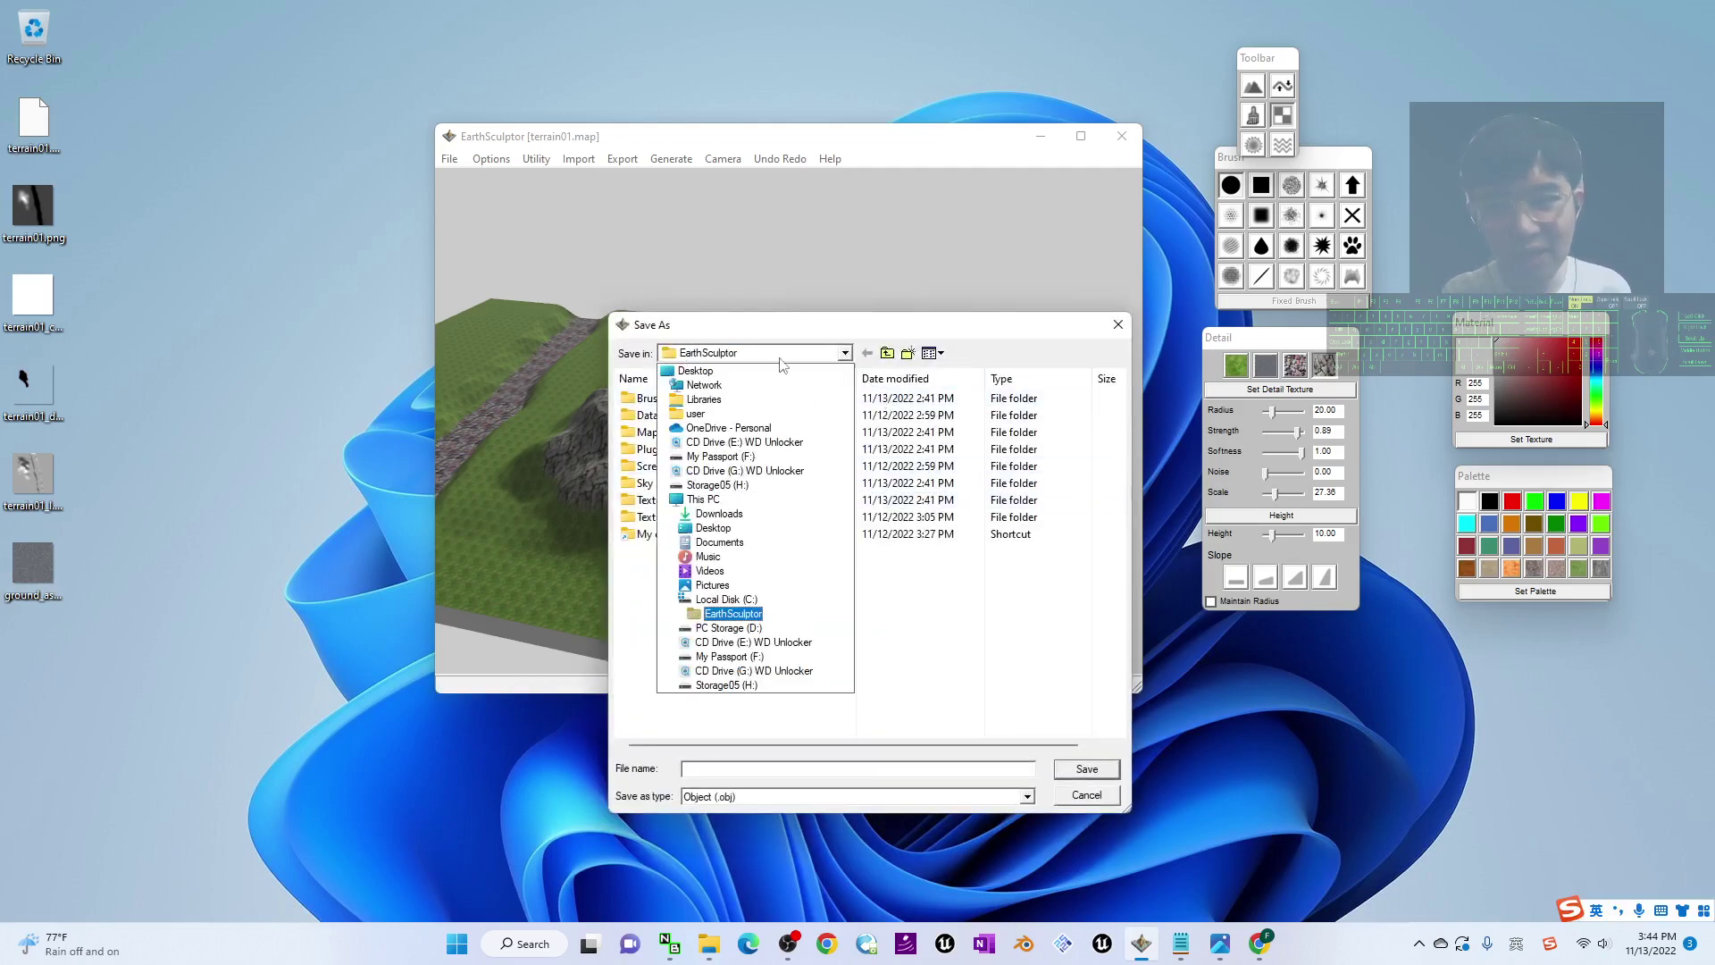
click(696, 370)
click(698, 768)
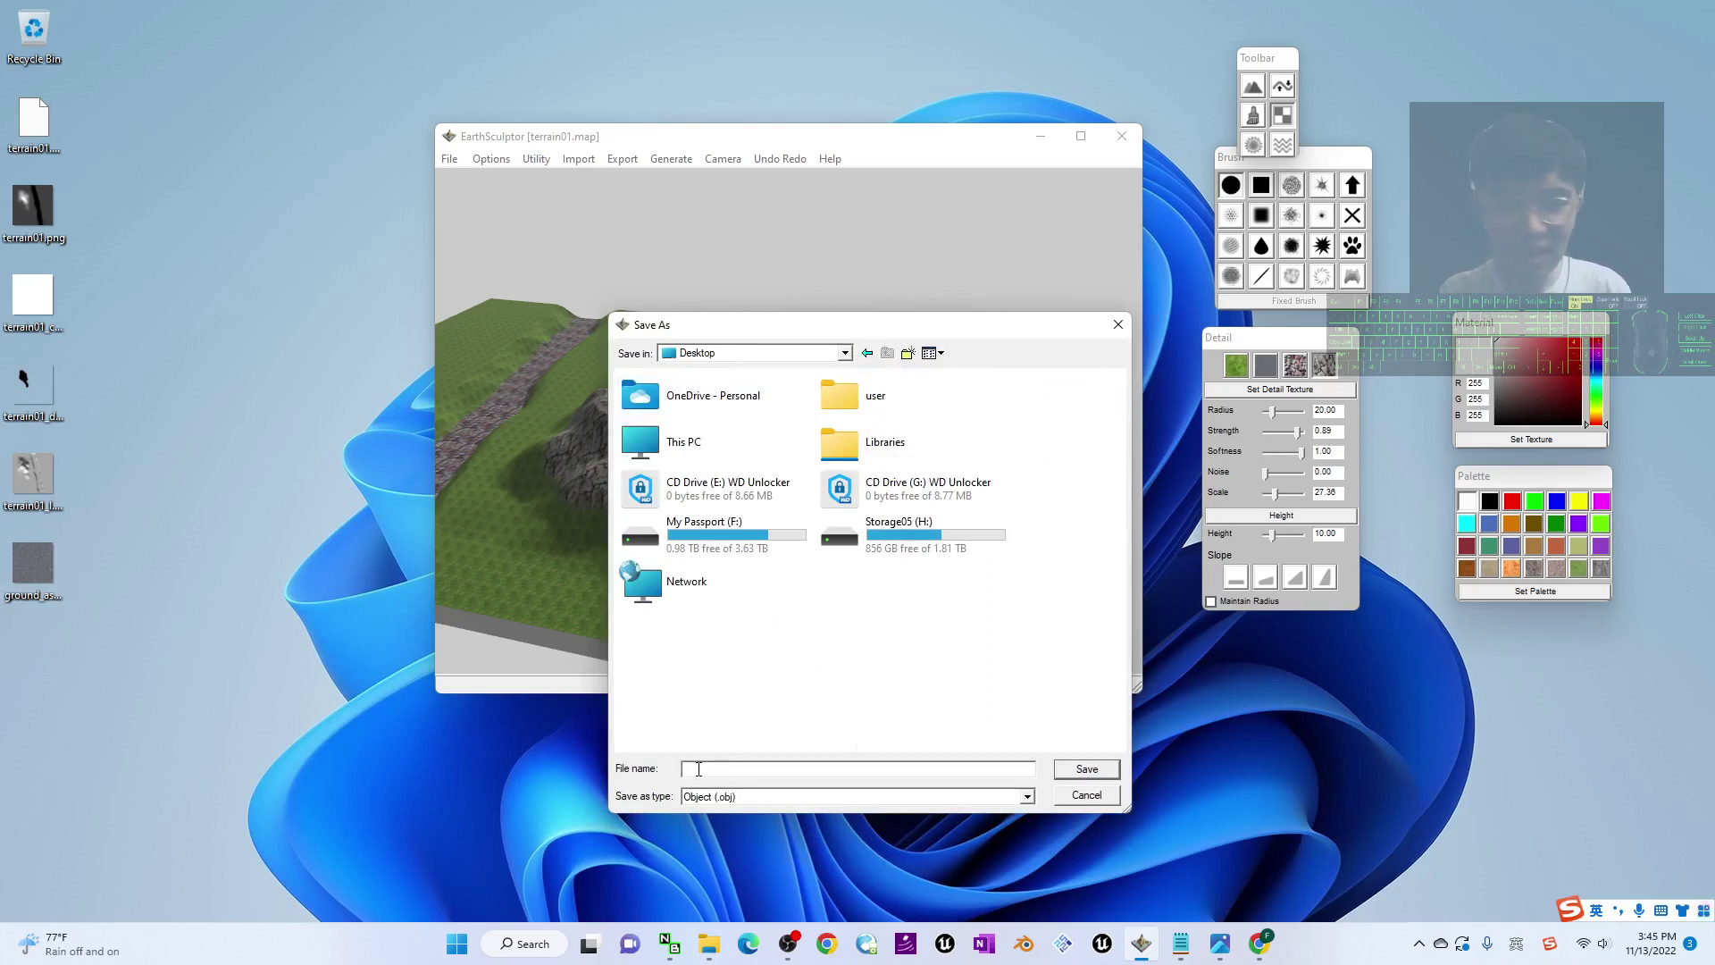
text(terrain01)
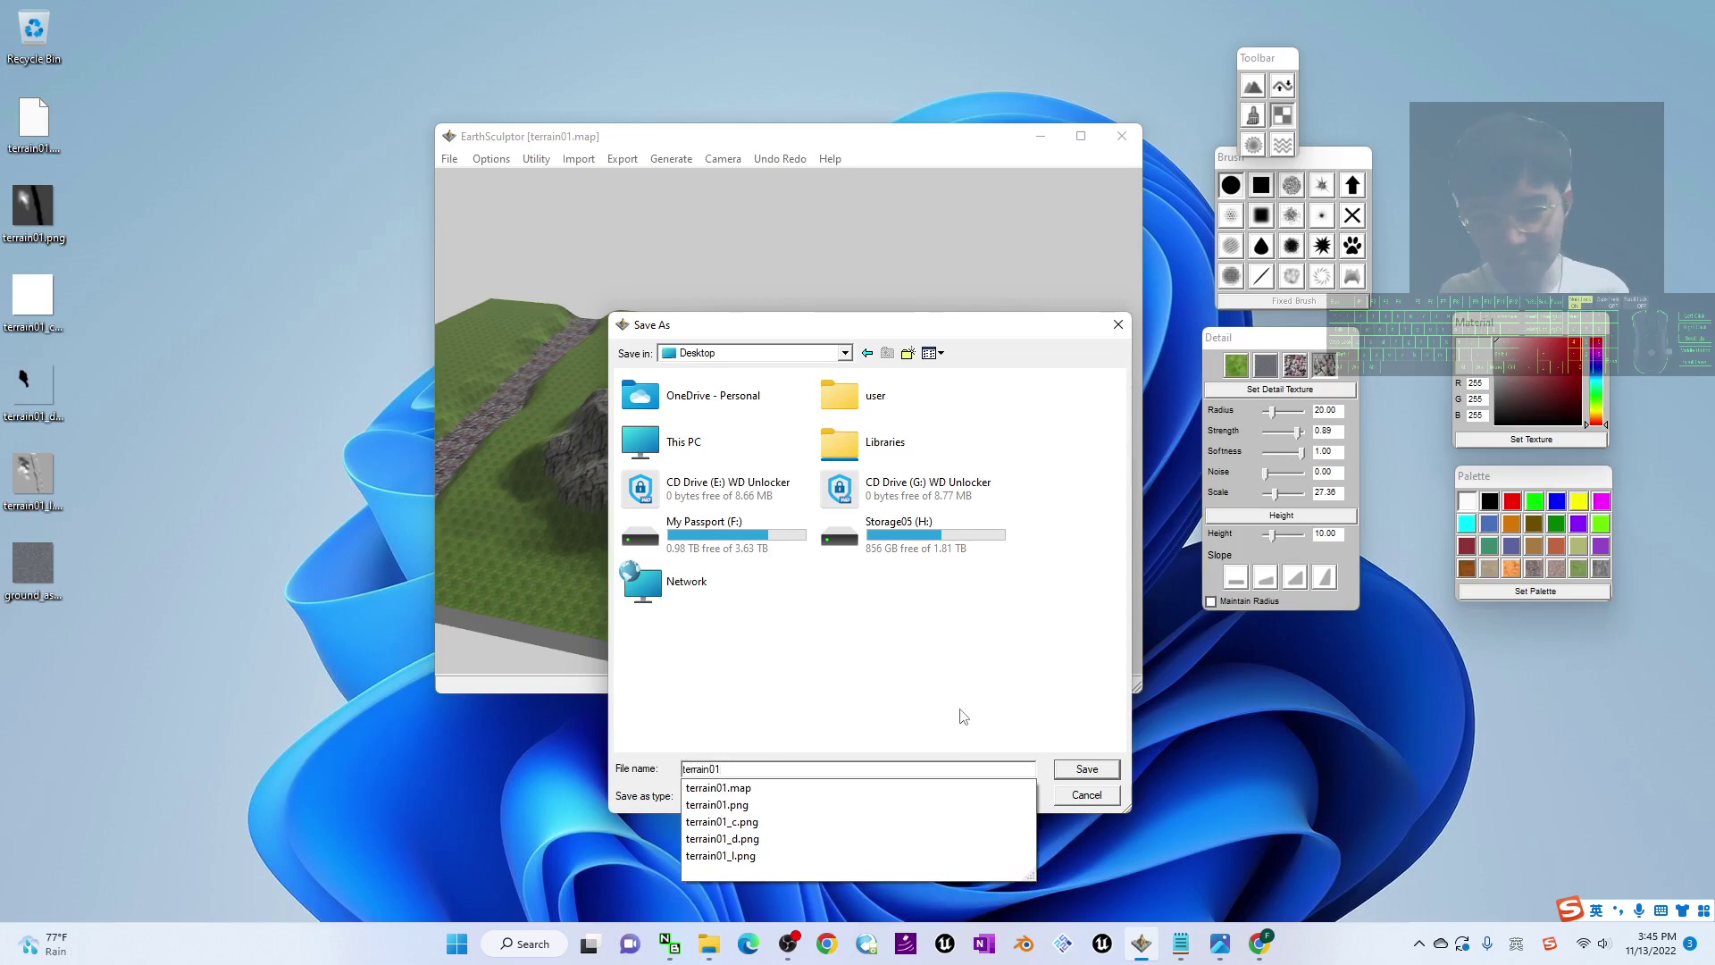
click(1064, 773)
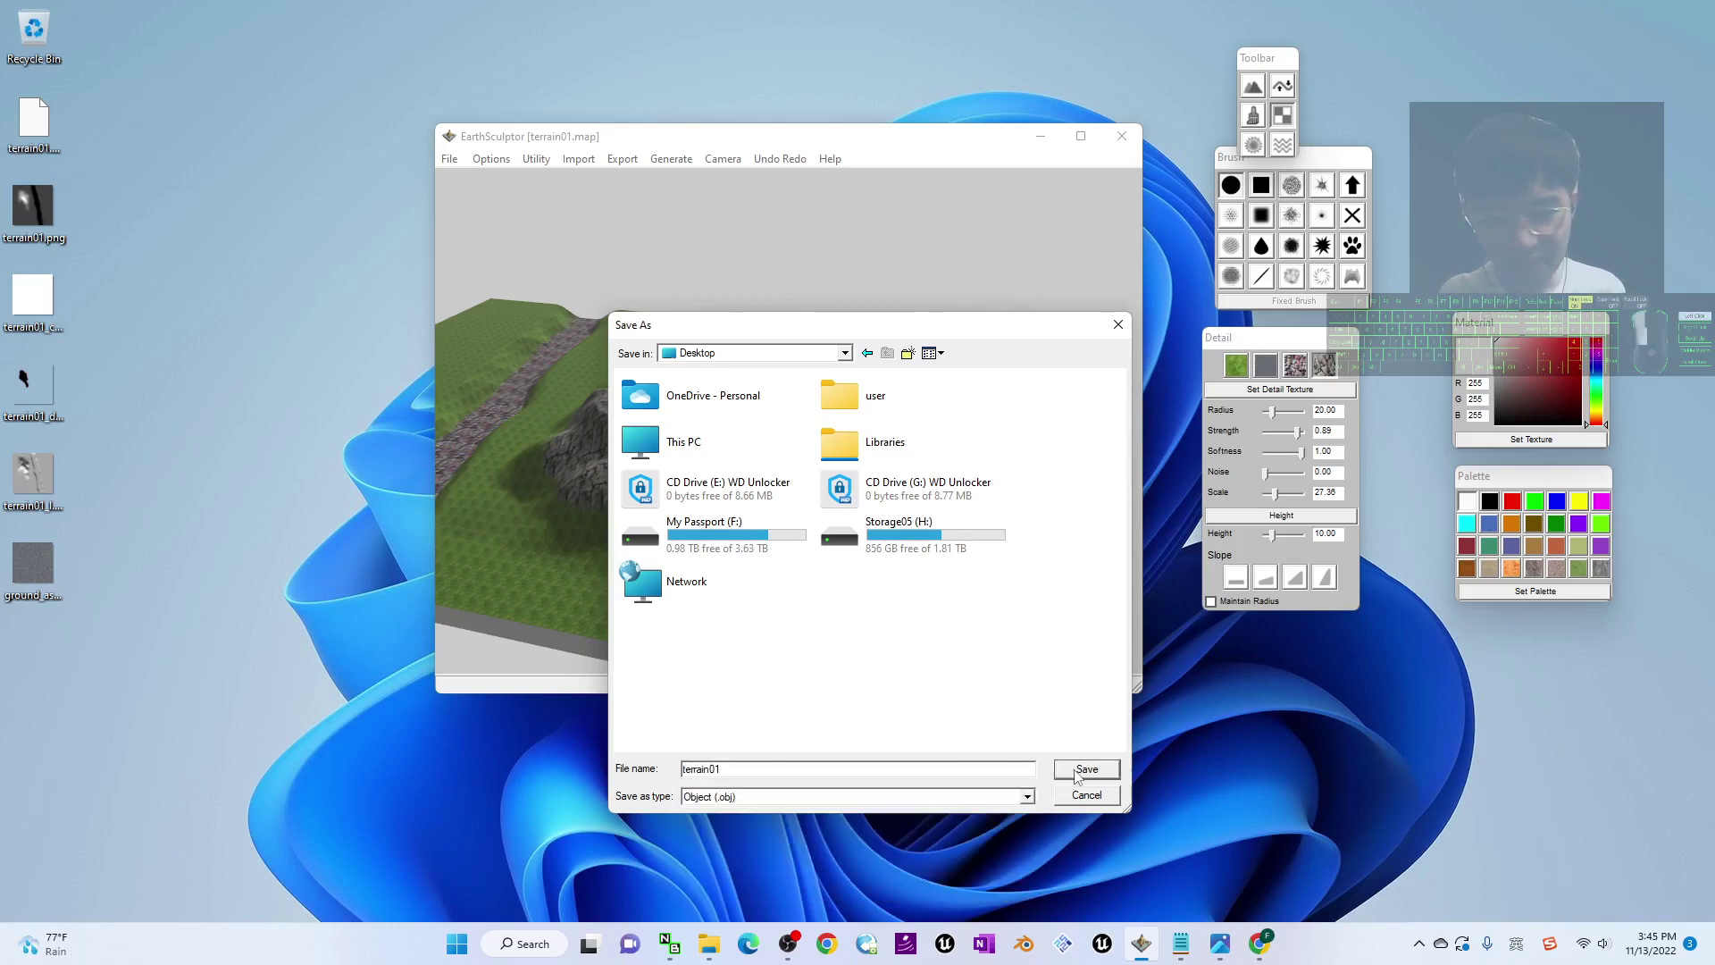
click(51, 666)
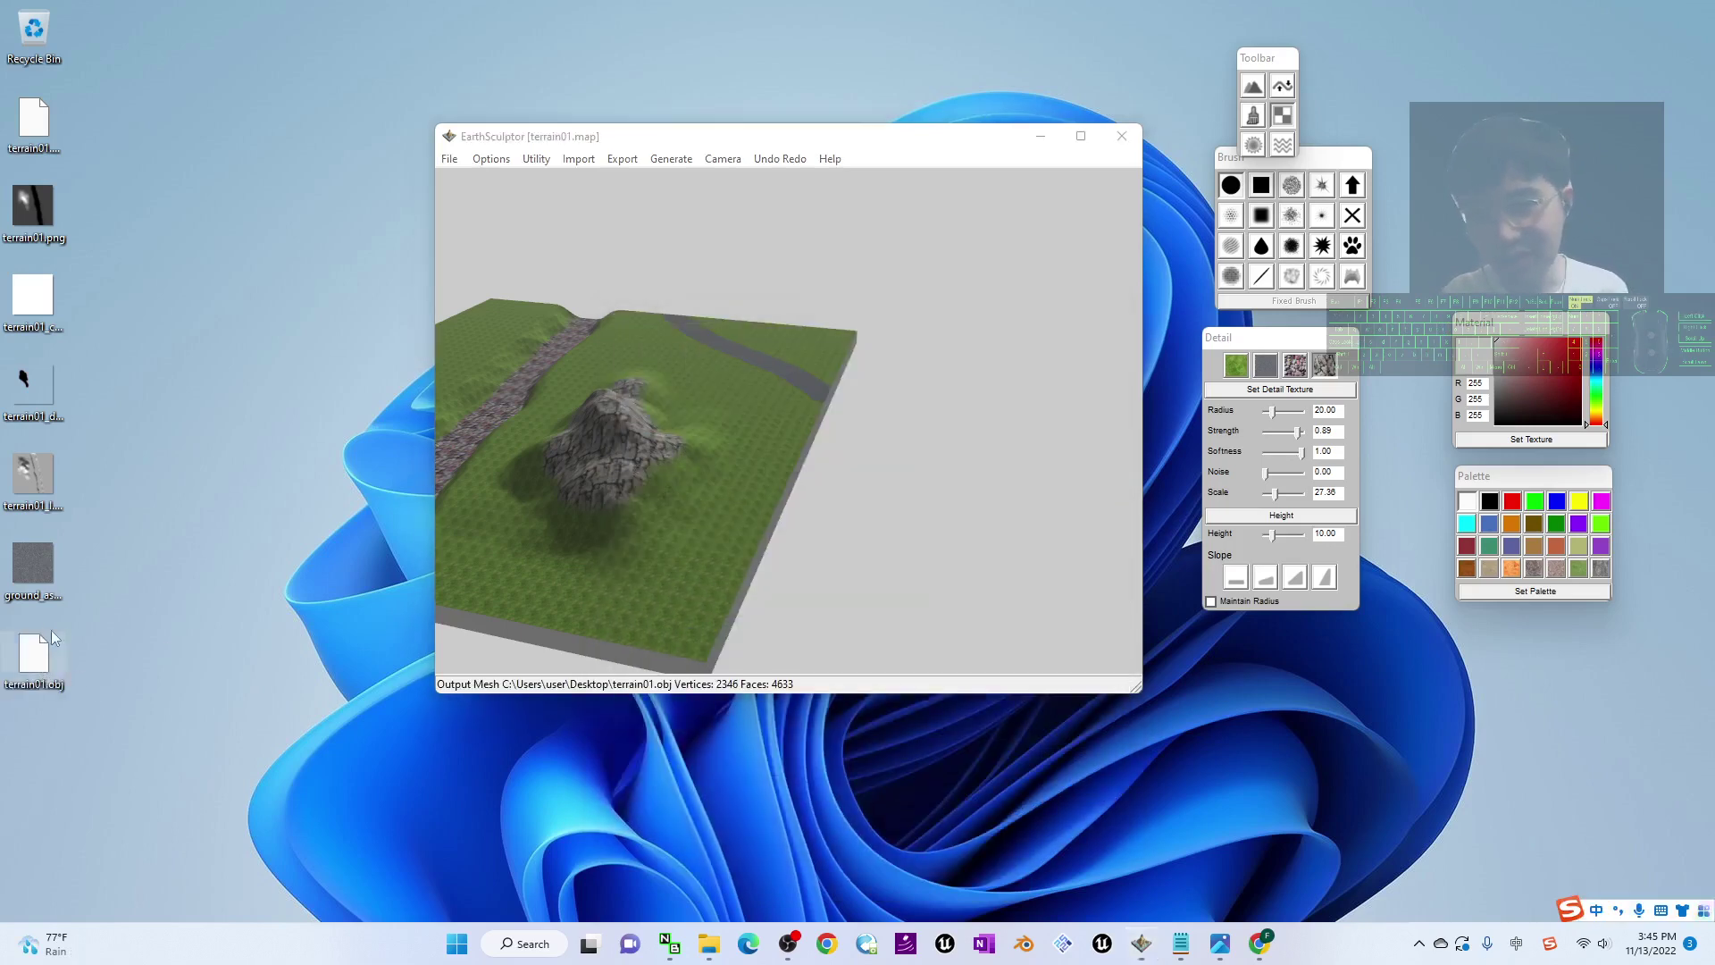
Step: Set up a terrain texture export with the texture size at 2048 x 2048
click(622, 159)
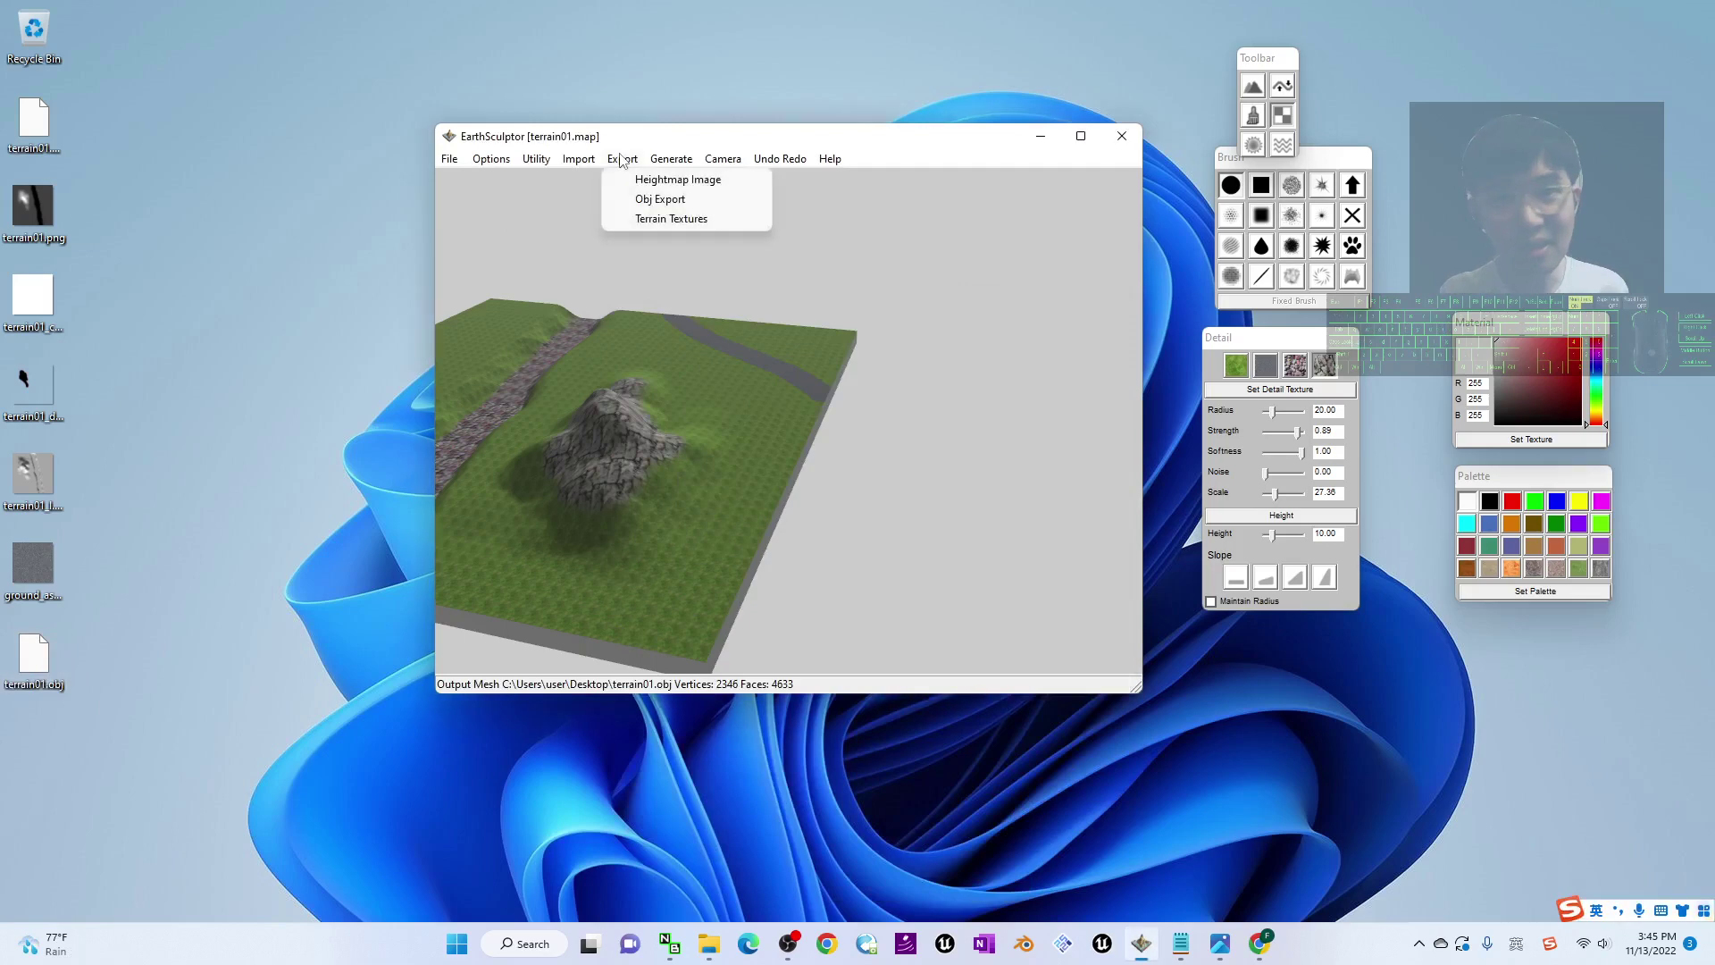
click(682, 220)
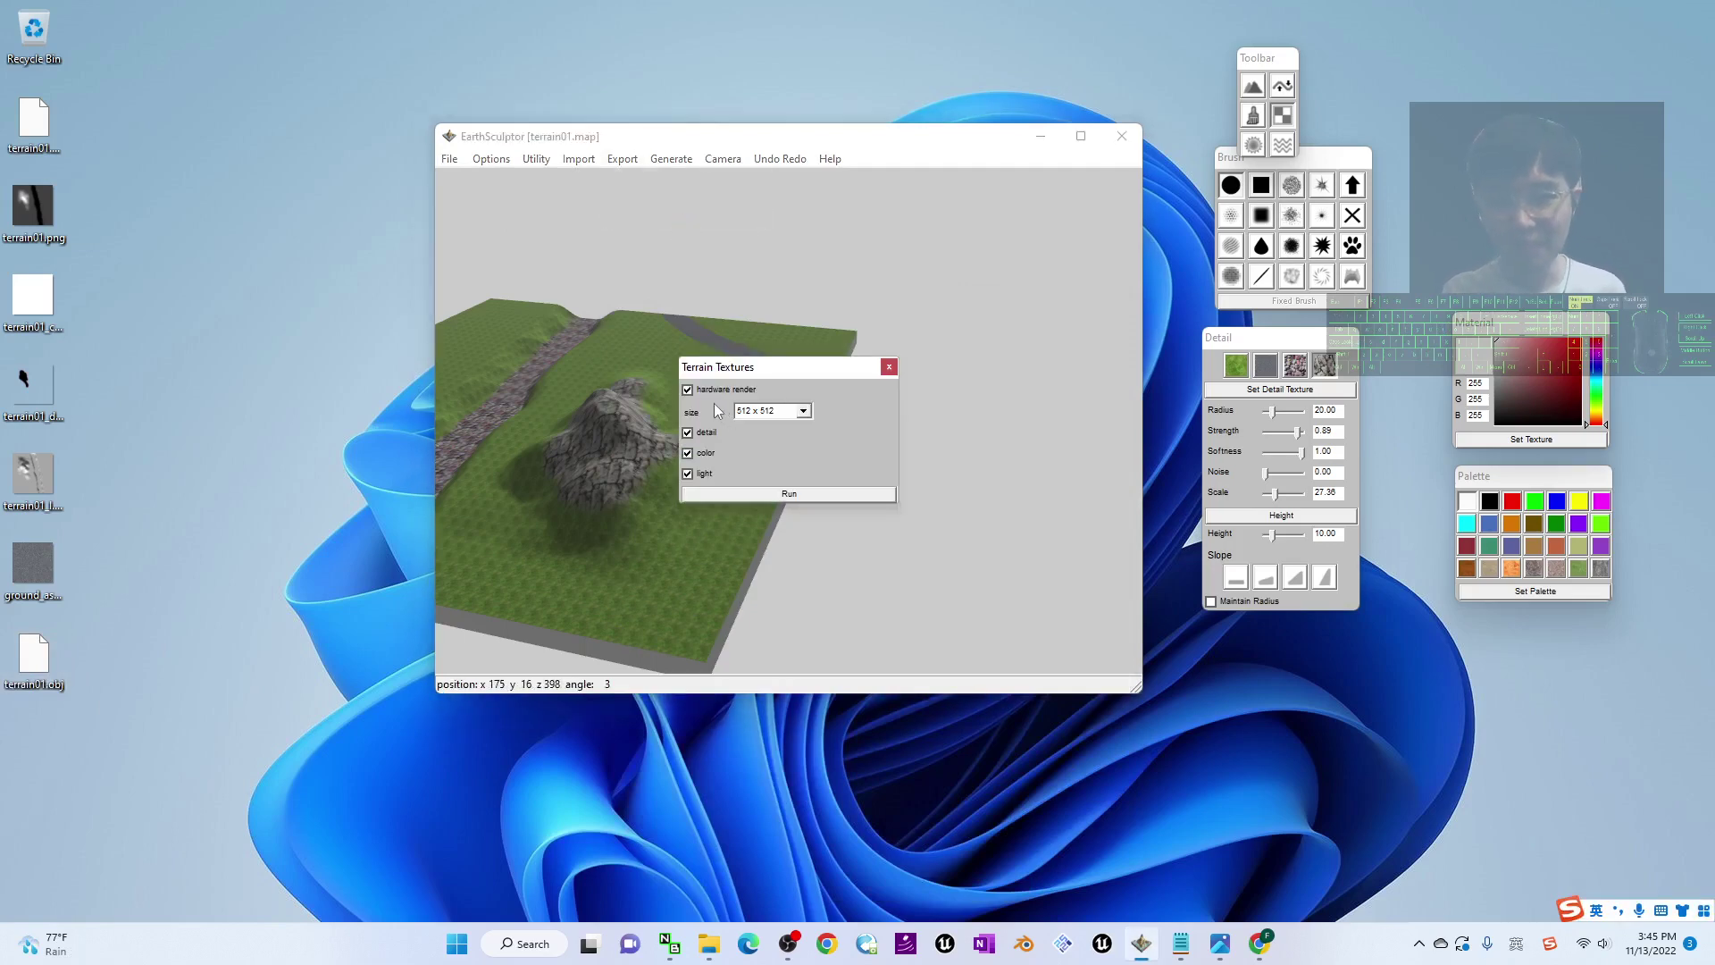
click(803, 411)
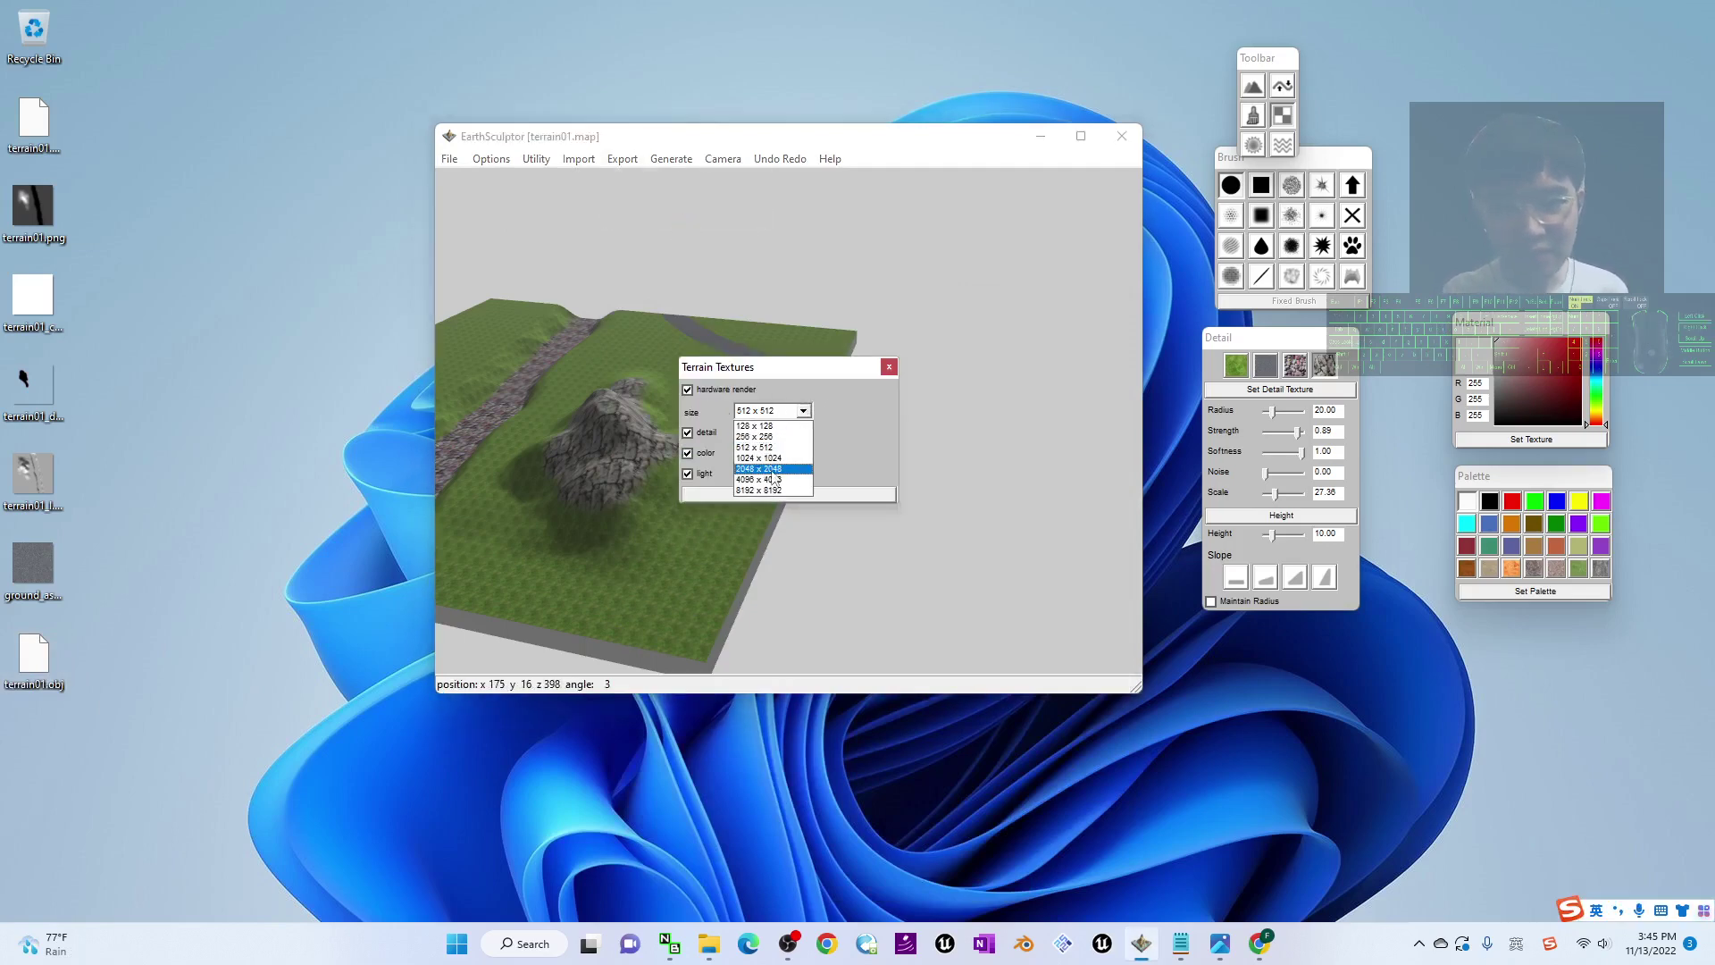
click(755, 436)
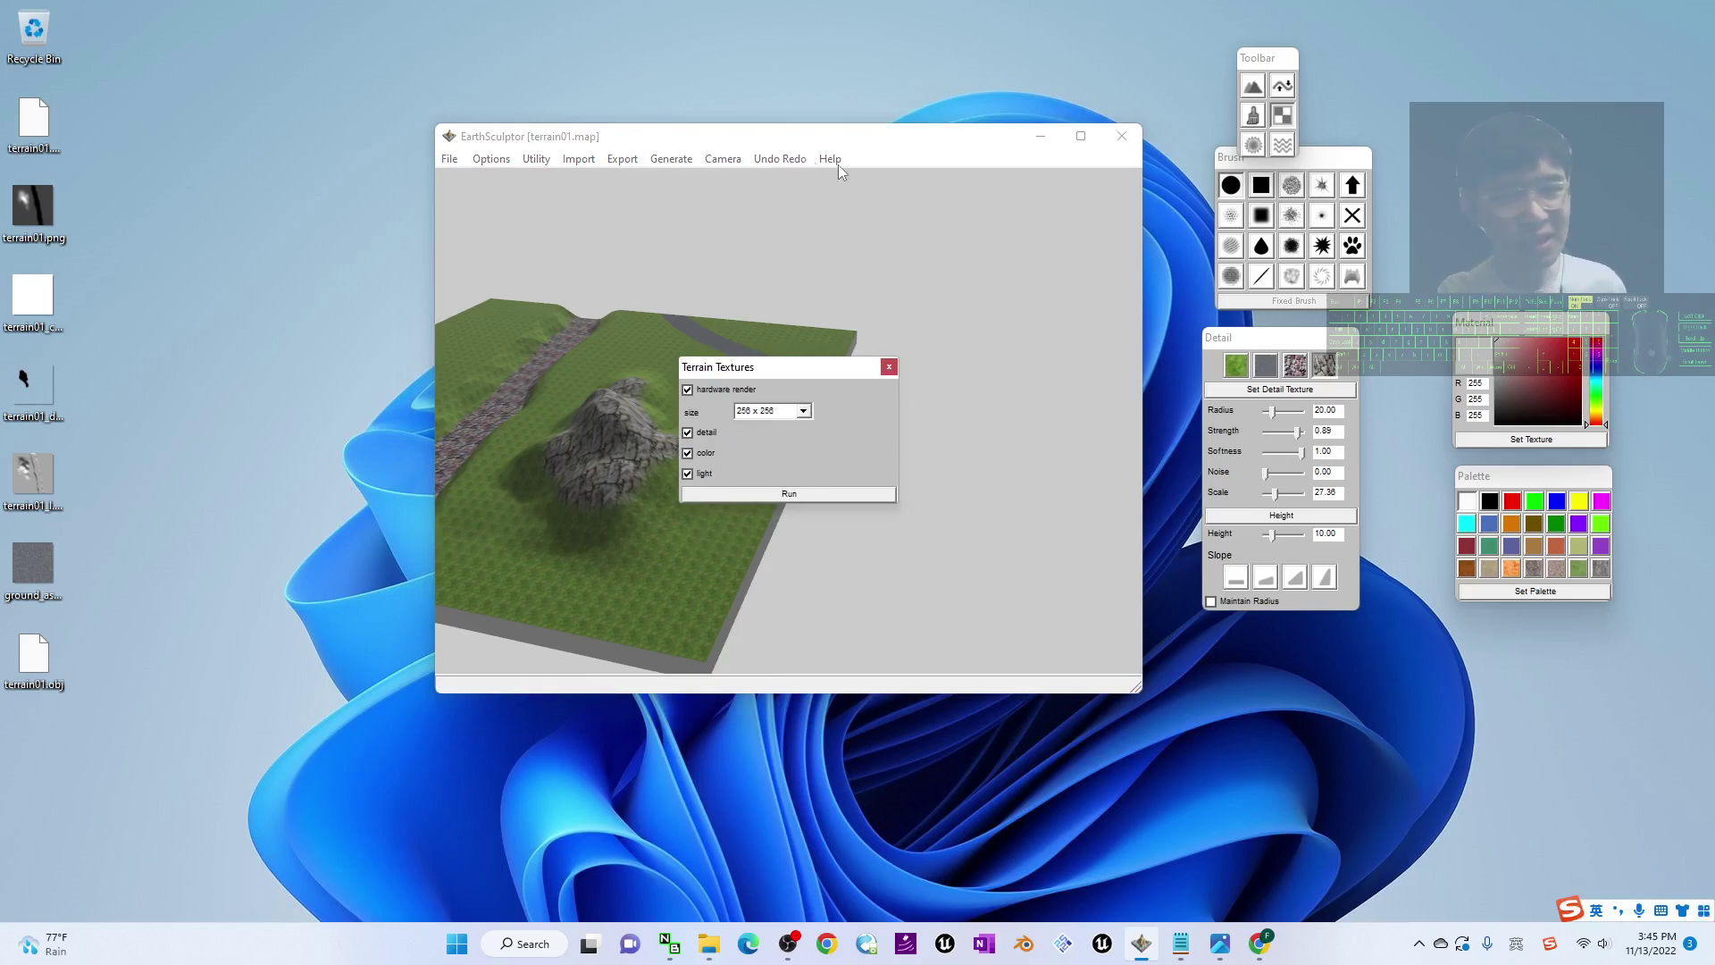
drag(779, 370, 832, 356)
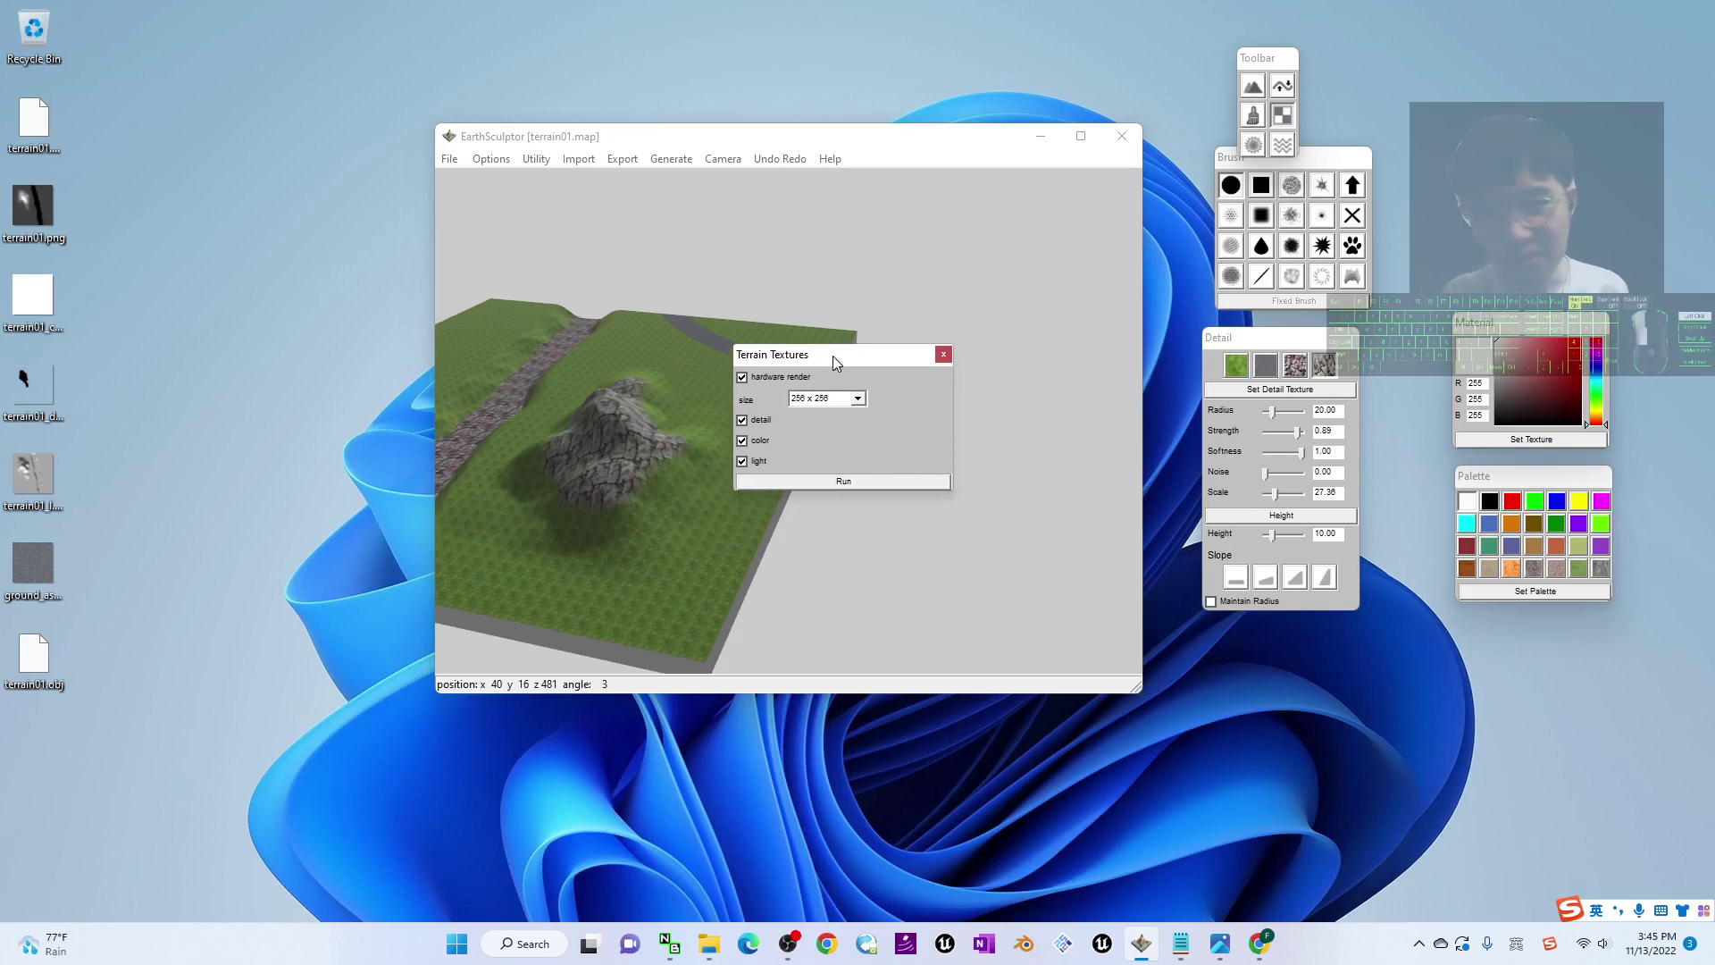
scroll(645, 395, down, 1)
scroll(656, 377, up, 2)
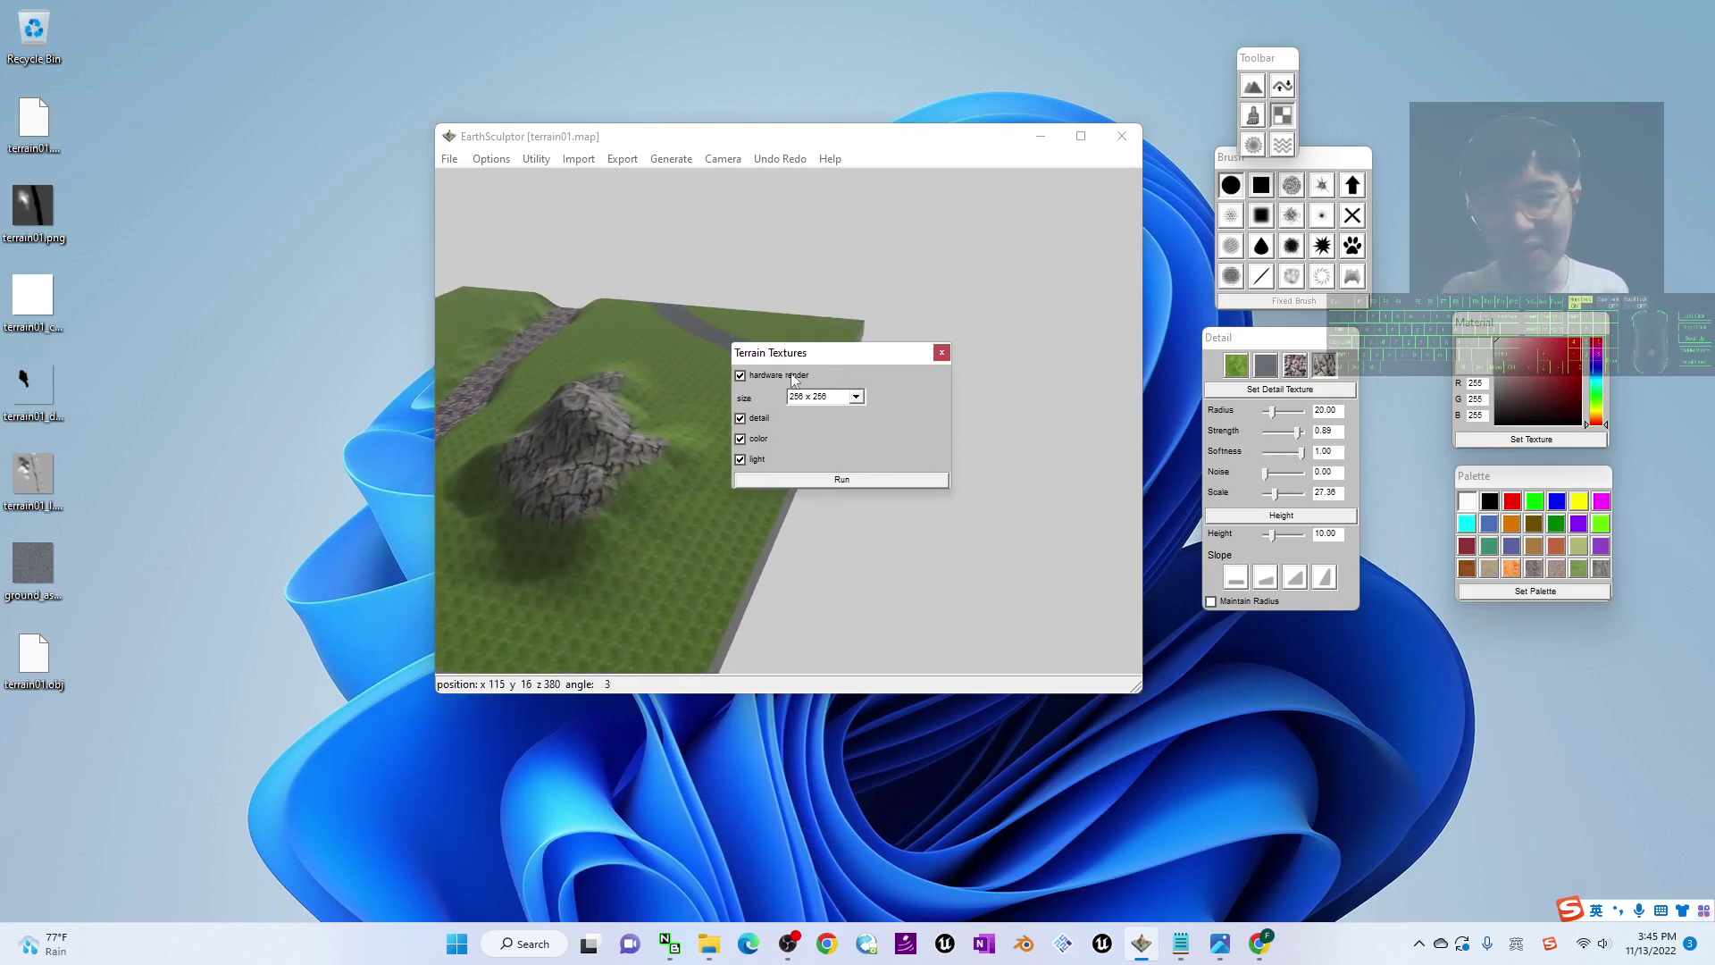
click(860, 399)
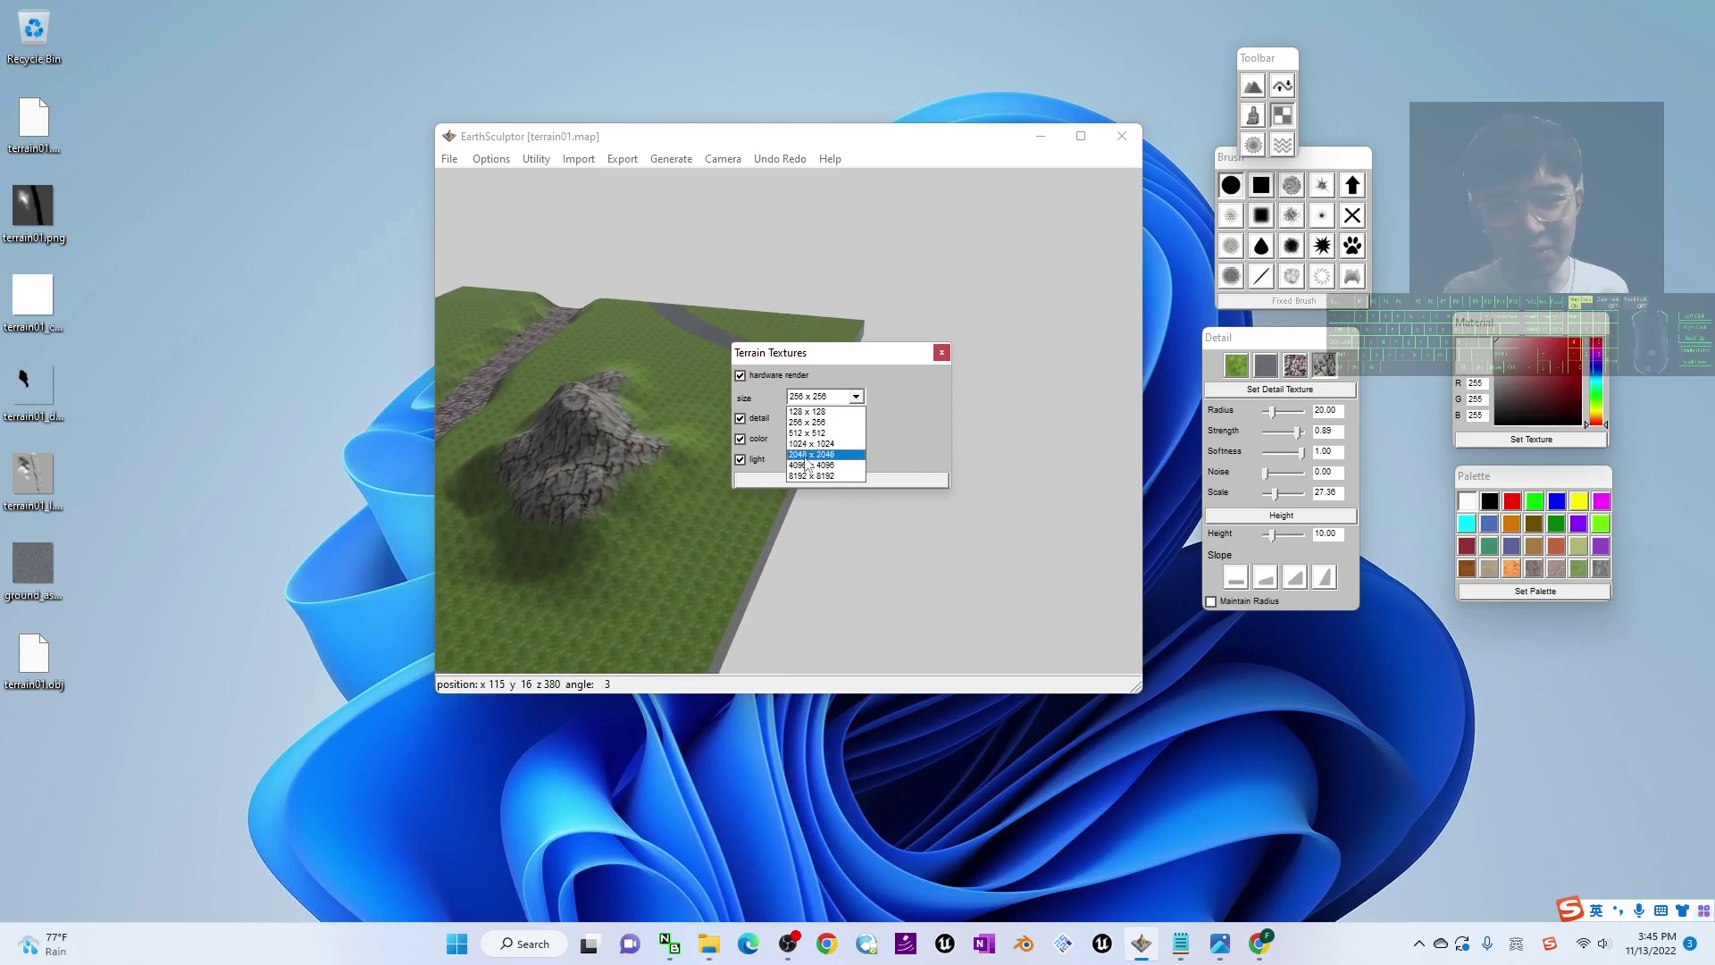
click(813, 455)
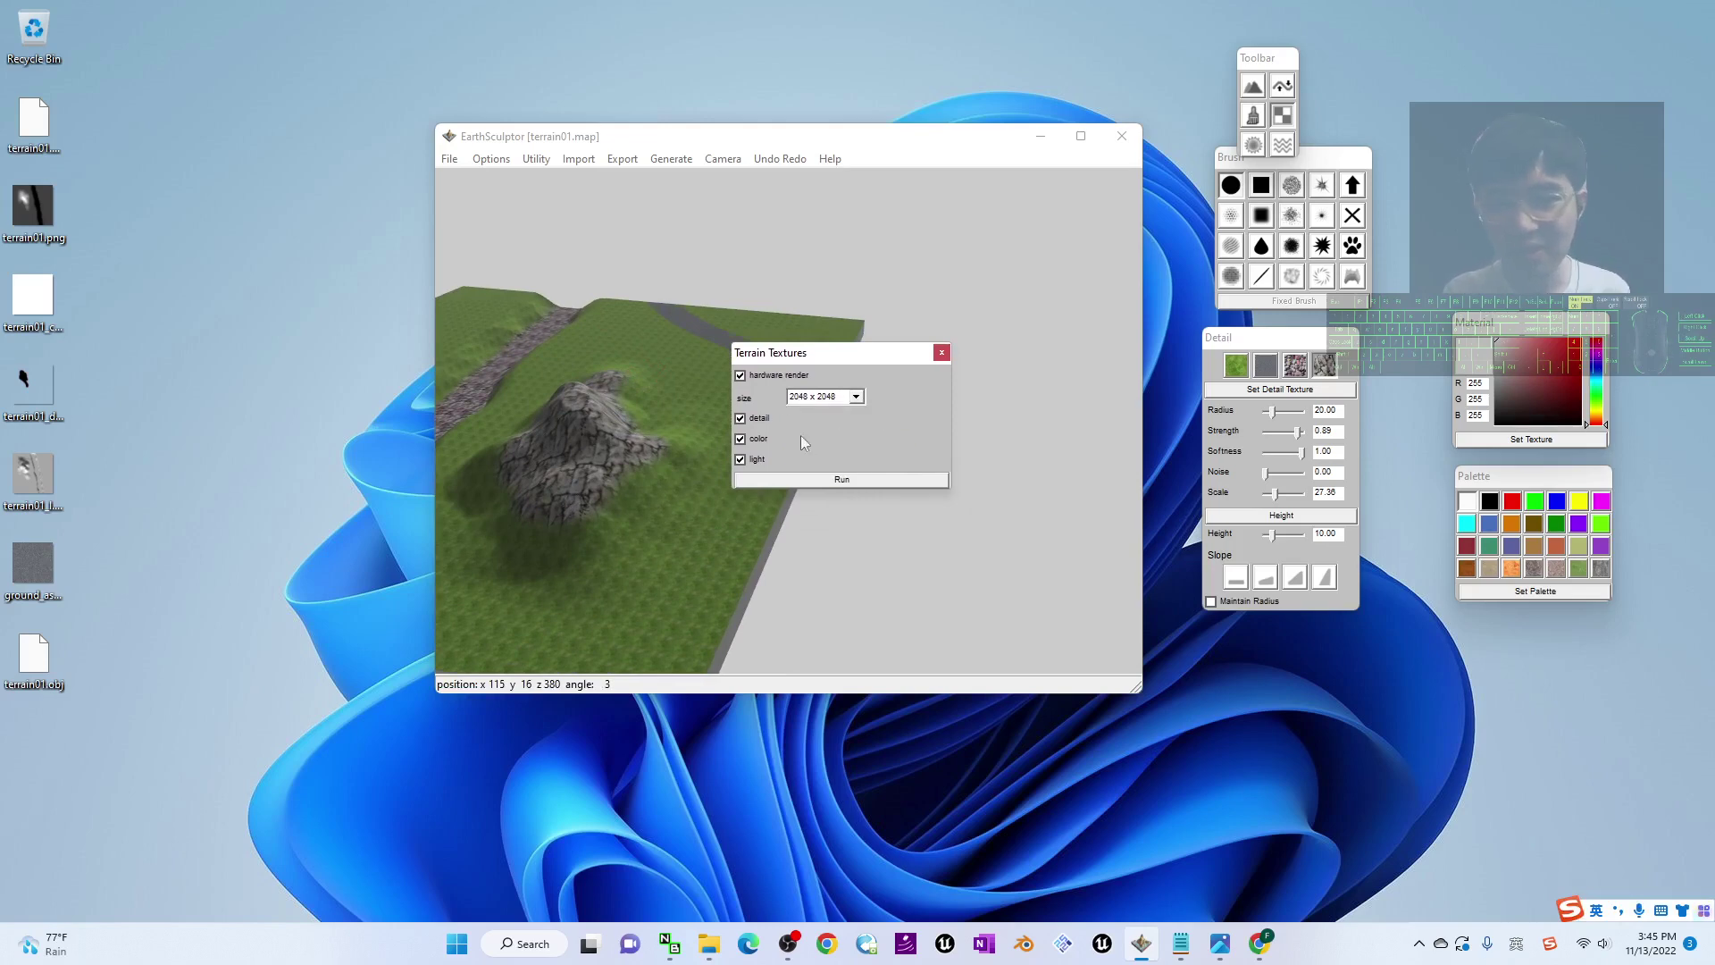
Step: Exclude the color and light layers from the terrain texture export, keeping detail, and run it
scroll(636, 420, down, 3)
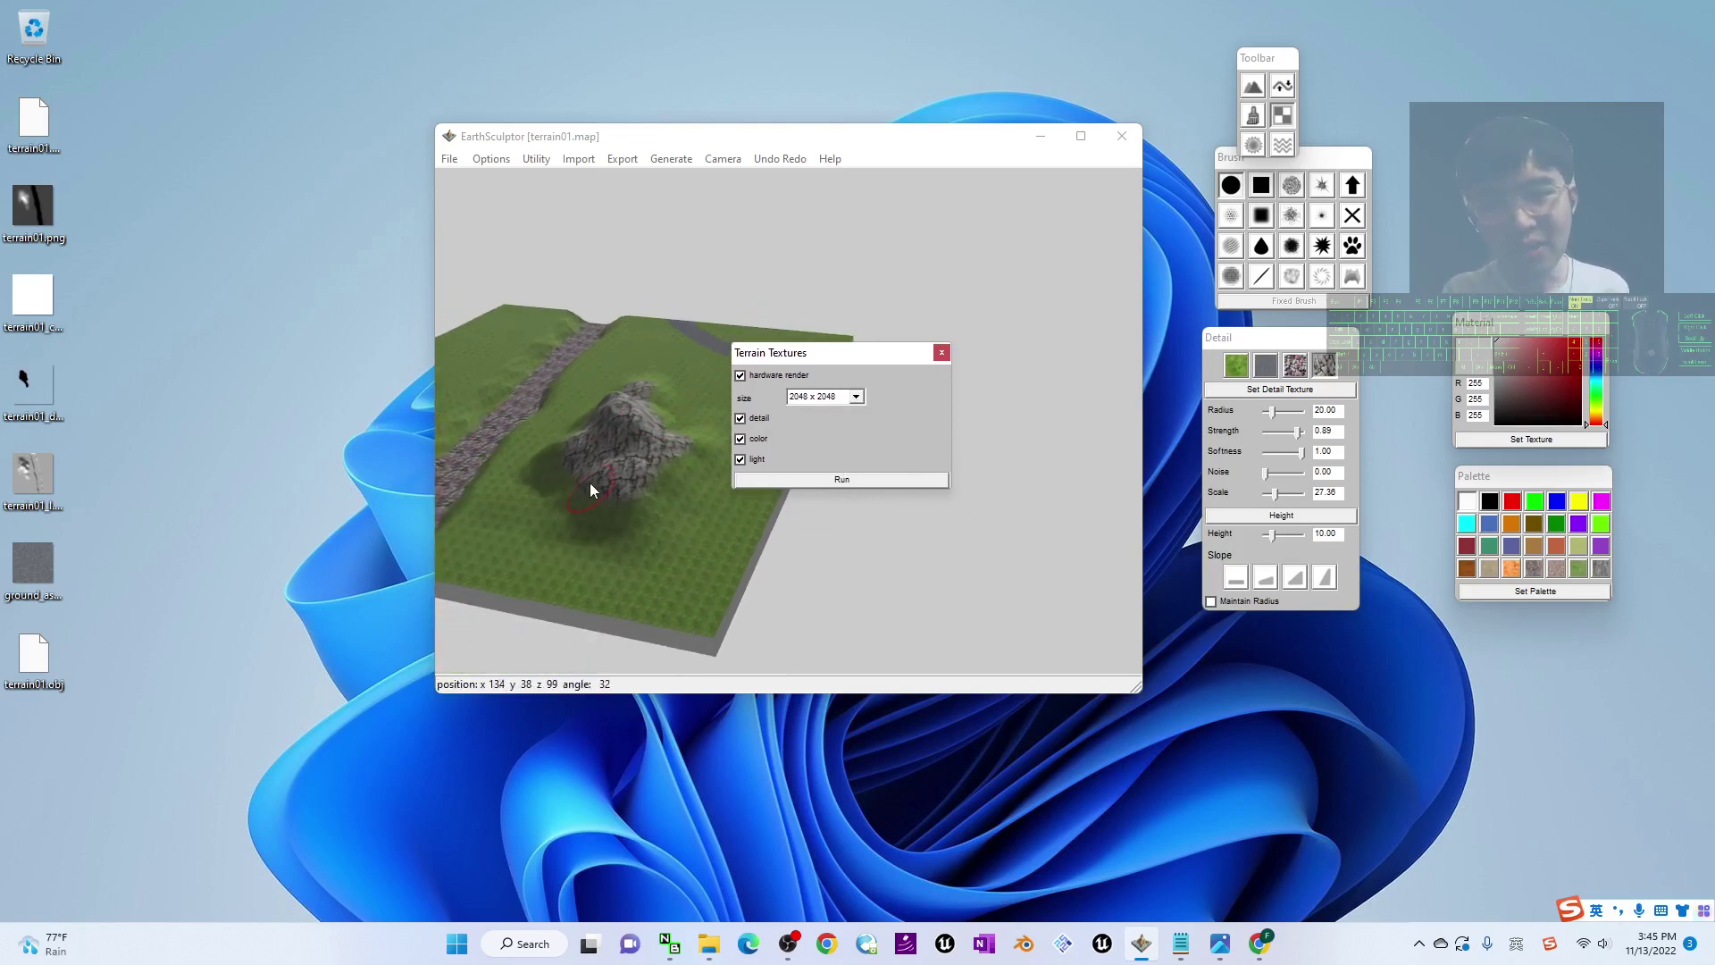
scroll(586, 479, up, 5)
scroll(575, 473, down, 3)
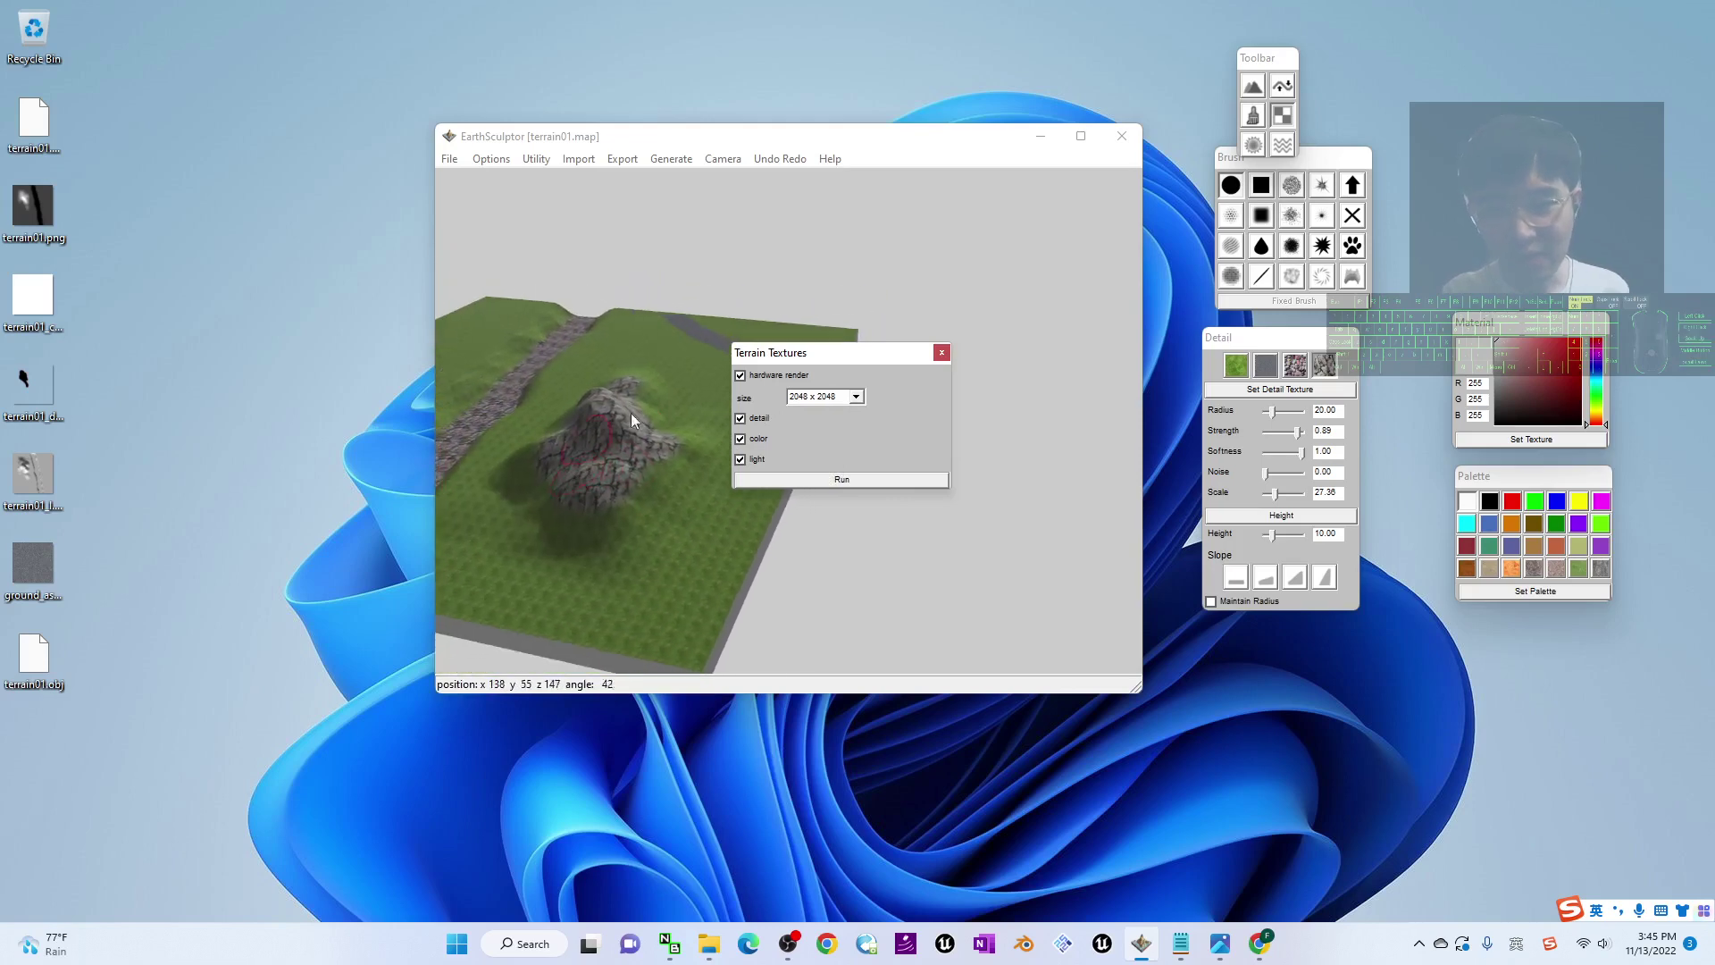
click(740, 439)
click(740, 459)
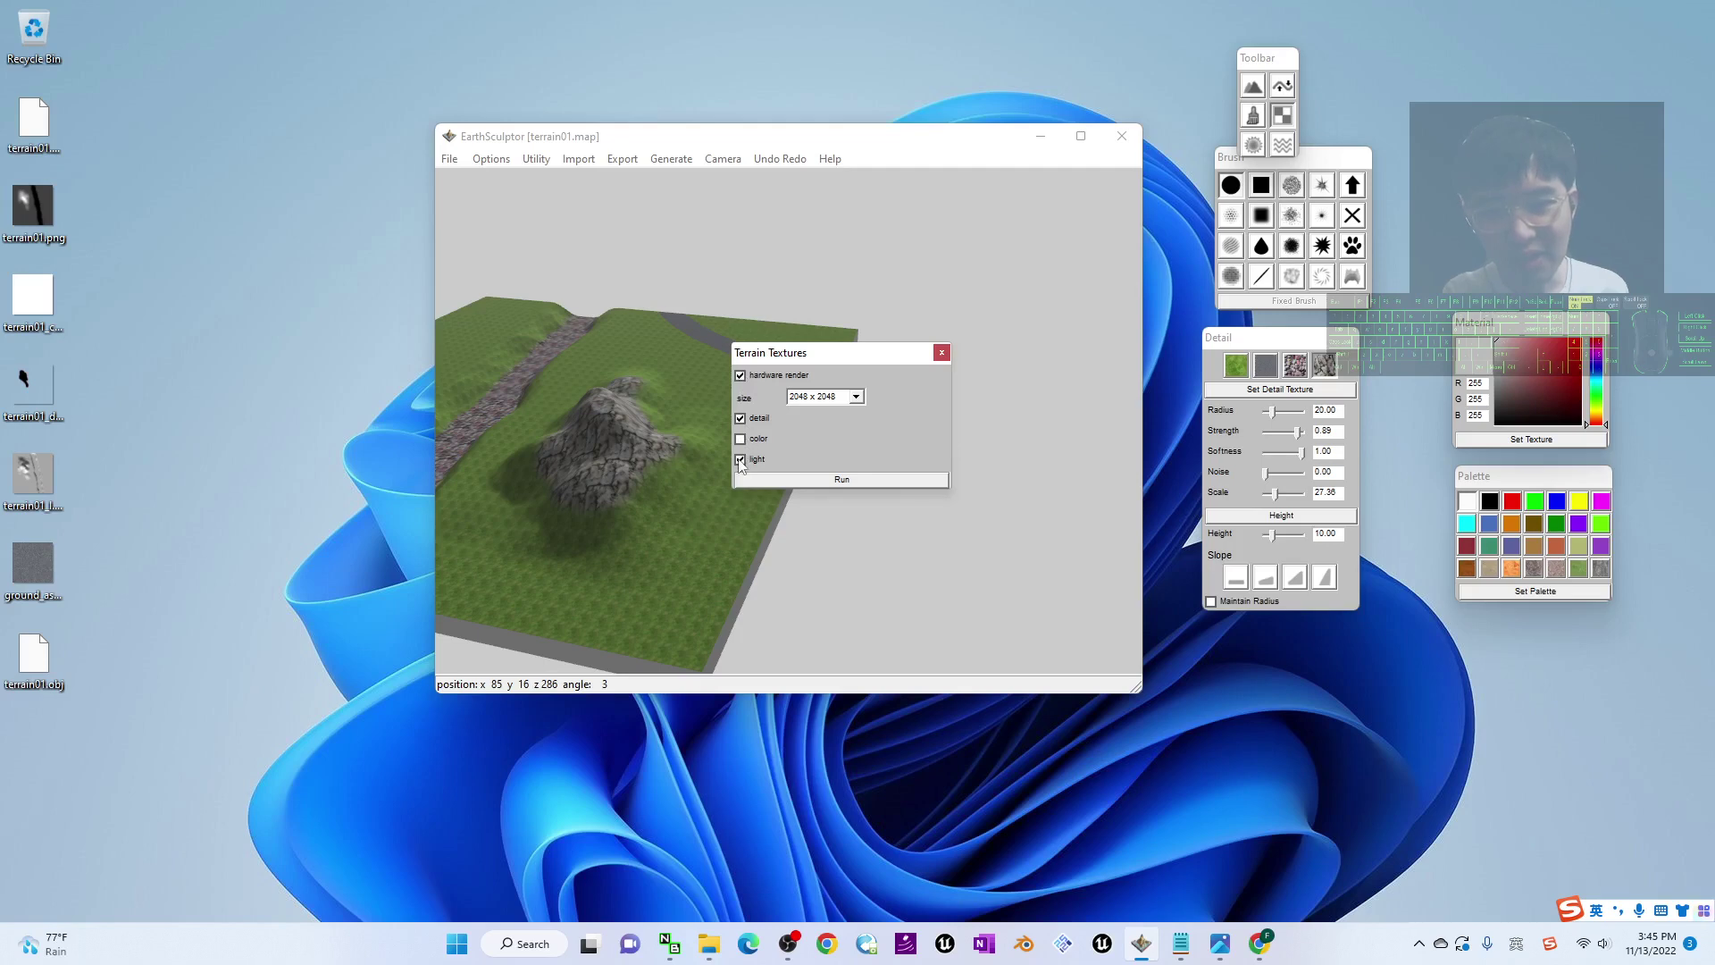
click(841, 480)
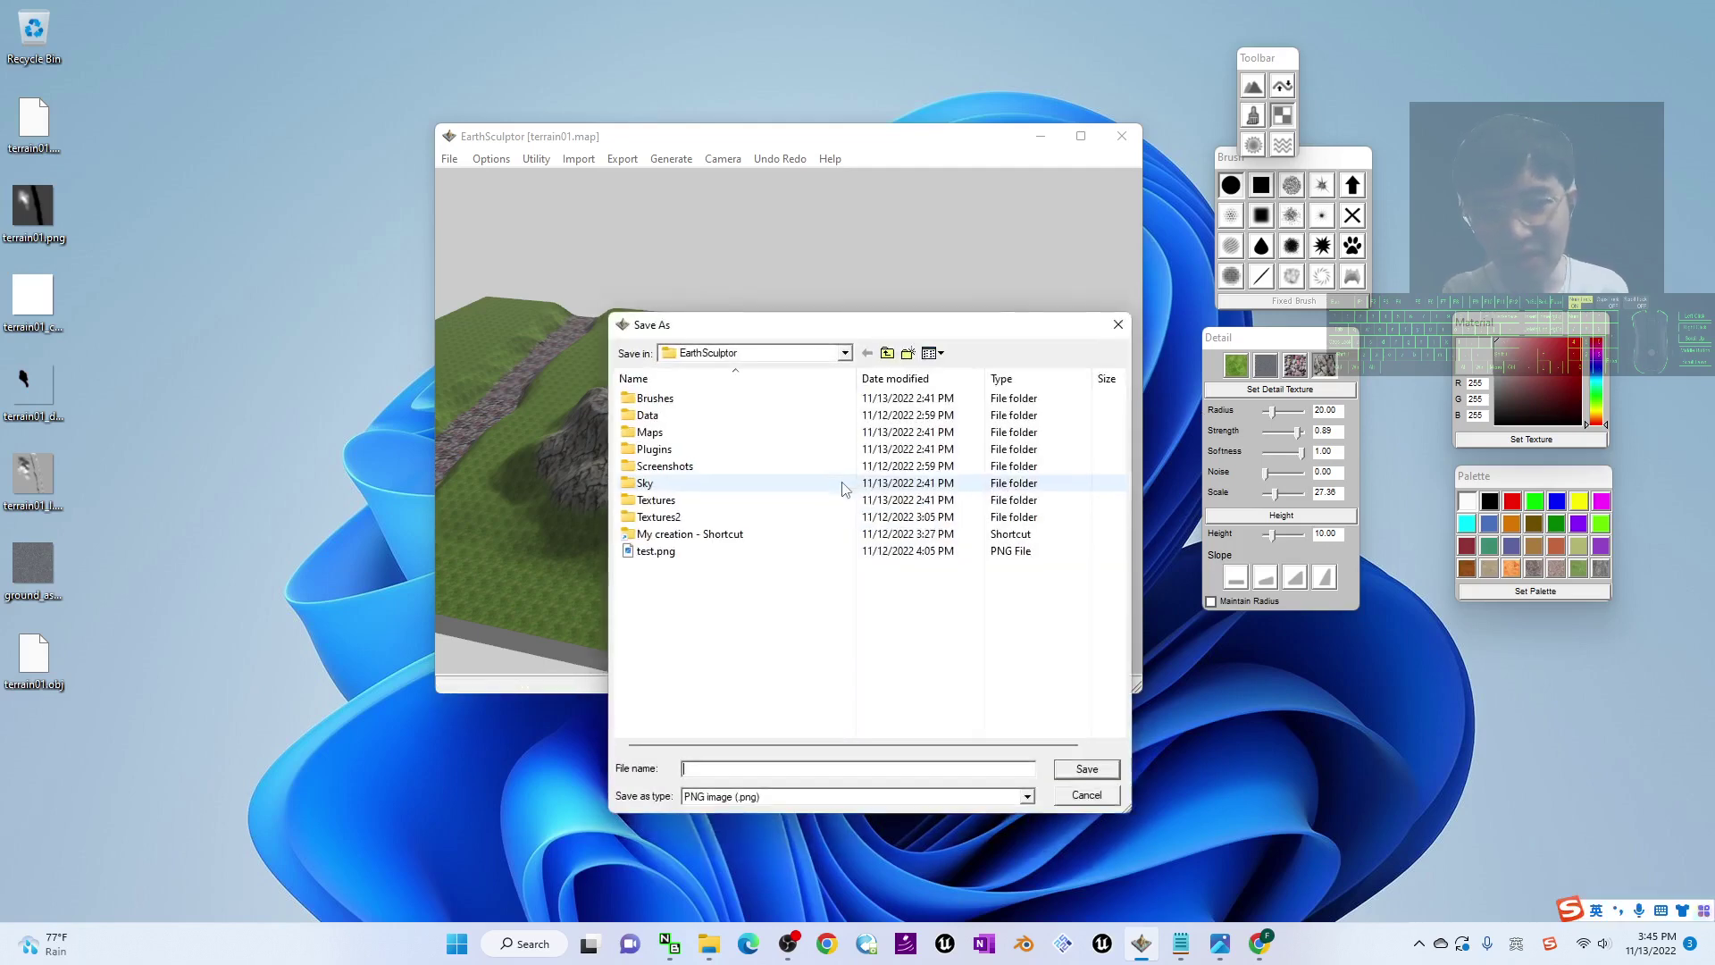
Step: Save the baked terrain texture to the desktop as a PNG image named texture01
click(844, 353)
click(697, 370)
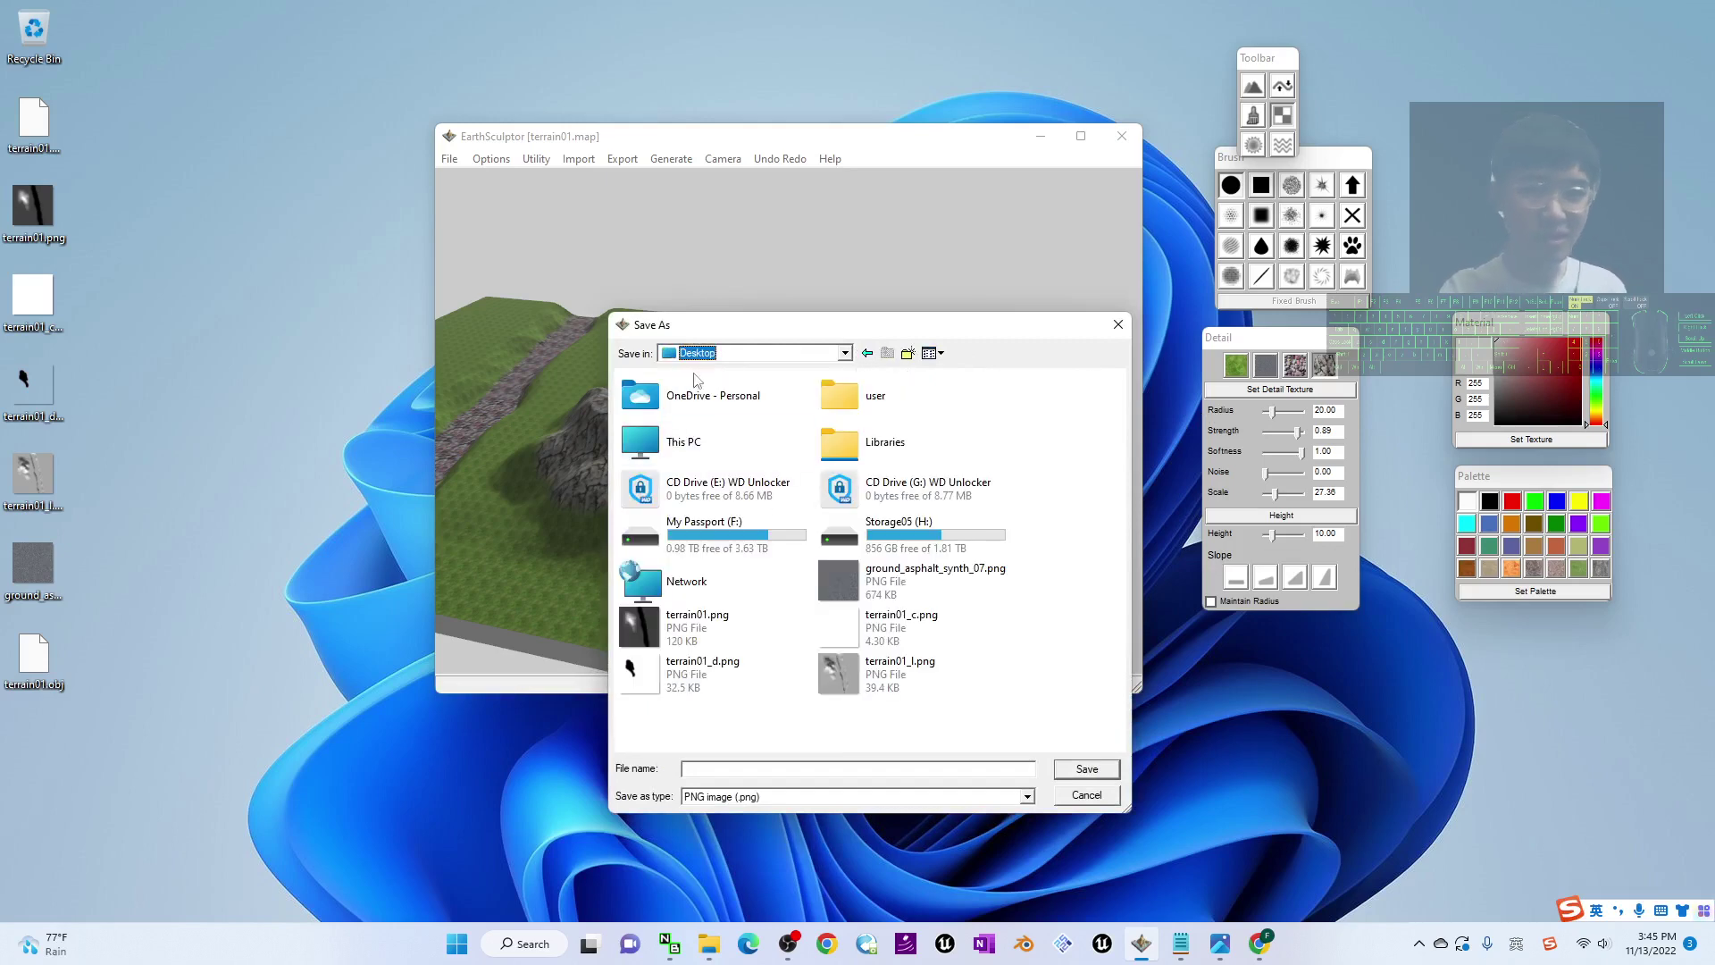
click(738, 767)
text(texture01)
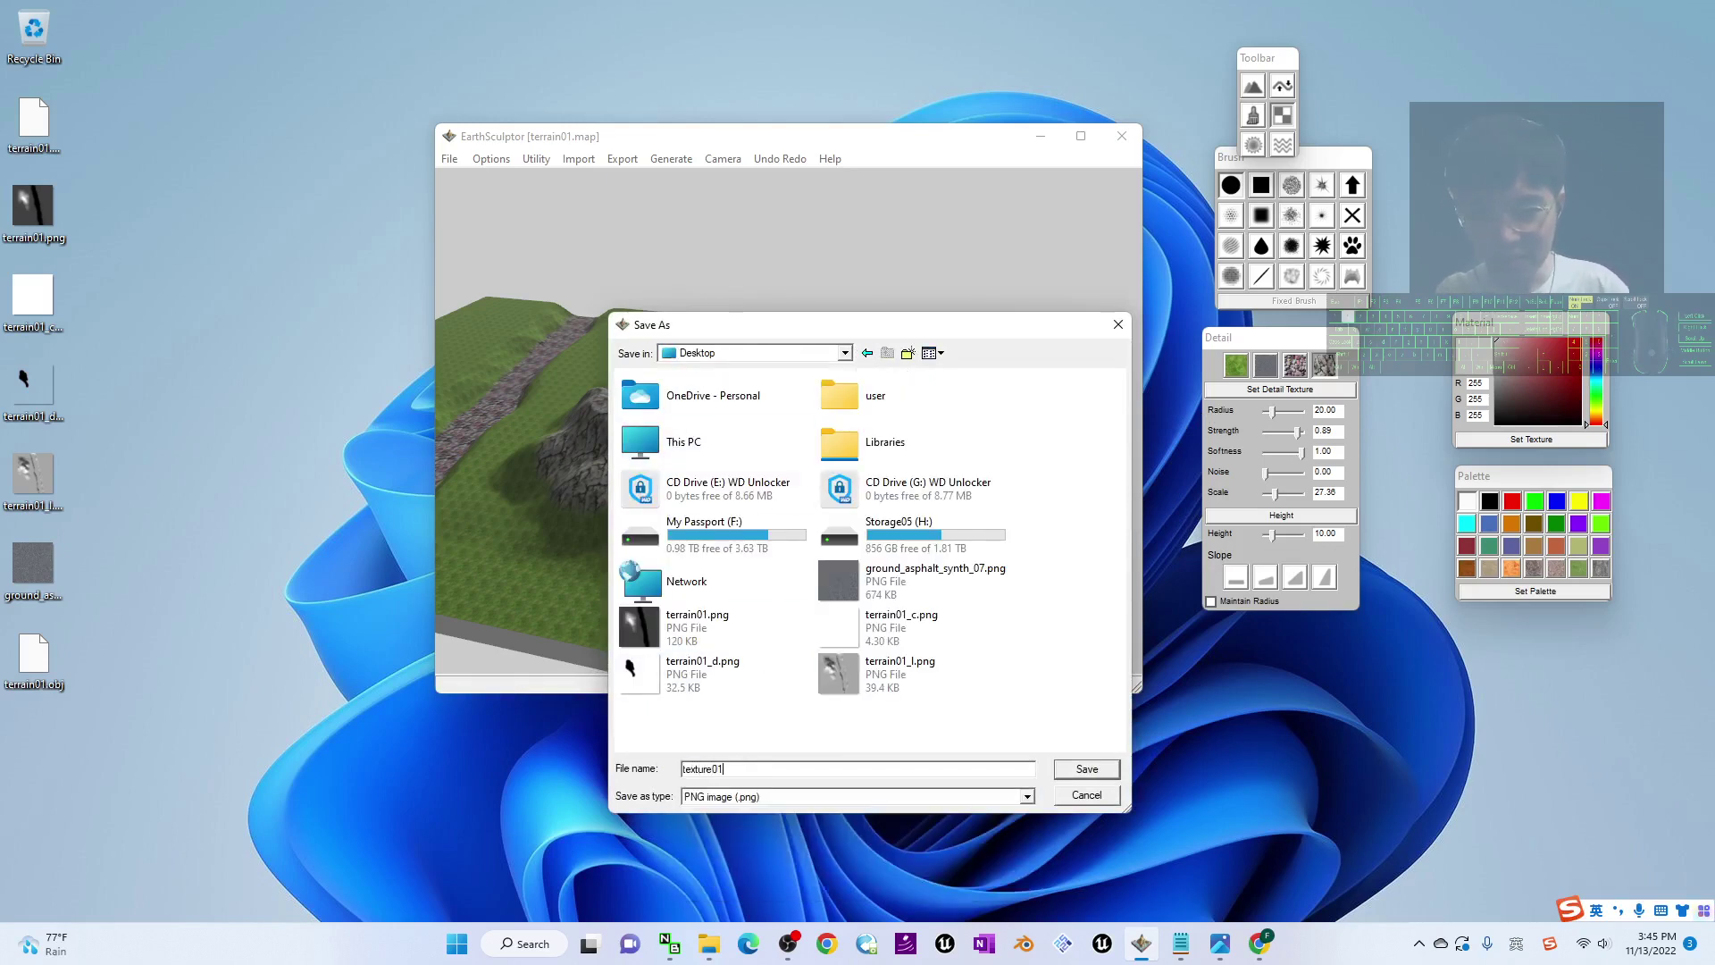
key(Return)
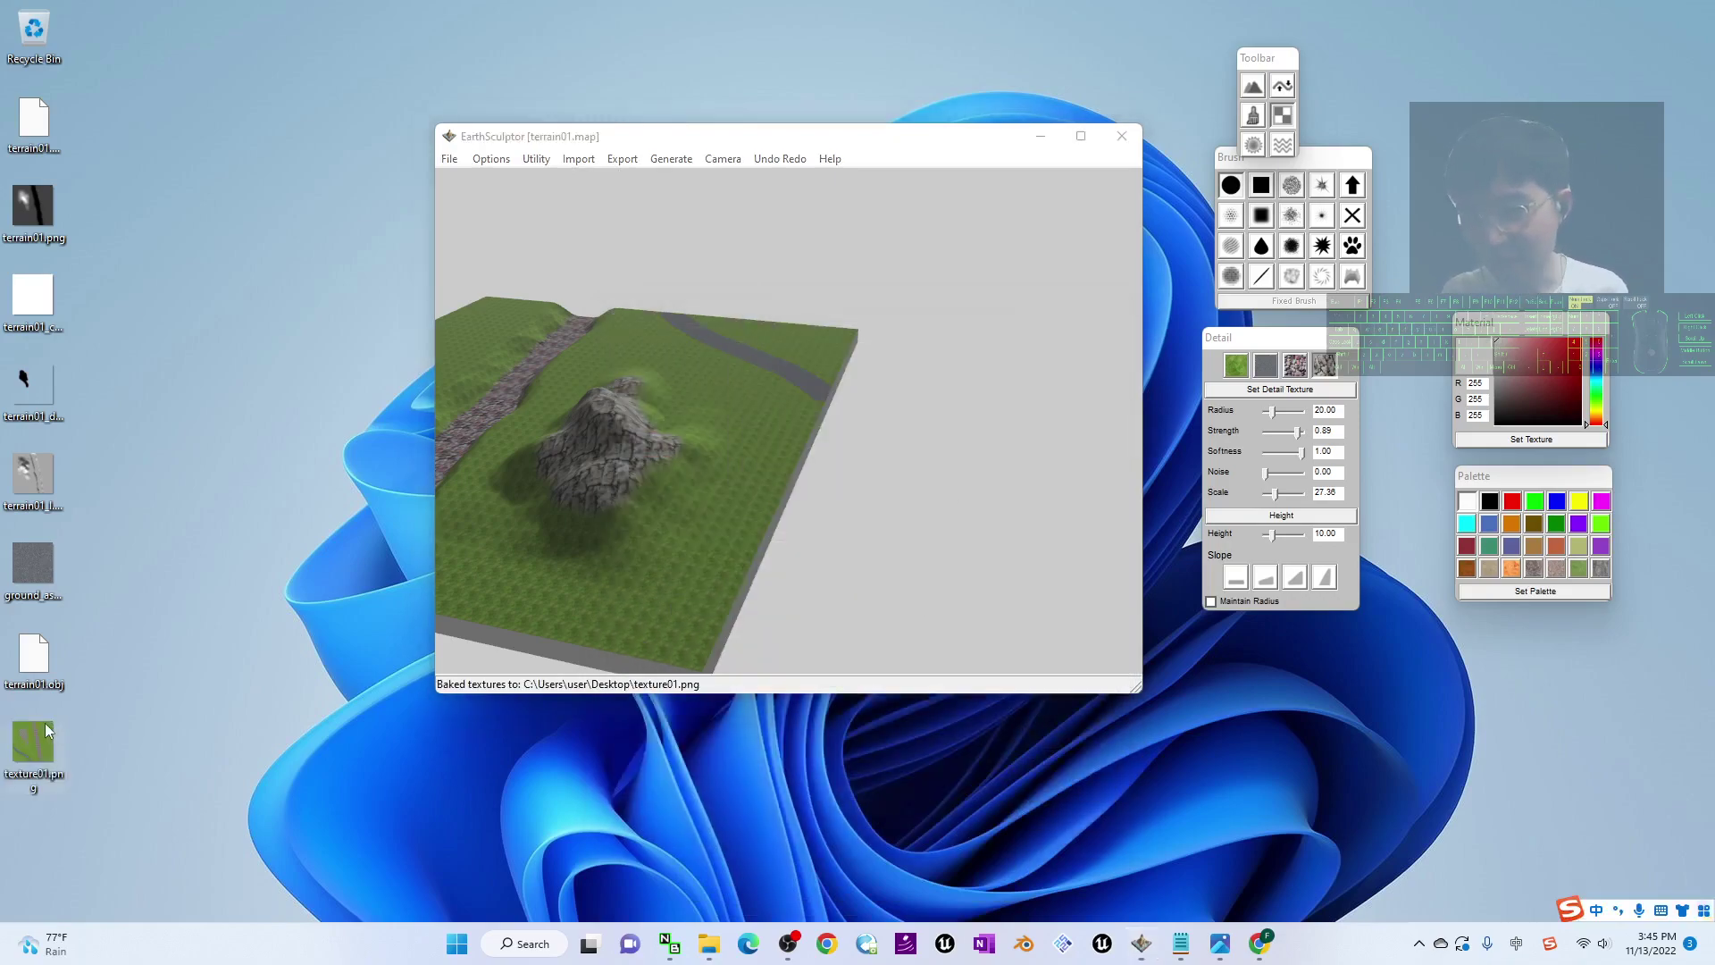
Step: Open texture01.png from the desktop, examine its rock, pebble, road and grass areas up close, and close it
double_click(45, 722)
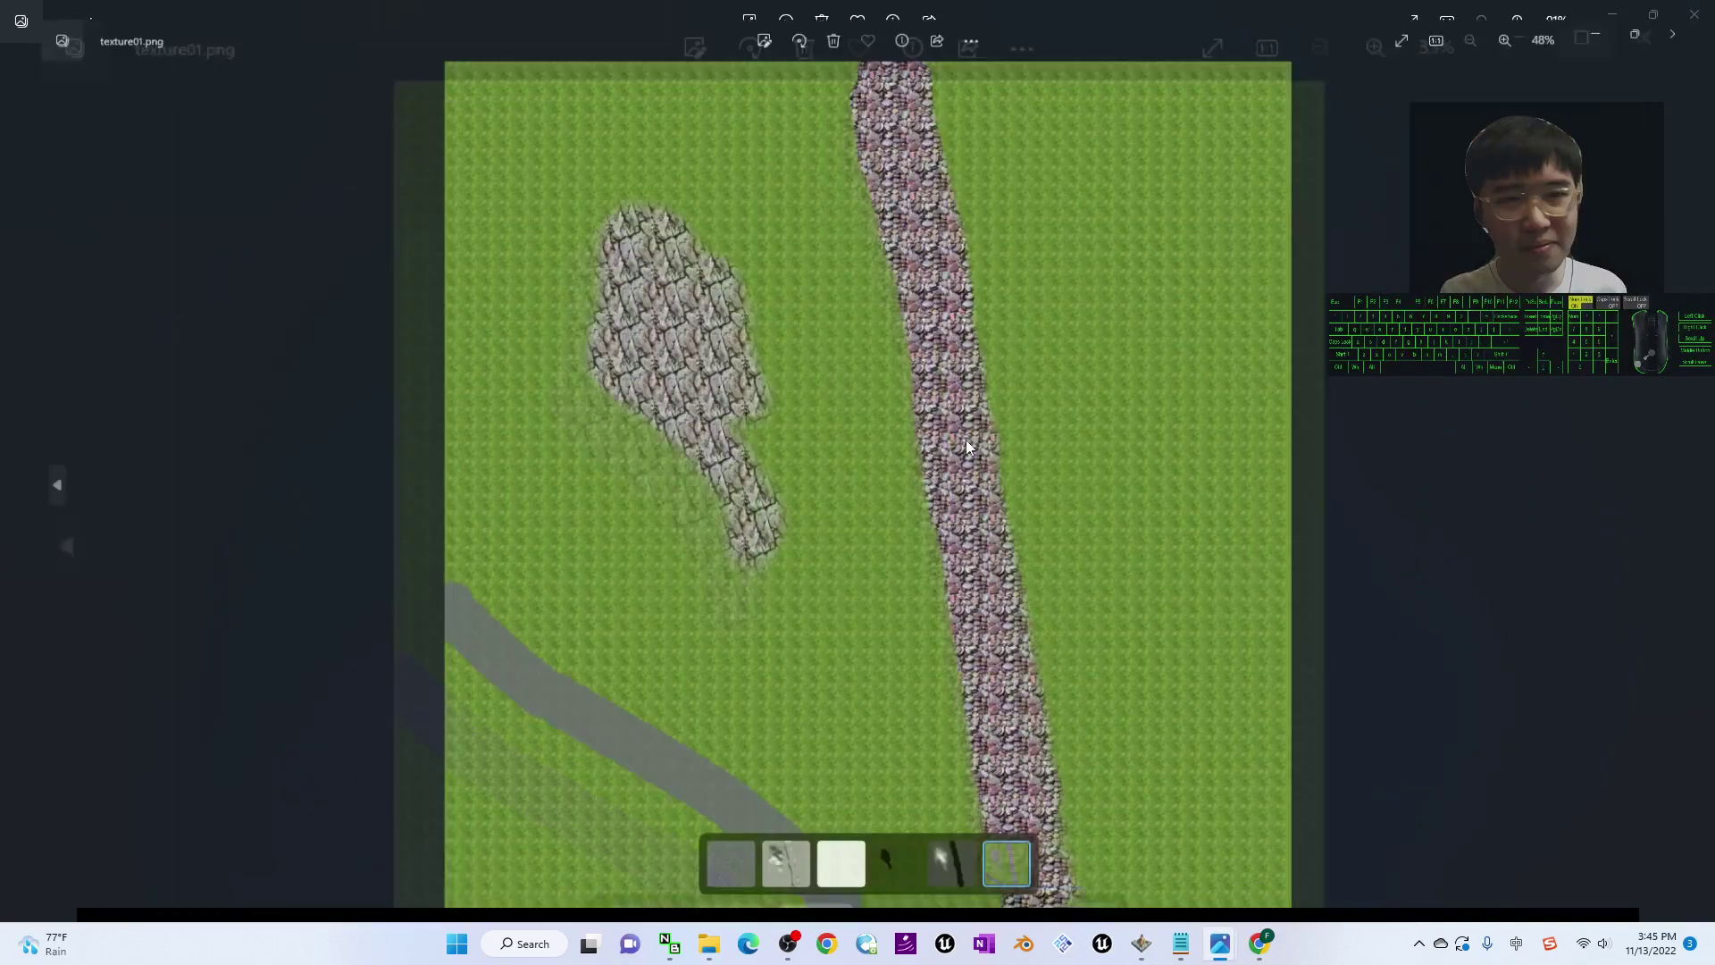
scroll(926, 498, up, 4)
scroll(627, 502, down, 3)
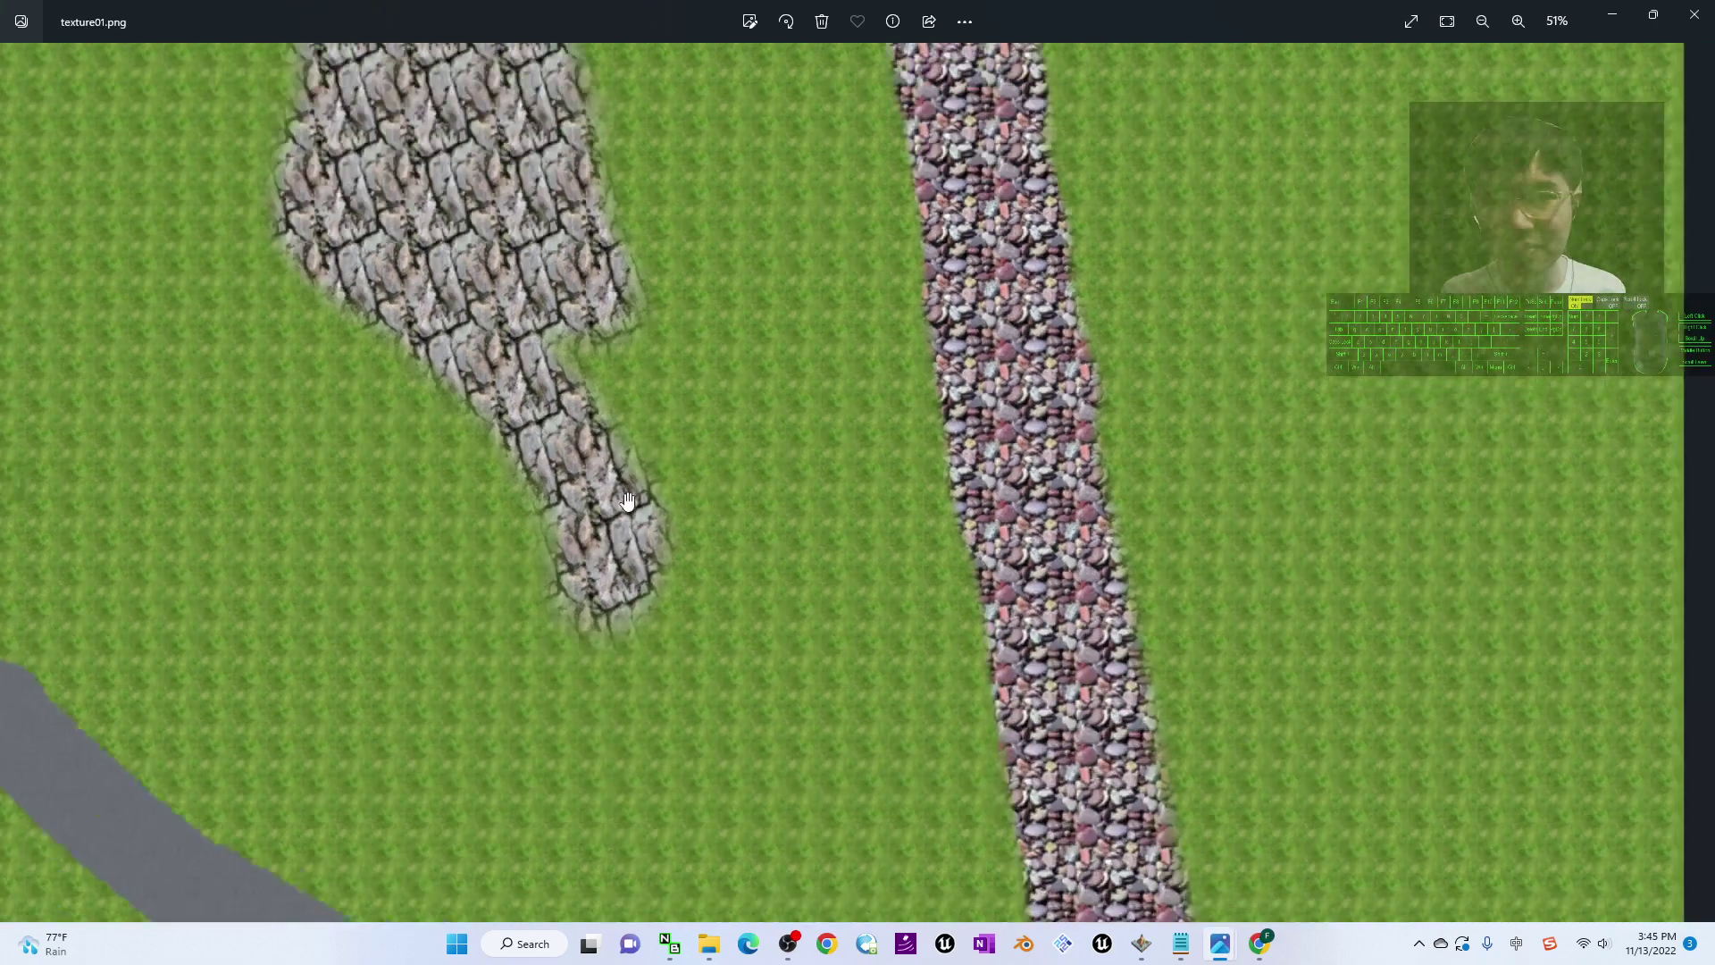
scroll(628, 502, down, 1)
click(1682, 16)
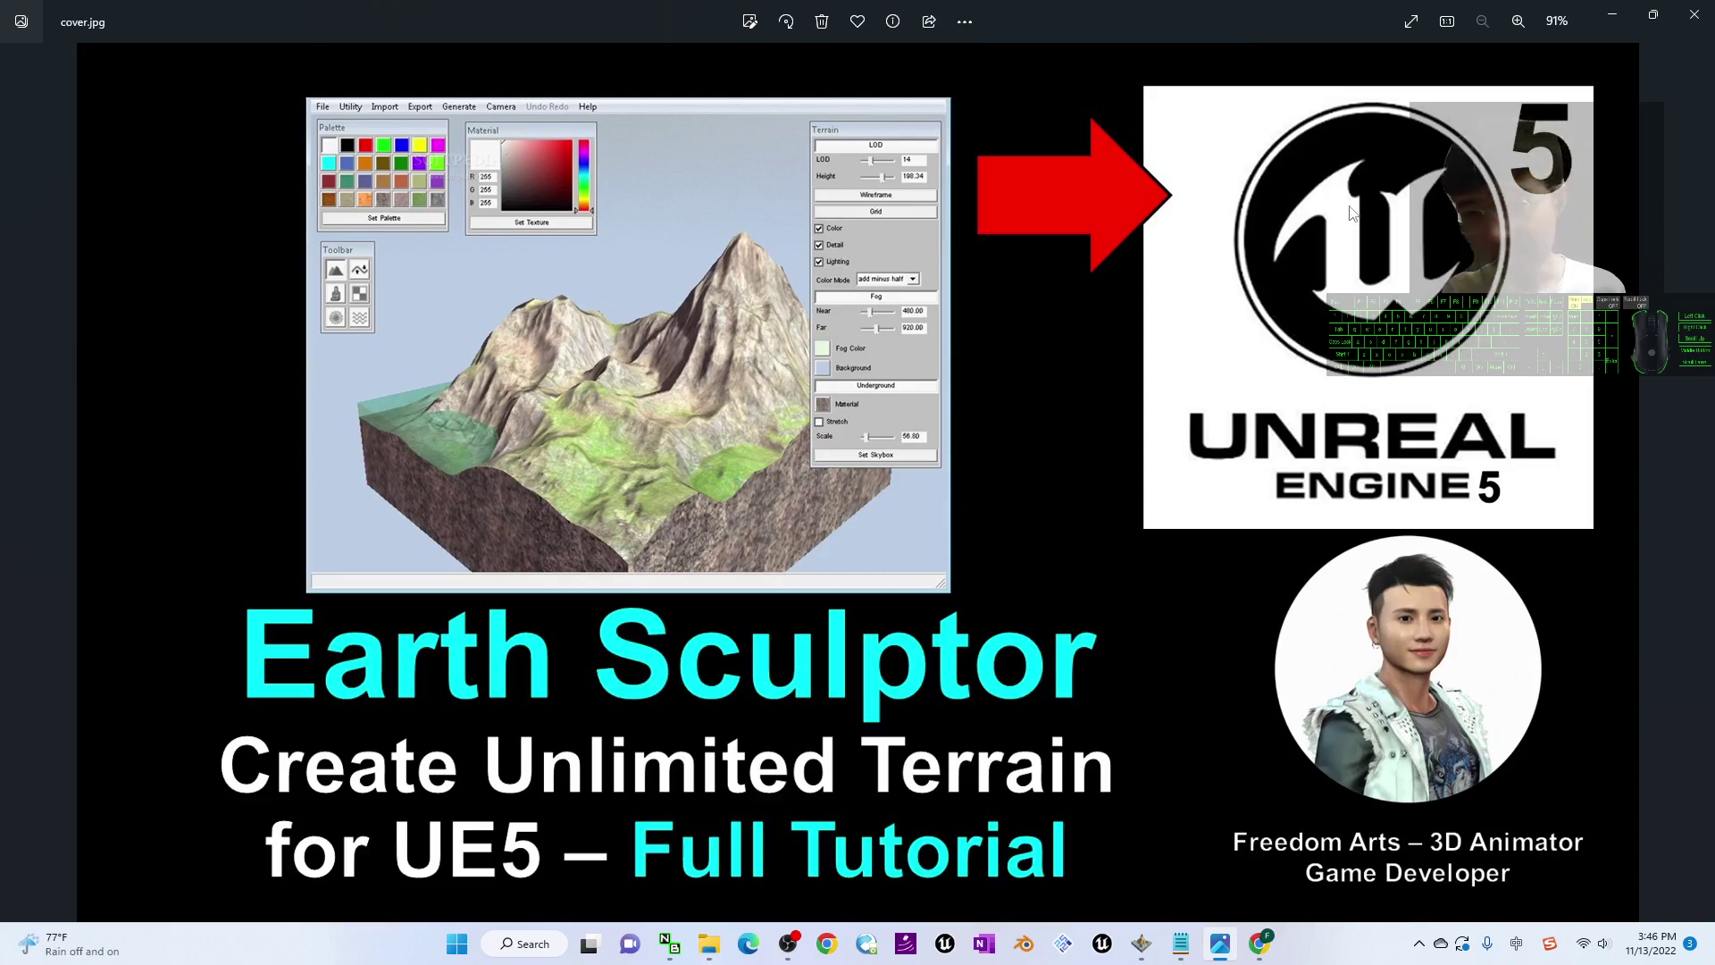
Step: Minimize the cover.jpg image and close EarthSculptor
click(1607, 20)
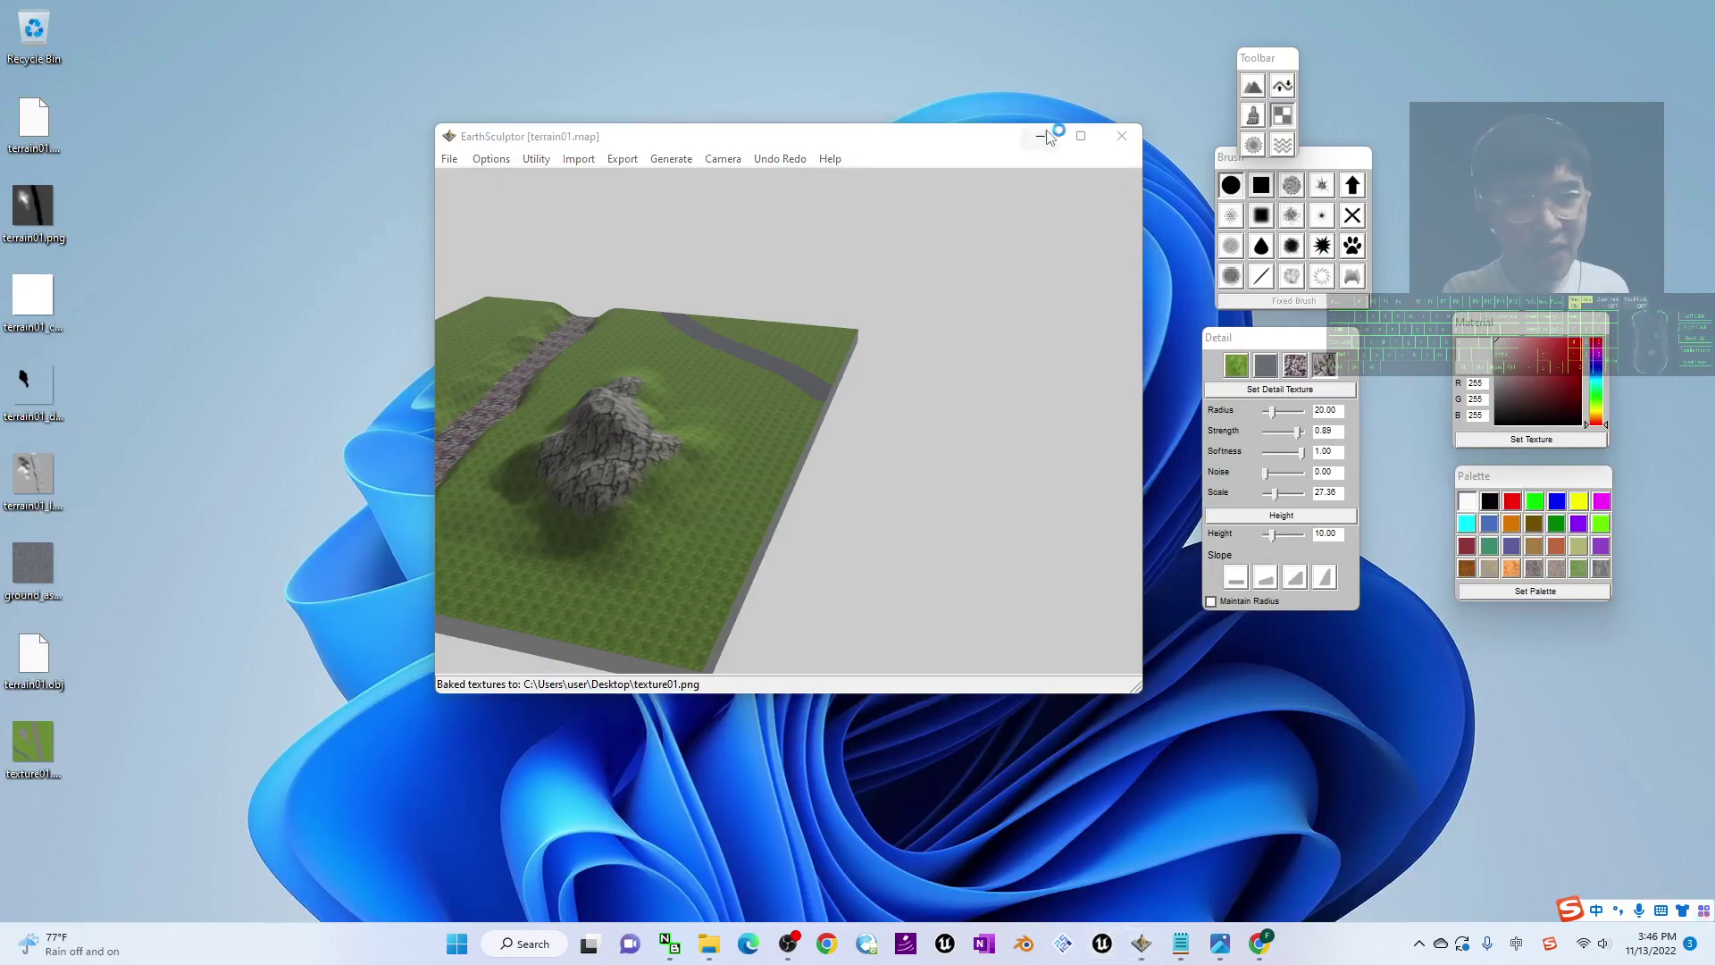
click(1123, 138)
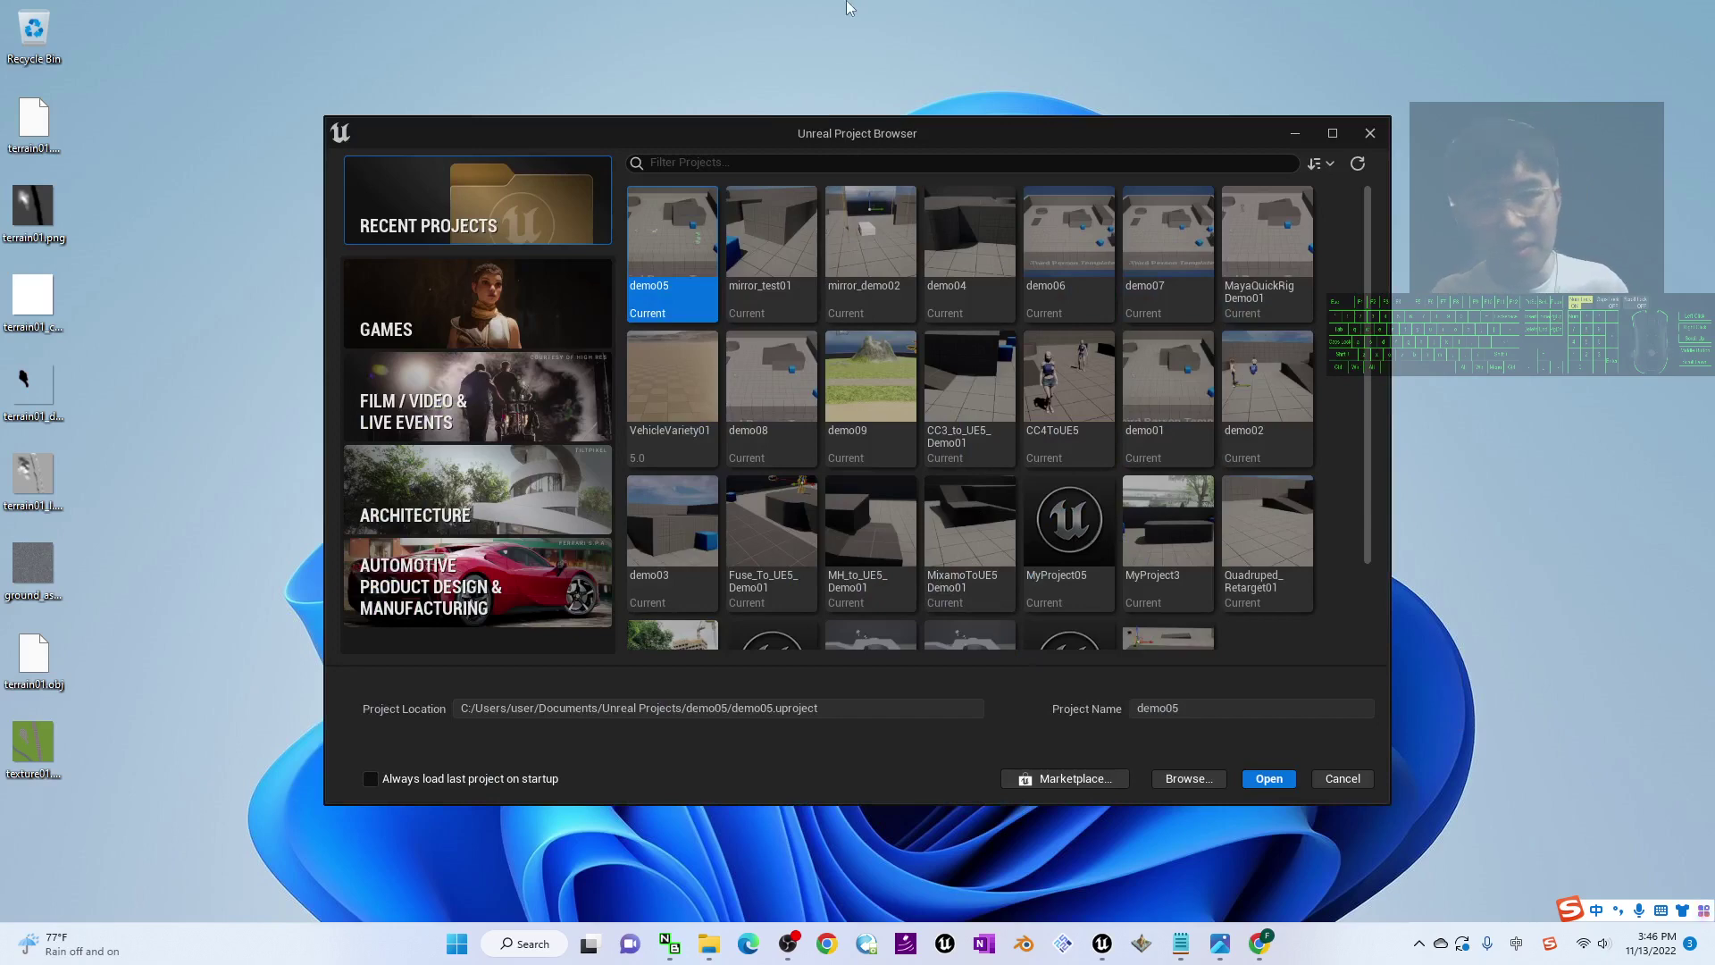
Step: In the Unreal Project Browser, create a Games project named demo10 from the Third Person template
click(513, 330)
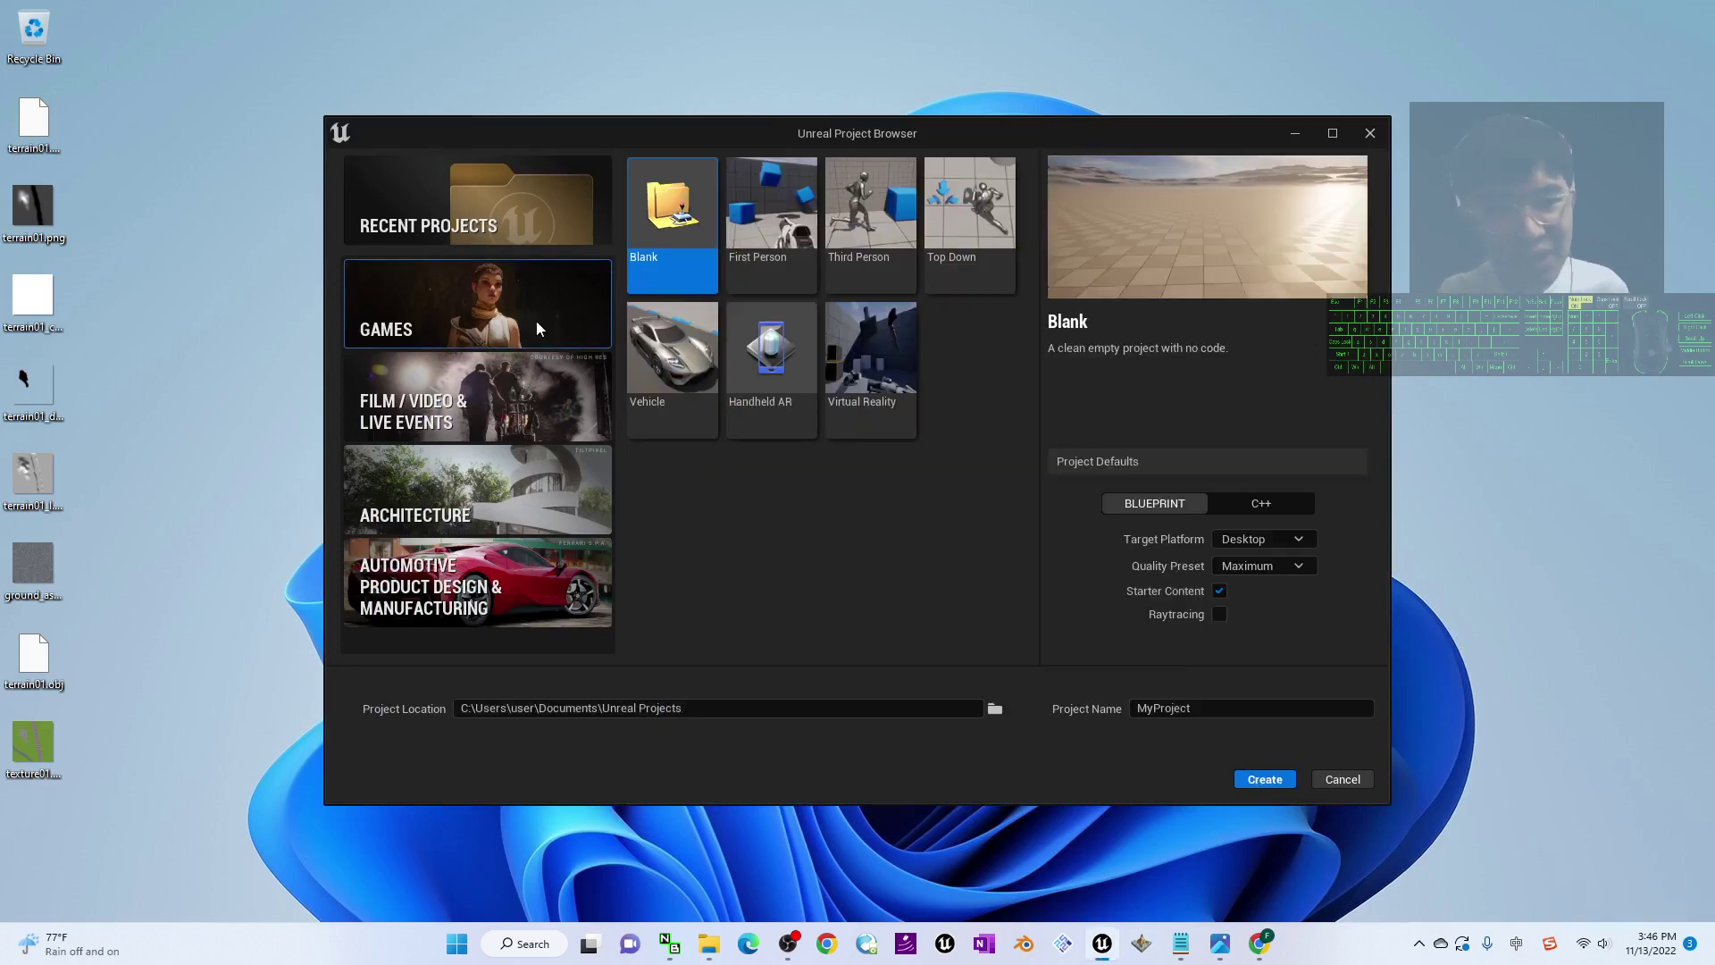
click(881, 219)
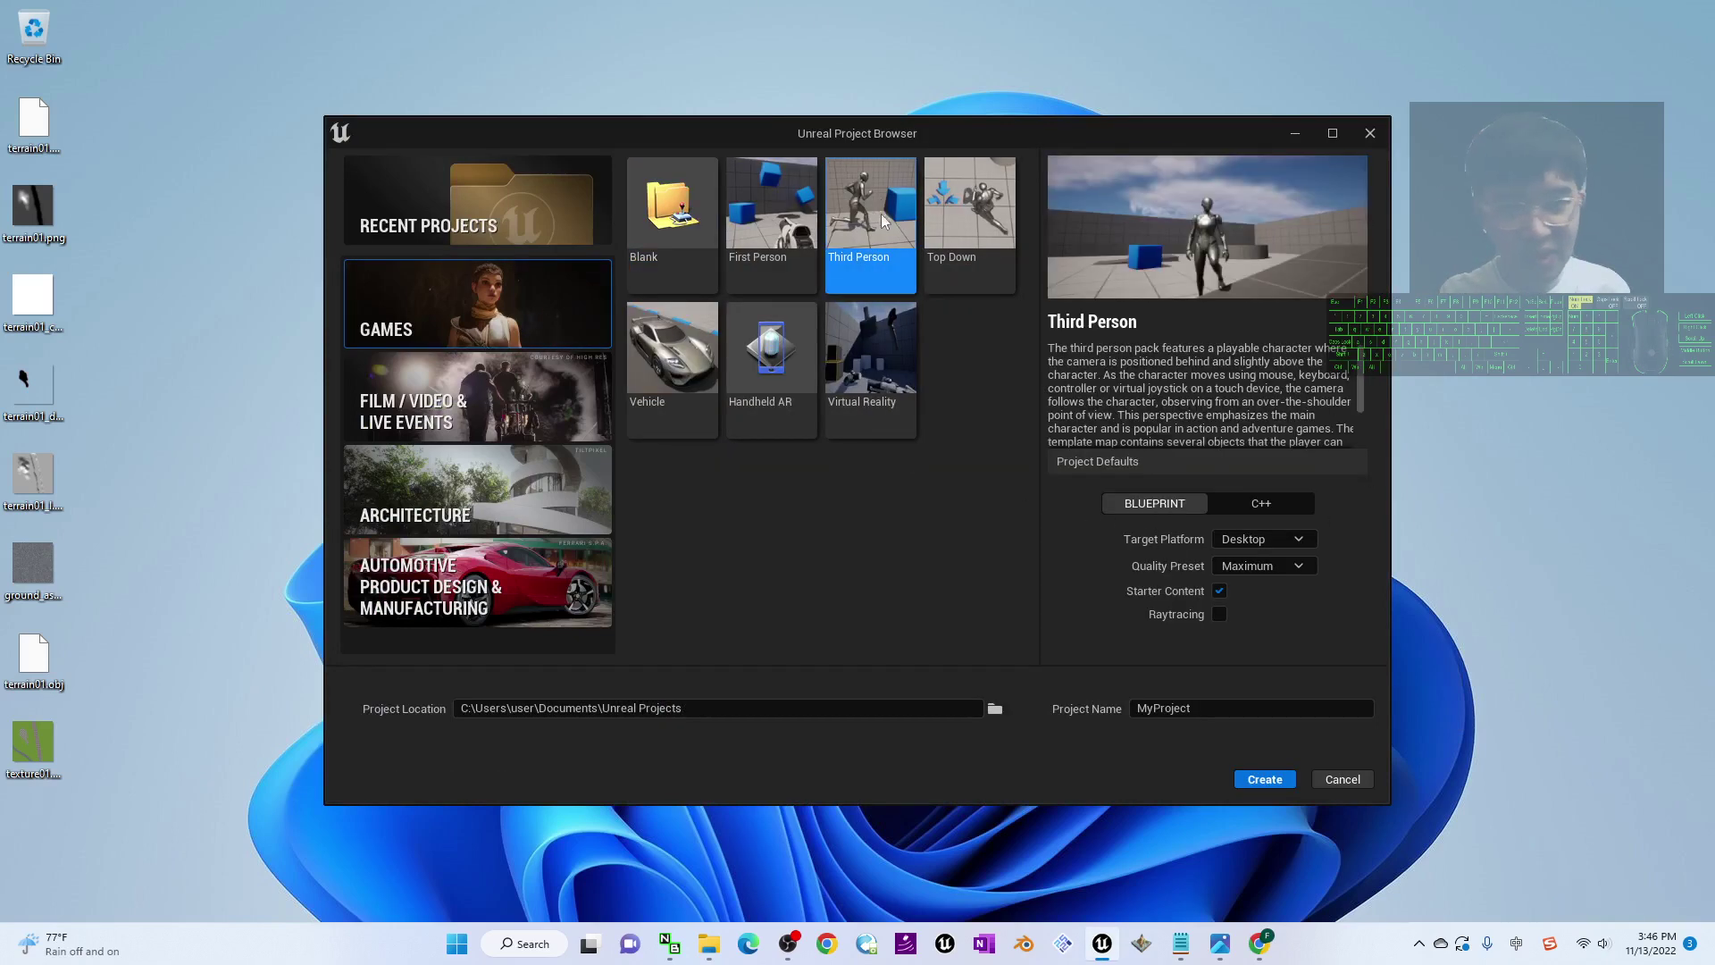
click(1206, 711)
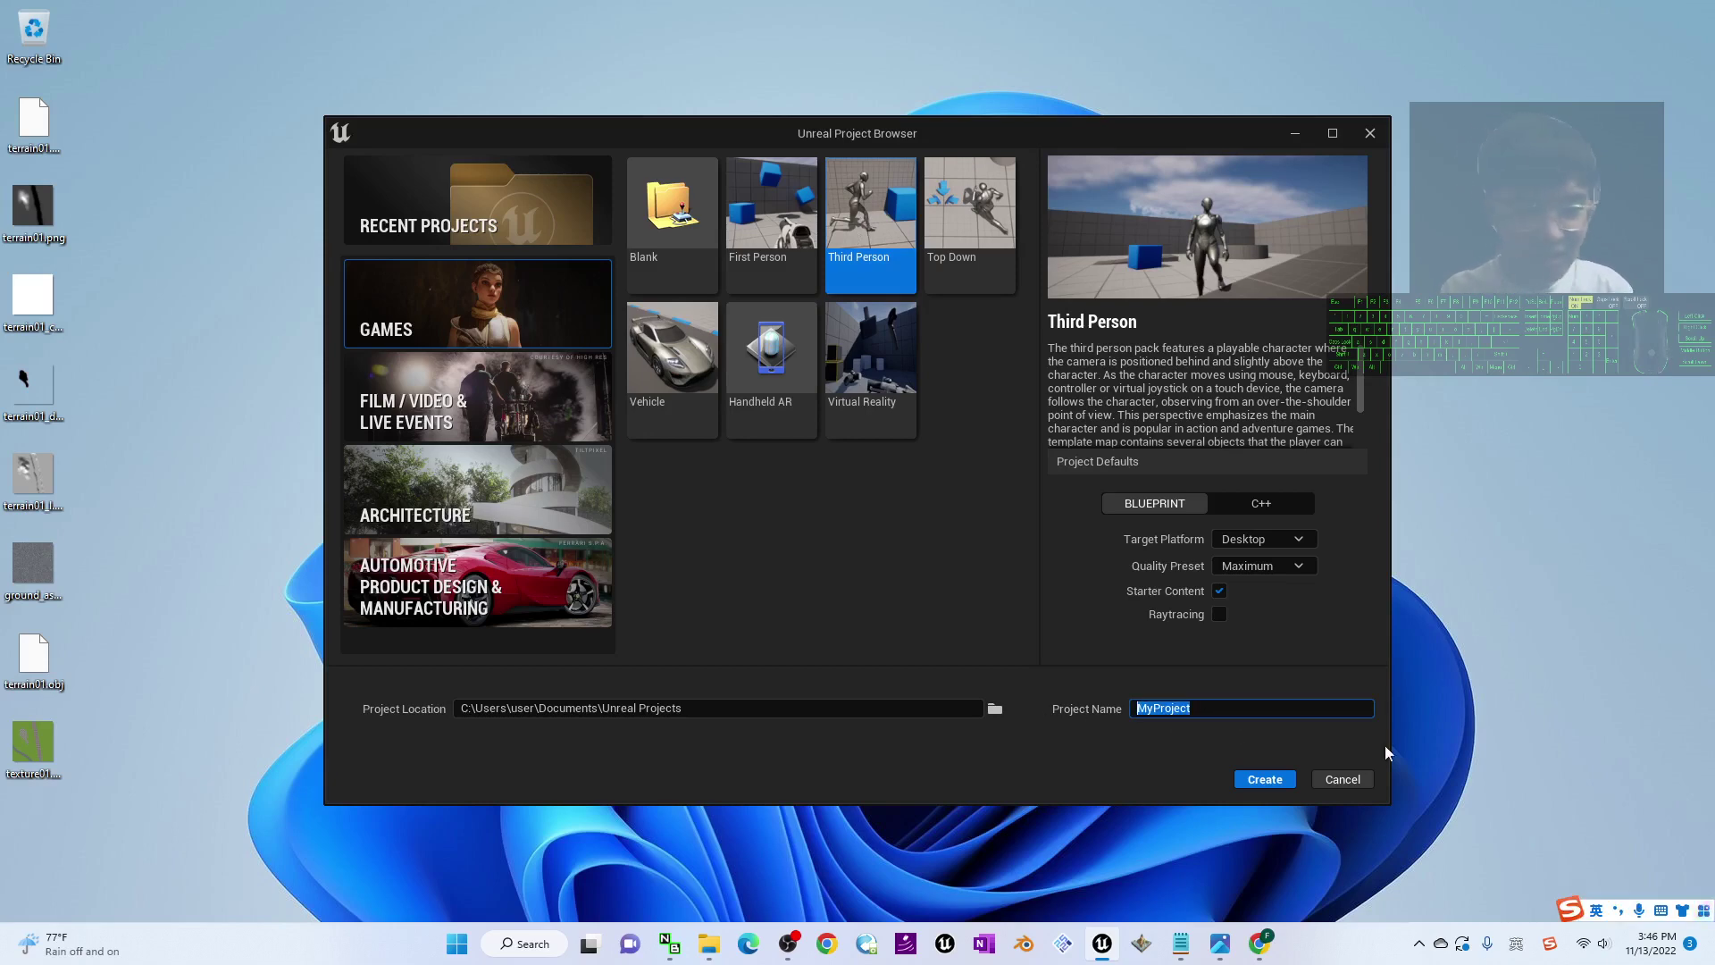
text(demo)
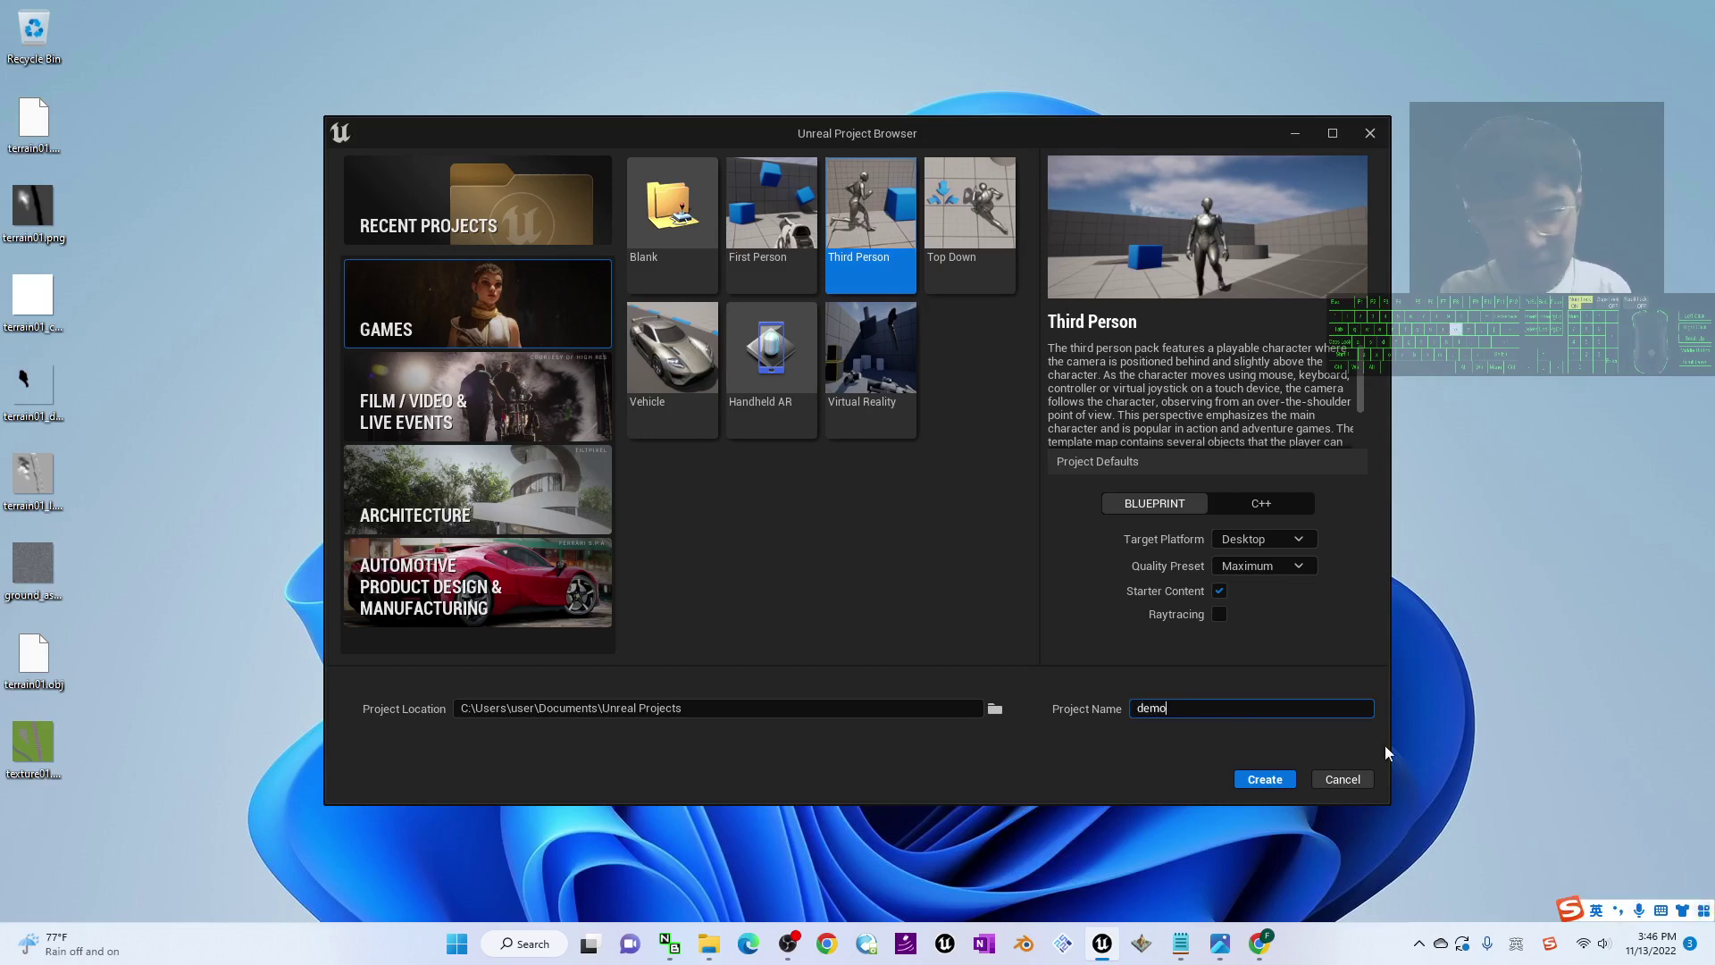
text(10)
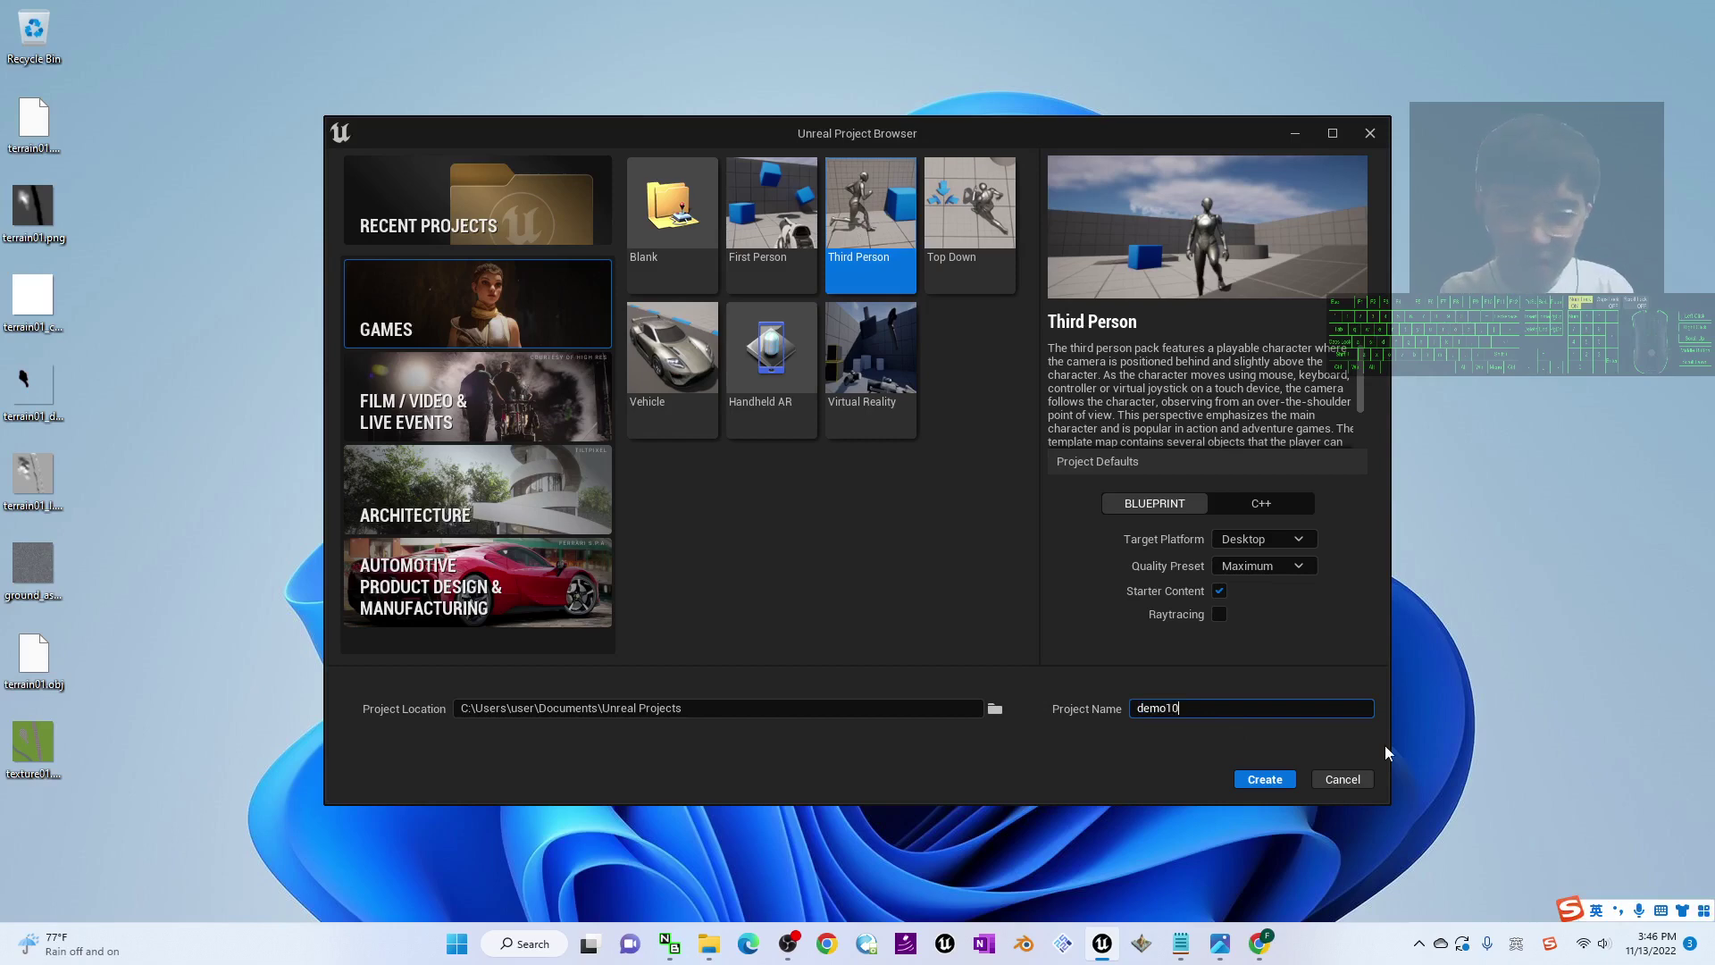
click(1289, 780)
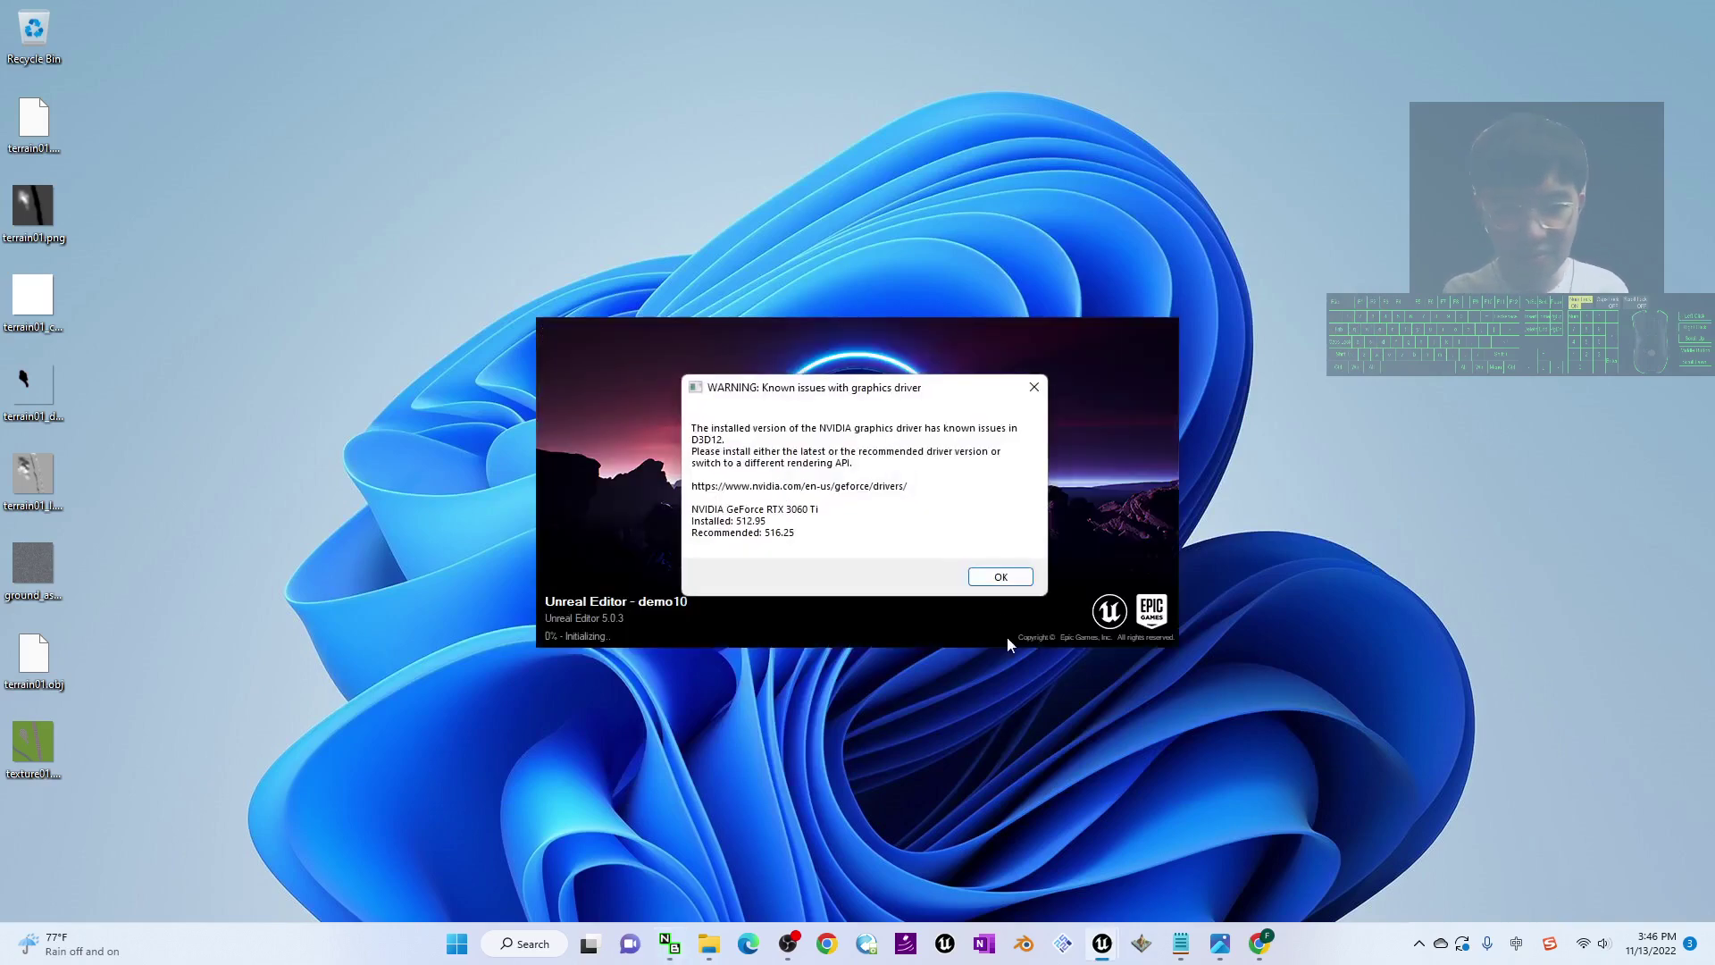
Step: Dismiss the graphics driver warning and close the browser window showing the road texture search
click(993, 580)
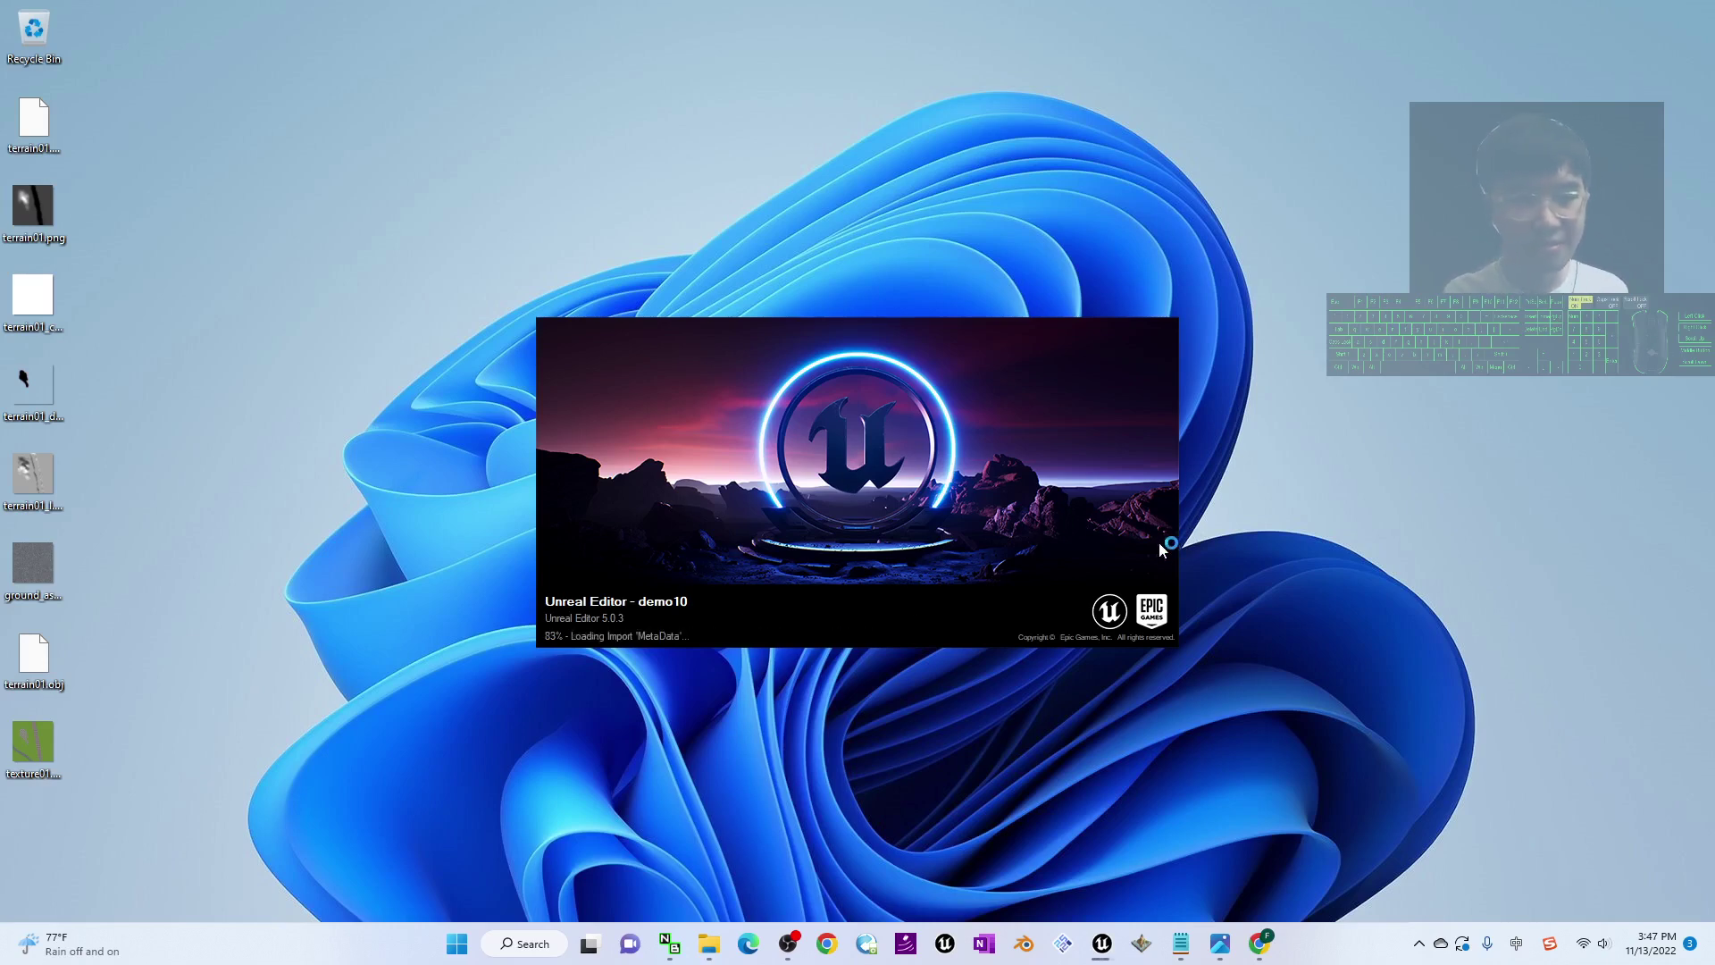
click(1259, 941)
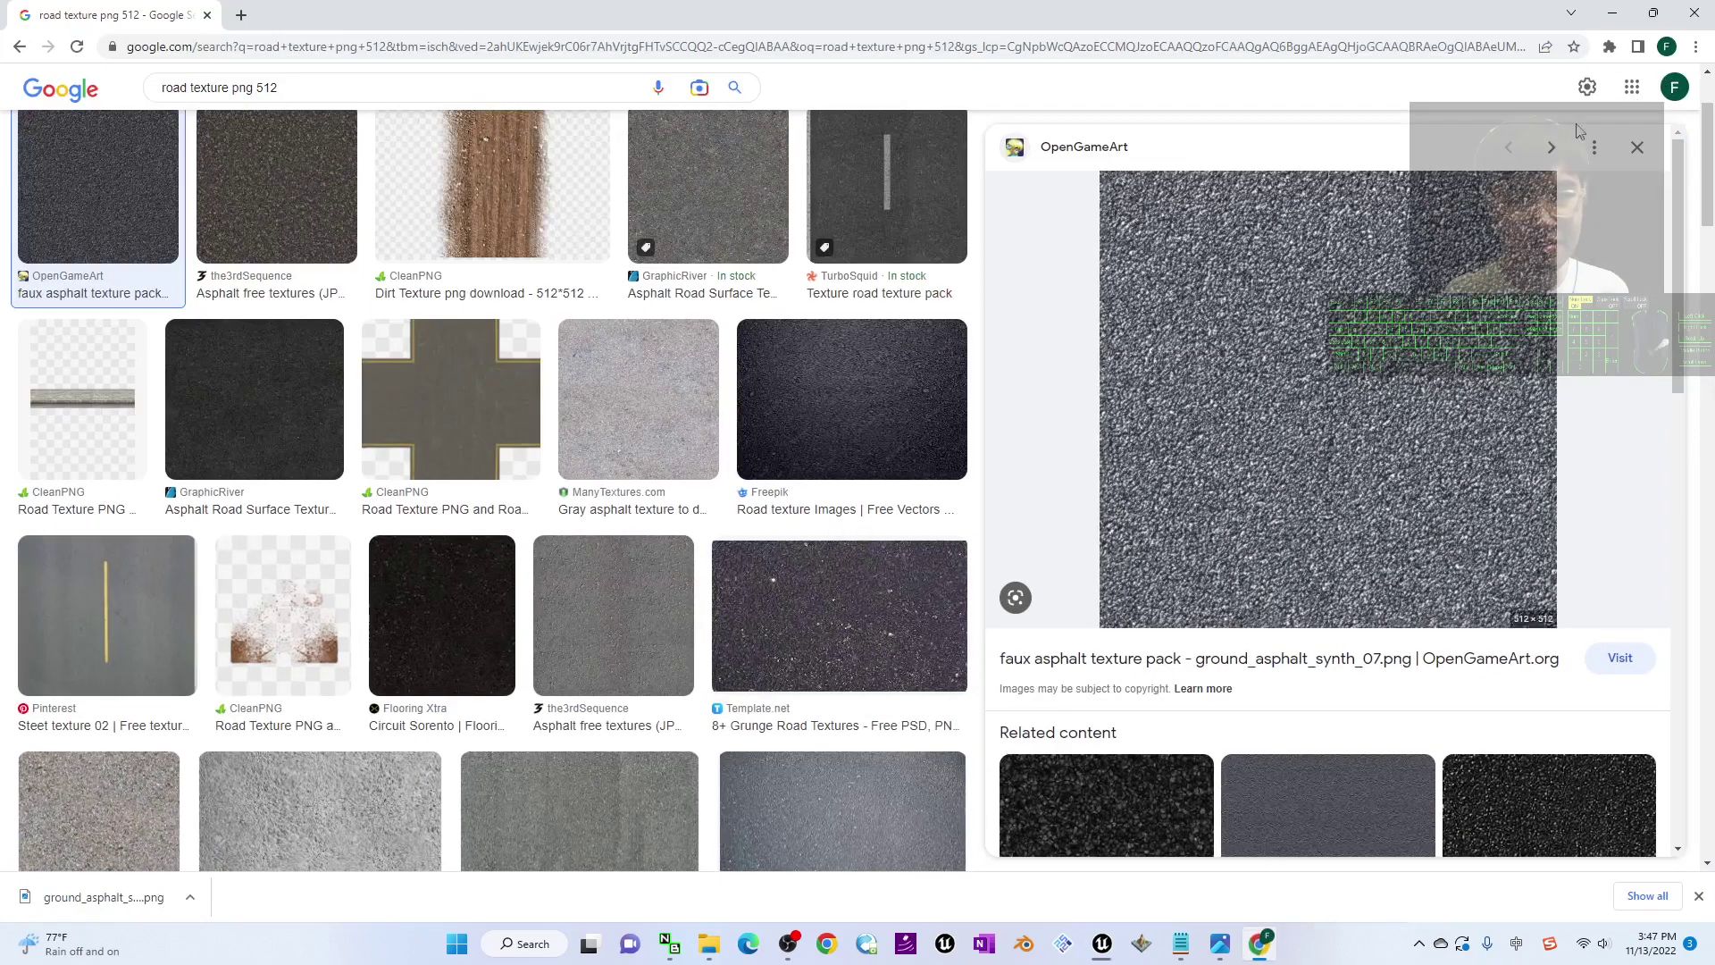
click(1695, 13)
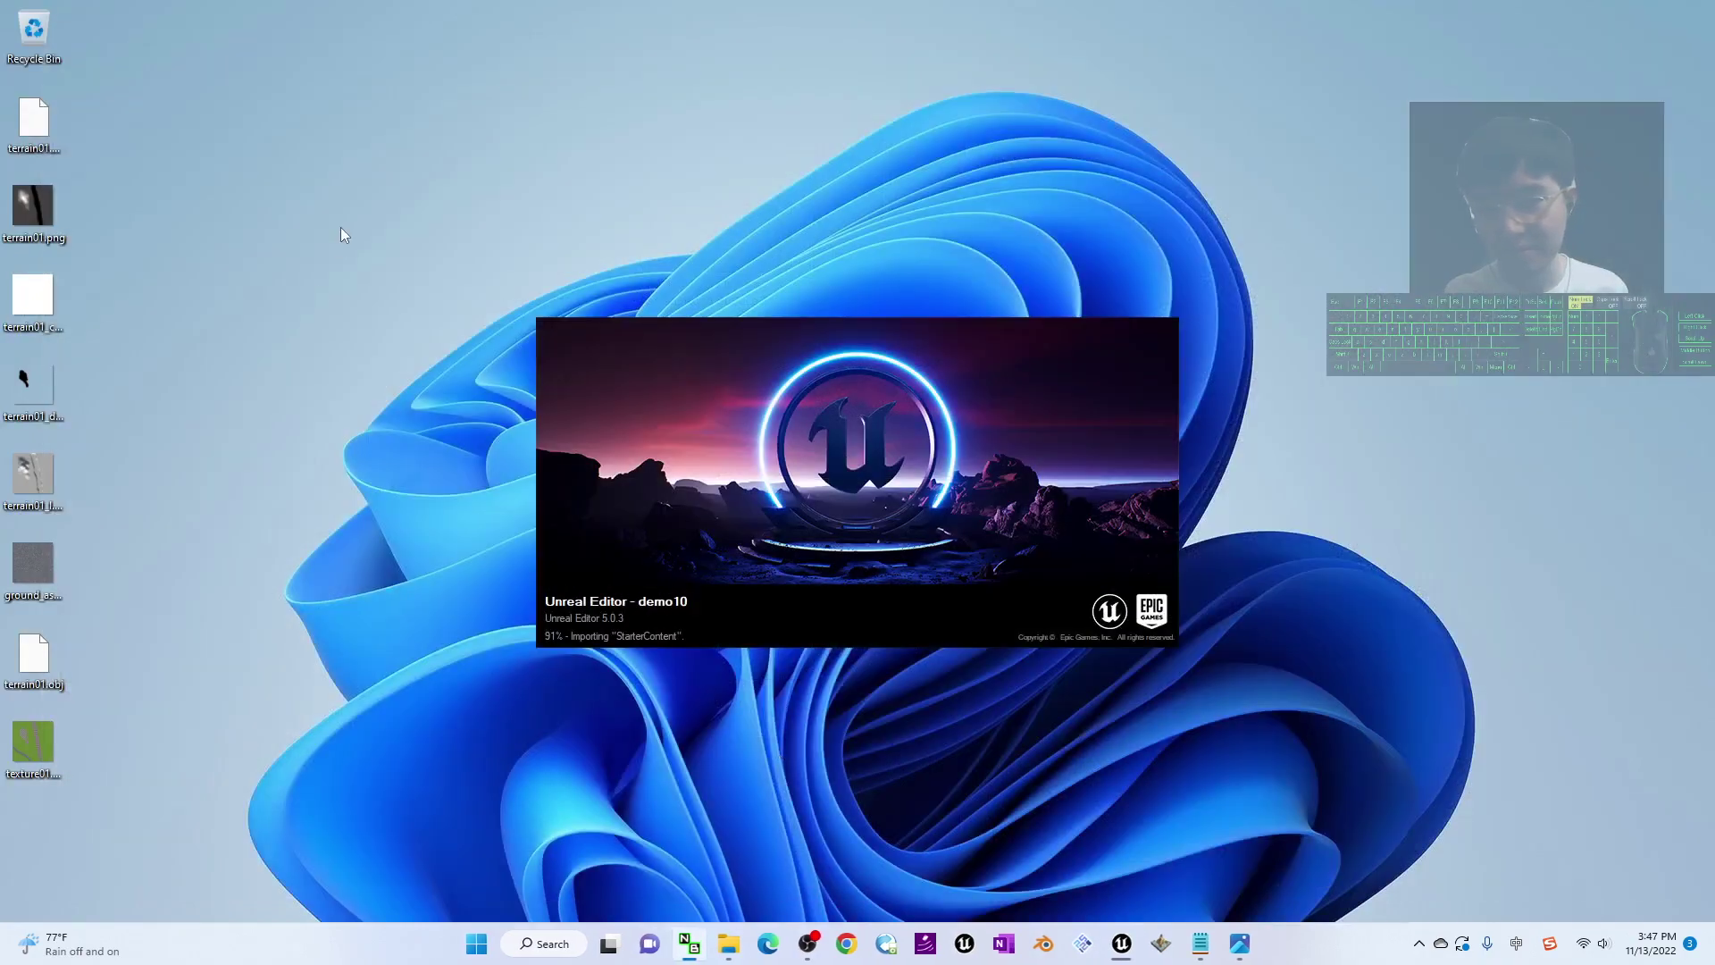
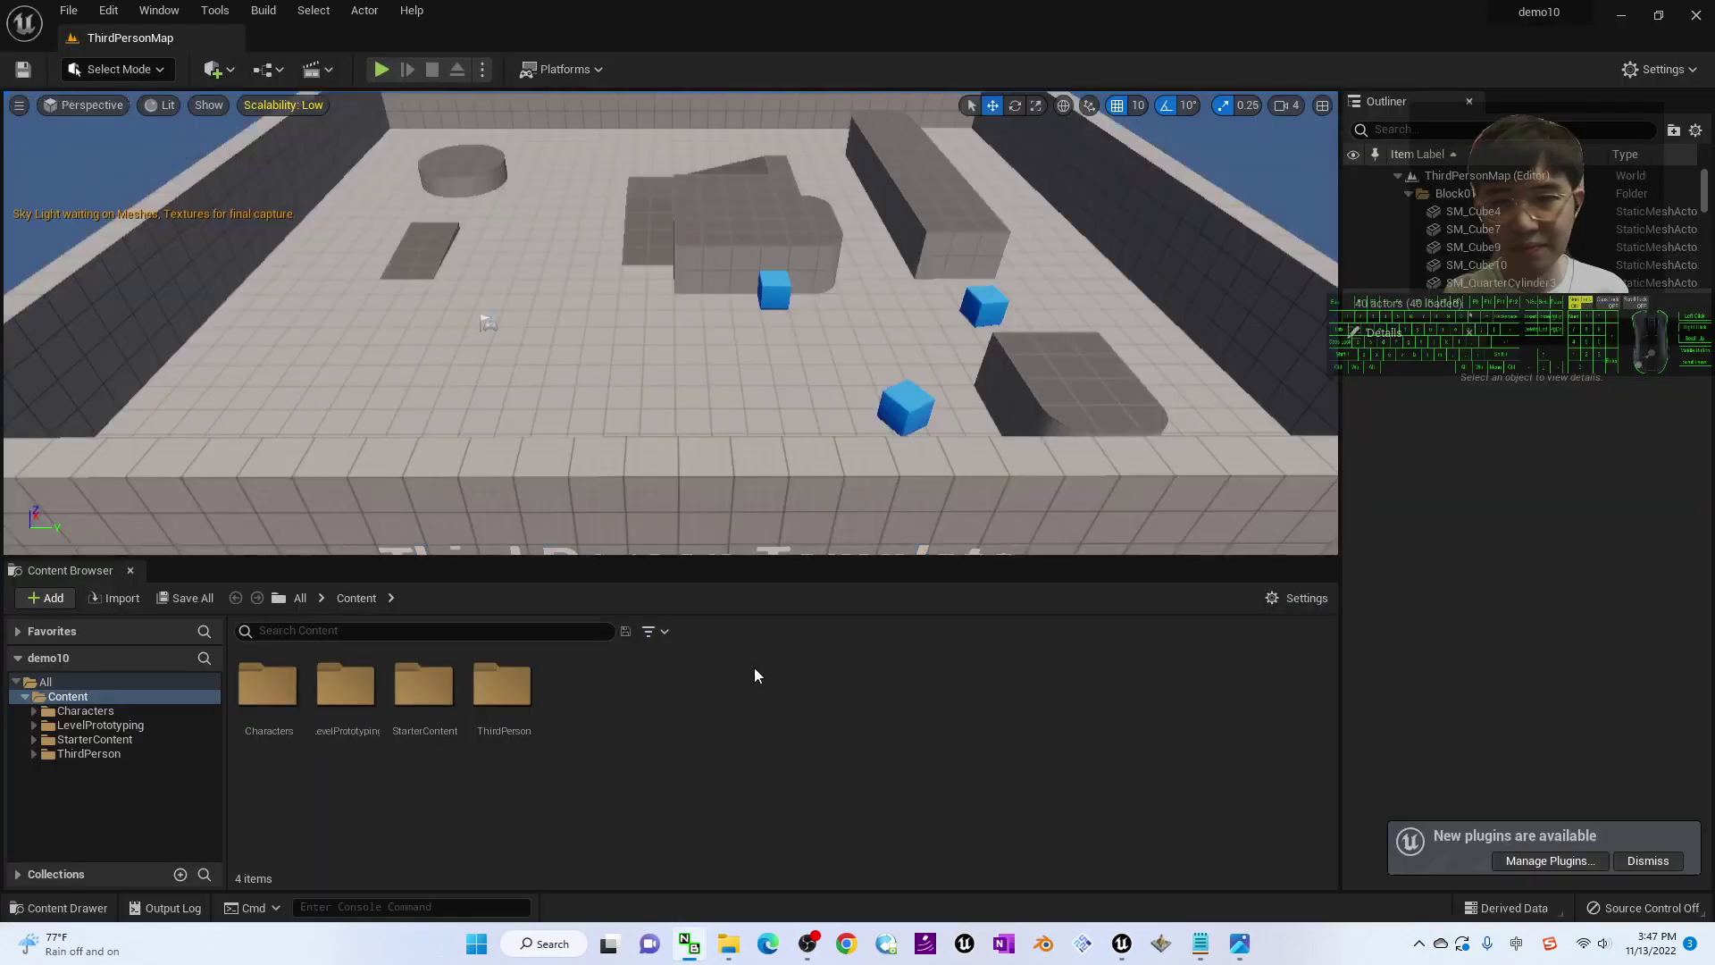
Step: Play-test the Third Person map by running and jumping the character around the blocks, and end the play session
click(381, 69)
key(a)
key(space)
key(space)
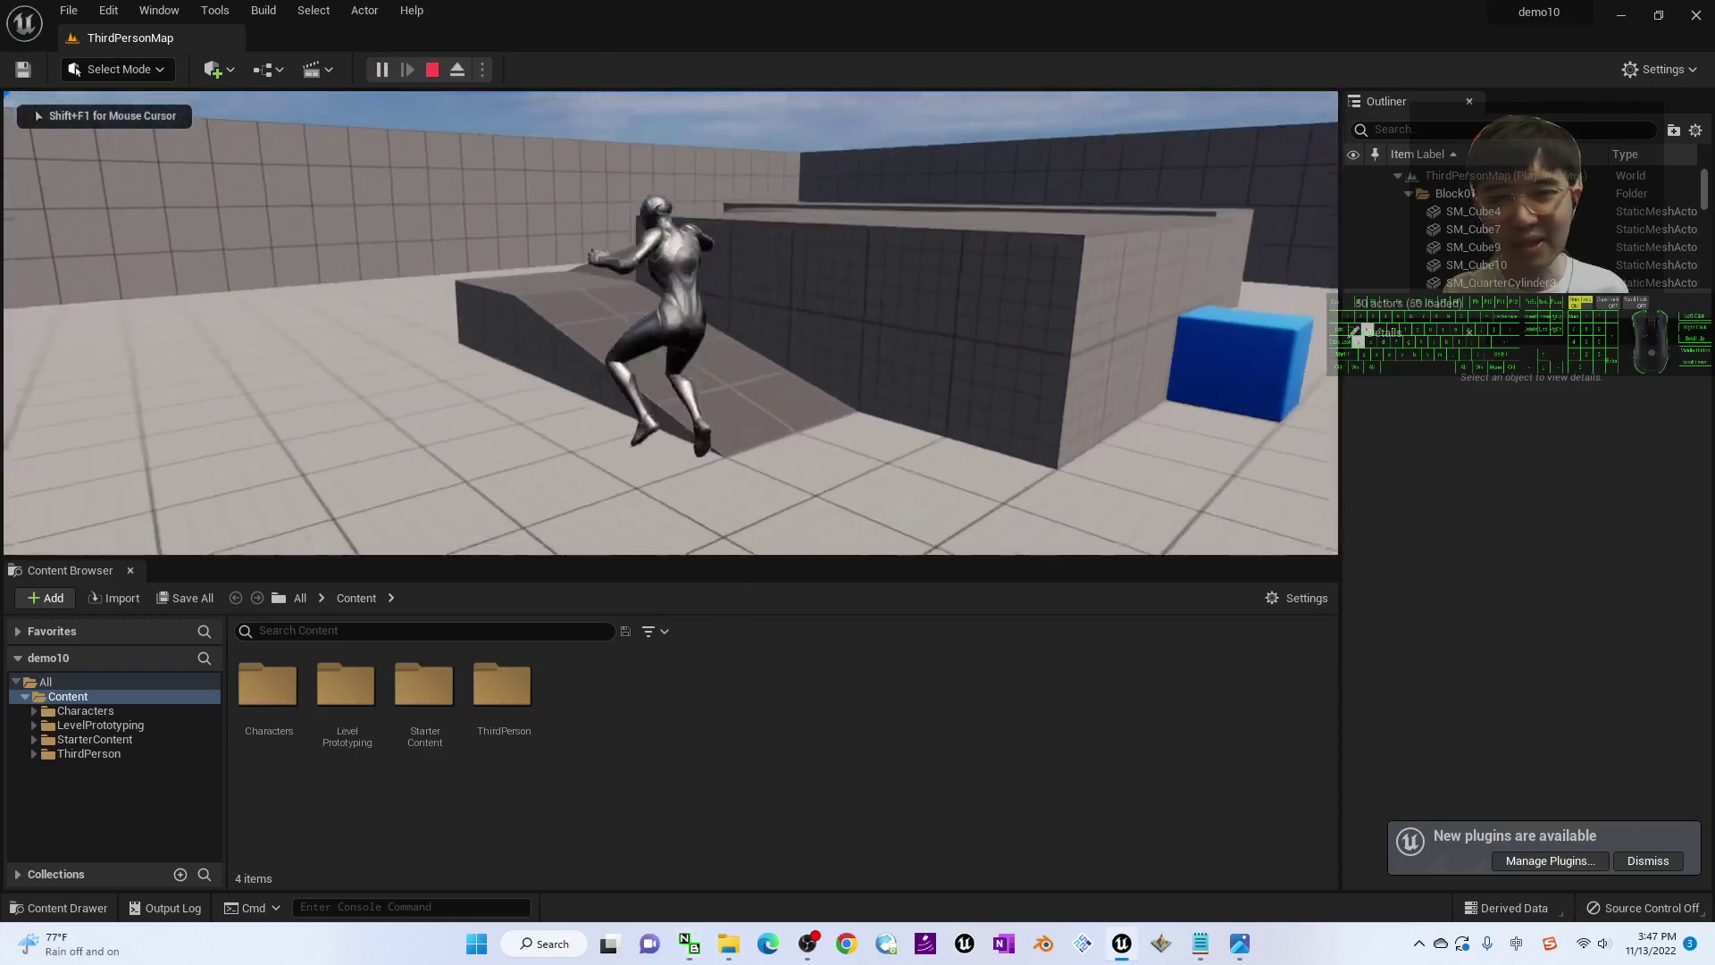
key(d)
key(s)
key(space)
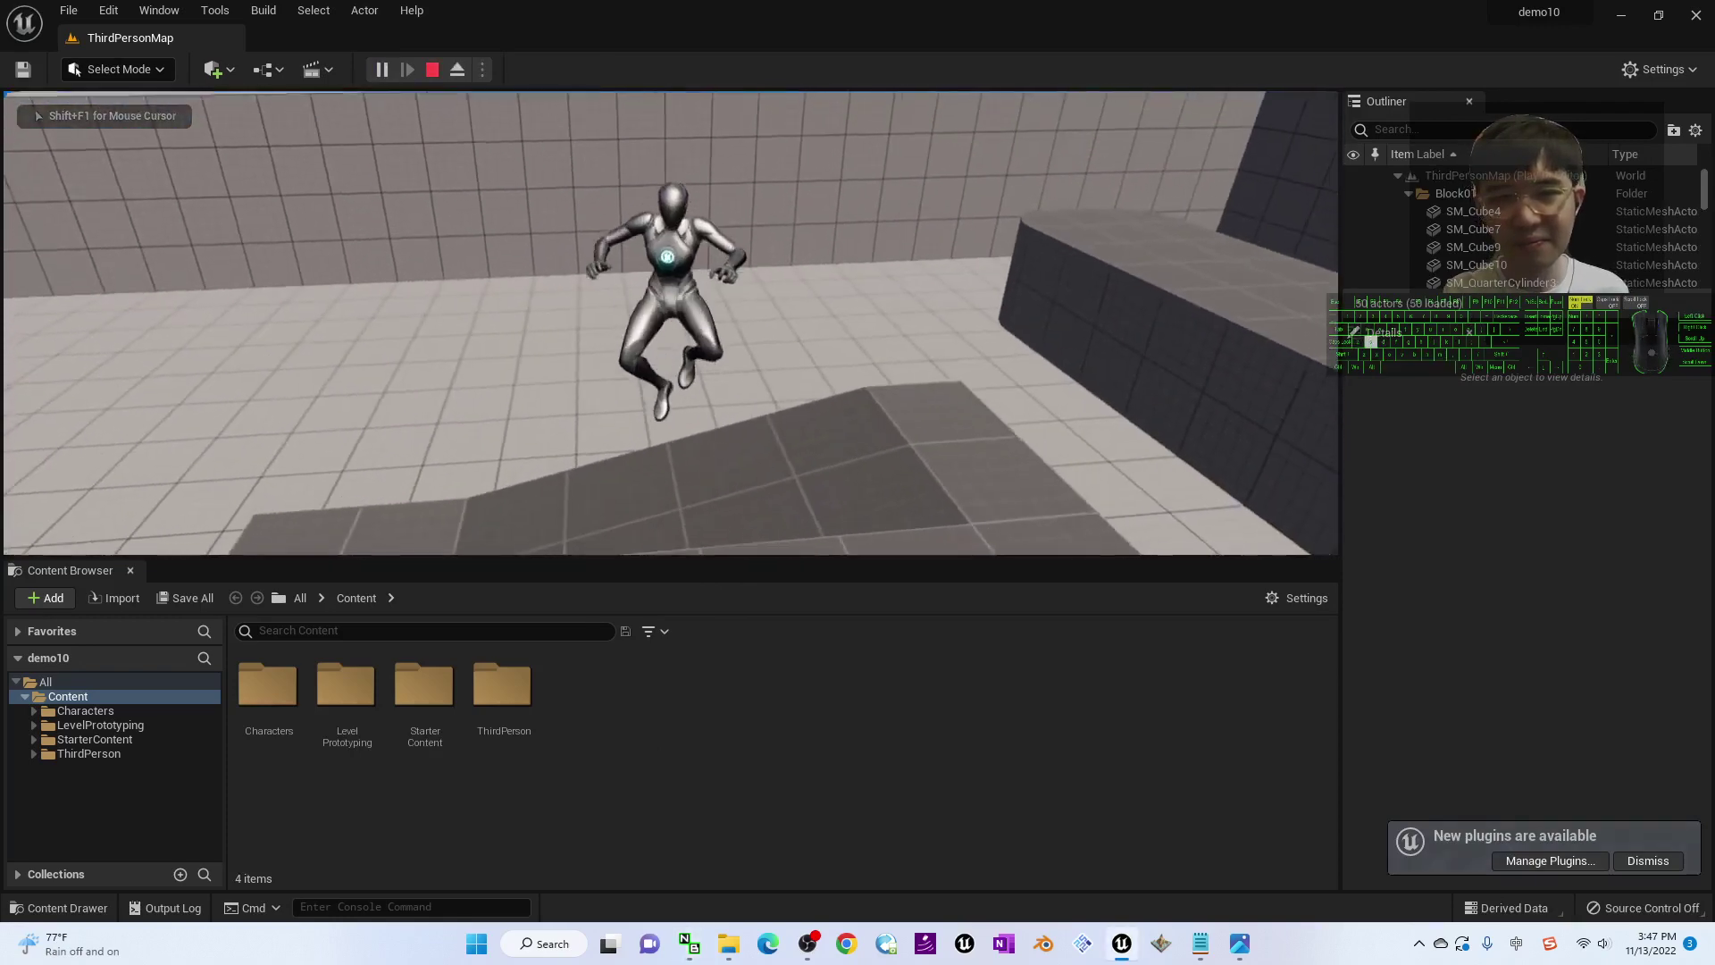
key(w)
key(space)
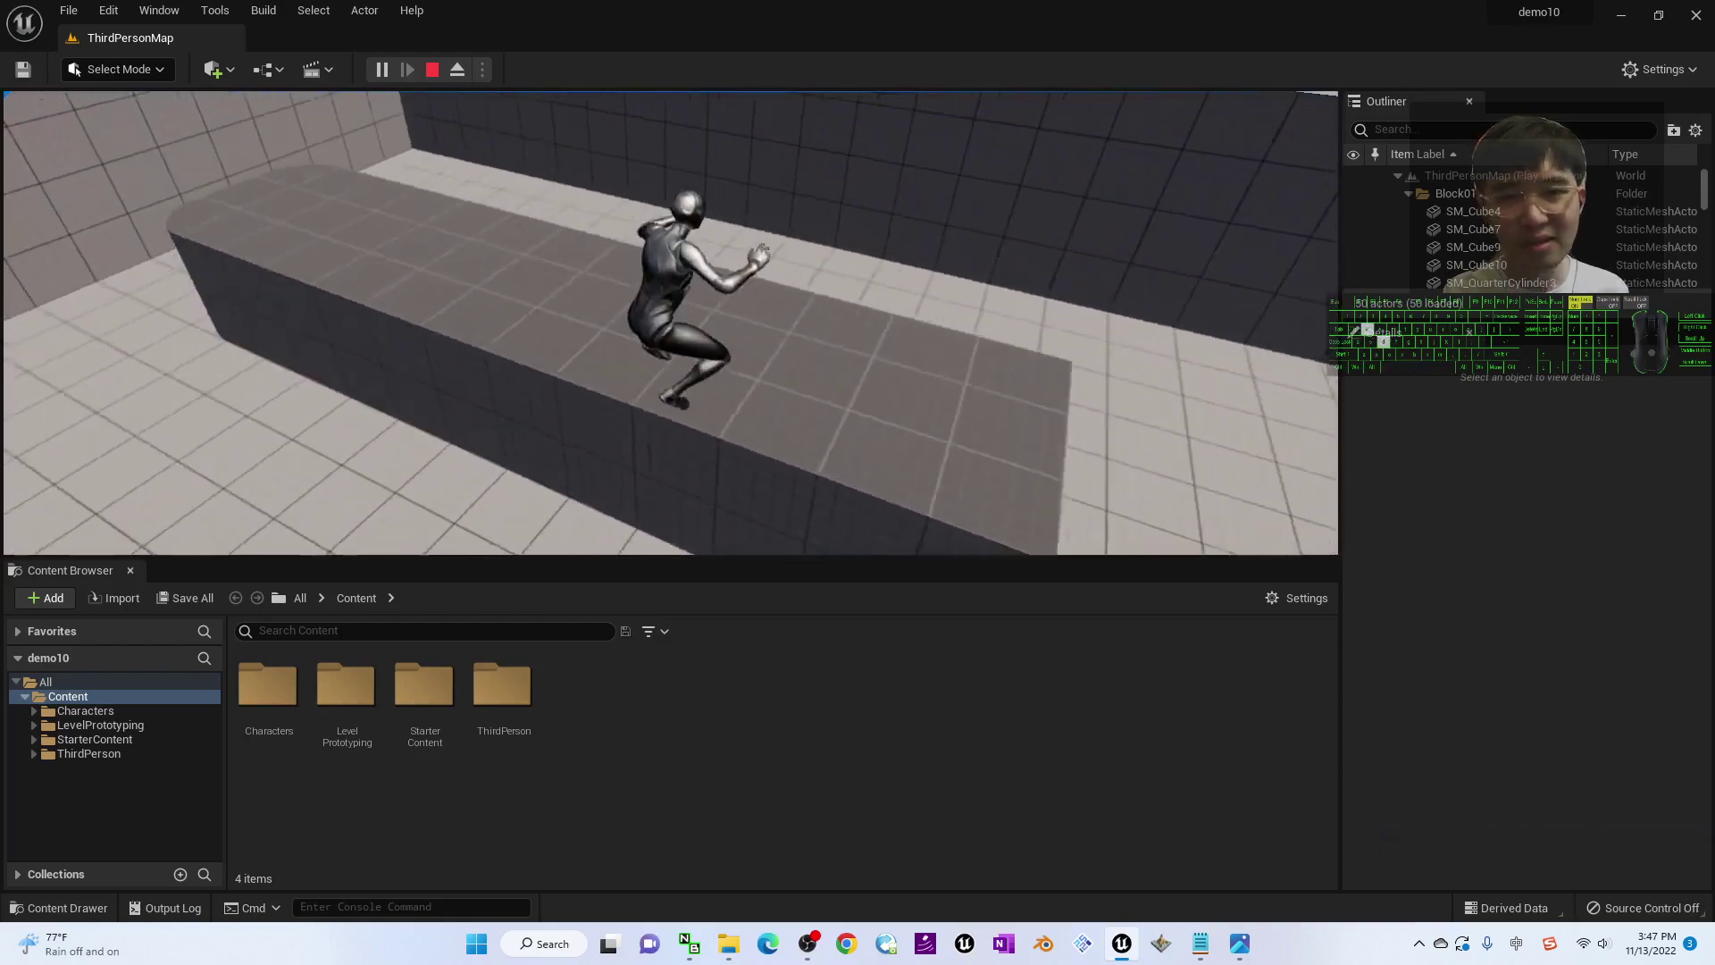
key(a)
key(w)
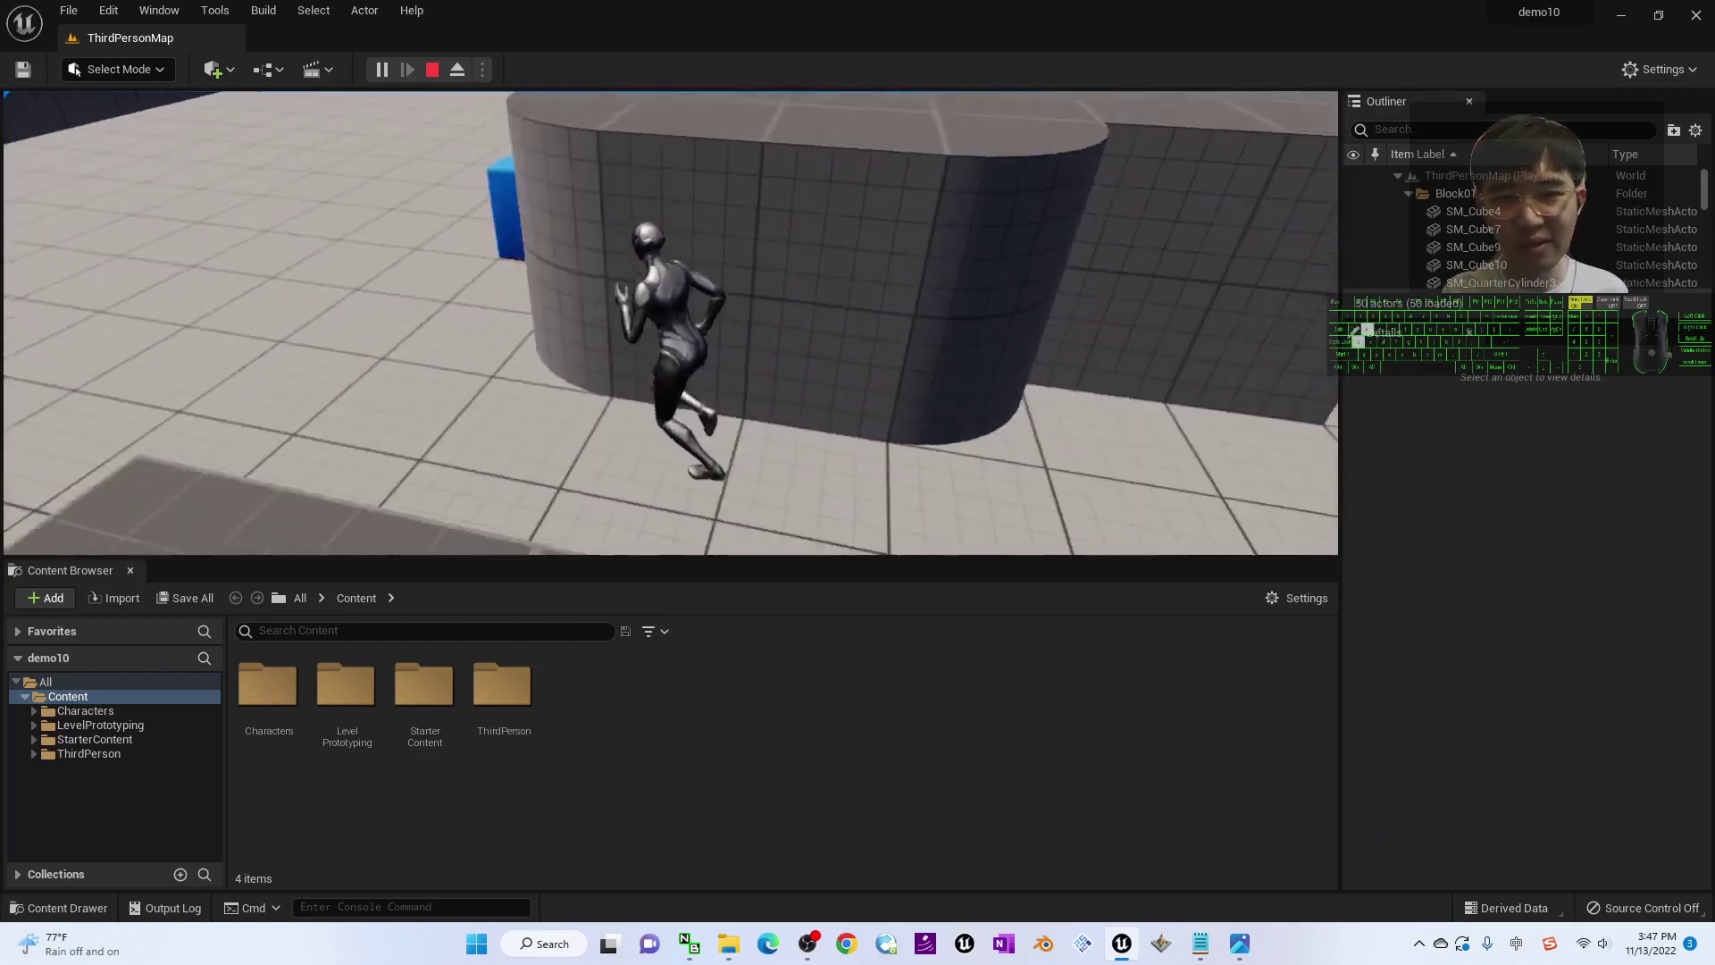
key(Escape)
Step: Locate and select the player start actor on the level floor
scroll(685, 329, down, 8)
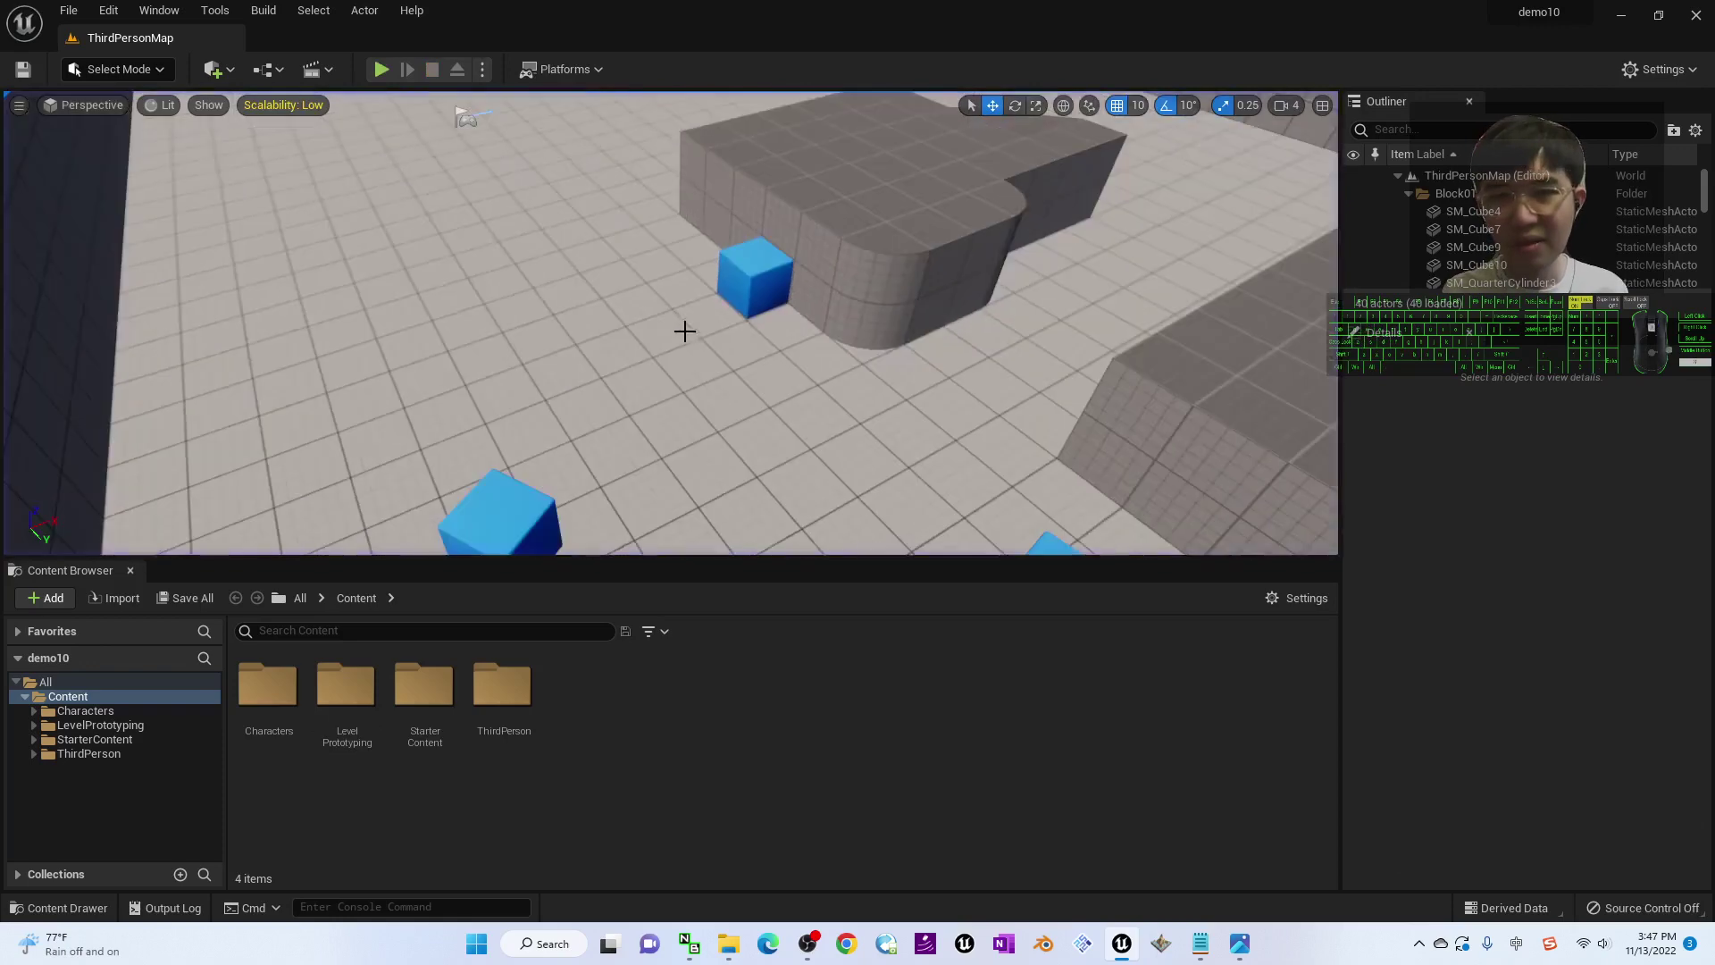
scroll(647, 309, up, 3)
right_drag(657, 311, 731, 310)
key(w)
click(472, 395)
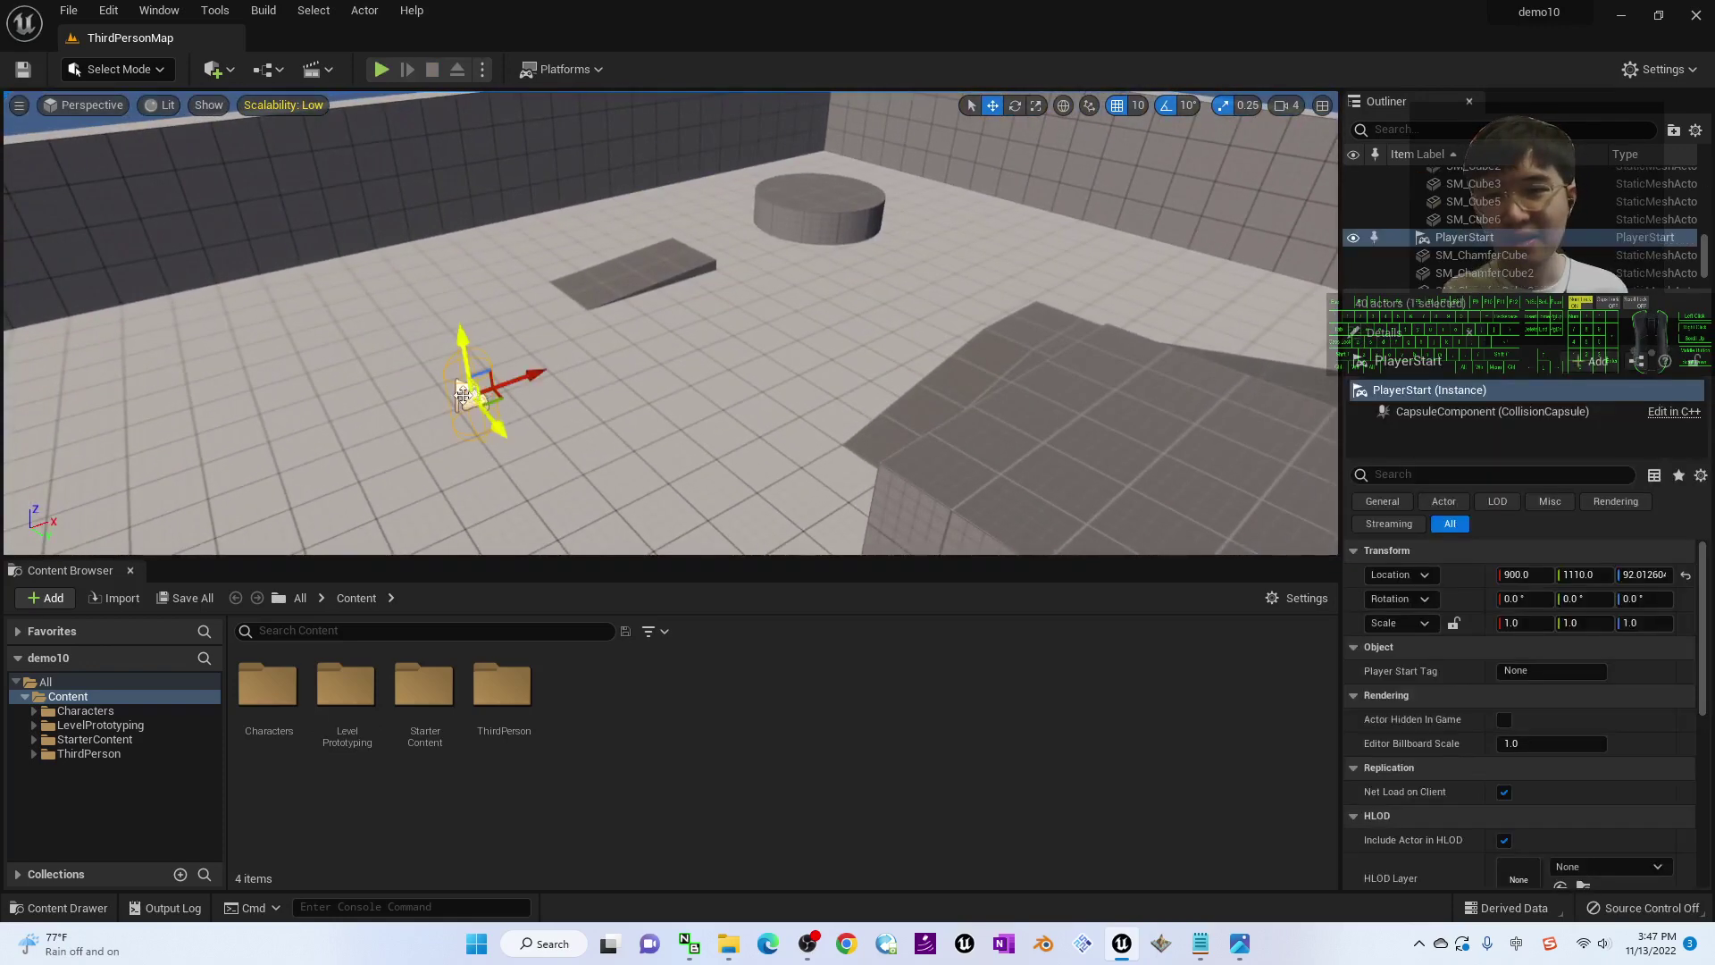
scroll(670, 436, down, 1)
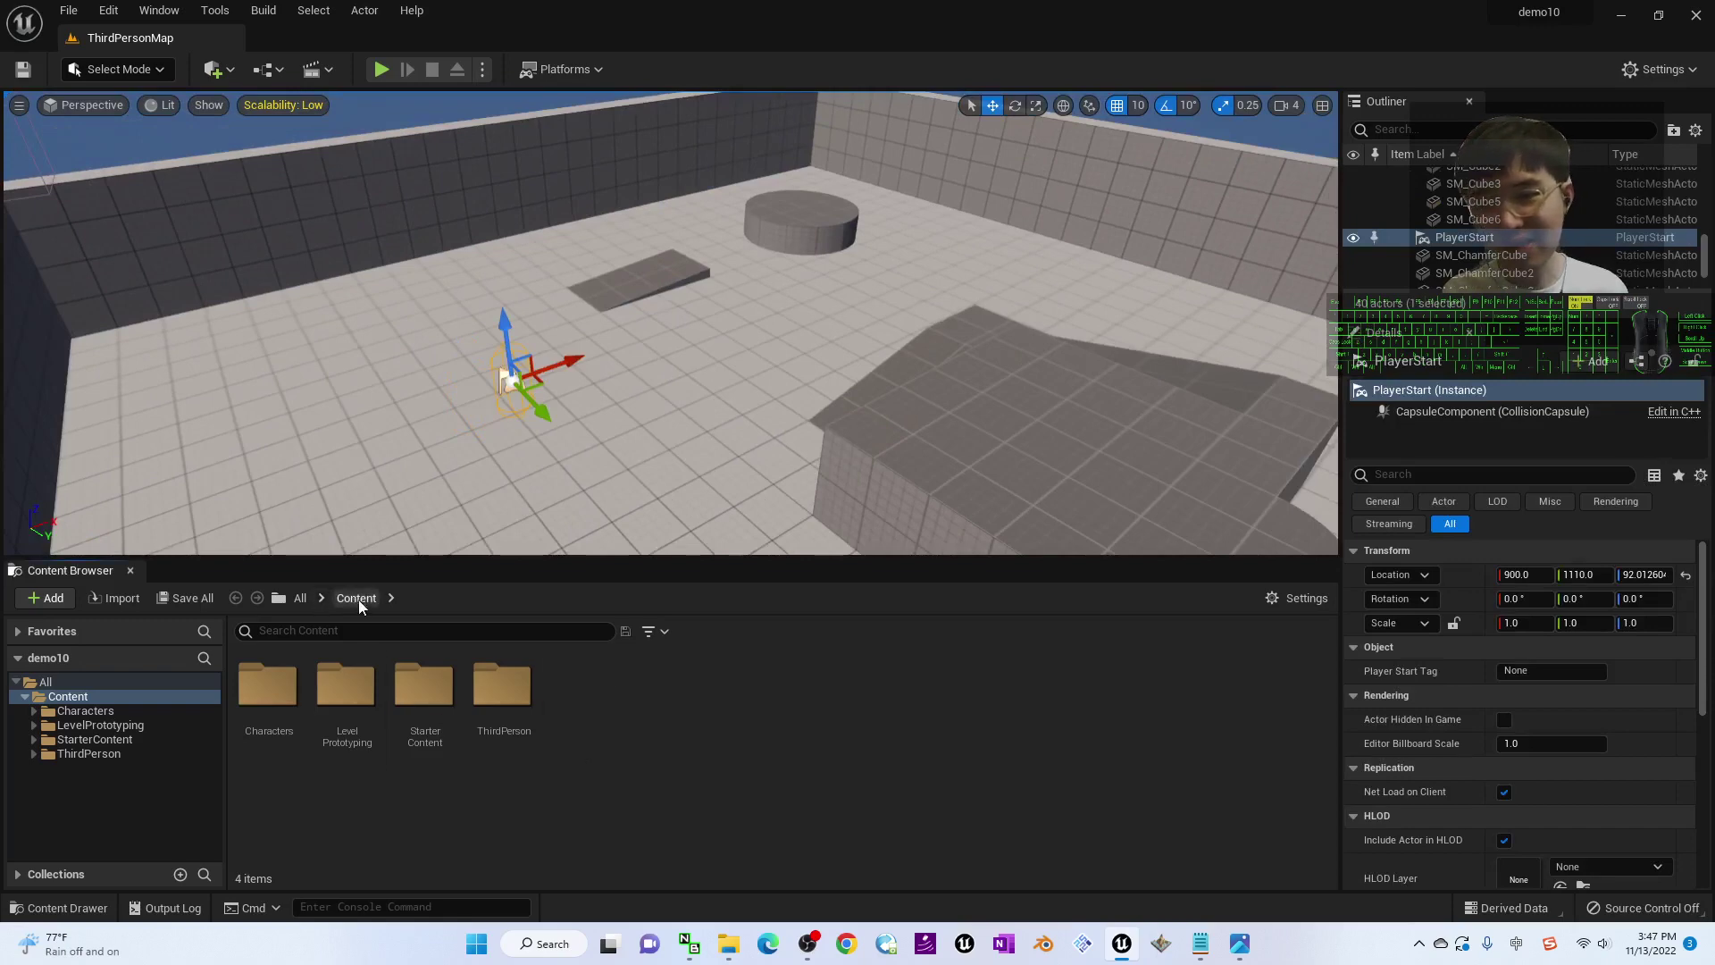
Step: Create a folder named terrain01 in the project's Content folder and open it
right_click(597, 752)
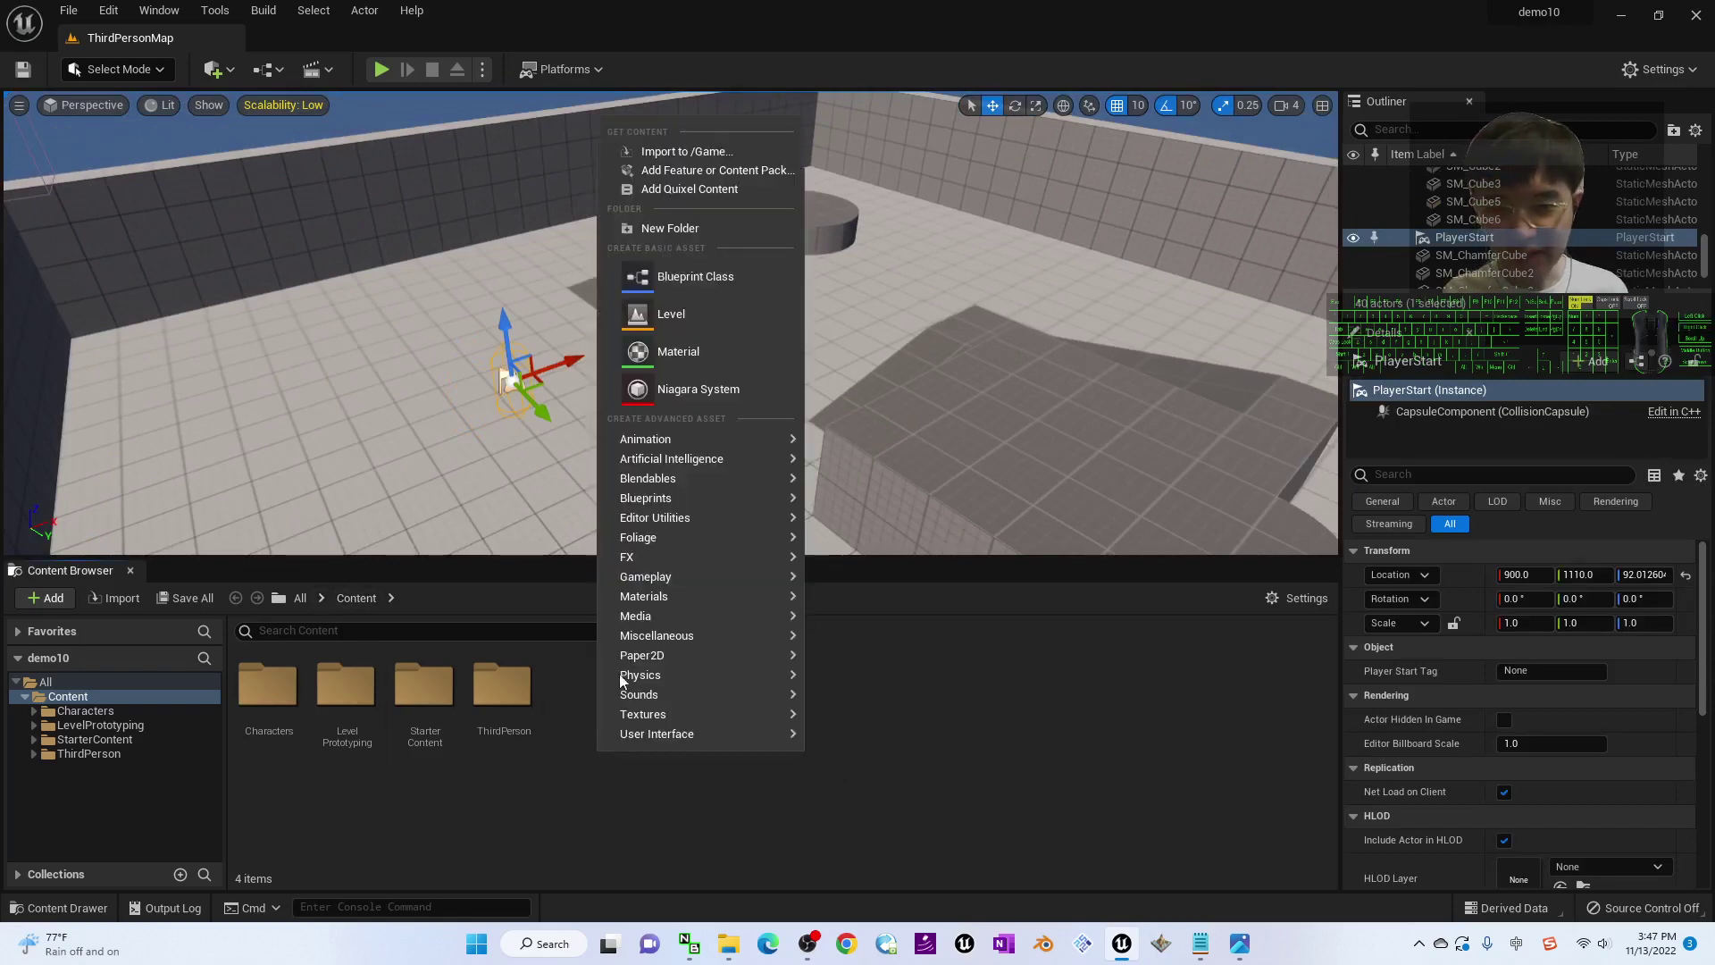
click(695, 227)
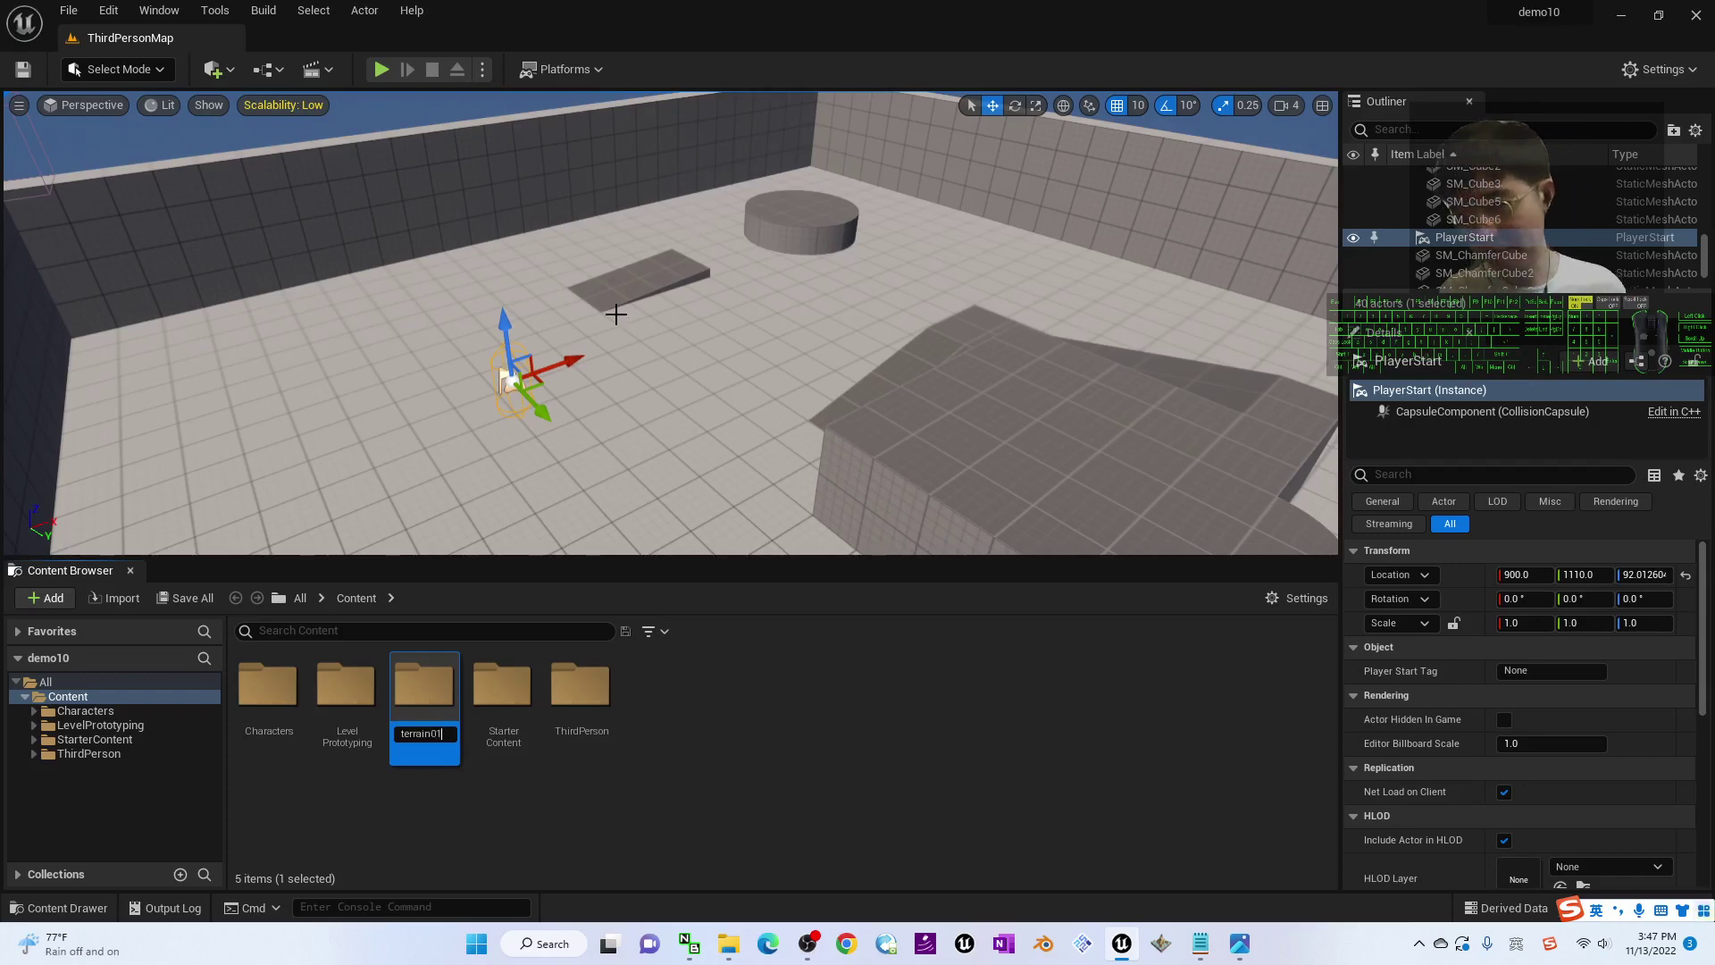
key(Return)
double_click(426, 688)
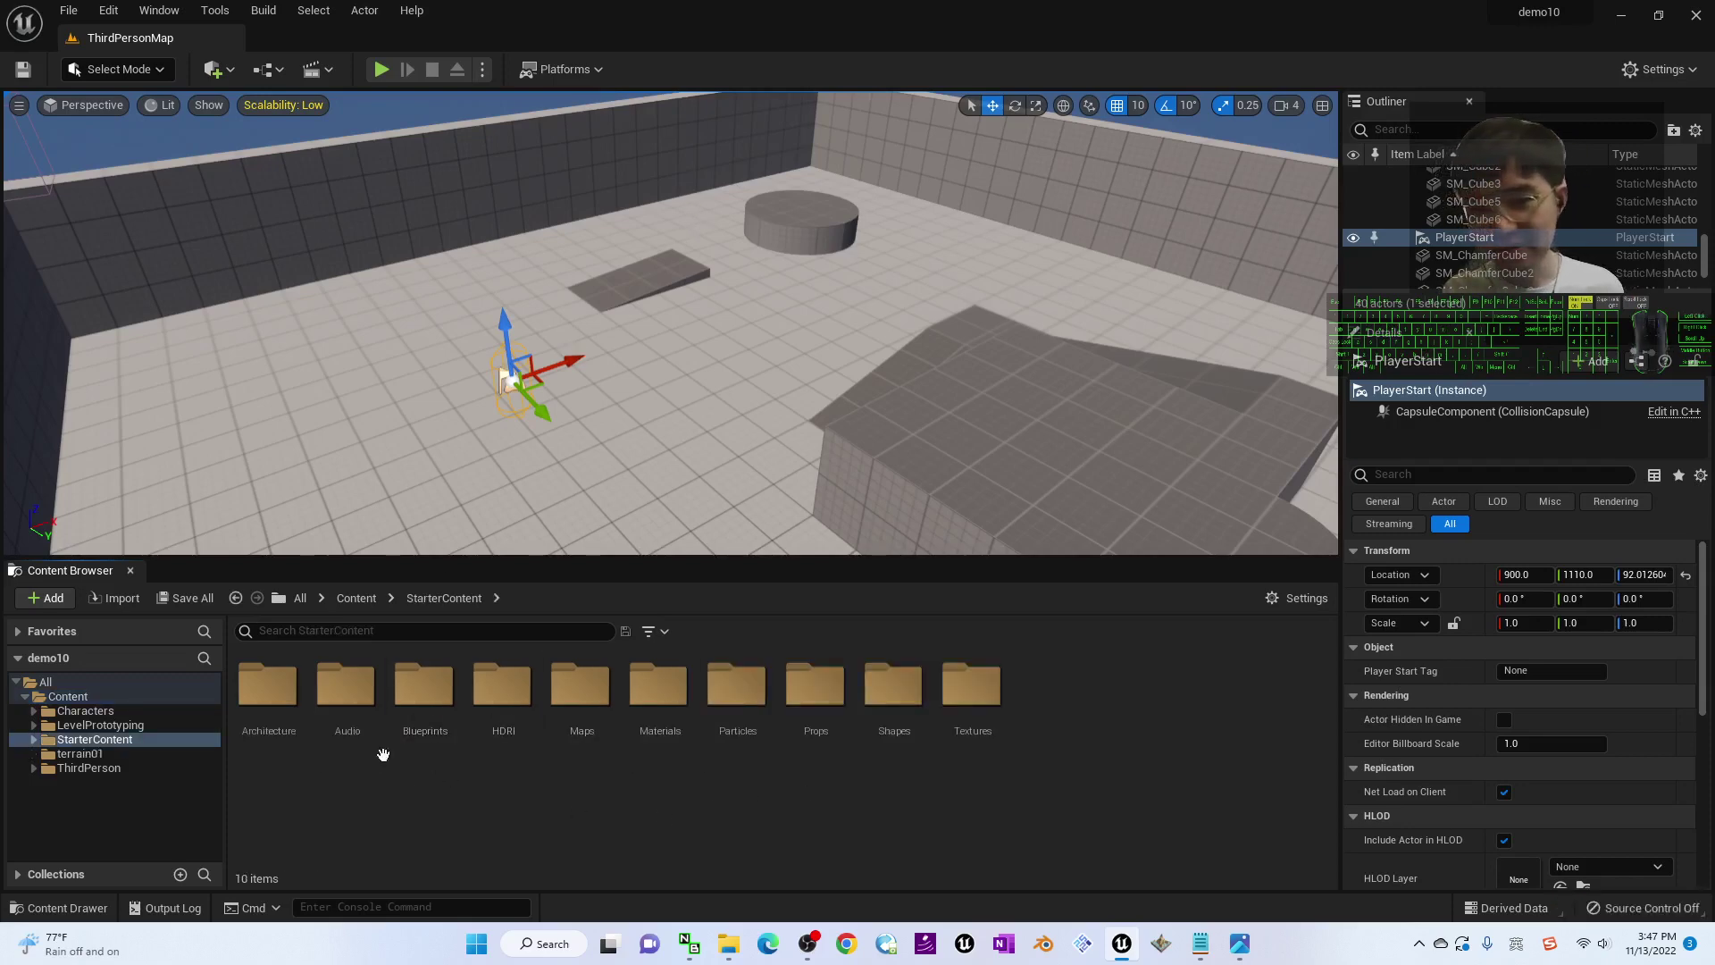
click(356, 597)
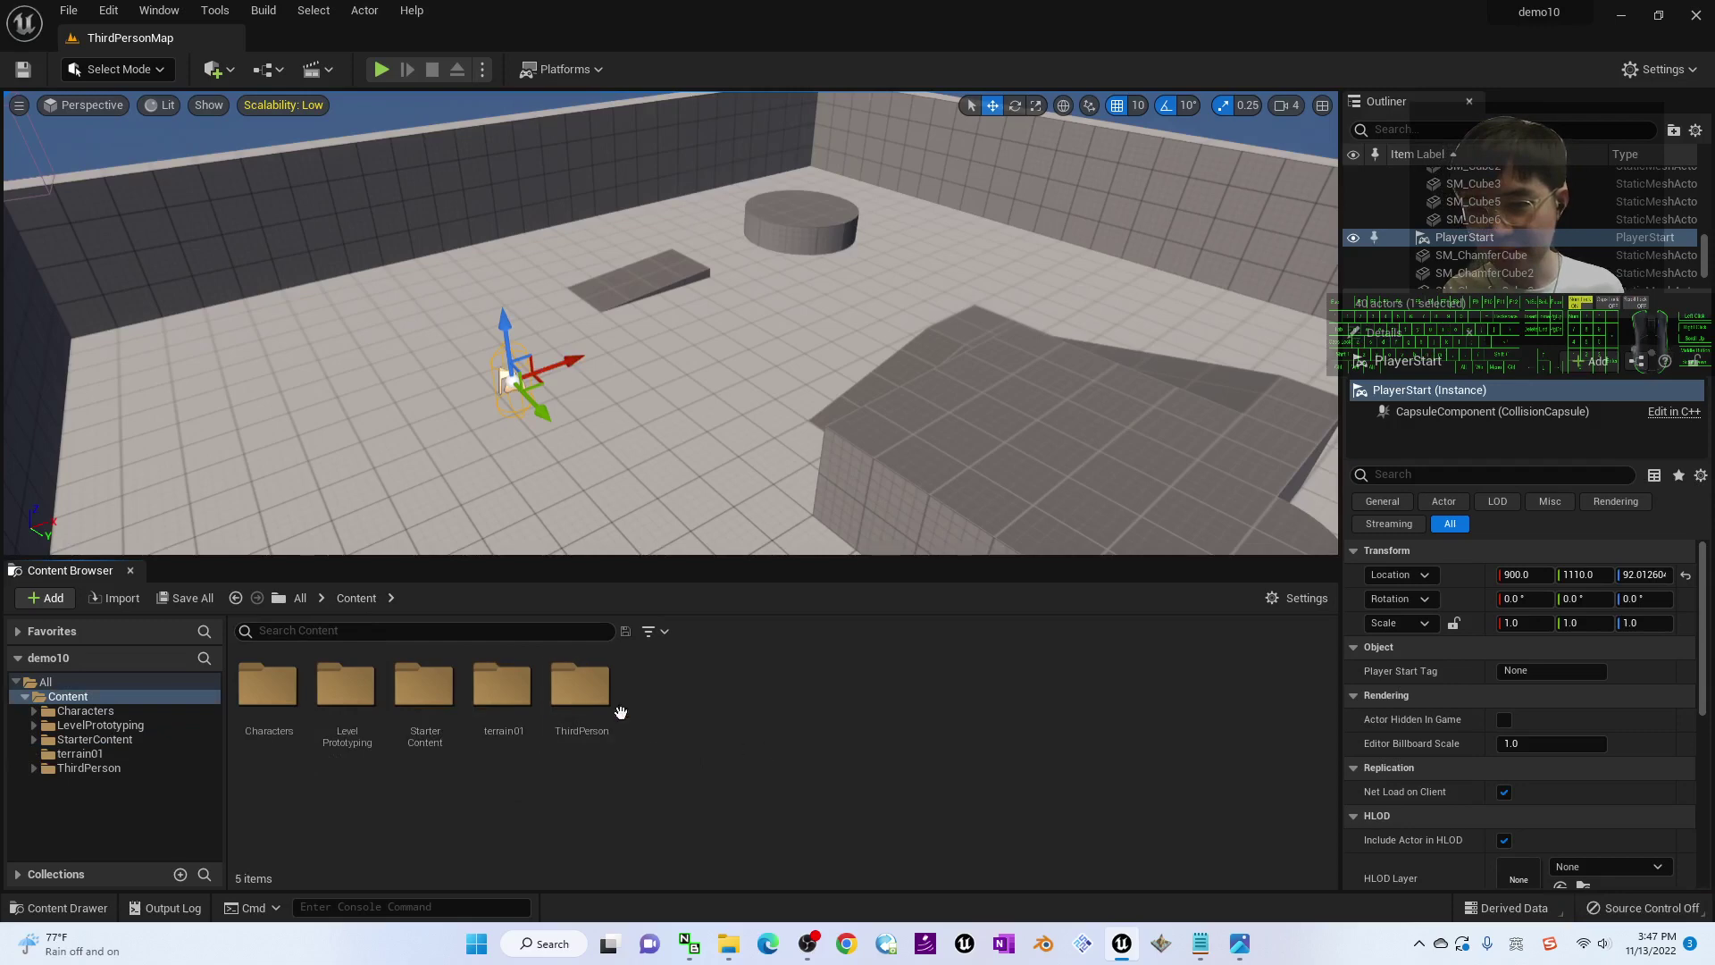
double_click(505, 693)
Step: Shrink the editor window to reveal the desktop, import terrain01.obj into the terrain01 folder with the default options, and close the message log
drag(846, 9, 910, 104)
drag(42, 656, 476, 694)
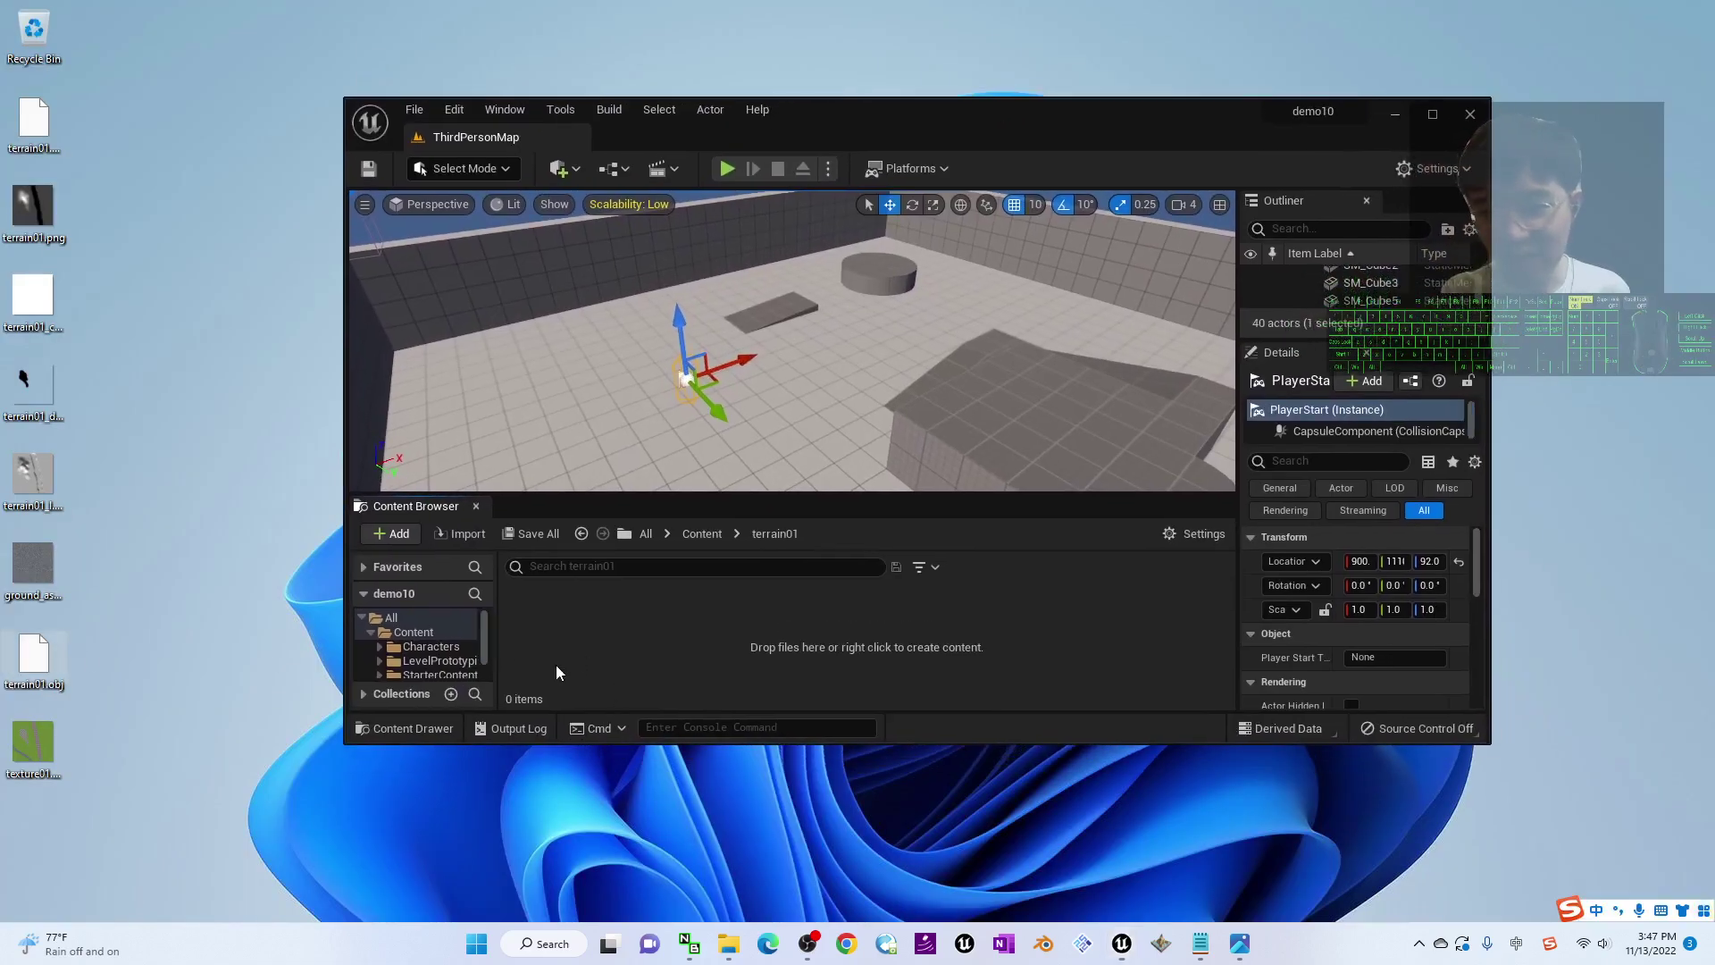
drag(34, 666, 665, 638)
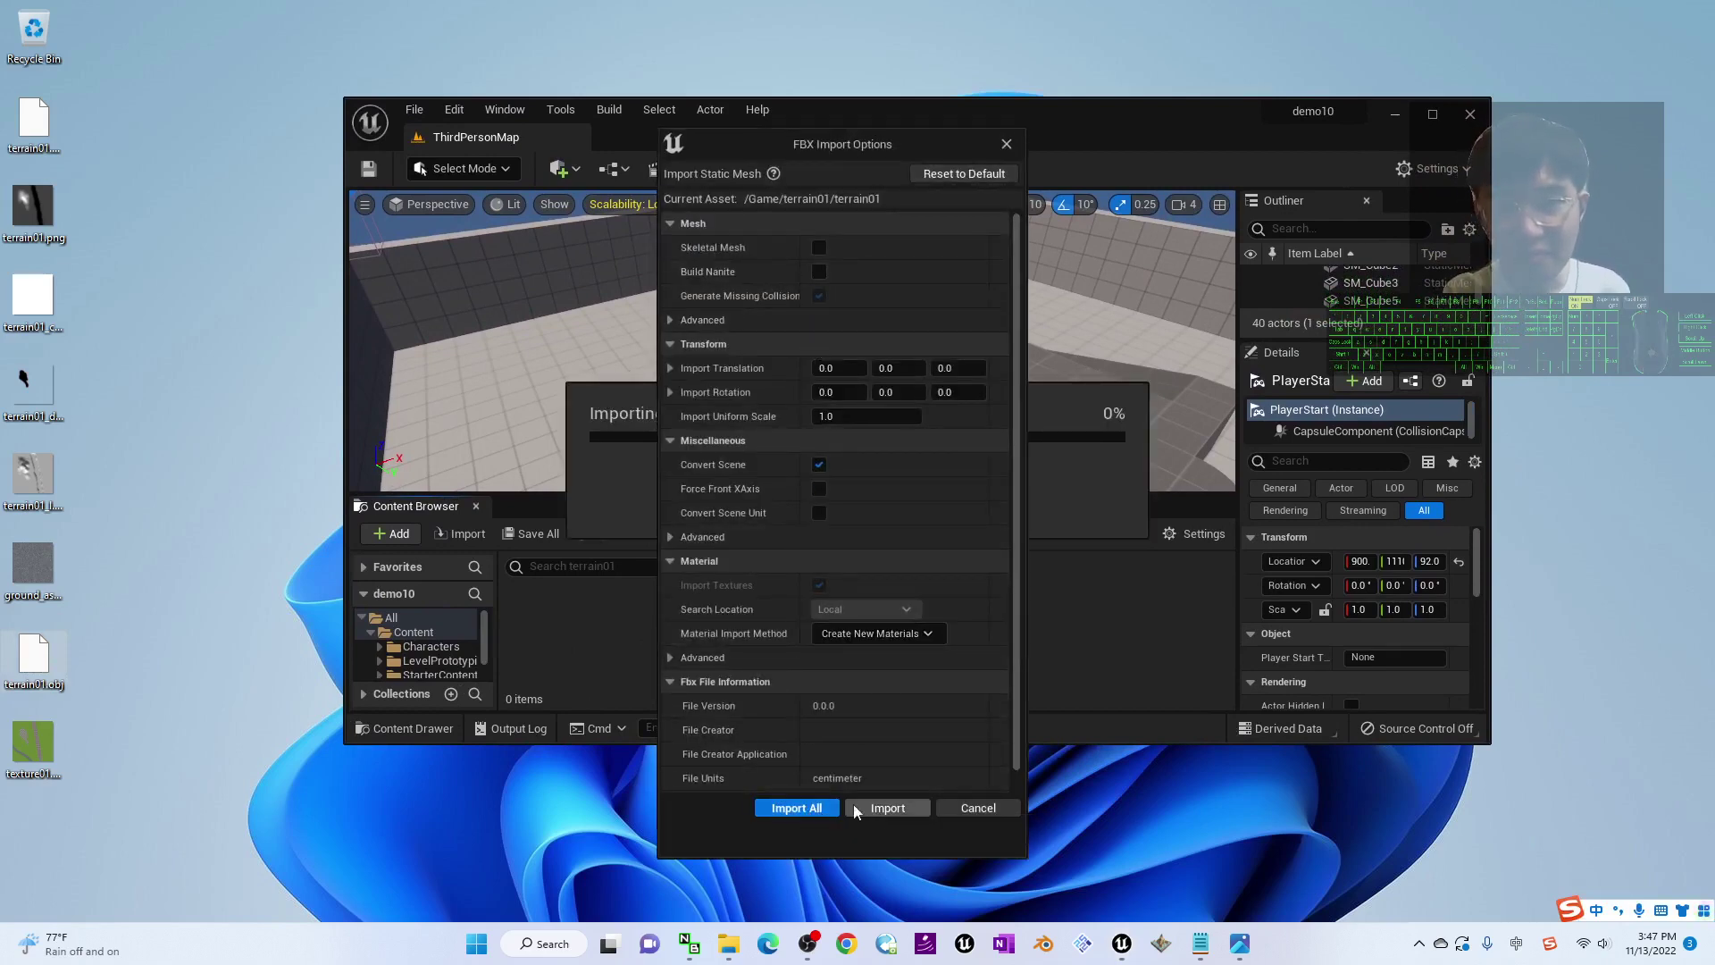
click(778, 809)
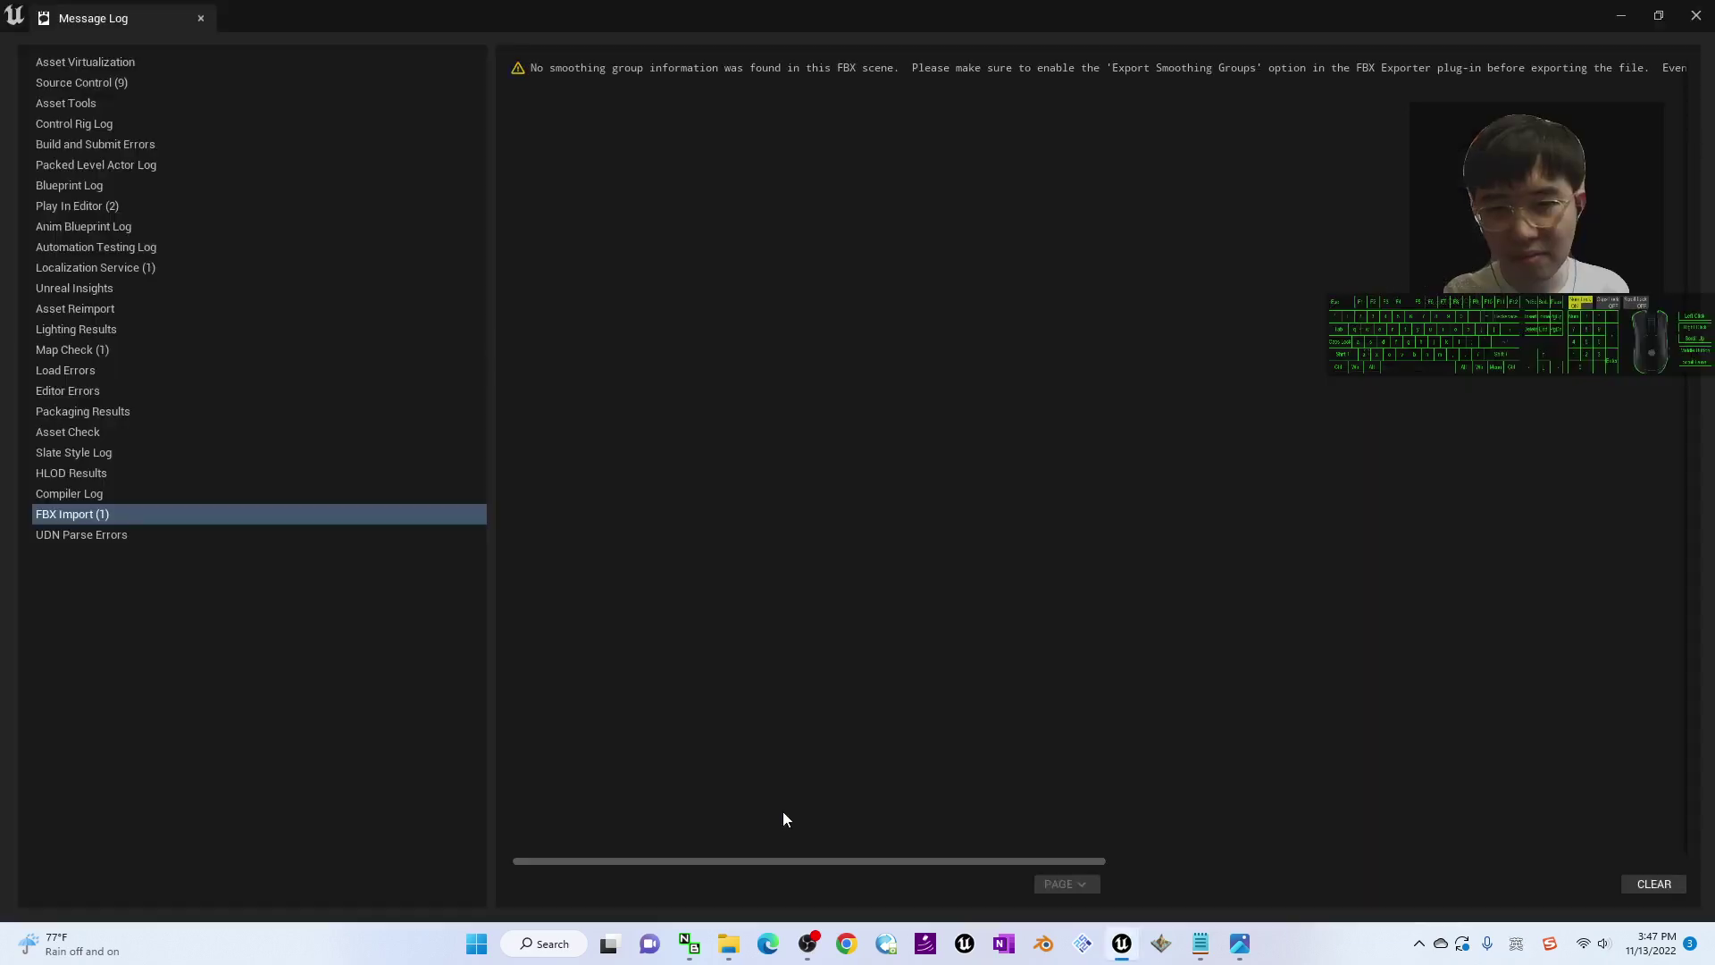
click(1694, 16)
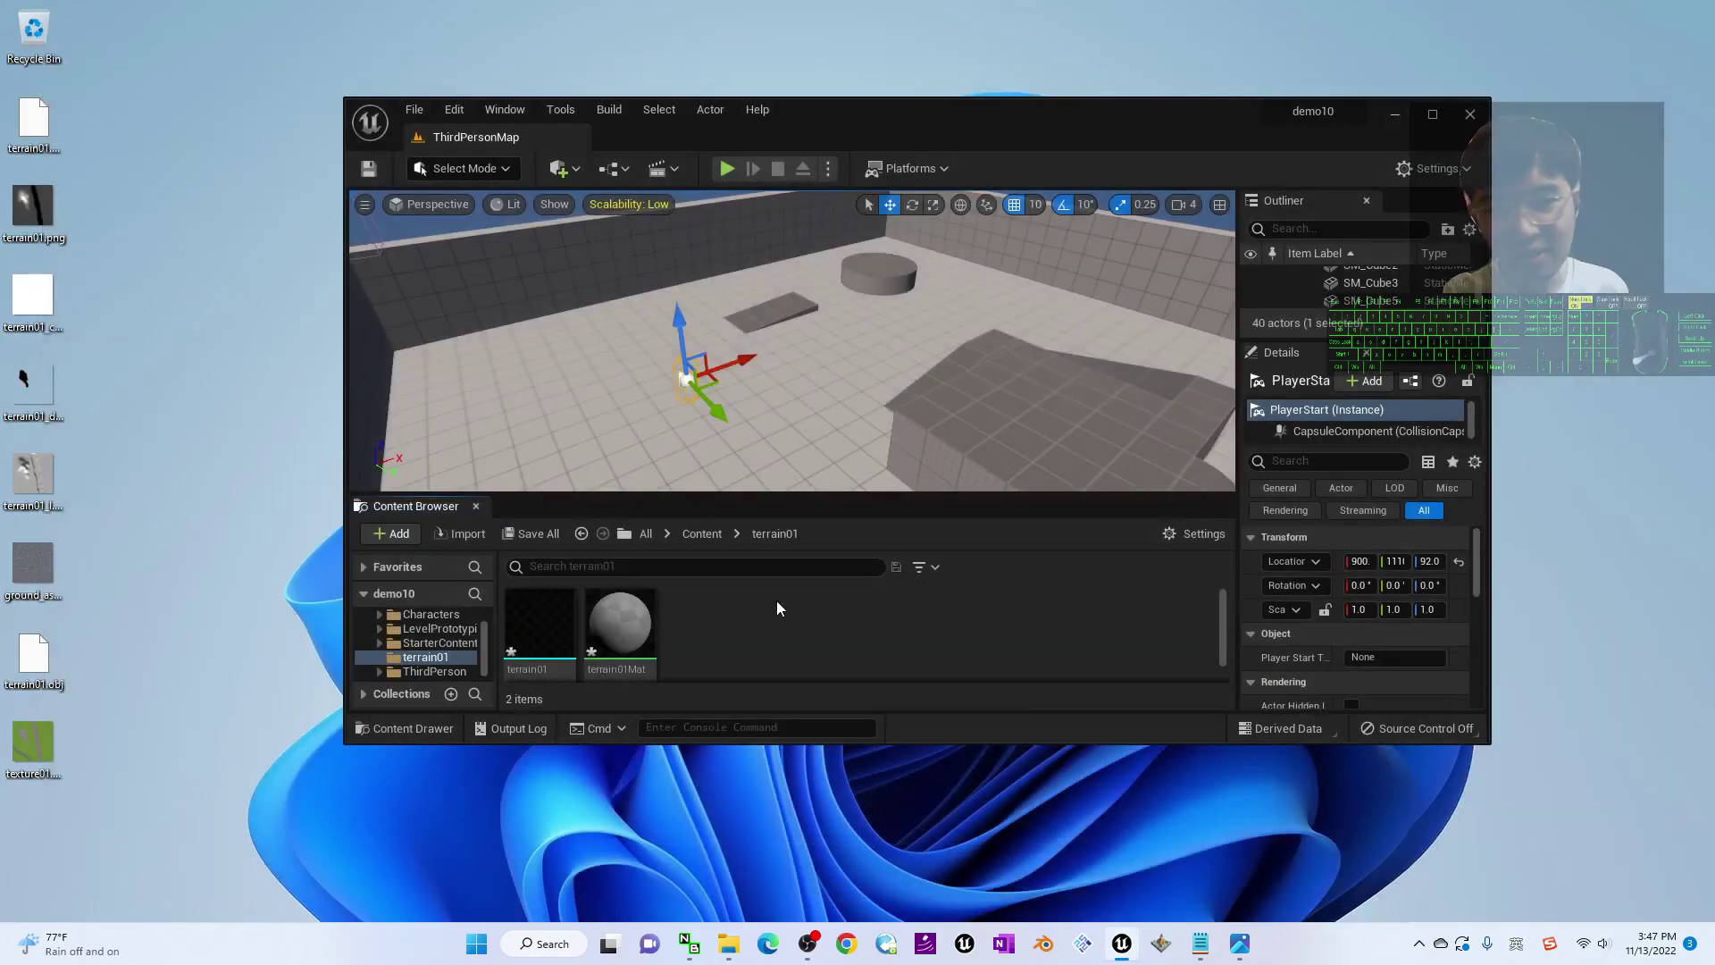
Step: Open the terrain01 static mesh, examine its shape and orientation from several sides, and close its editor
double_click(551, 627)
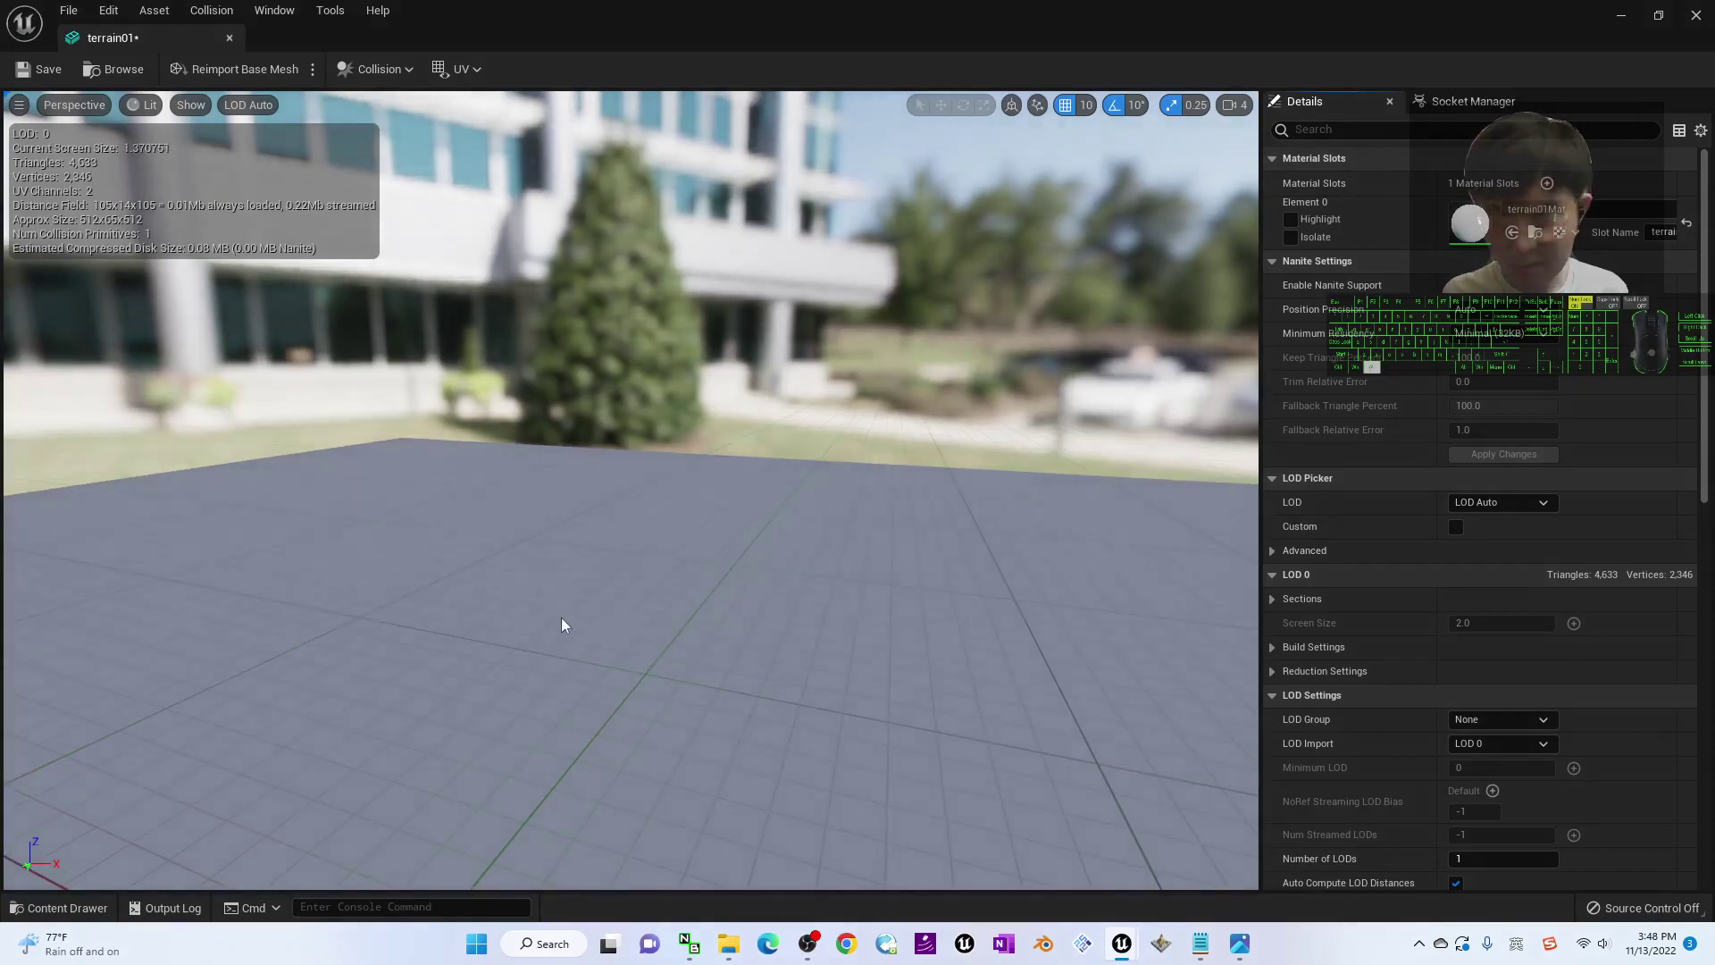
alt+drag(563, 624, 1161, 623)
scroll(352, 593, down, 5)
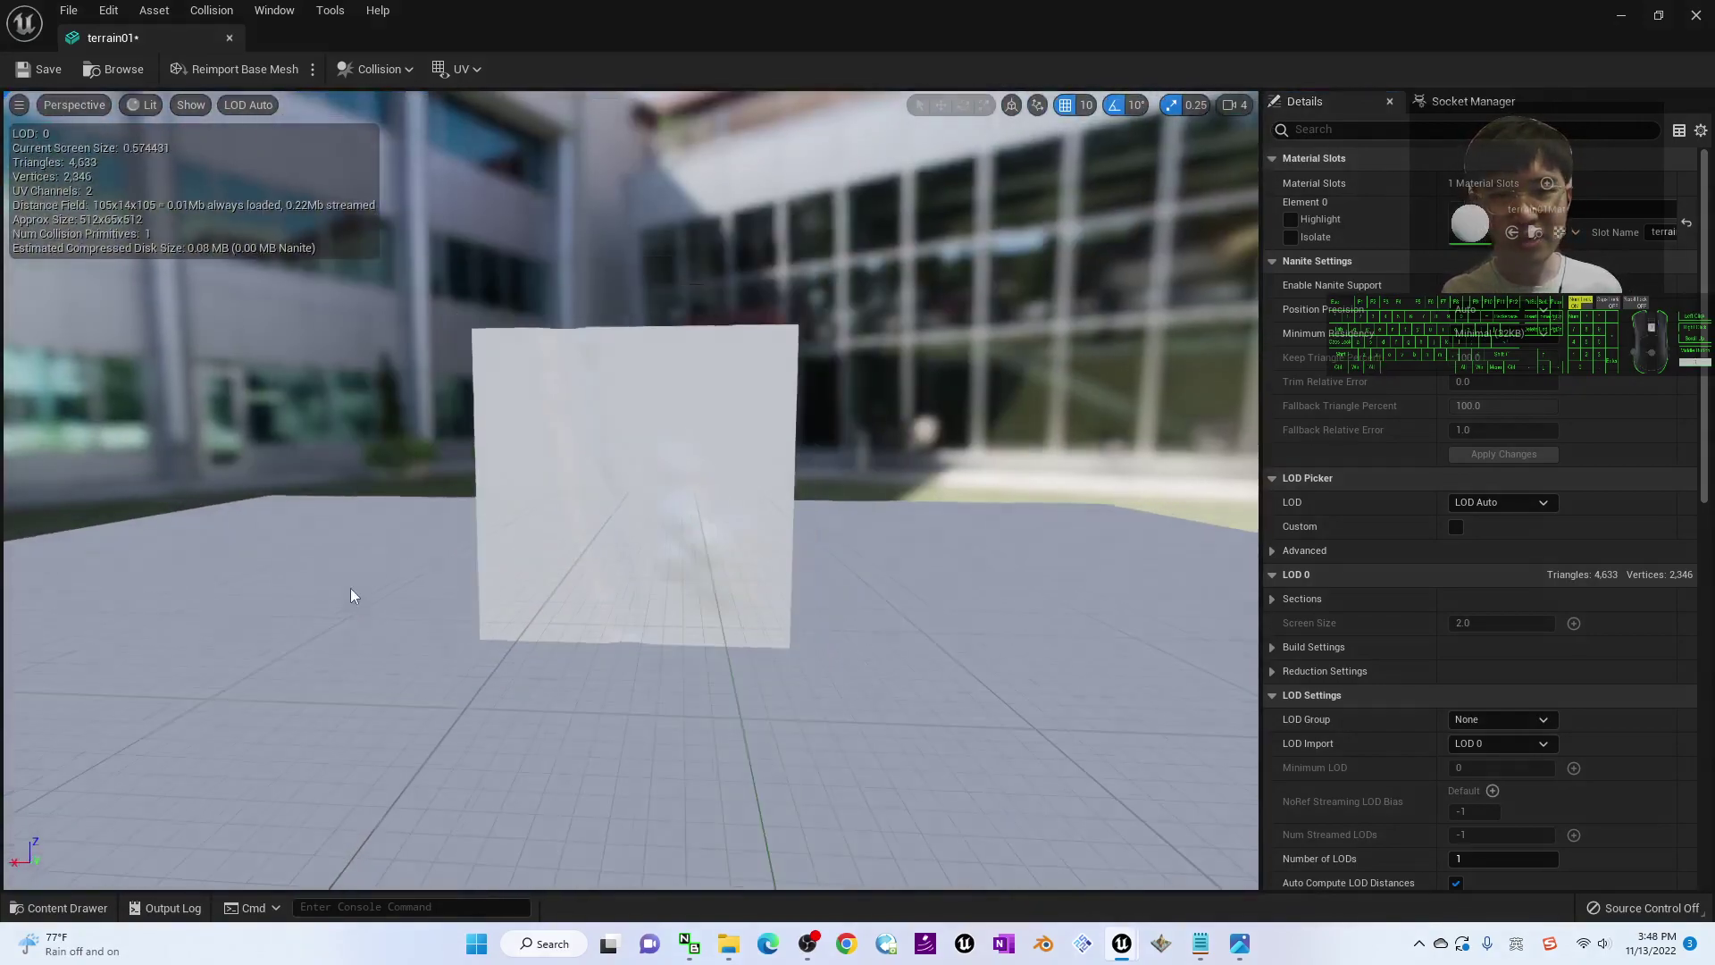
alt+drag(352, 593, 18, 593)
alt+drag(804, 506, 489, 505)
alt+drag(958, 468, 625, 469)
drag(876, 483, 722, 459)
alt+drag(843, 454, 500, 457)
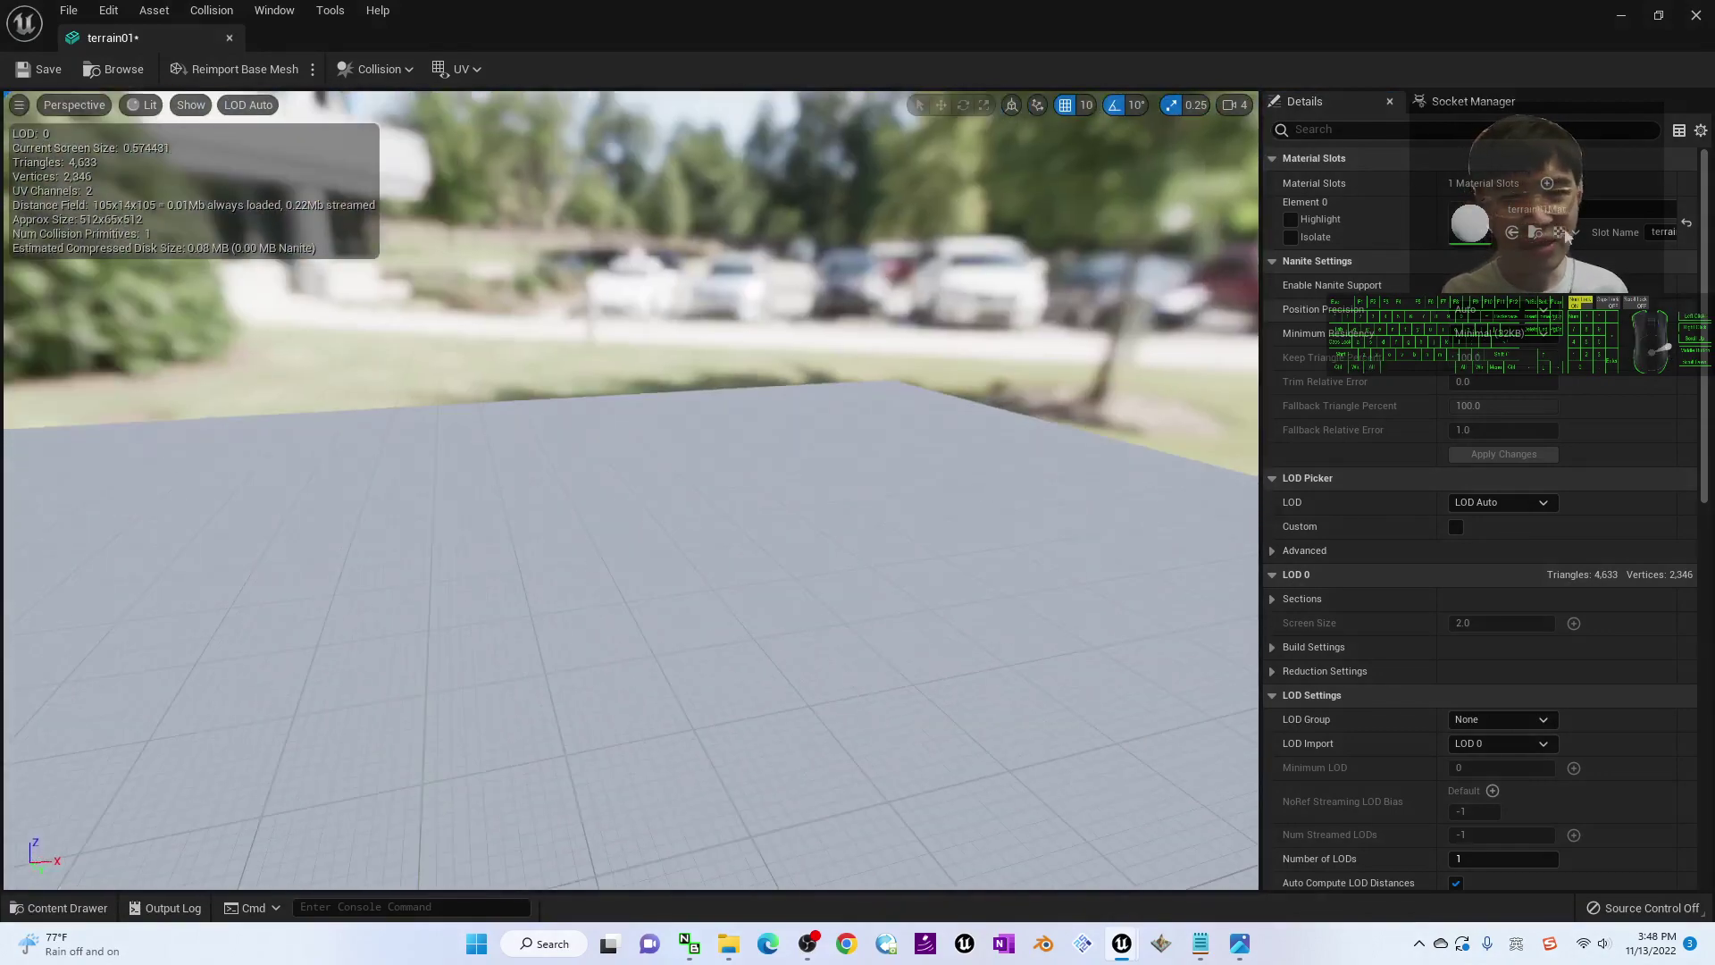
click(1694, 14)
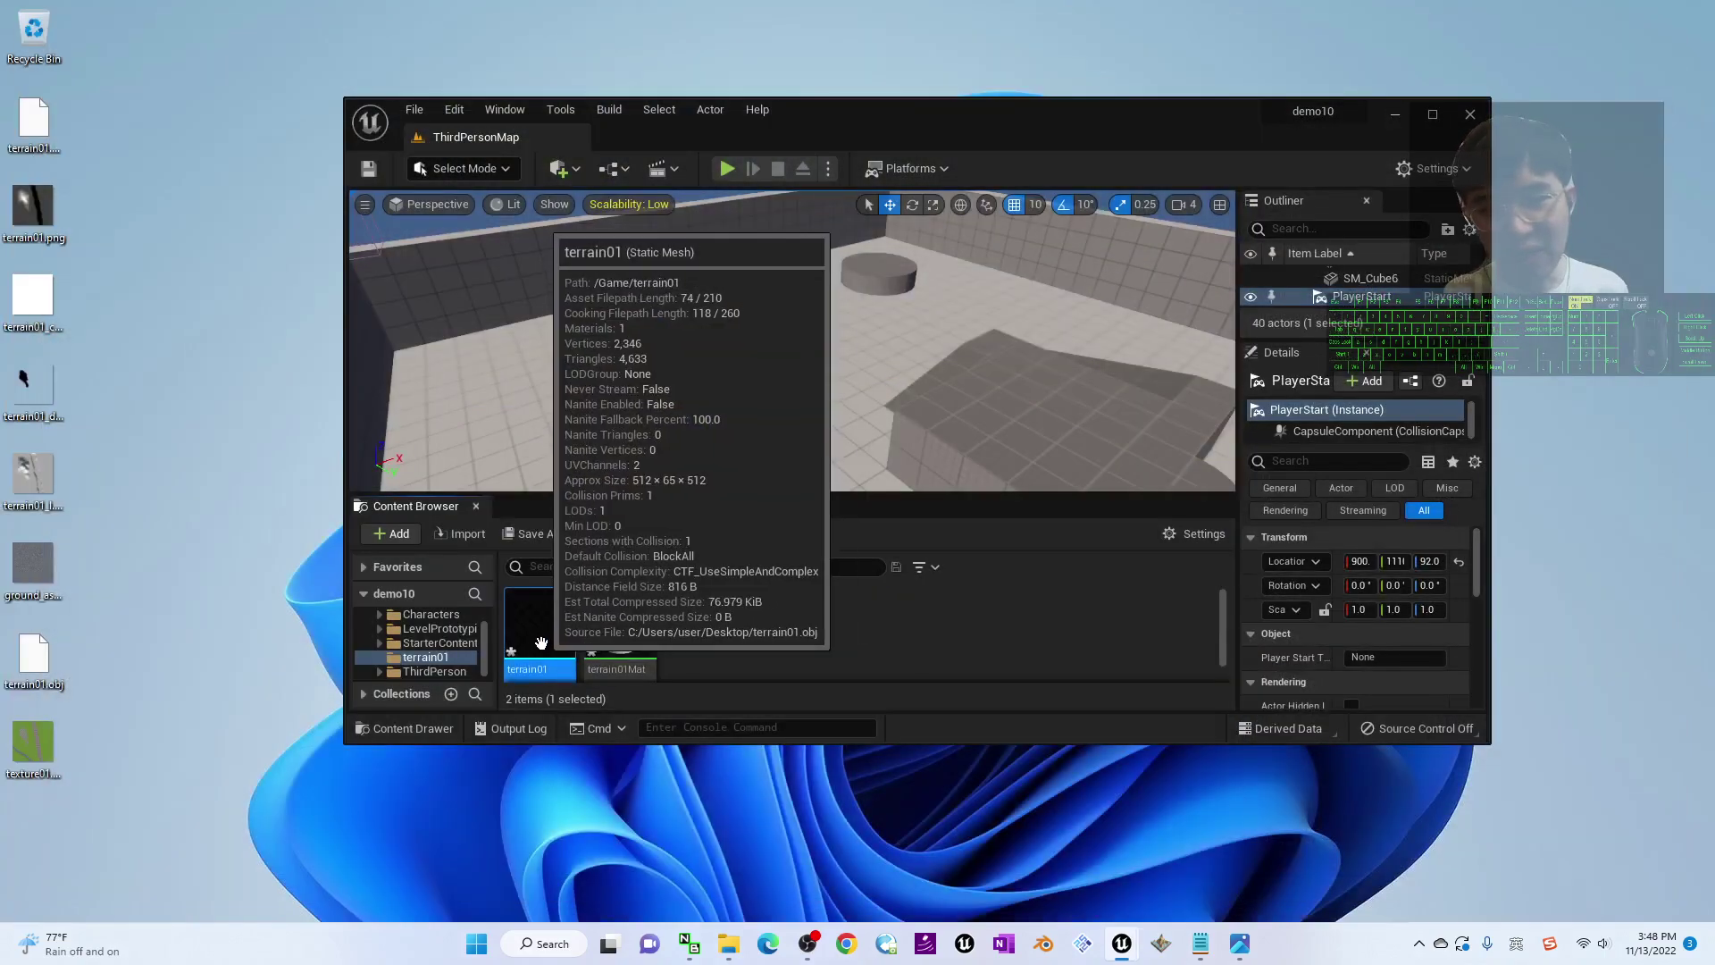
Step: Place the terrain01 mesh in the level near the player start and import texture01.png from the desktop into the terrain01 folder
drag(539, 626, 545, 402)
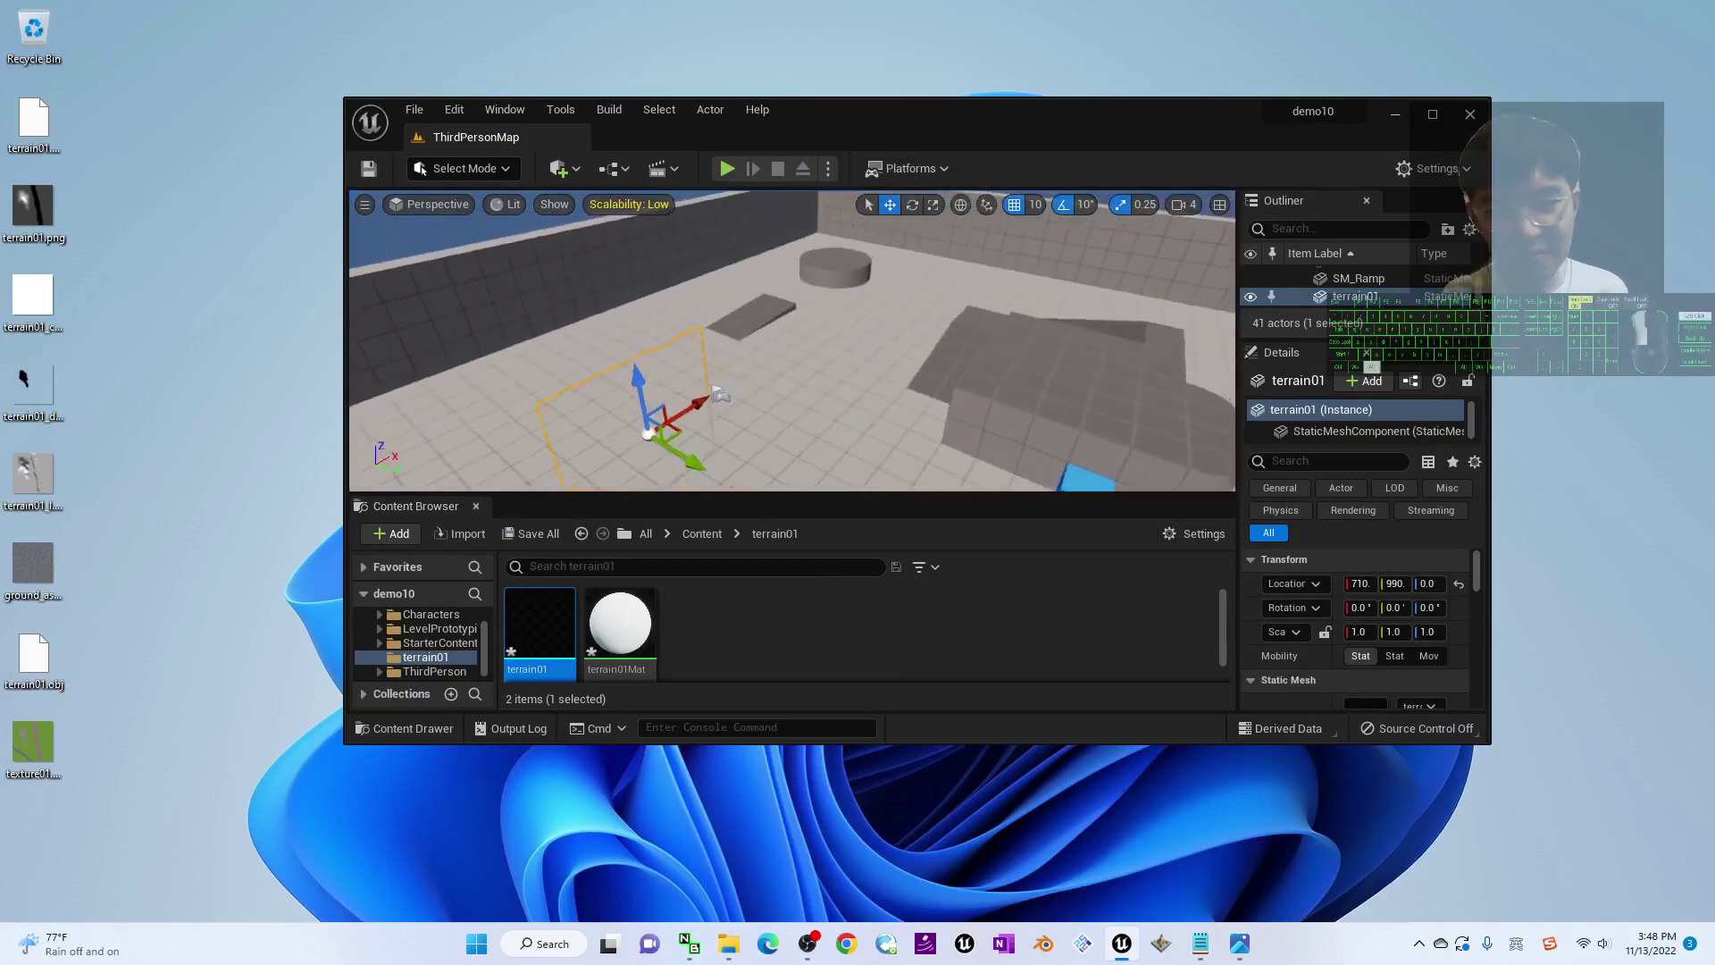
right_drag(536, 394, 514, 393)
click(40, 739)
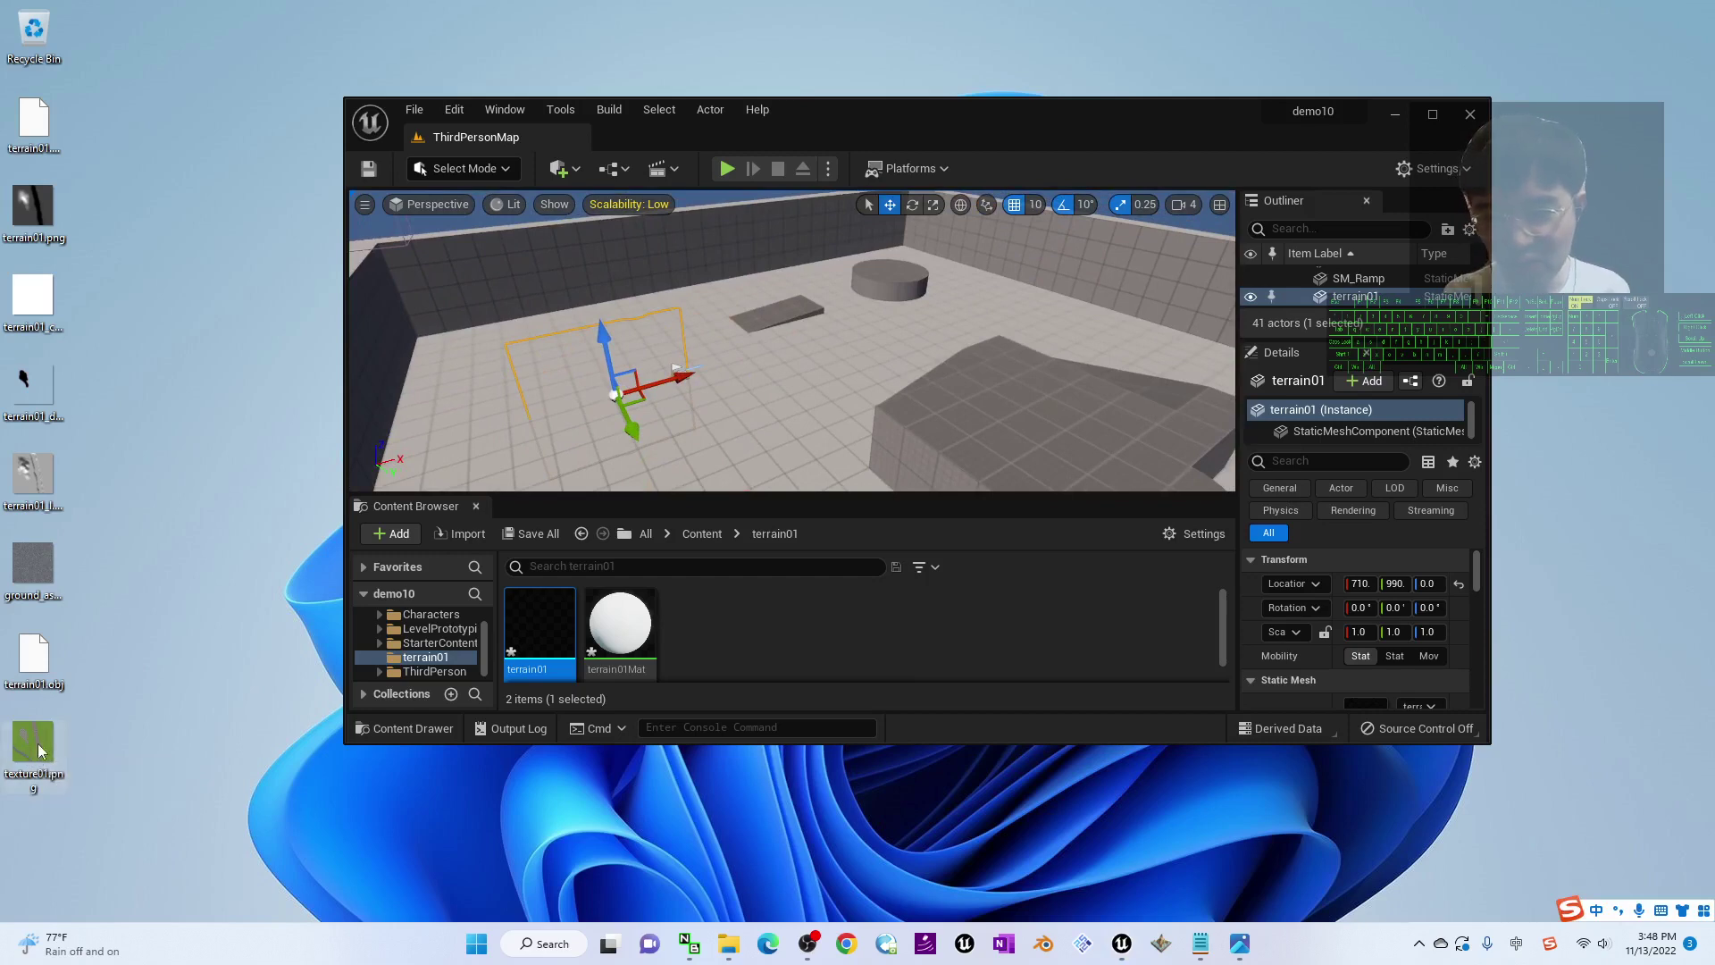
drag(39, 747, 726, 628)
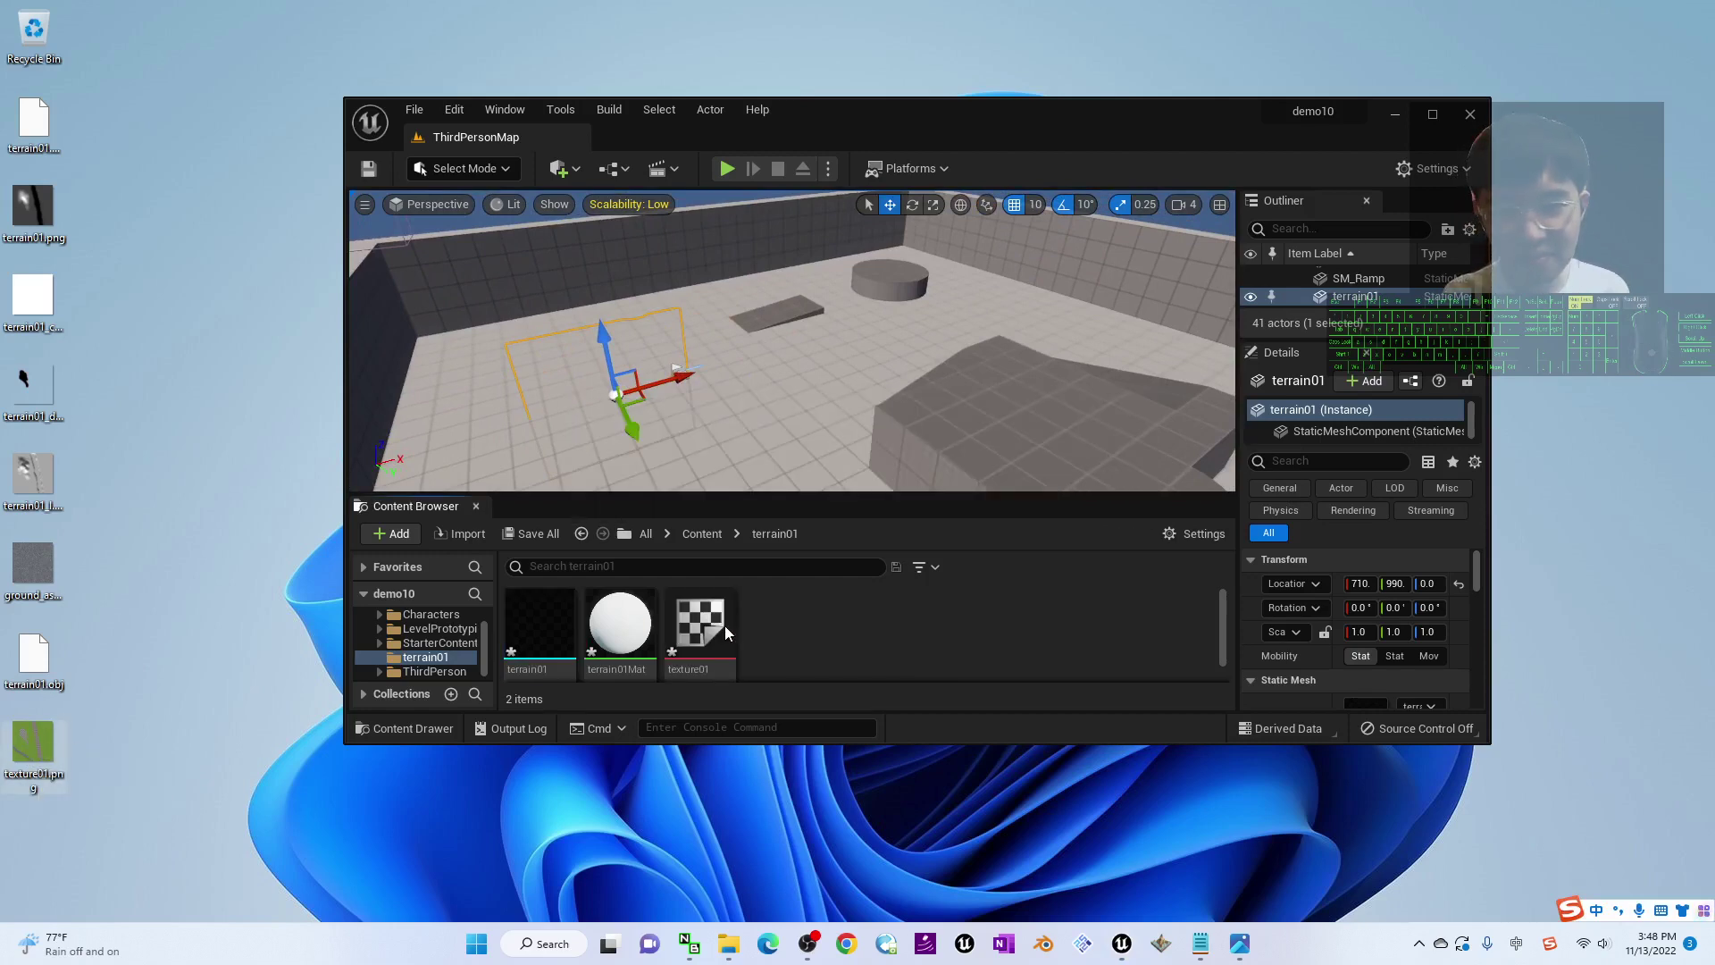
Step: Apply the texture01 texture to the terrain01 mesh placed in the level
alt+drag(480, 352, 880, 400)
alt+middle_drag(880, 400, 1045, 417)
scroll(988, 371, up, 2)
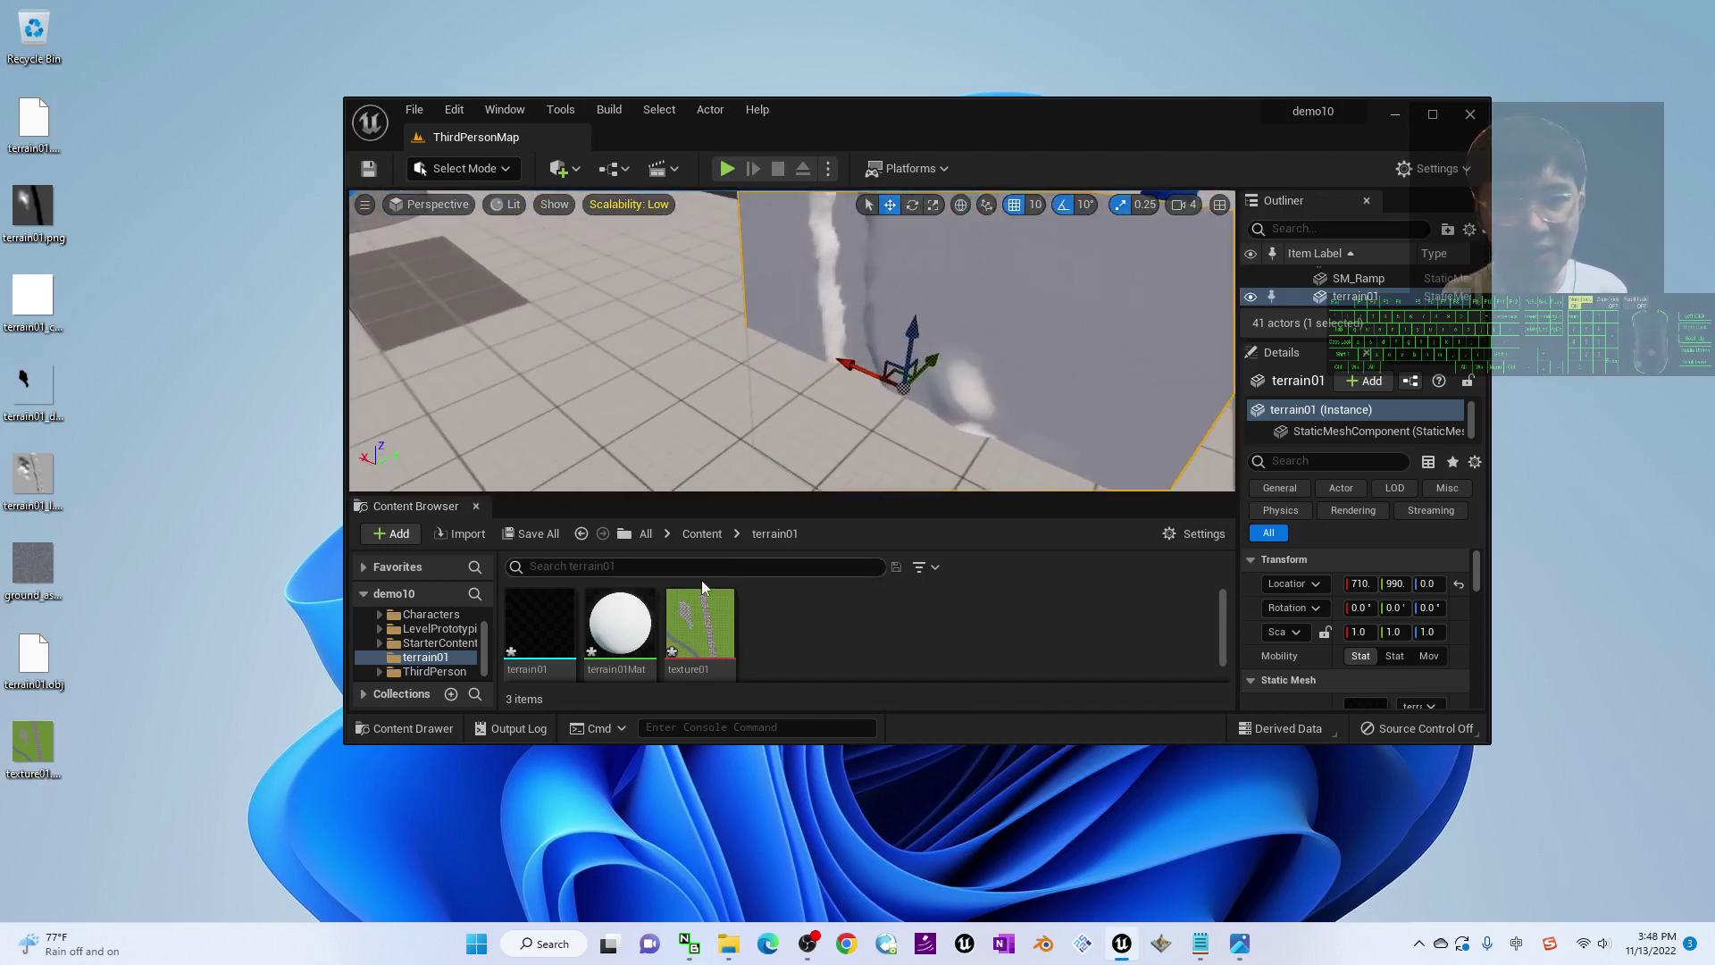
drag(702, 587, 1033, 297)
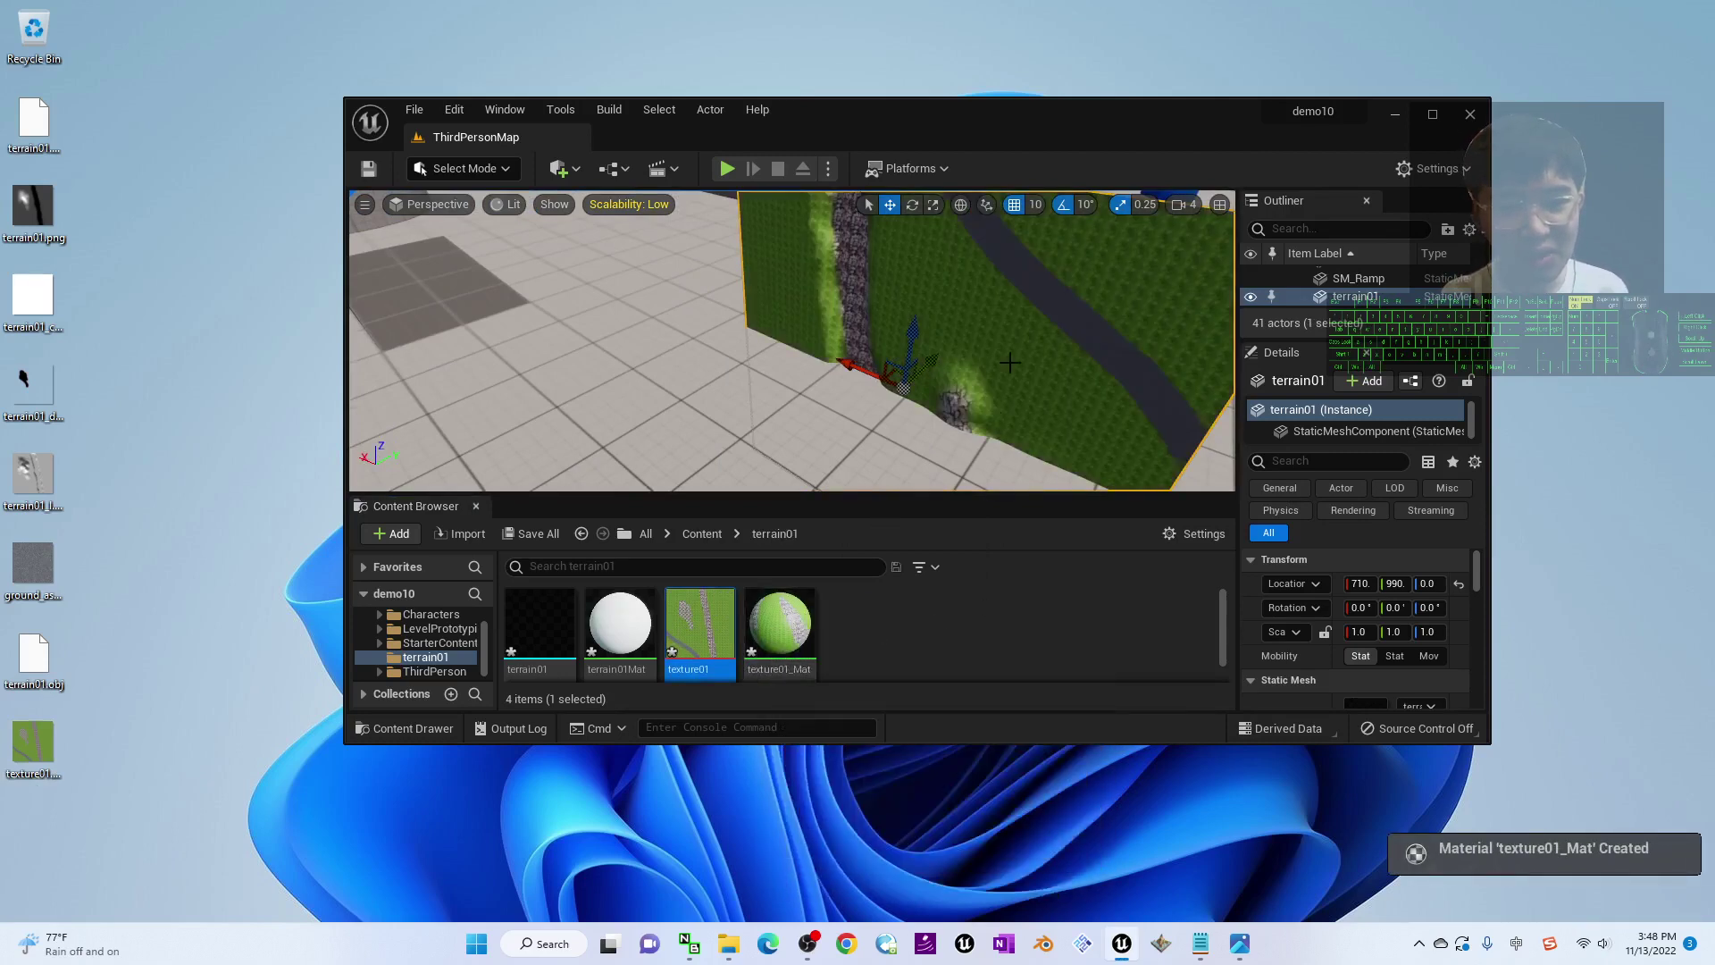
scroll(1018, 346, down, 3)
scroll(957, 413, up, 1)
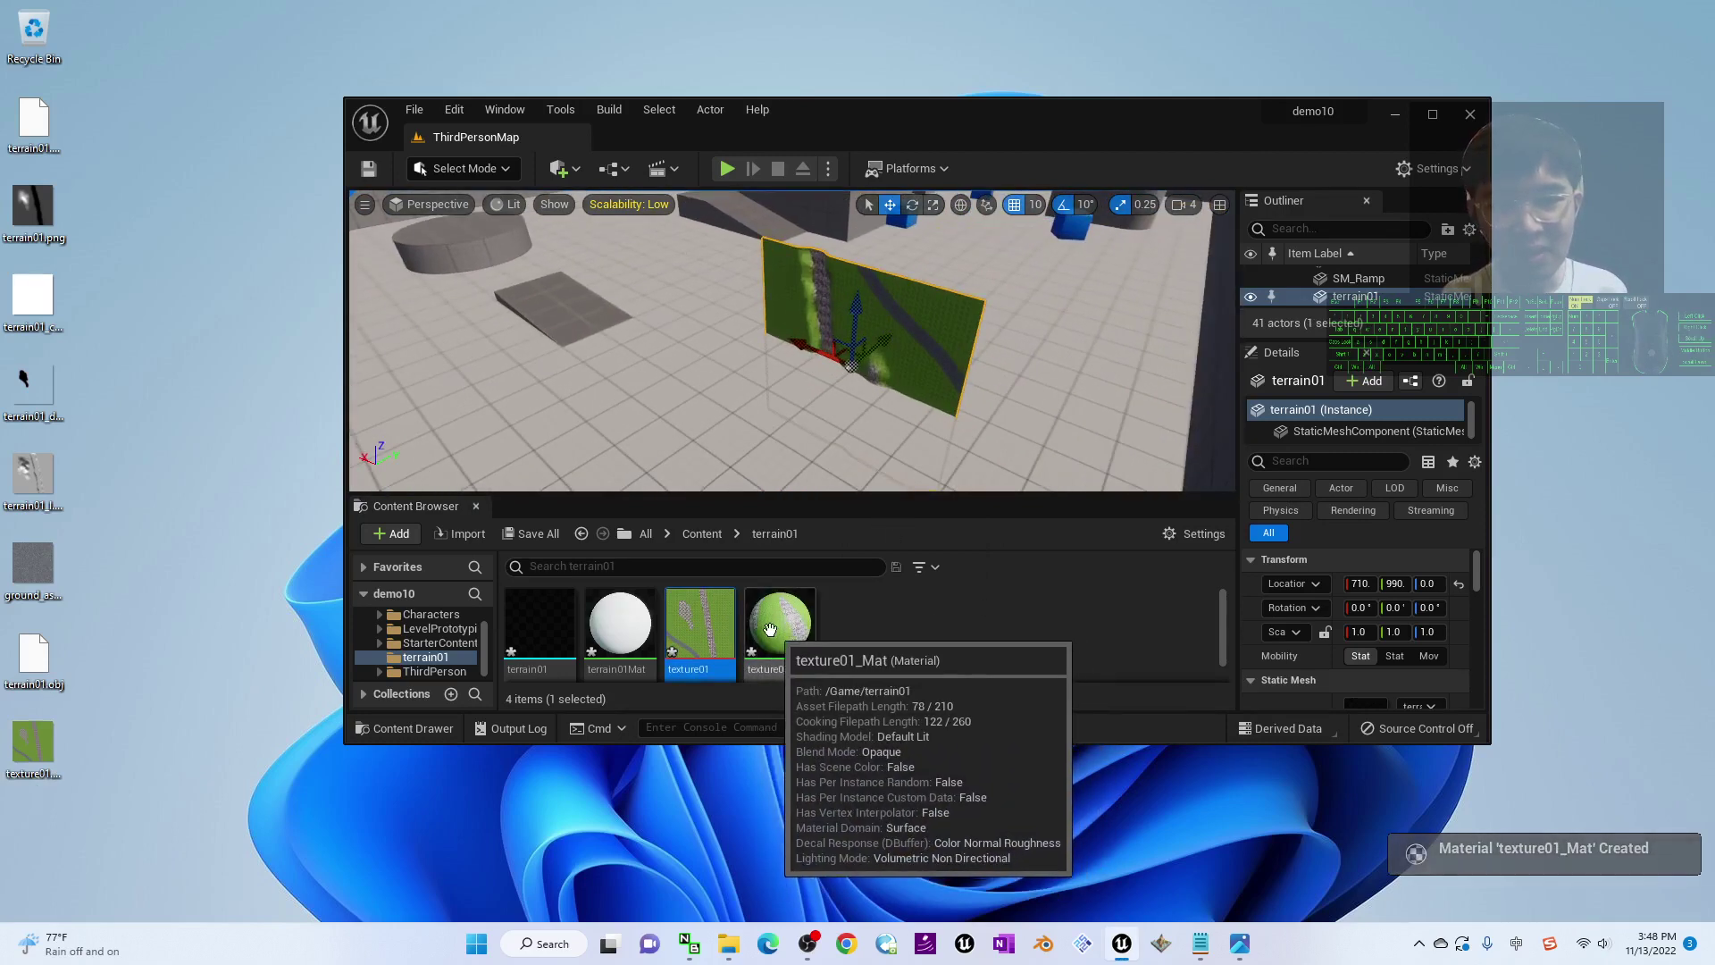
Step: Maximize the editor, make the texture01_Mat material two-sided, save it, and close the material editor
click(1432, 114)
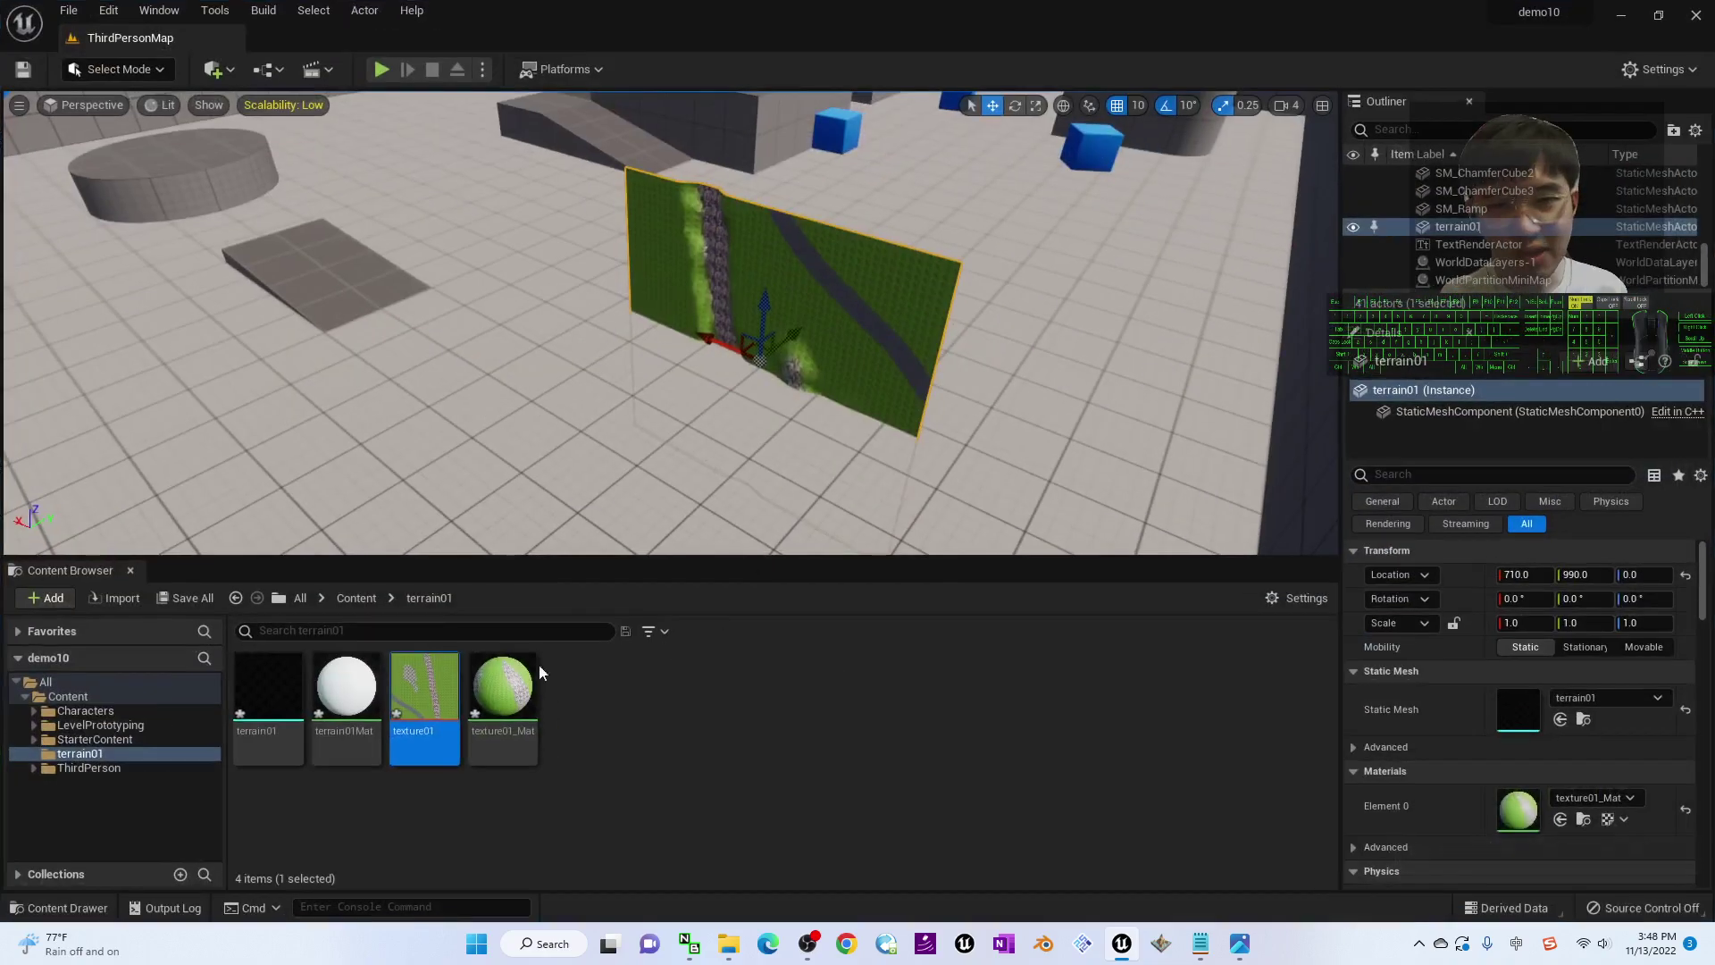
double_click(506, 701)
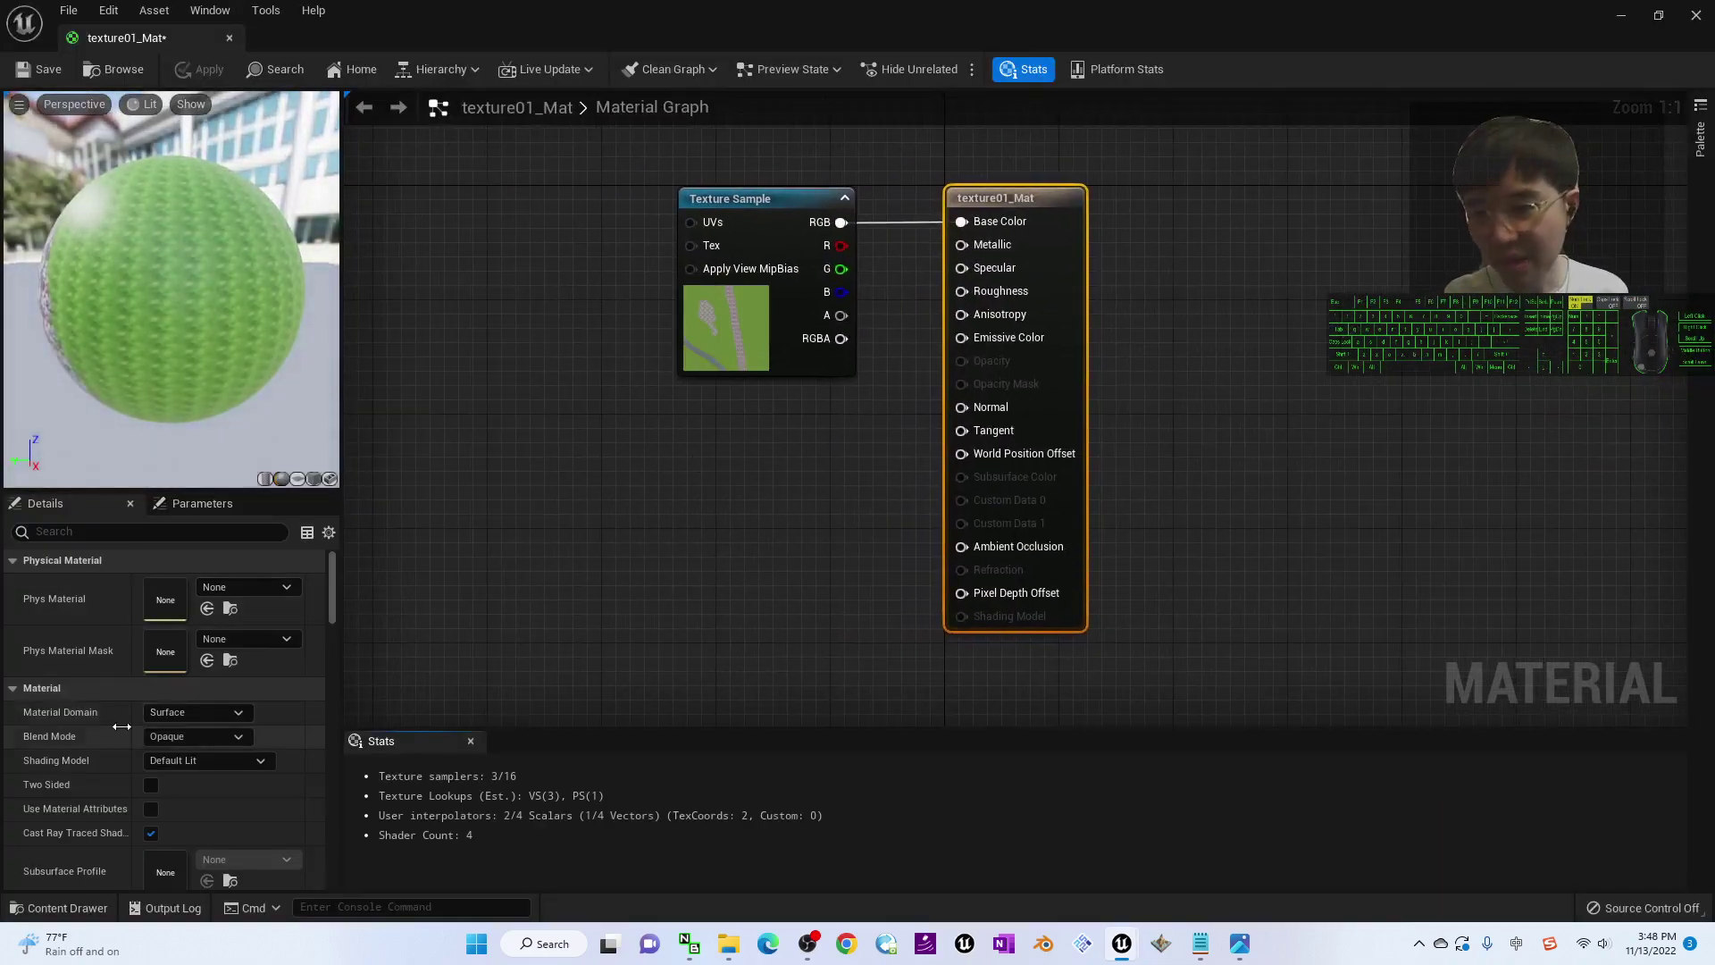
click(152, 784)
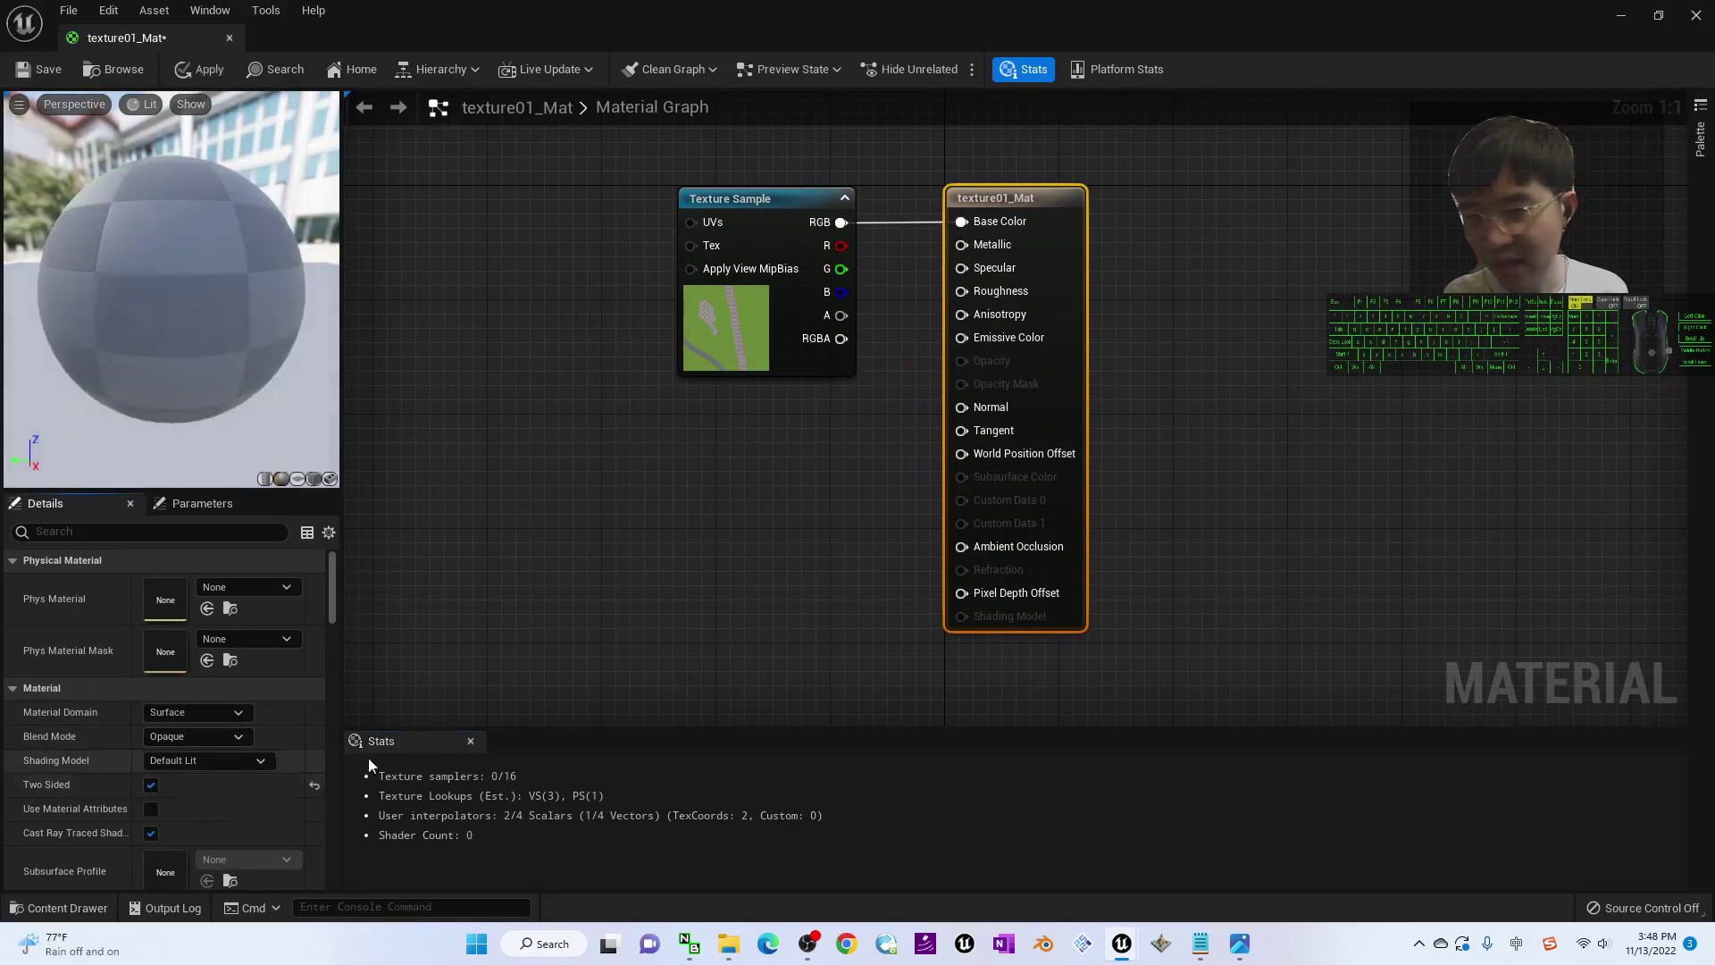
click(44, 70)
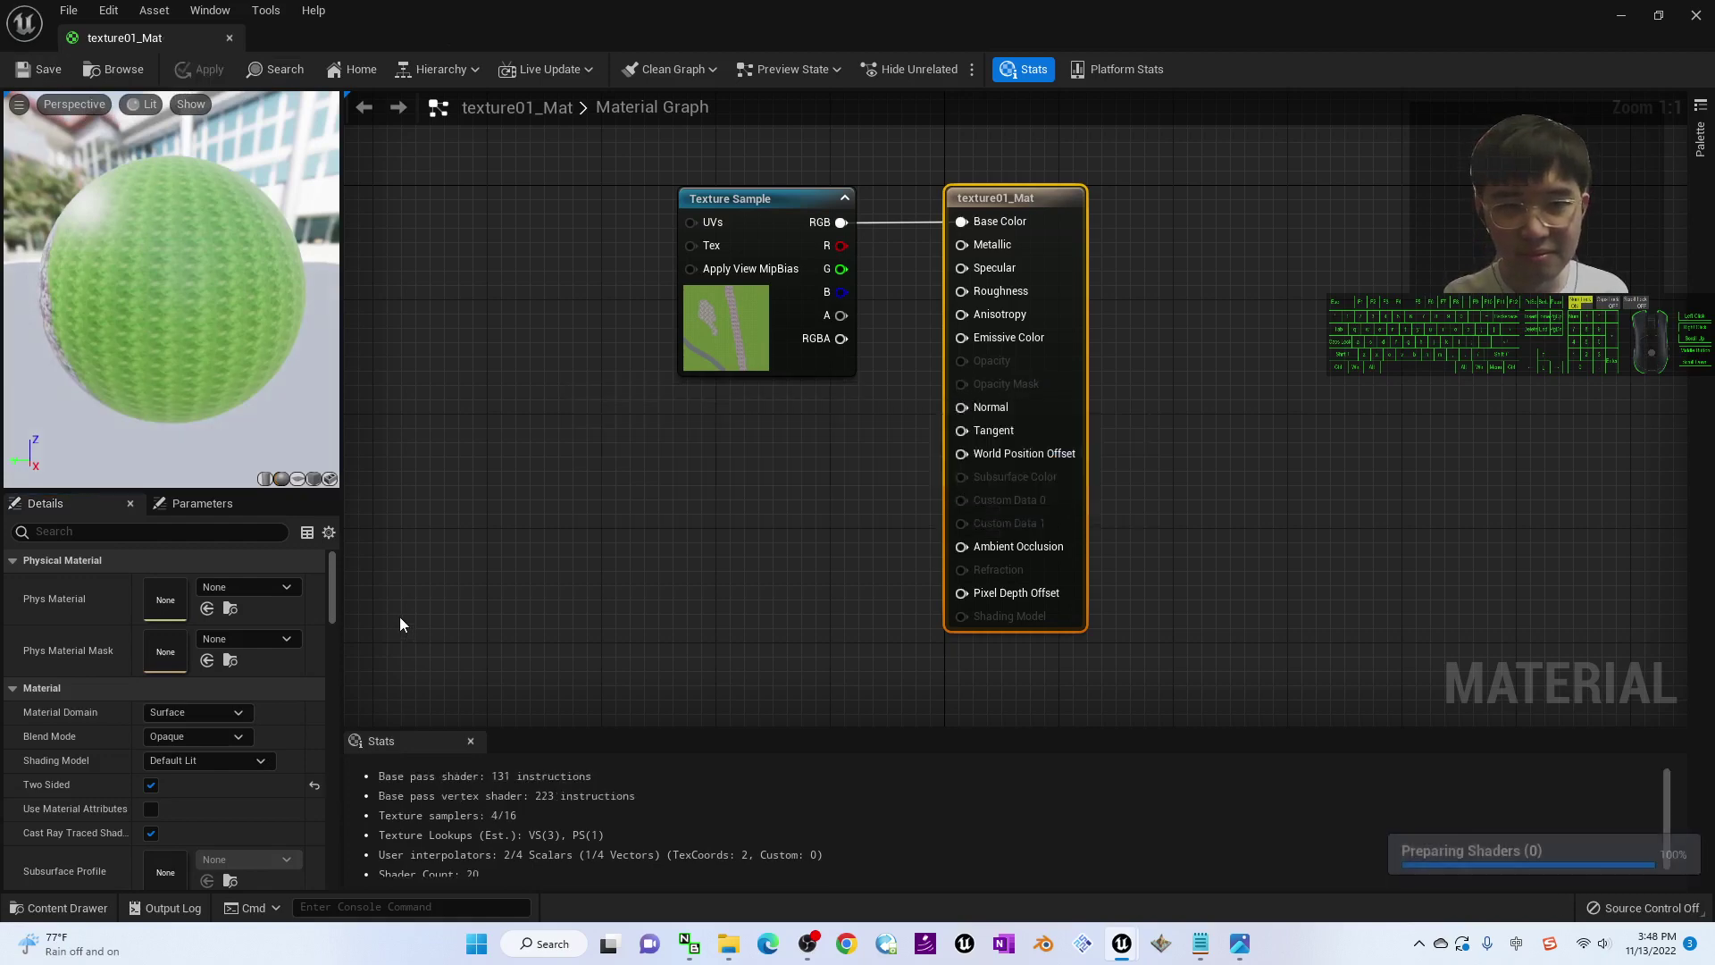
click(1700, 14)
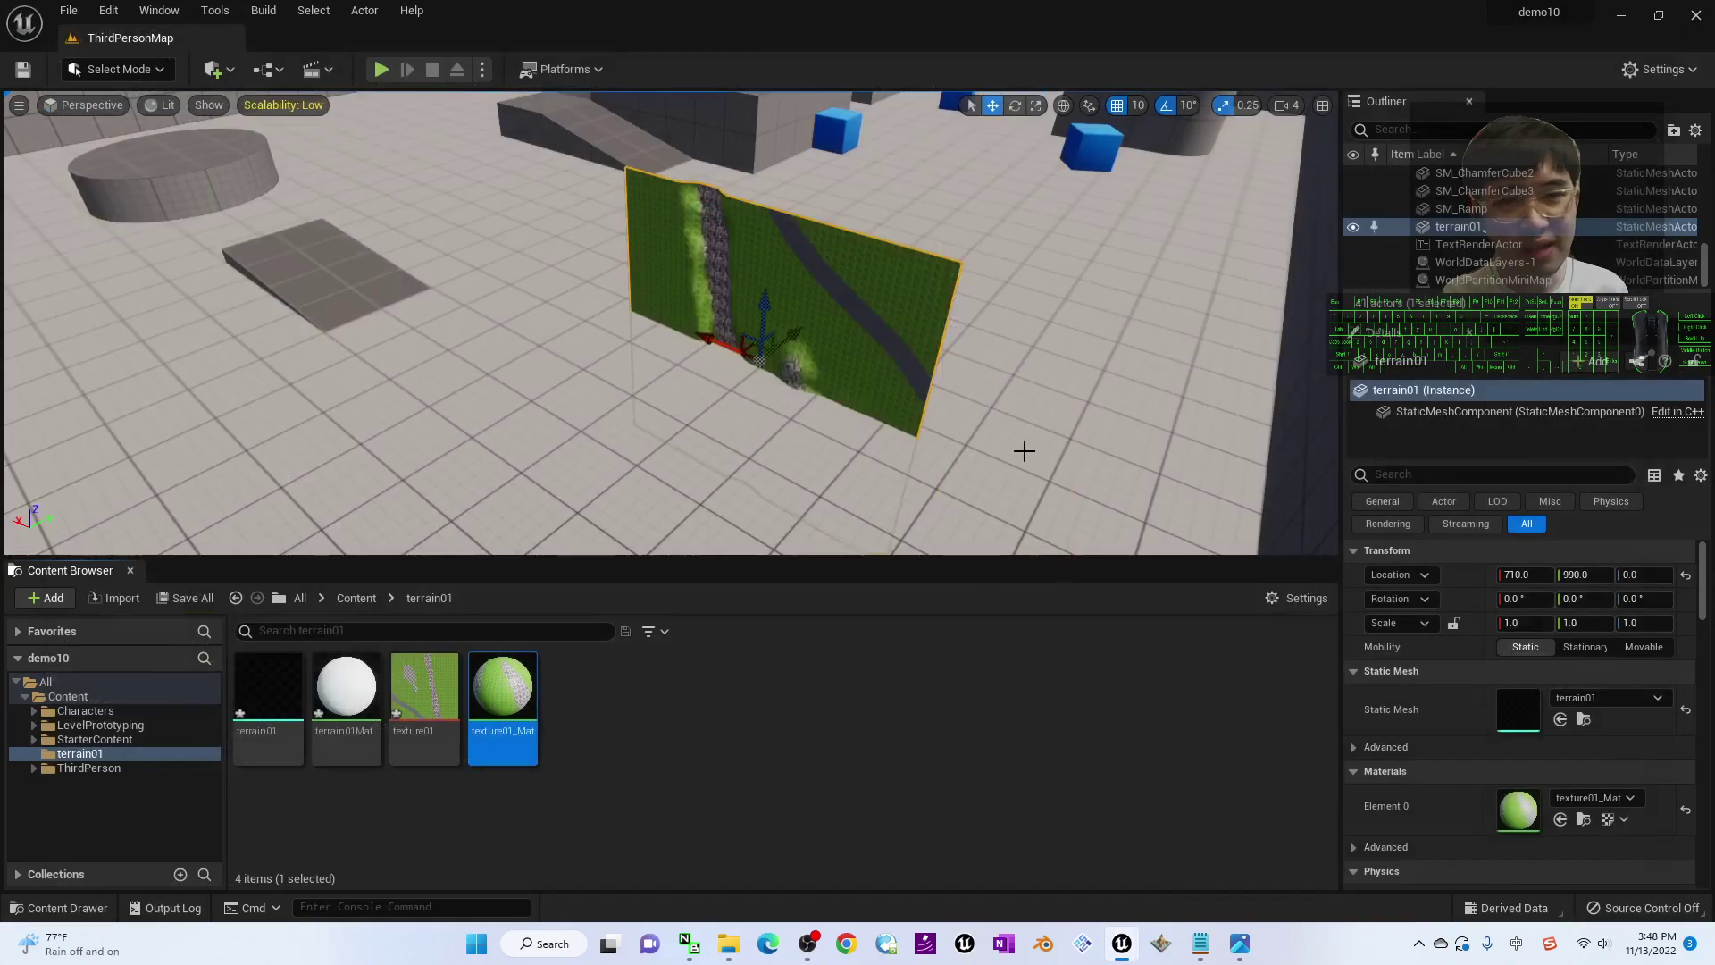
mouse_move(1045, 384)
alt+mouse_down()
mouse_move(866, 456)
mouse_move(1045, 358)
mouse_move(1053, 402)
alt+mouse_up()
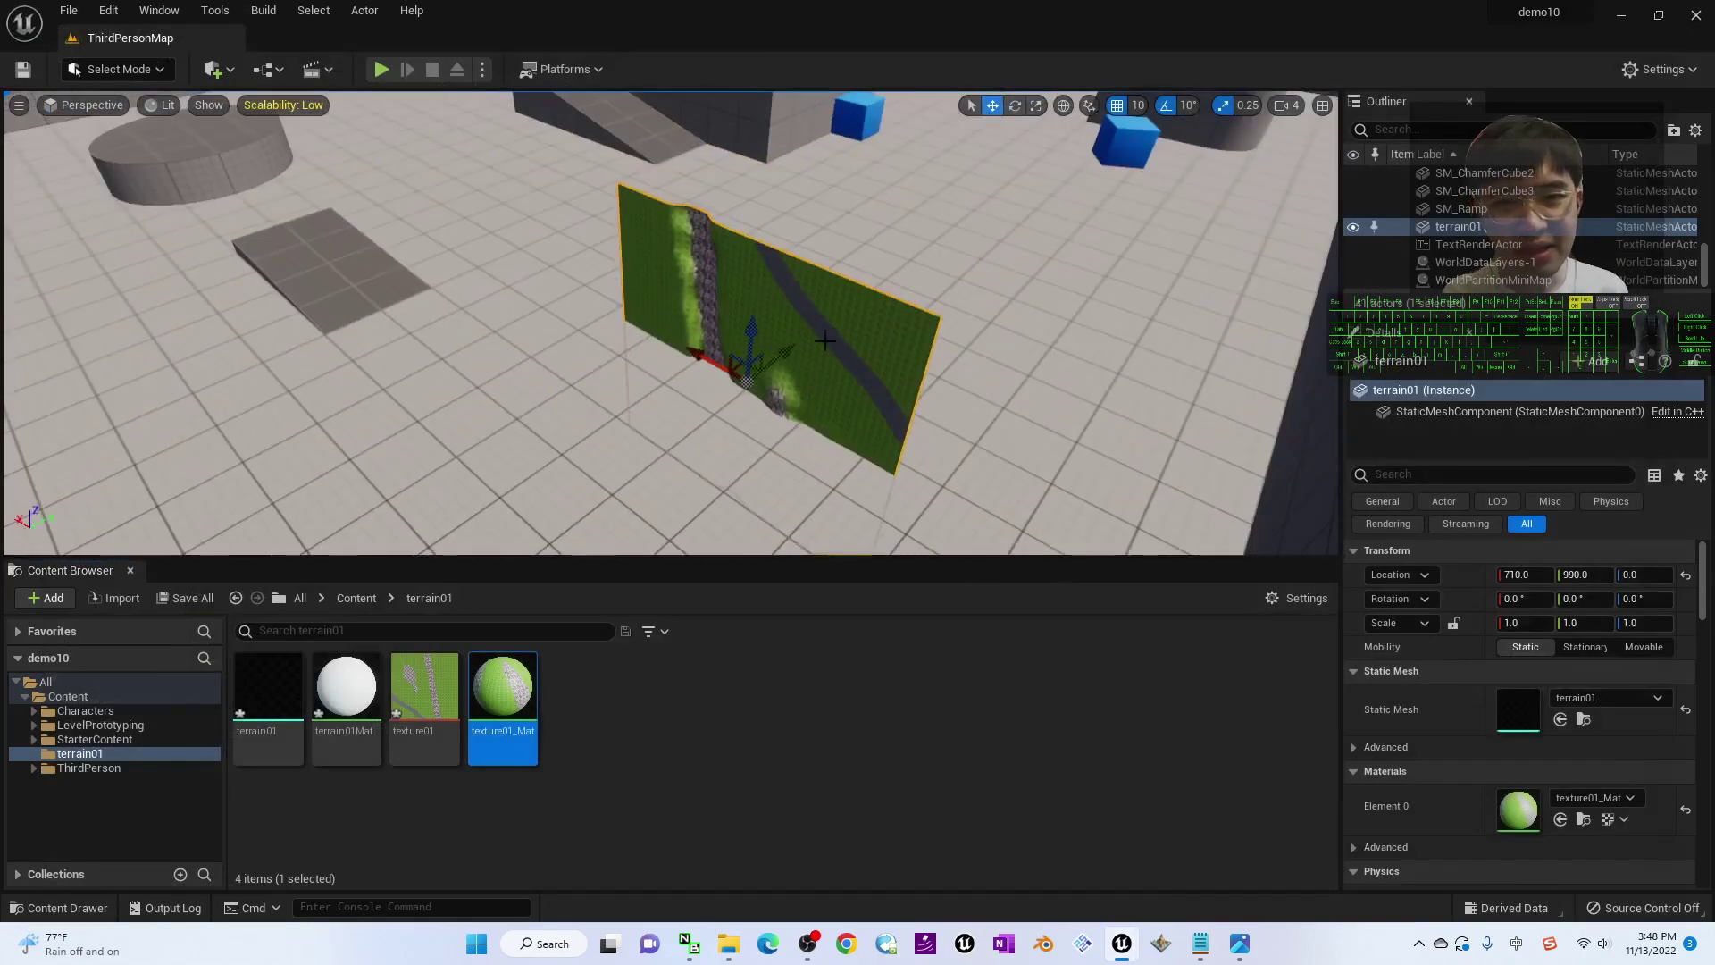
Step: Select the terrain01 mesh in the level and raise it to a Z location of 210
click(1024, 402)
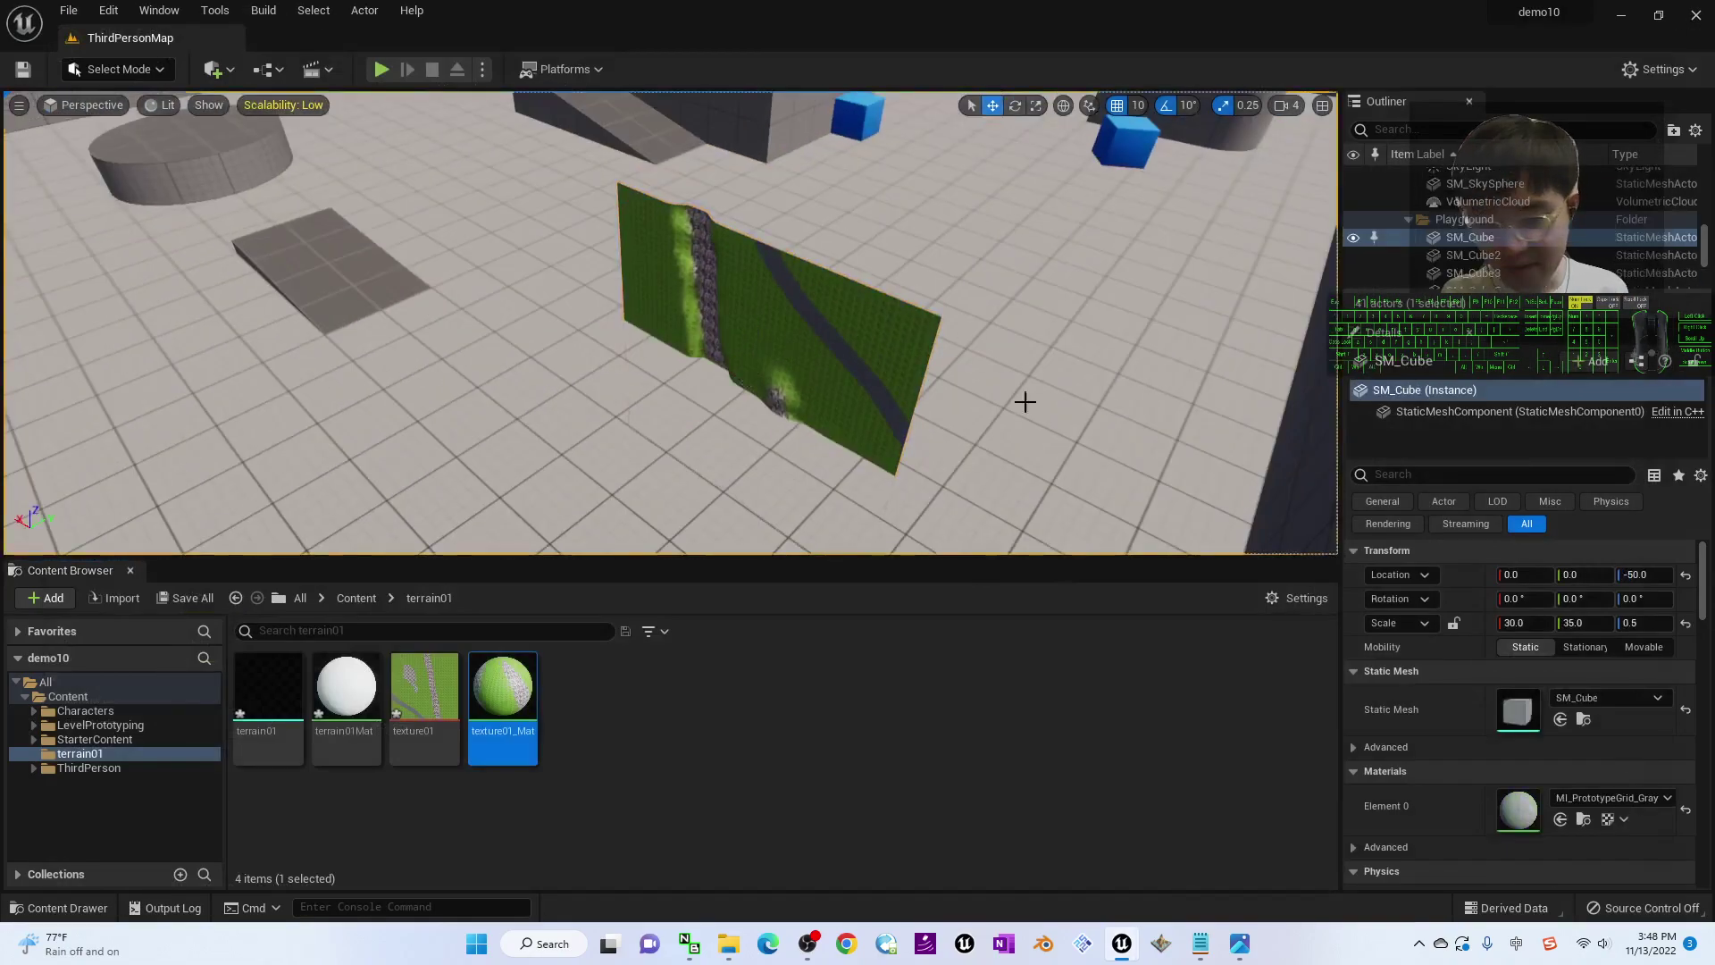
click(816, 322)
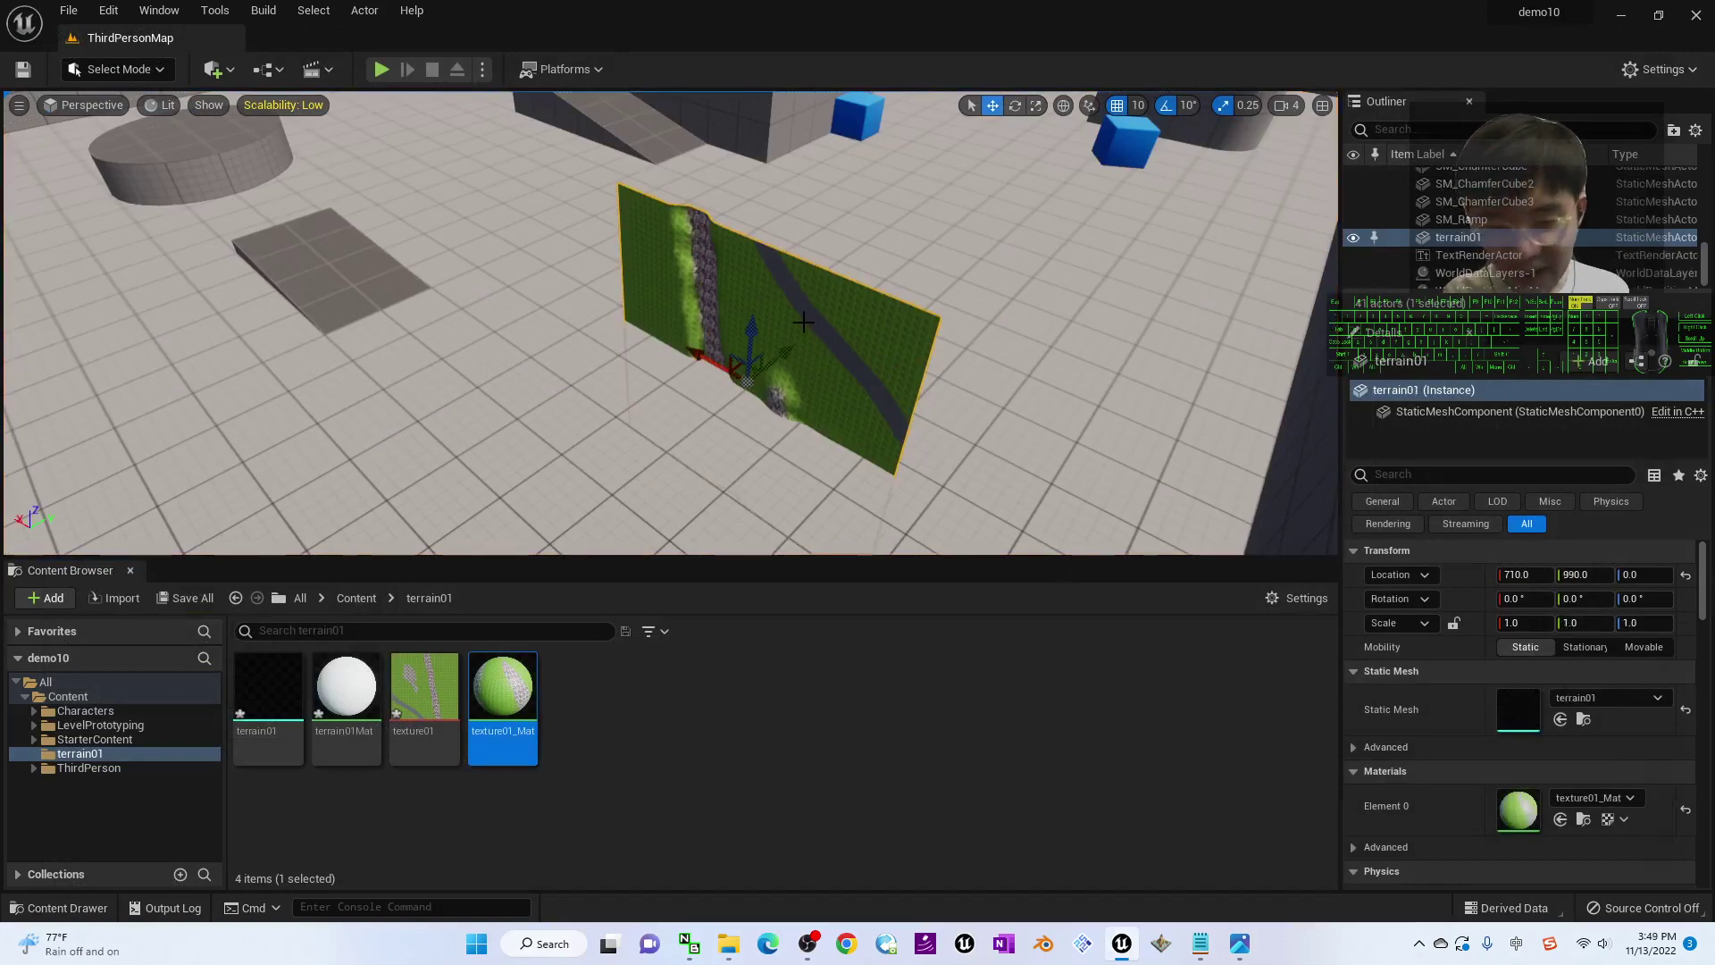
key(e)
key(w)
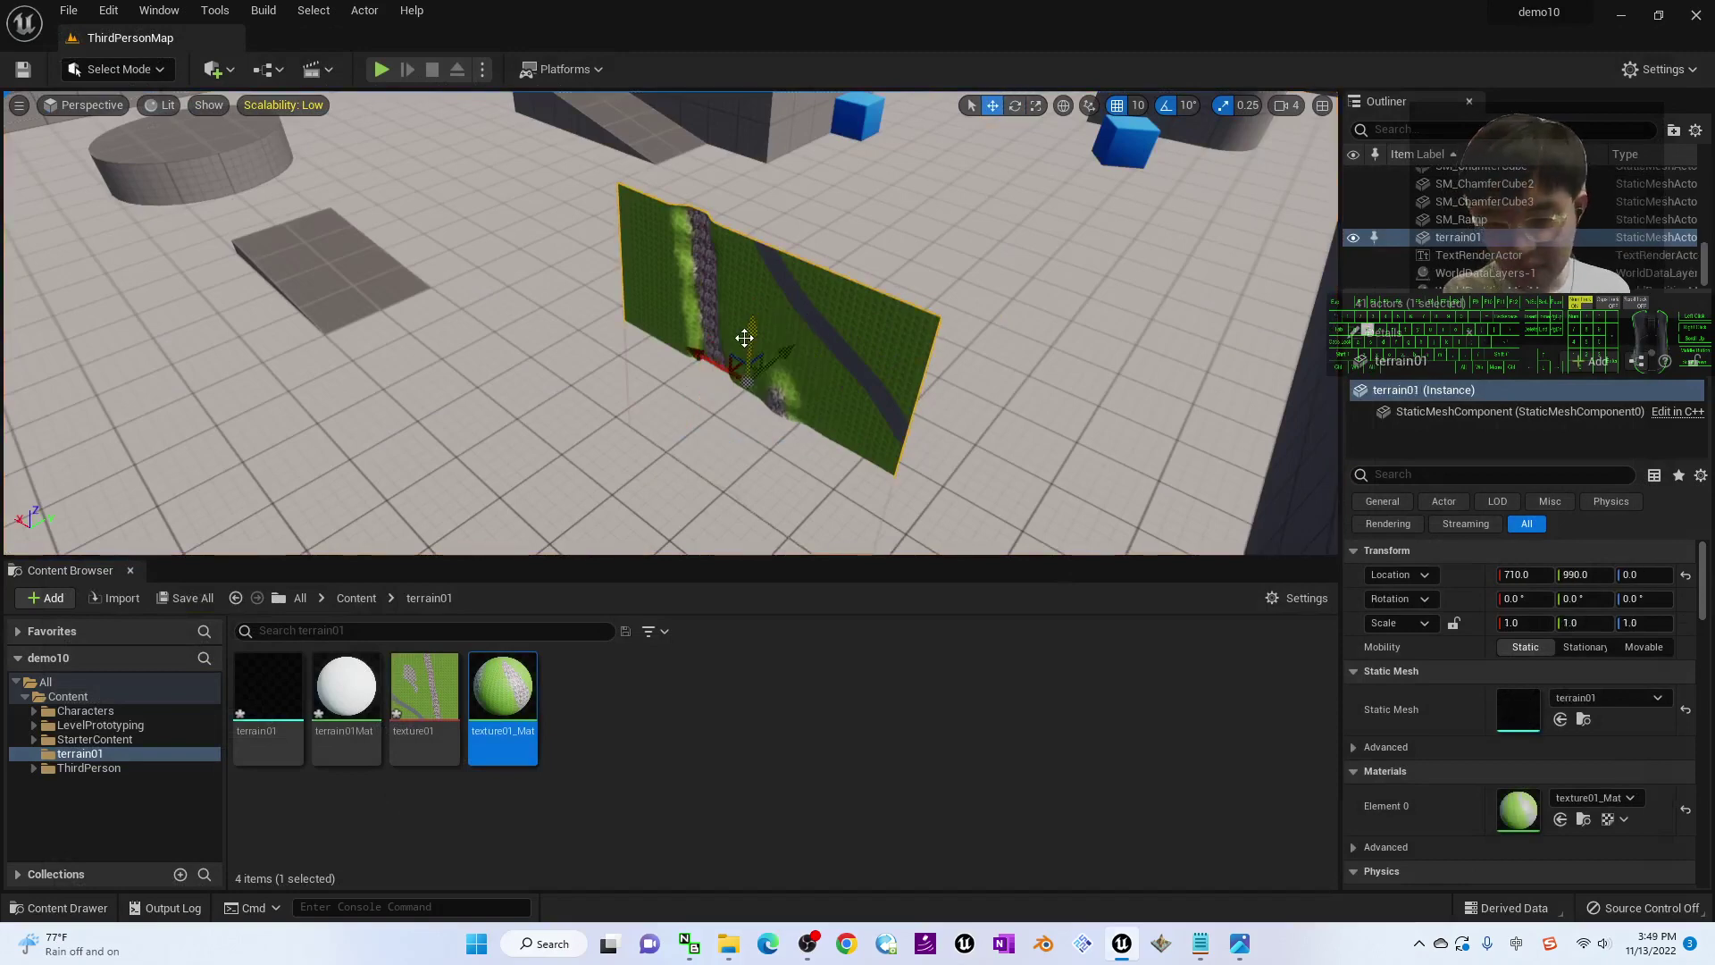
drag(746, 344, 767, 286)
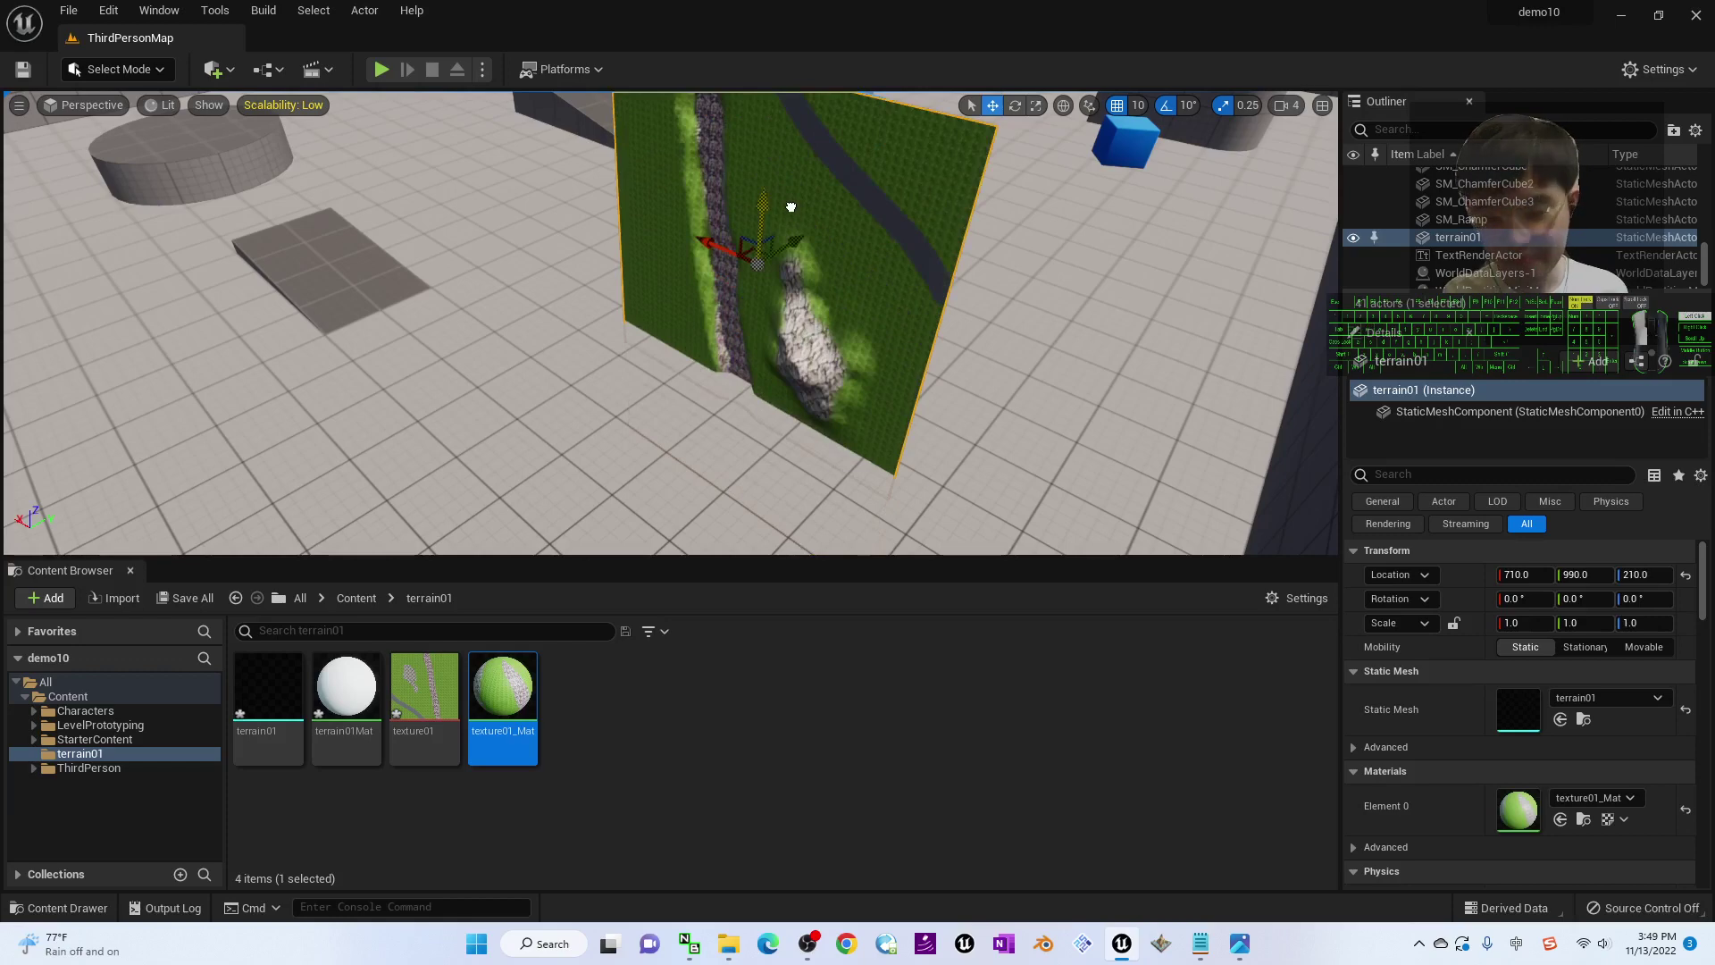
Step: Rotate the terrain01 mesh 90° about the X axis so it lies flat with its mountain facing up
key(e)
mouse_move(728, 239)
mouse_down()
mouse_move(674, 366)
mouse_move(726, 246)
mouse_up()
click(1523, 598)
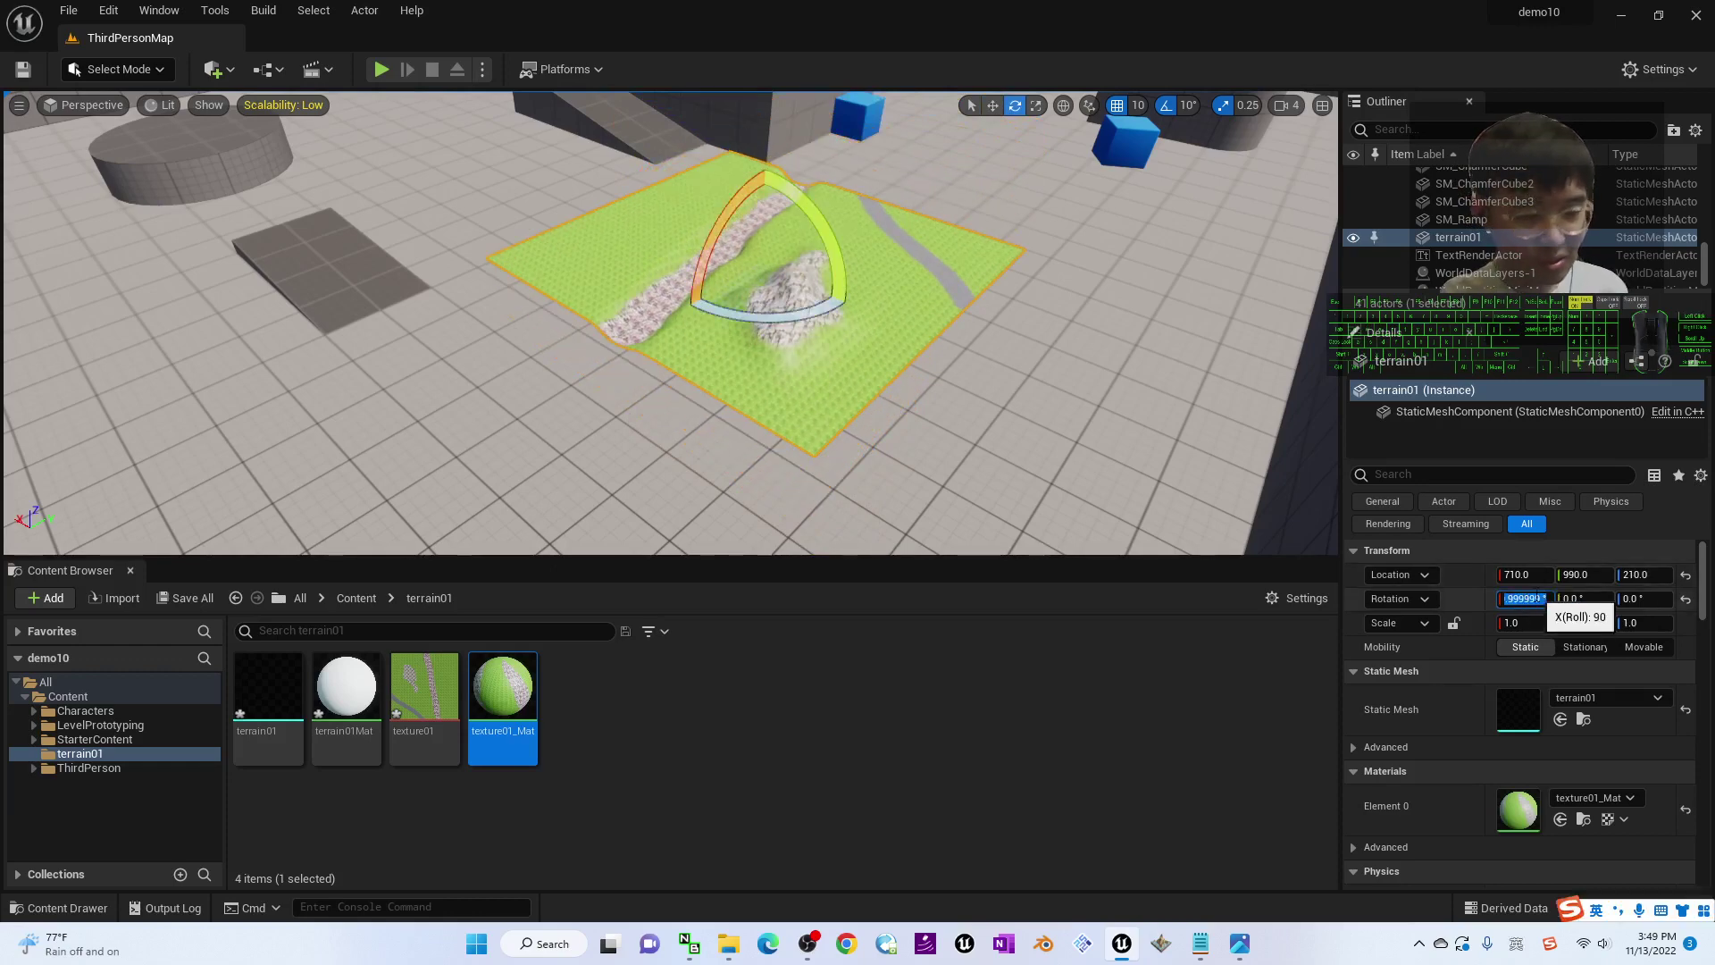
key(Return)
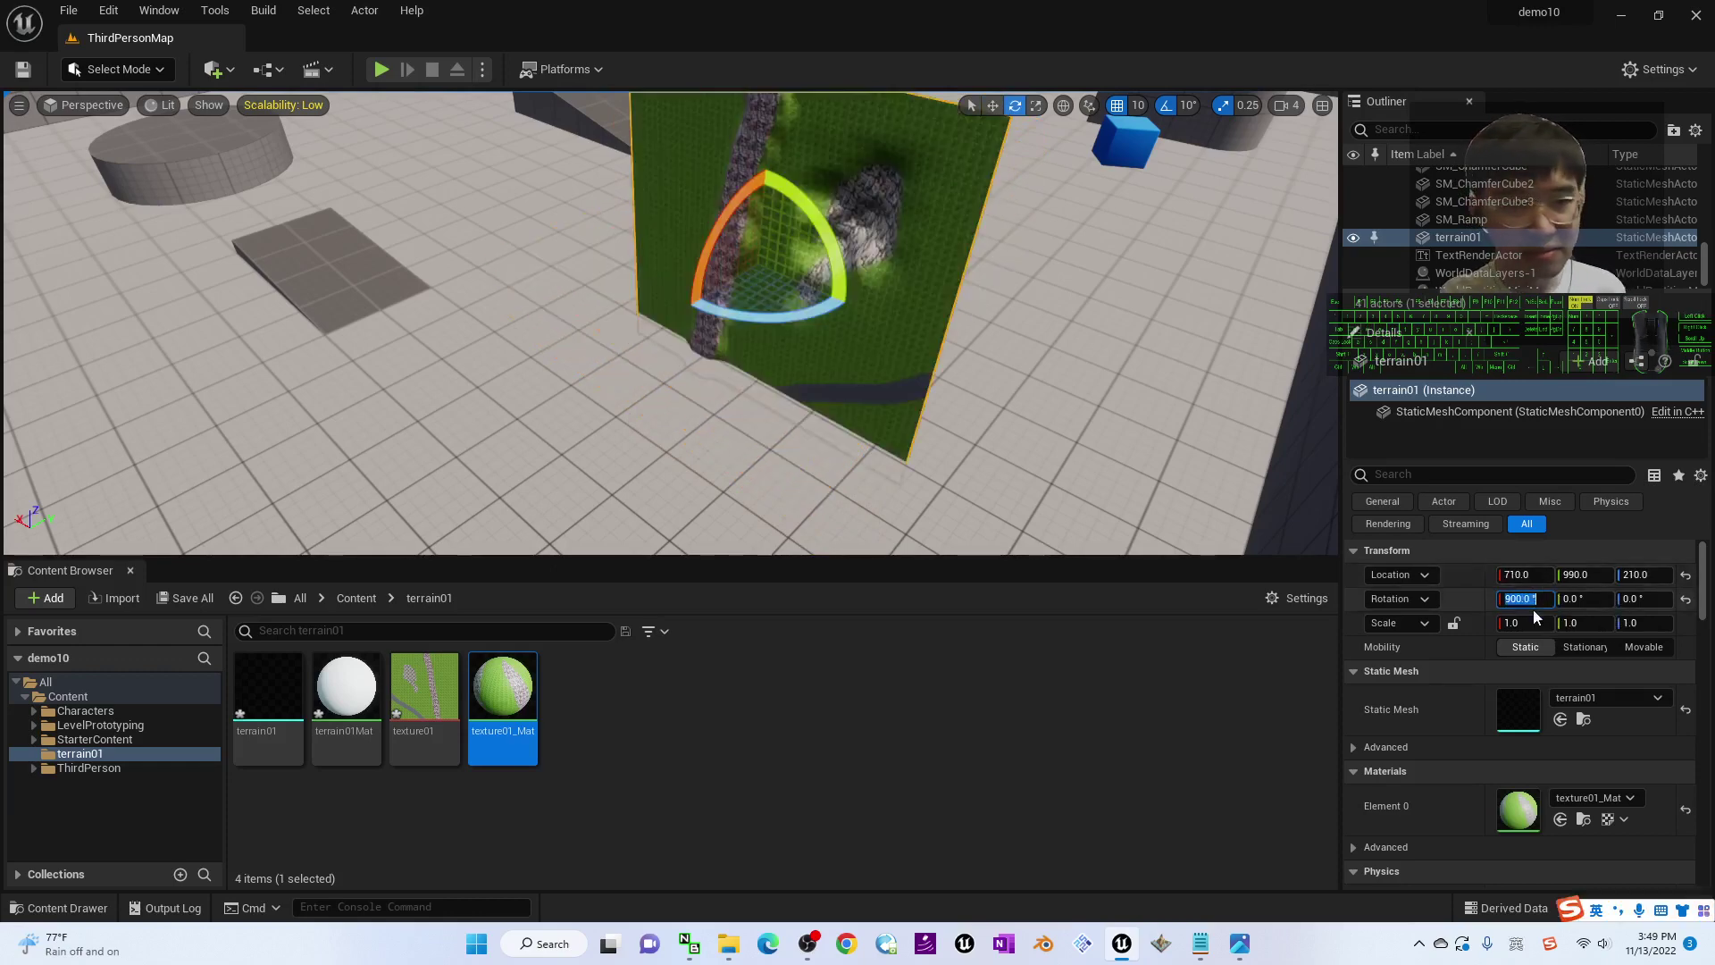
text(9)
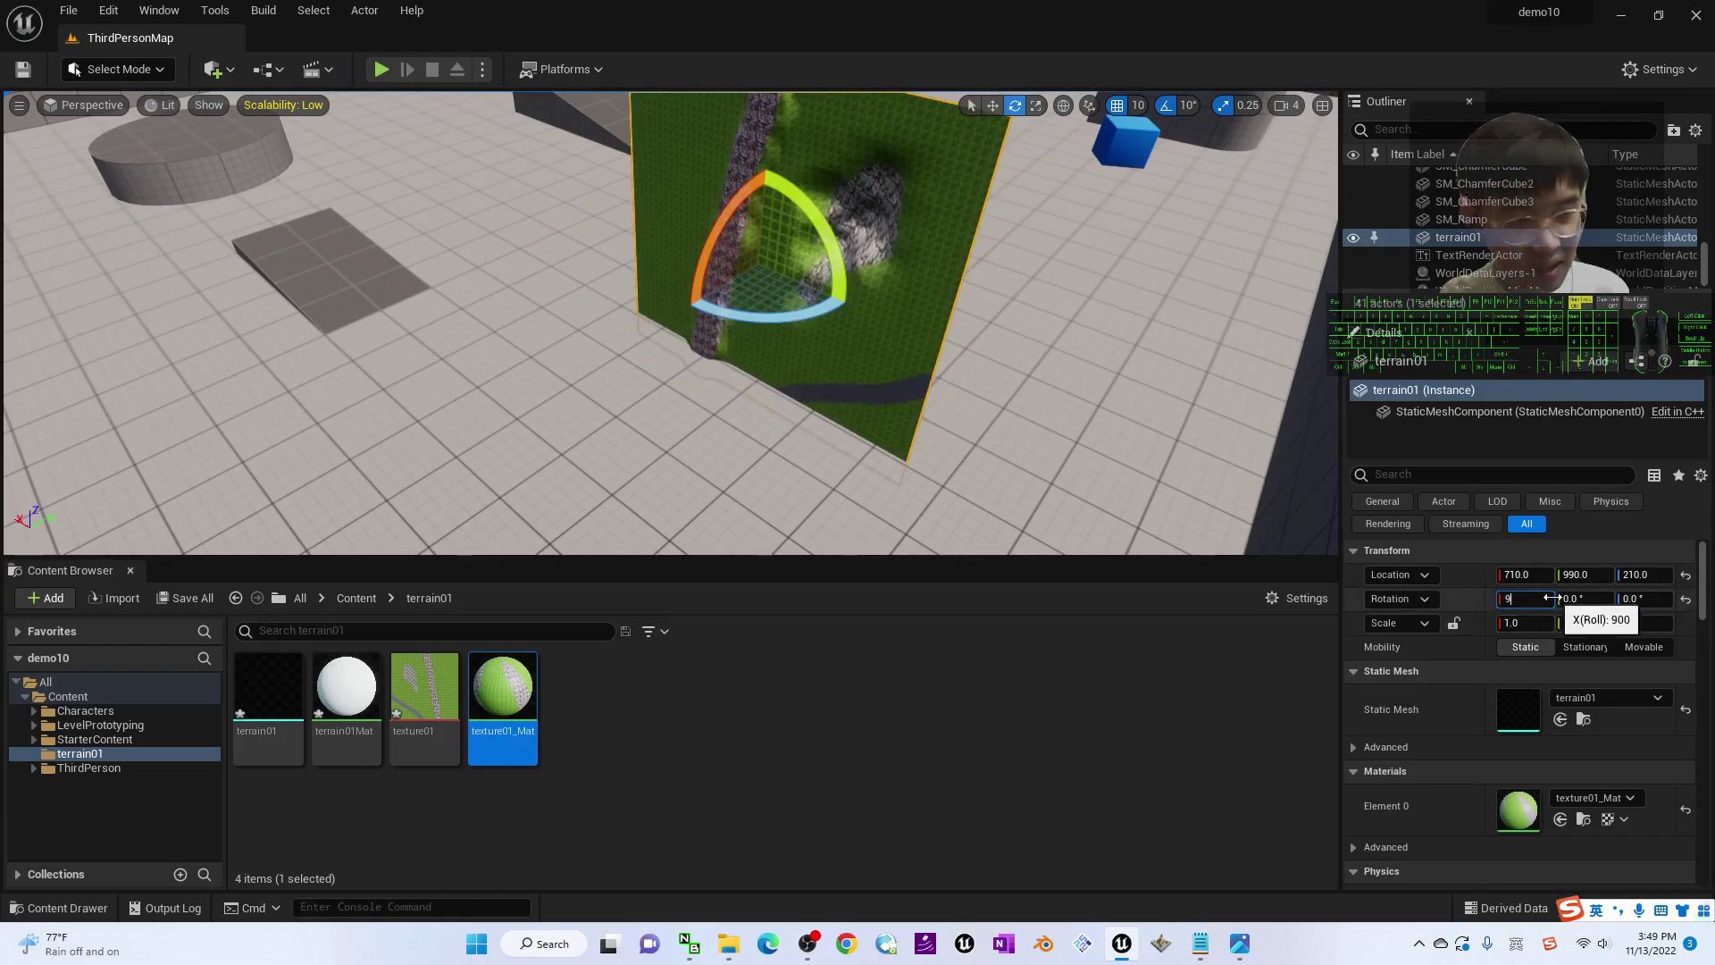
text(0)
key(Return)
Step: Set the engine scalability quality to High for all groups
scroll(1064, 383, up, 5)
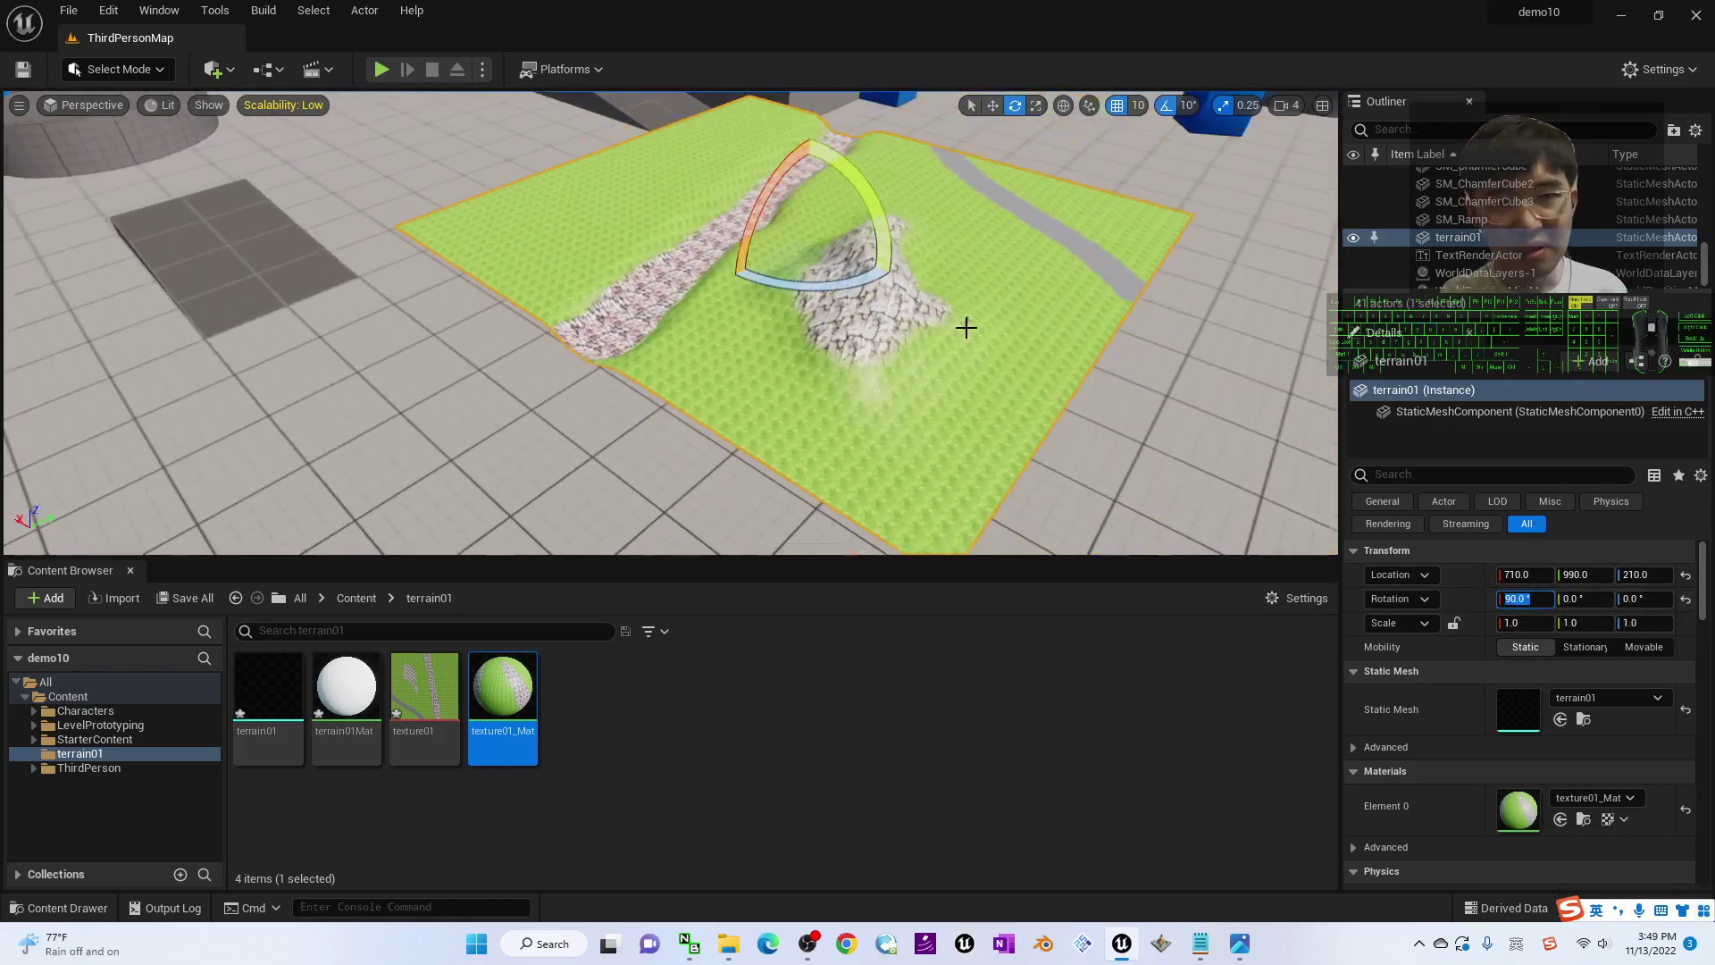
alt+drag(1050, 378, 777, 379)
scroll(1031, 313, down, 3)
scroll(988, 283, up, 2)
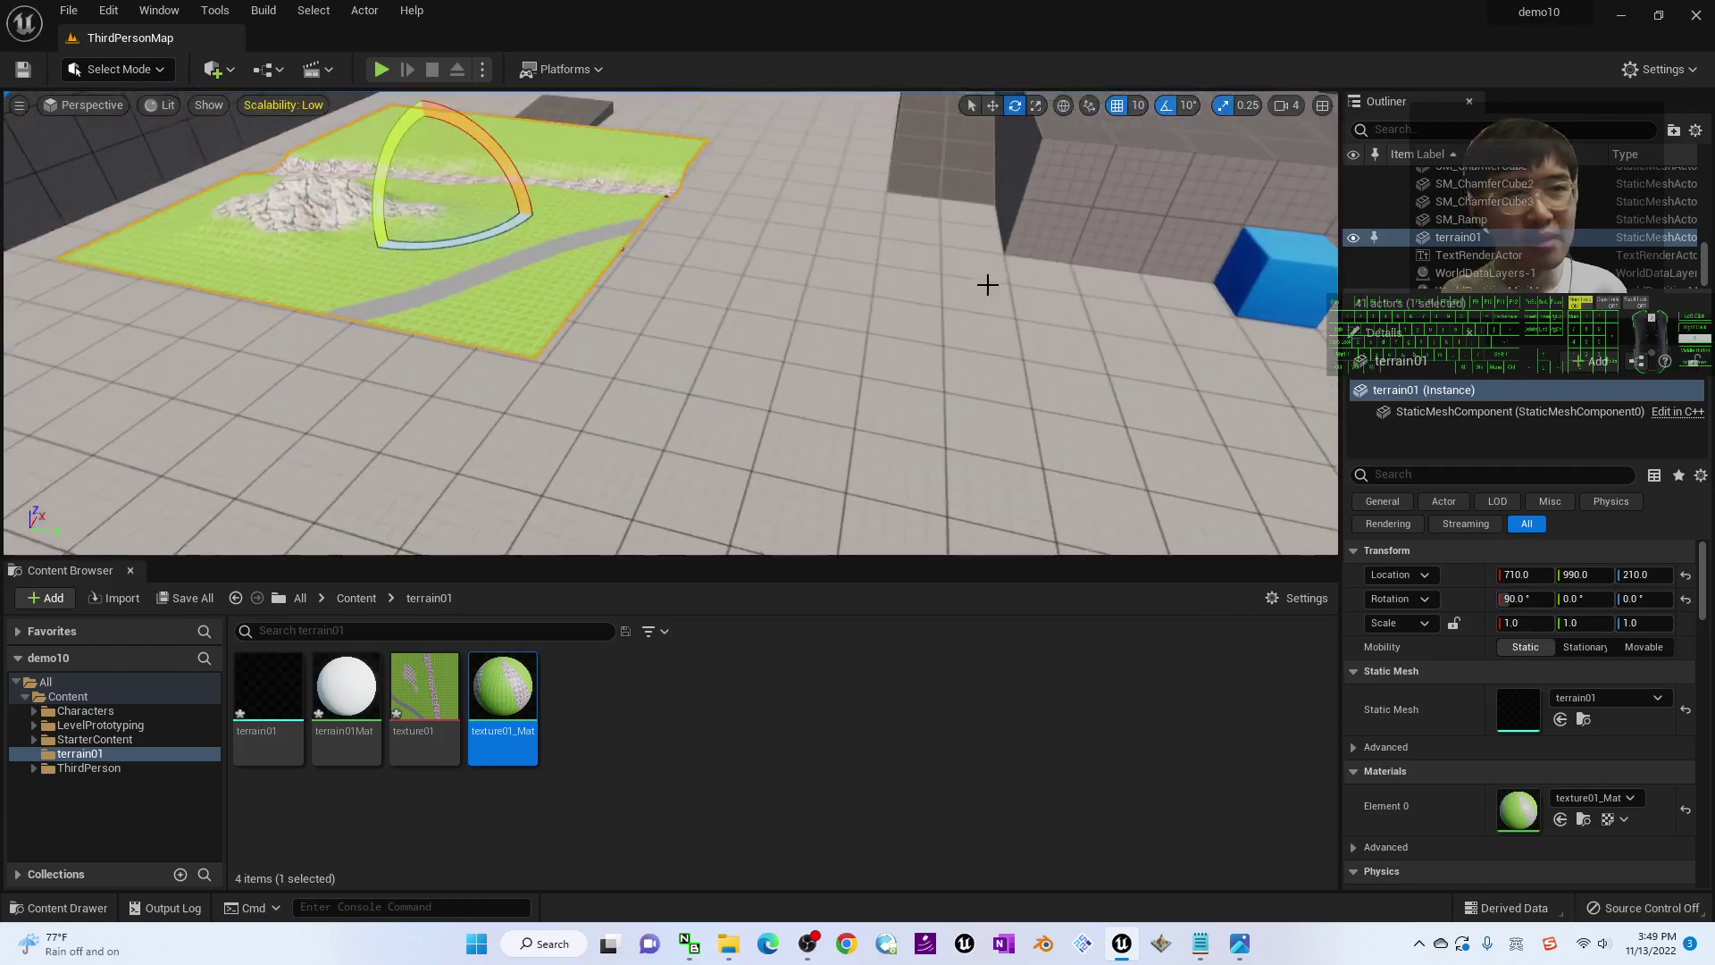
scroll(993, 279, down, 4)
click(1666, 72)
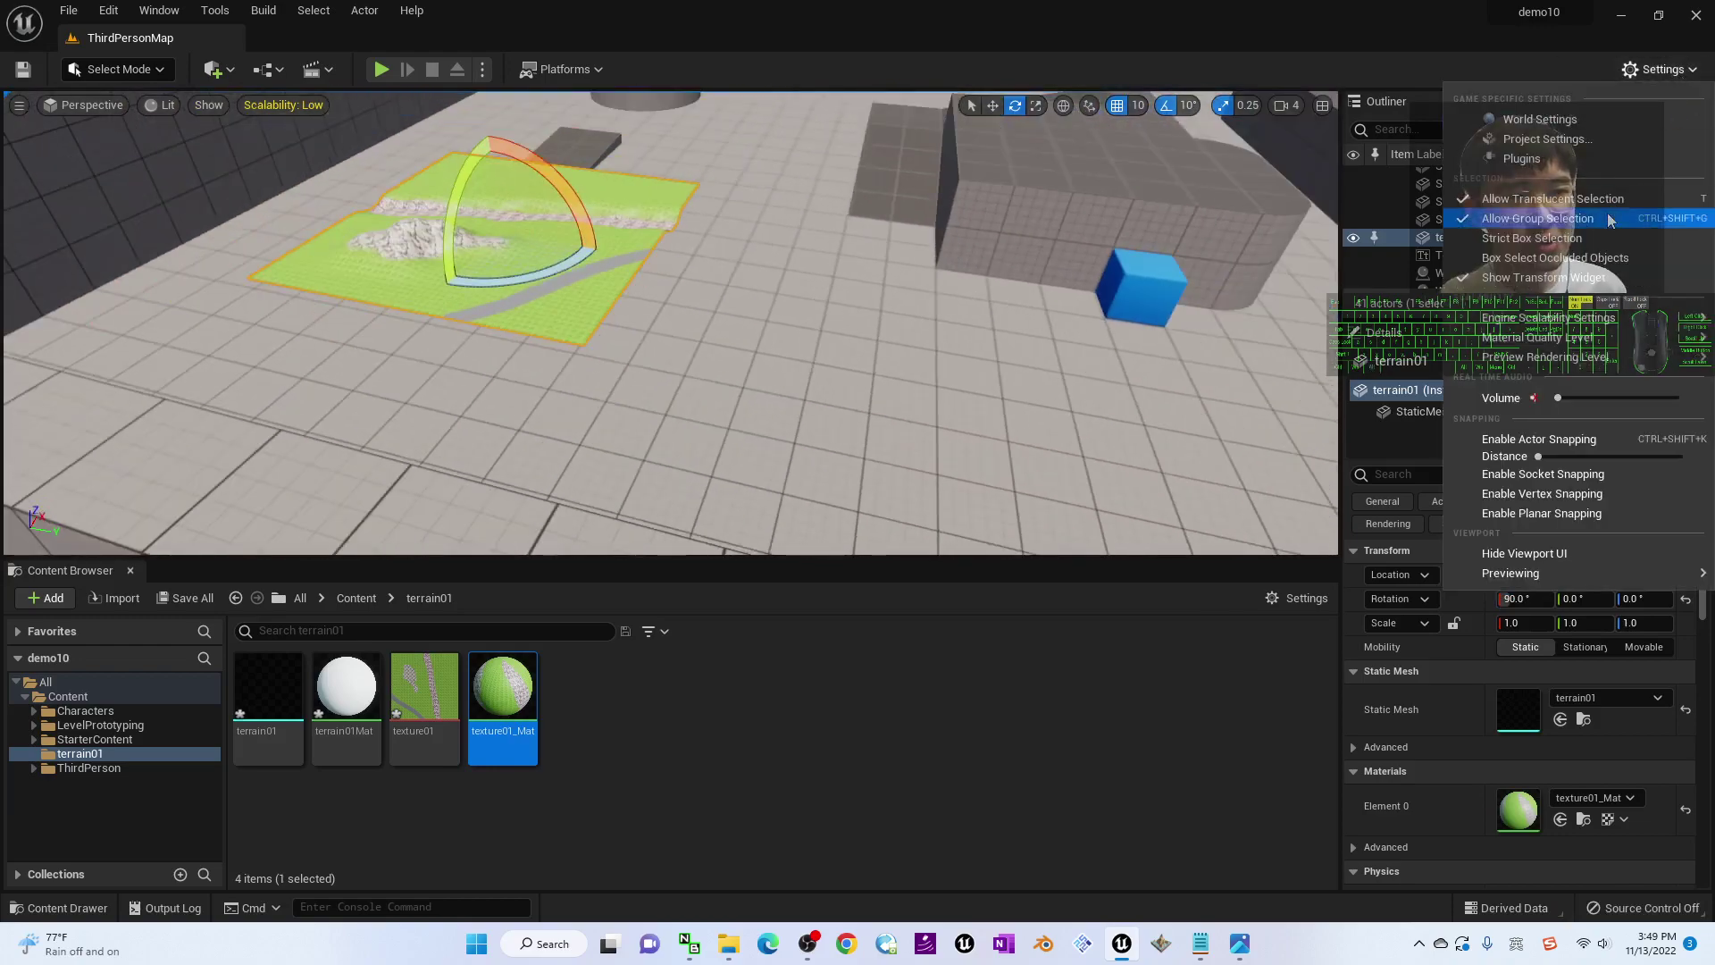
mouse_move(1547, 324)
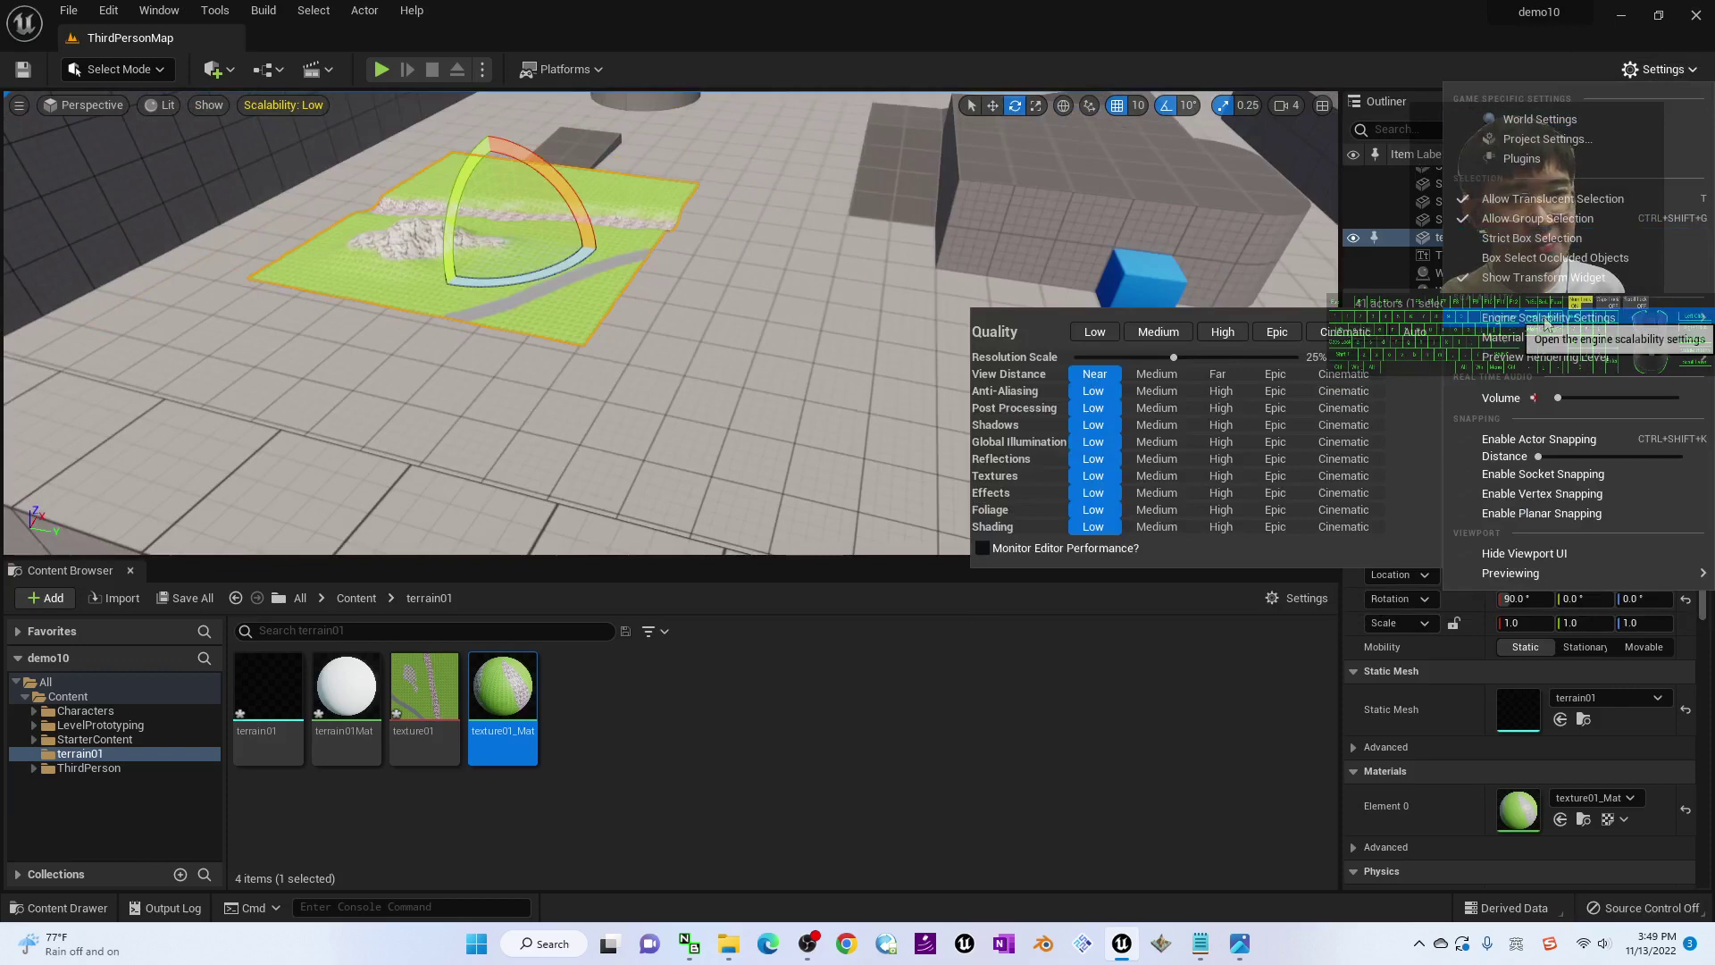
click(1160, 332)
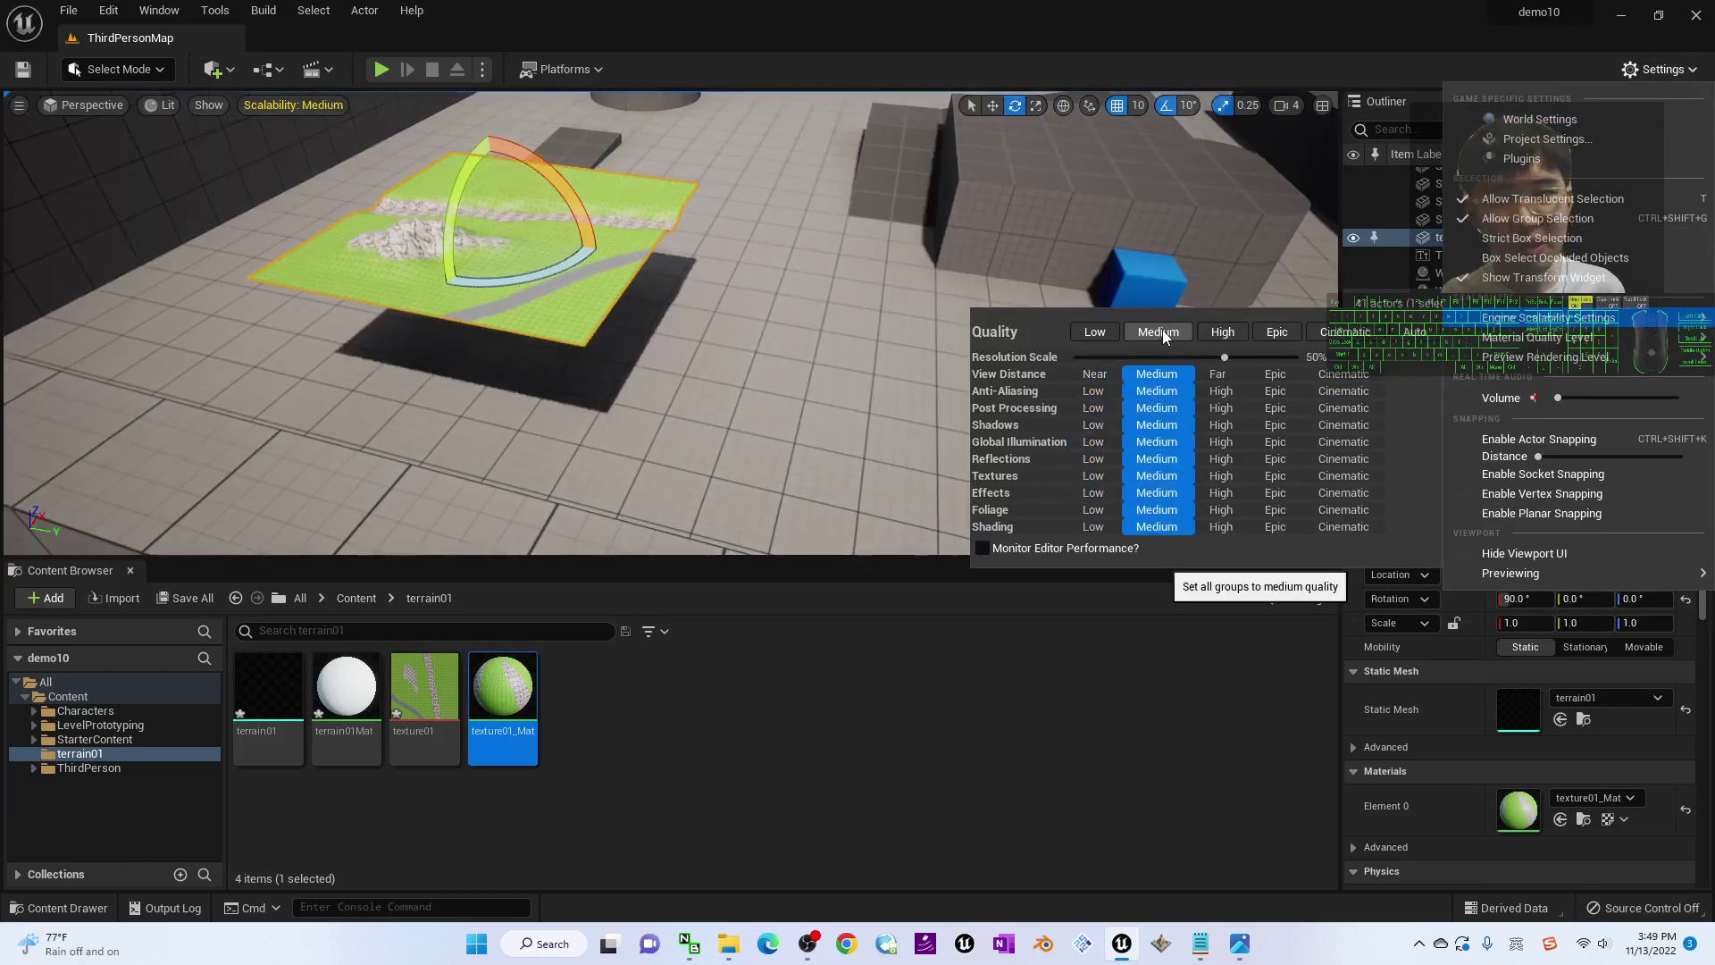
click(1222, 332)
mouse_move(612, 274)
mouse_down()
mouse_move(218, 273)
mouse_move(613, 274)
mouse_up()
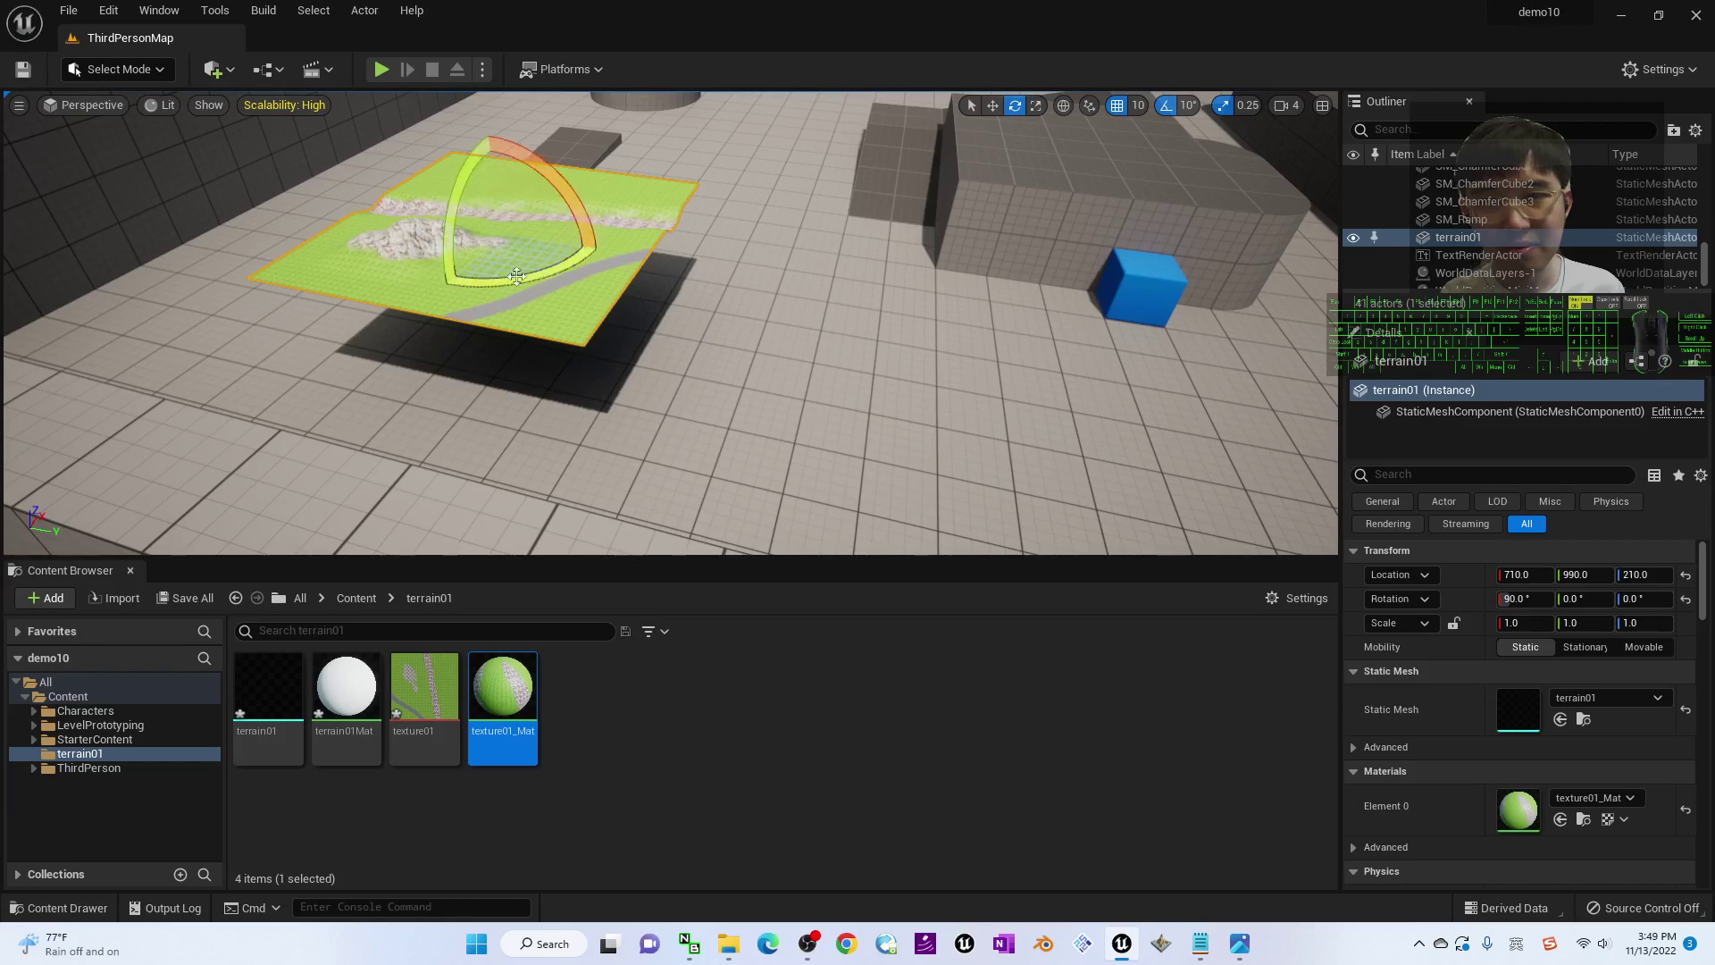
Step: Scale the terrain01 mesh uniformly to 4.75 on all axes
scroll(528, 233, up, 2)
scroll(528, 233, down, 3)
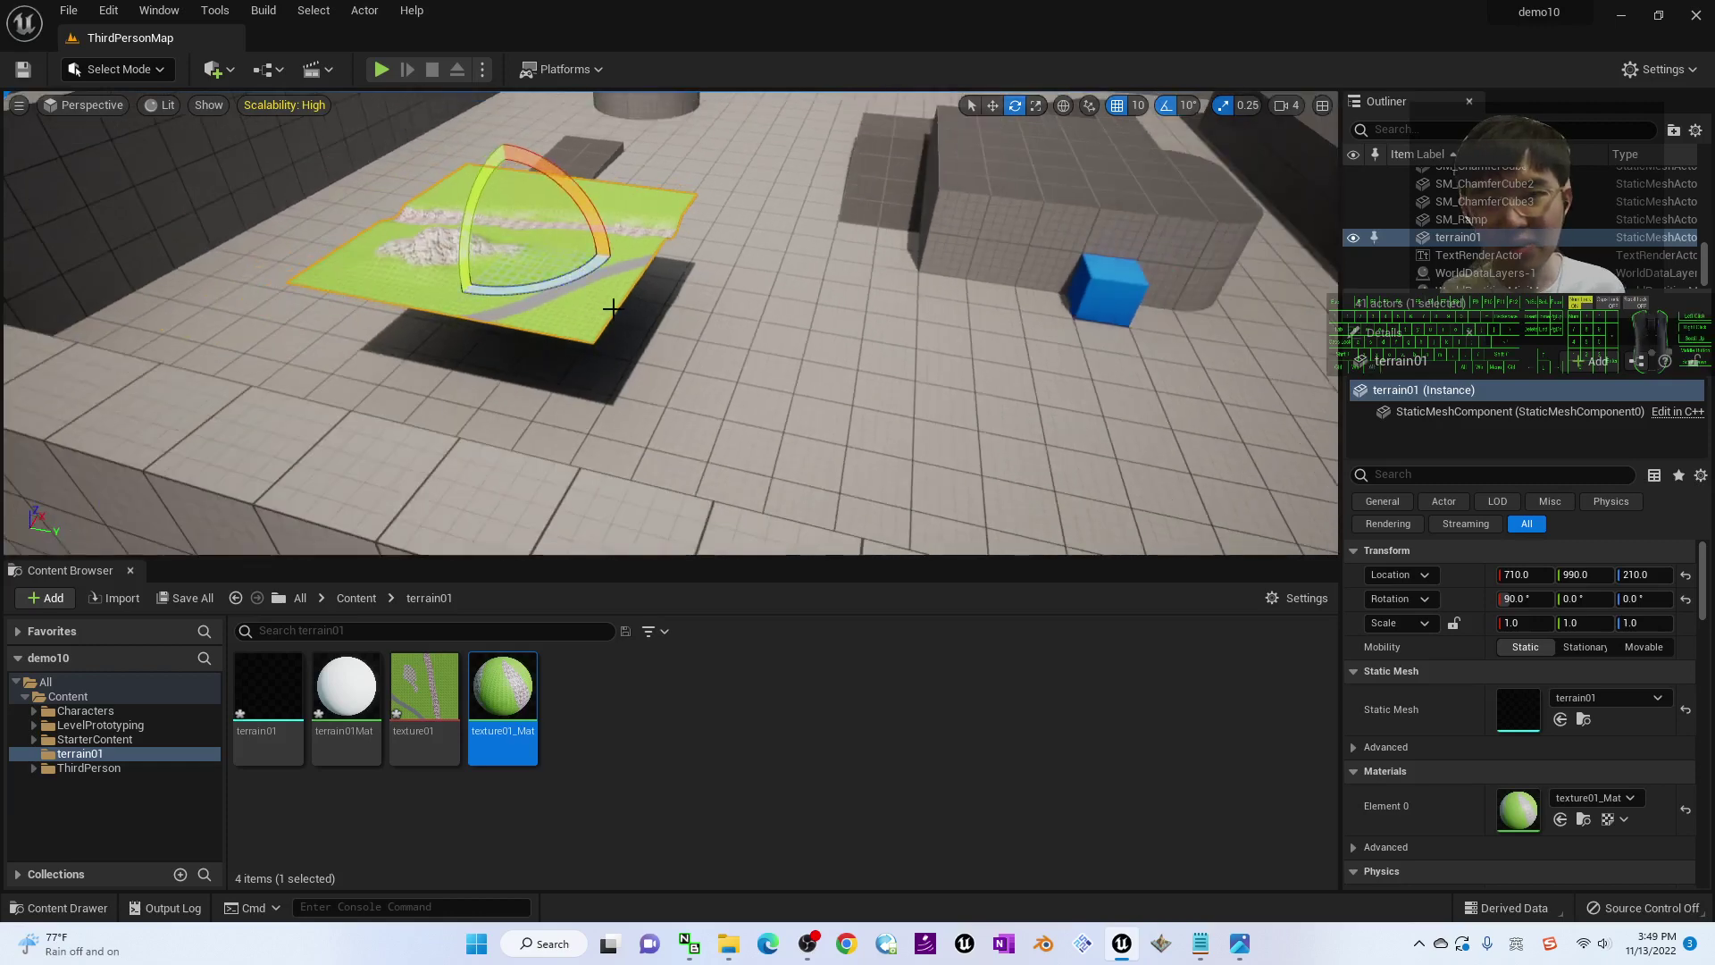
scroll(613, 309, up, 2)
scroll(614, 309, down, 4)
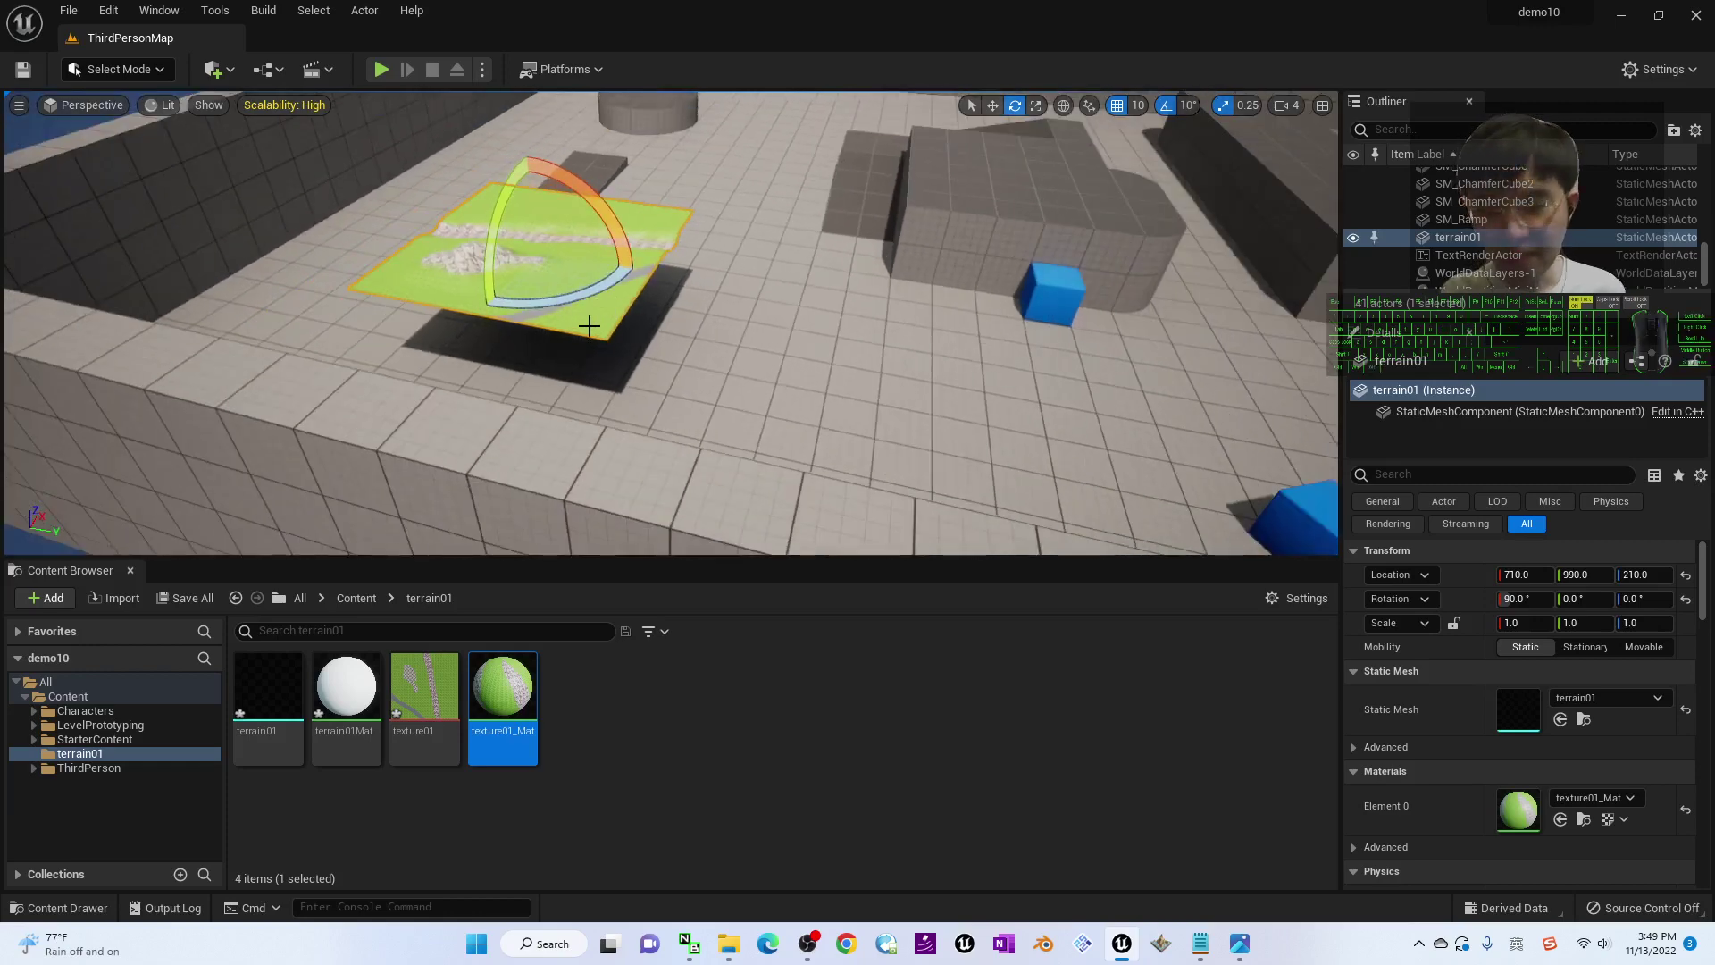
scroll(589, 325, down, 4)
click(678, 321)
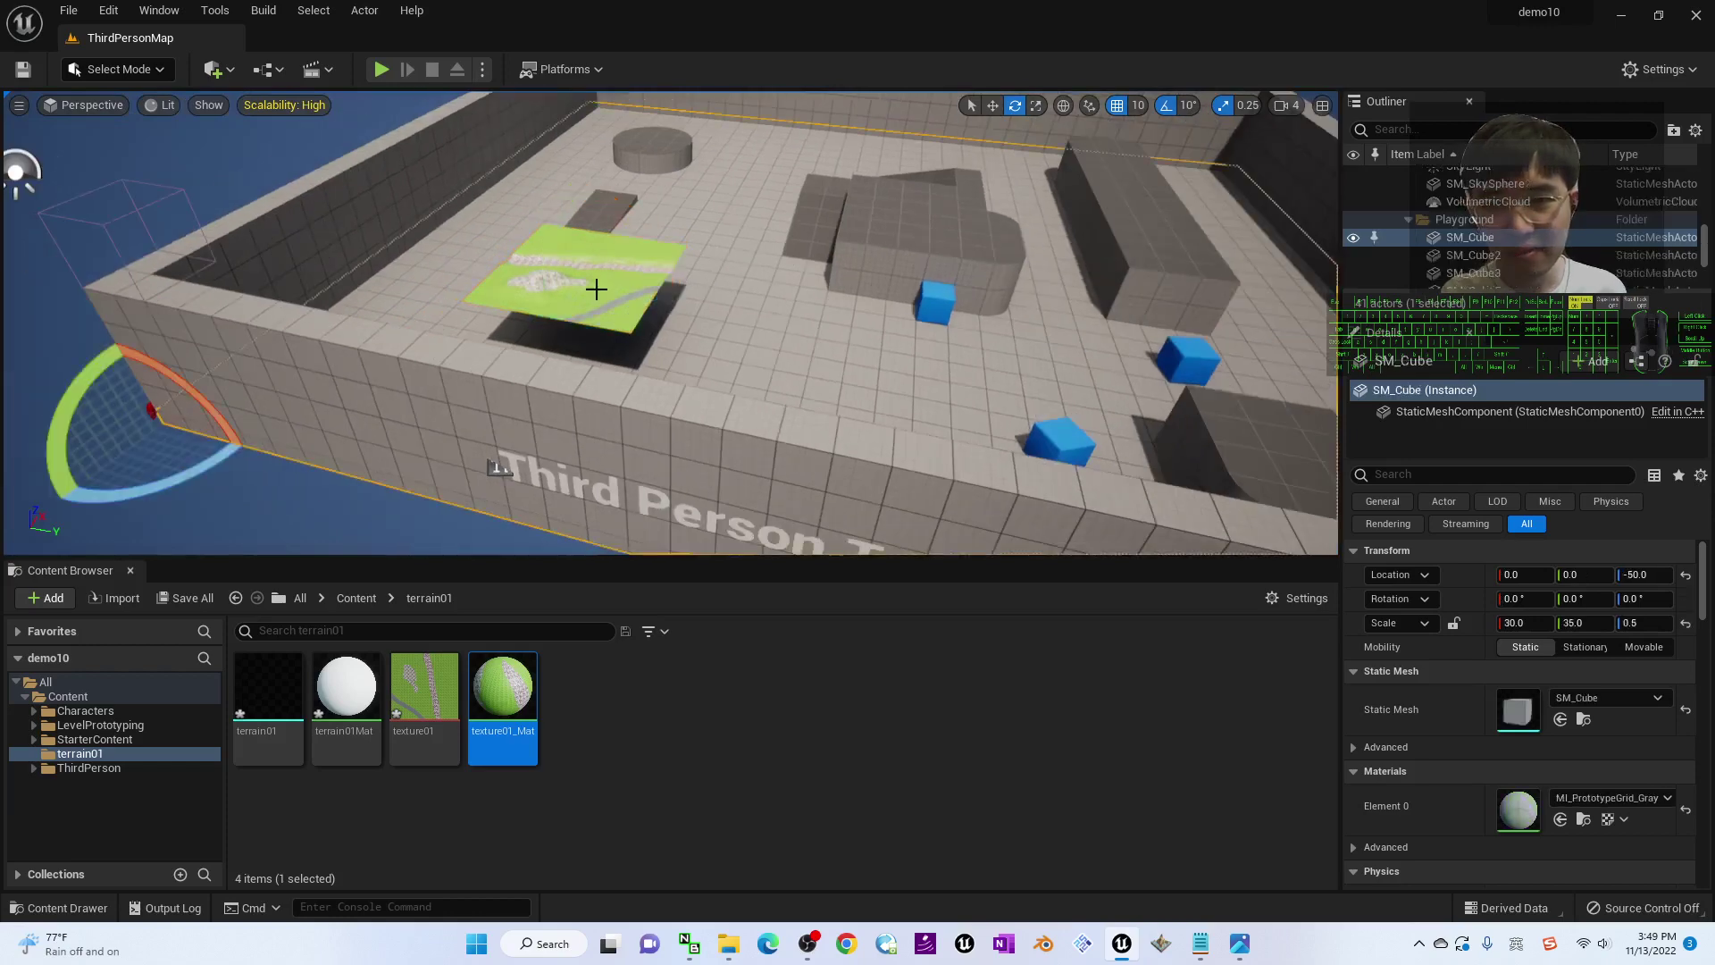
click(596, 288)
key(r)
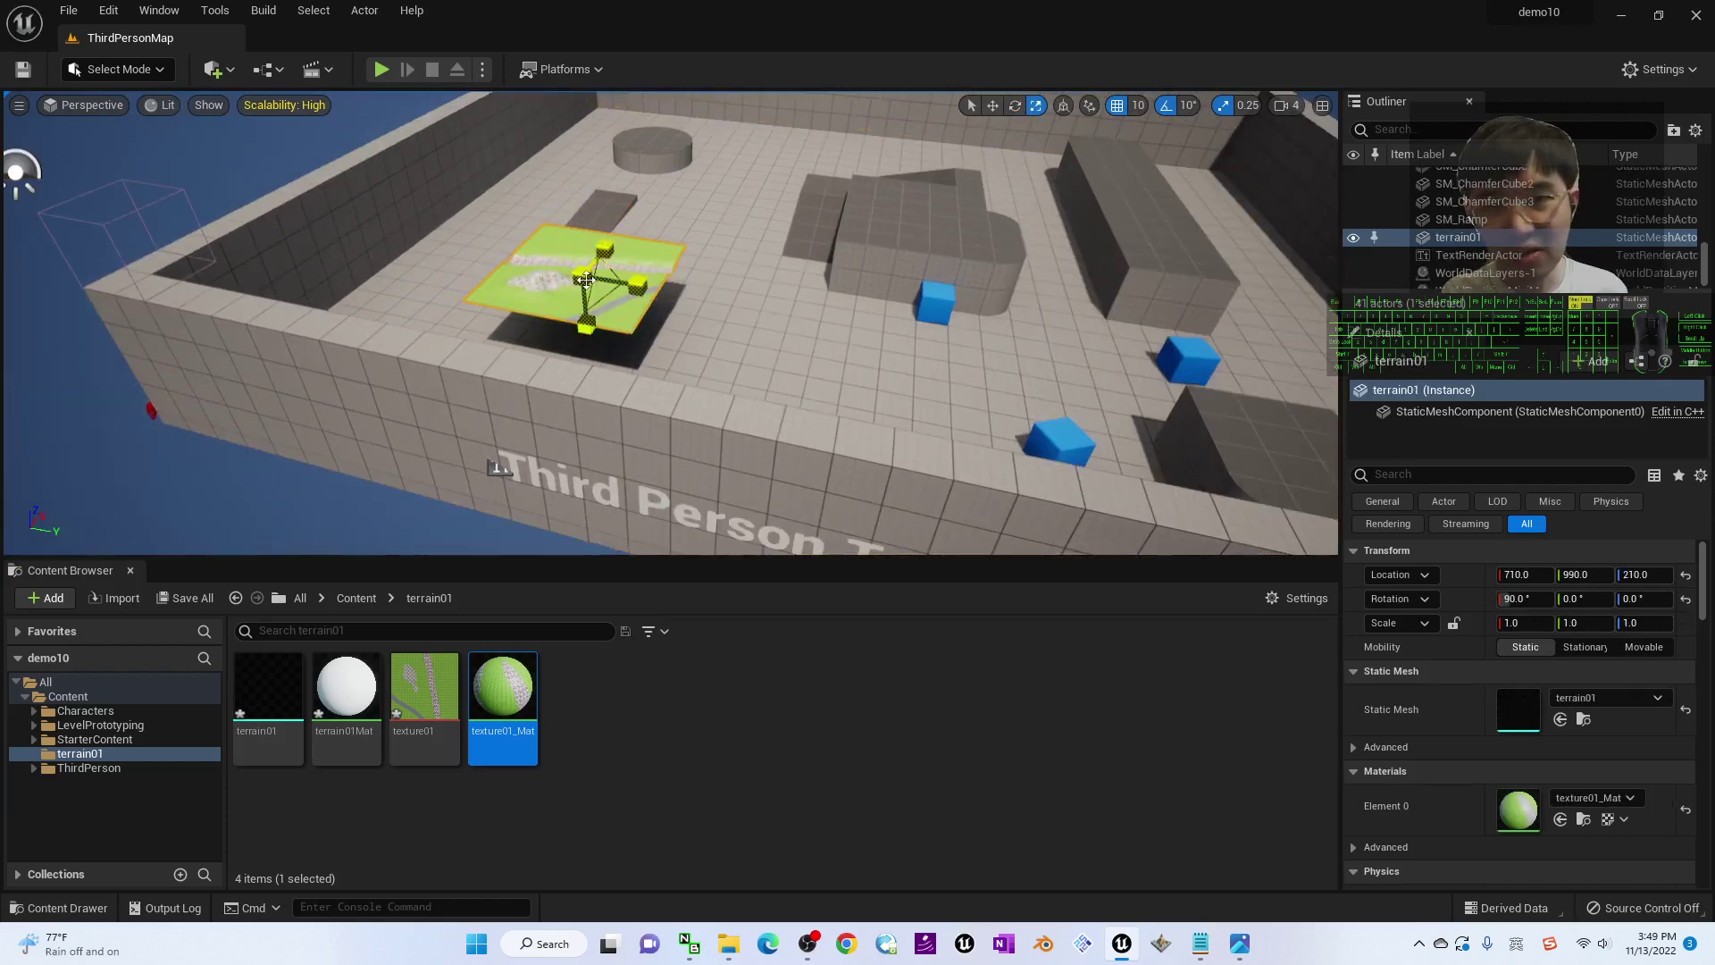
drag(585, 280, 692, 225)
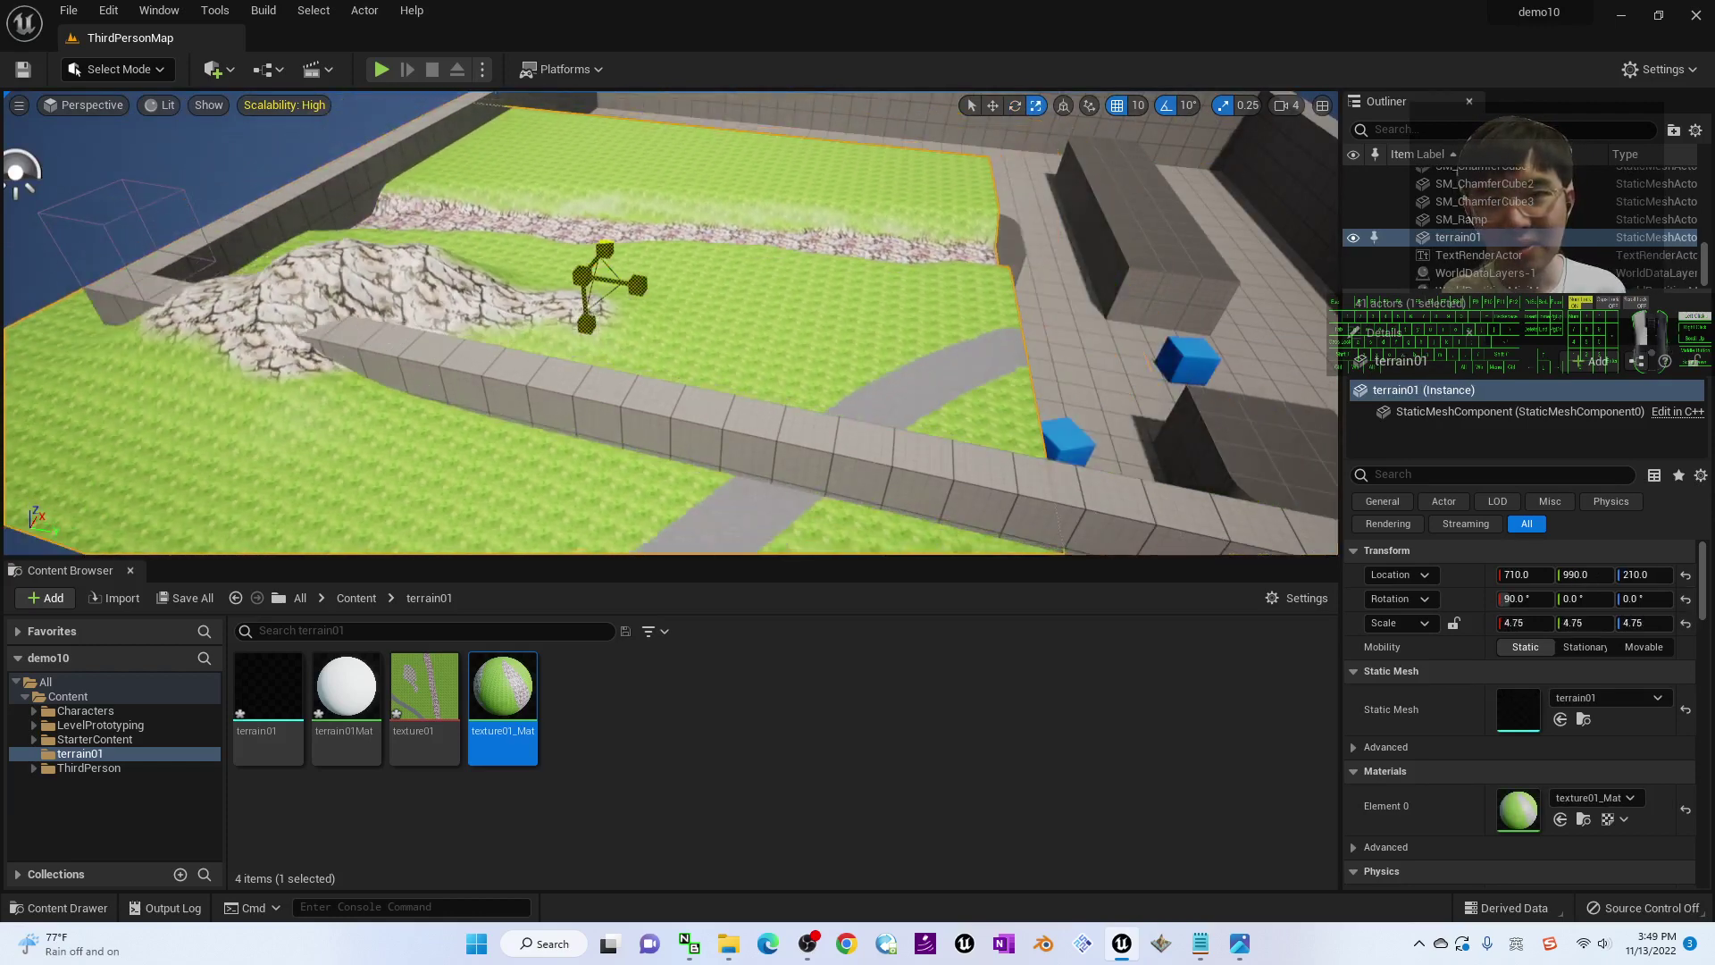
Step: Move the terrain01 mesh inside the walled playground and lower it, to location X 1520, Y 1570, Z -230
scroll(594, 279, down, 4)
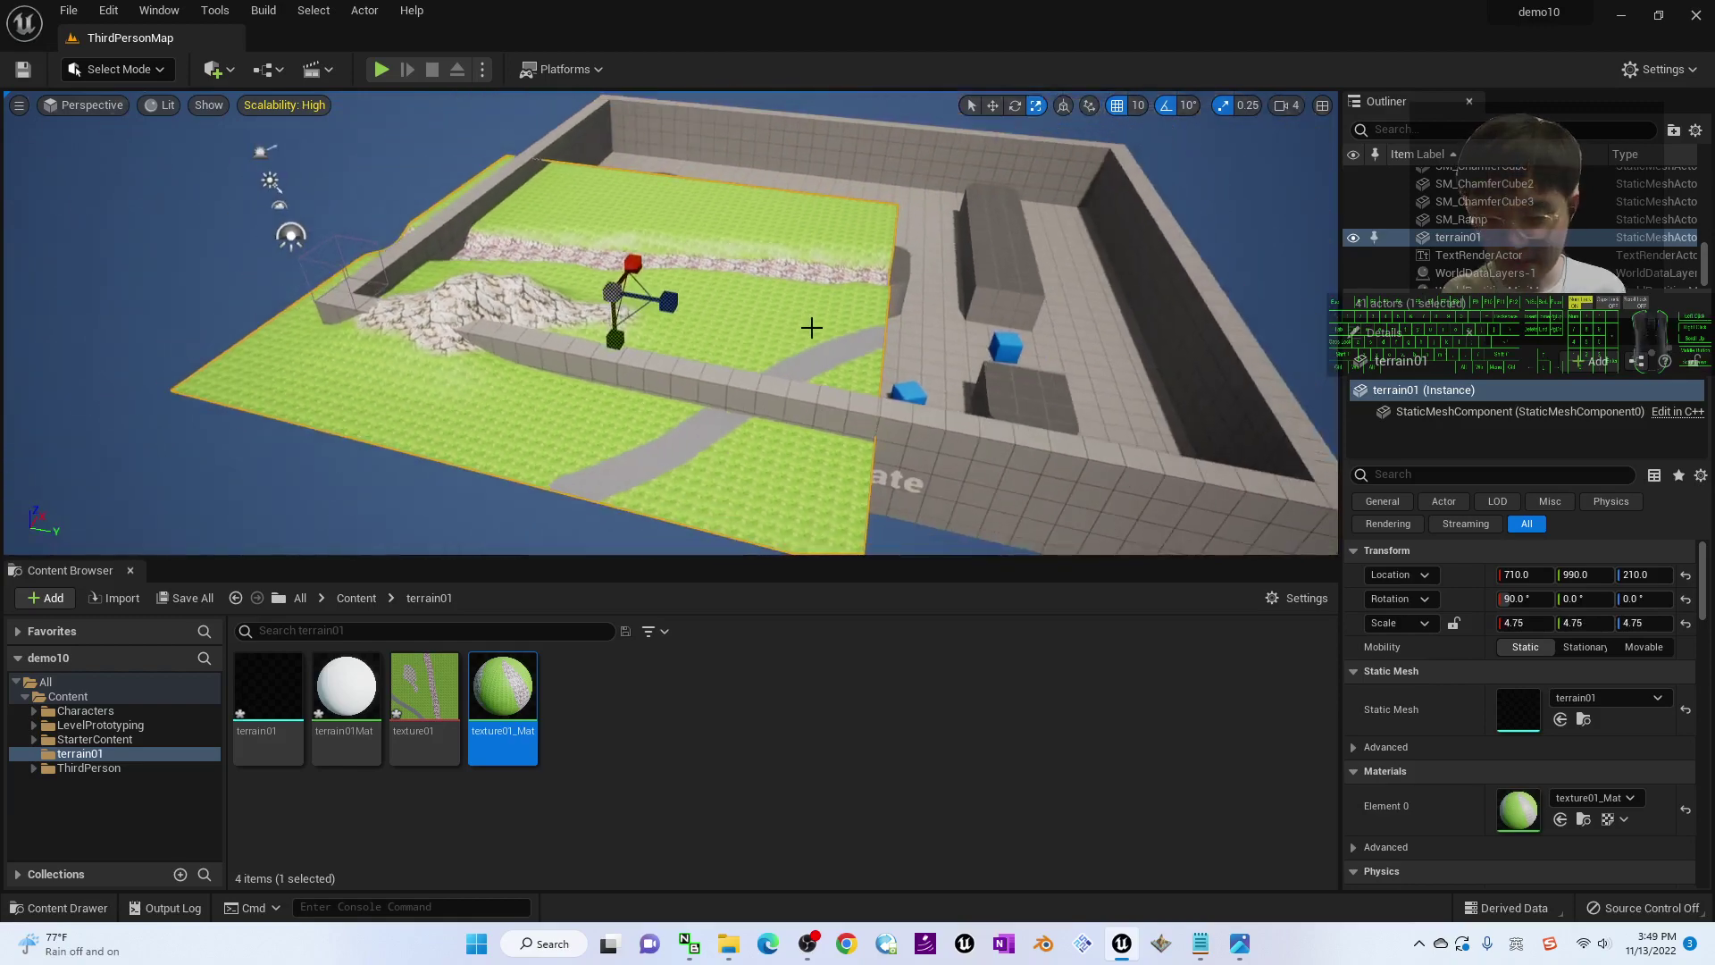
alt+drag(811, 327, 808, 307)
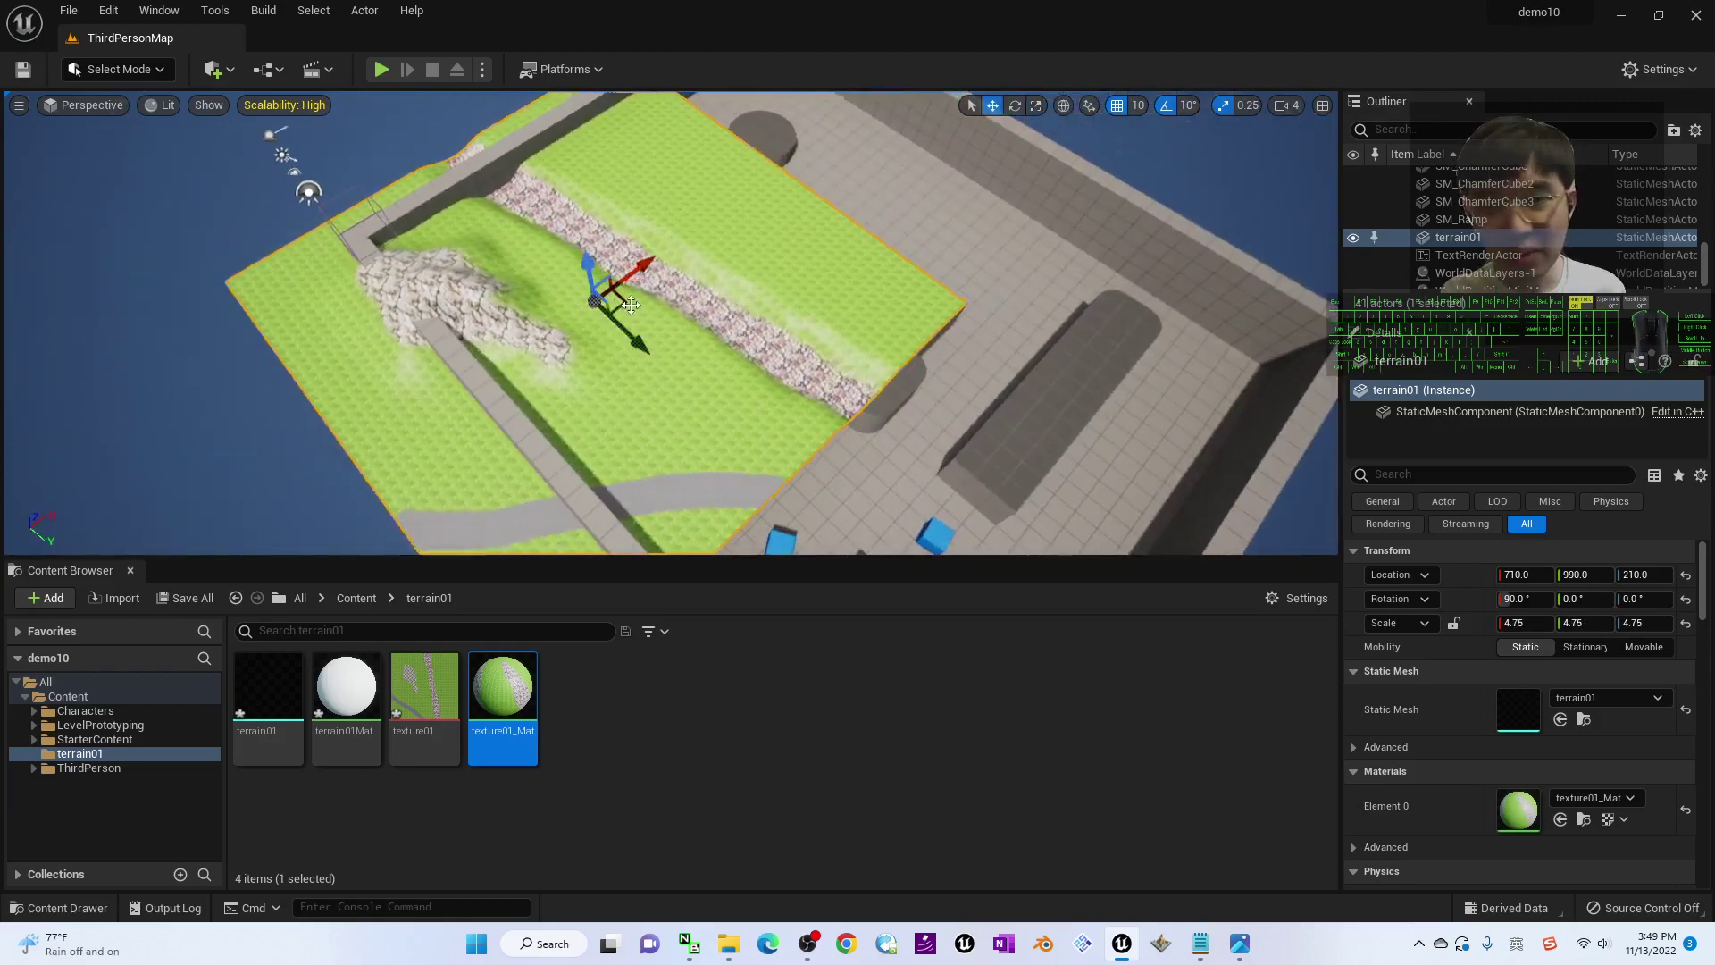
drag(630, 305, 729, 294)
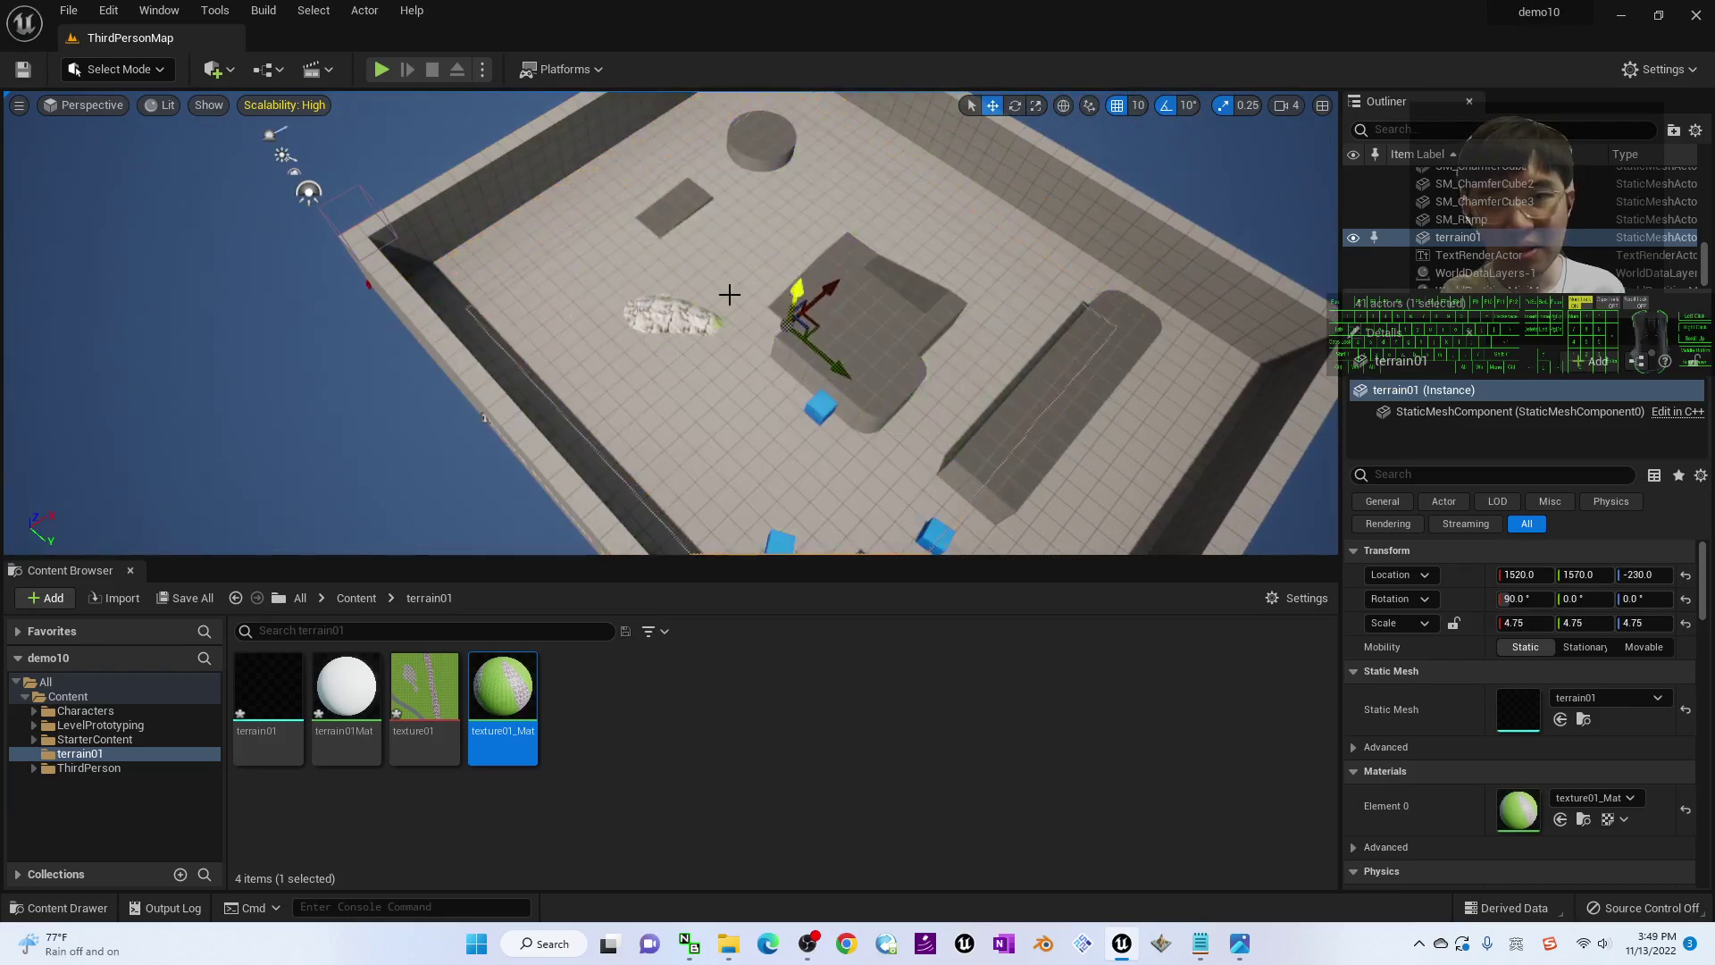
Step: Select the PlayerStart beside the rocky peak and raise it high above the floor, to a Z location of about 1402
click(669, 313)
scroll(650, 385, up, 10)
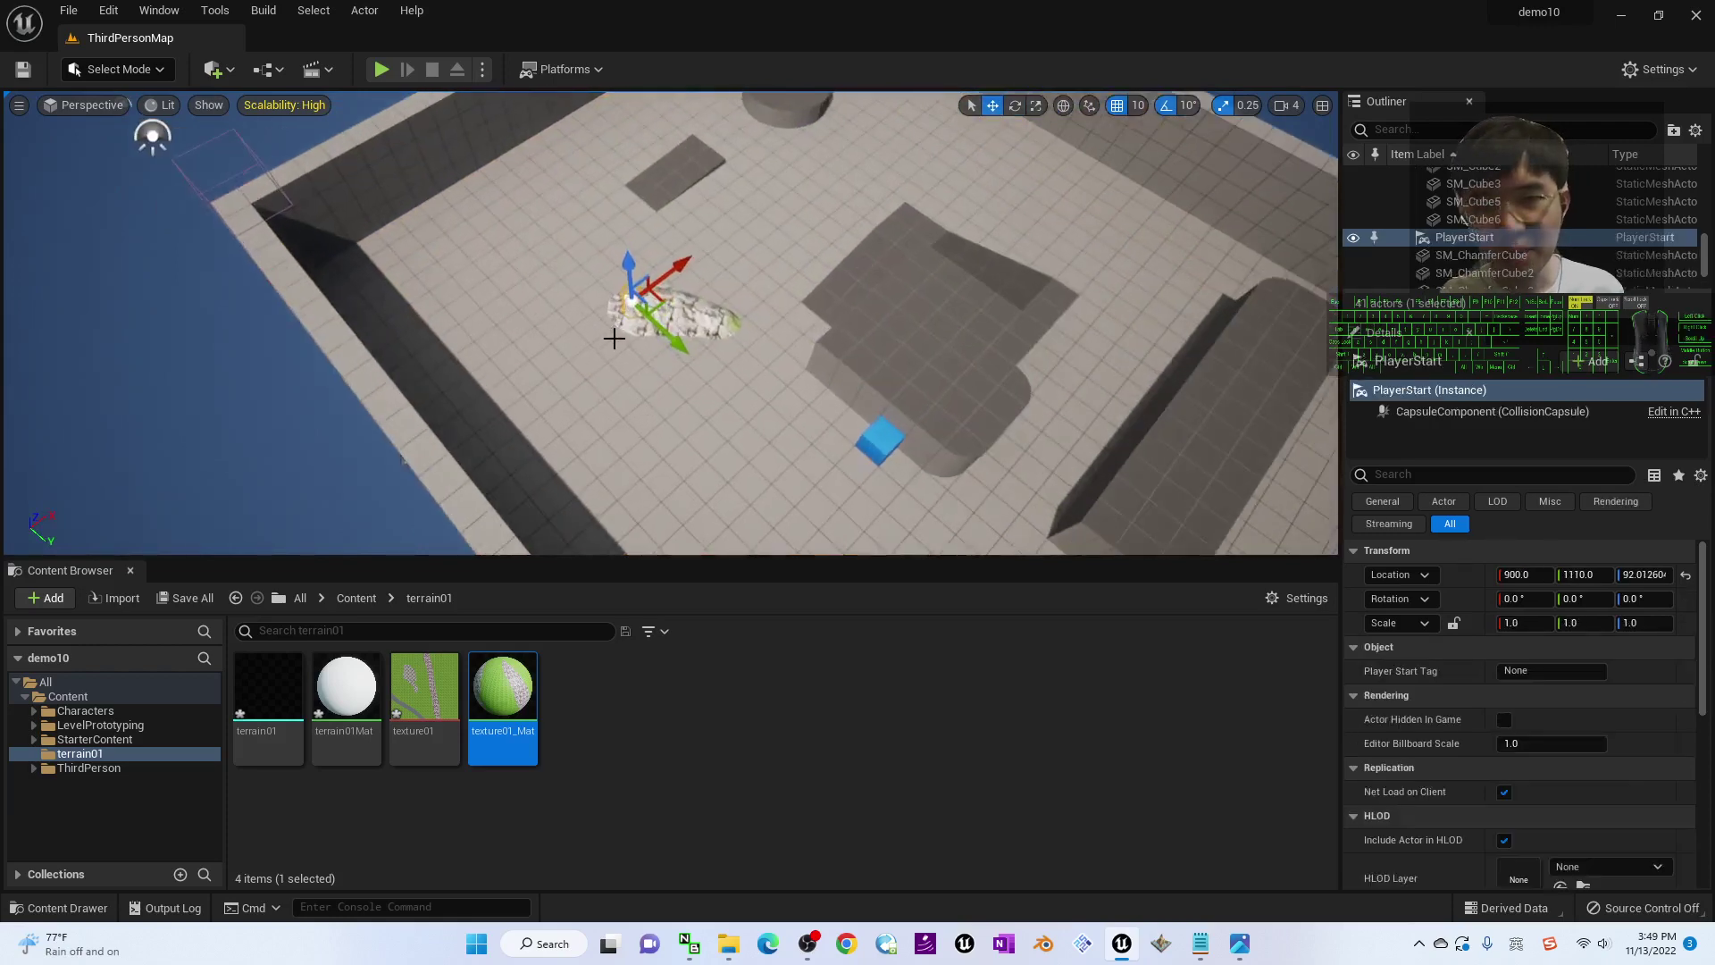
click(572, 323)
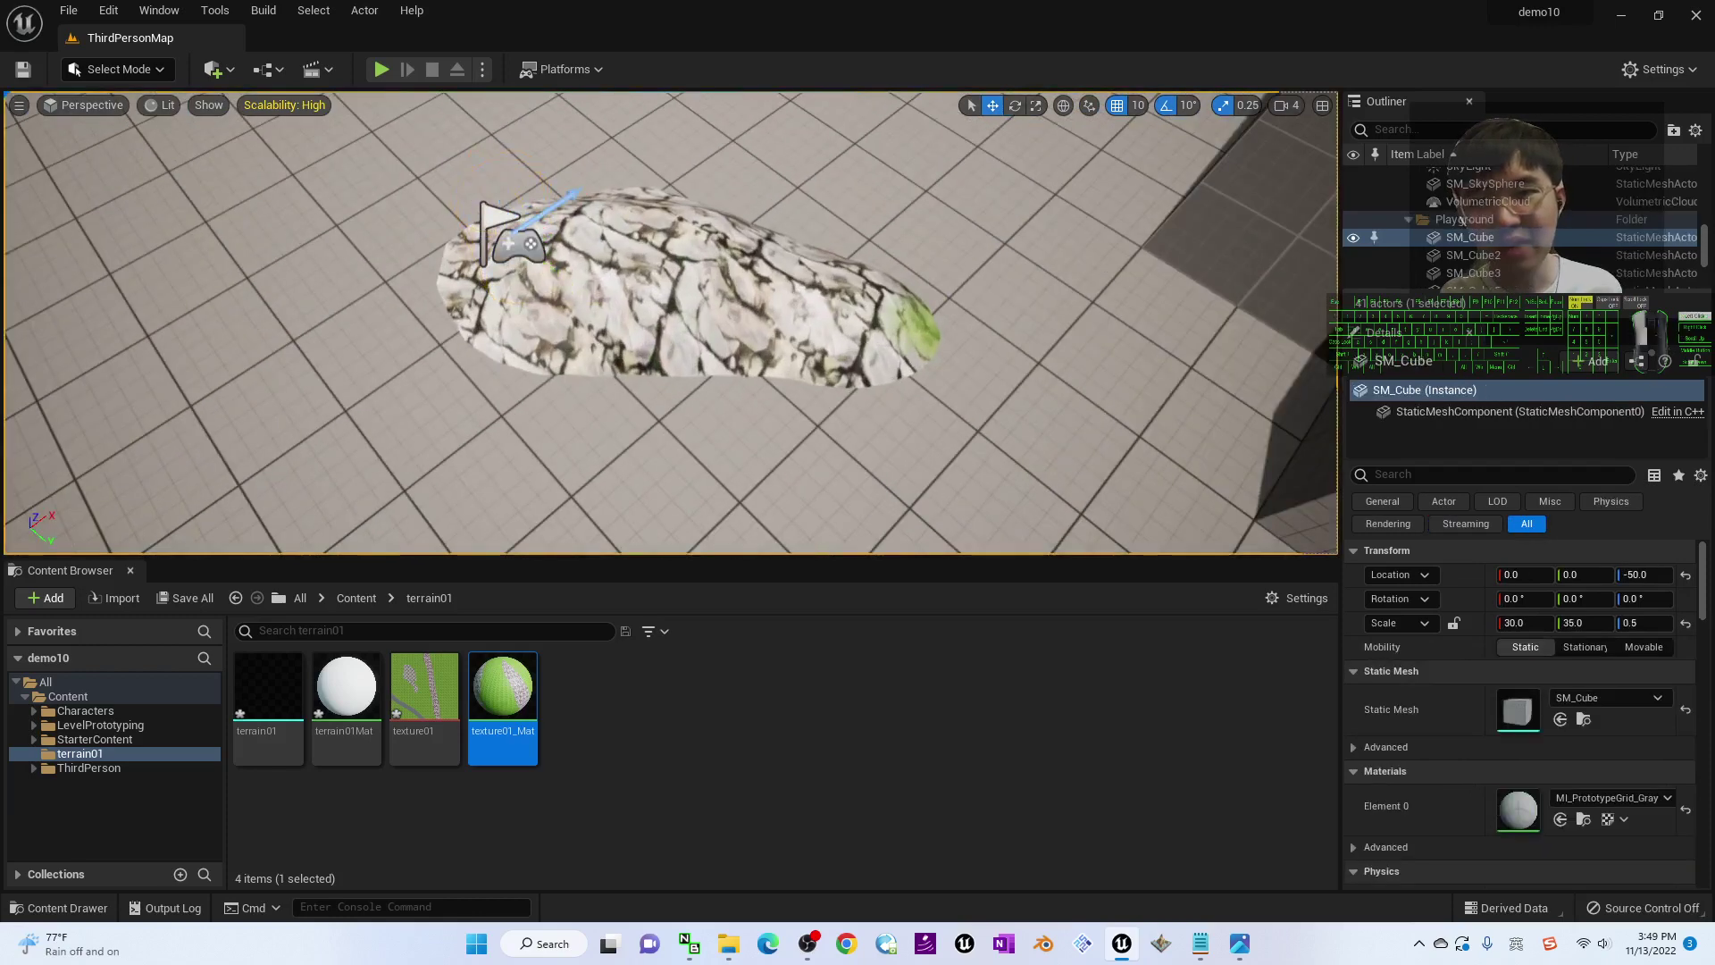
click(514, 237)
scroll(816, 336, down, 10)
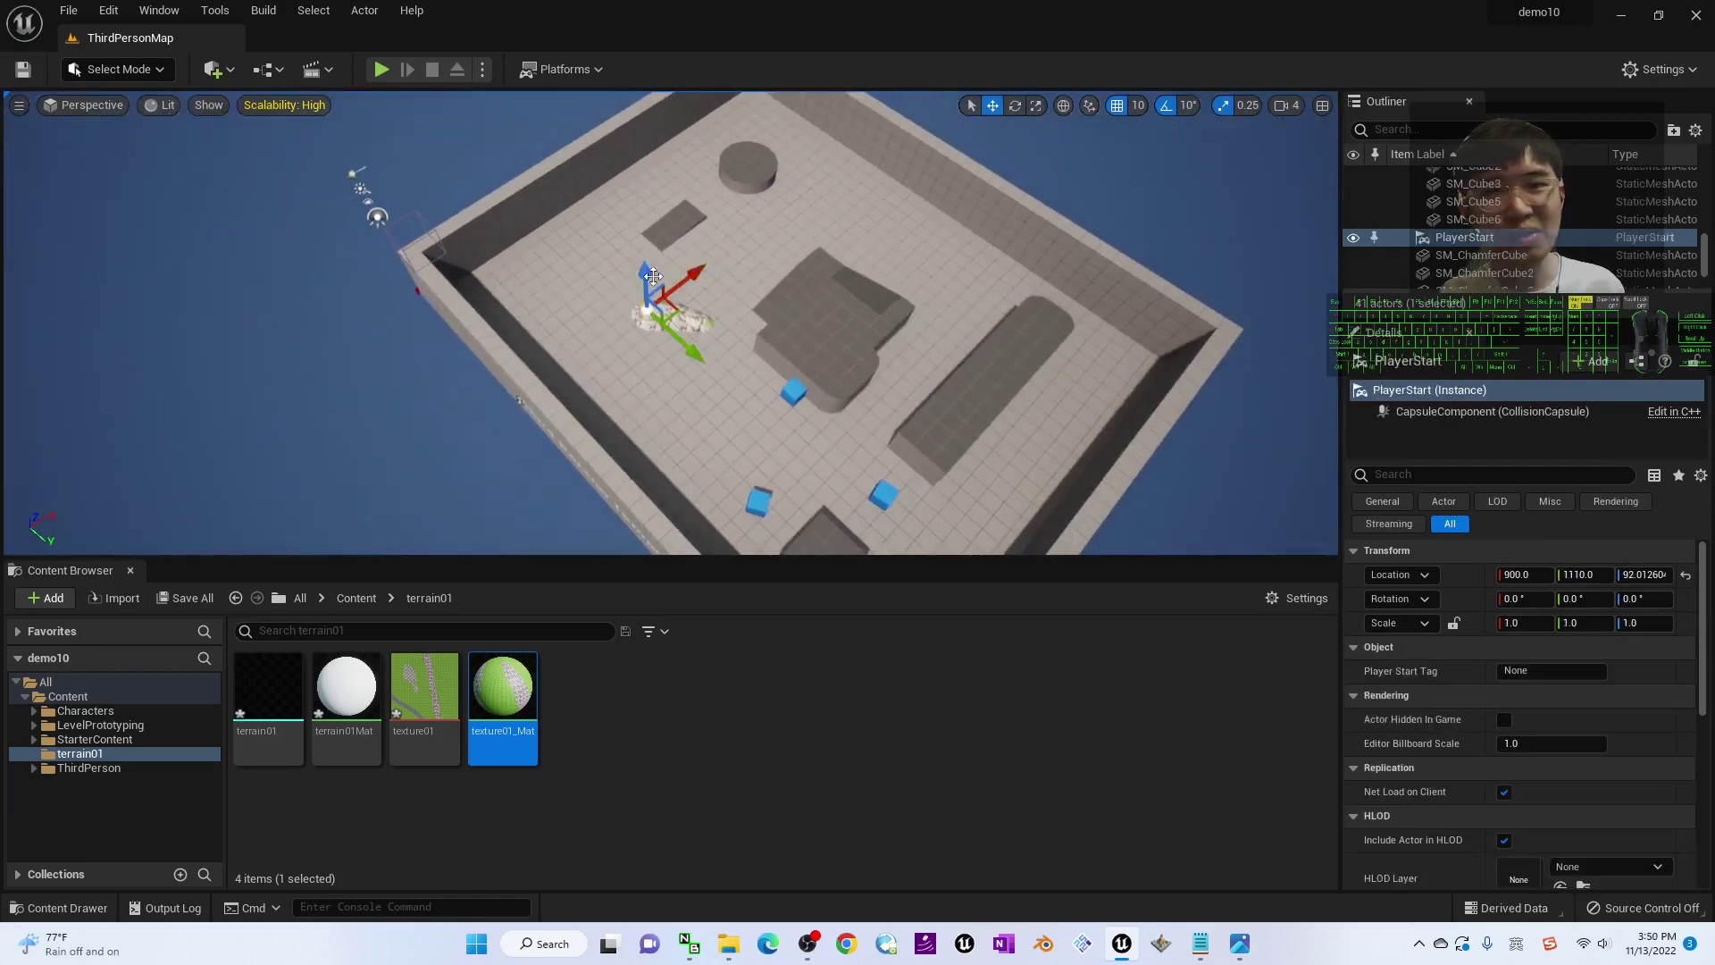
drag(650, 182, 643, 93)
scroll(785, 356, up, 1)
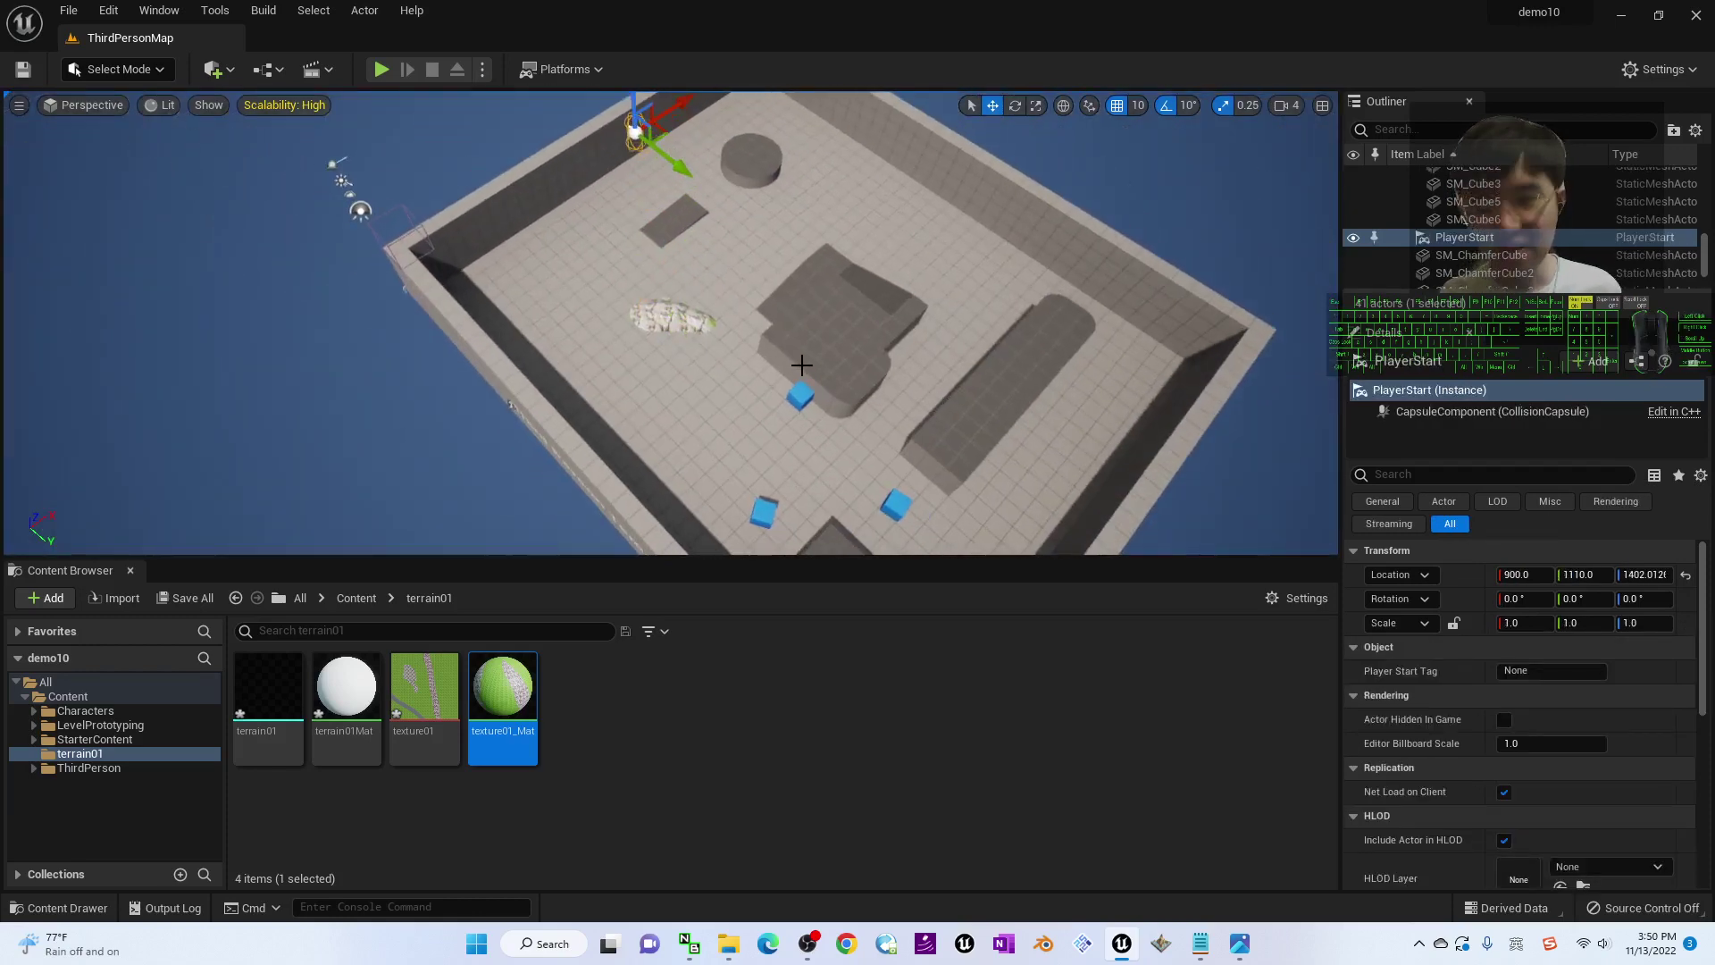
alt+drag(802, 365, 731, 403)
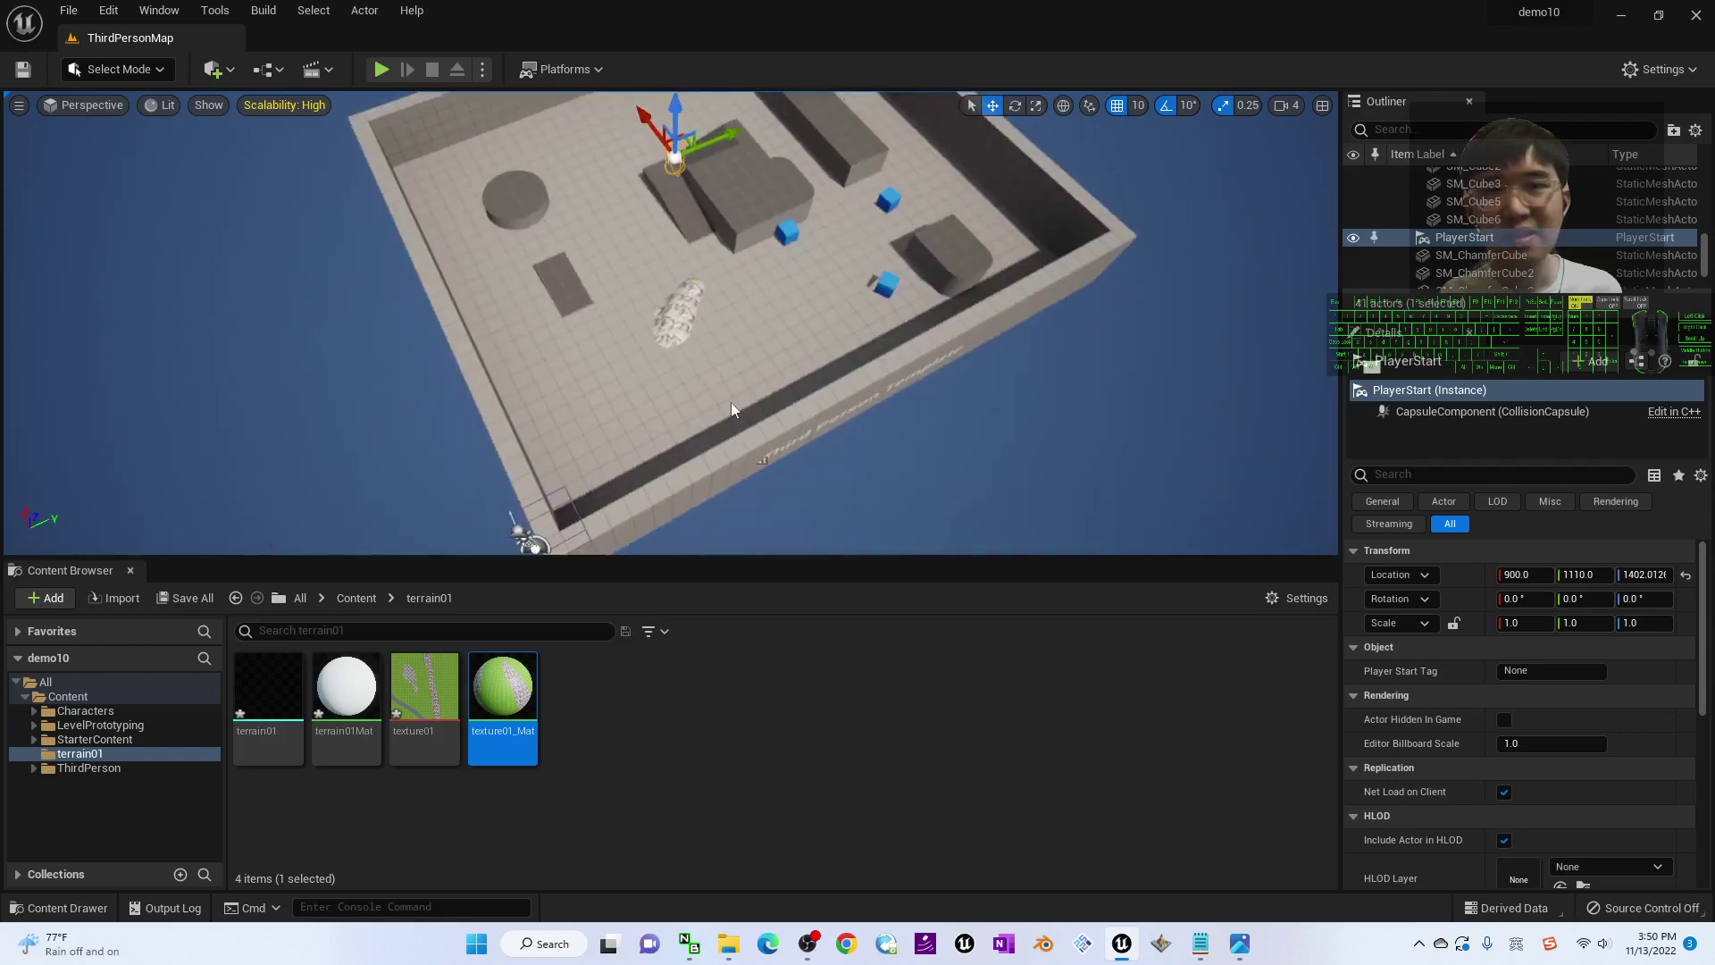
right_drag(789, 284, 870, 324)
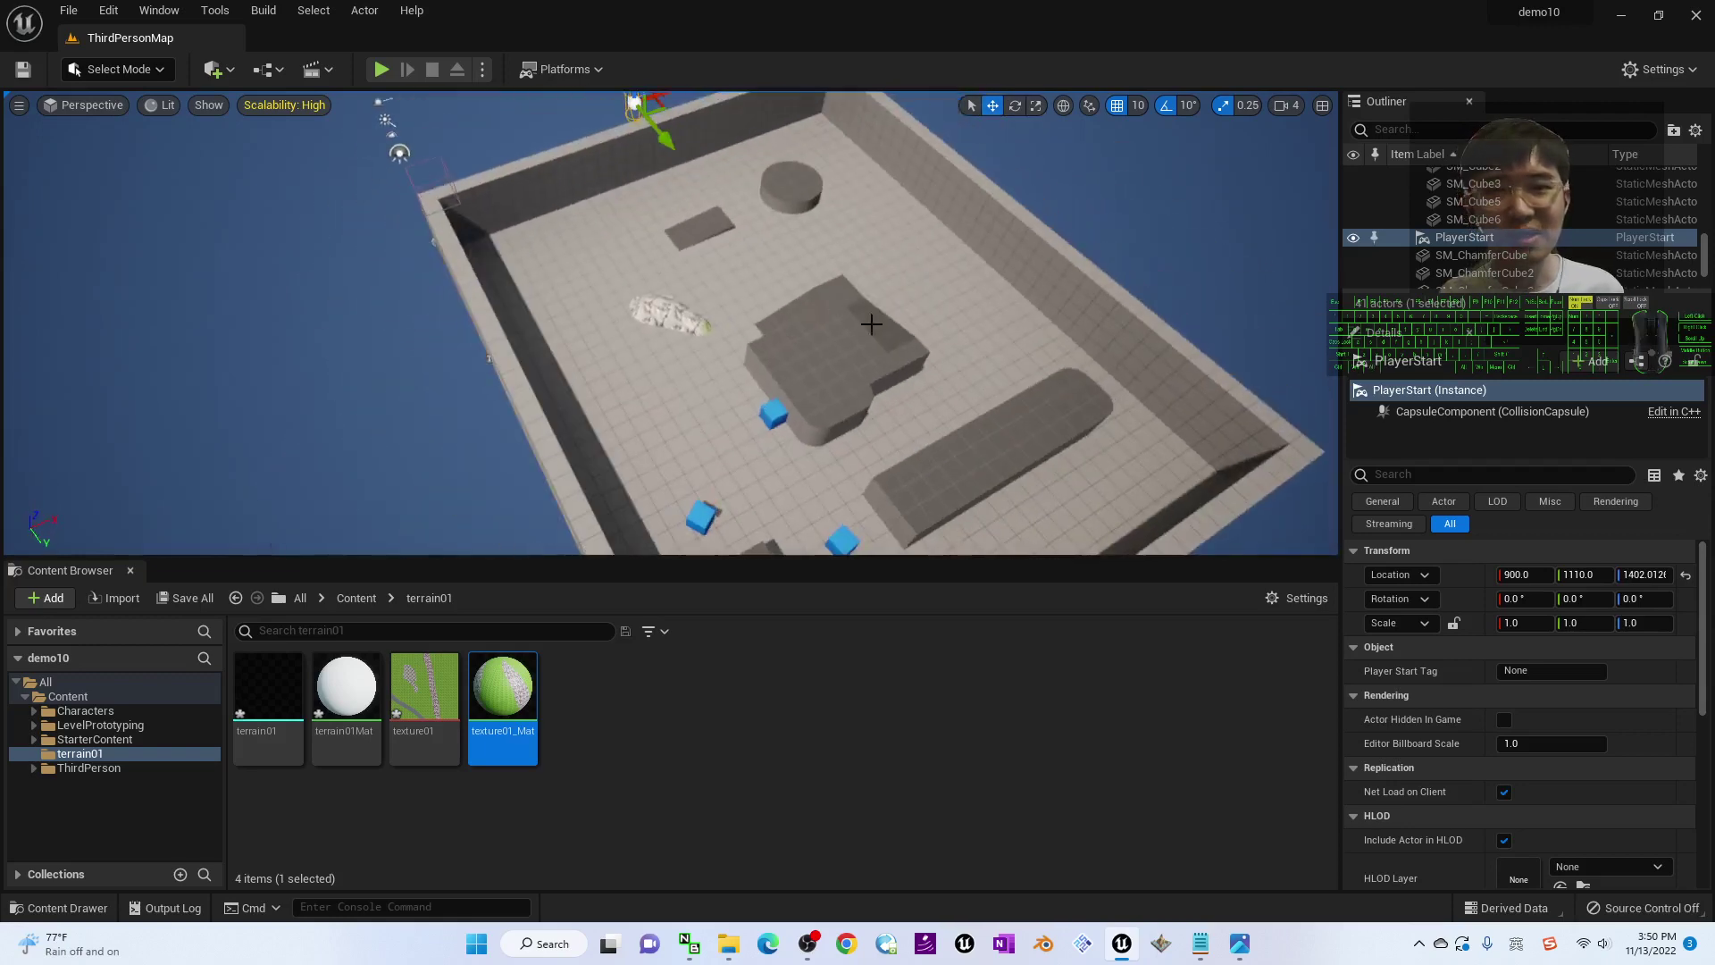
Step: Enlarge the terrain01 mesh uniformly to scale 6.0 and raise it above the playground blocks, to a Z location of 230
click(685, 307)
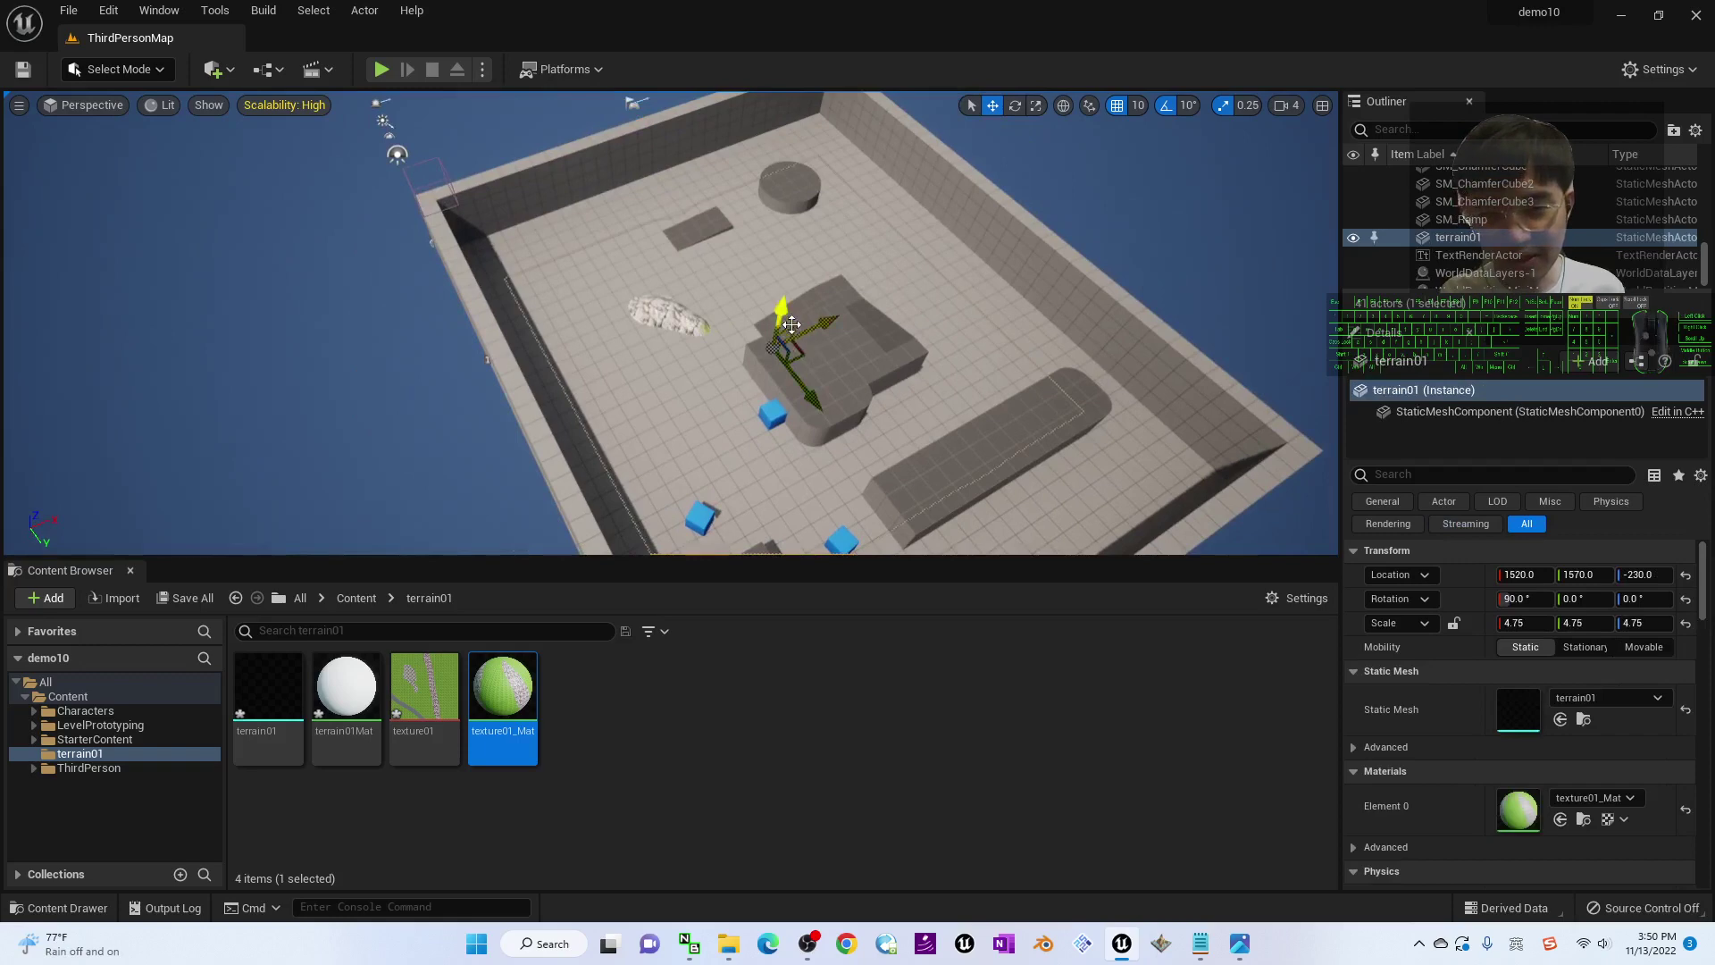
drag(791, 325, 800, 258)
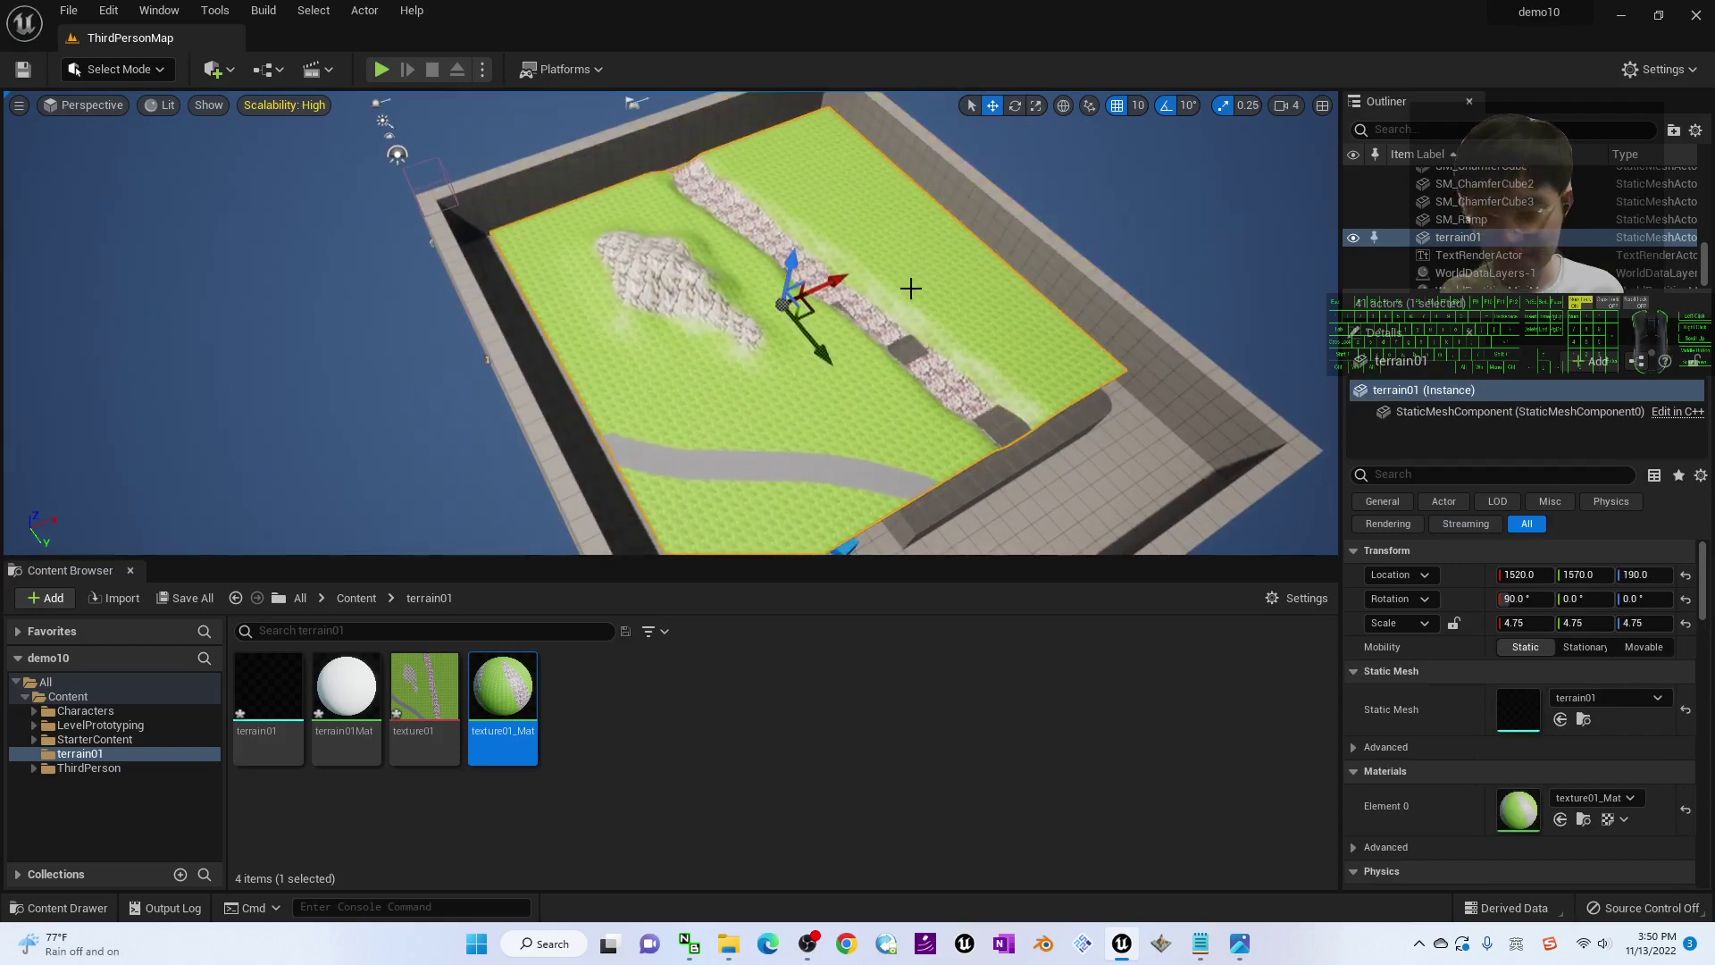
key(r)
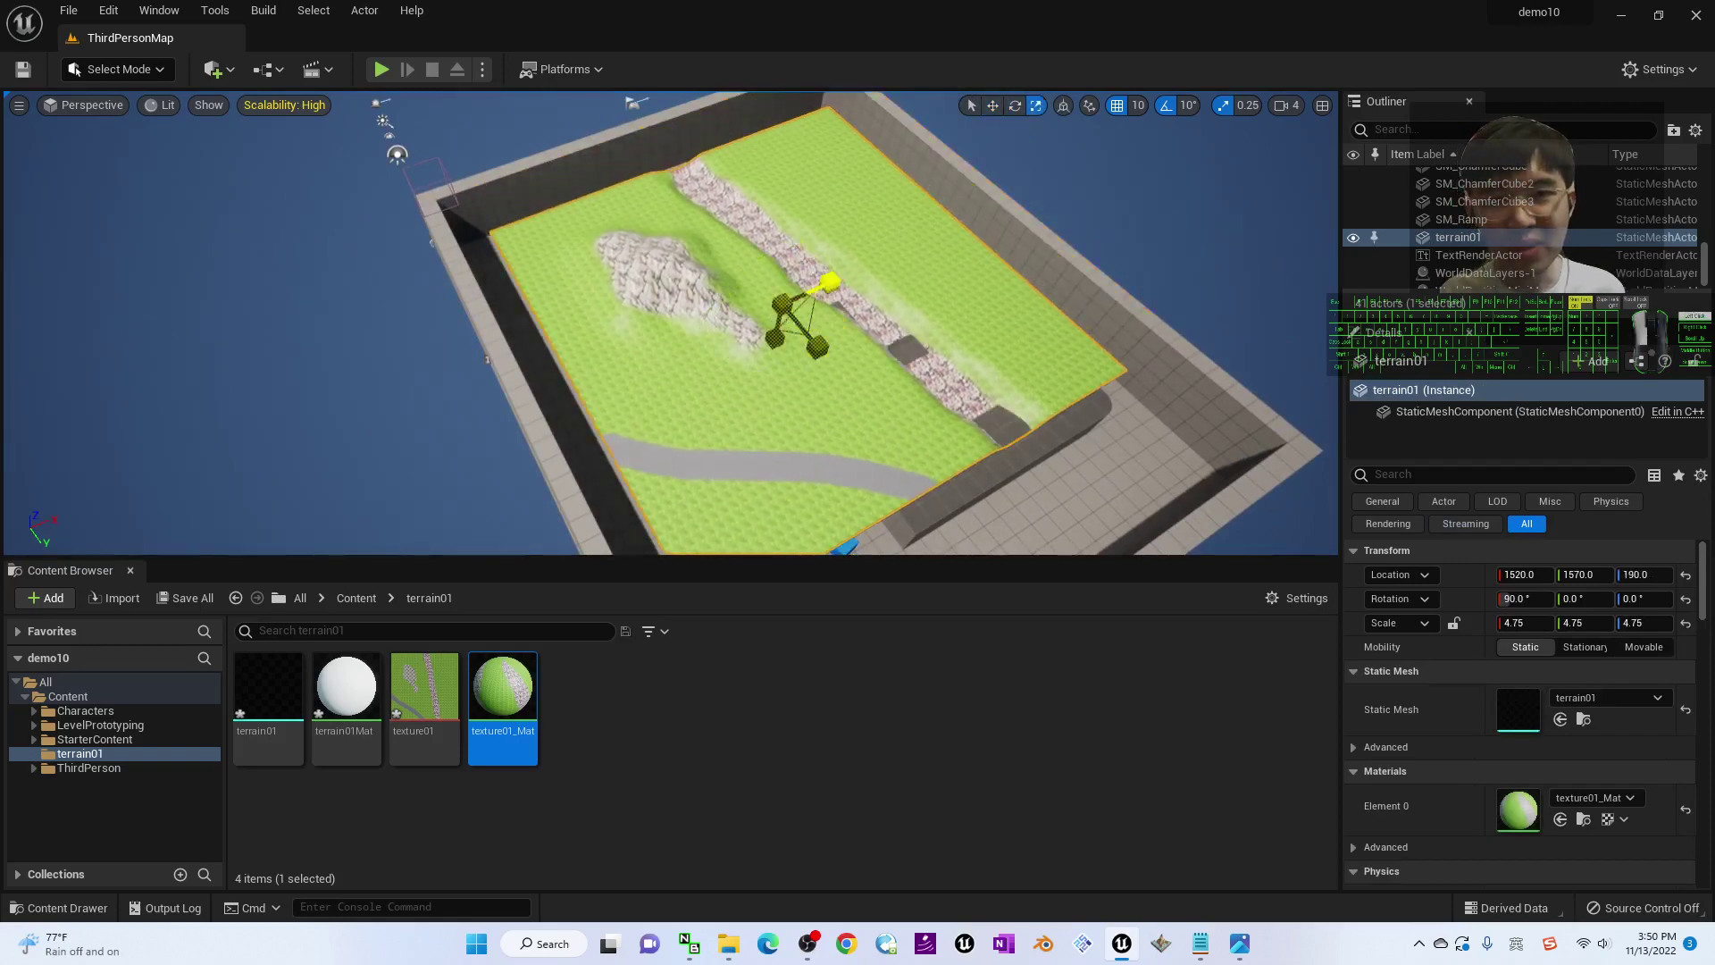
drag(781, 306, 796, 279)
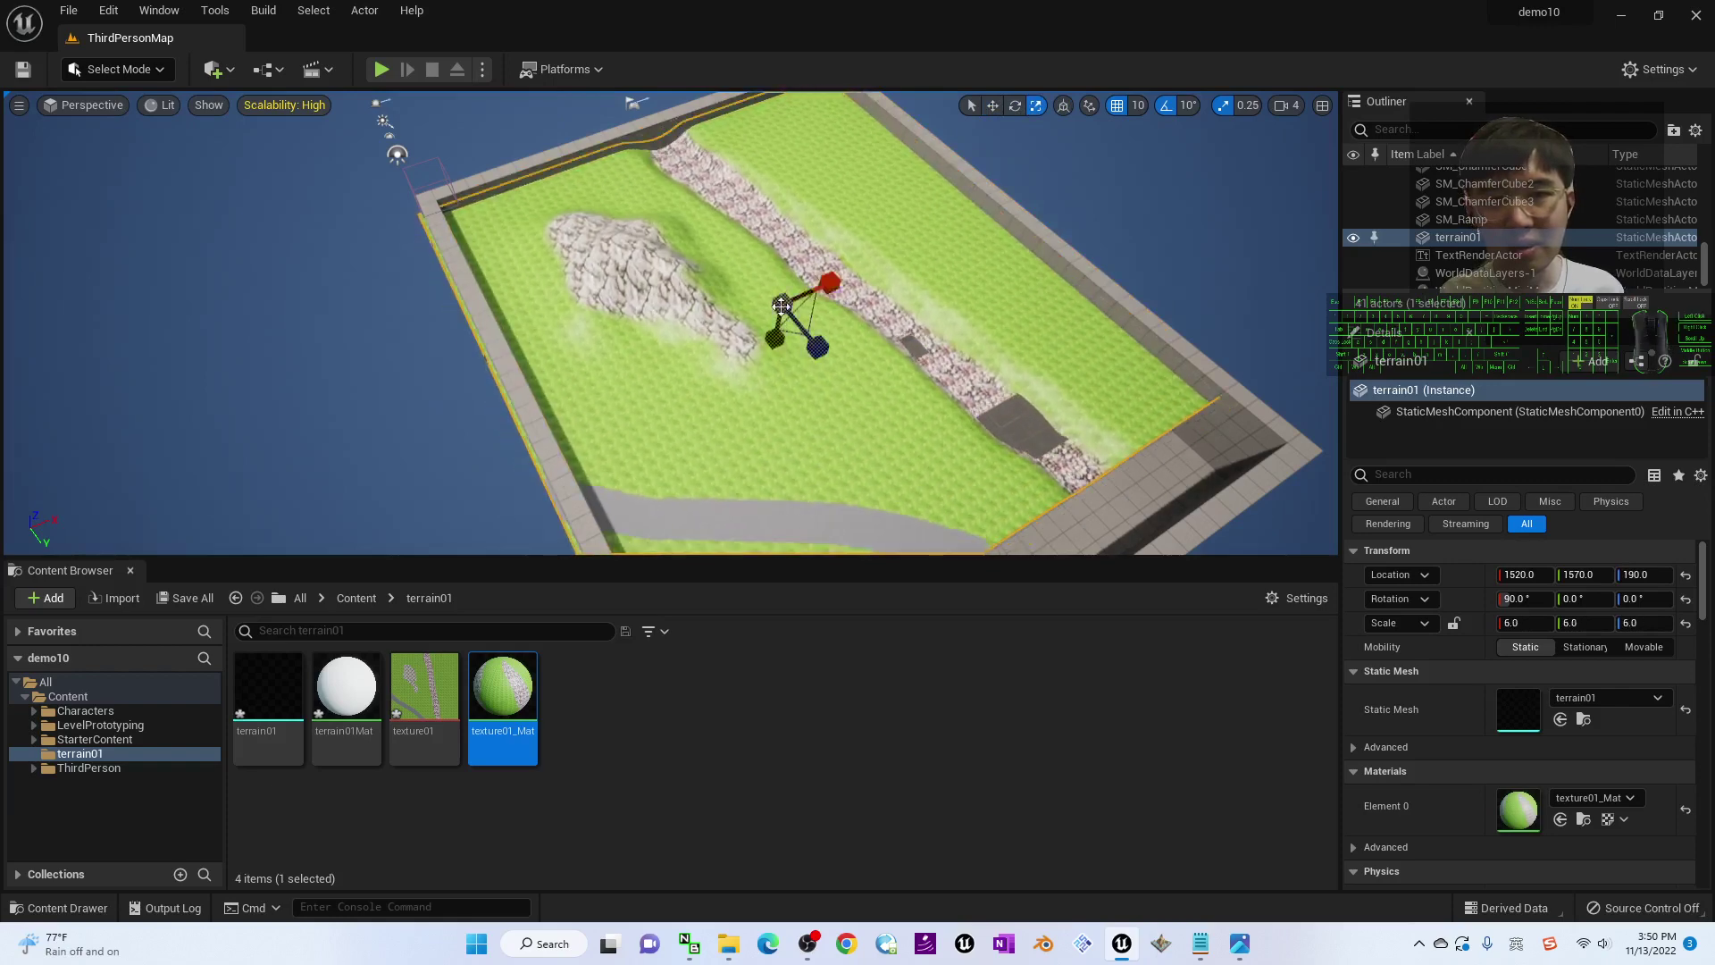
key(w)
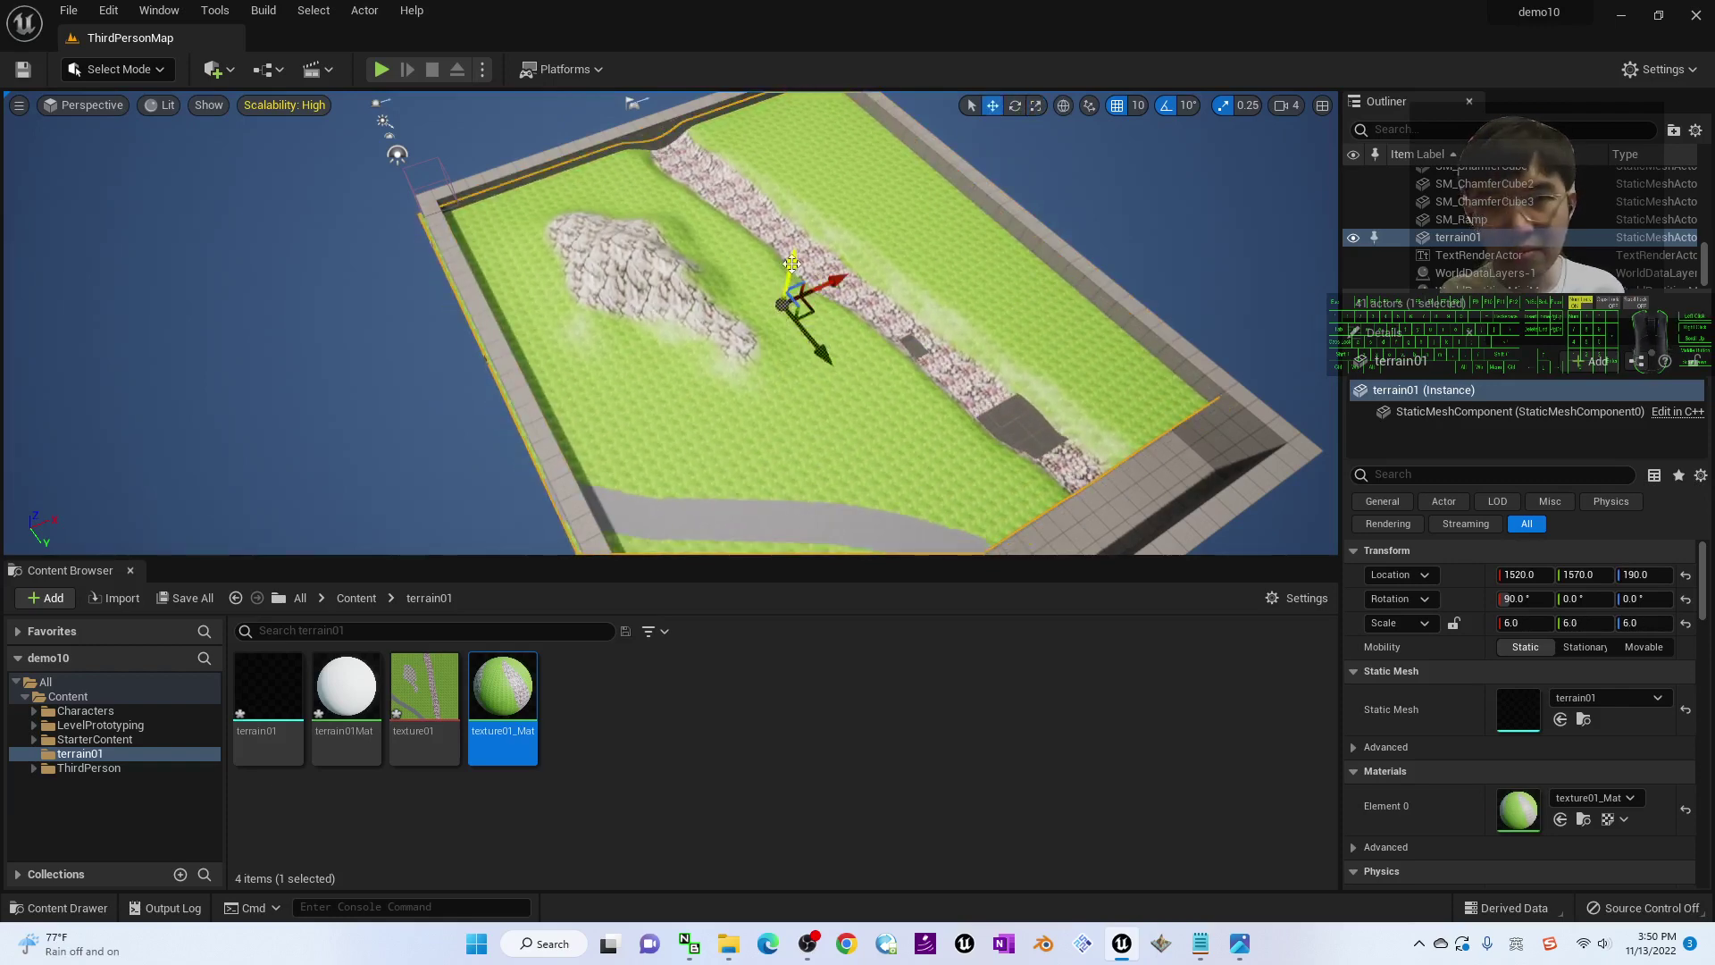
drag(791, 270, 795, 257)
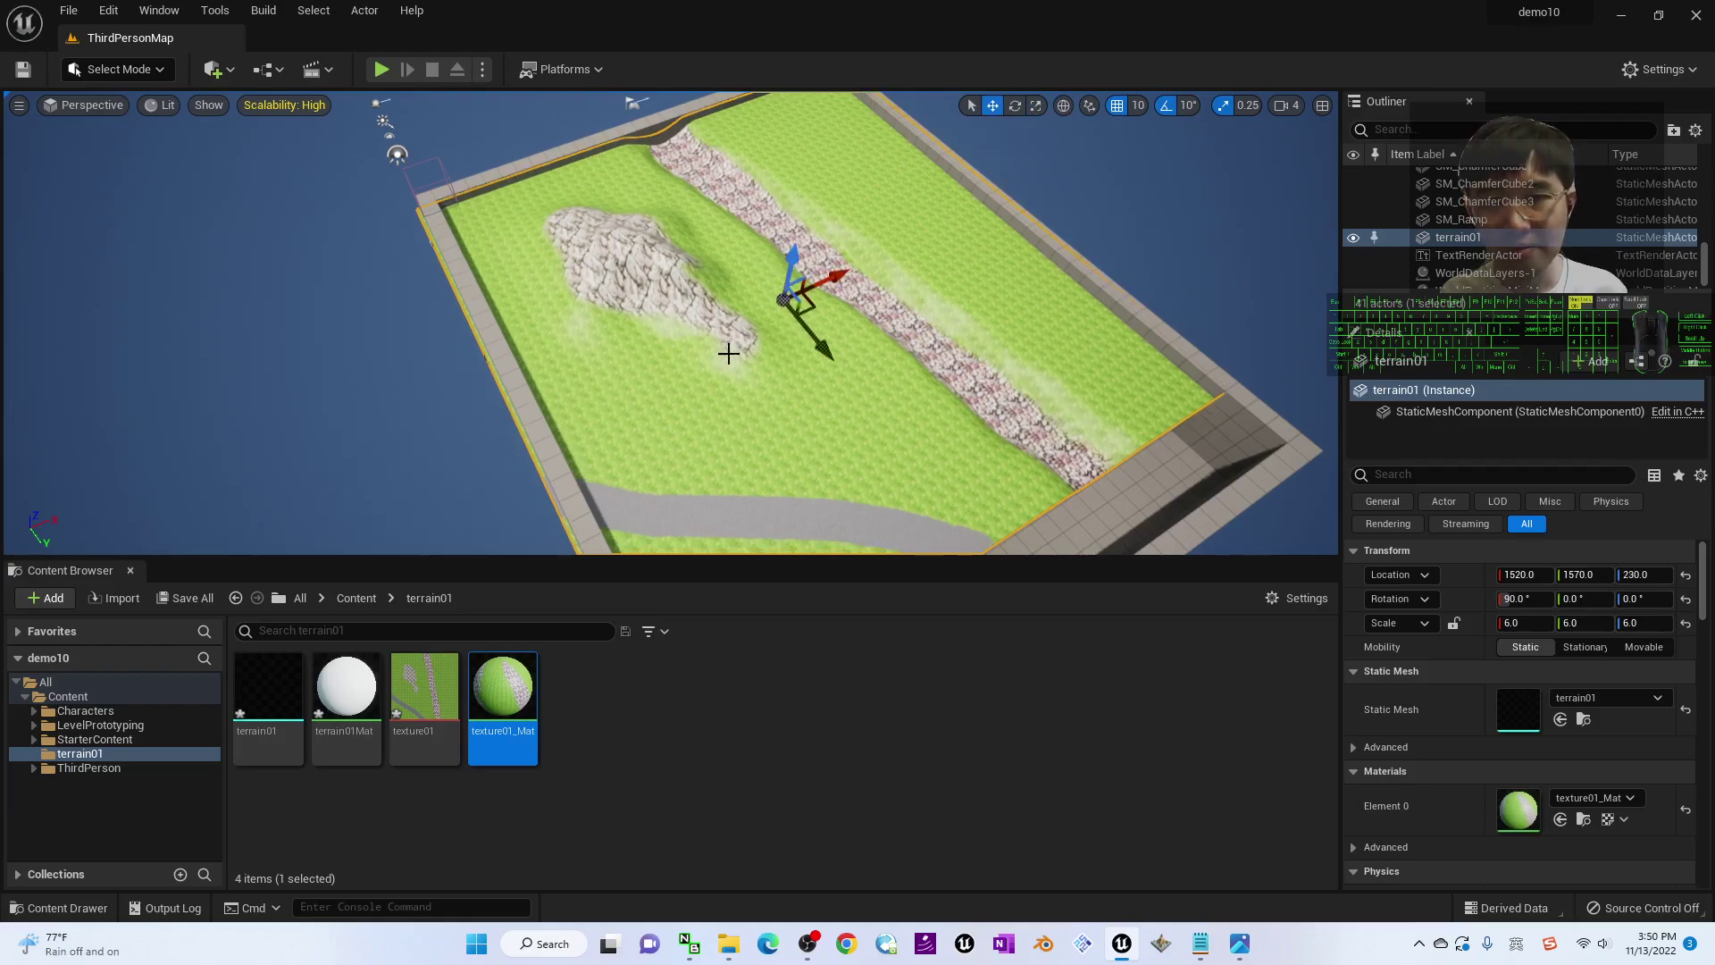
Step: Play-test the level by running the character across the terrain around the rocky hill and pebble channel, and stop the session
click(379, 71)
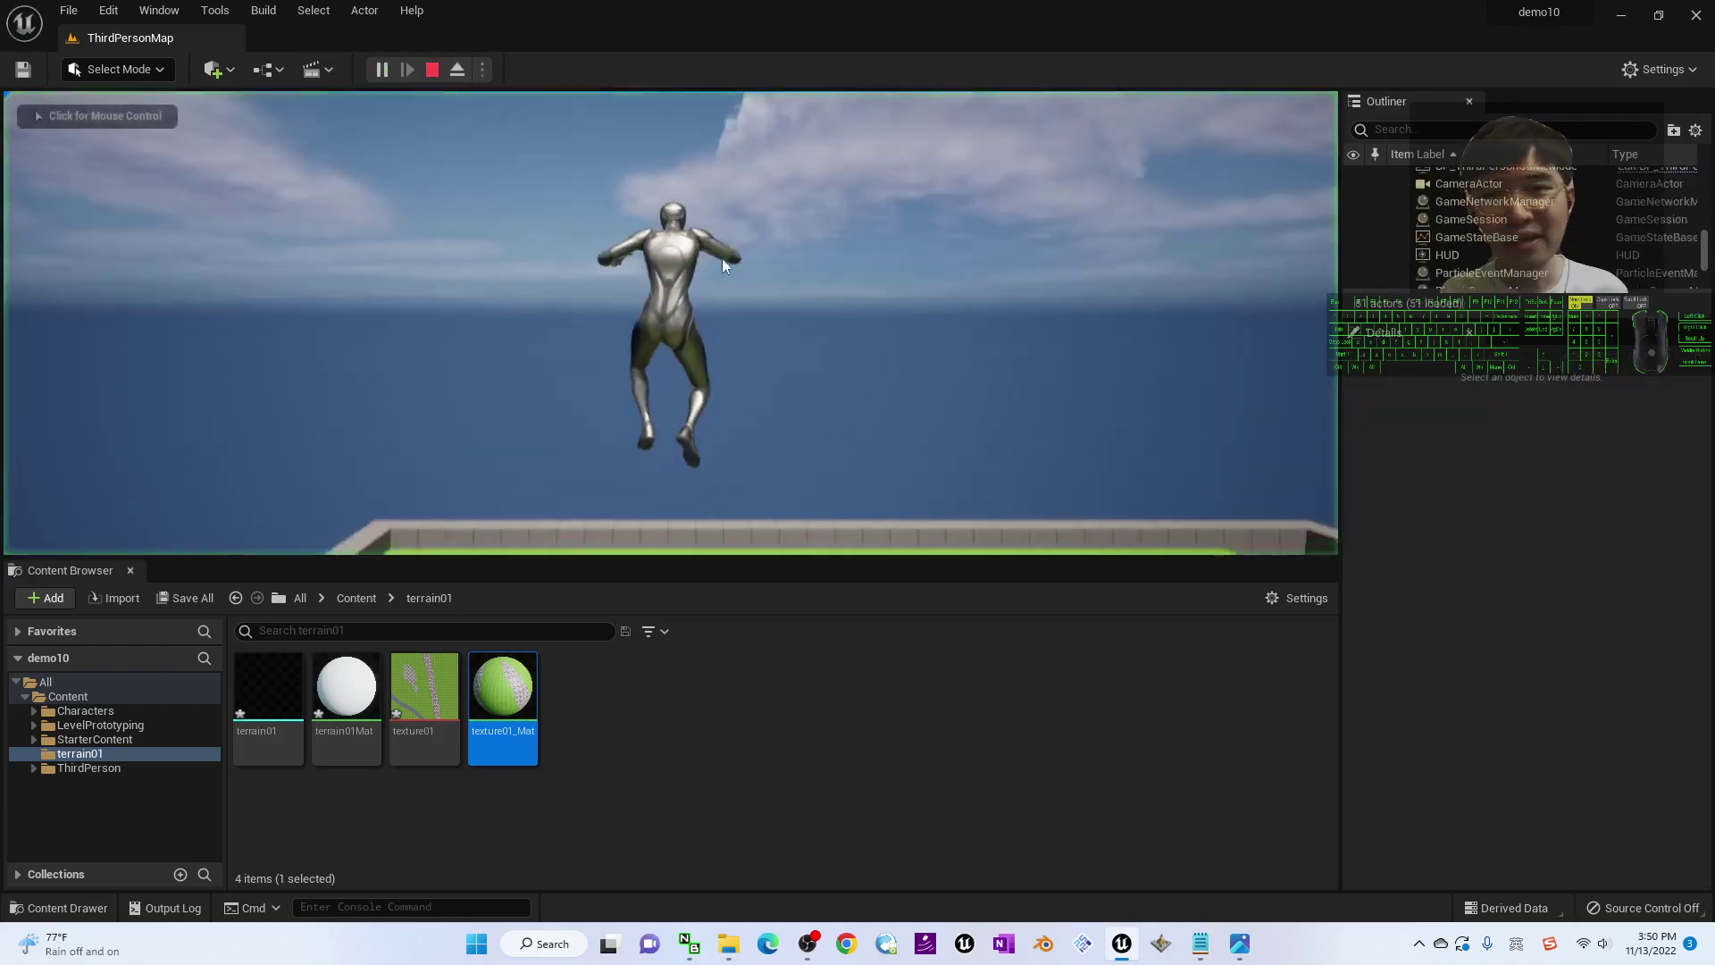
key(w)
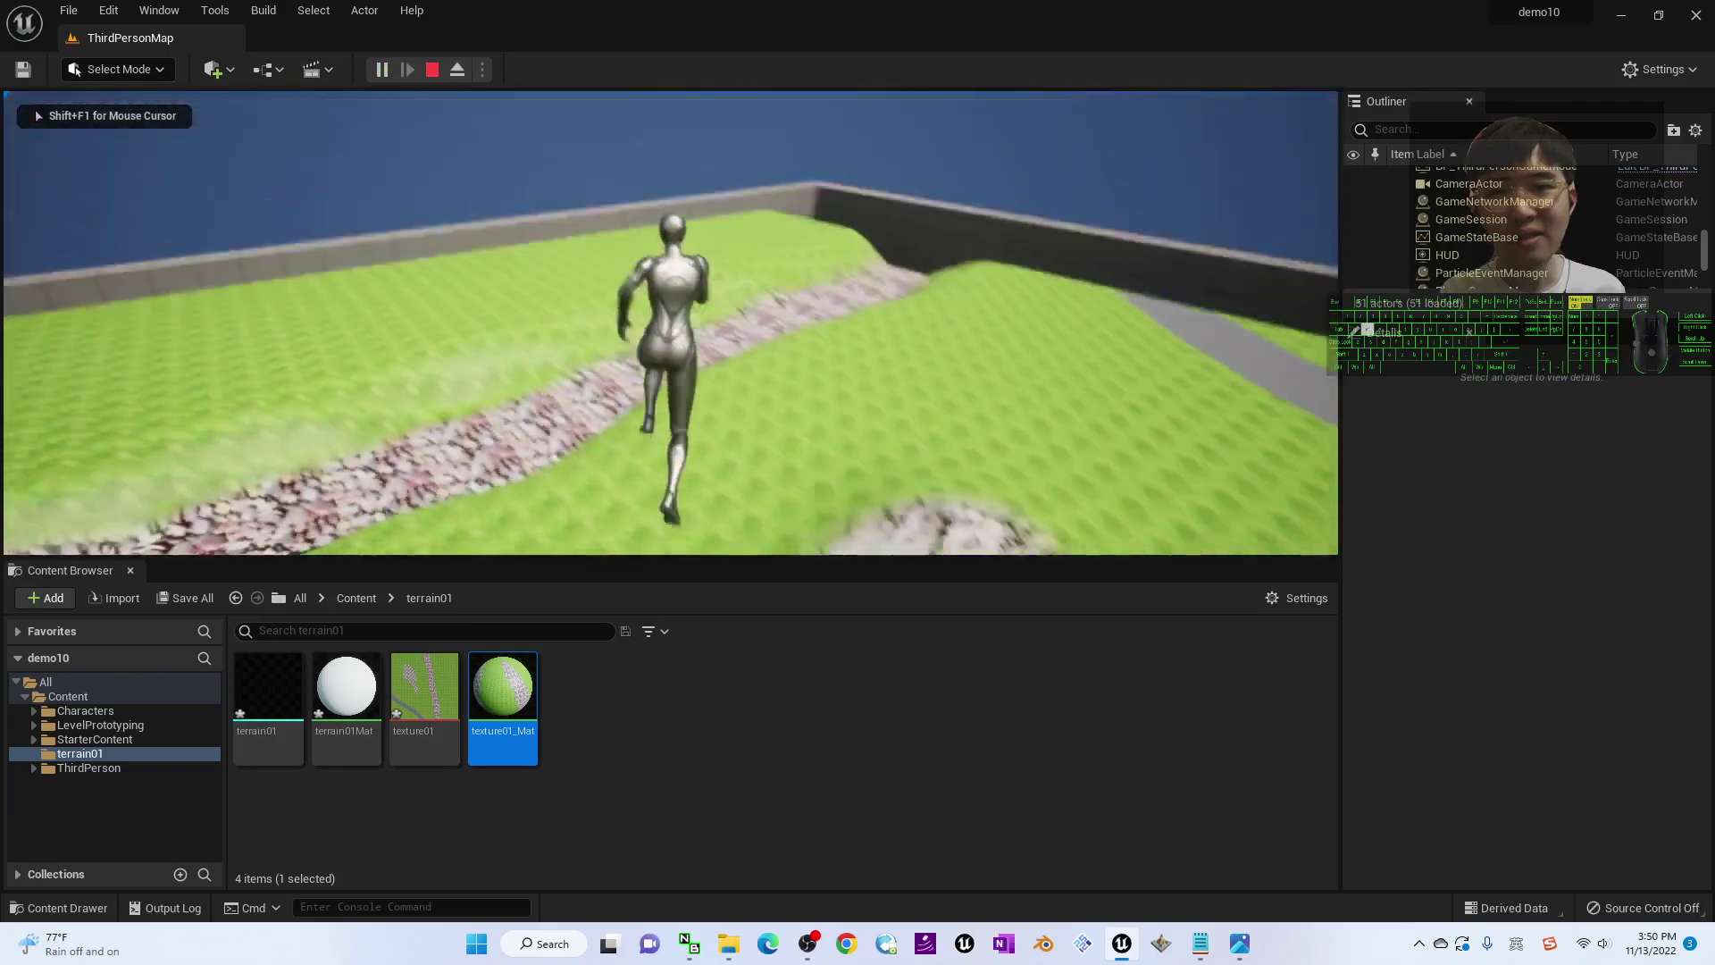
key(d)
key(s)
key(d)
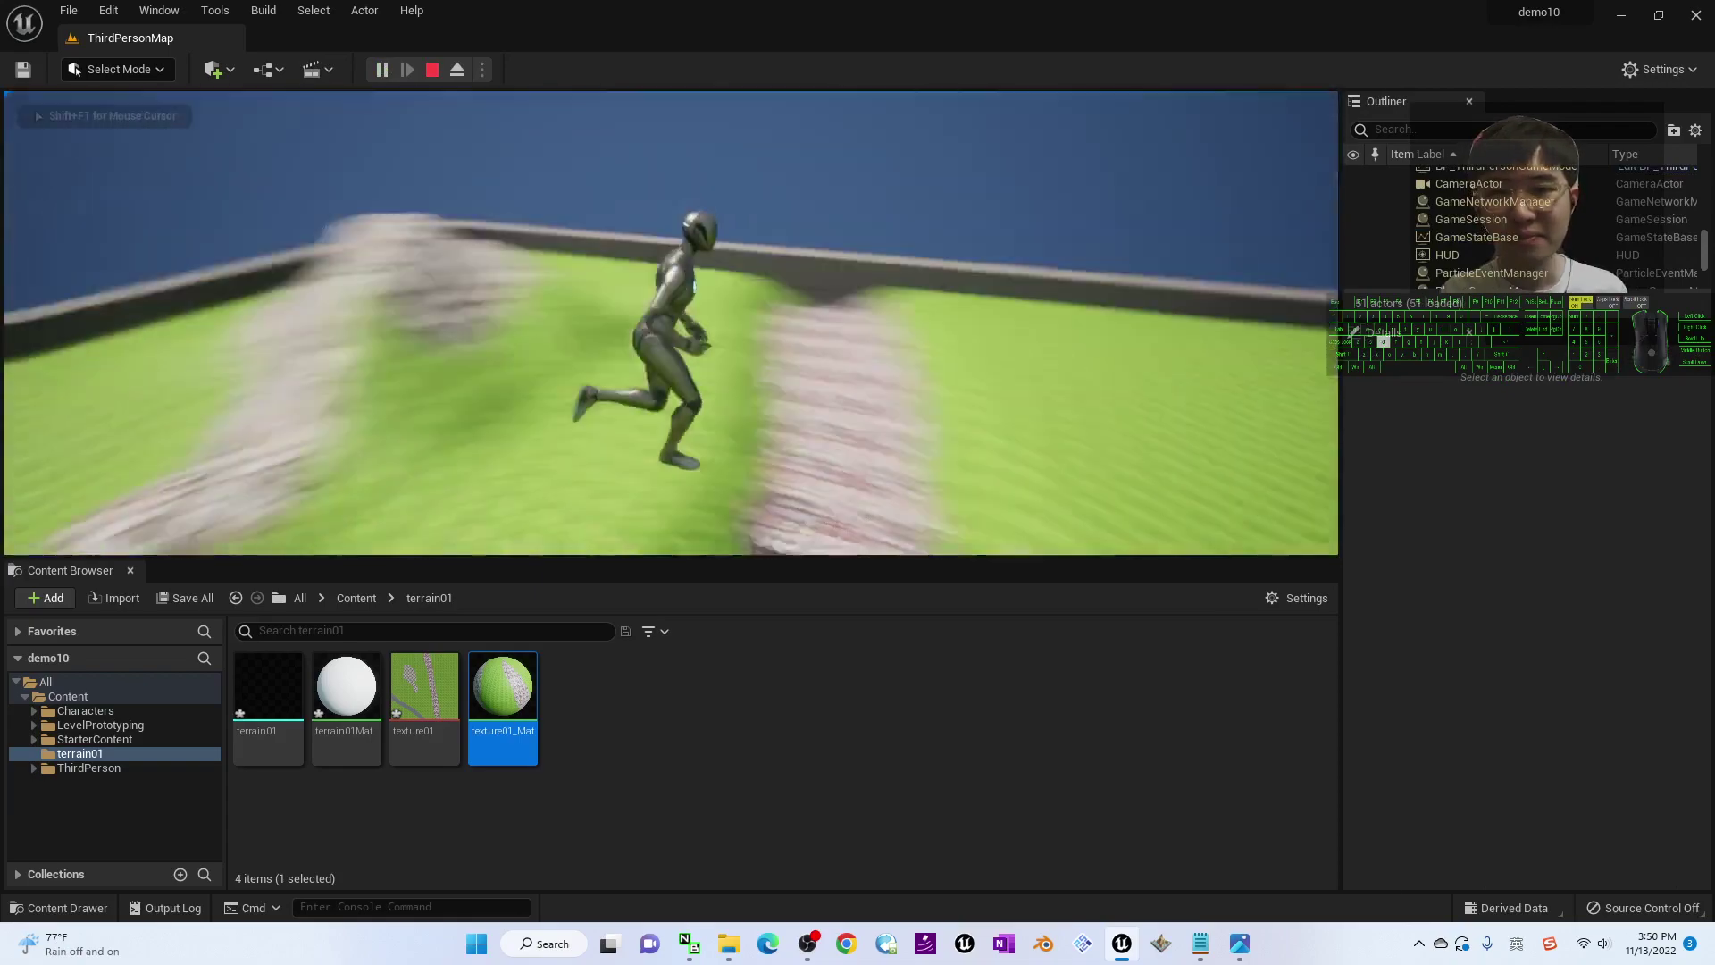
key(w)
key(w)
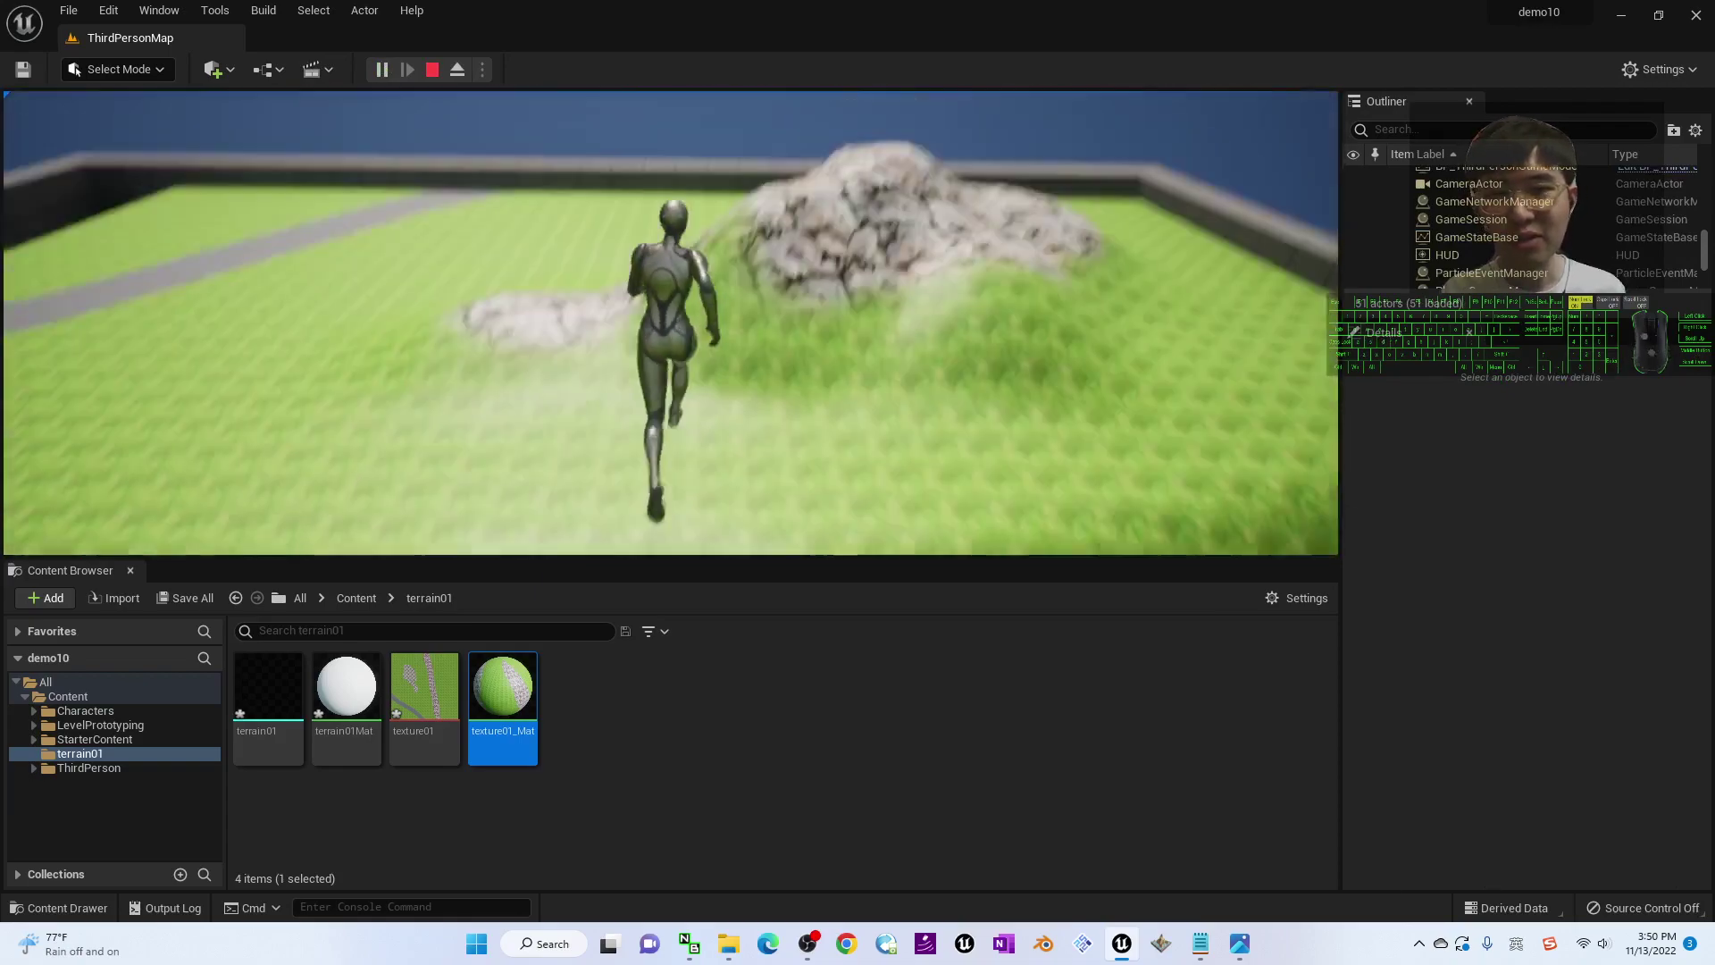
key(Escape)
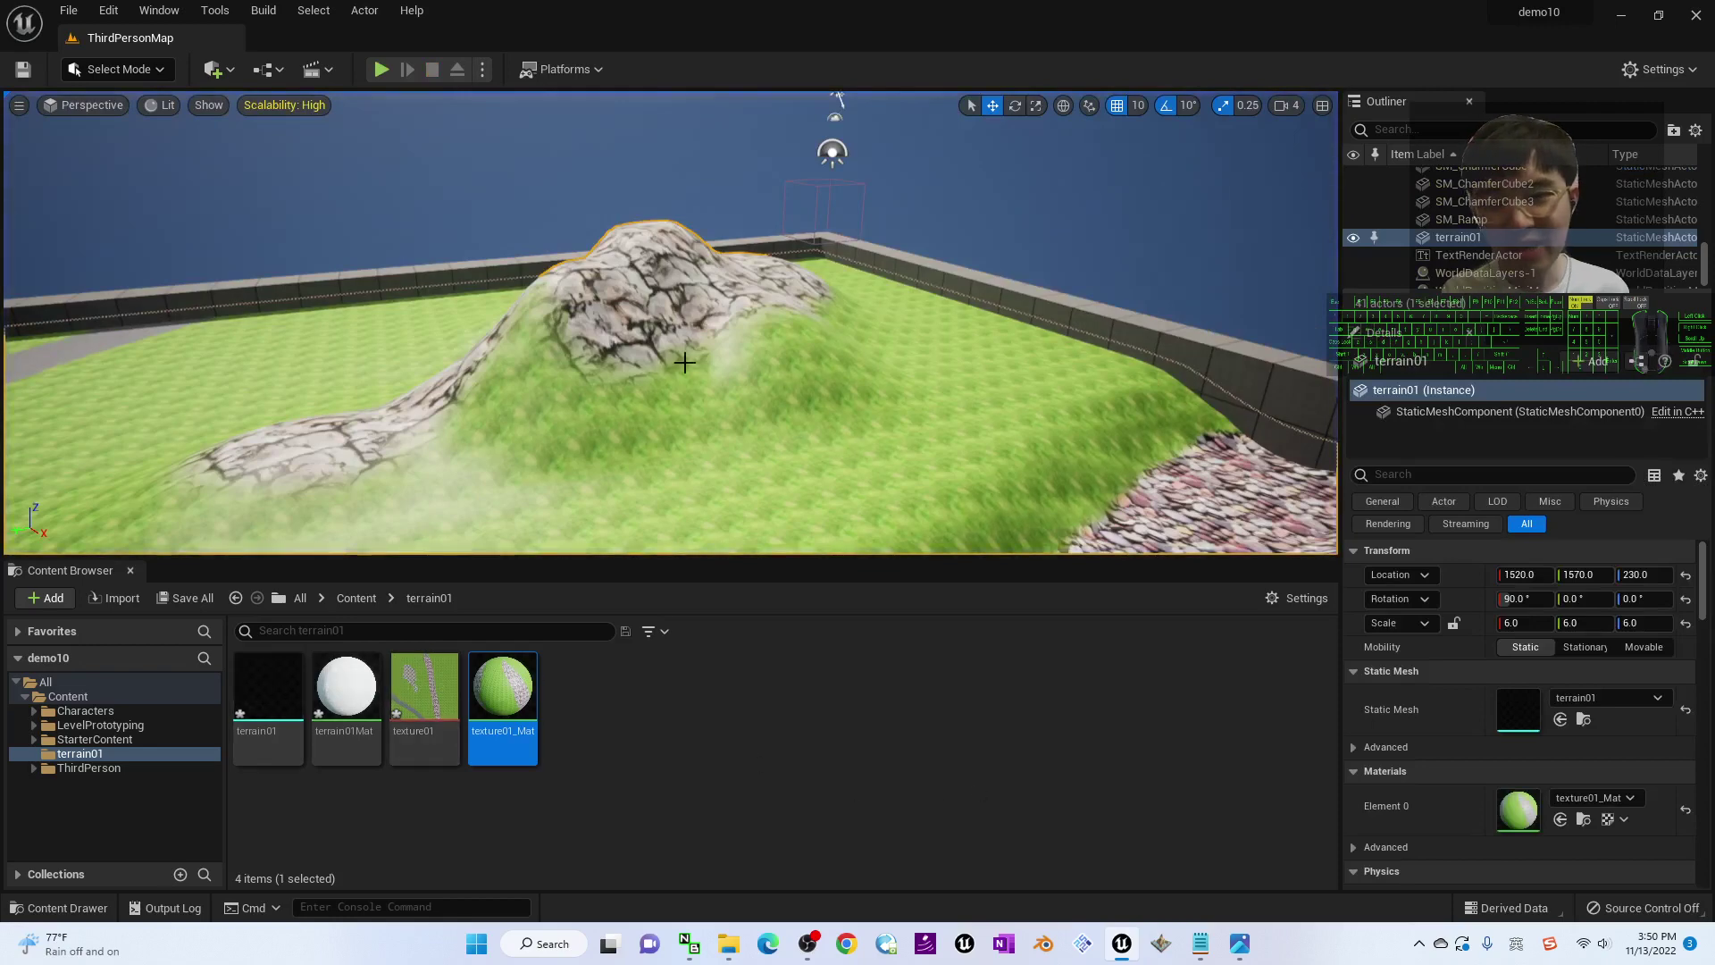
Step: Inspect the terrain01 static mesh and the graph of its assigned terrain01Mat material, and close the asset editor
double_click(275, 702)
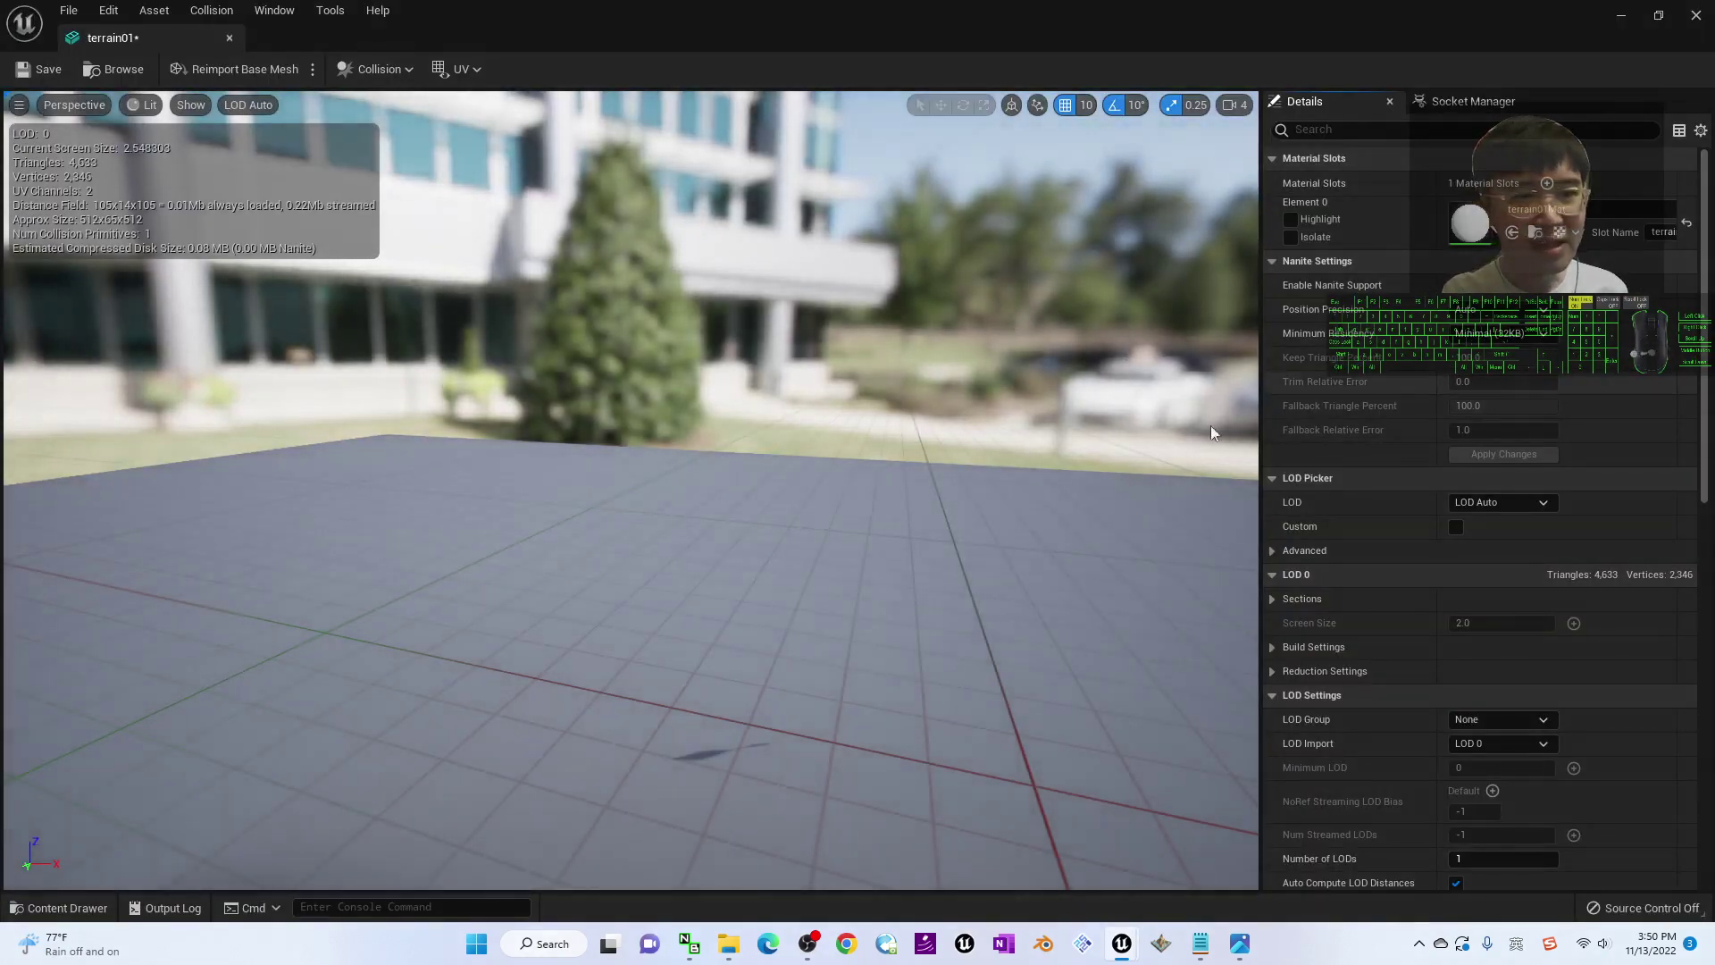
scroll(796, 527, down, 5)
drag(789, 536, 780, 473)
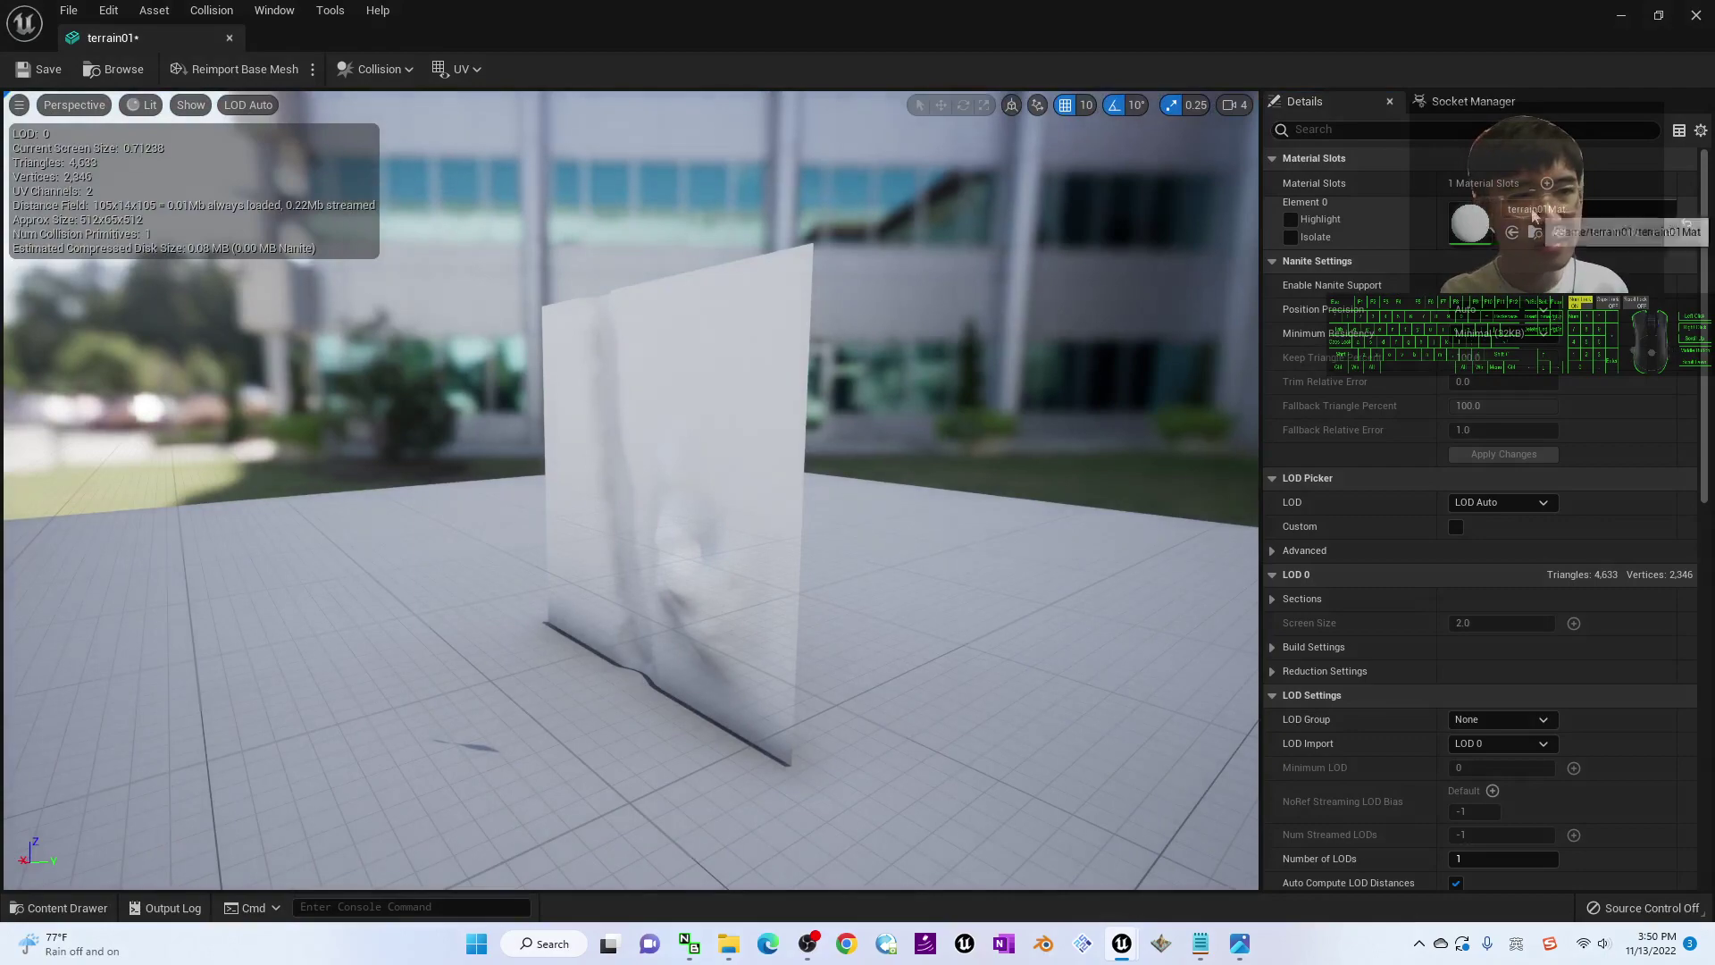
double_click(1467, 225)
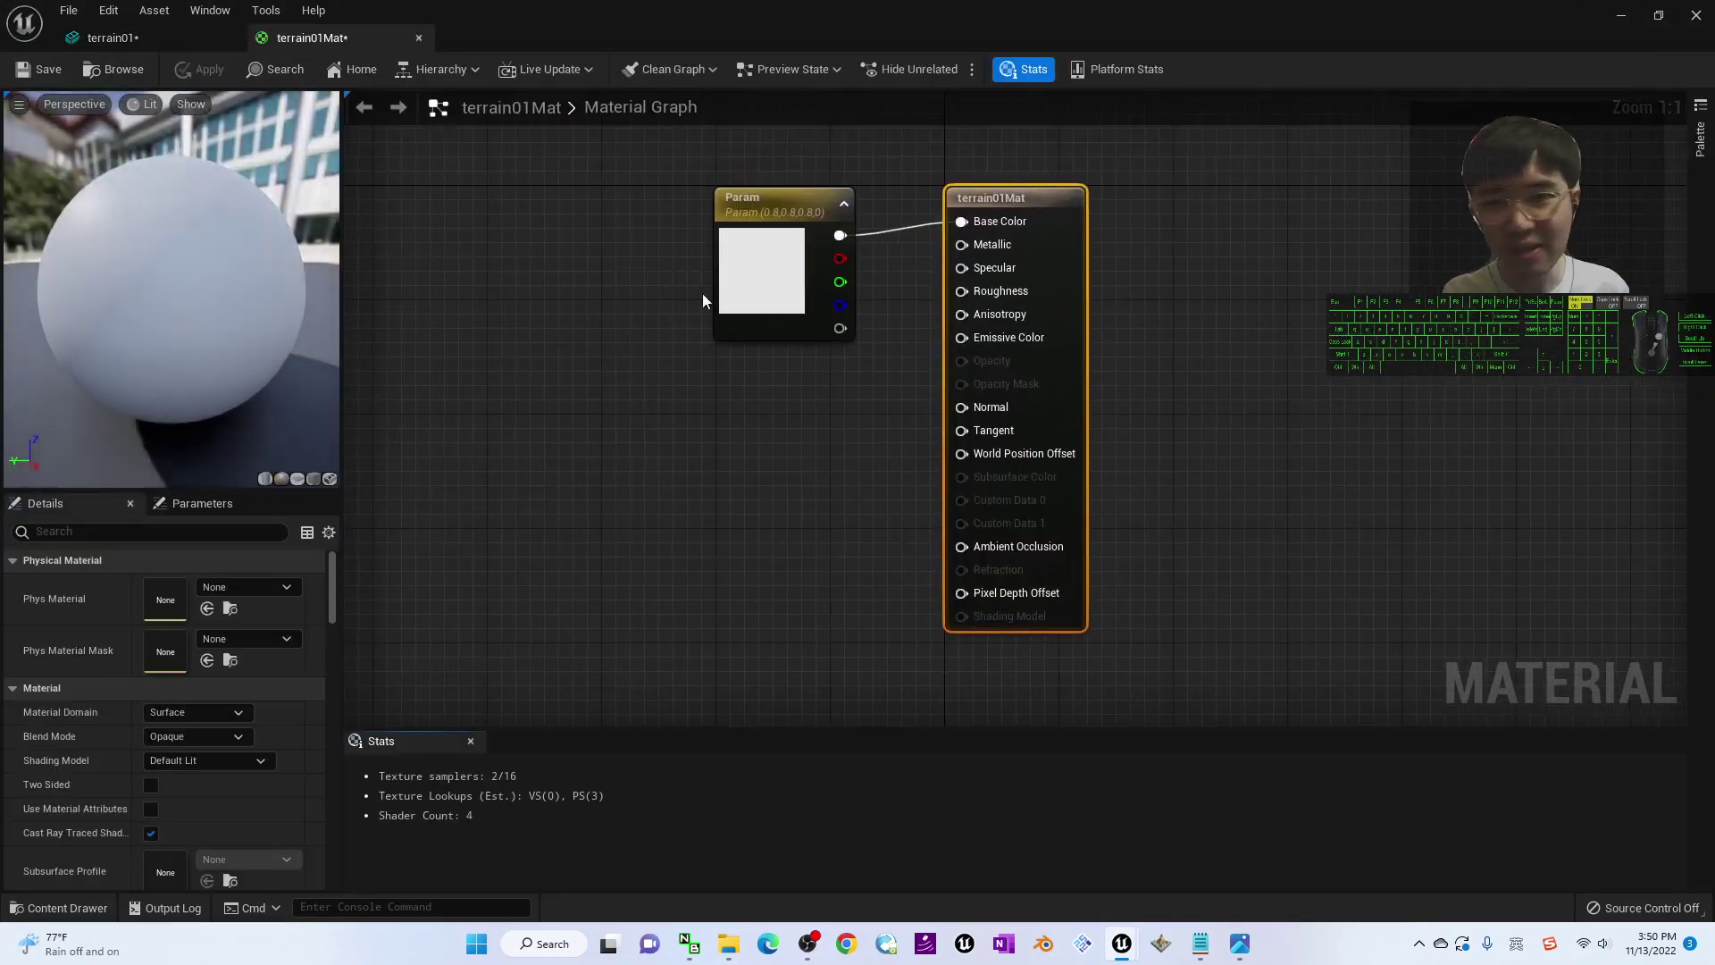
click(1693, 18)
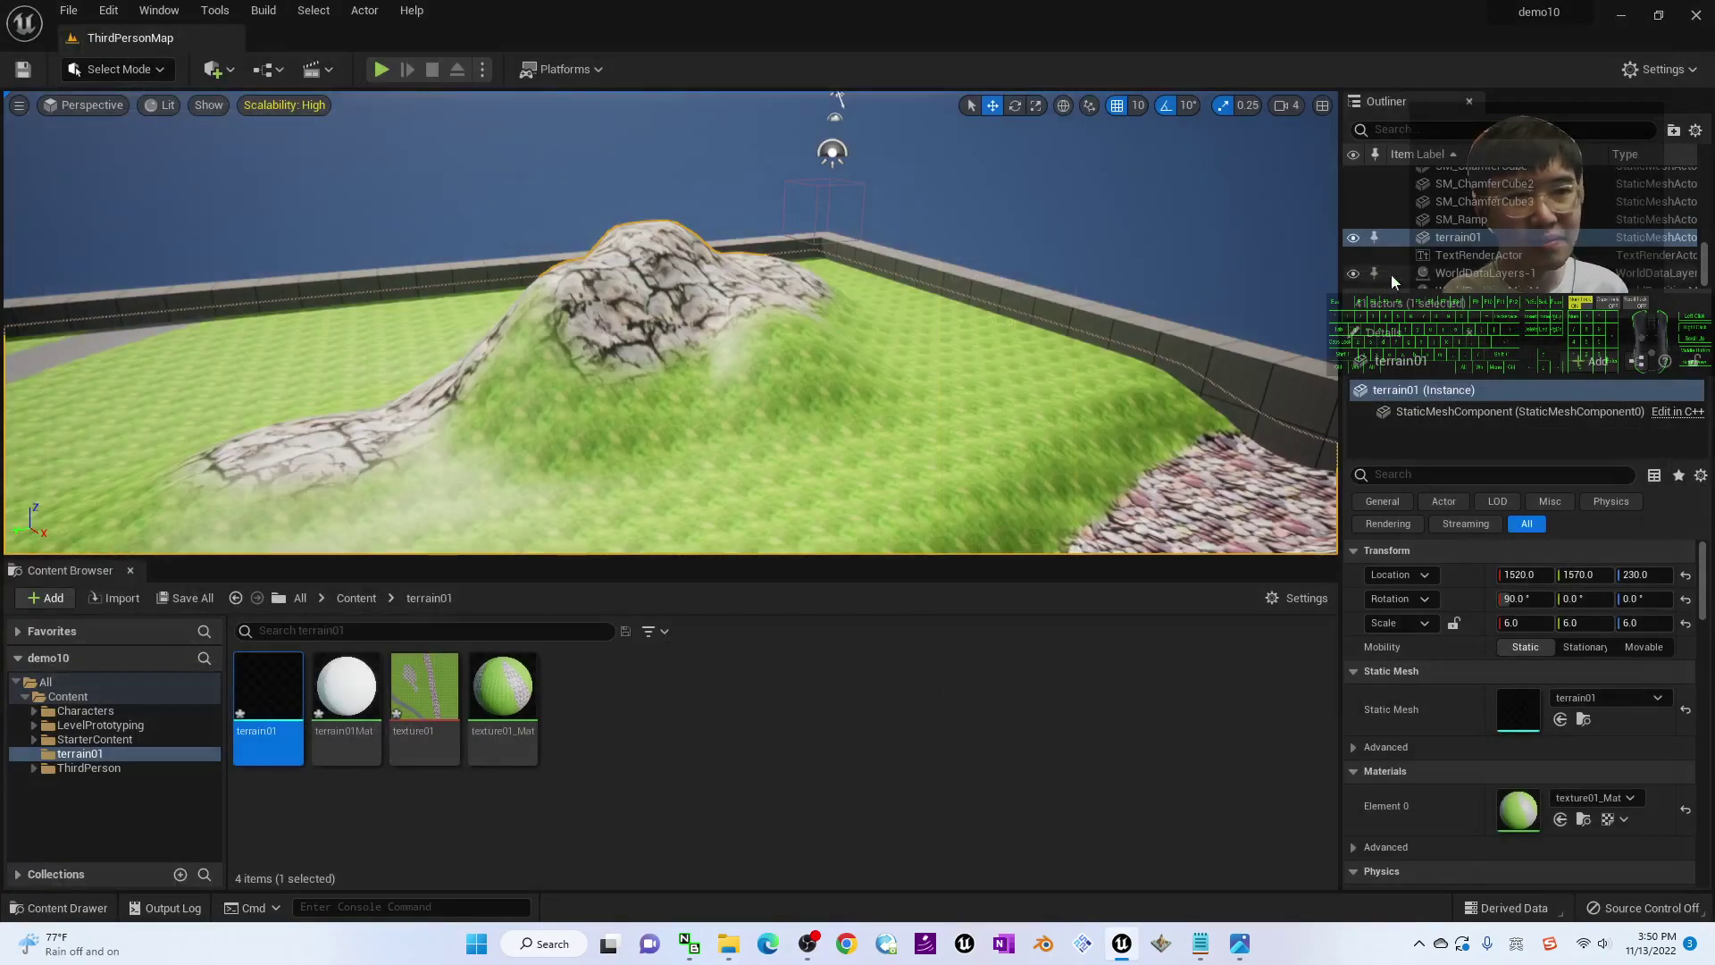
Step: Assign texture01_Mat to the Element 0 material slot of the terrain01 static mesh and save the asset
double_click(268, 696)
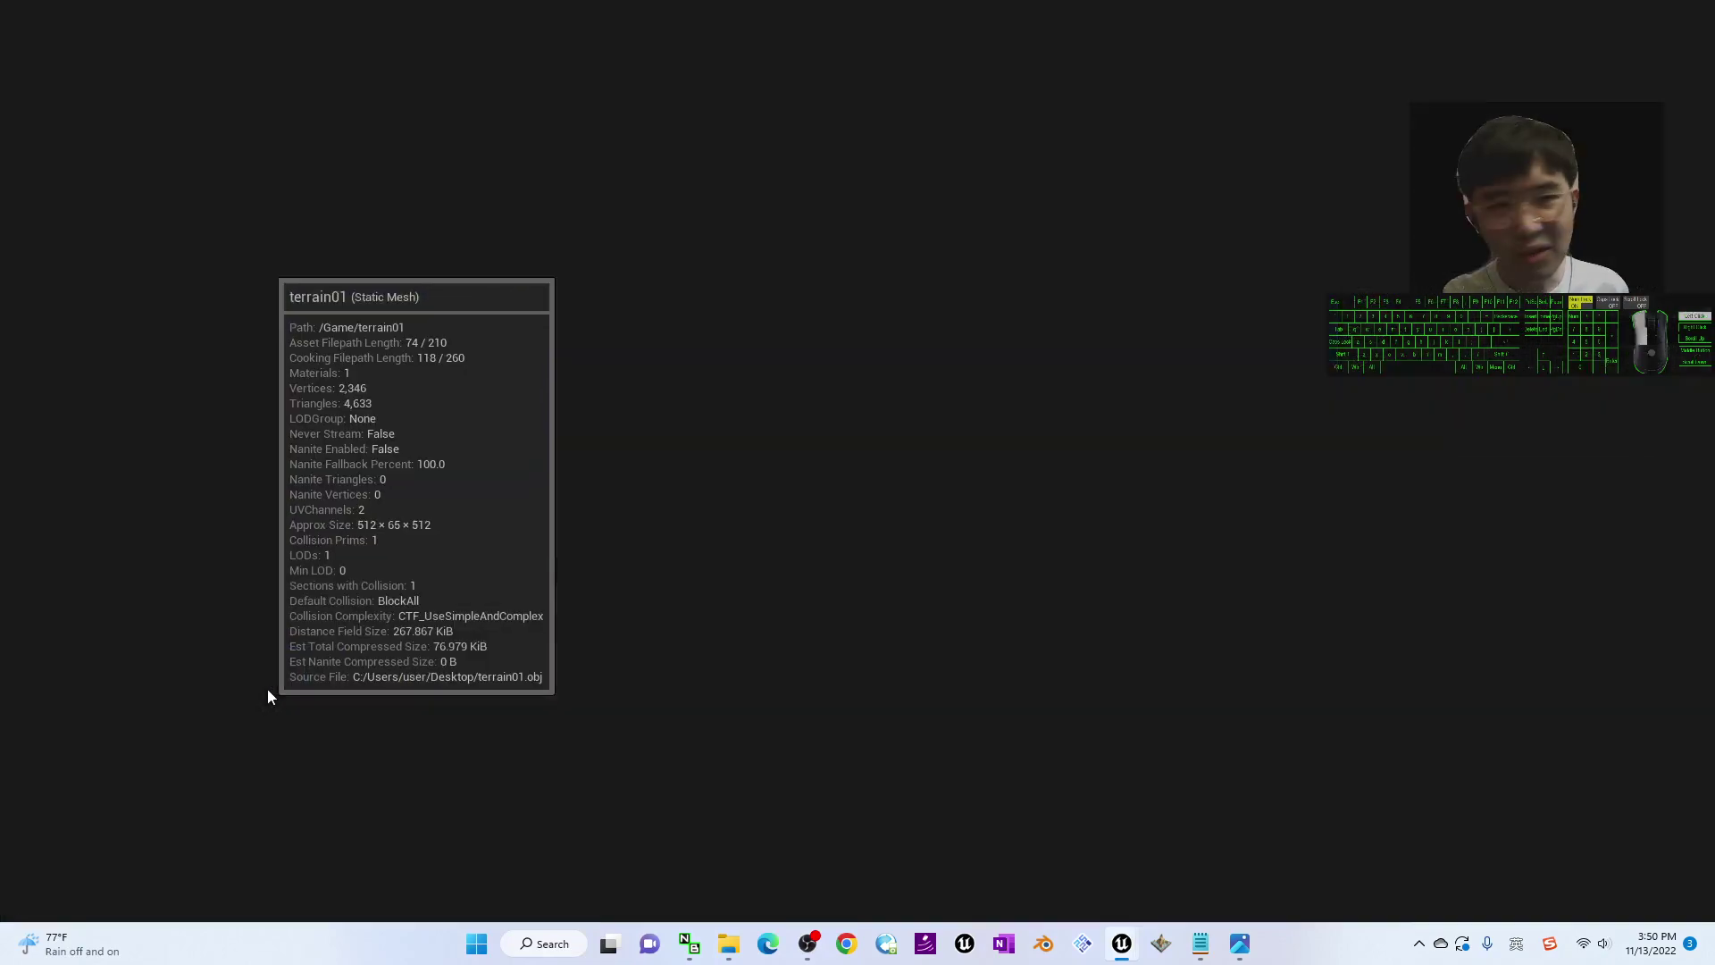
click(1563, 209)
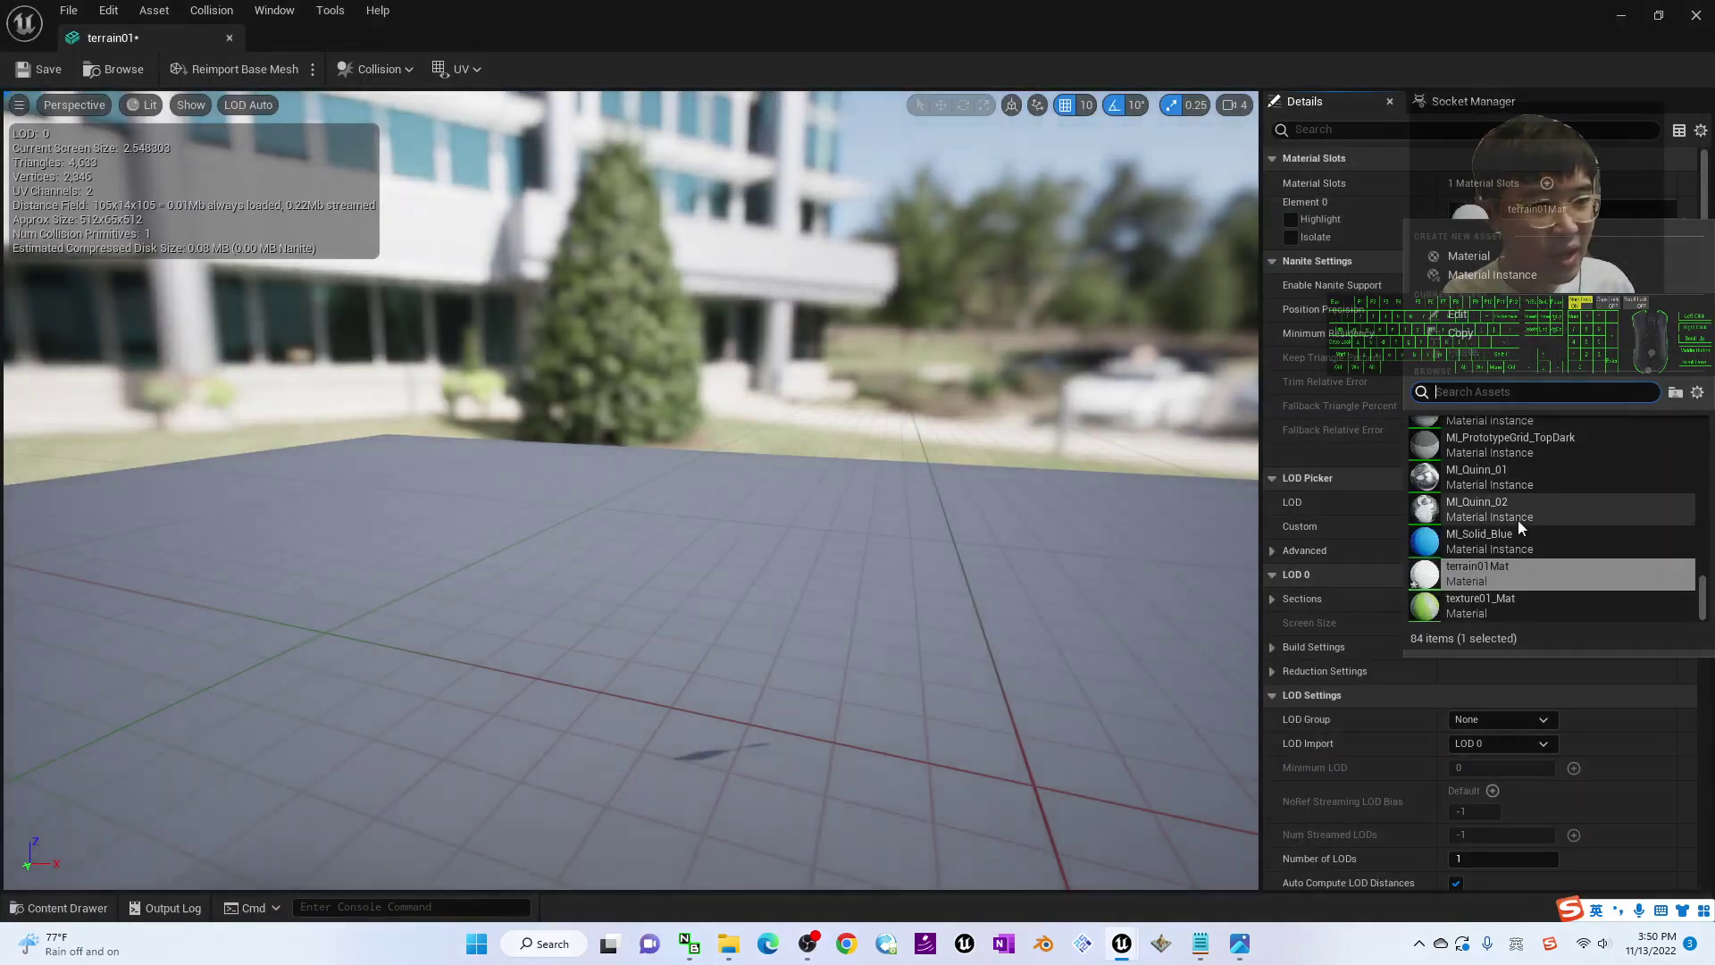
click(1508, 599)
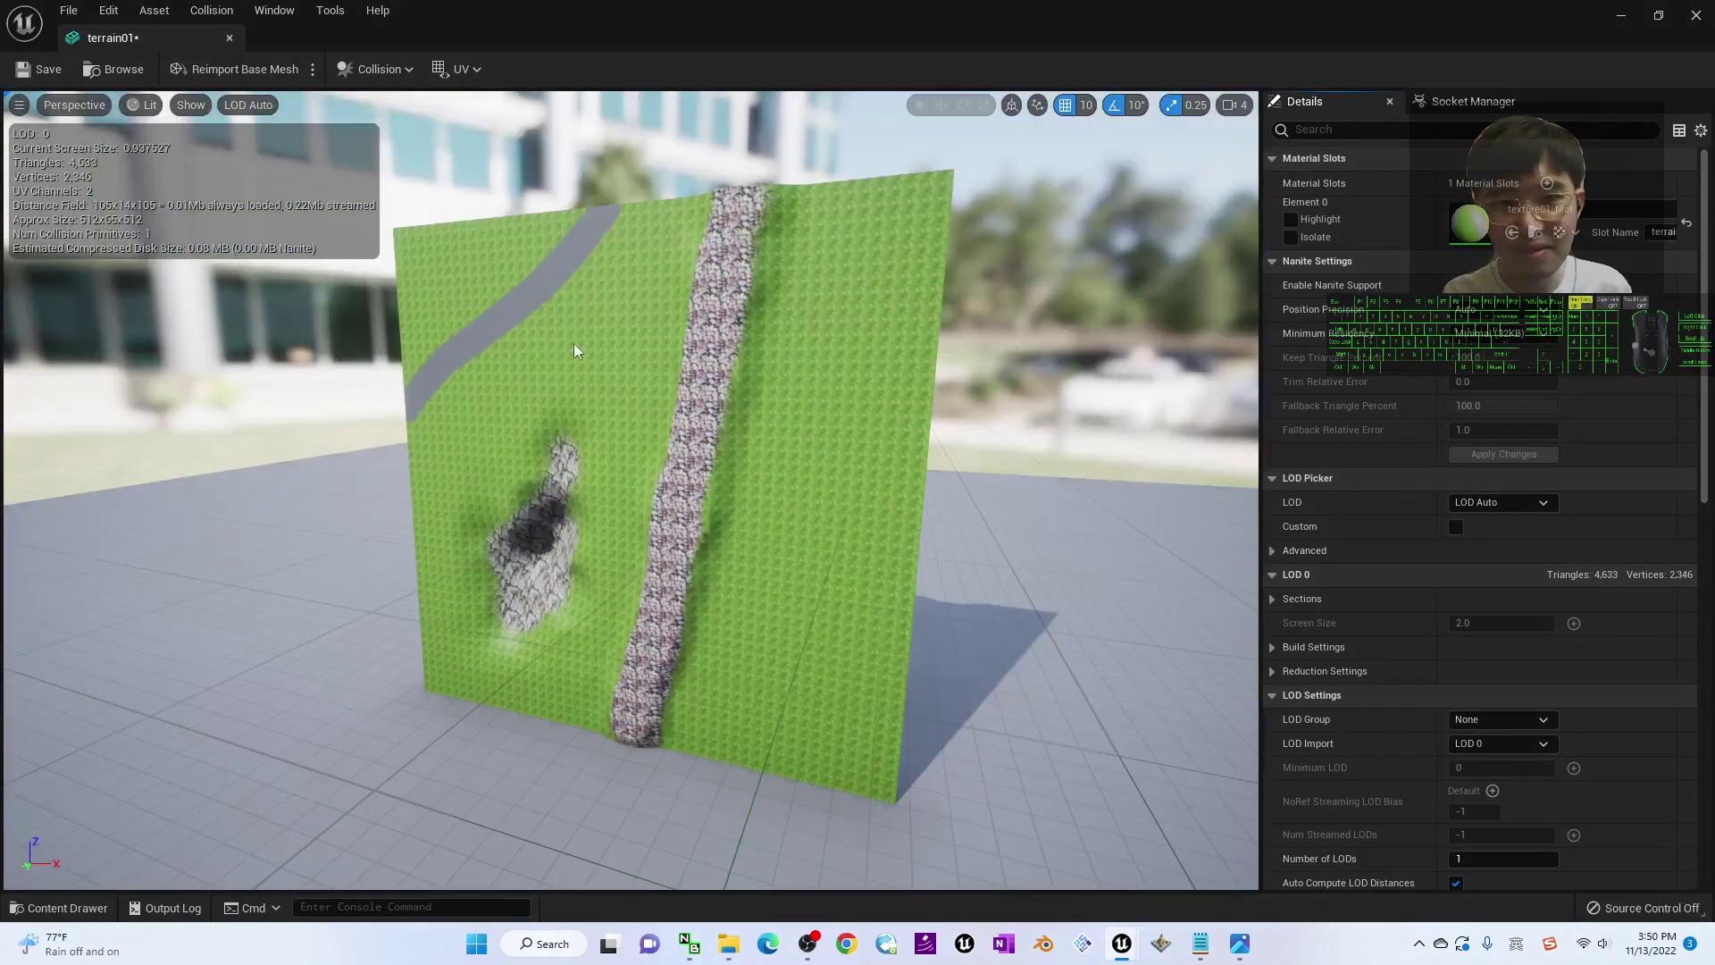
click(38, 68)
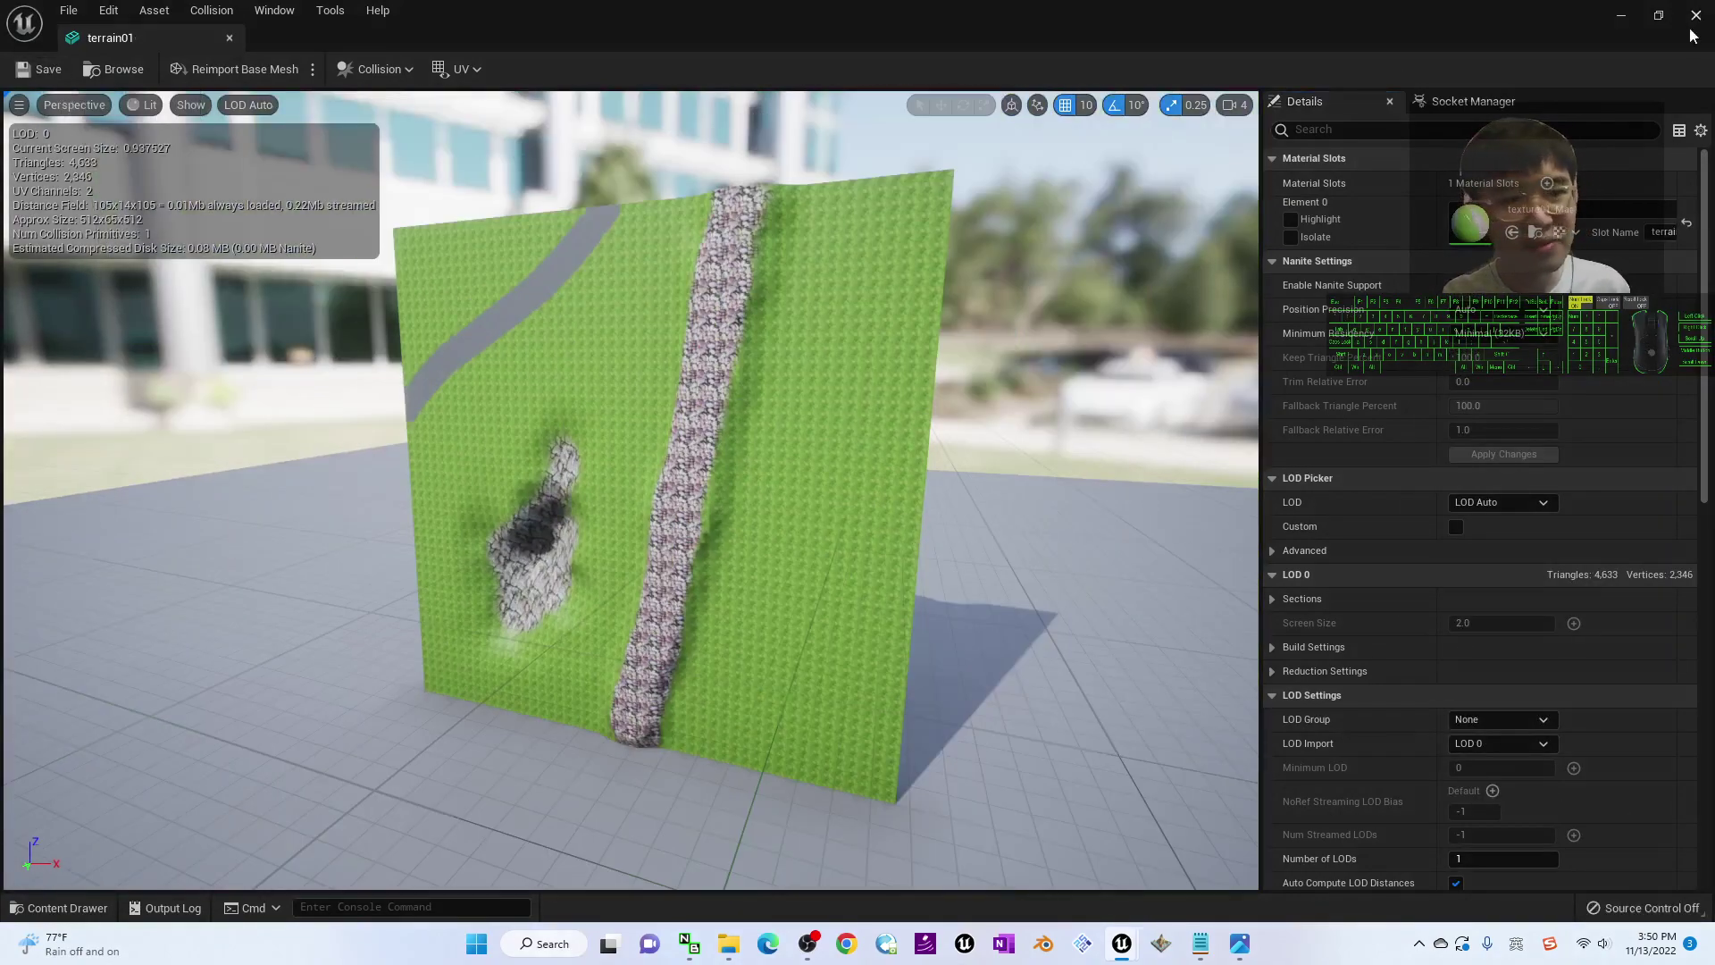
Step: Set the terrain01 mesh's collision complexity to Use Complex Collision As Simple, save the asset and close its editor
scroll(1482, 518, down, 5)
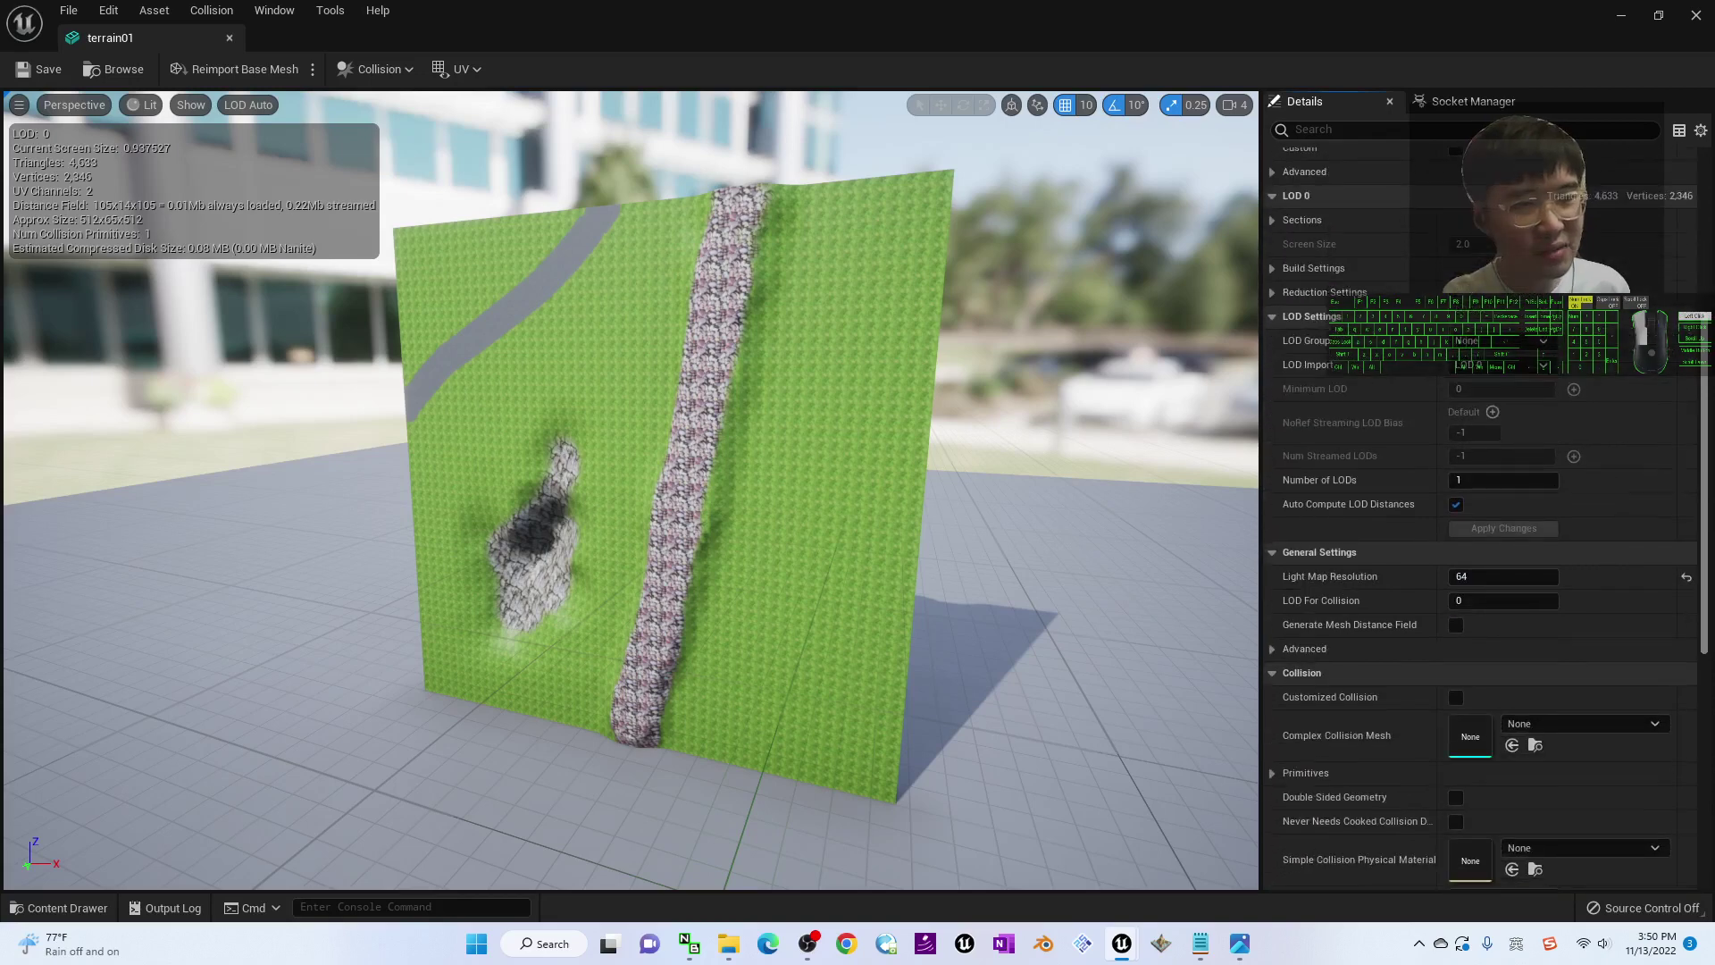
scroll(1284, 460, down, 3)
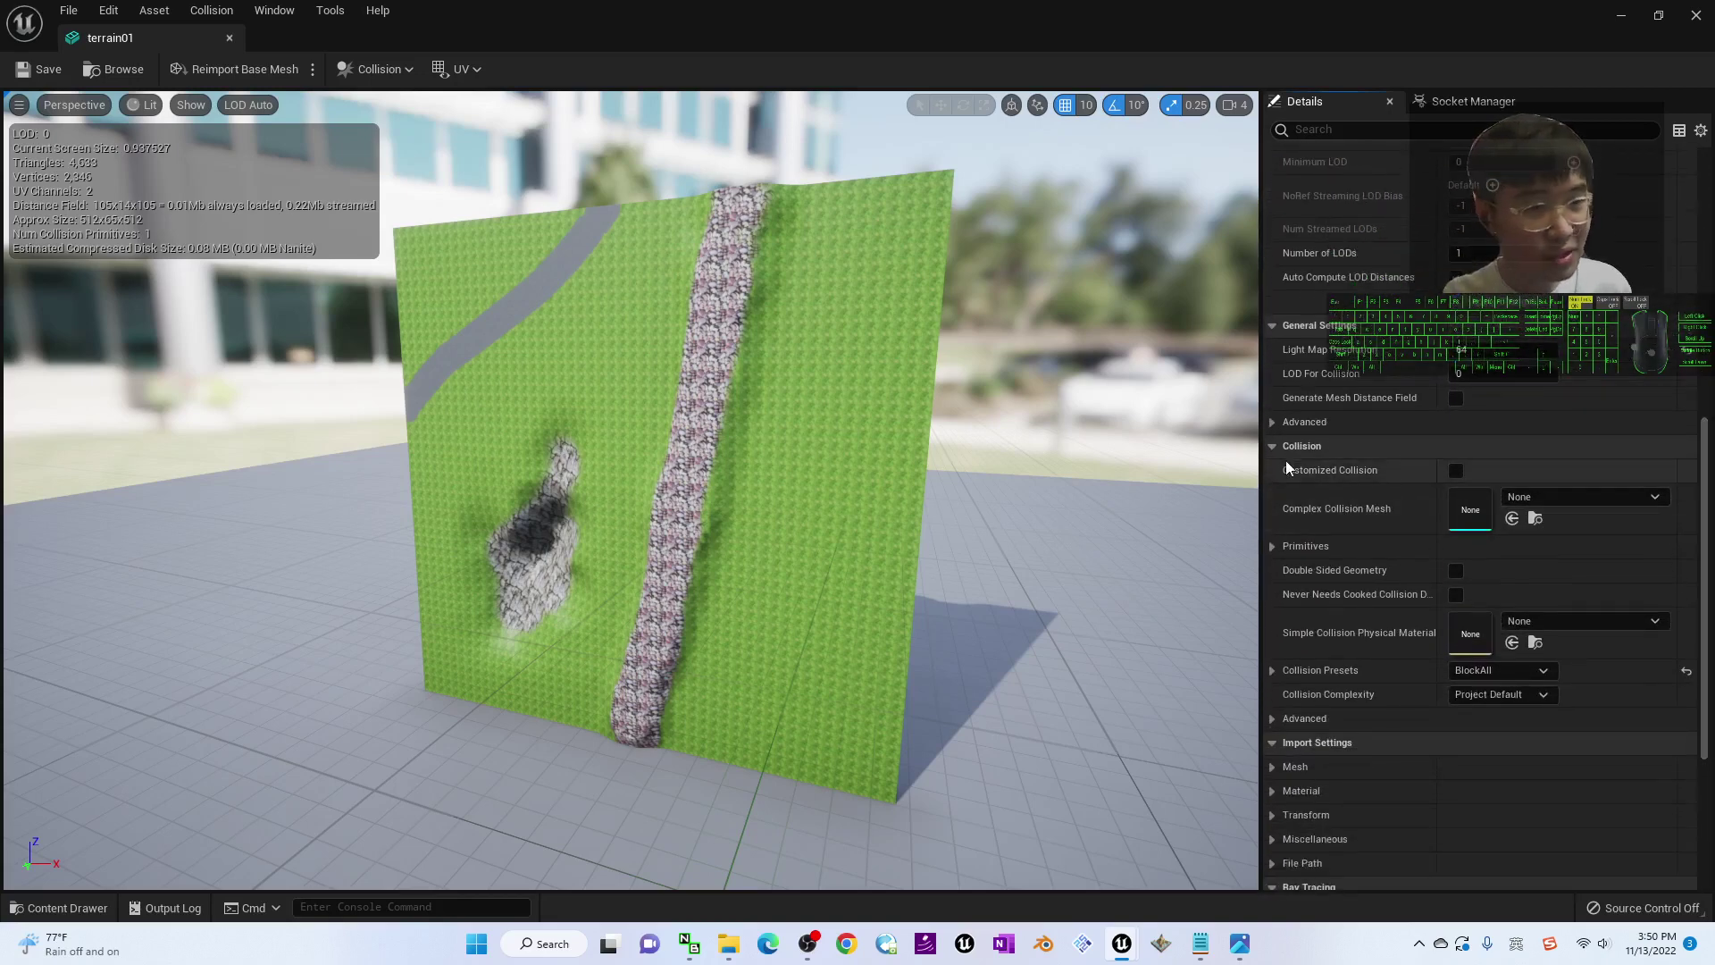
click(1545, 498)
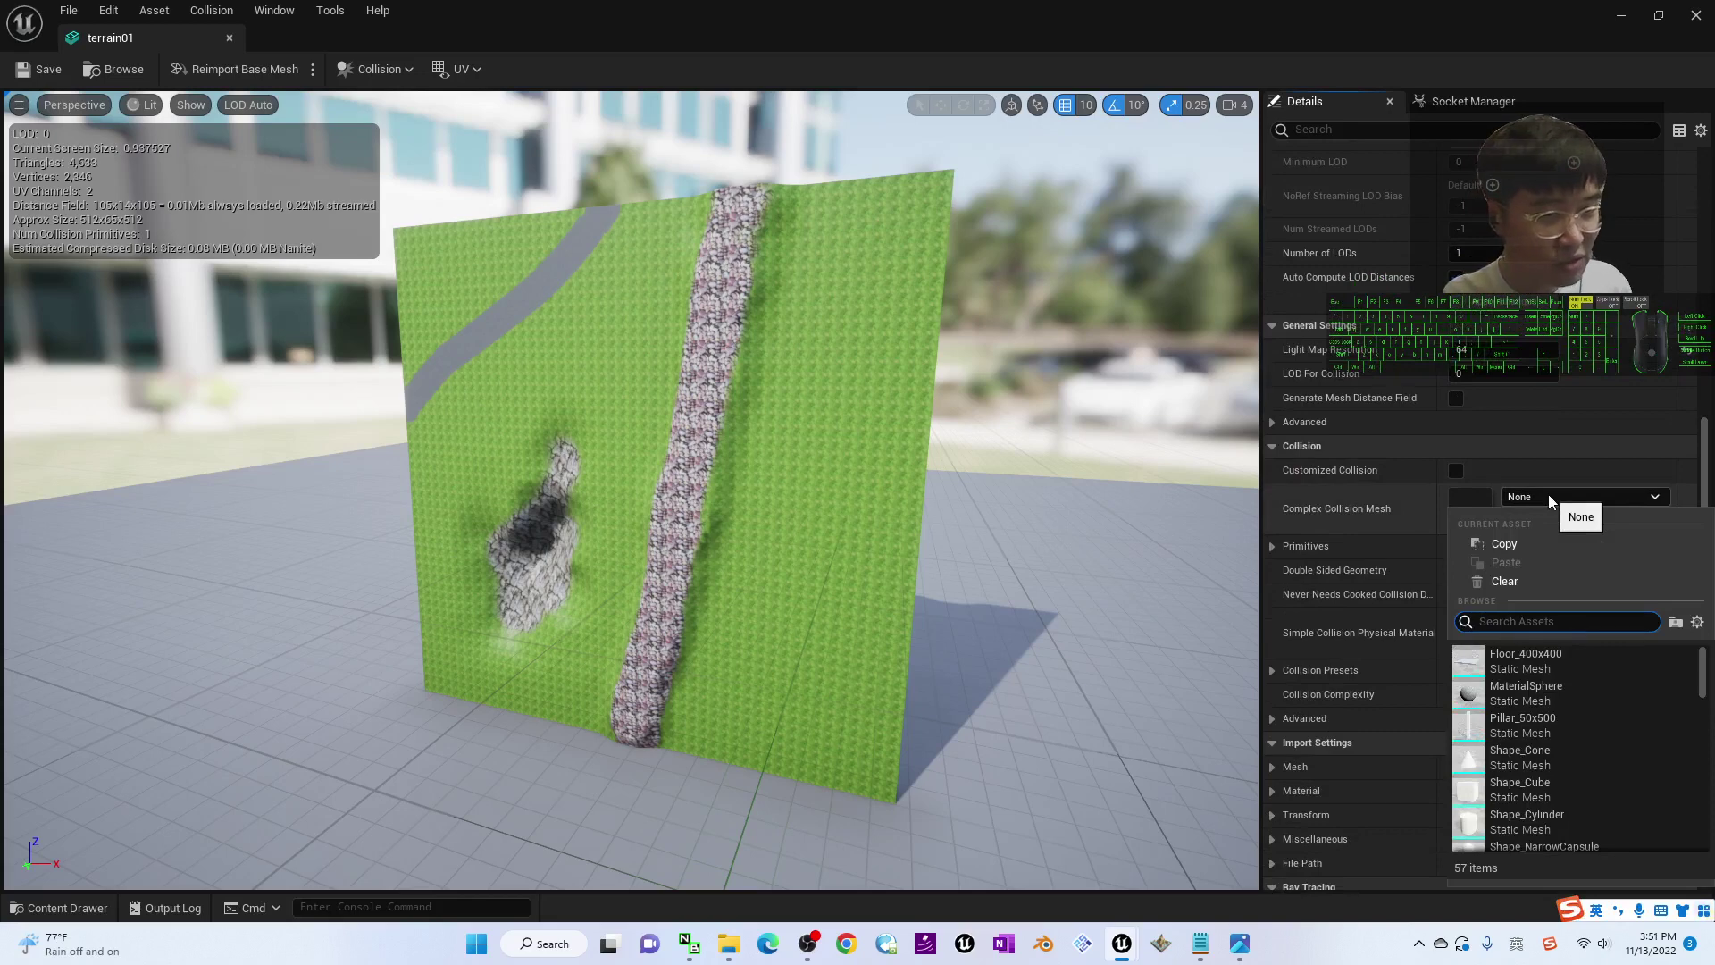
click(1547, 495)
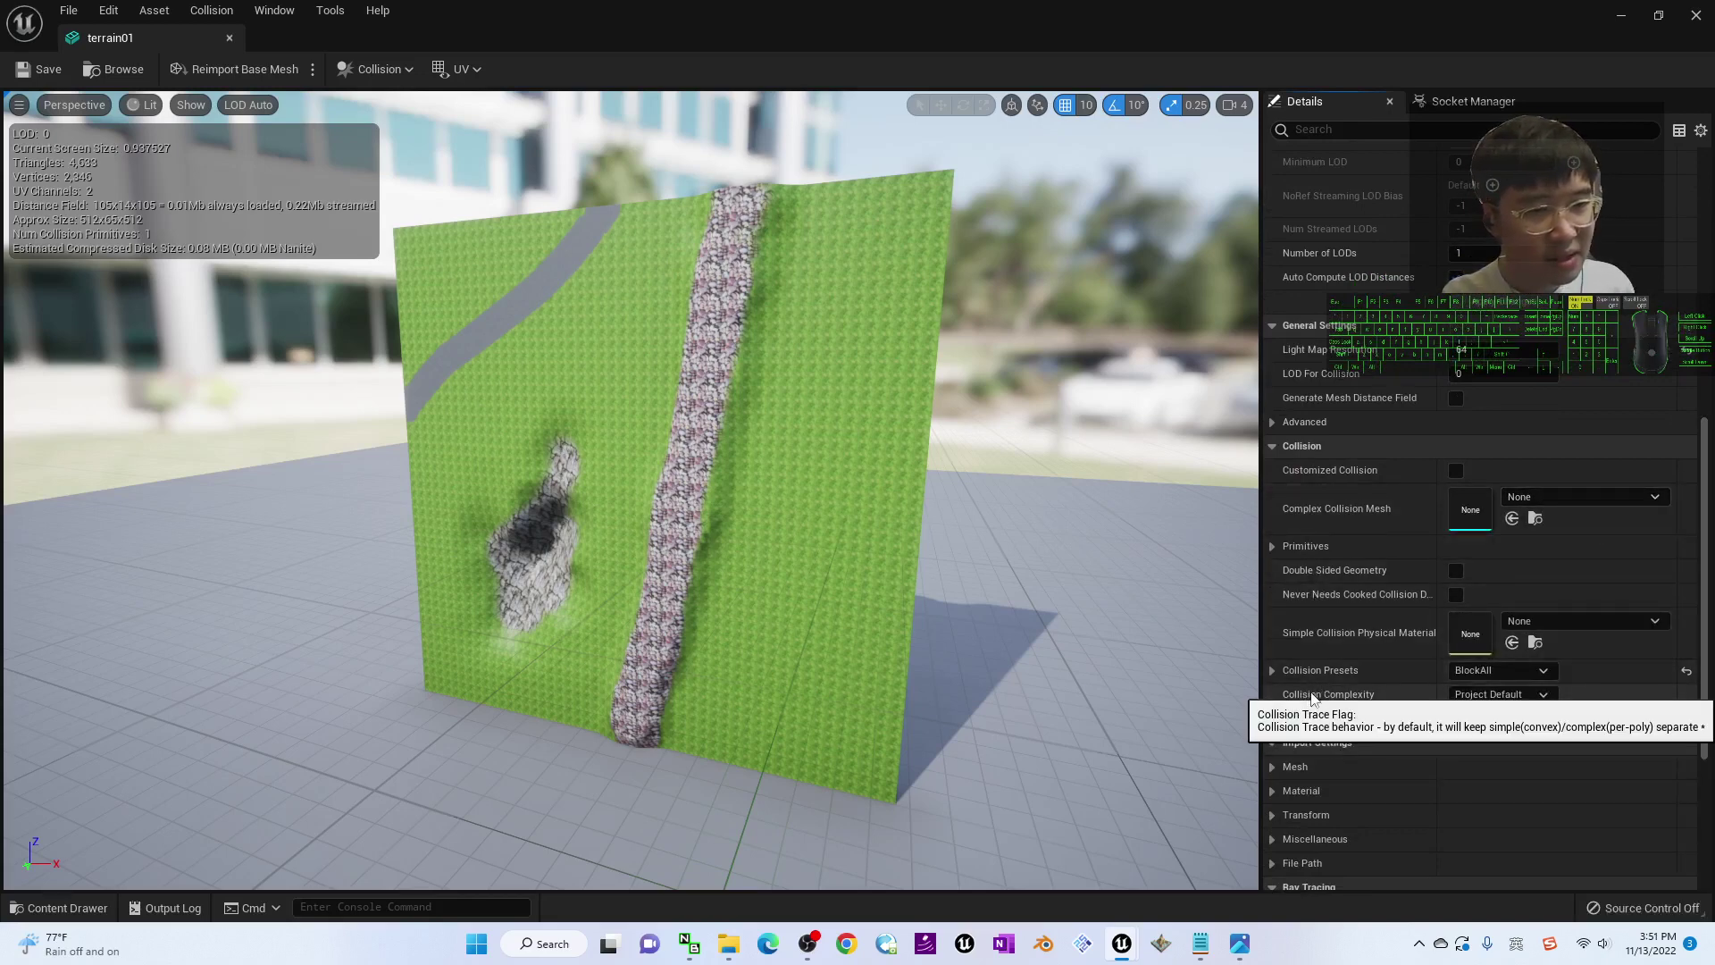
click(1511, 695)
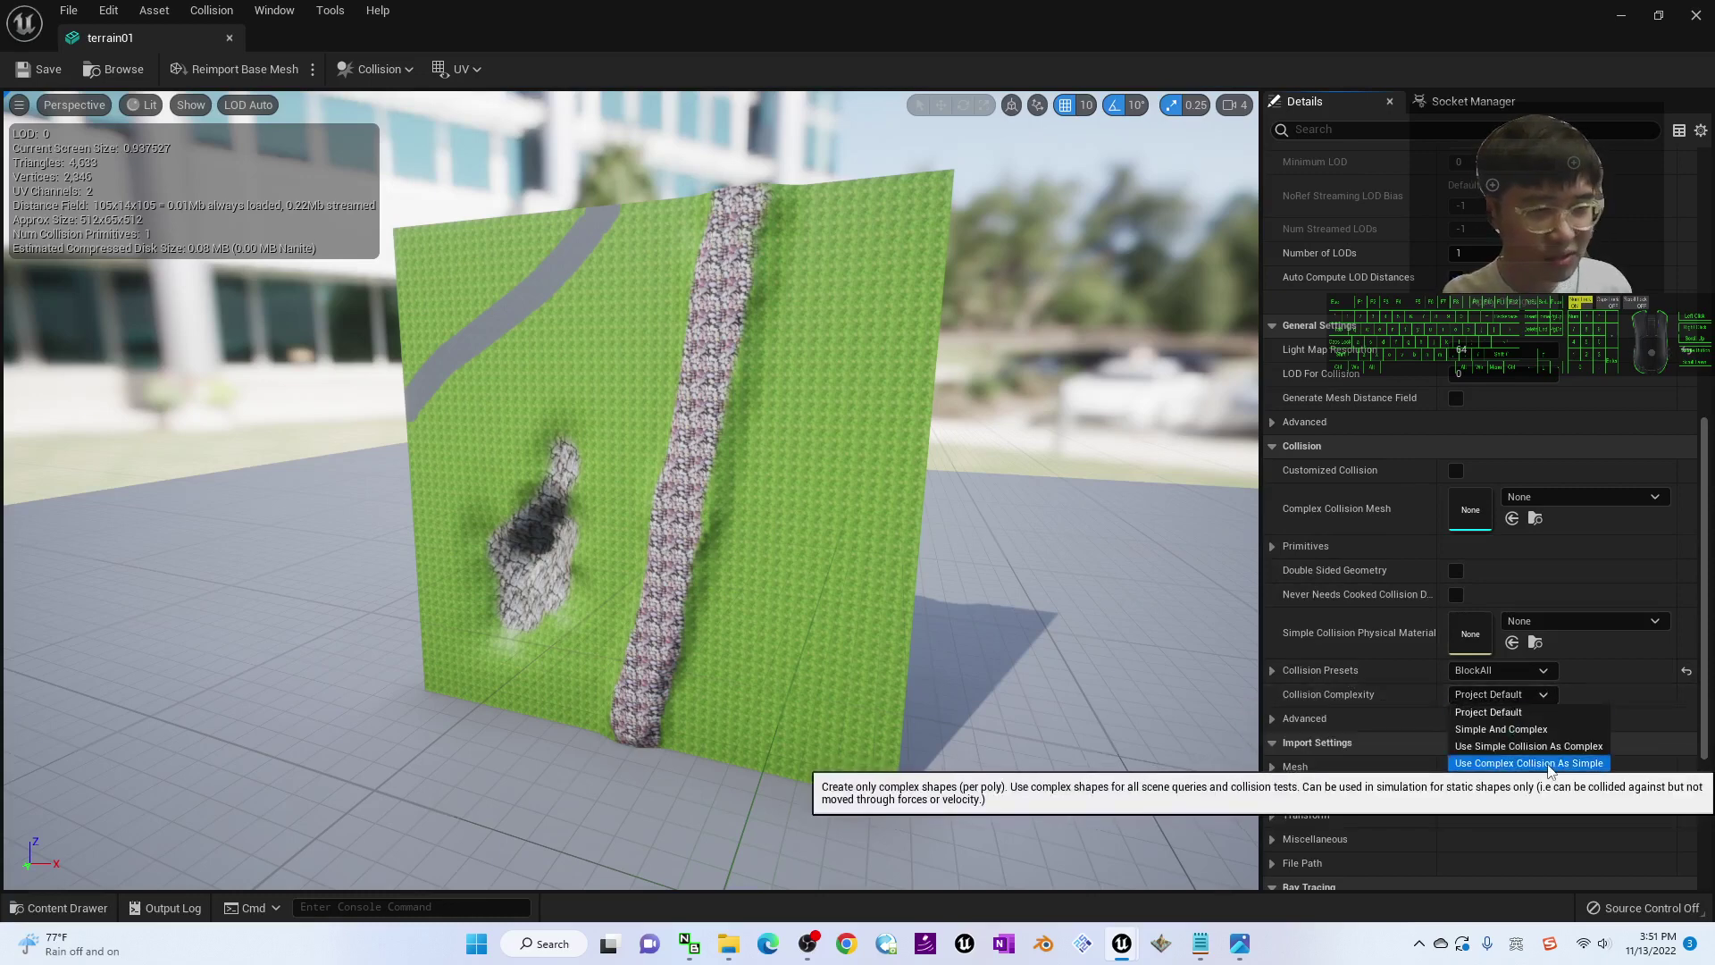
click(1513, 764)
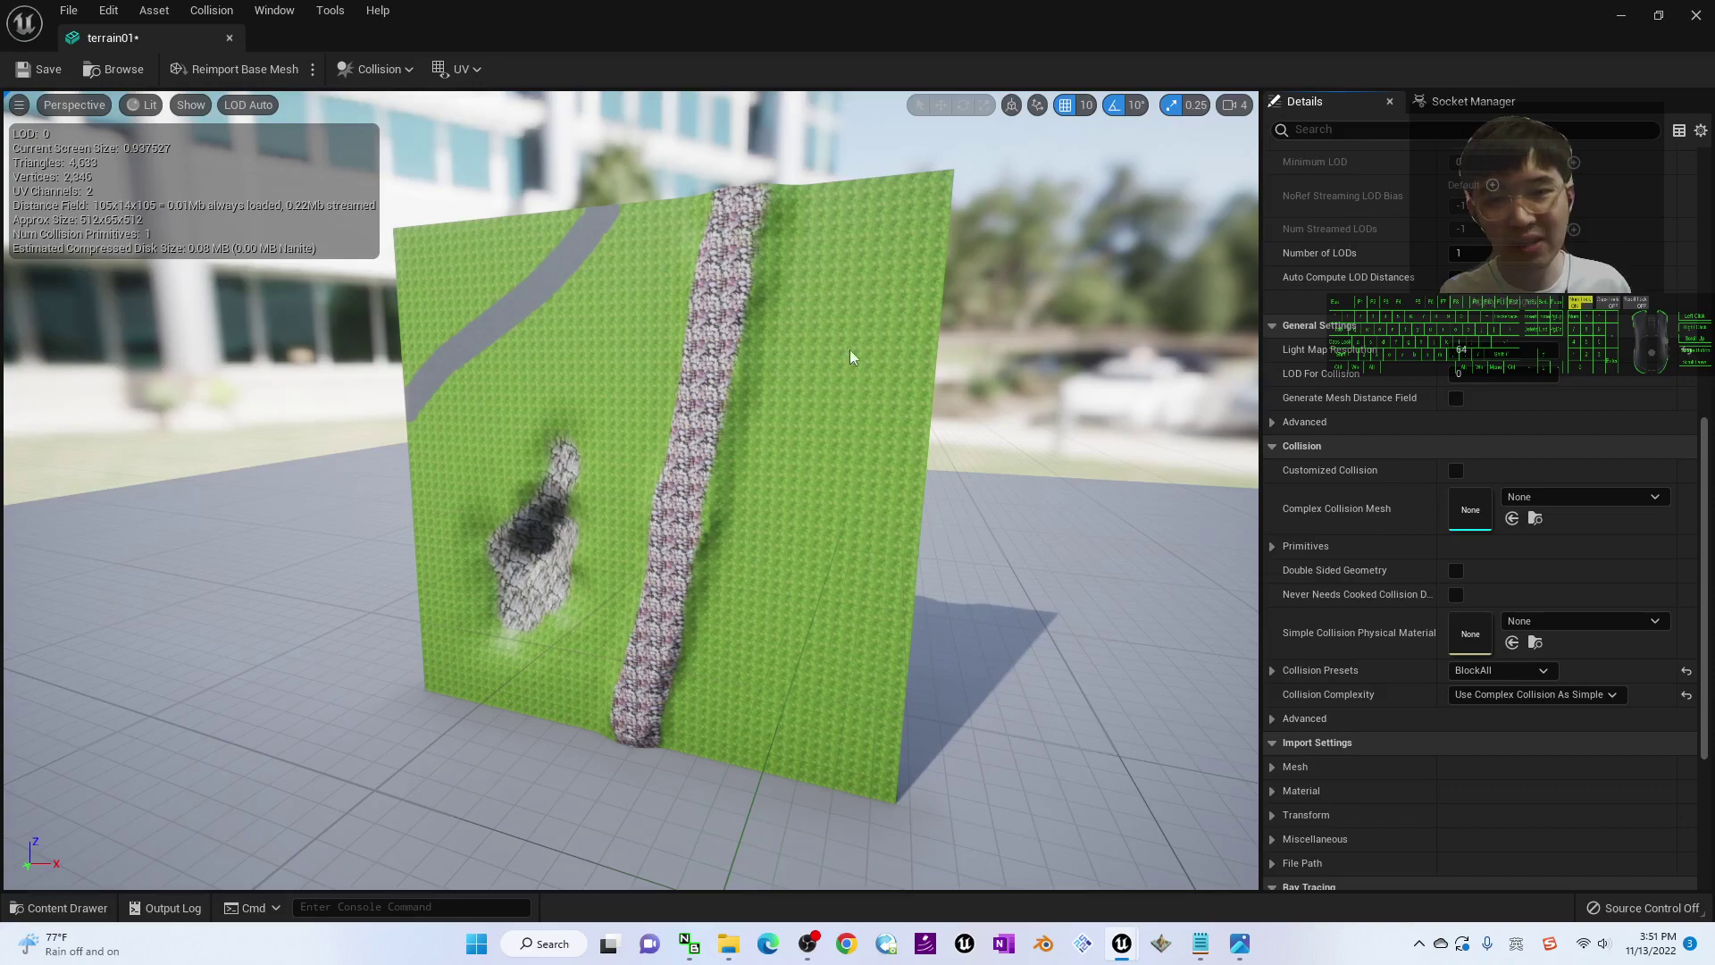
click(51, 74)
click(1697, 16)
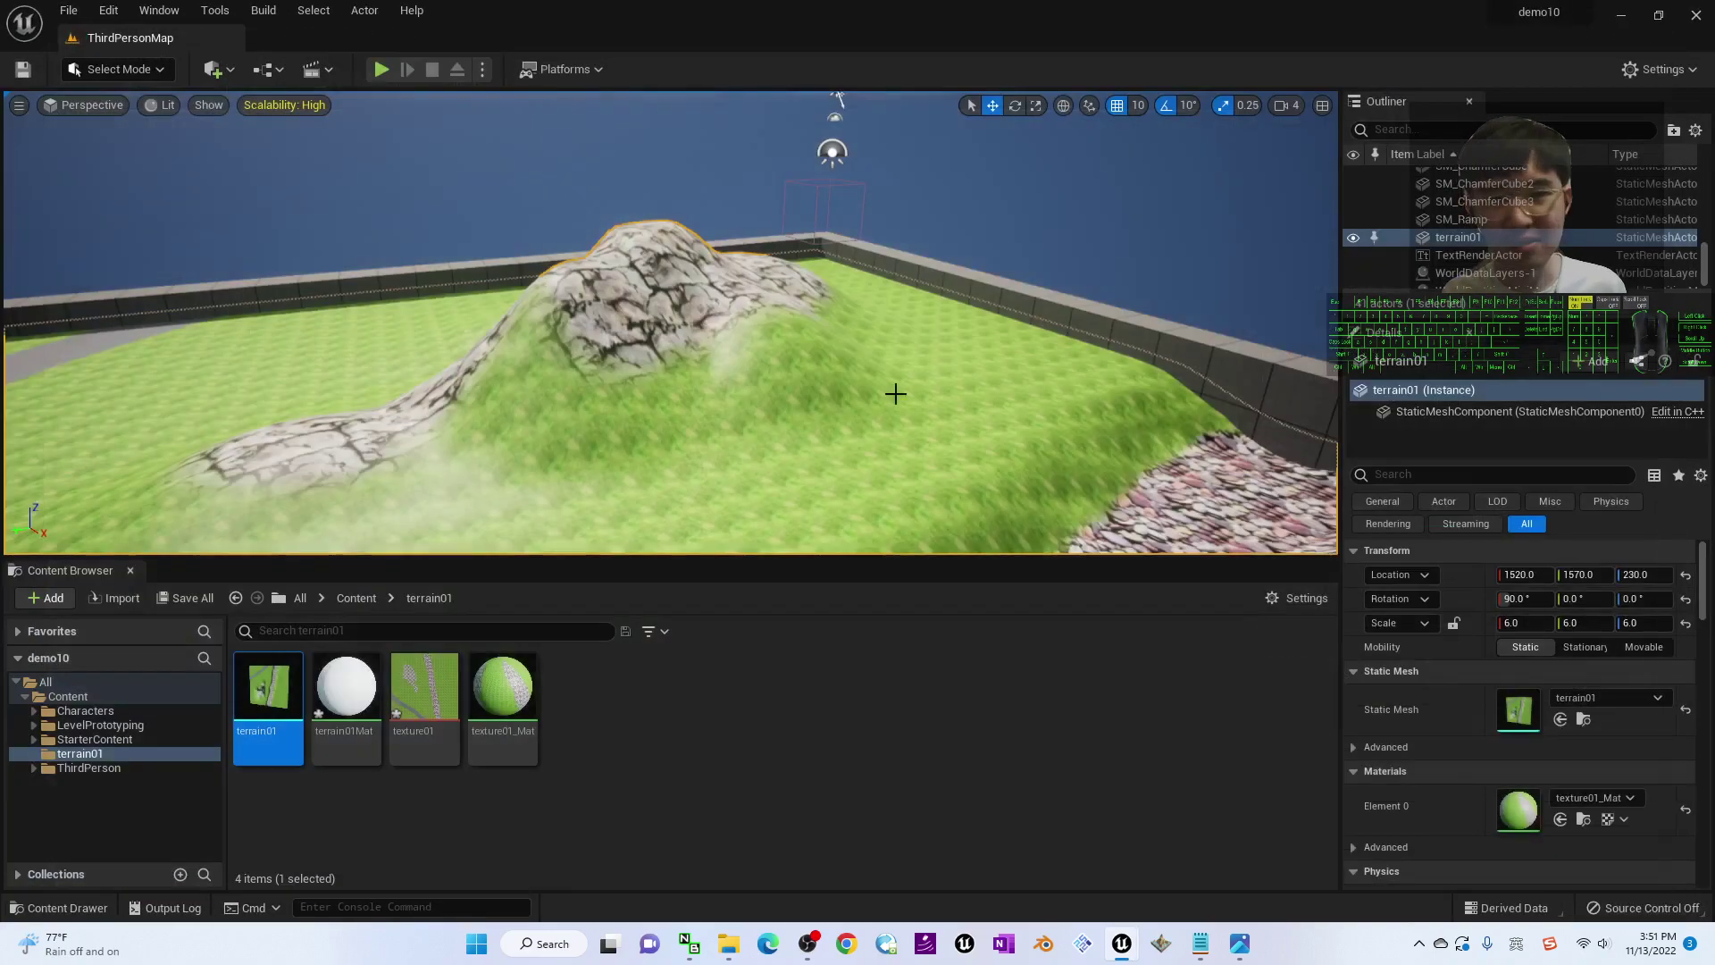
Step: Play-test the terrain collision by running and jumping over the rocky hill, the grass and the pebble channel, and stop the session
click(380, 69)
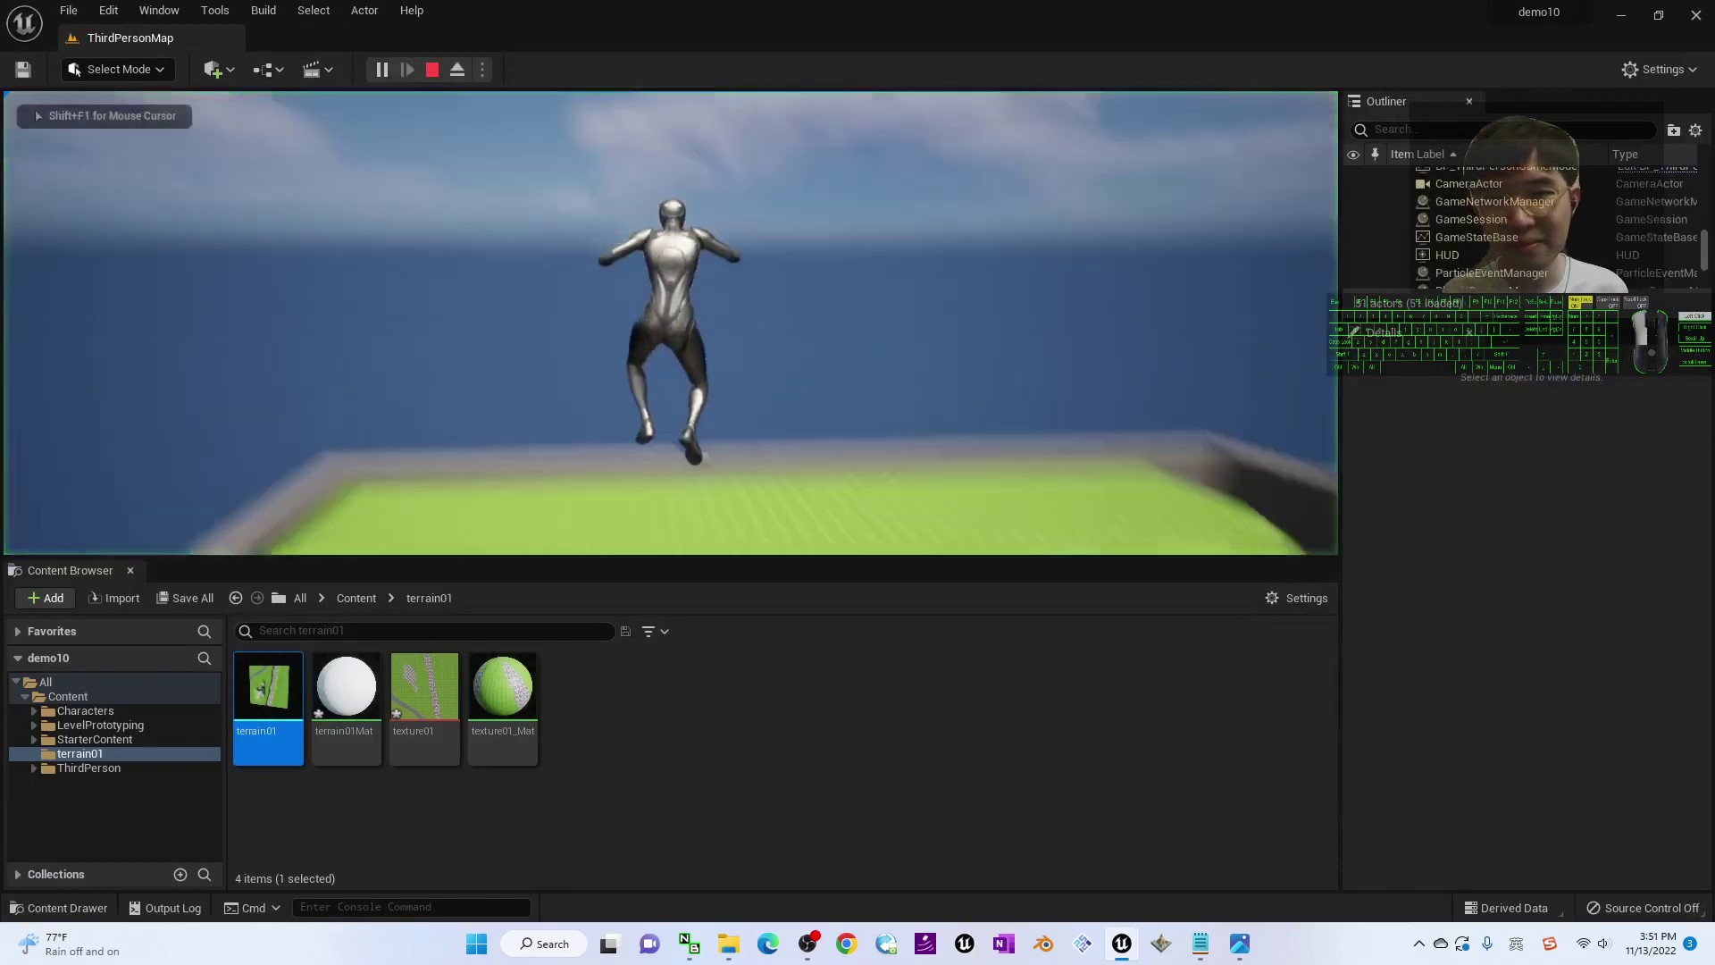
key(w)
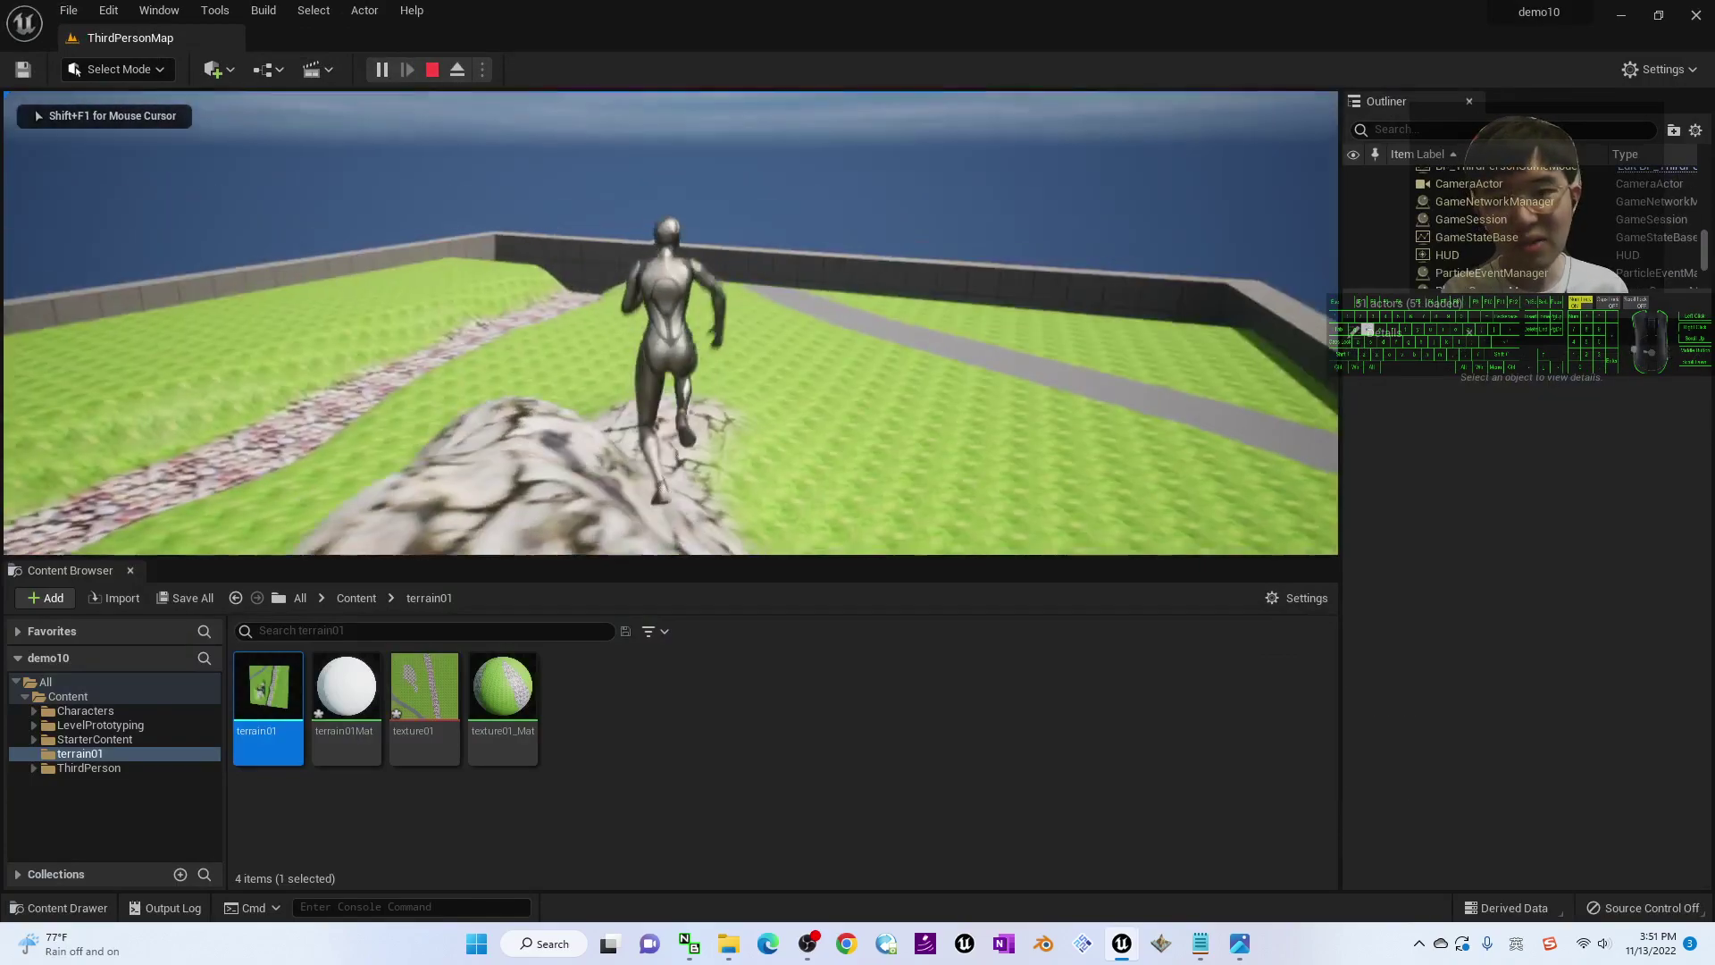
key(d)
key(w)
key(d)
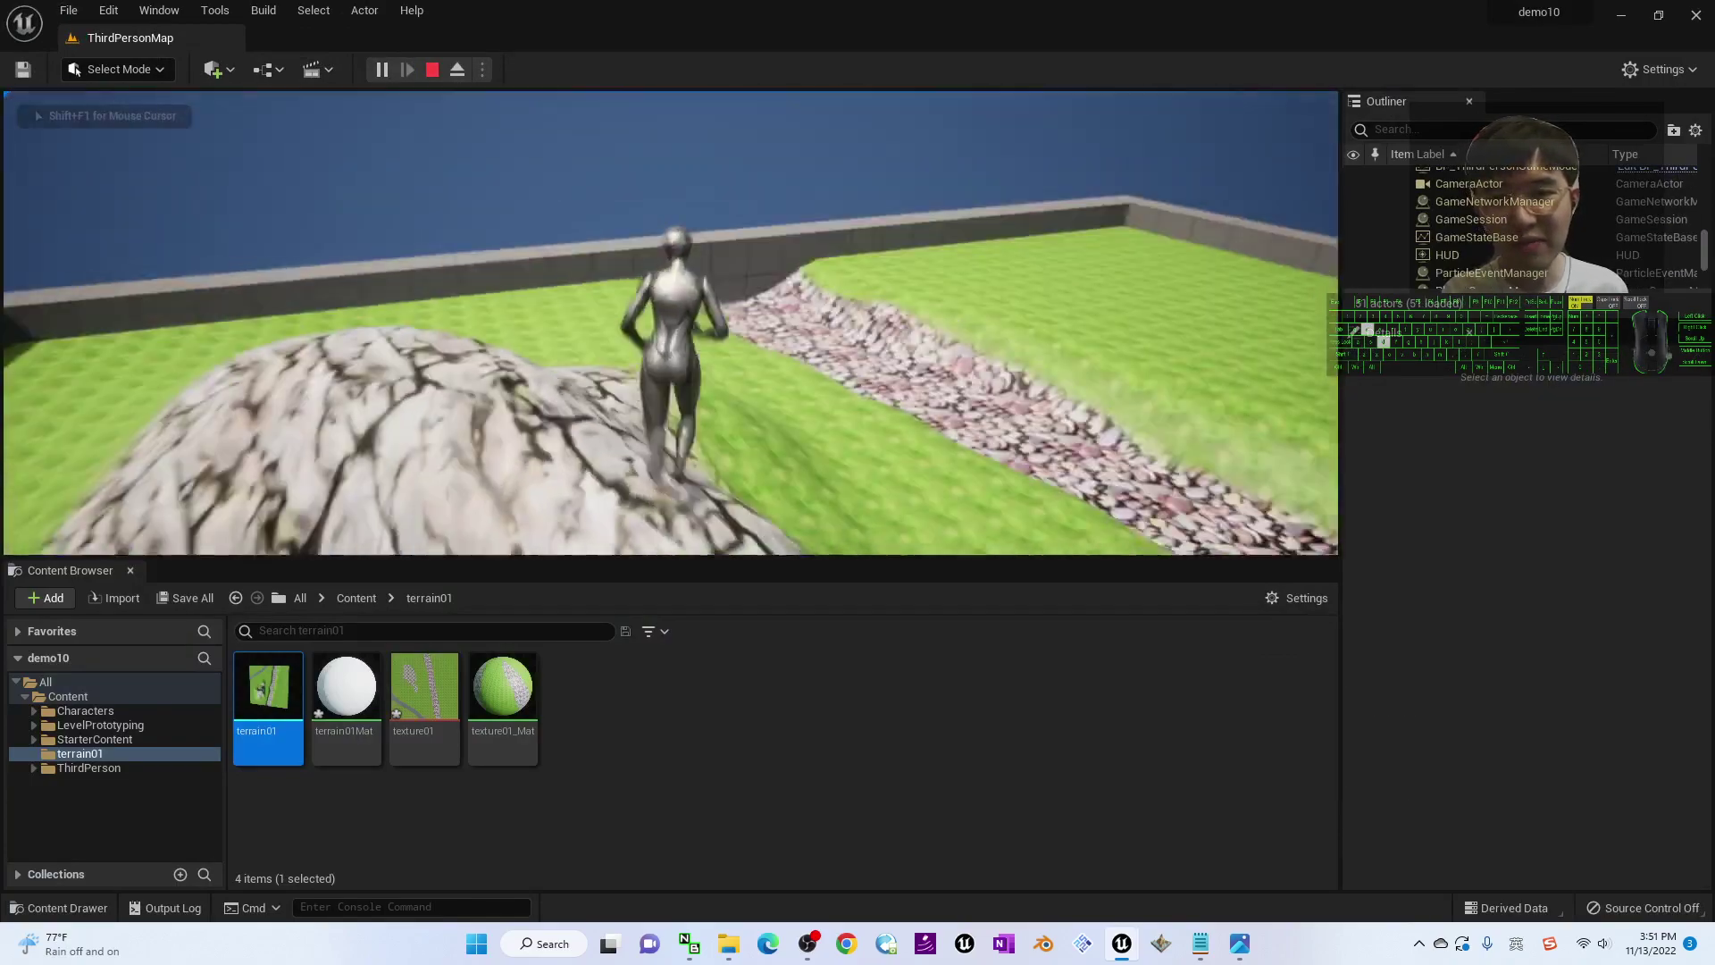
key(a)
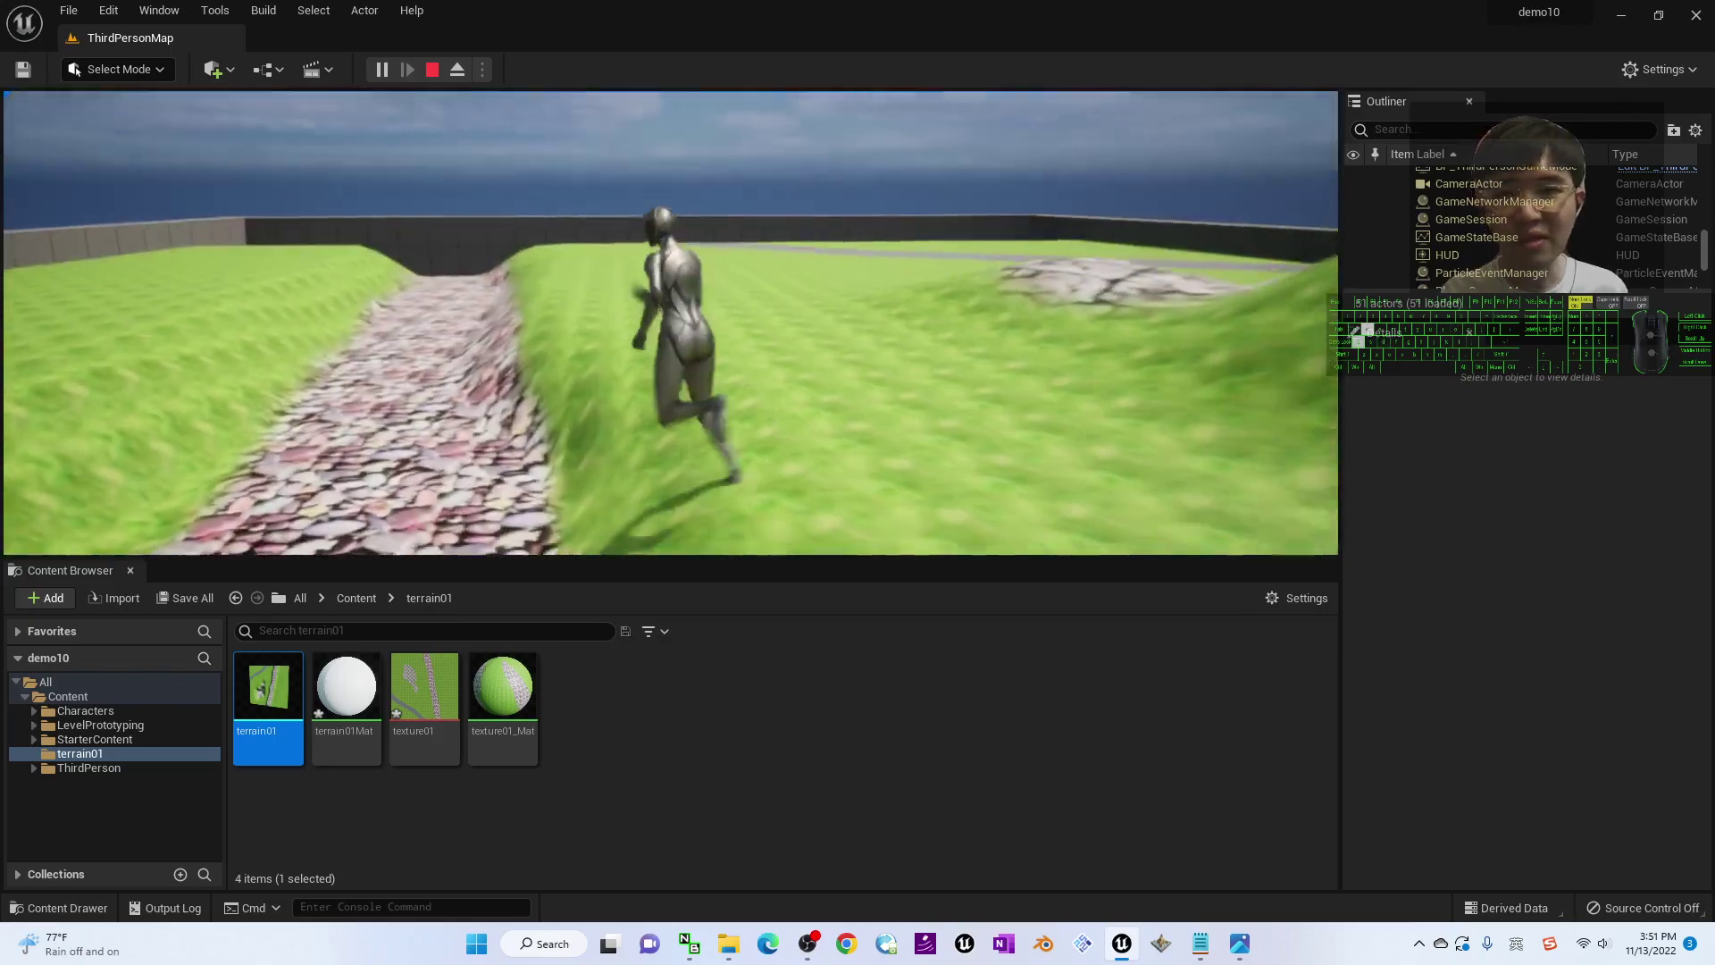
key(w)
key(space)
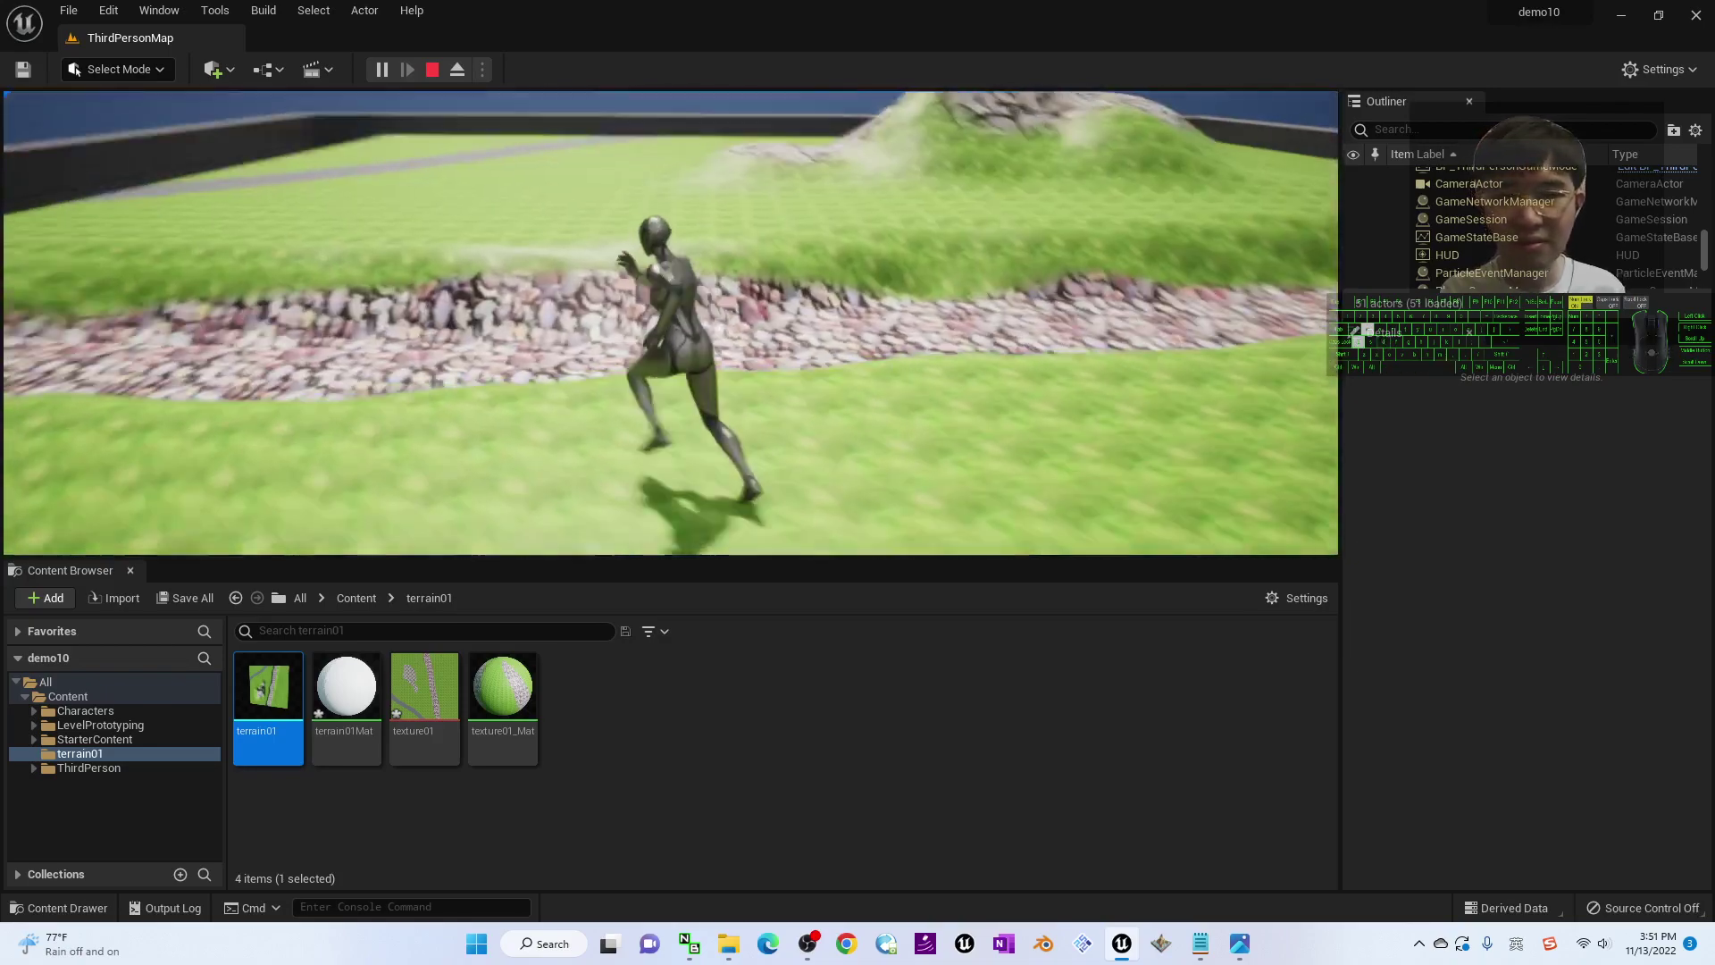
key(w)
key(space)
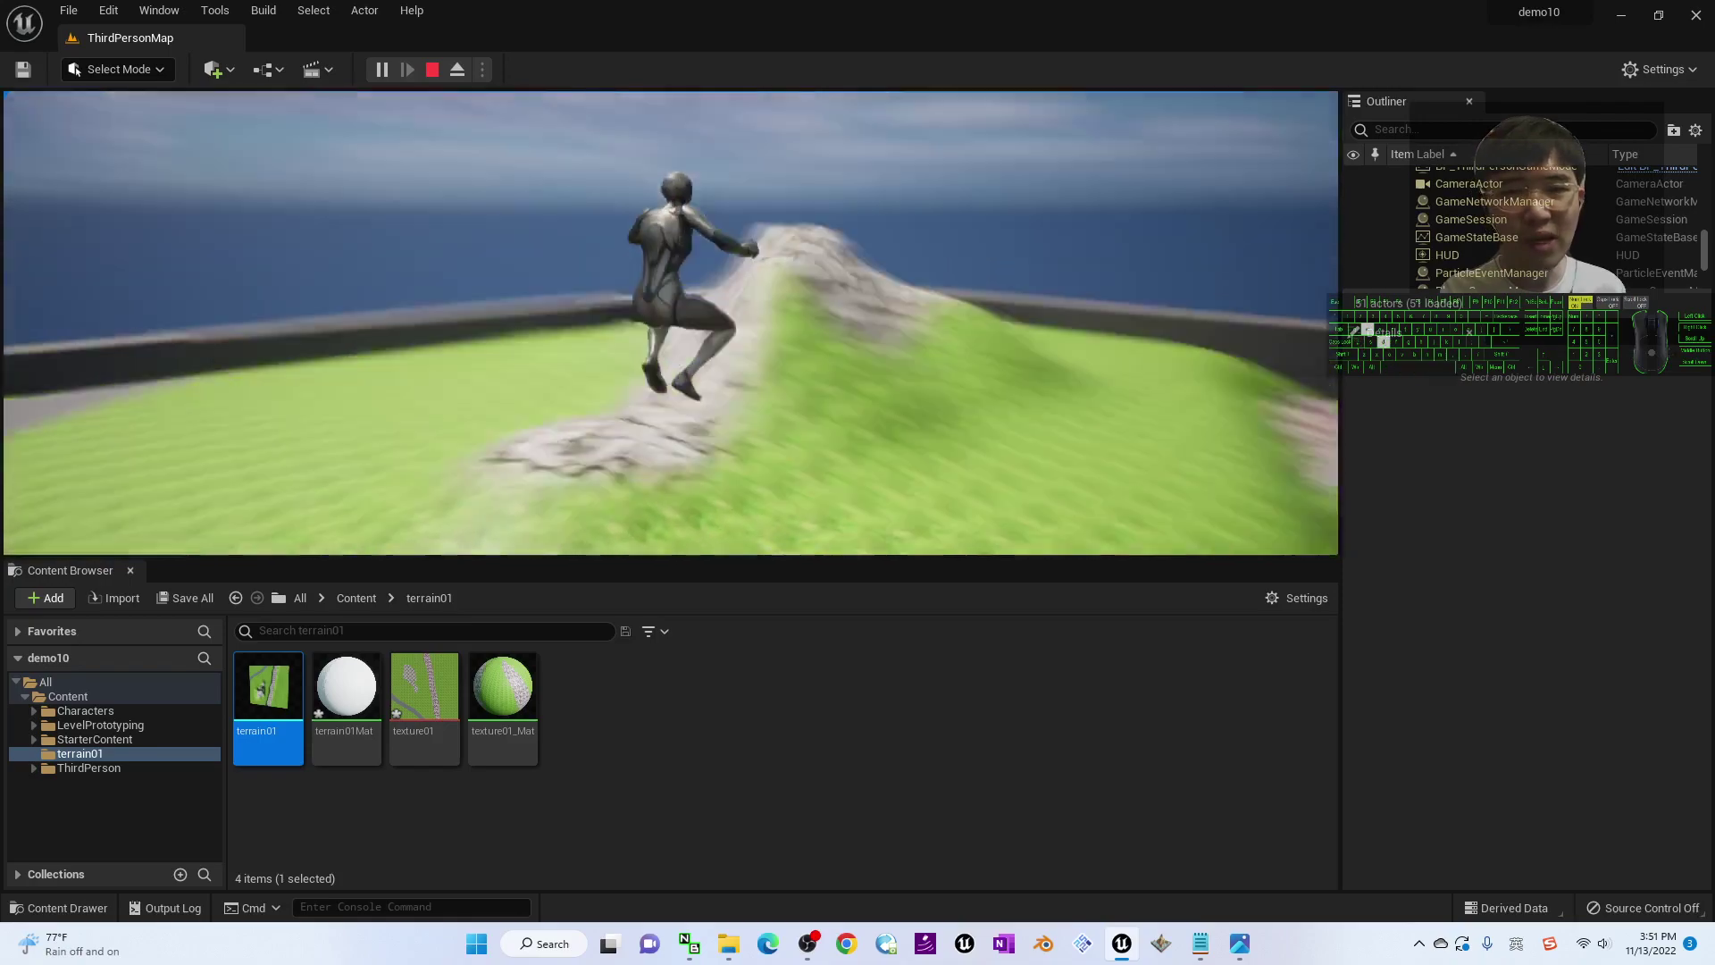
key(w)
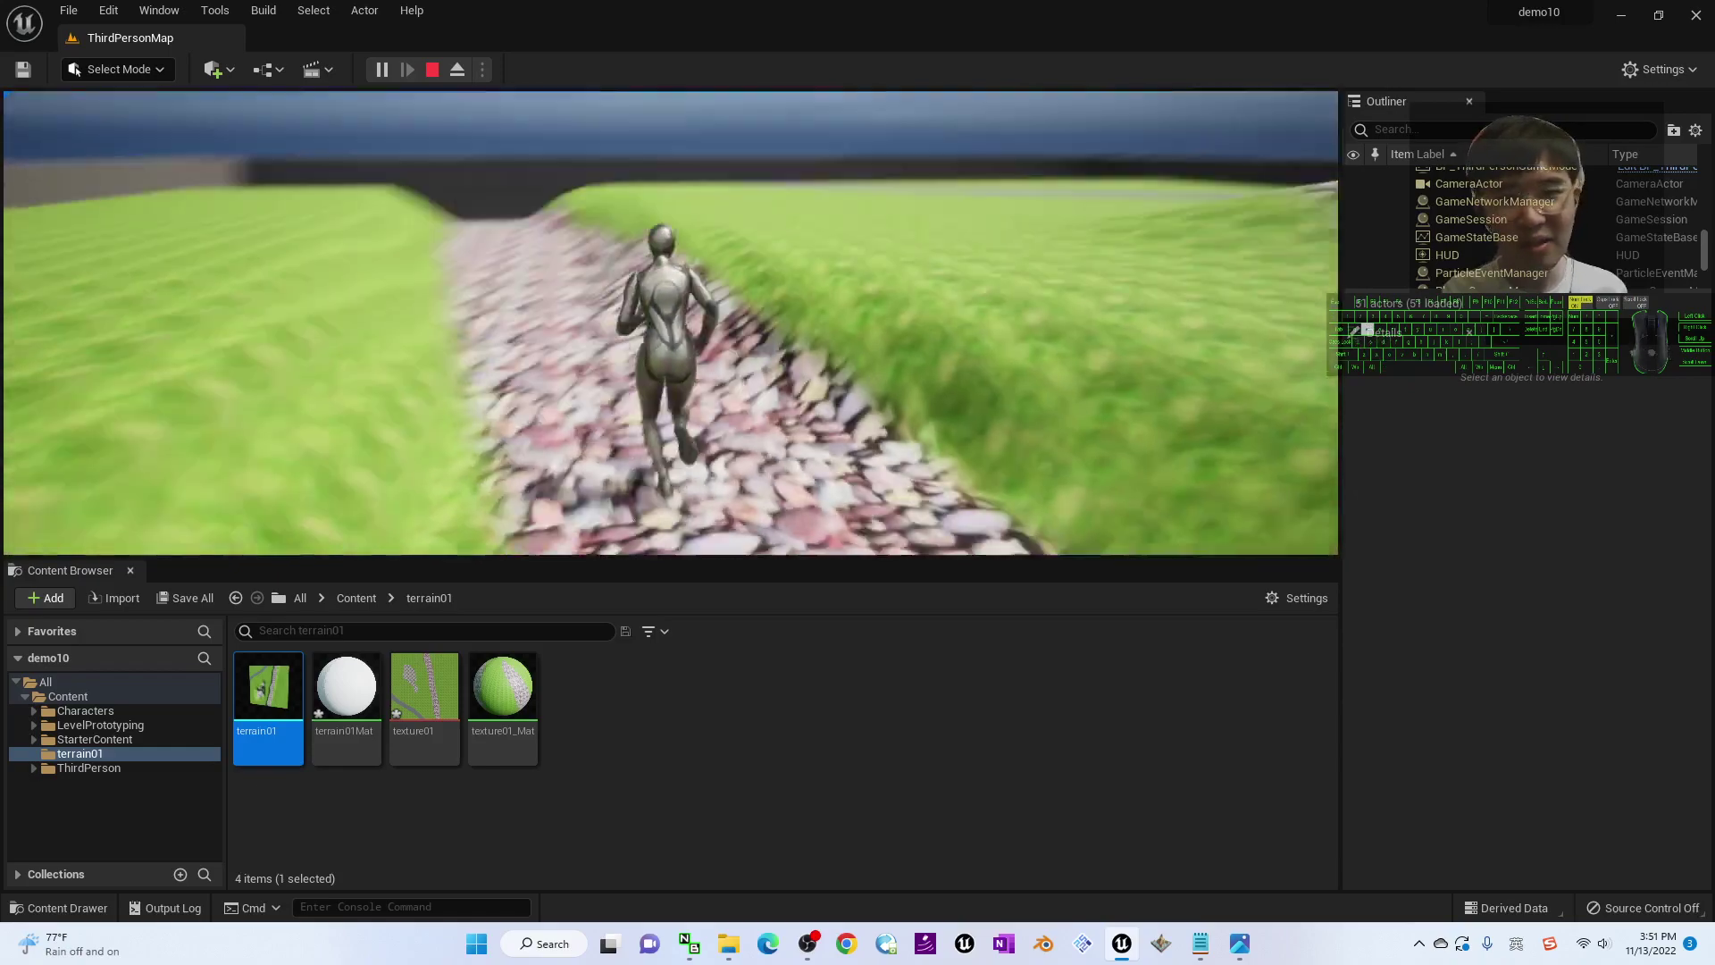
key(w)
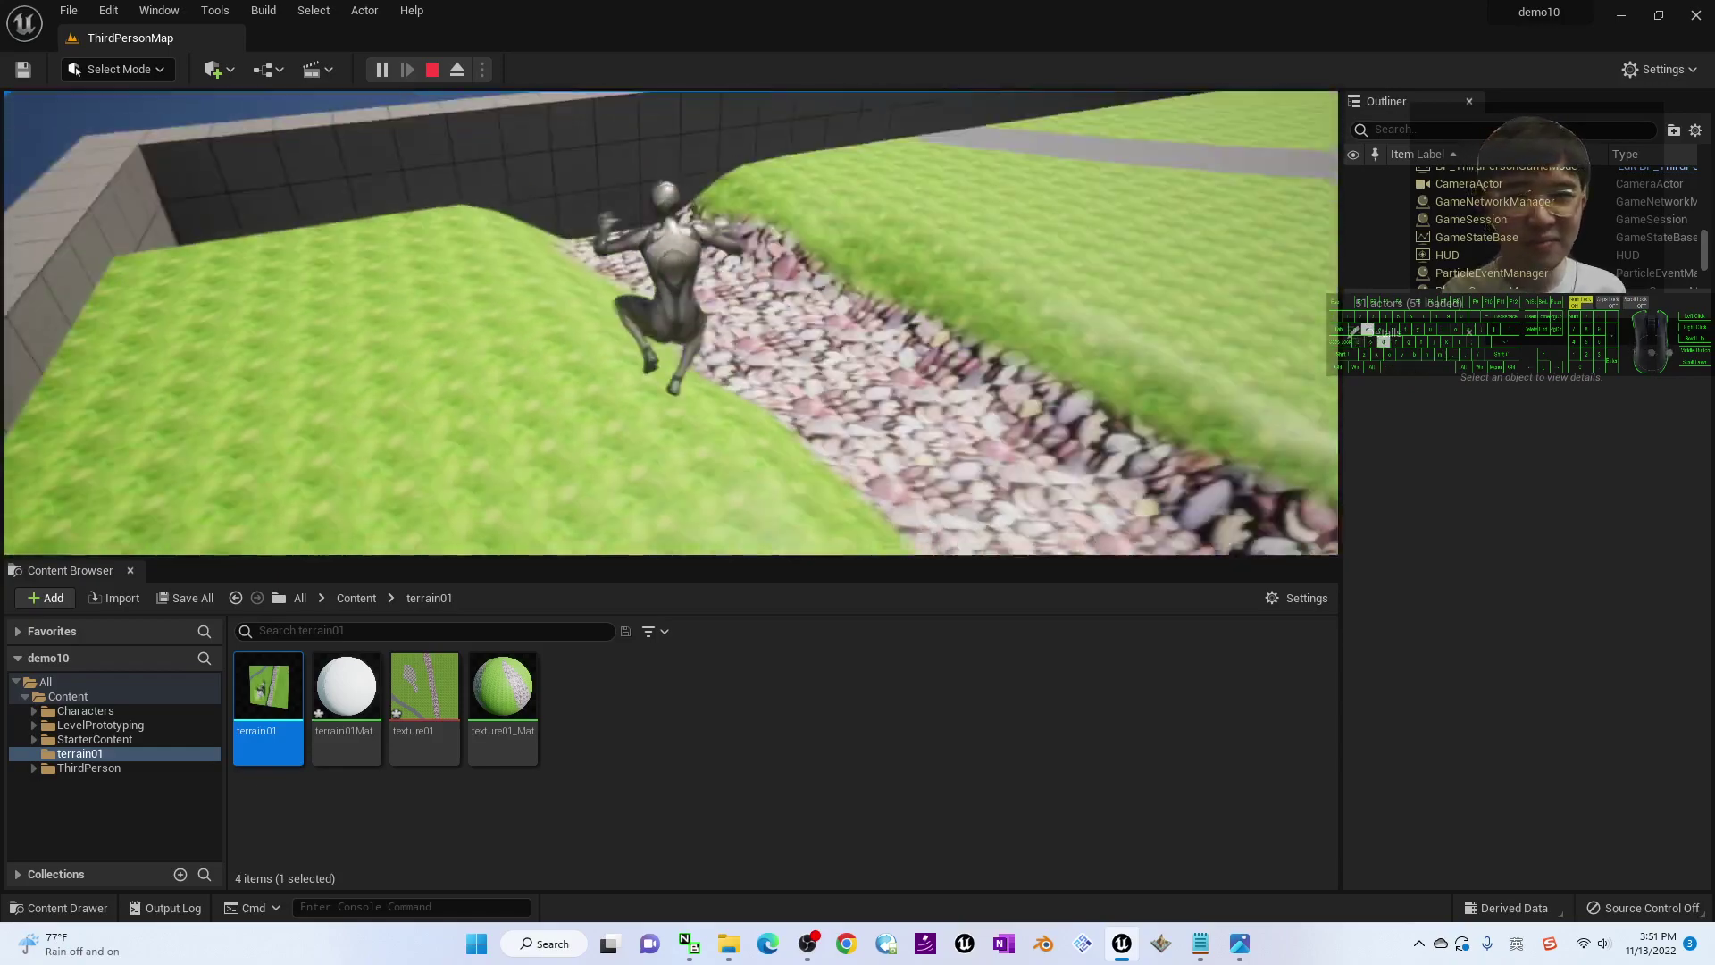
key(w)
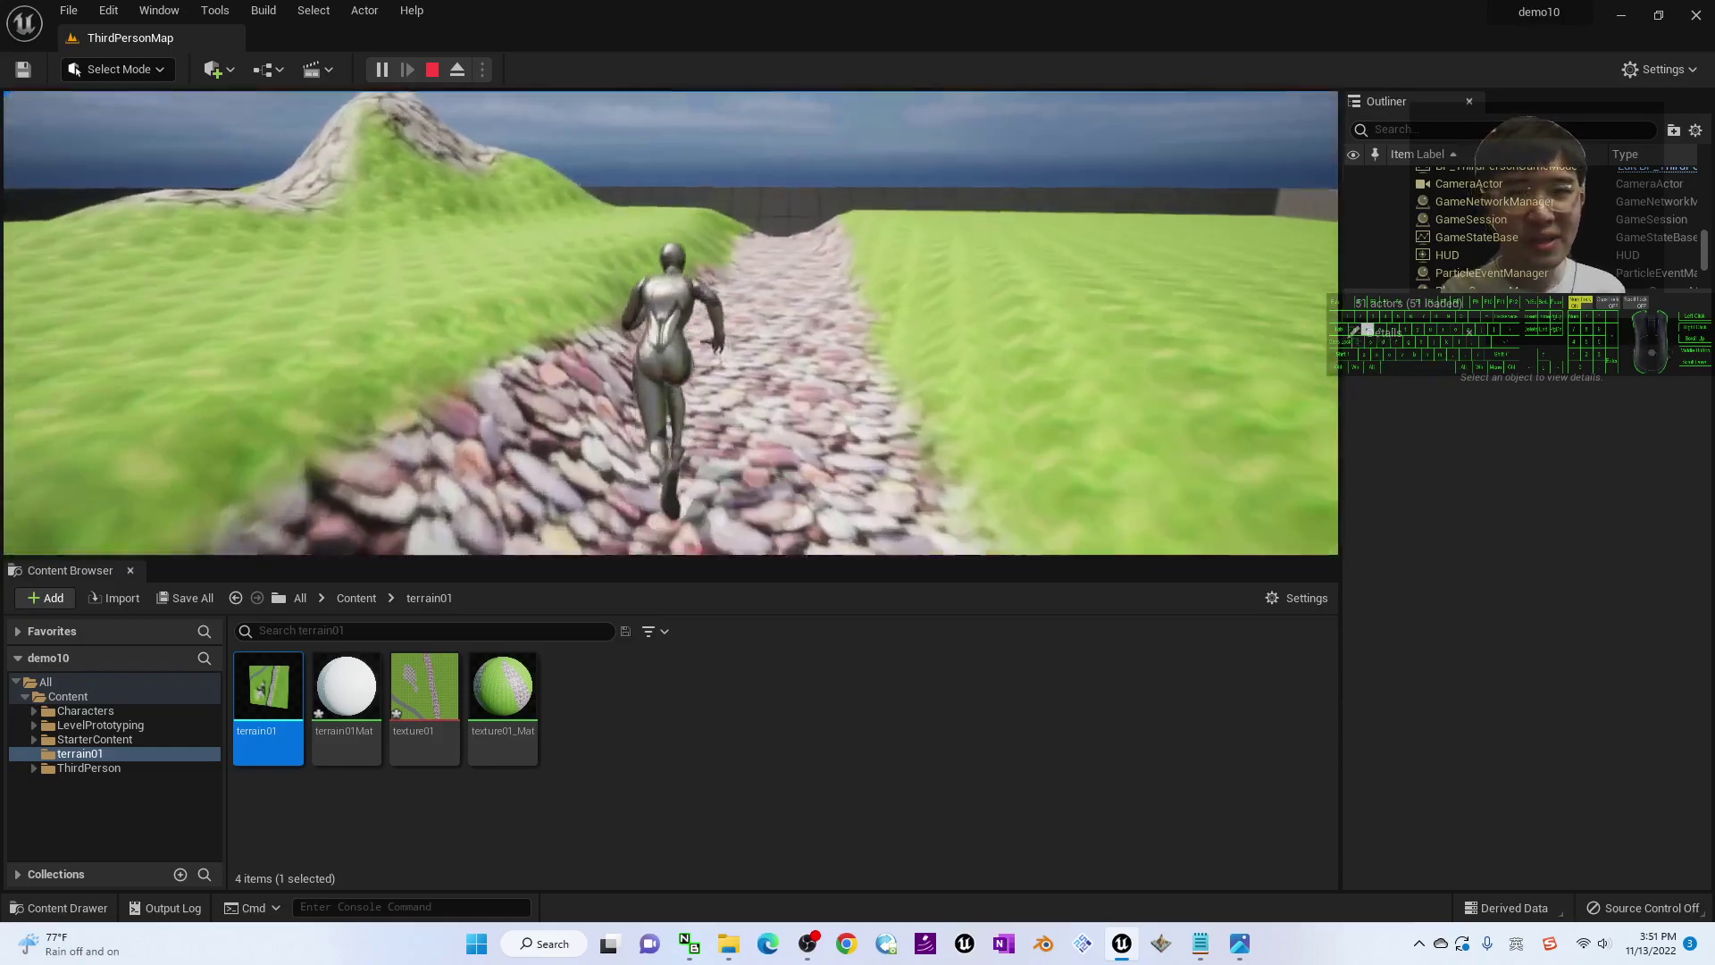
key(space)
key(w)
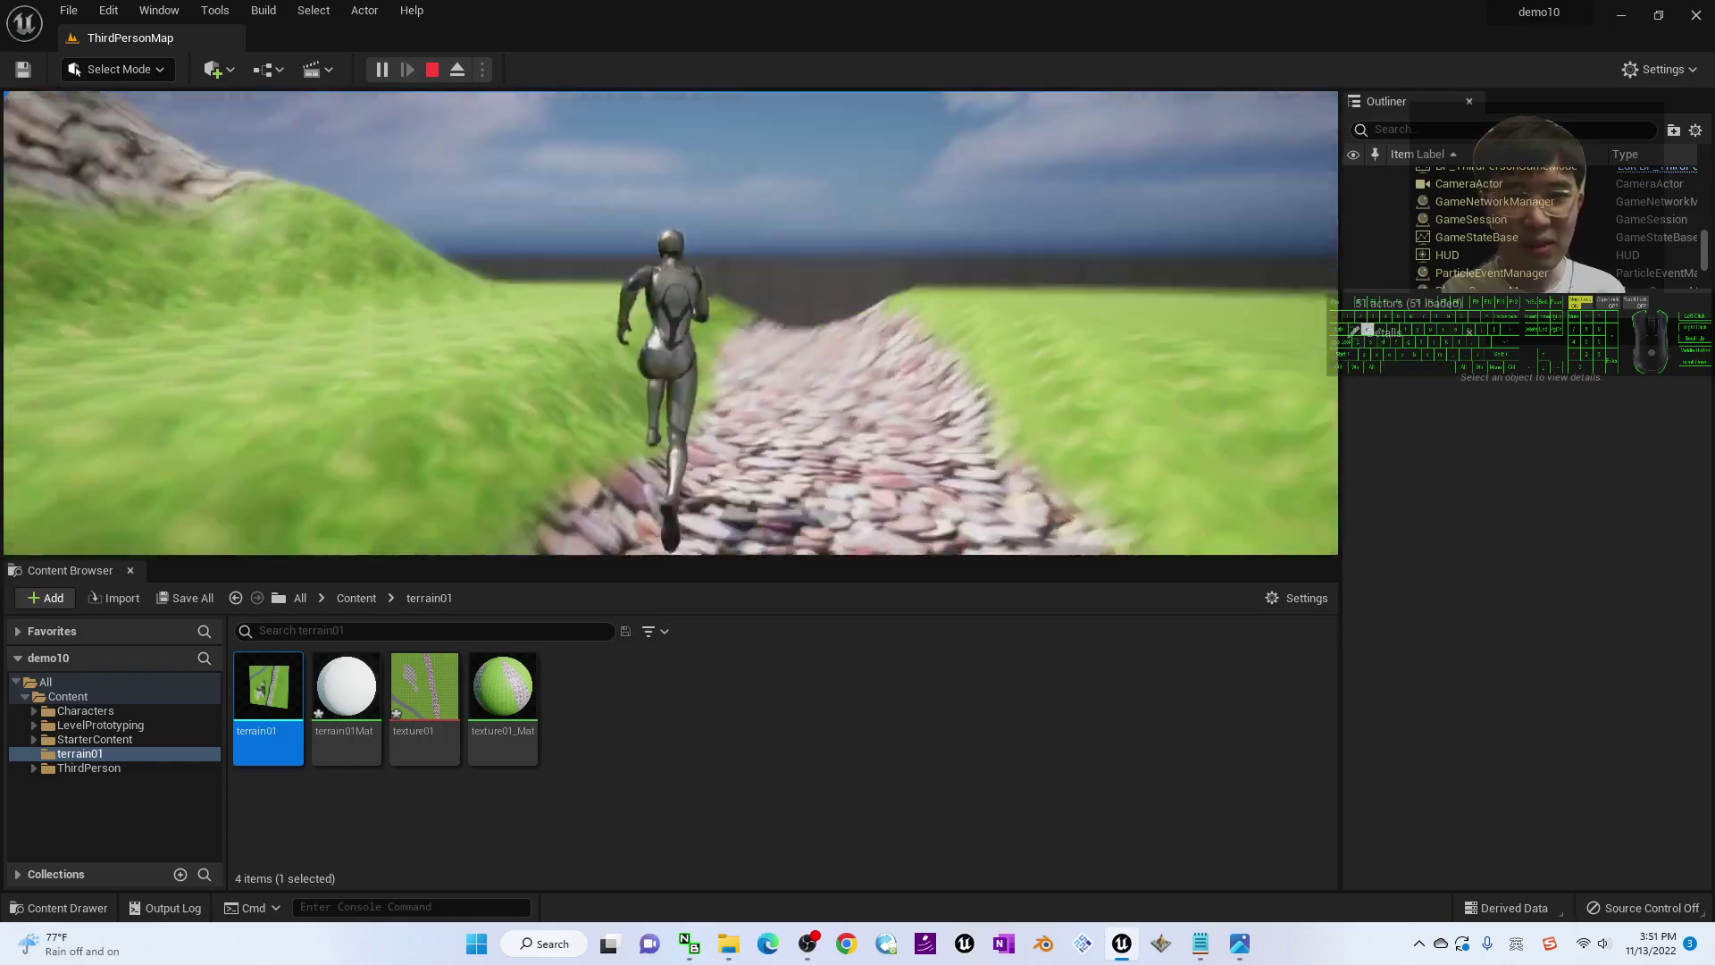
key(w)
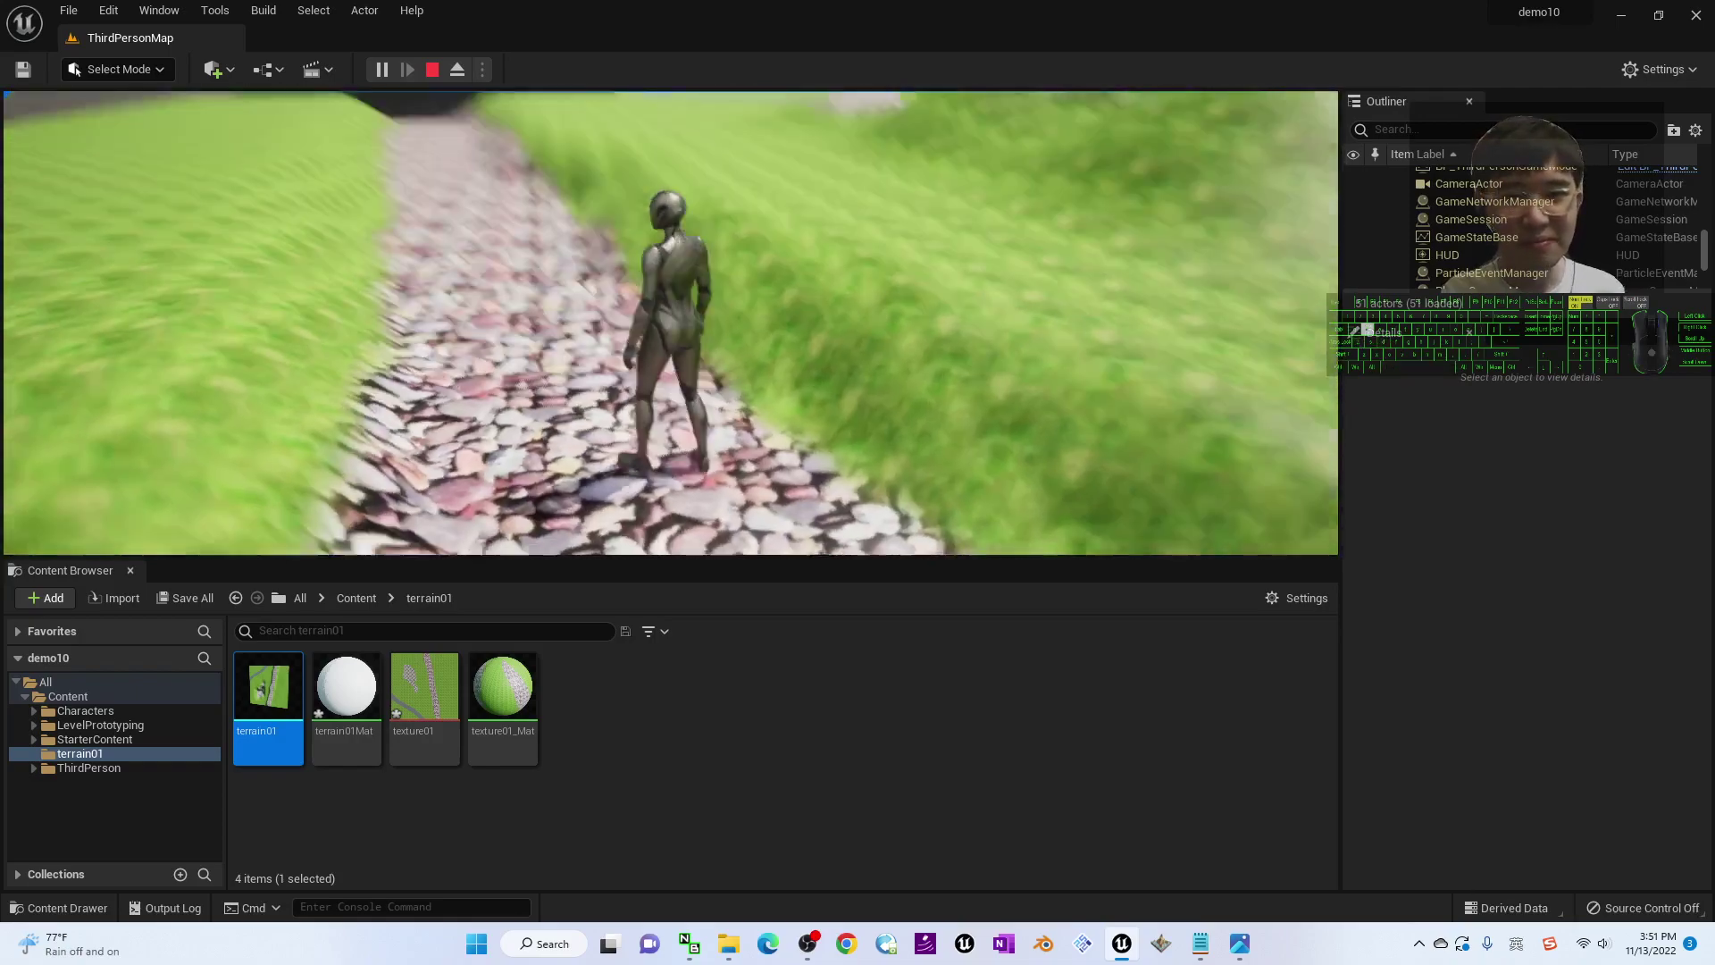
key(space)
key(w)
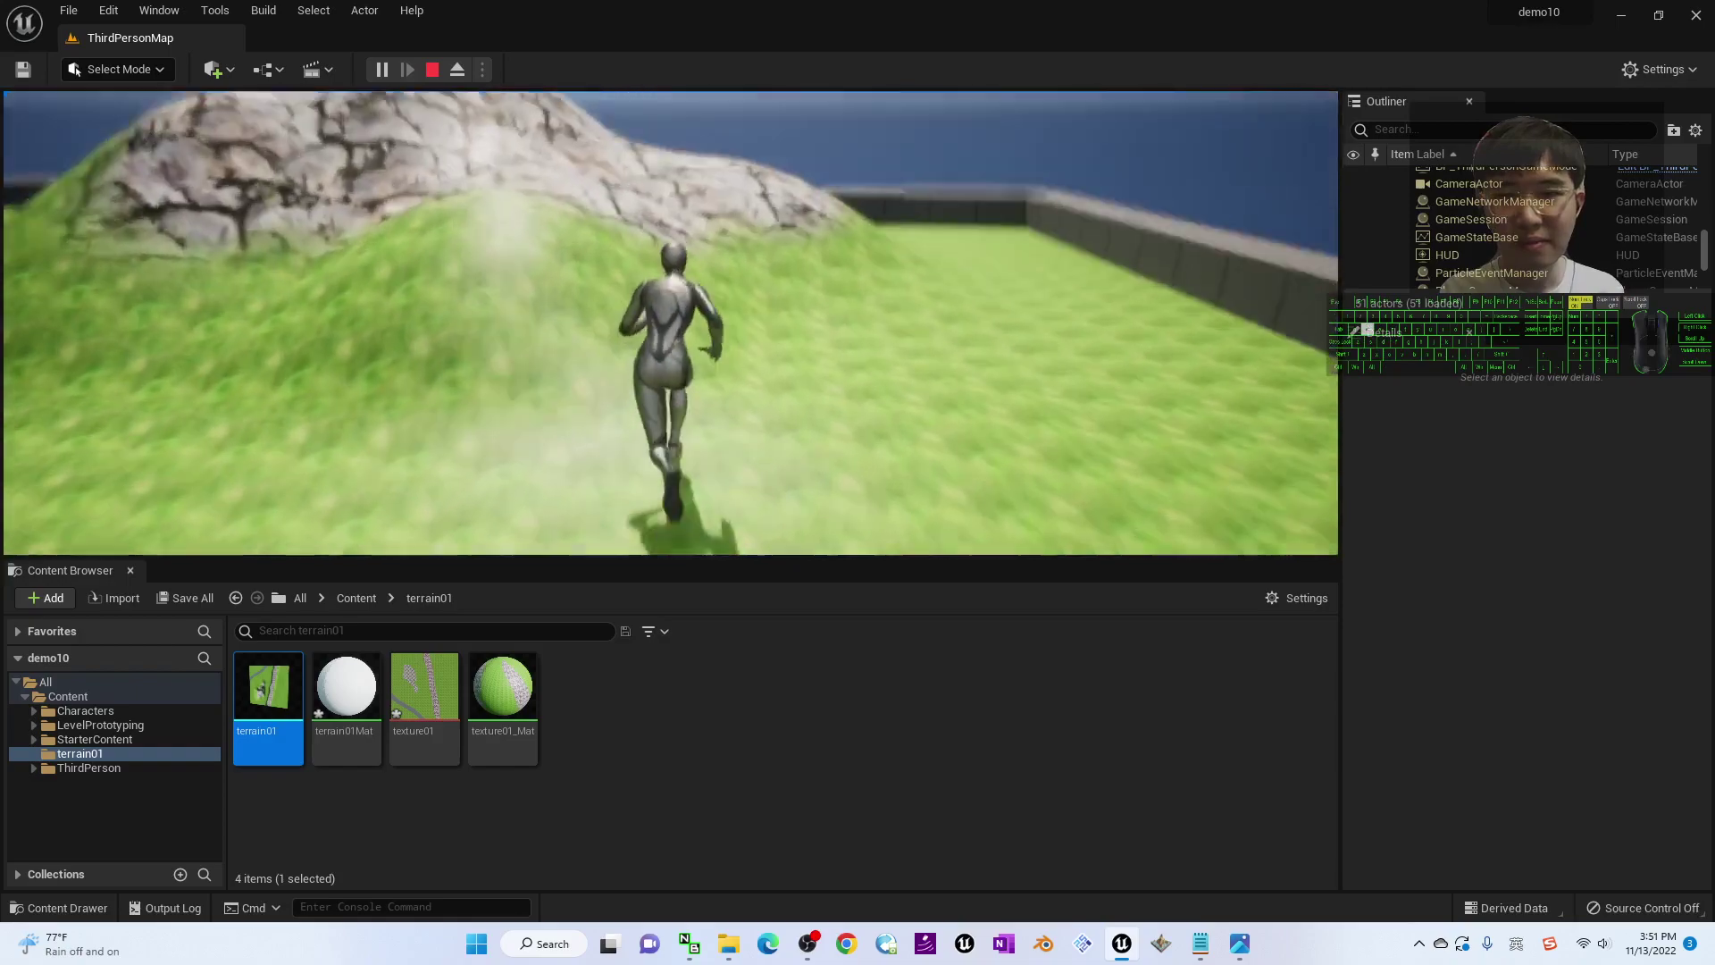
key(w)
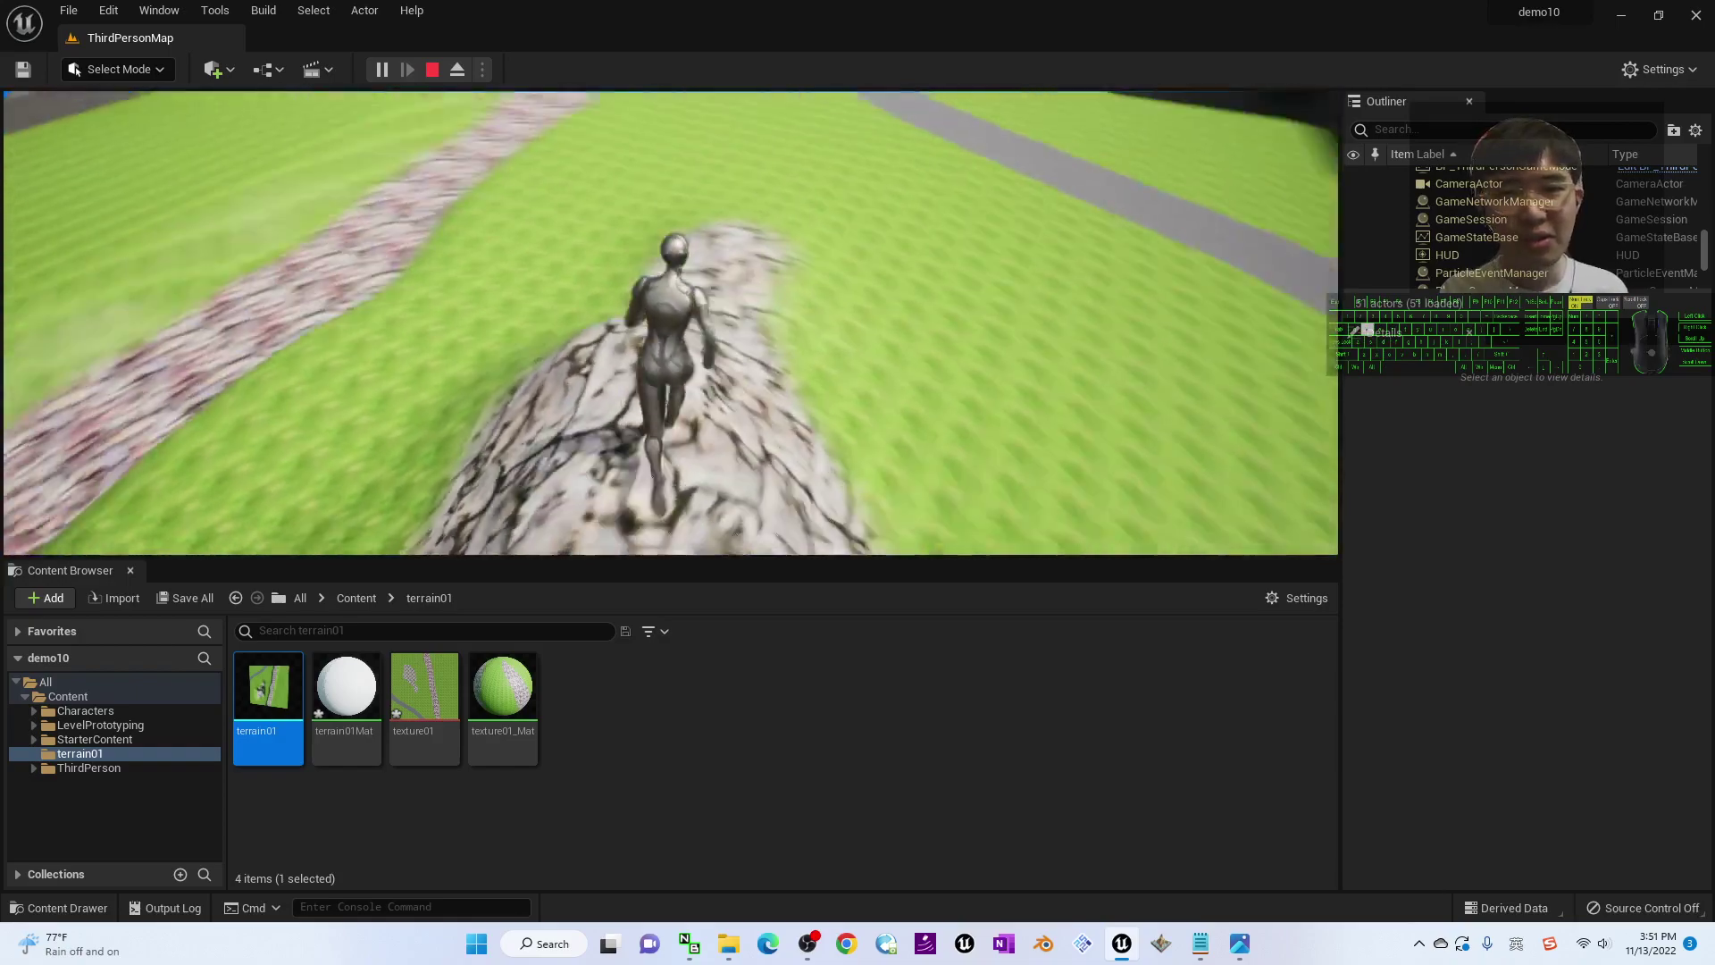
key(s)
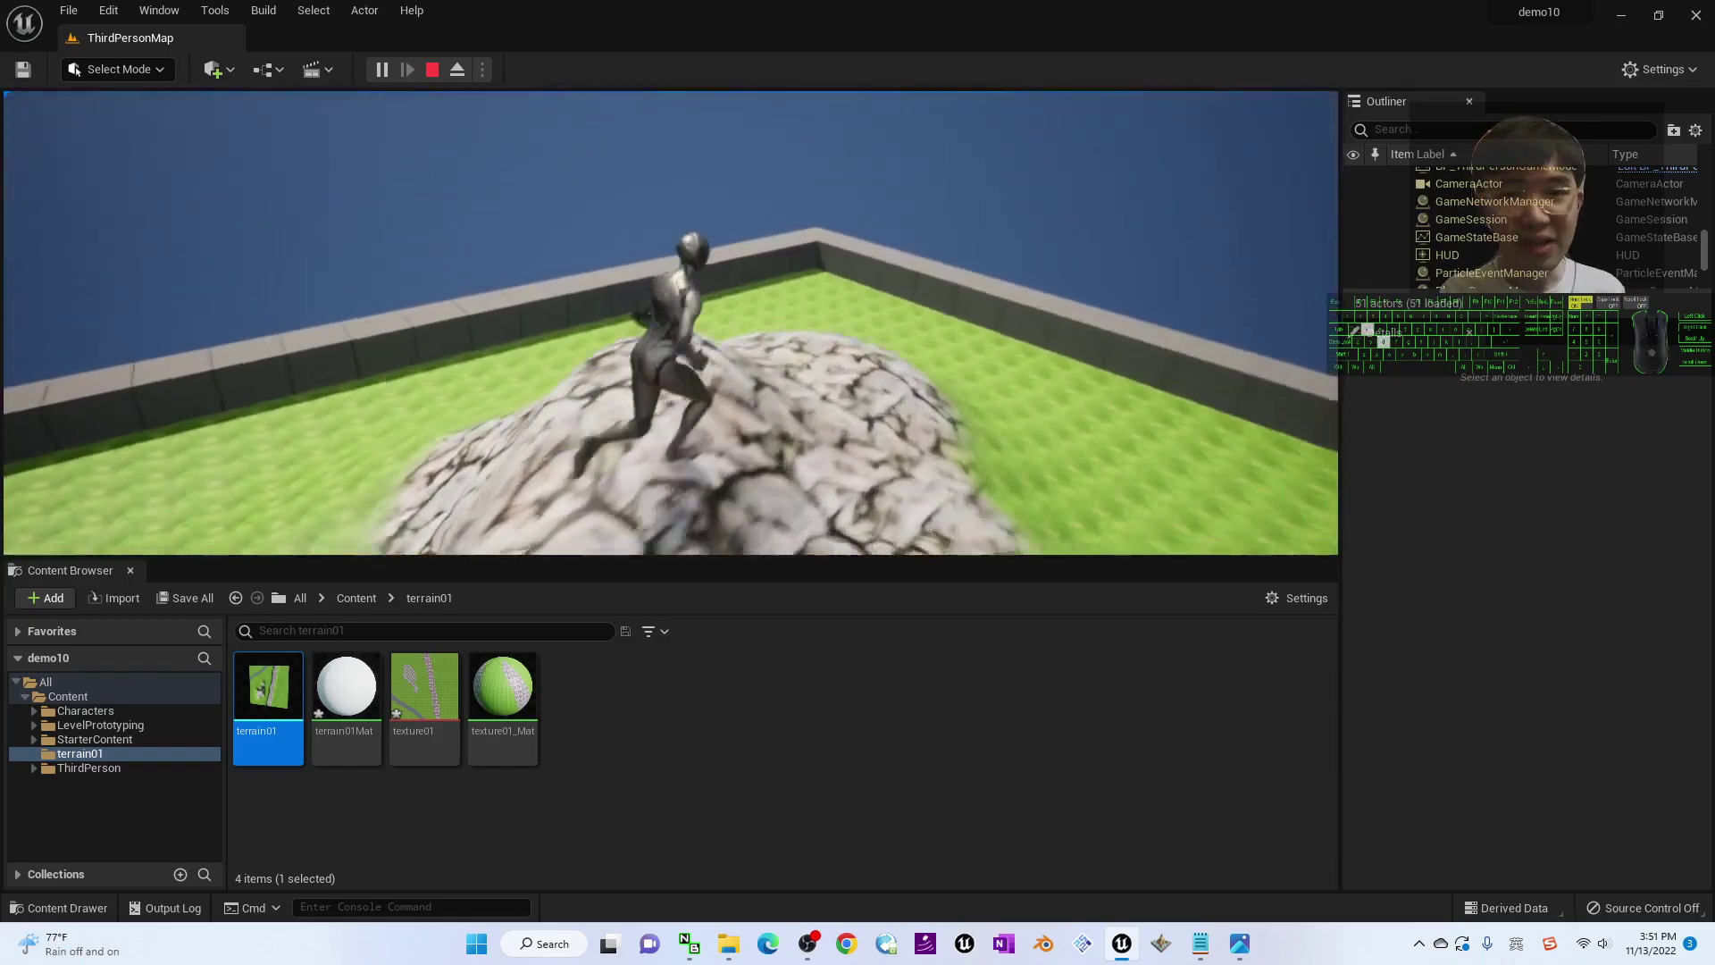
key(Escape)
key(Escape)
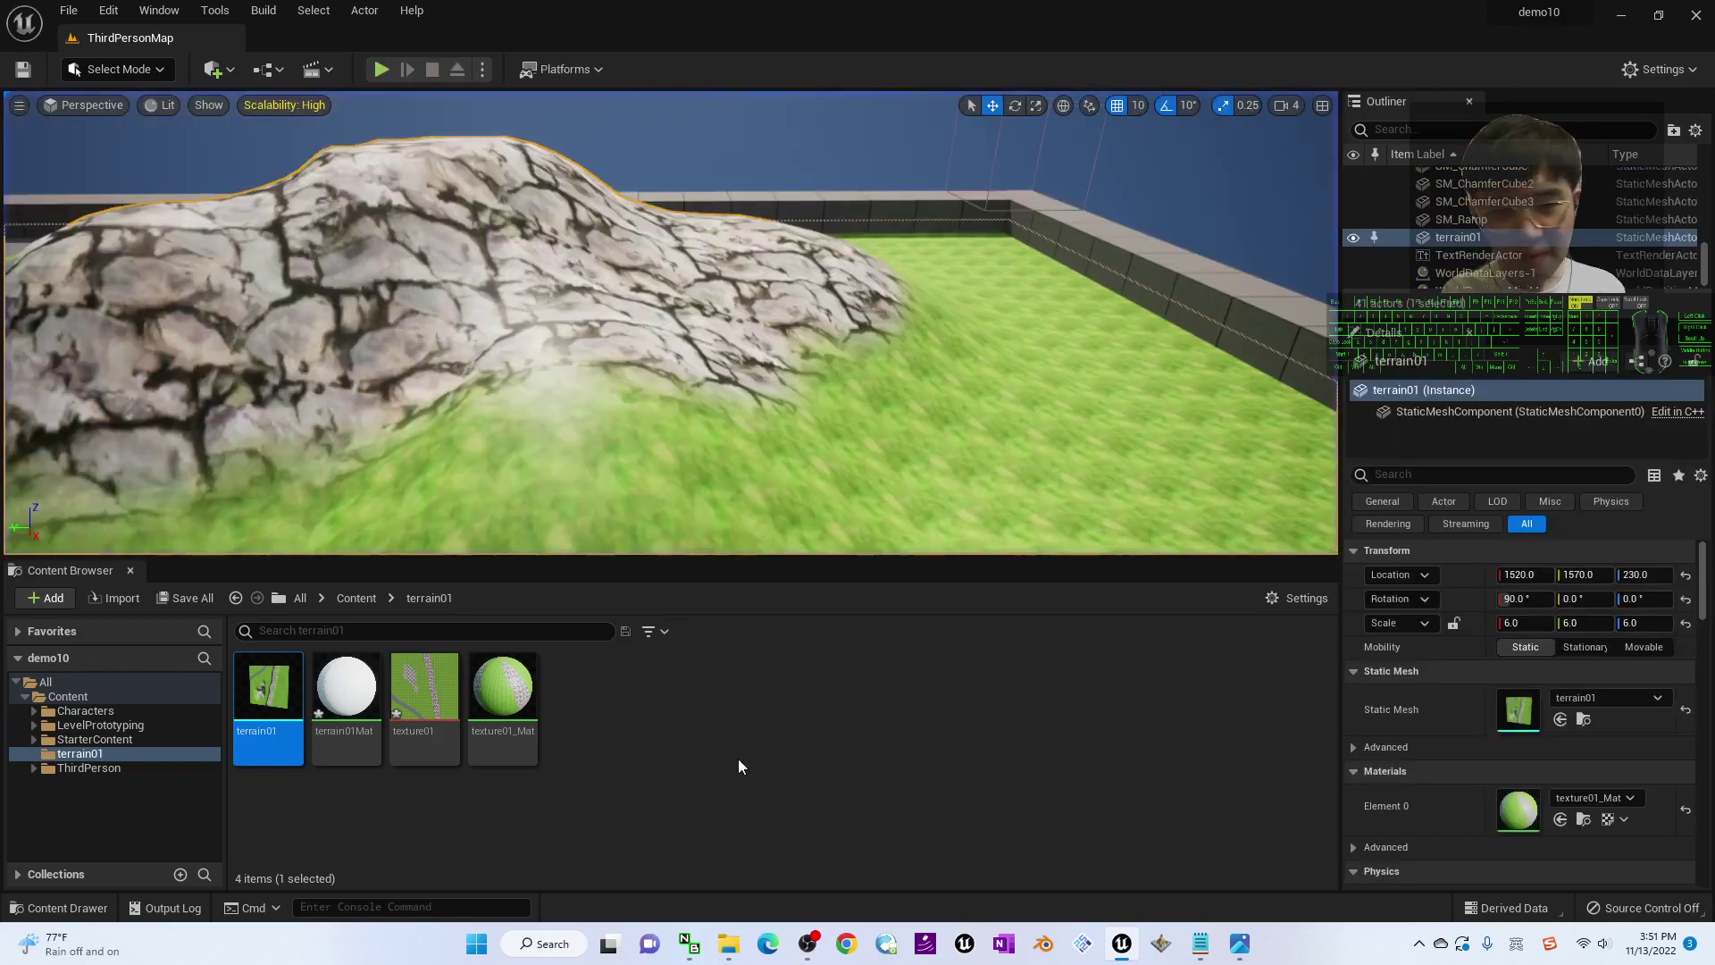
Step: Switch to EarthSculptor, examine the original terrain's rocky hill and pebble channel in a maximized window, and bring up the cover.jpg image
click(1163, 947)
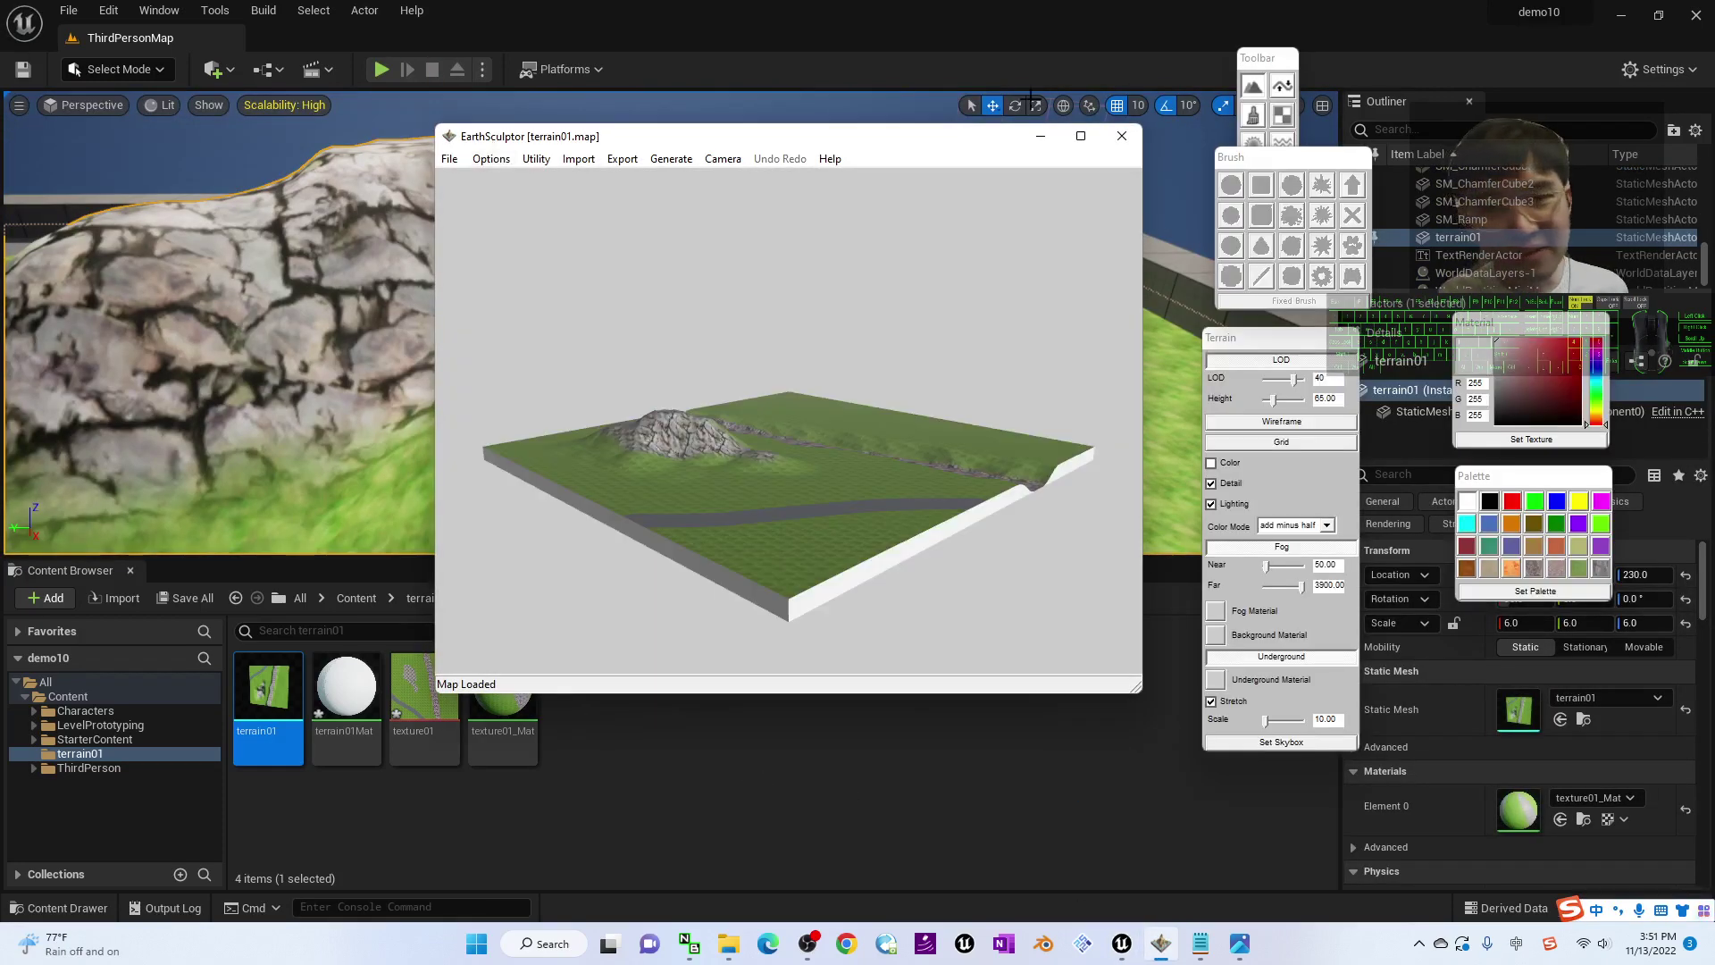
click(1081, 137)
scroll(929, 475, up, 10)
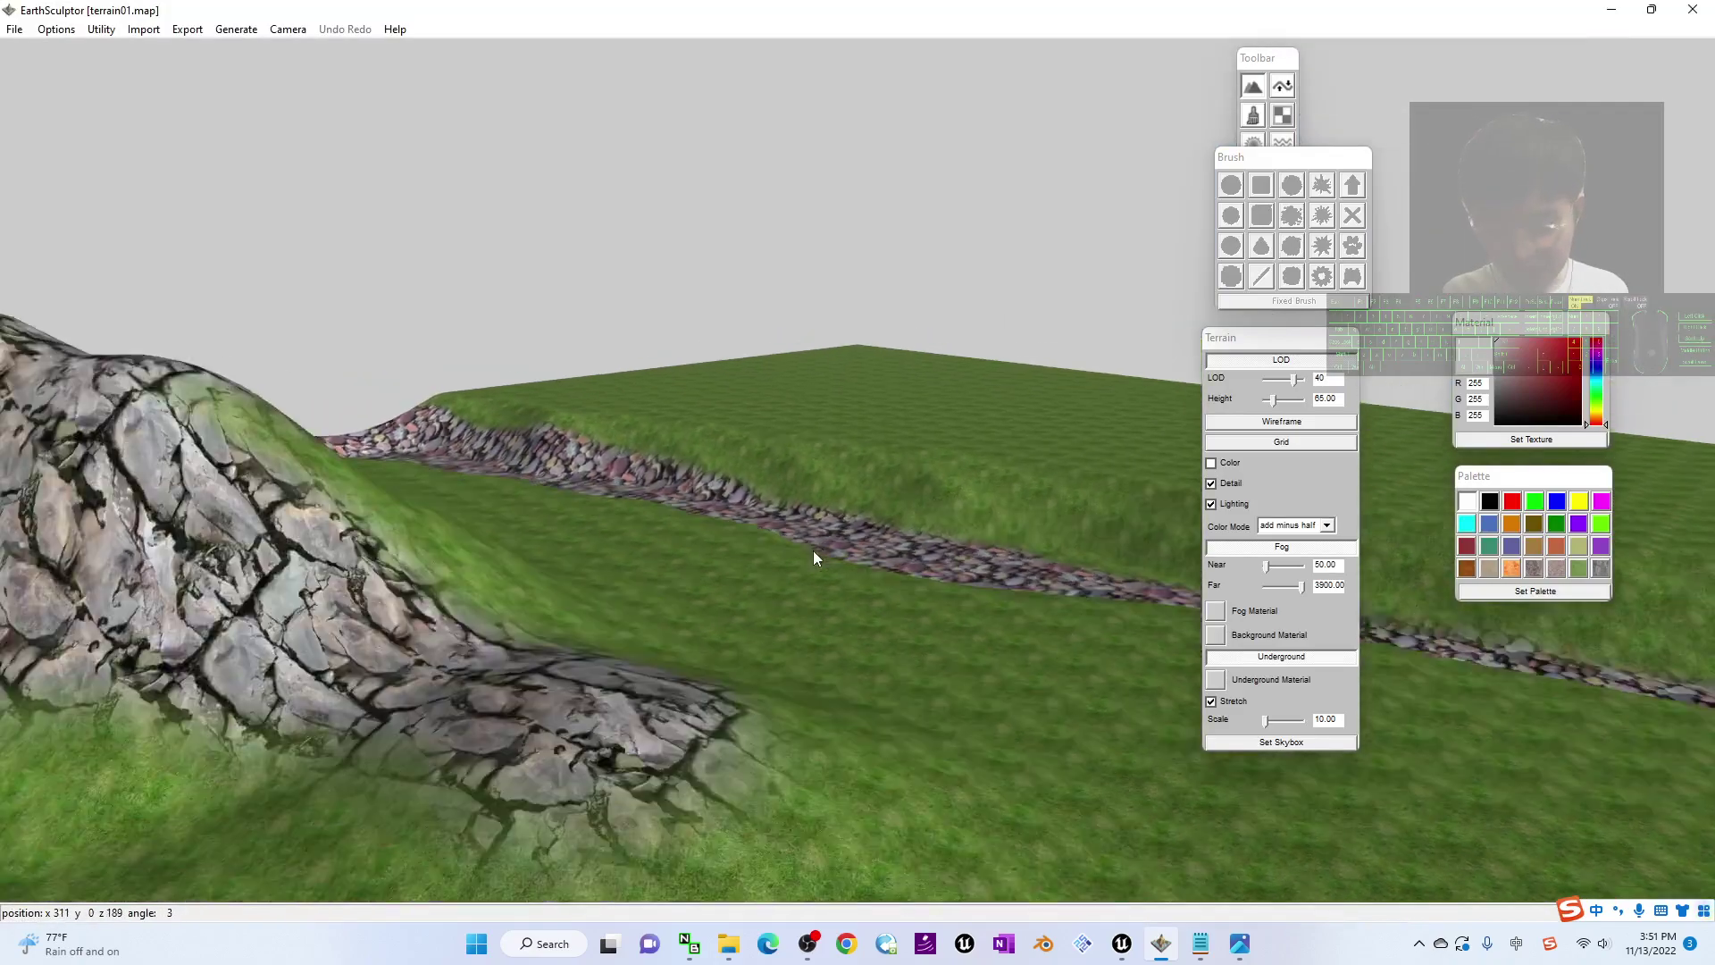
alt+drag(812, 550, 209, 577)
right_drag(209, 577, 811, 615)
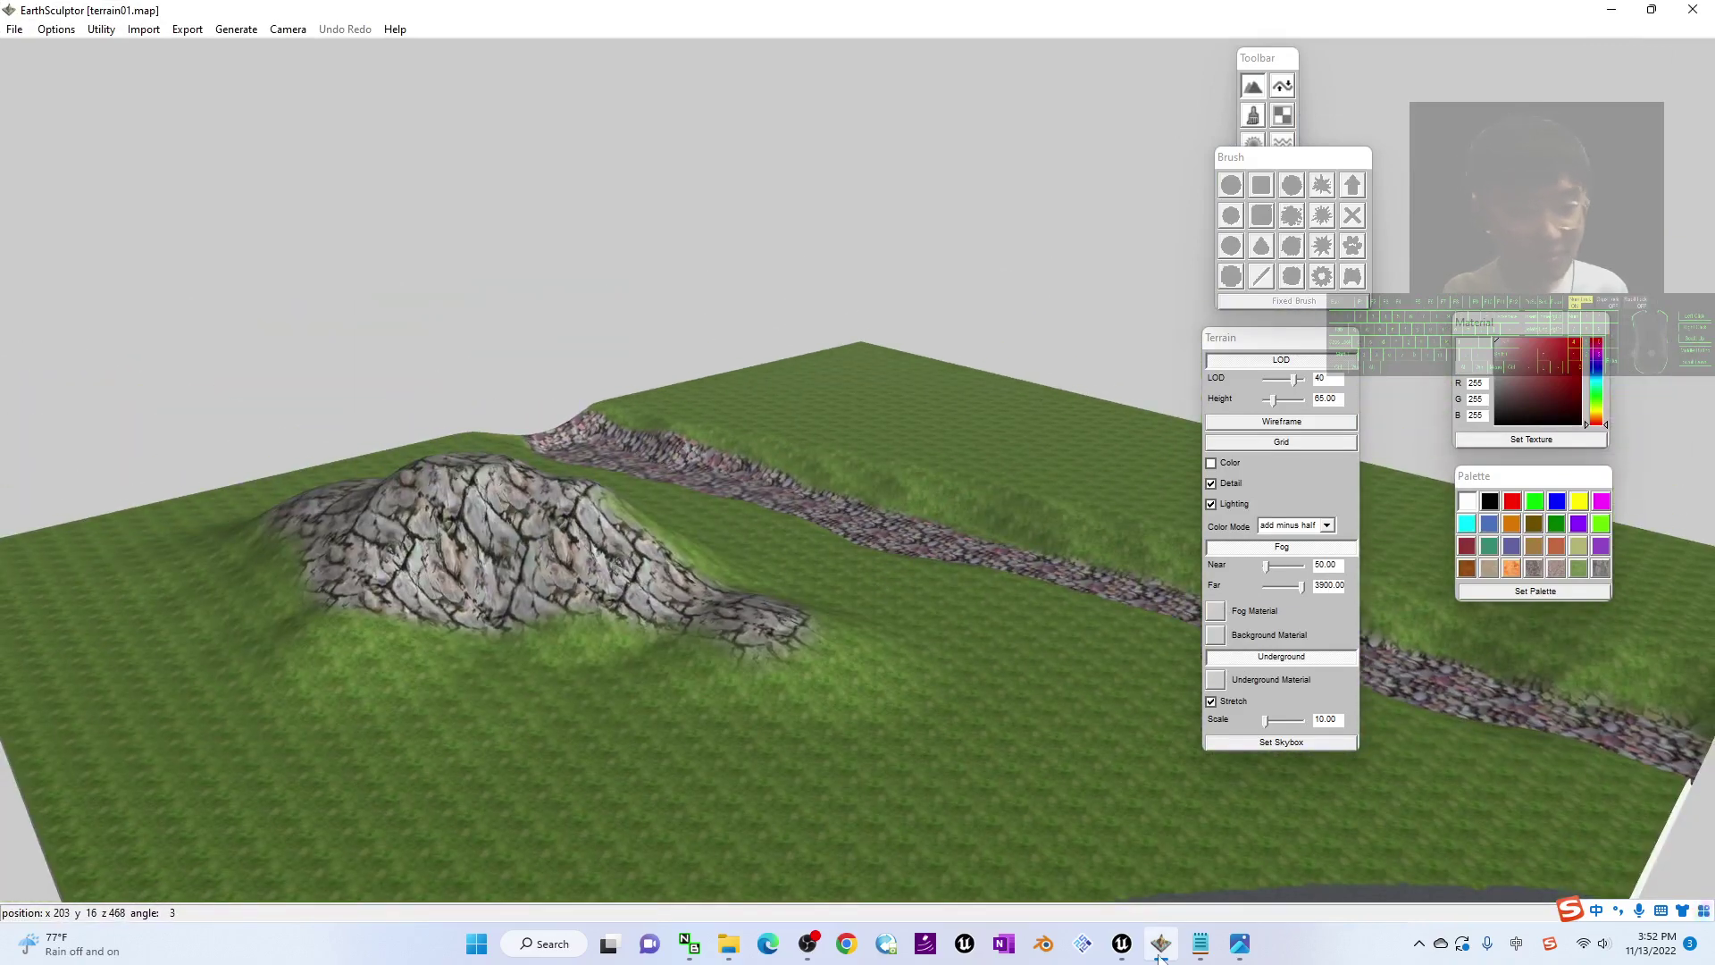
click(1228, 950)
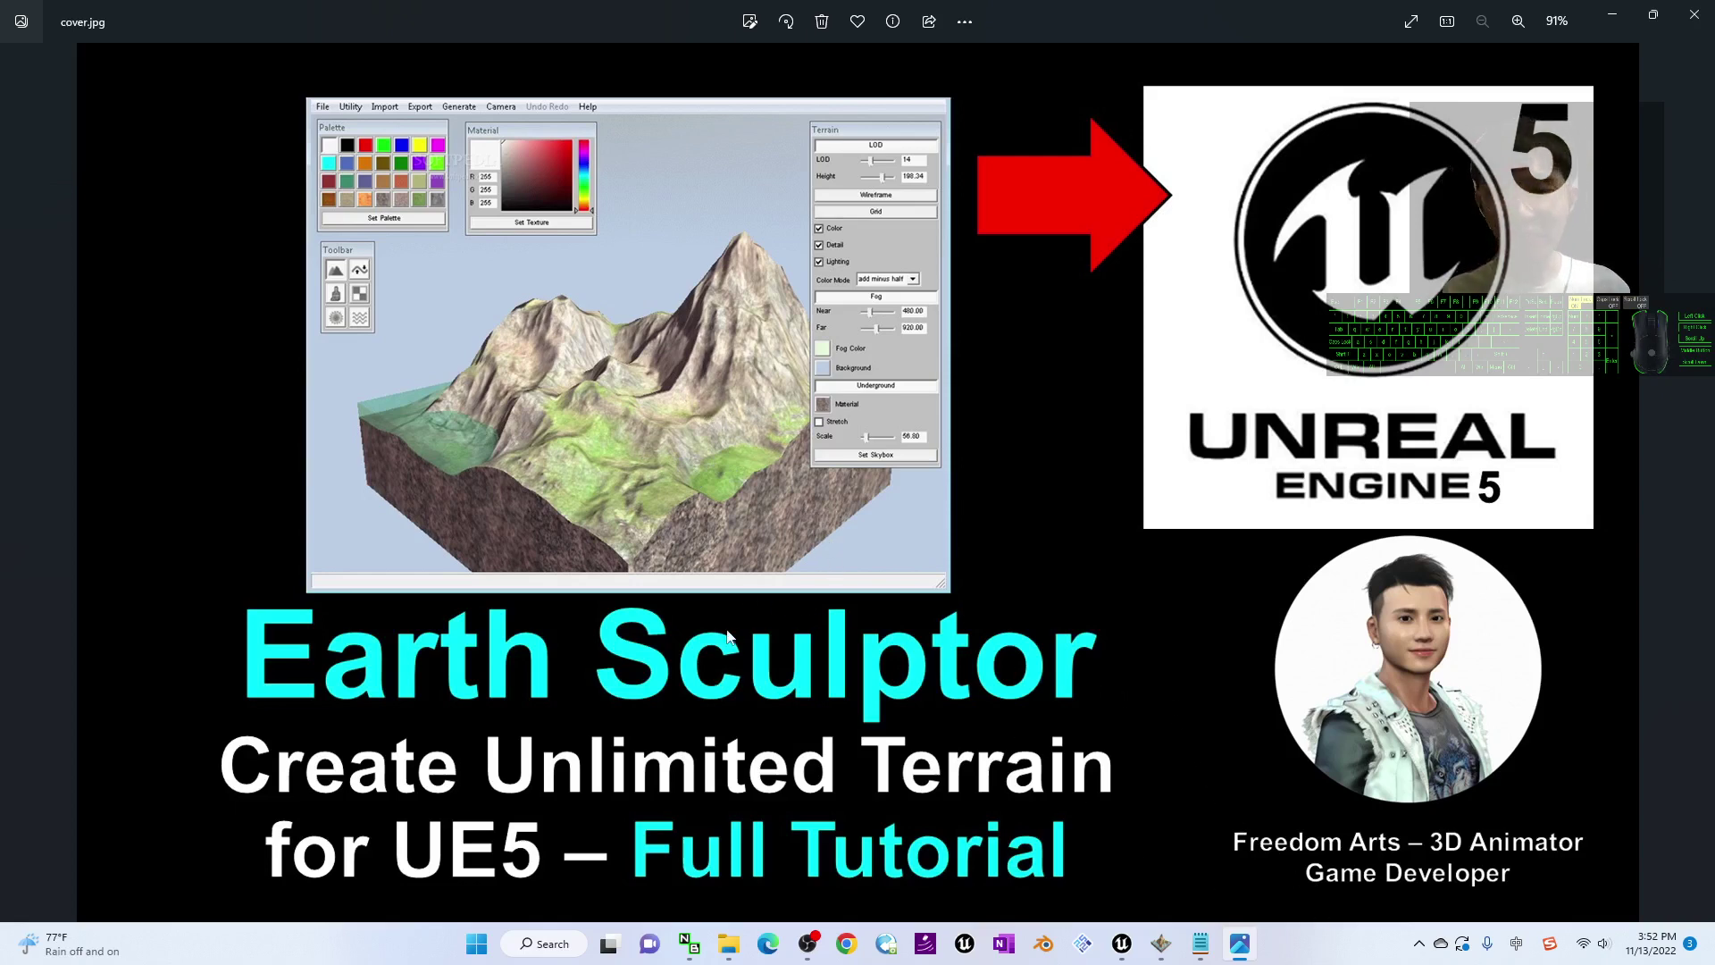
Step: Switch to Unreal Engine and play-test the level again, running and jumping across the channel, rocky hill and grass near the road, and stop the session
click(1124, 954)
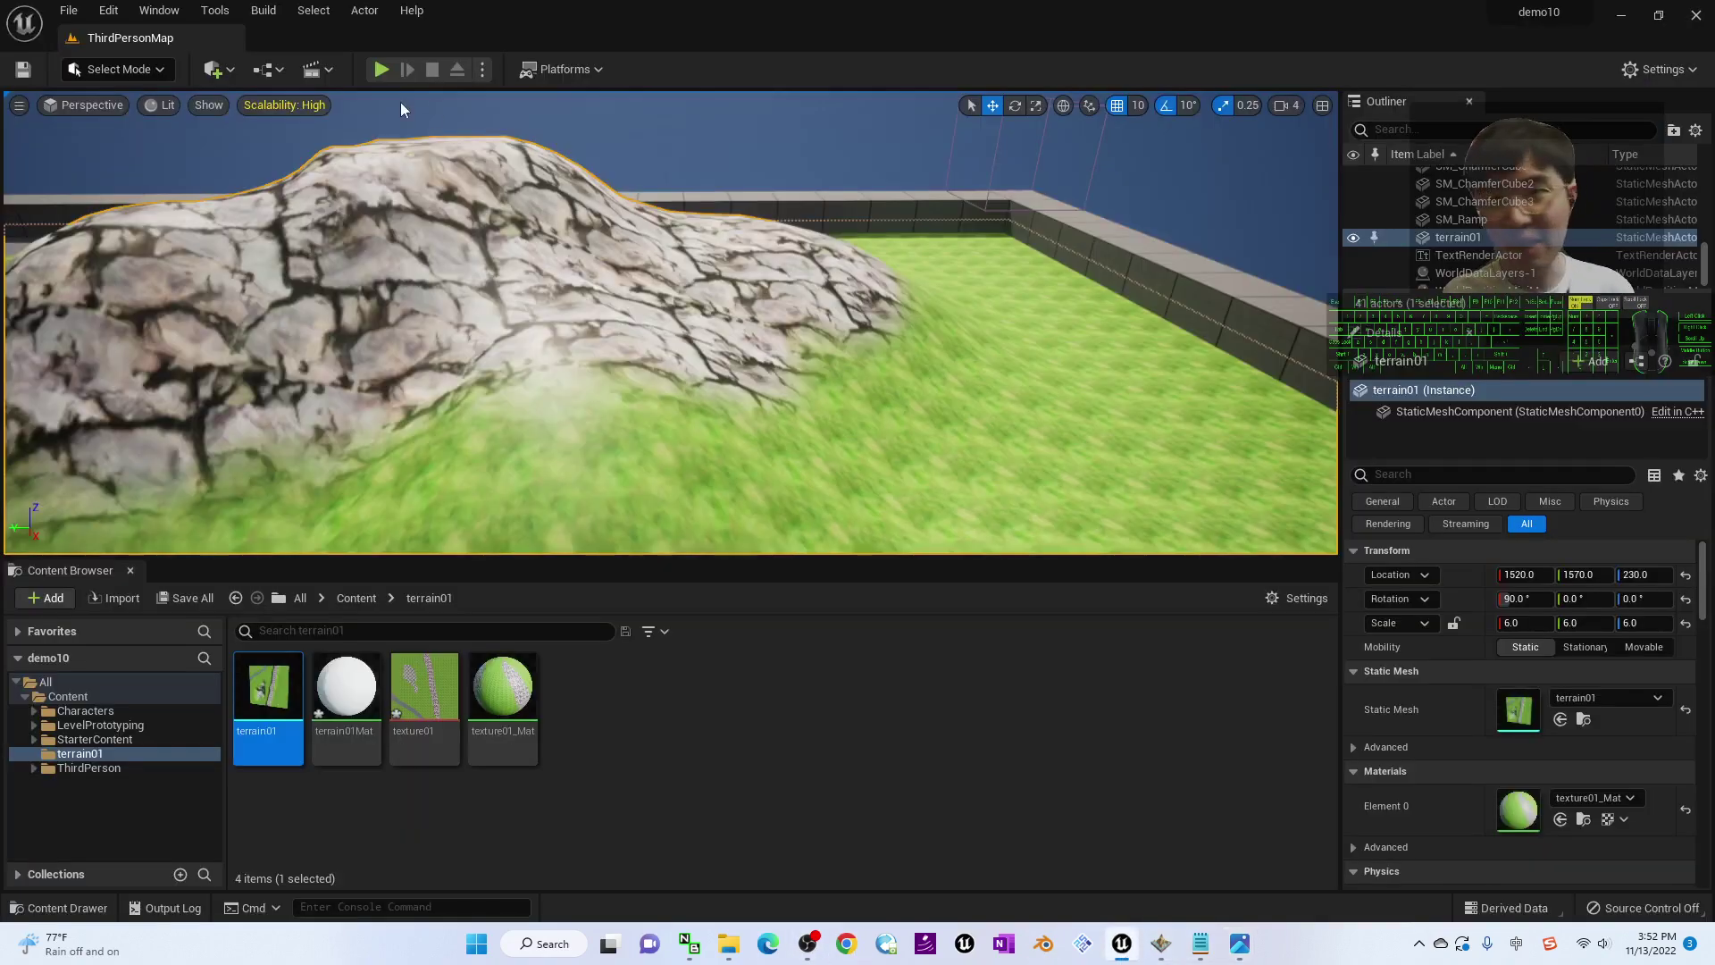
click(380, 70)
key(w)
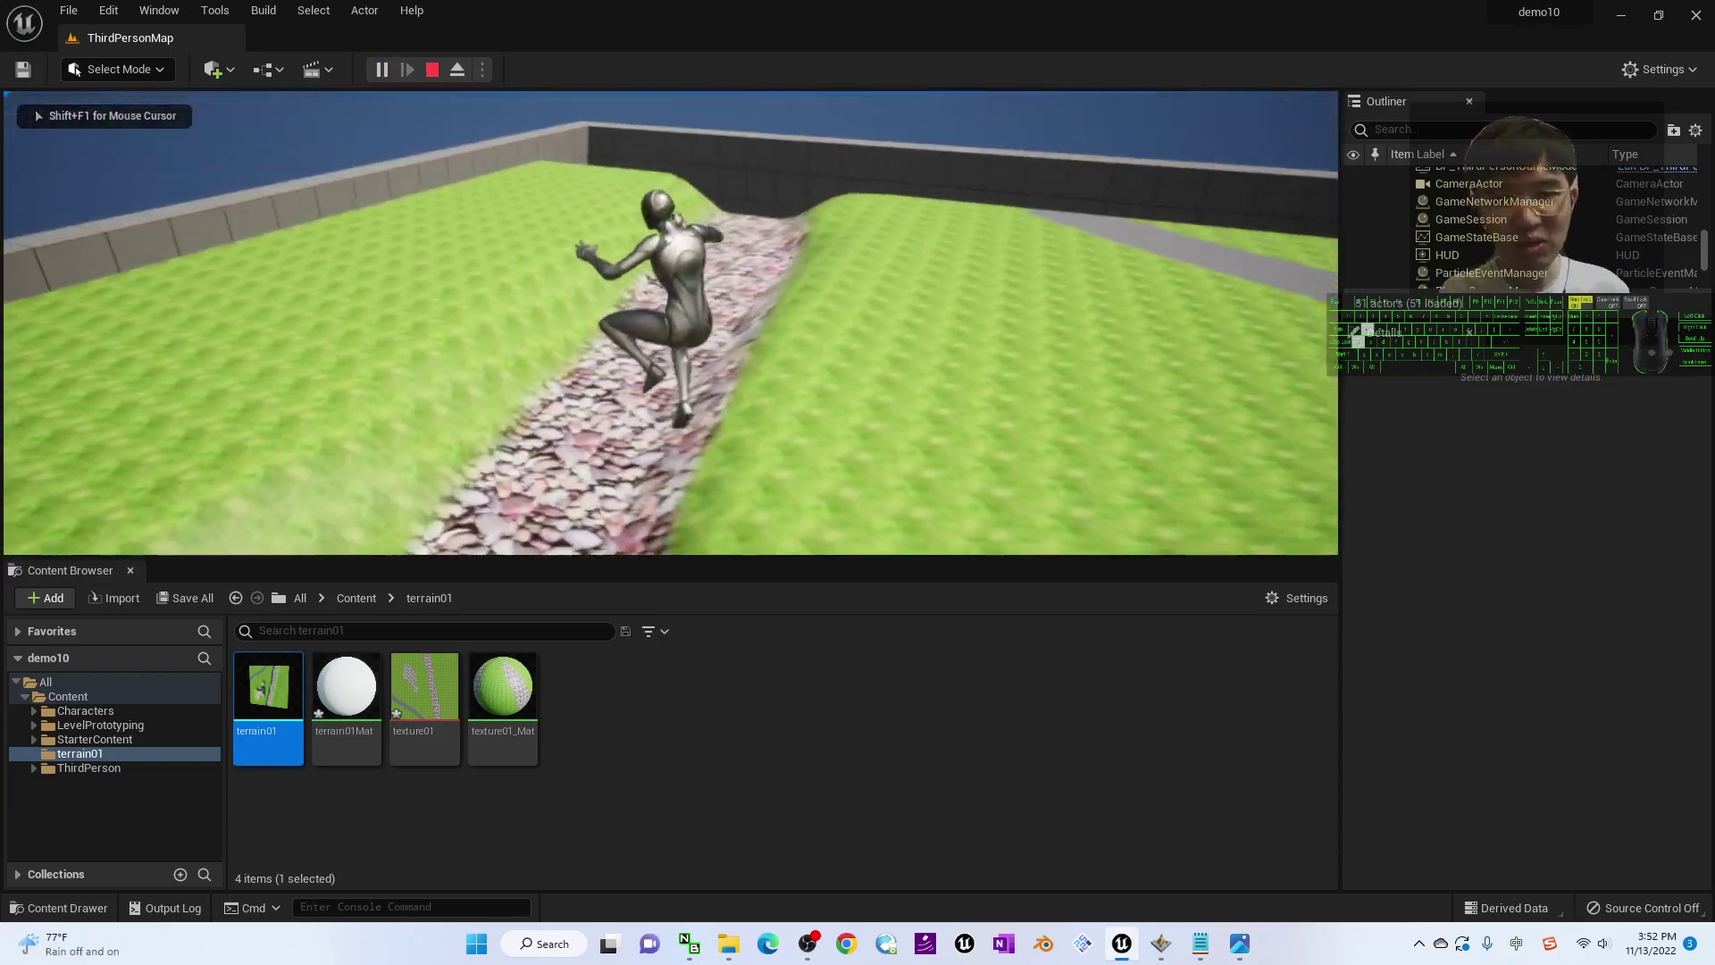
key(space)
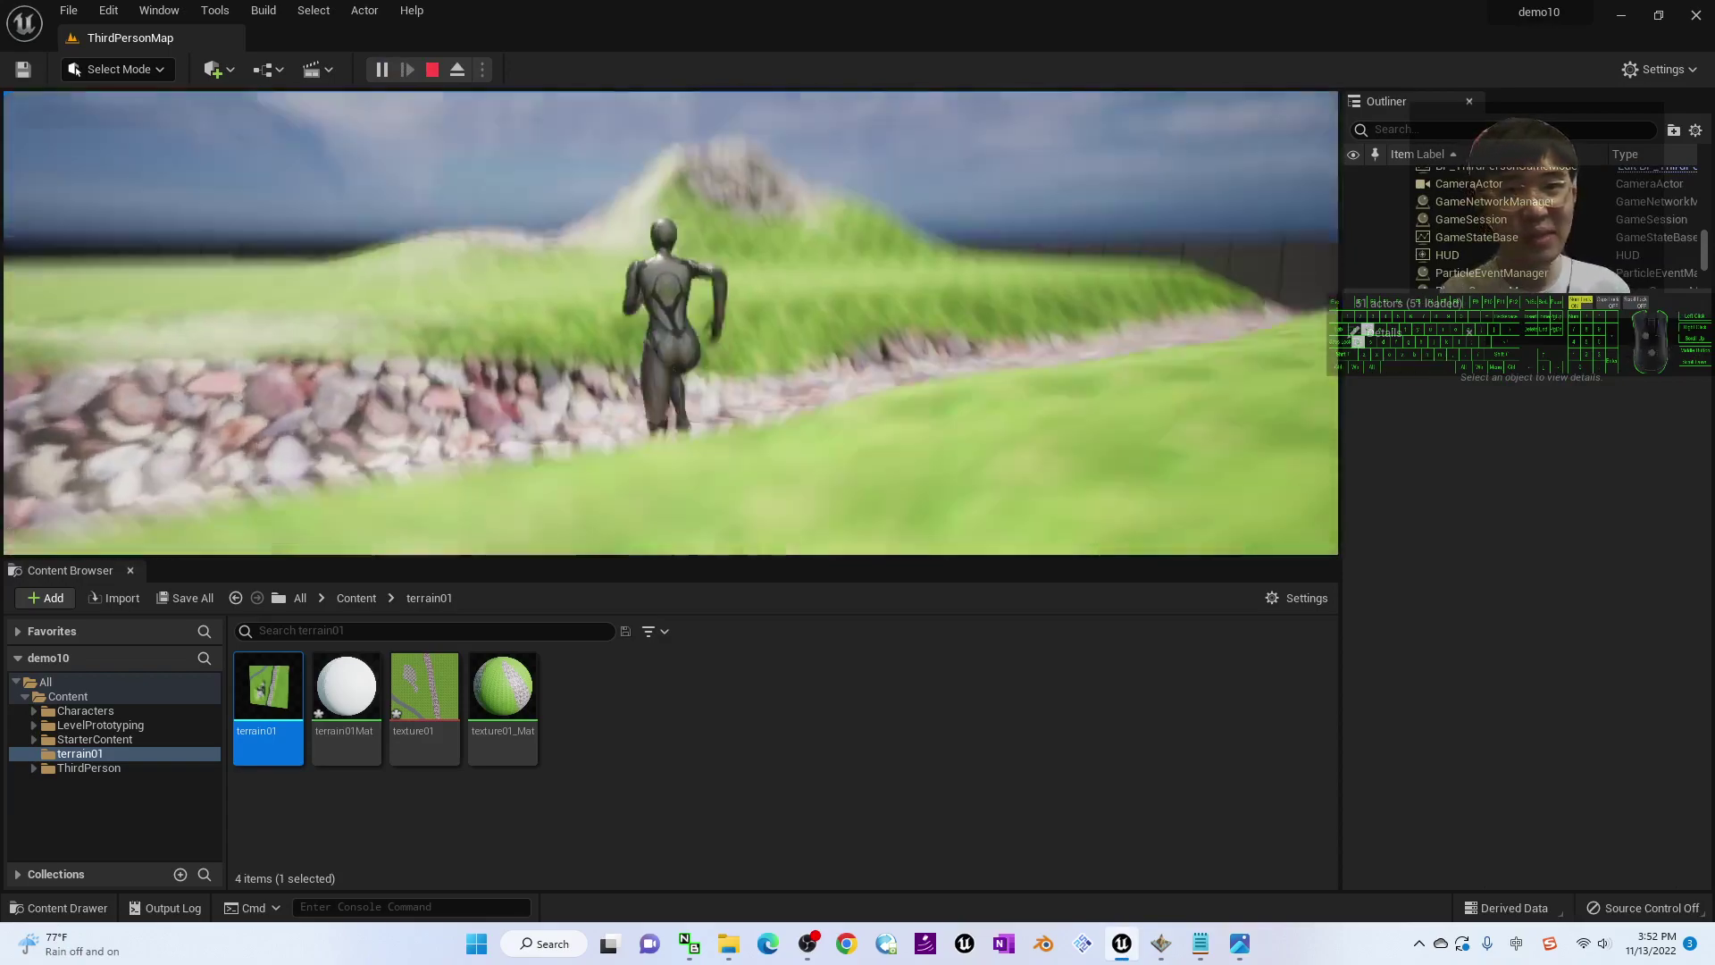
key(space)
key(w)
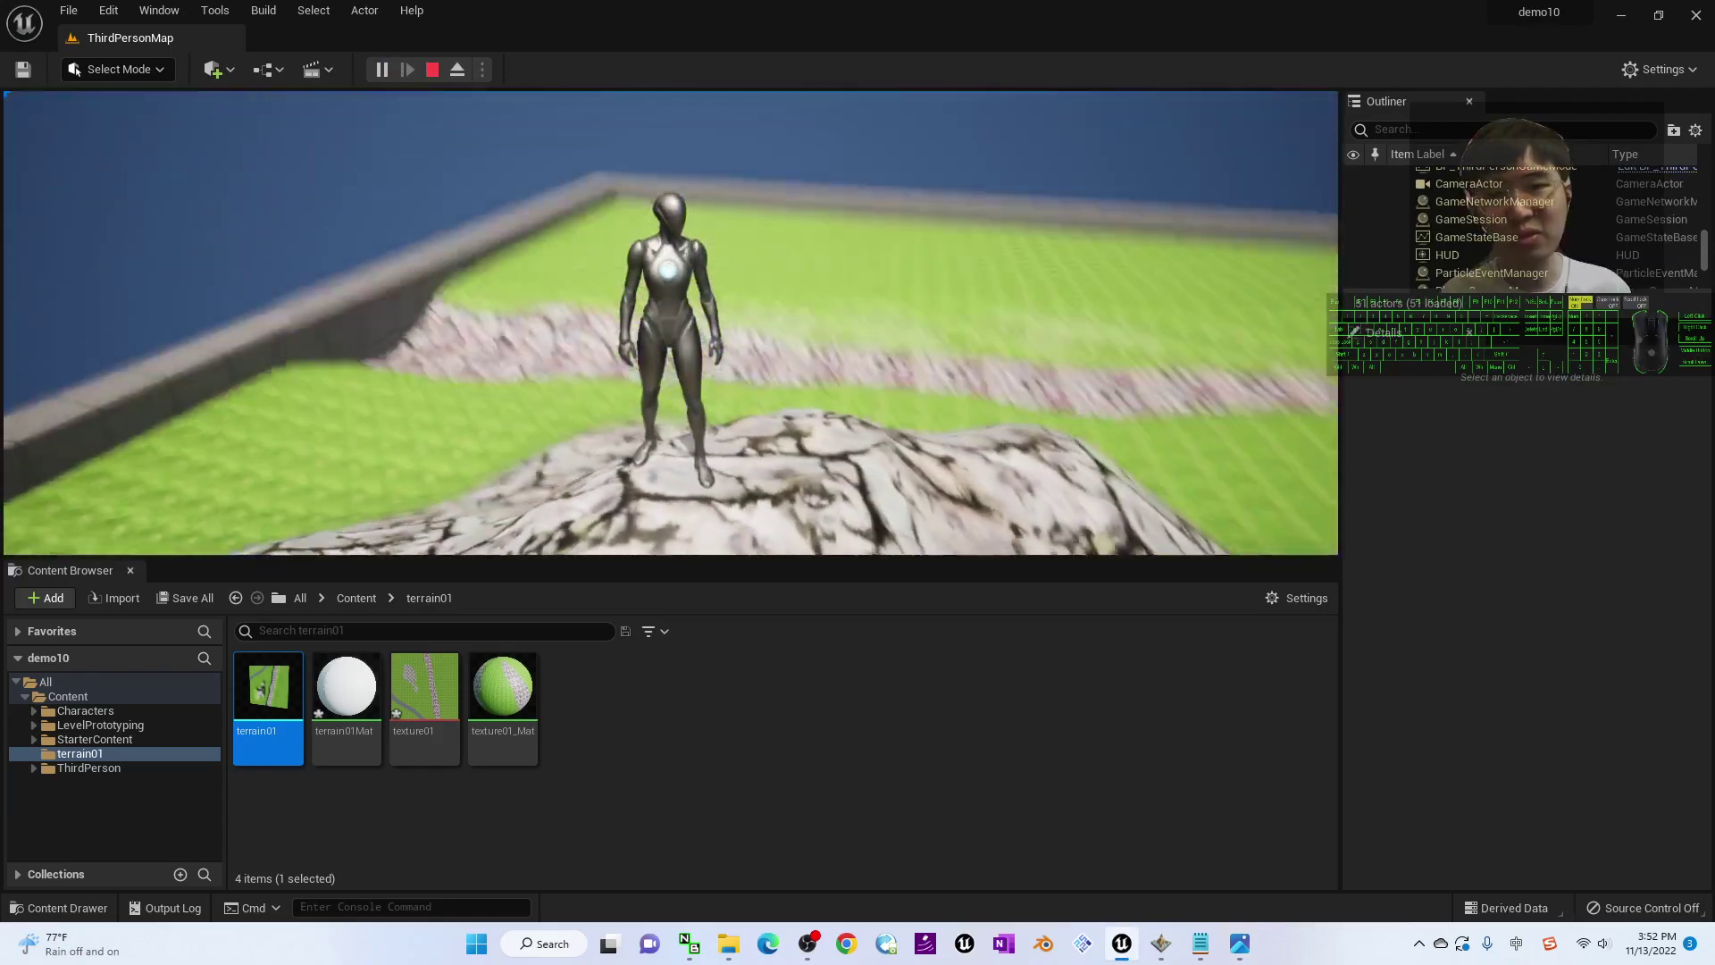
key(s)
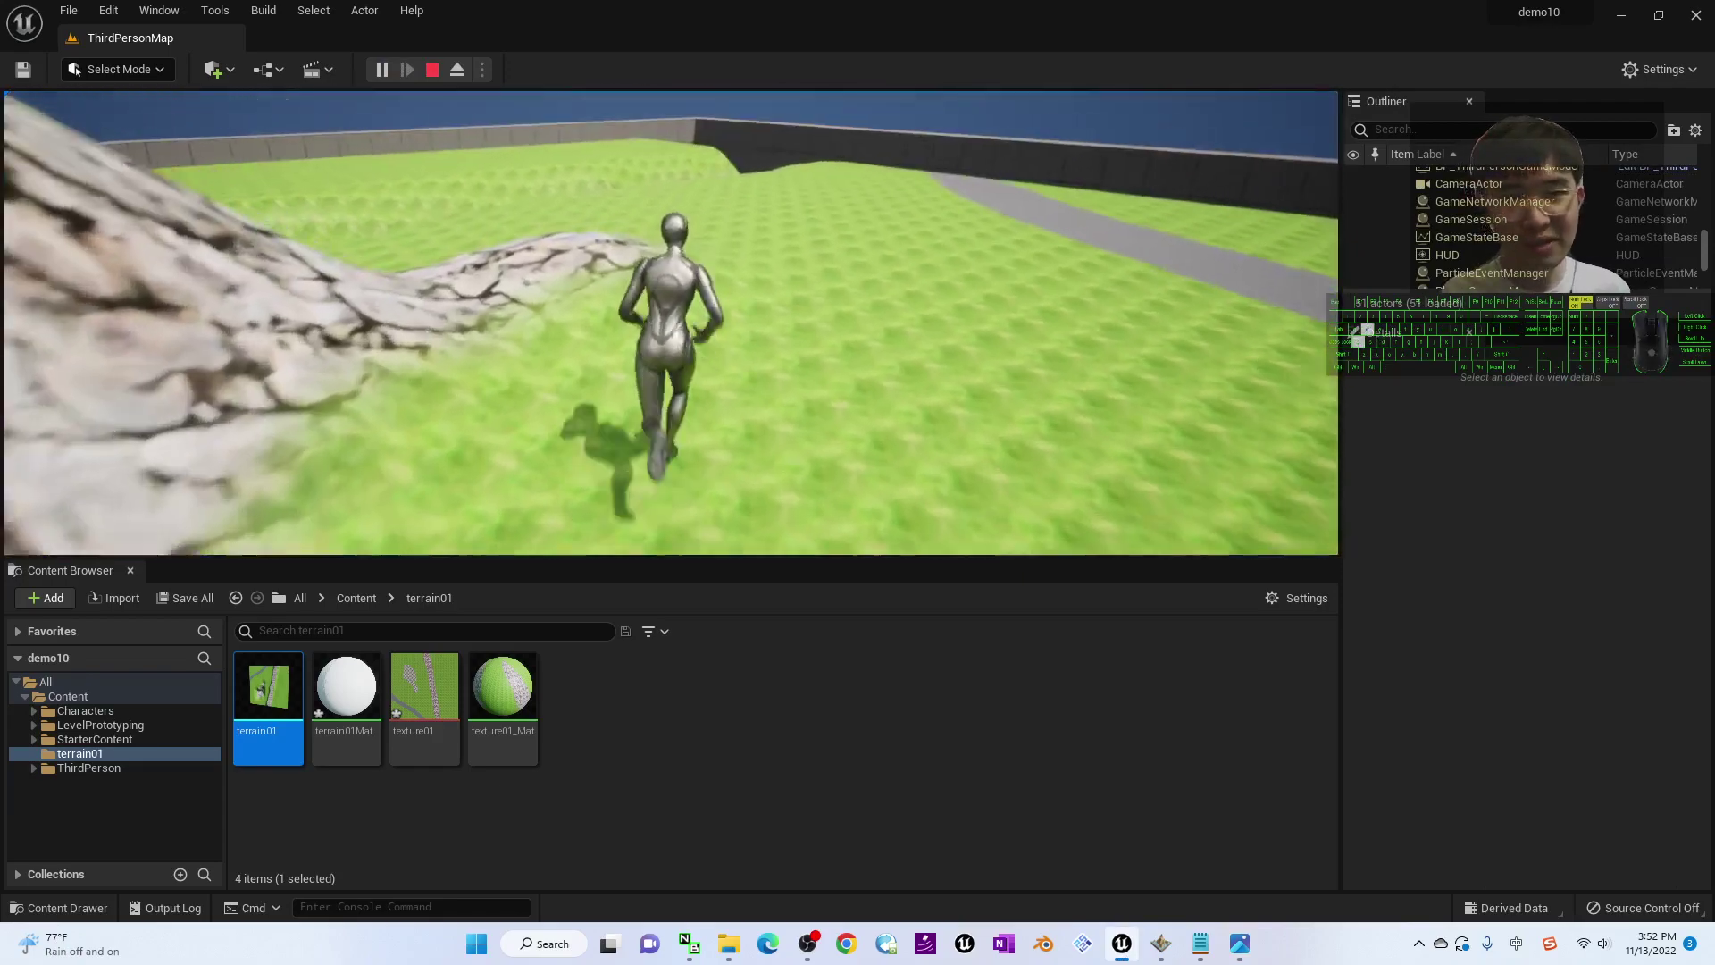
key(space)
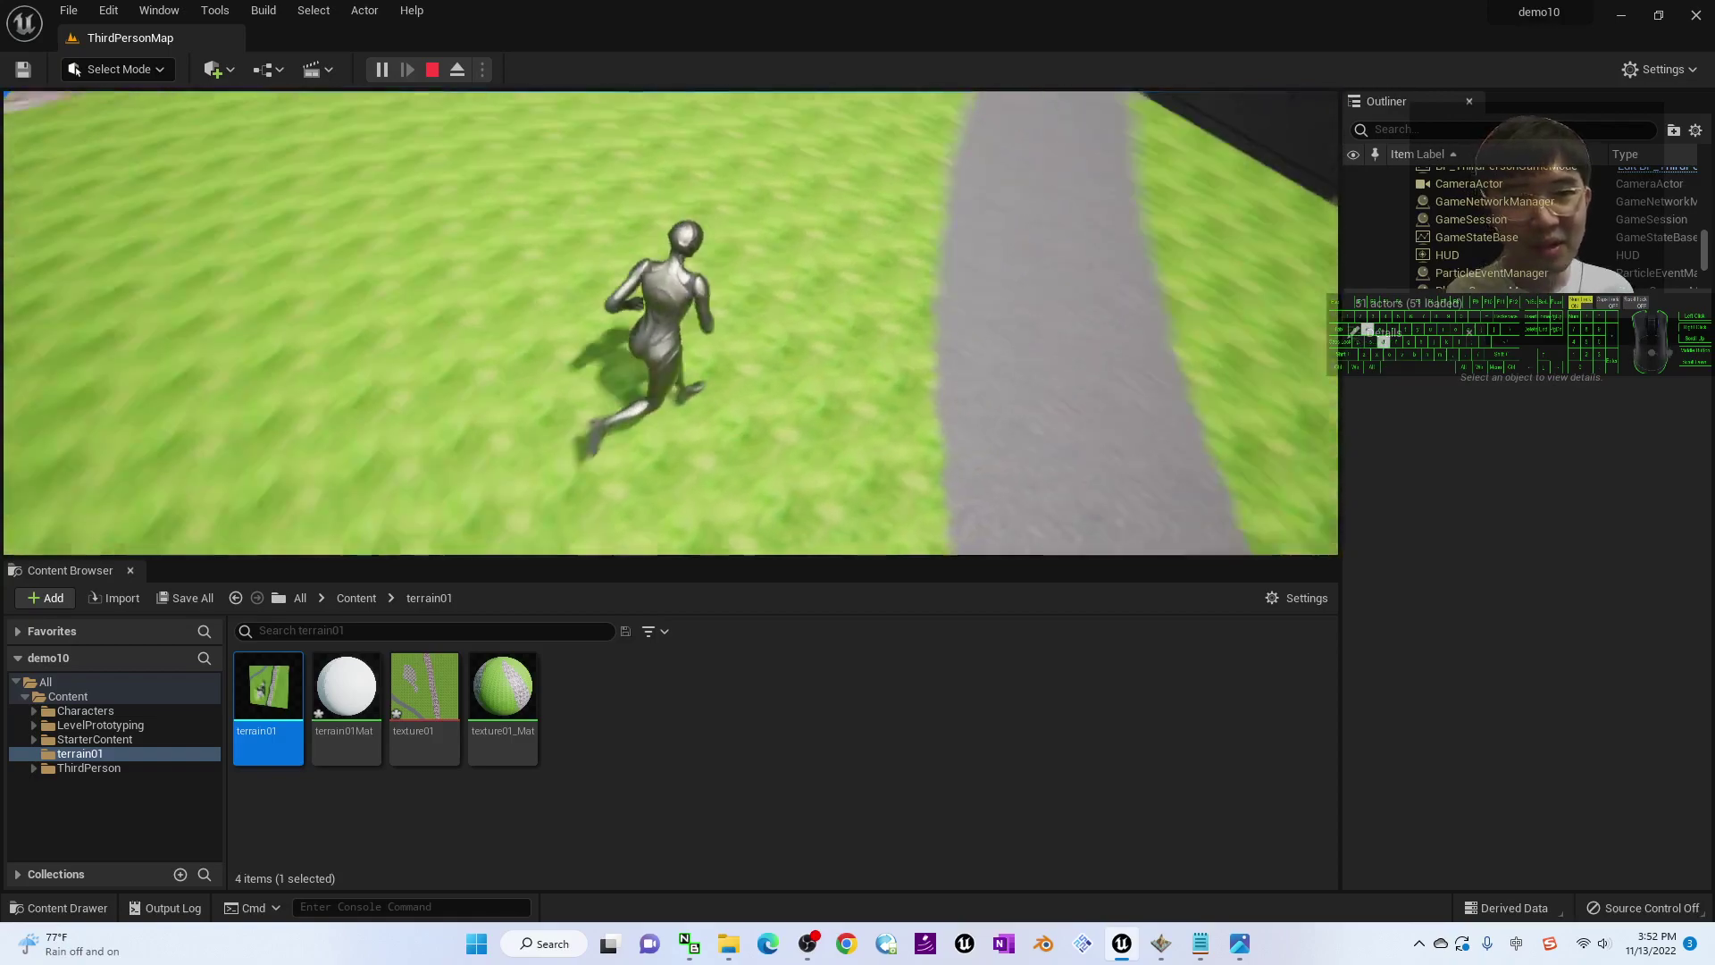
key(w)
key(a)
key(w)
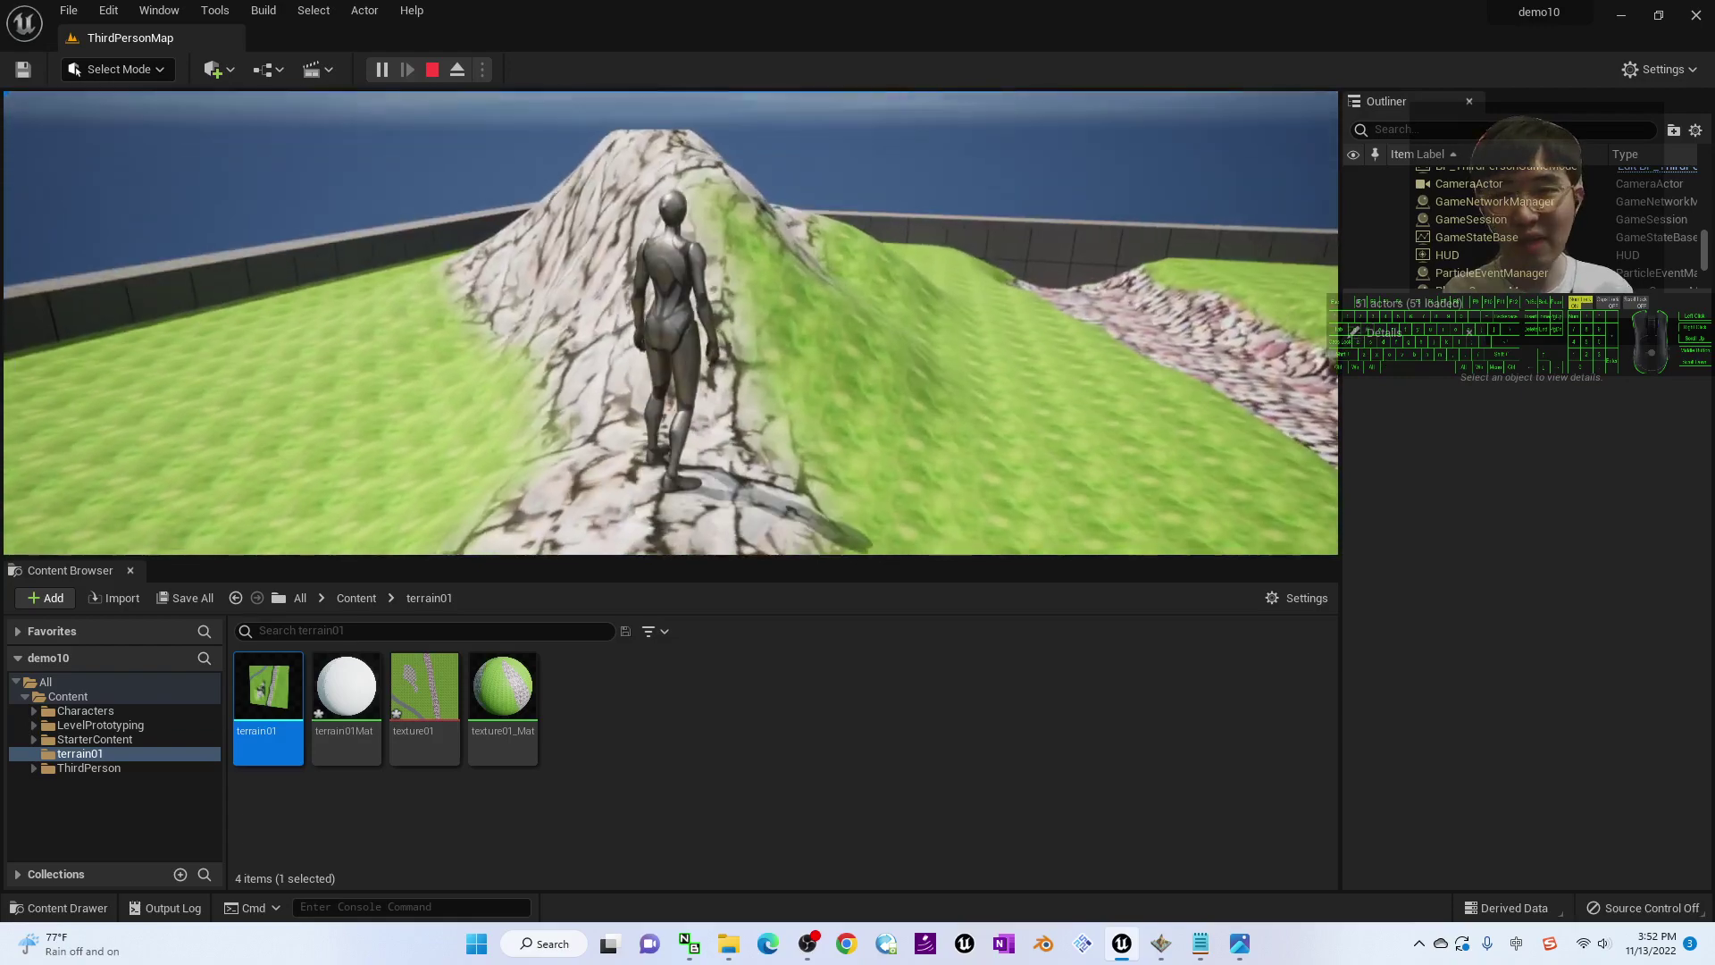
key(Escape)
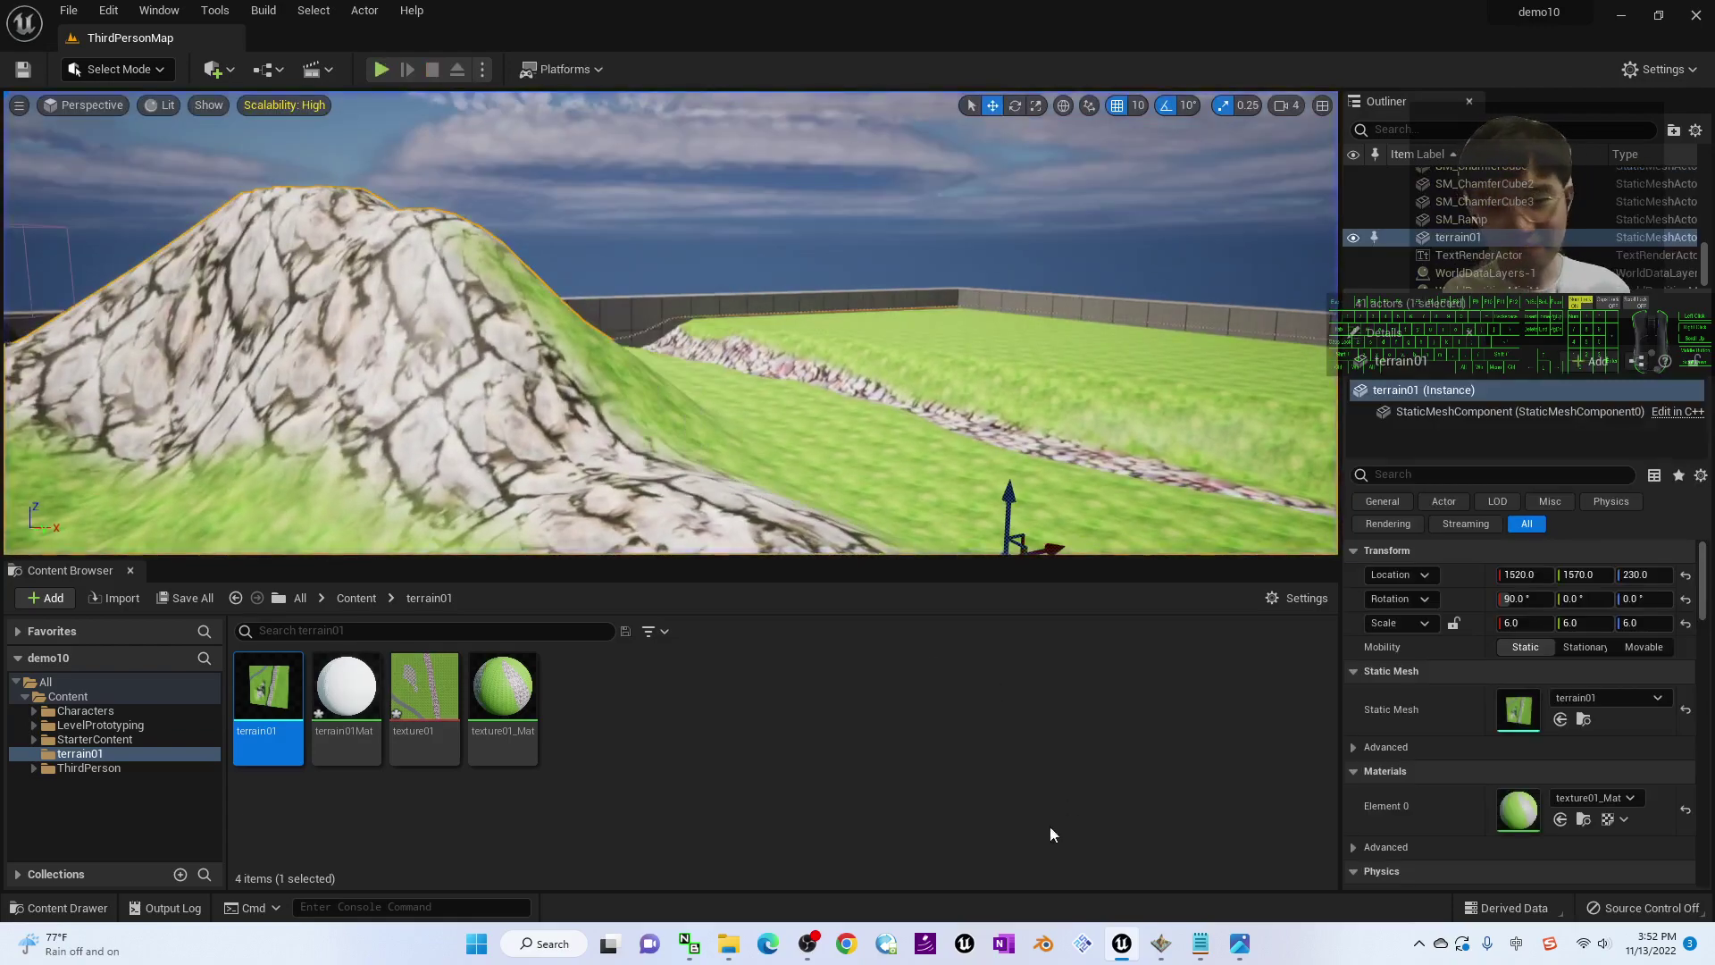